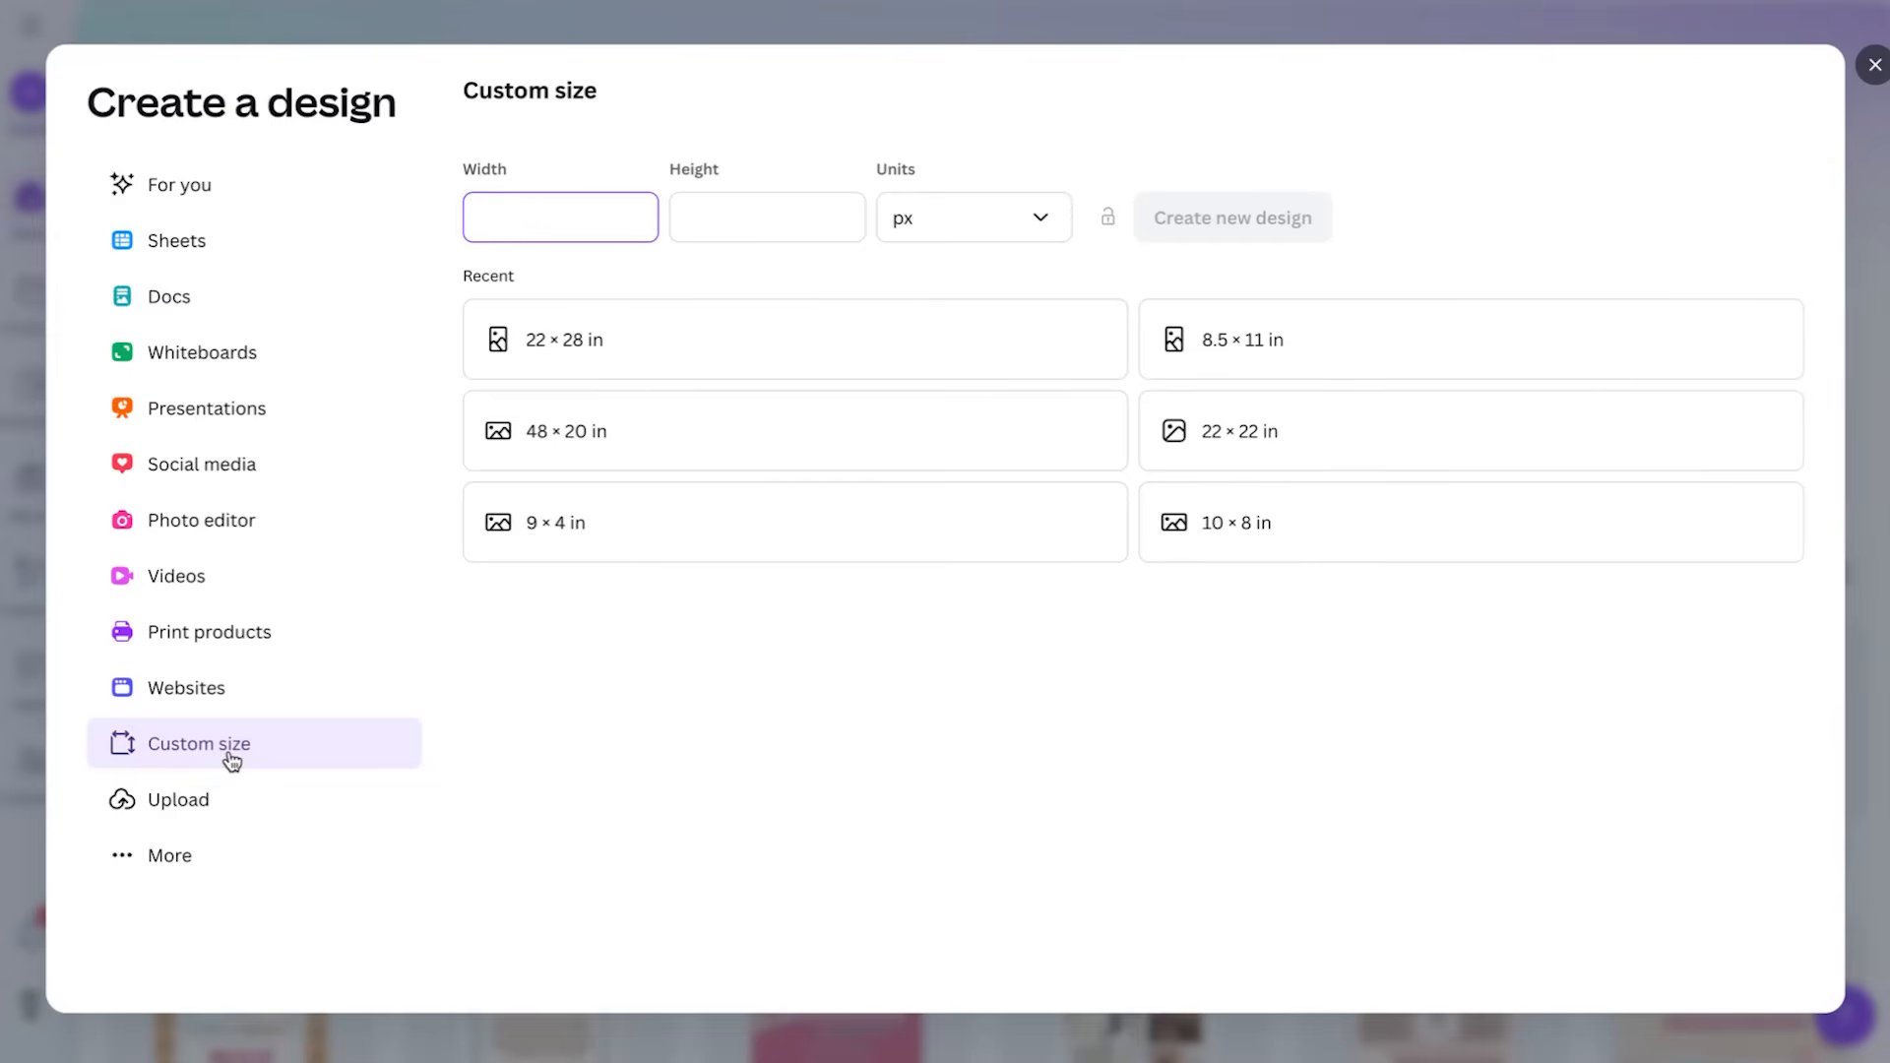
Create a new custom-size design measuring 22 × 28 inches
click(965, 217)
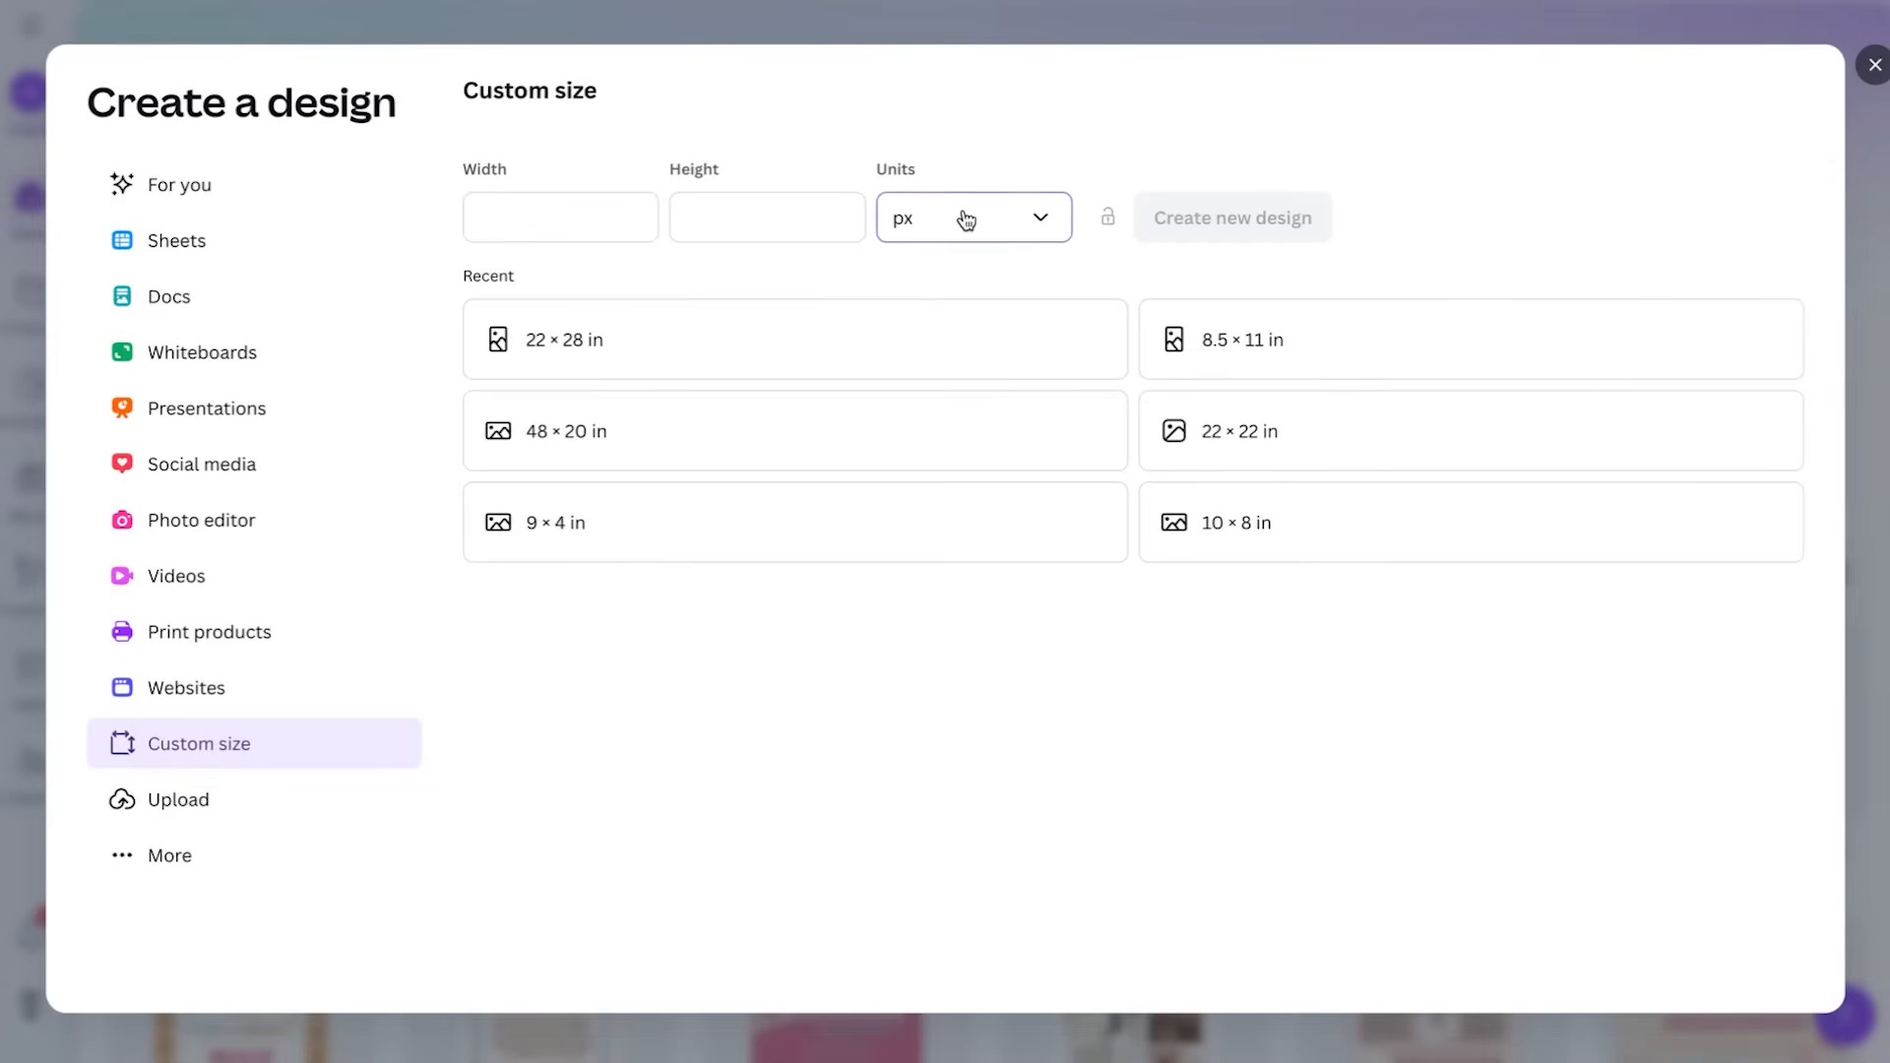
click(994, 339)
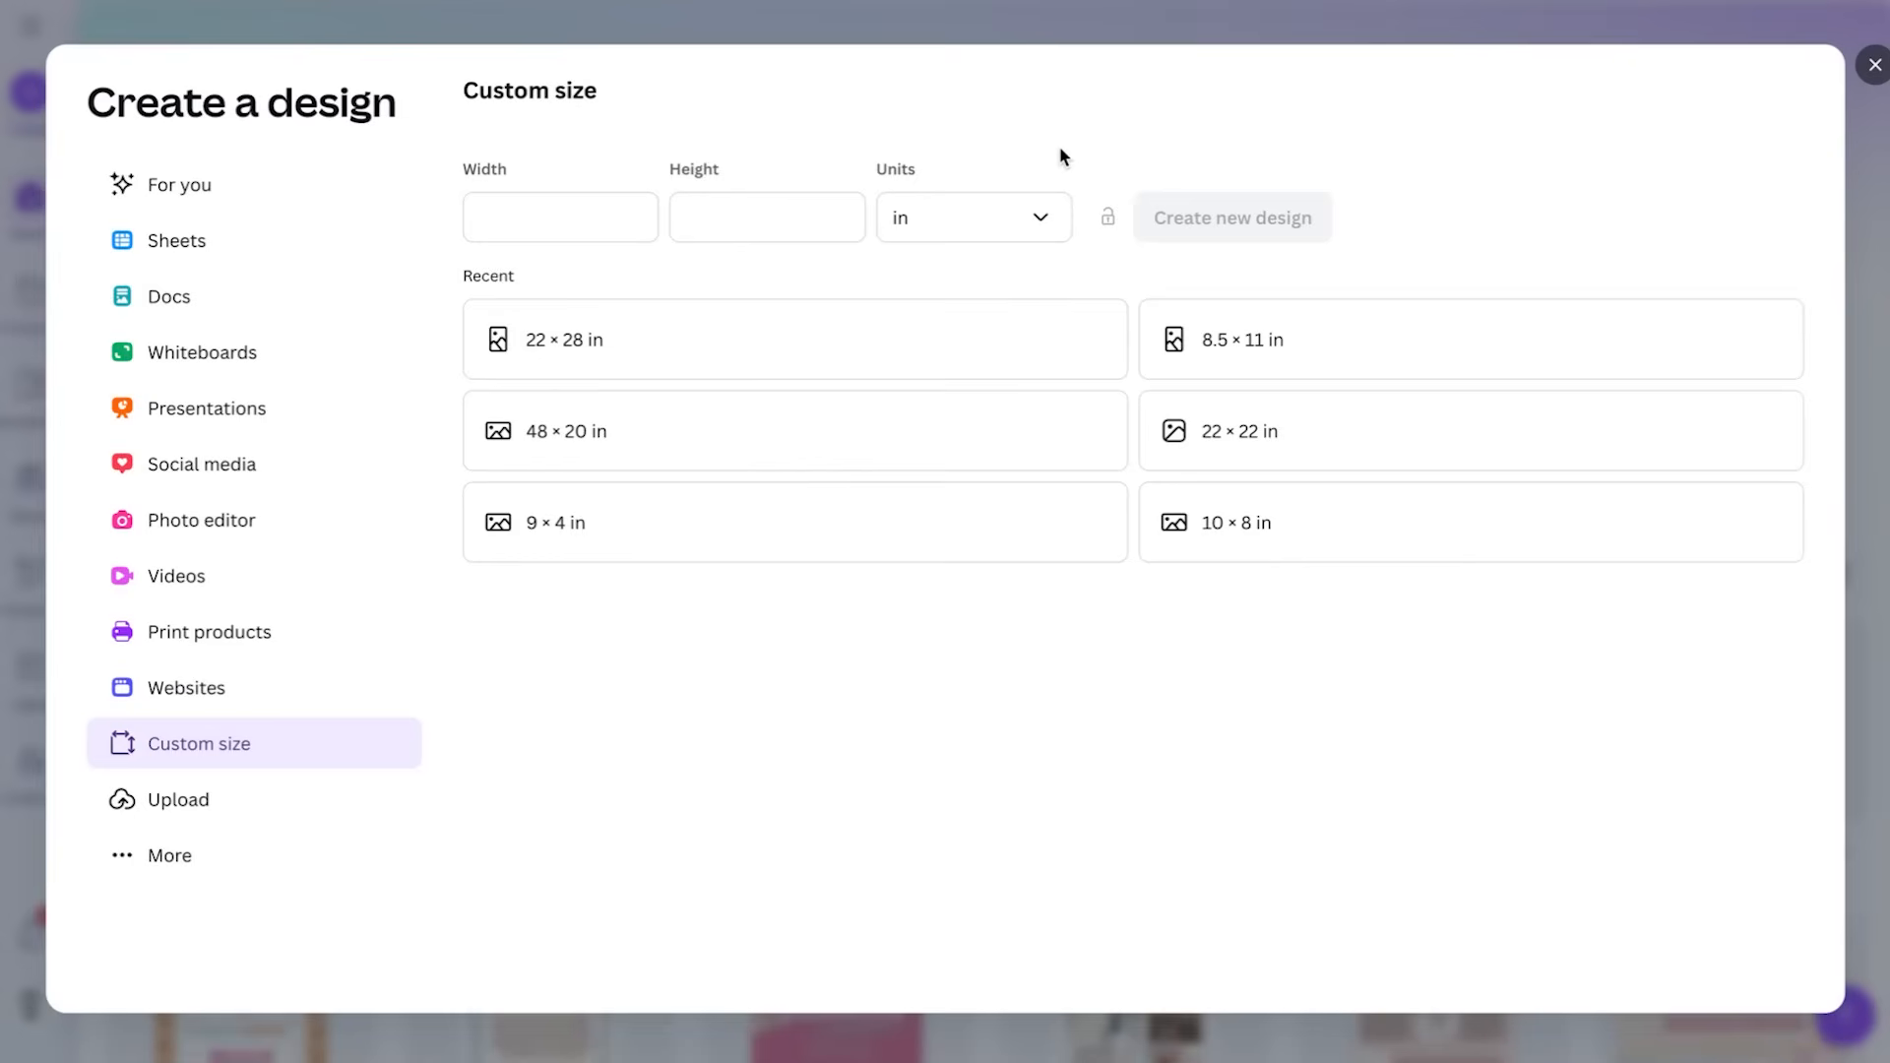
click(557, 215)
text(22)
key(Tab)
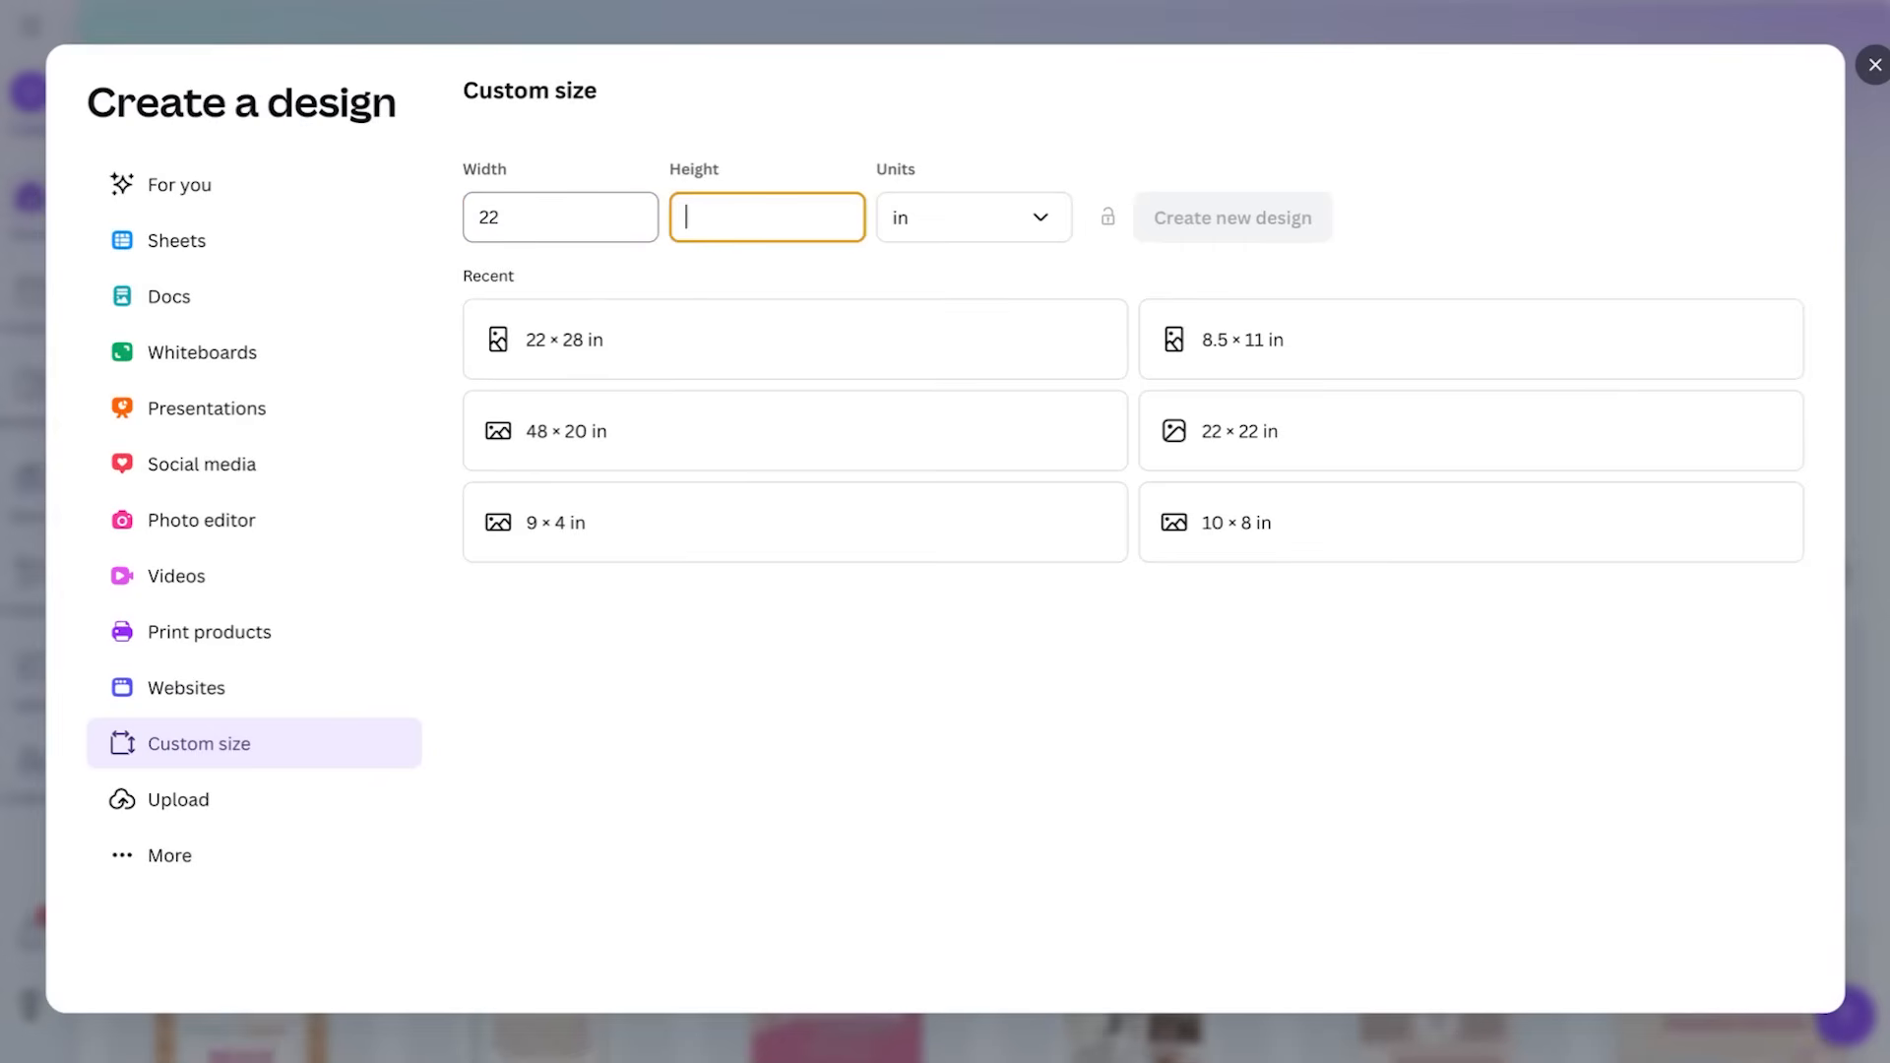
text(28)
click(1253, 222)
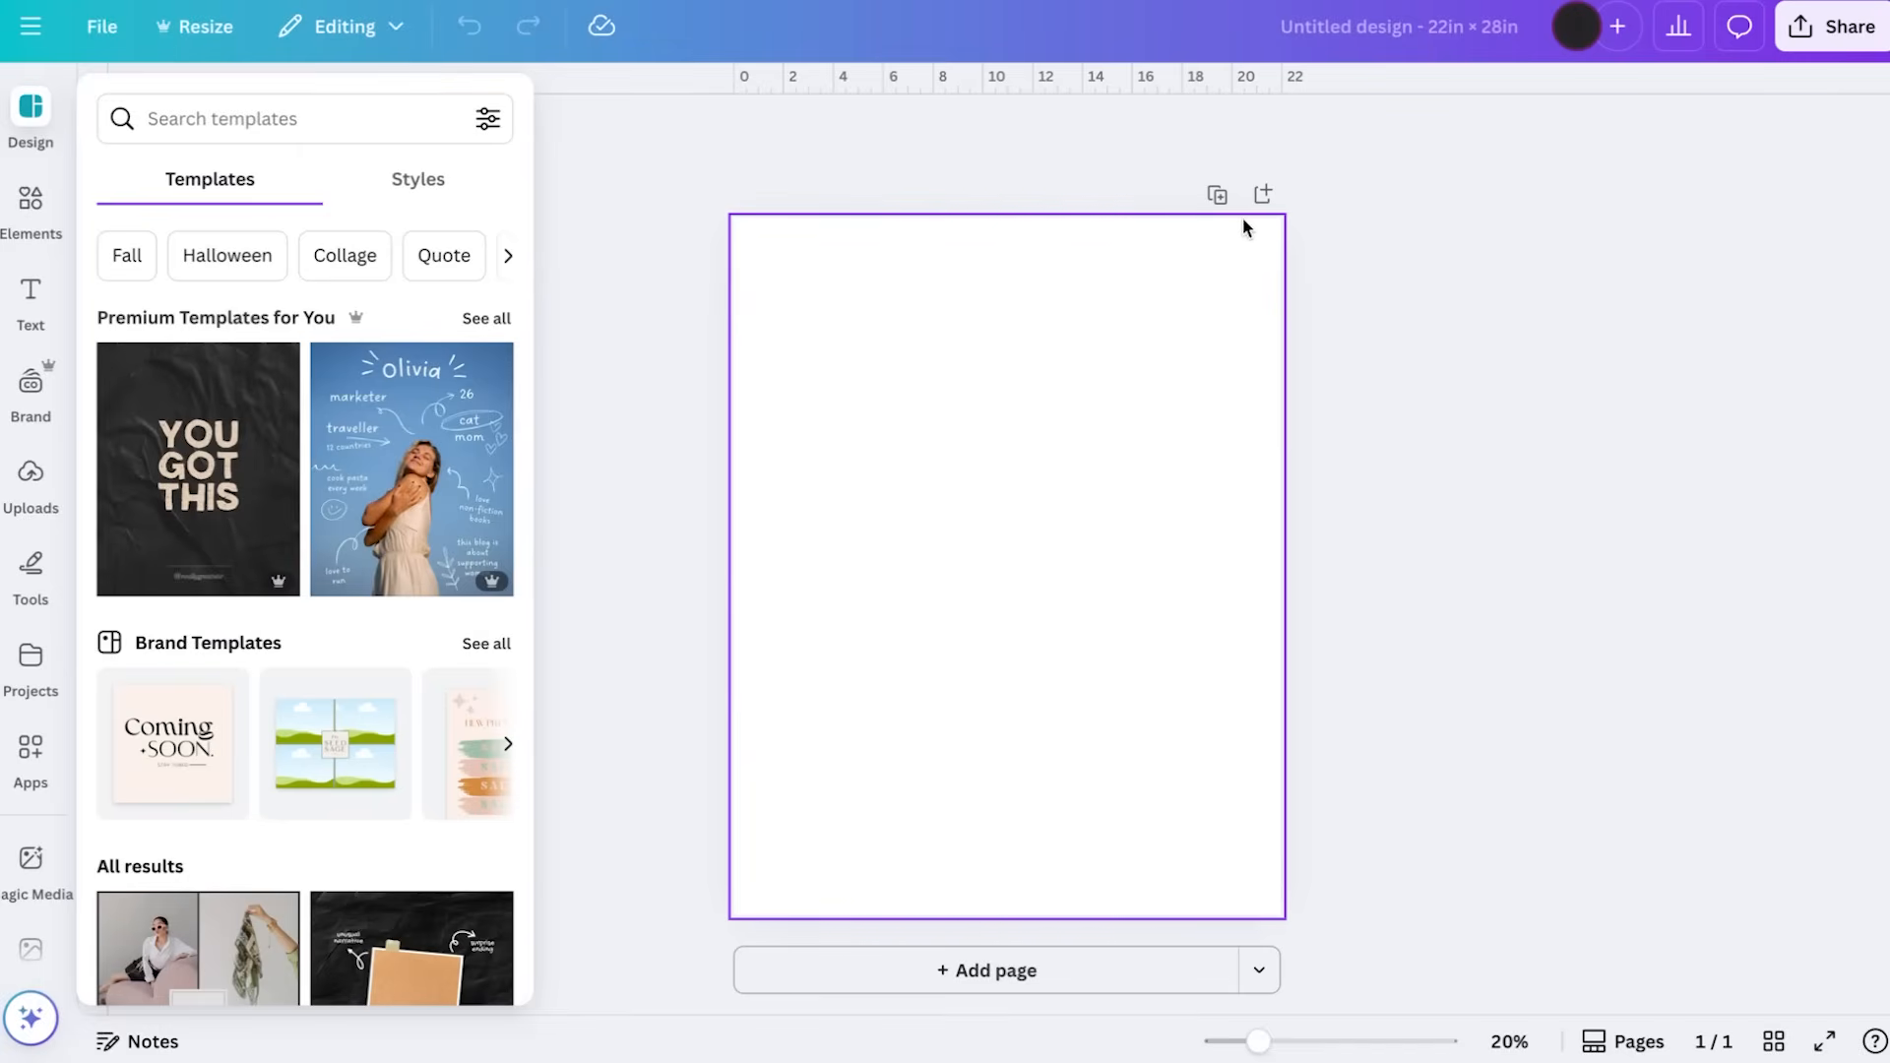
Add a square shape to the blank page and collapse the elements library
click(30, 212)
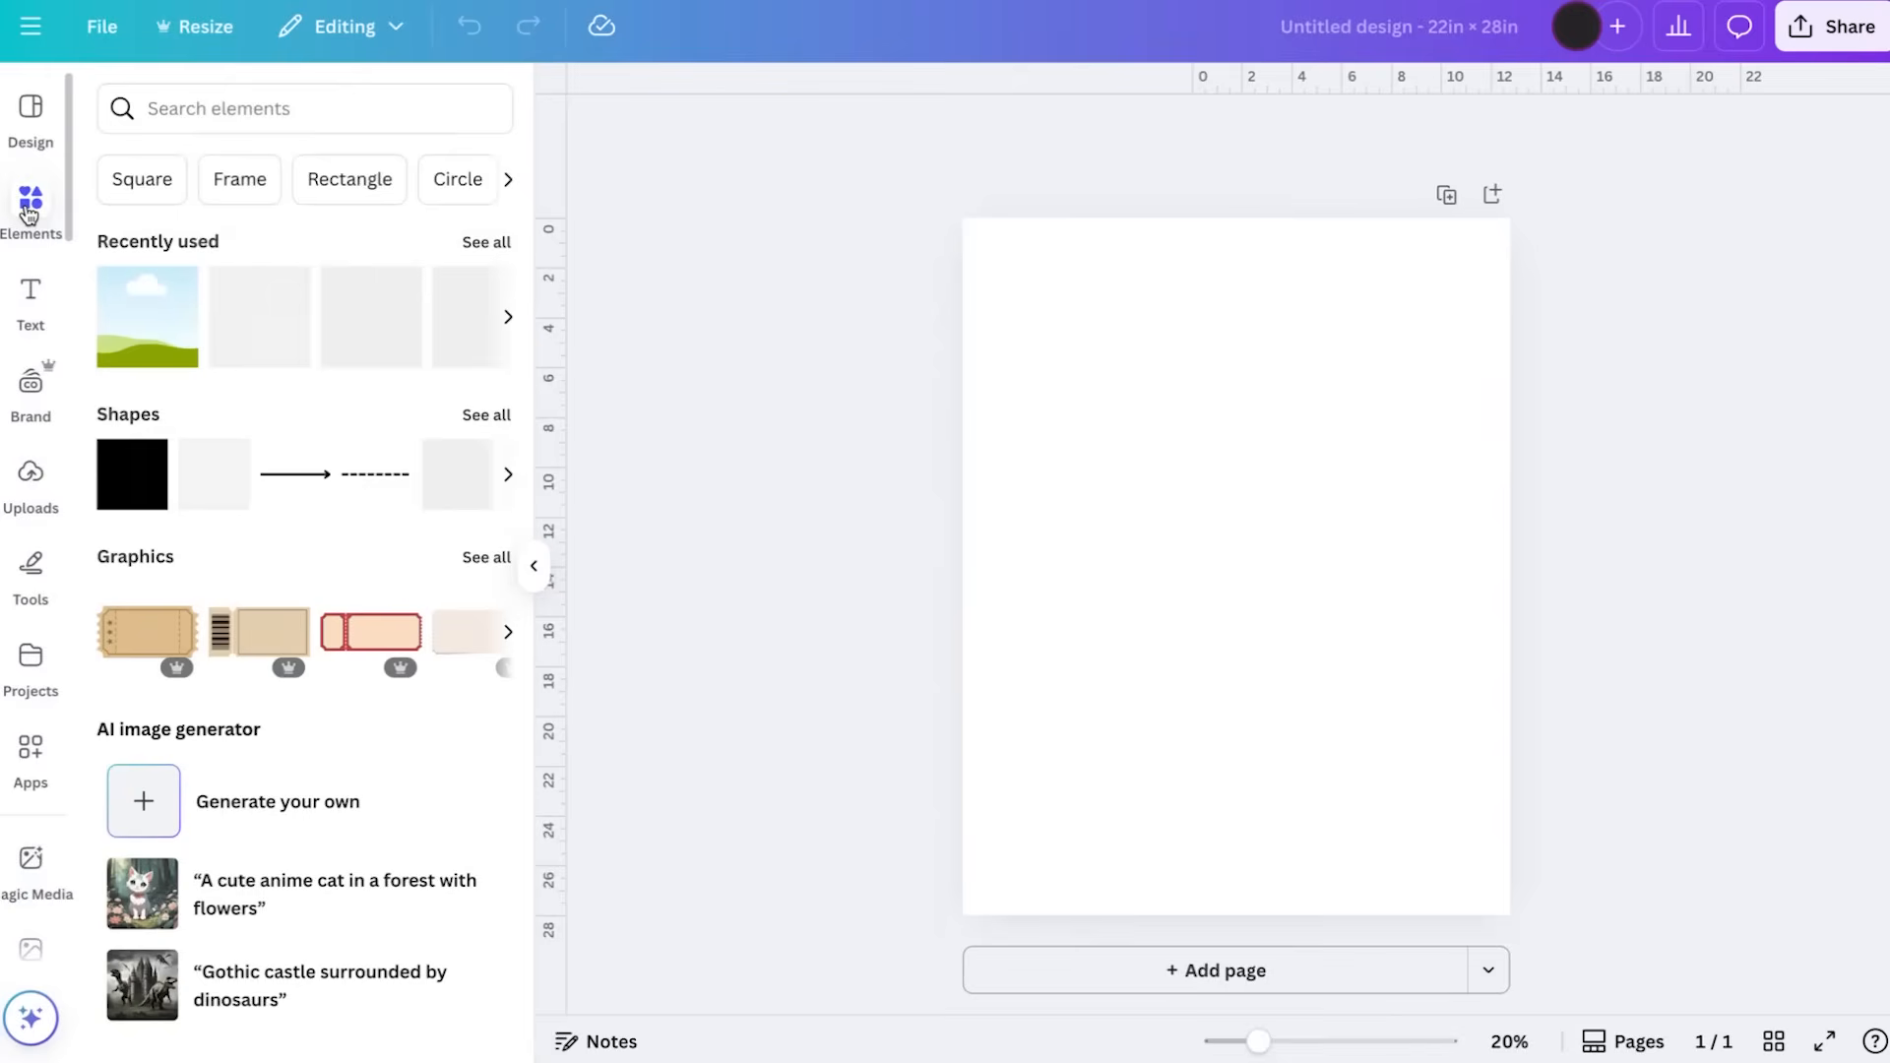
click(149, 482)
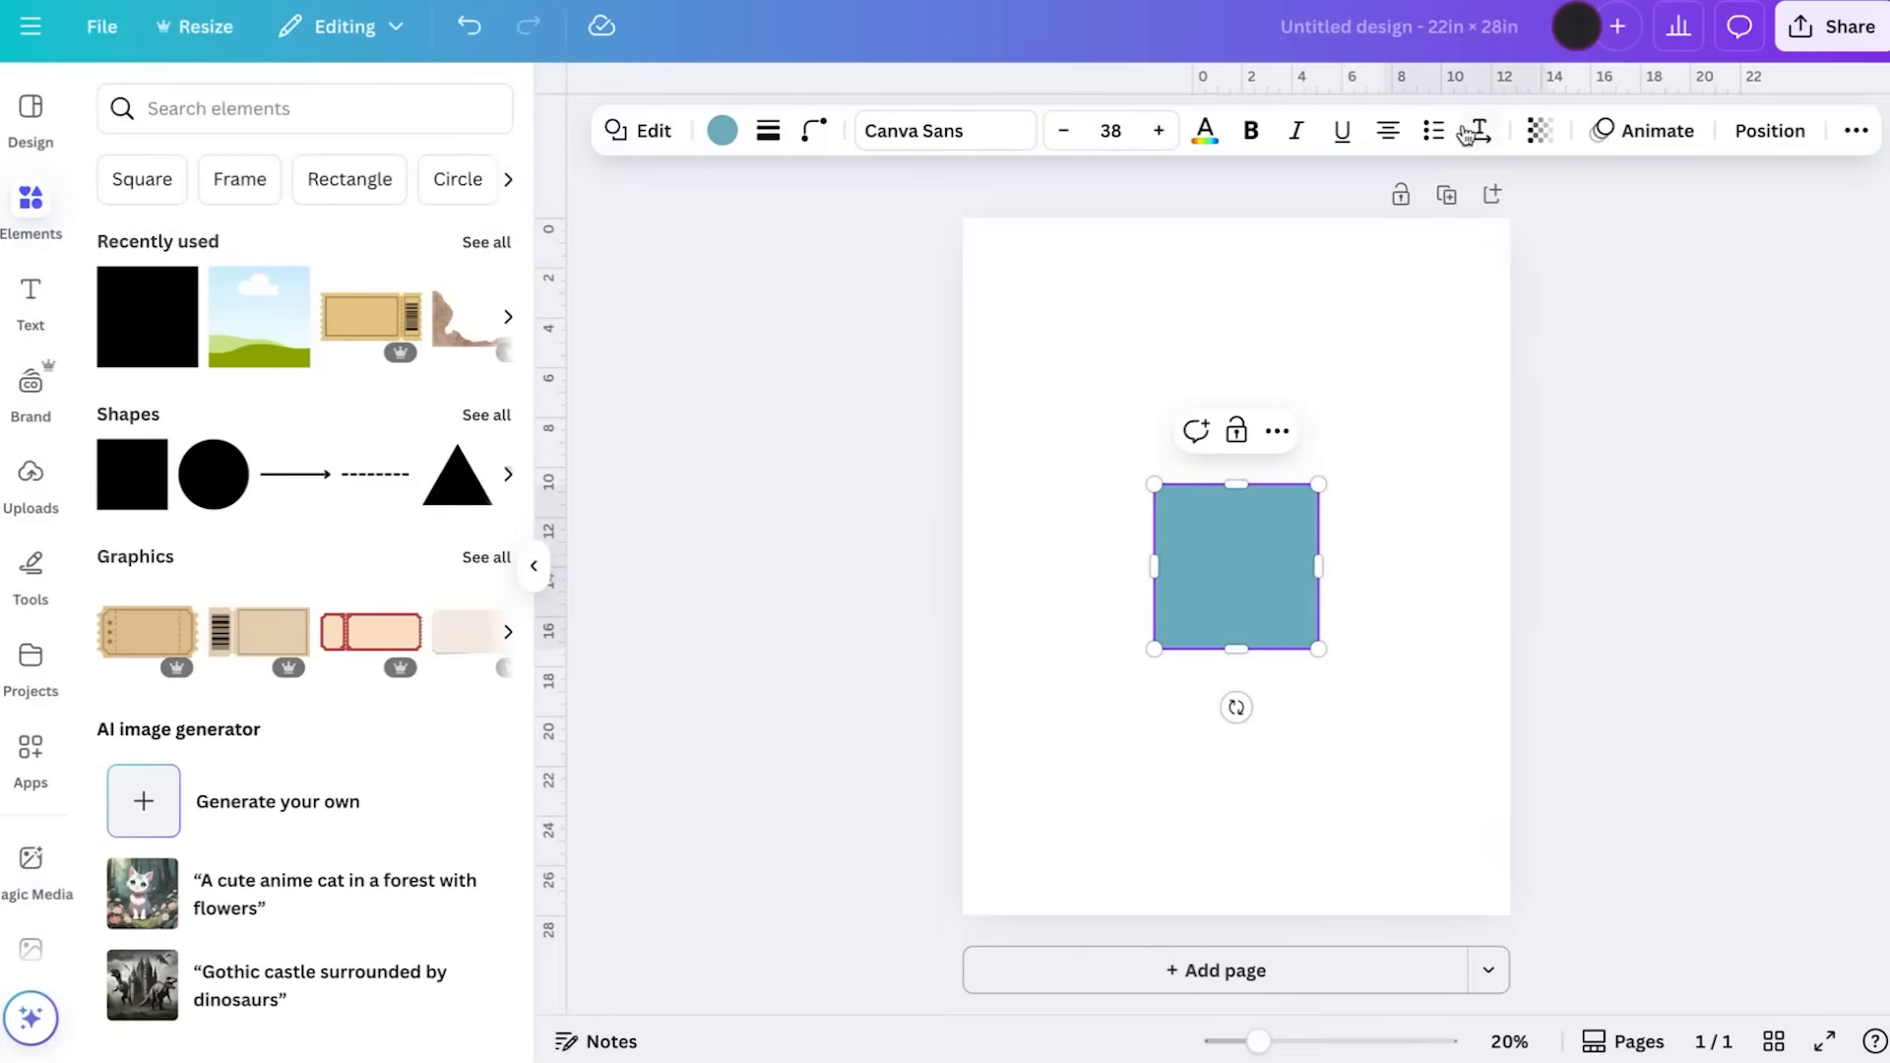
click(529, 581)
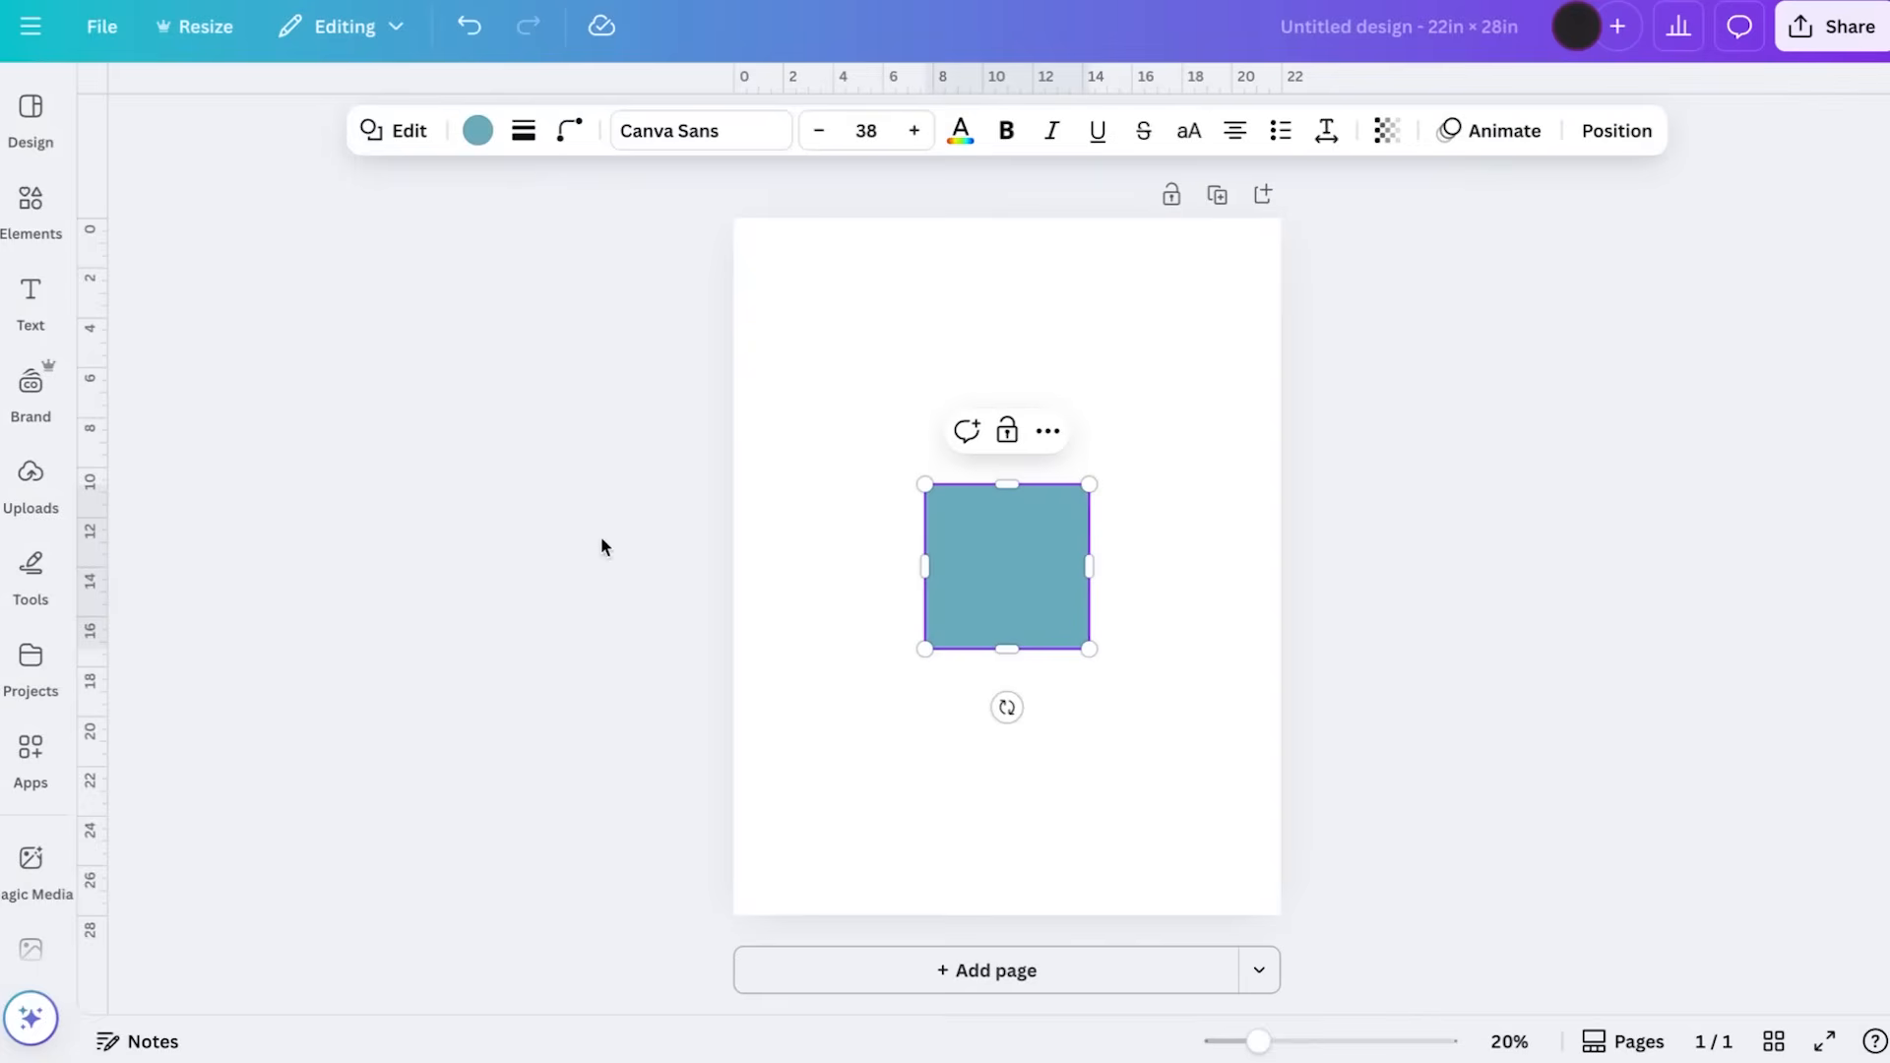
Resize the square to 18 in wide and 24 in high
click(1606, 136)
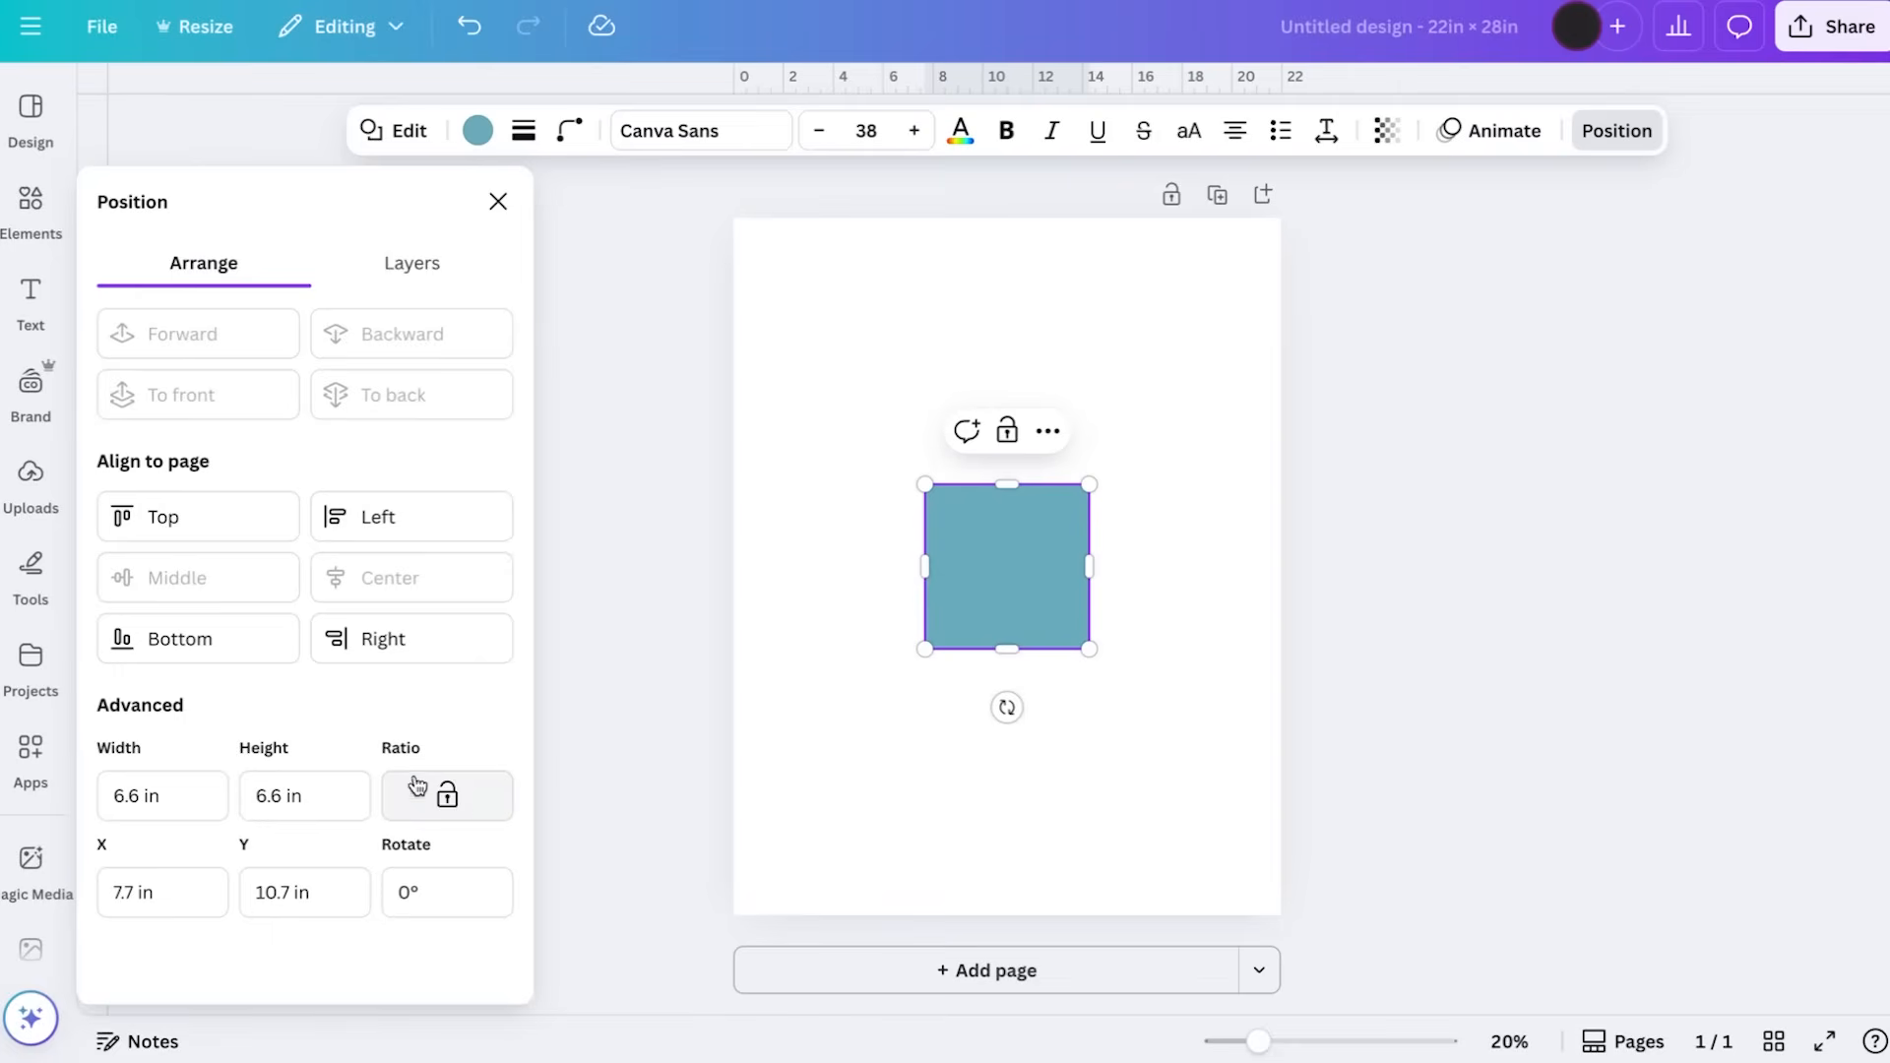
click(177, 804)
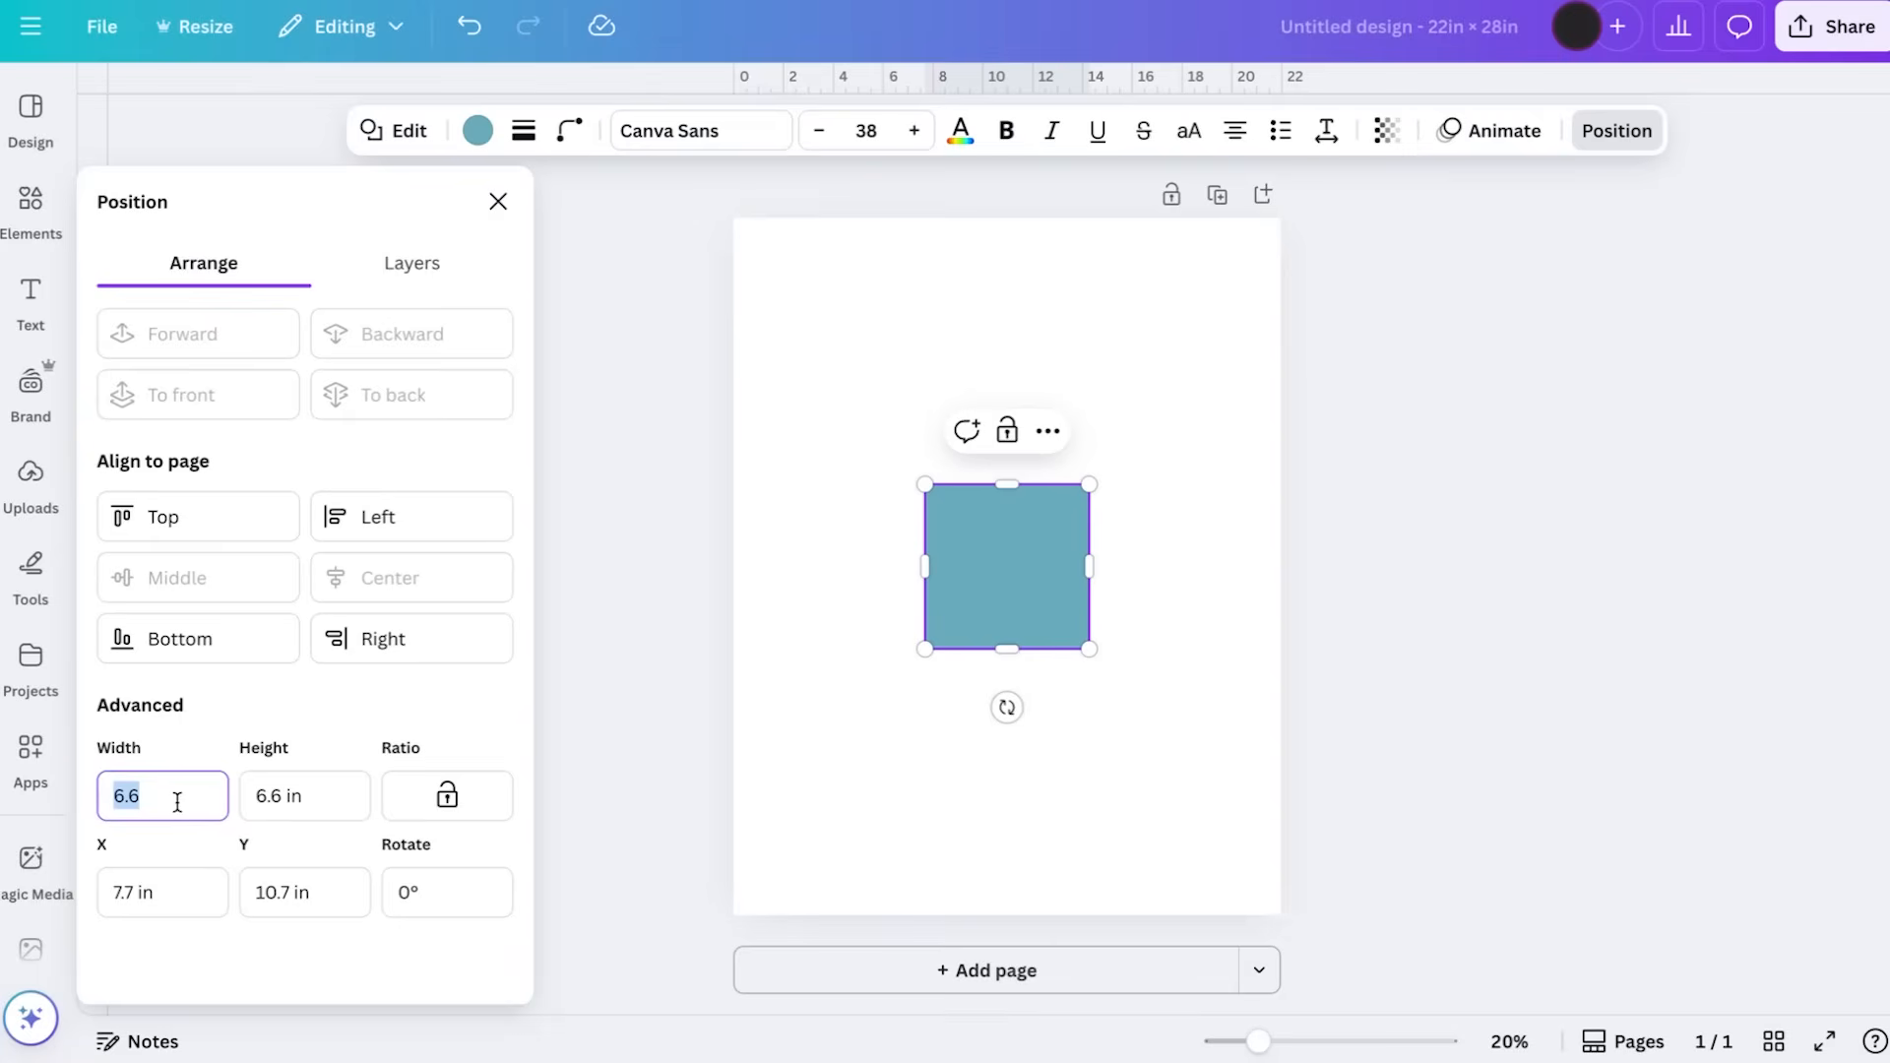
text(18)
key(Tab)
text(24)
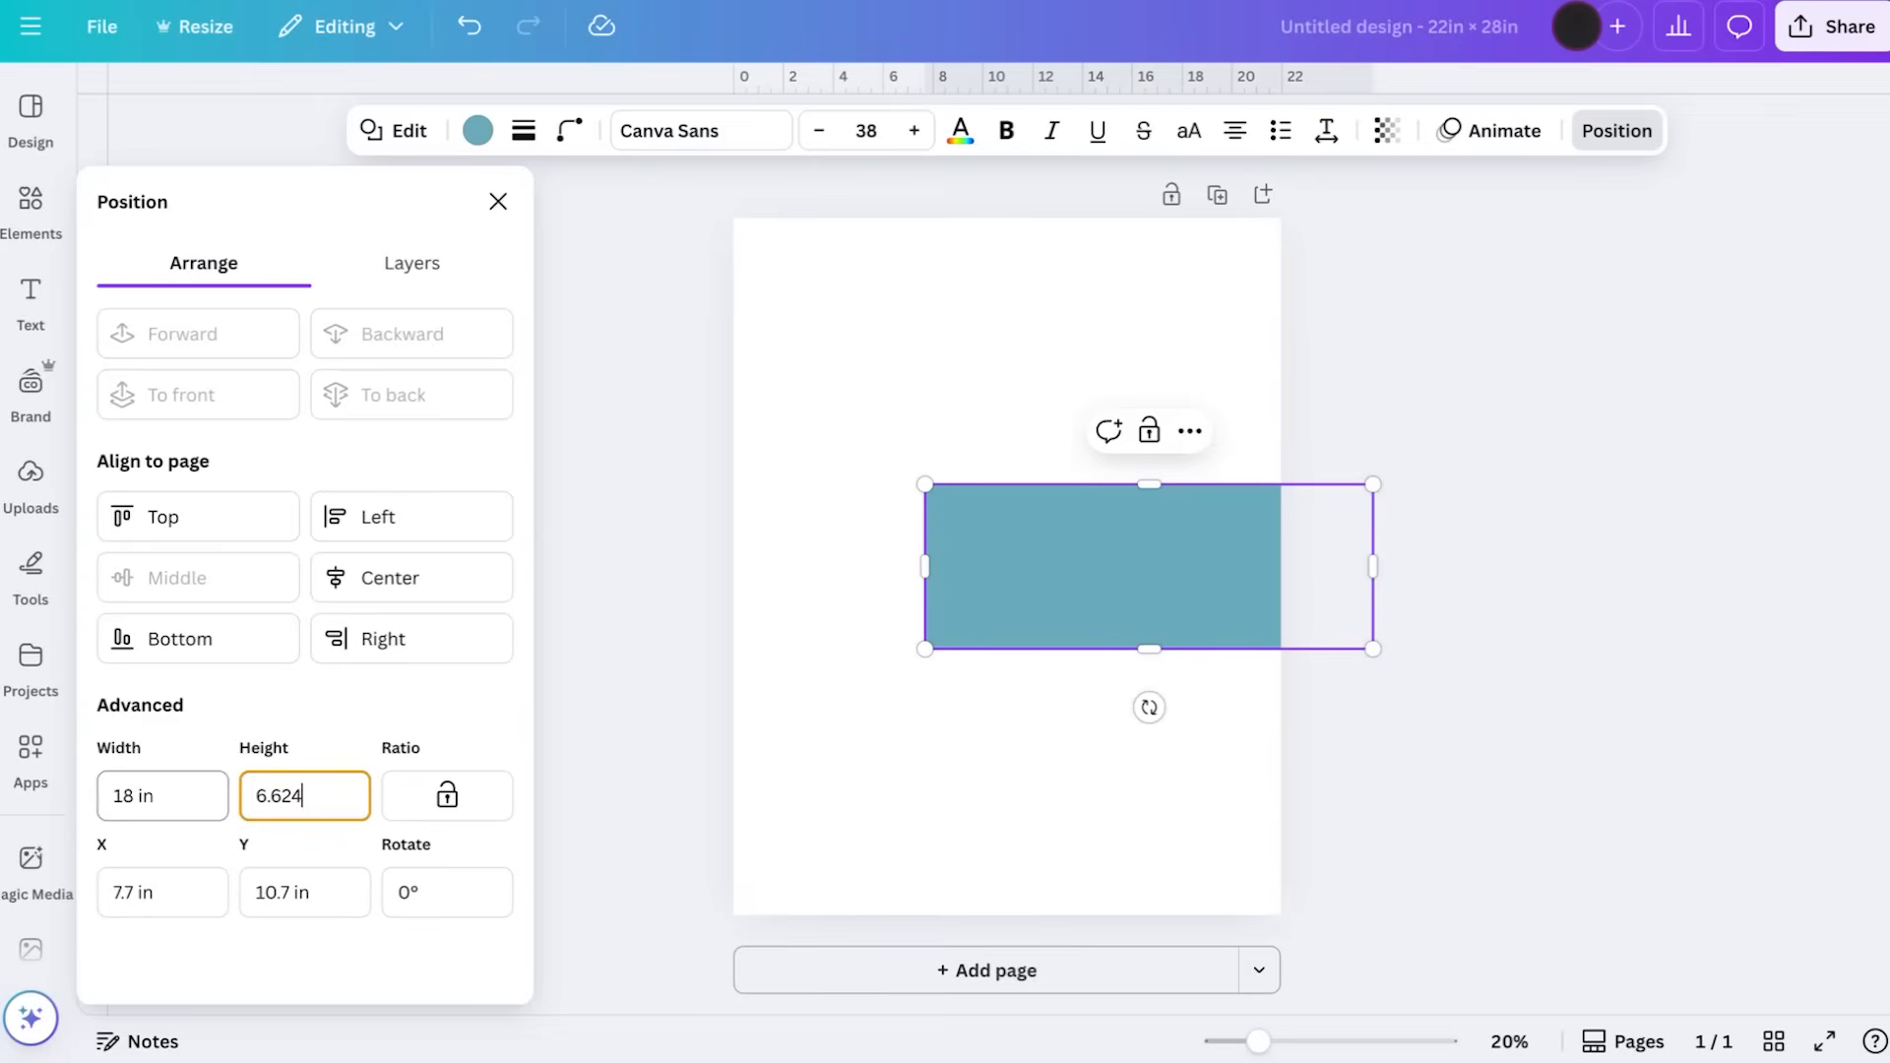
key(BackSpace)
key(BackSpace)
key(BackSpace)
key(BackSpace)
key(BackSpace)
text(24)
key(Return)
Centre the resized rectangle horizontally and vertically on the page, leaving an even margin all around
drag(1096, 732, 957, 515)
click(1426, 553)
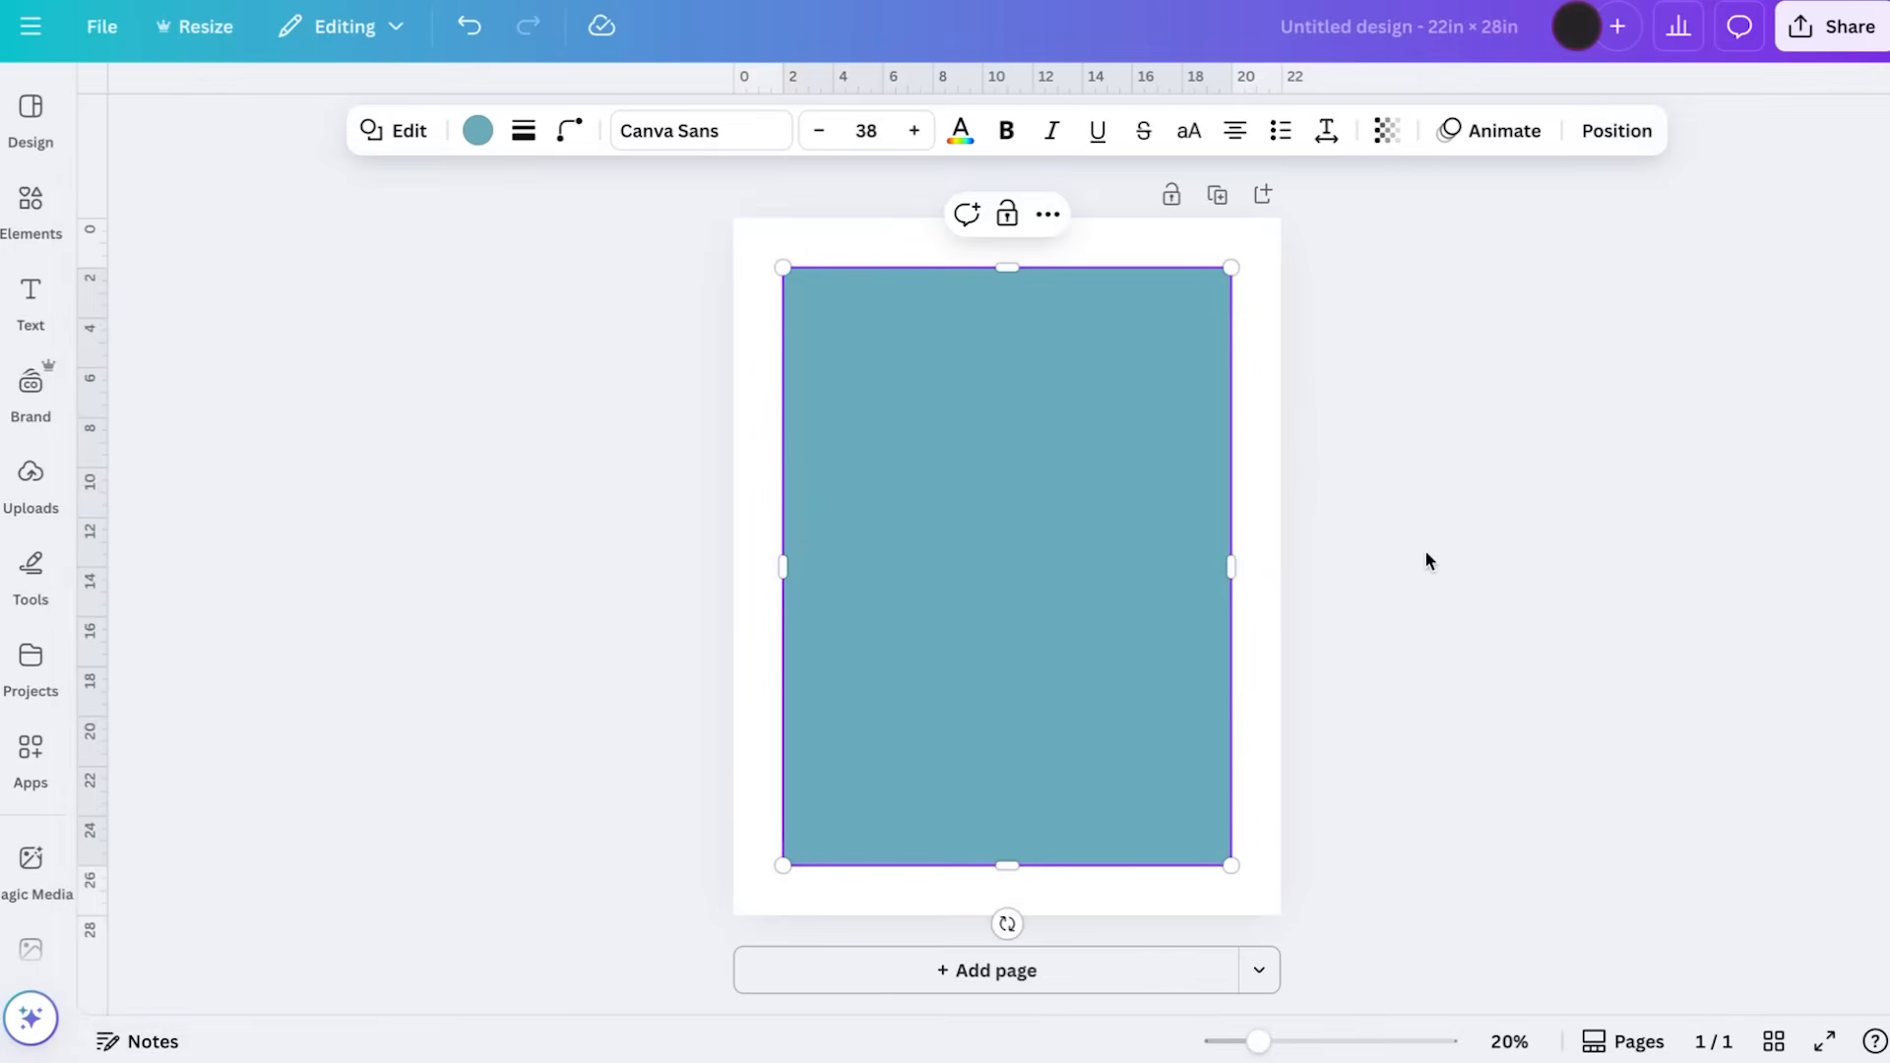
click(1426, 553)
Give the rectangle a solid border with a stroke weight of 1
click(1097, 553)
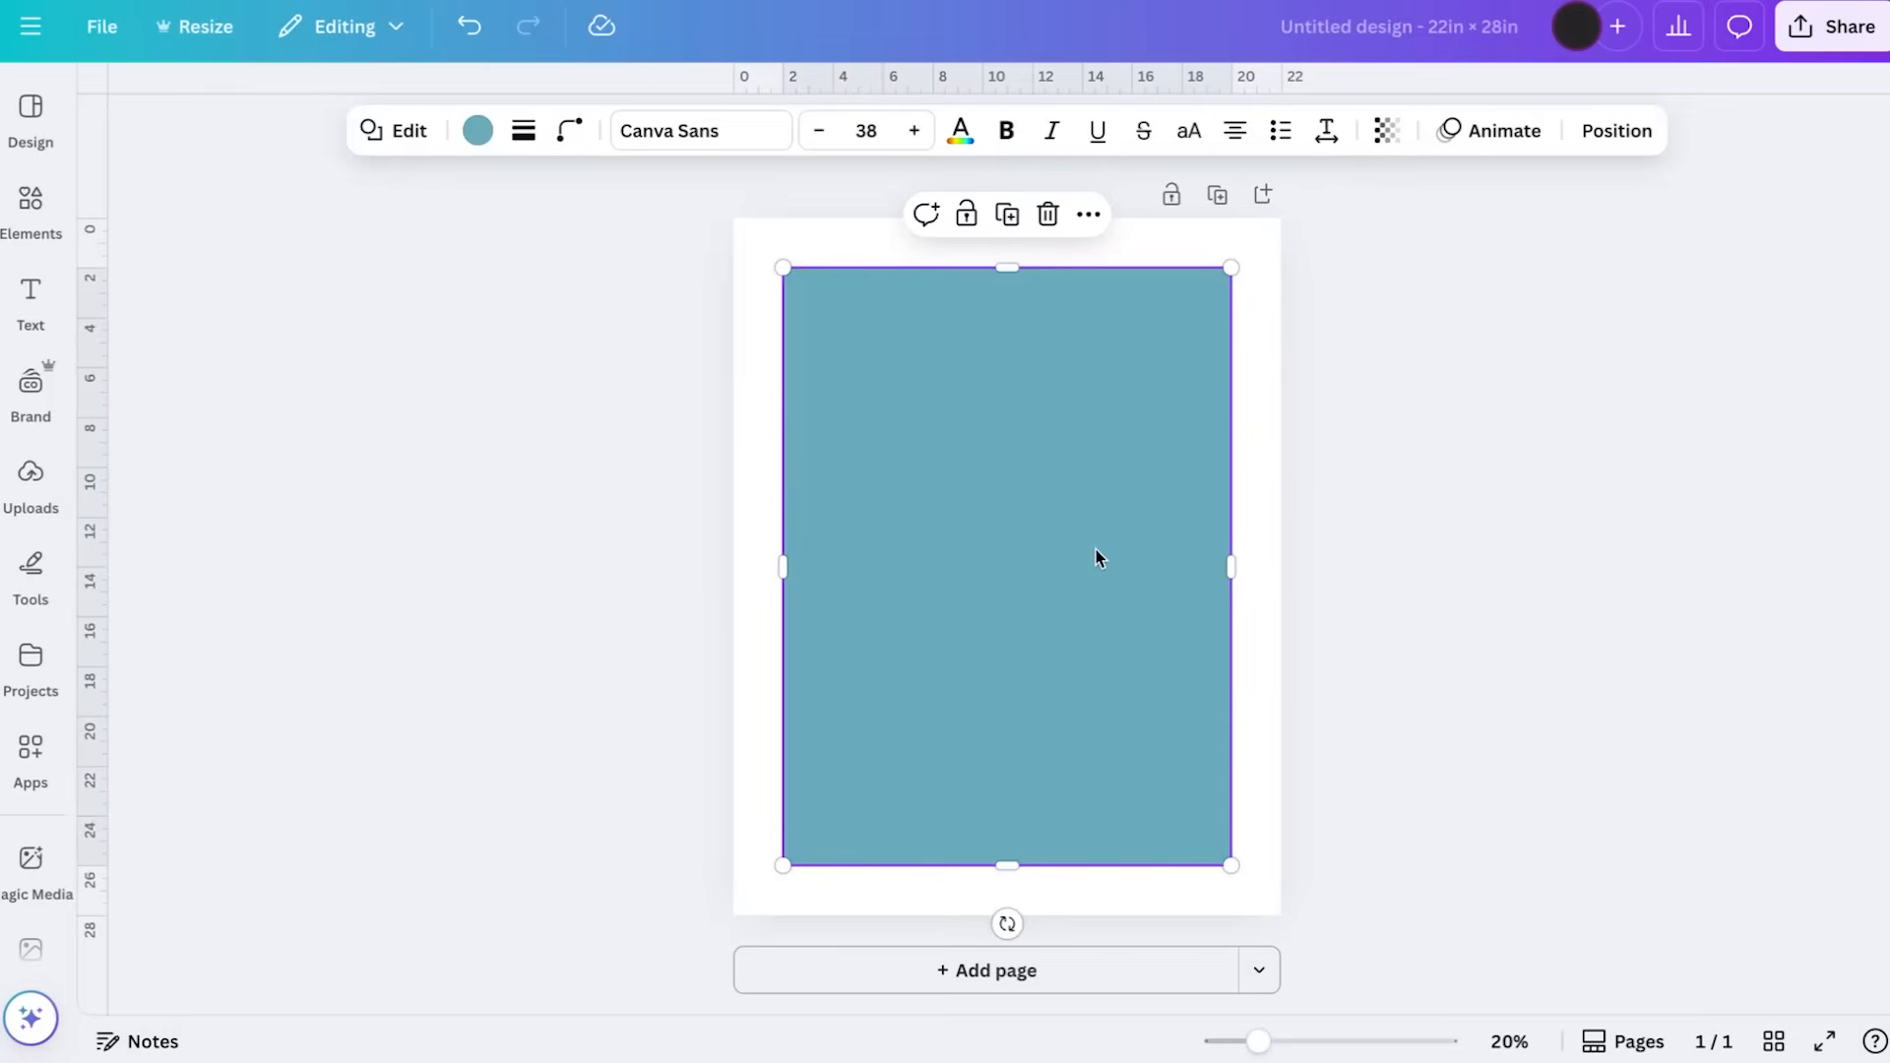
click(524, 131)
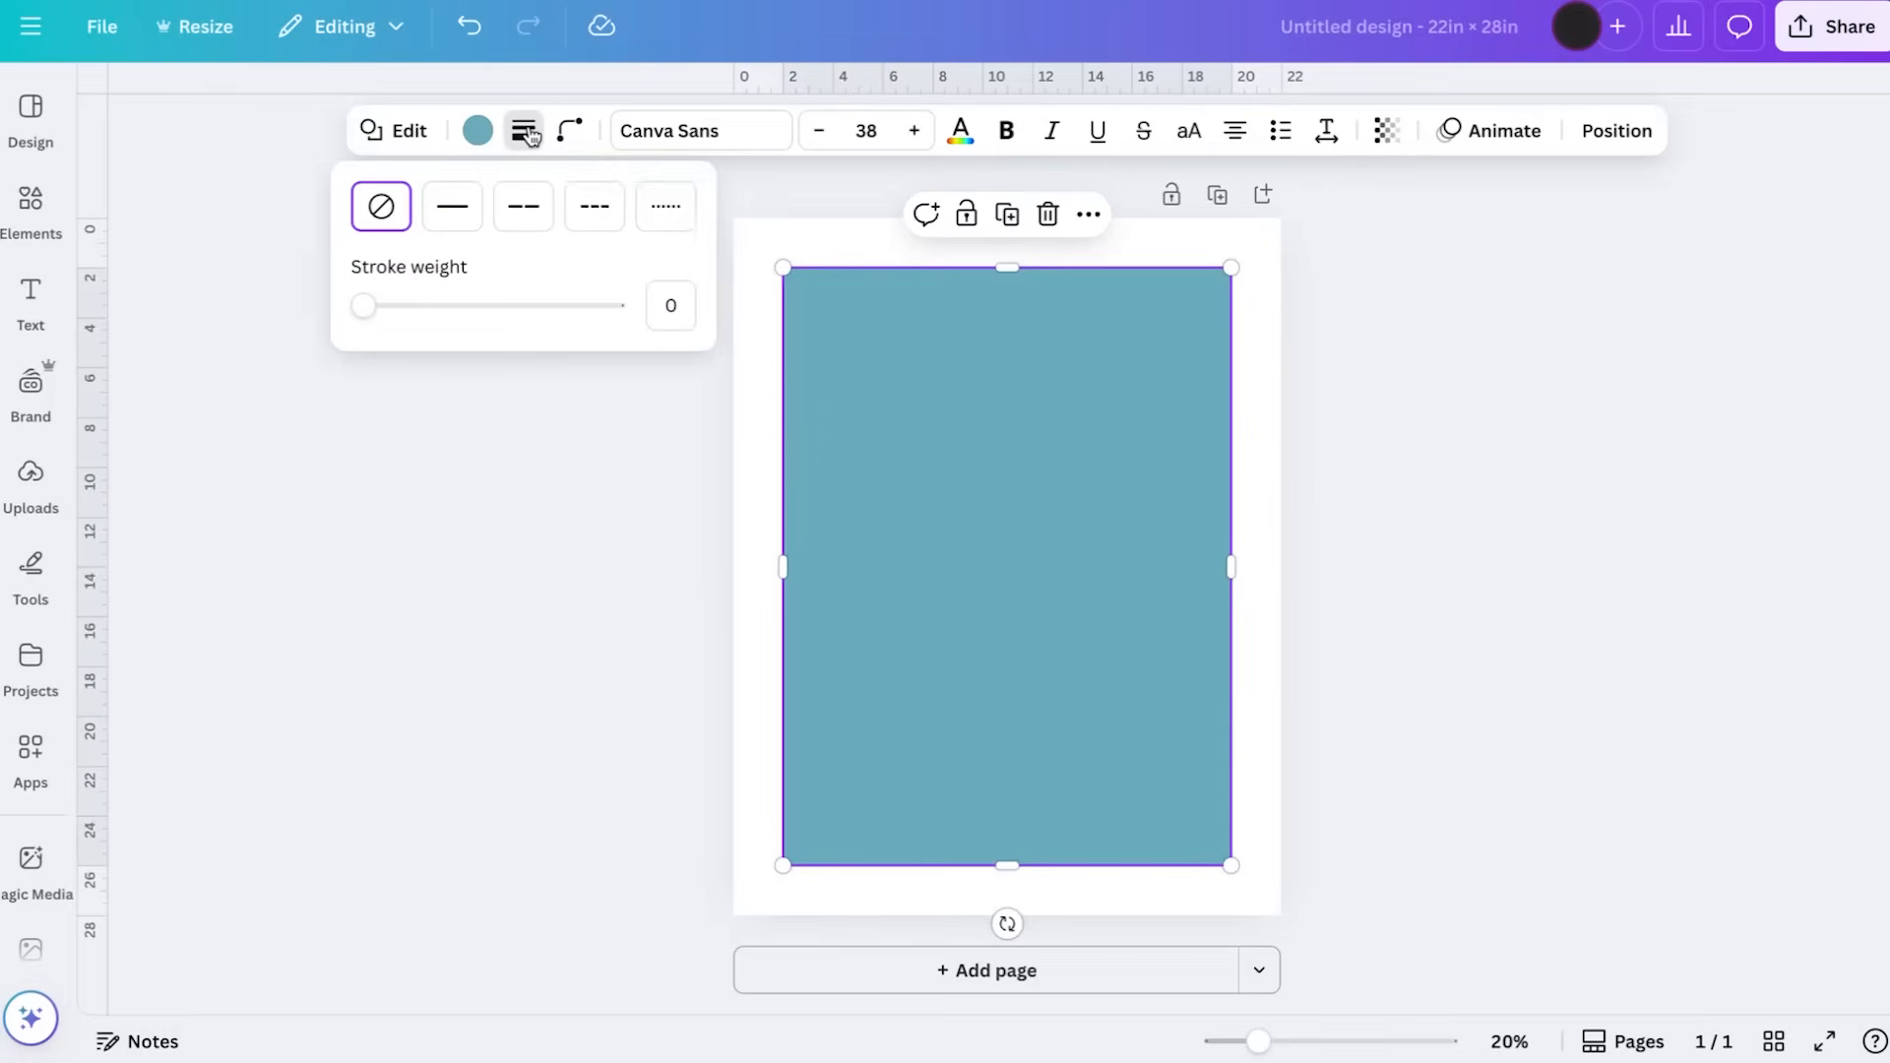
click(434, 229)
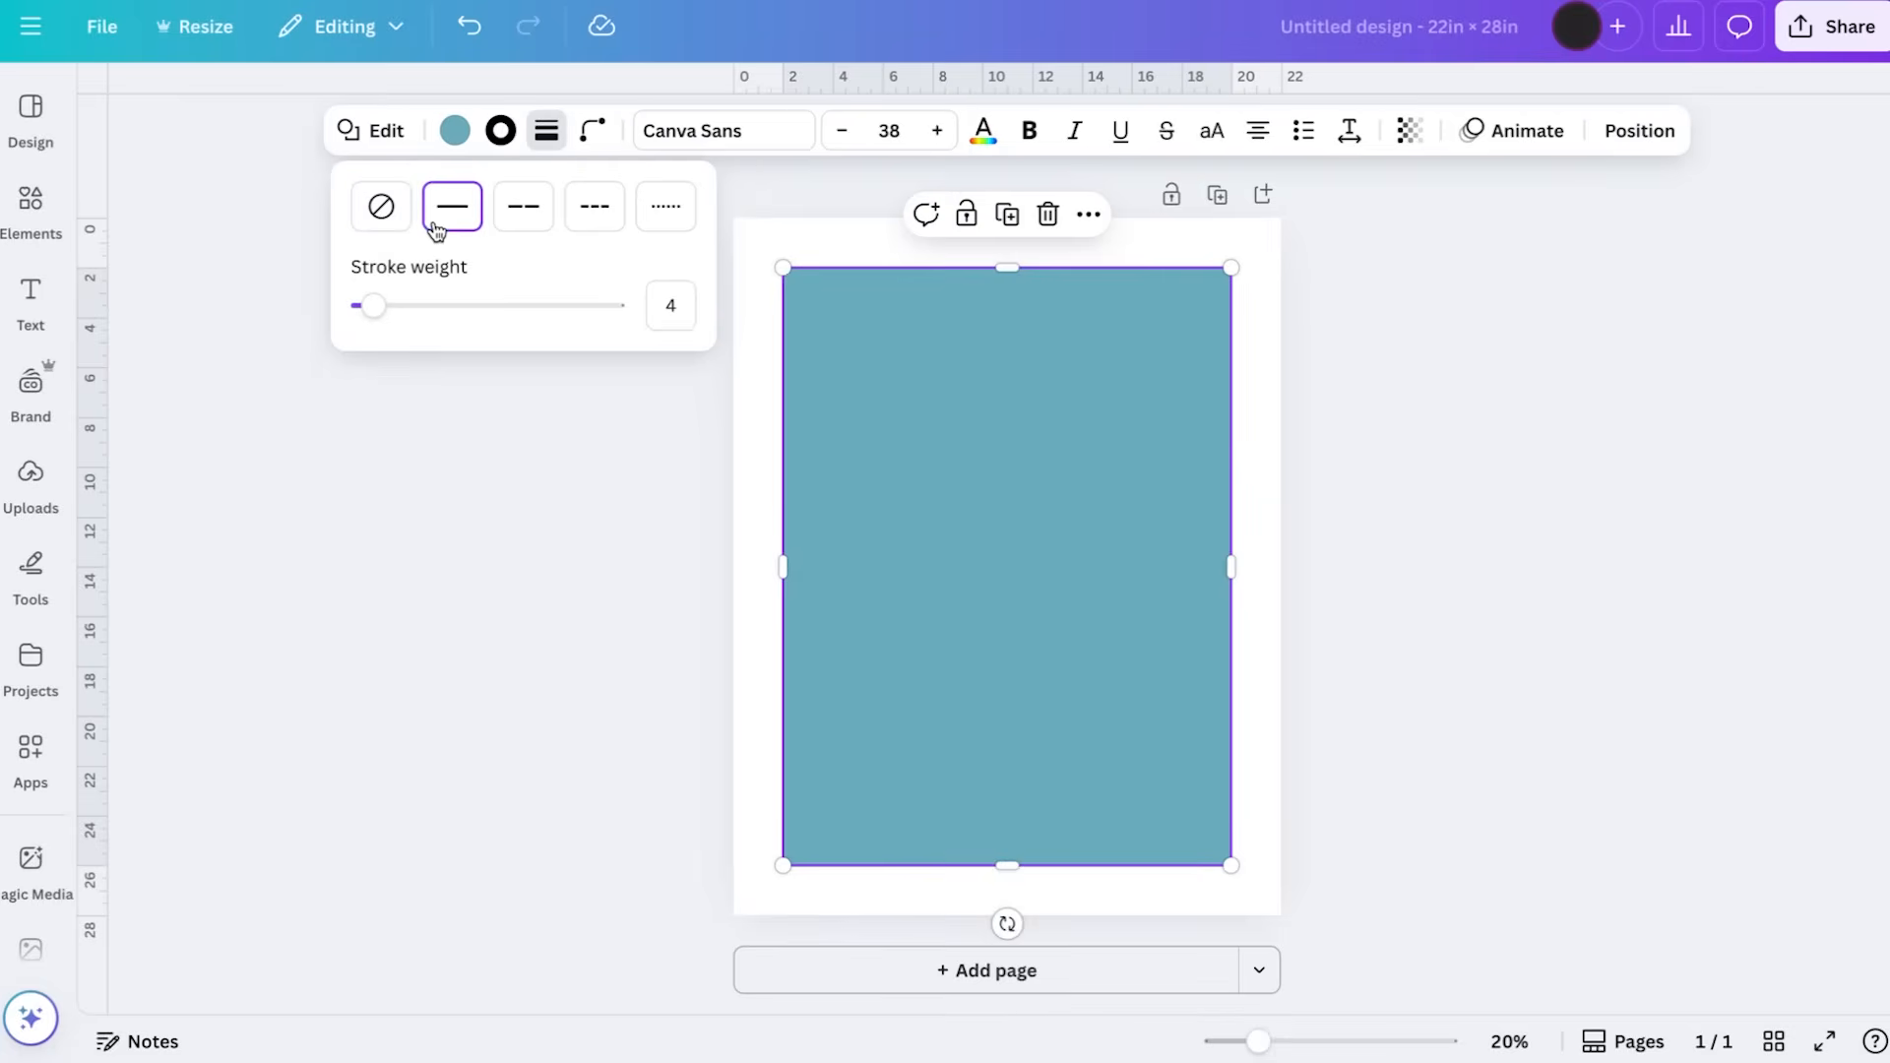
drag(373, 305, 356, 305)
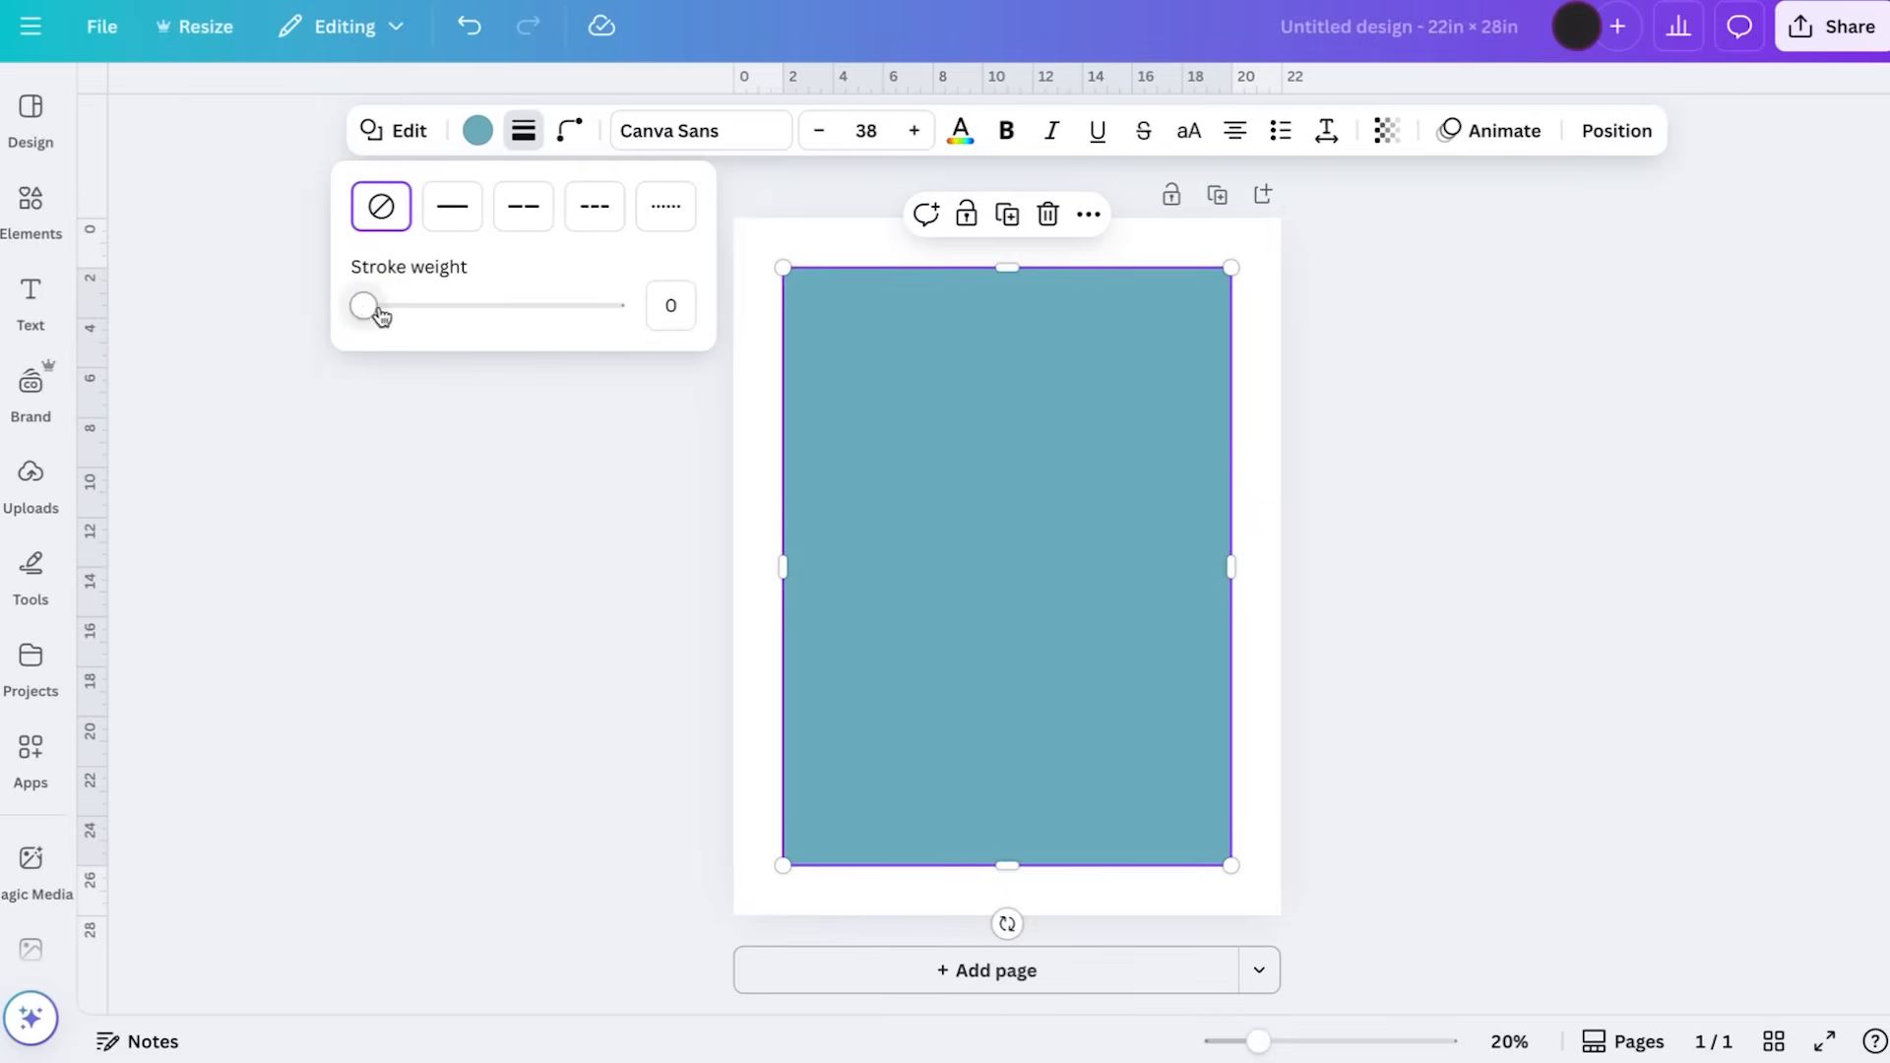
click(451, 205)
click(670, 305)
double_click(670, 305)
text(1)
Set the rectangle's fill to transparent so only its black outline remains, and deselect it
click(454, 130)
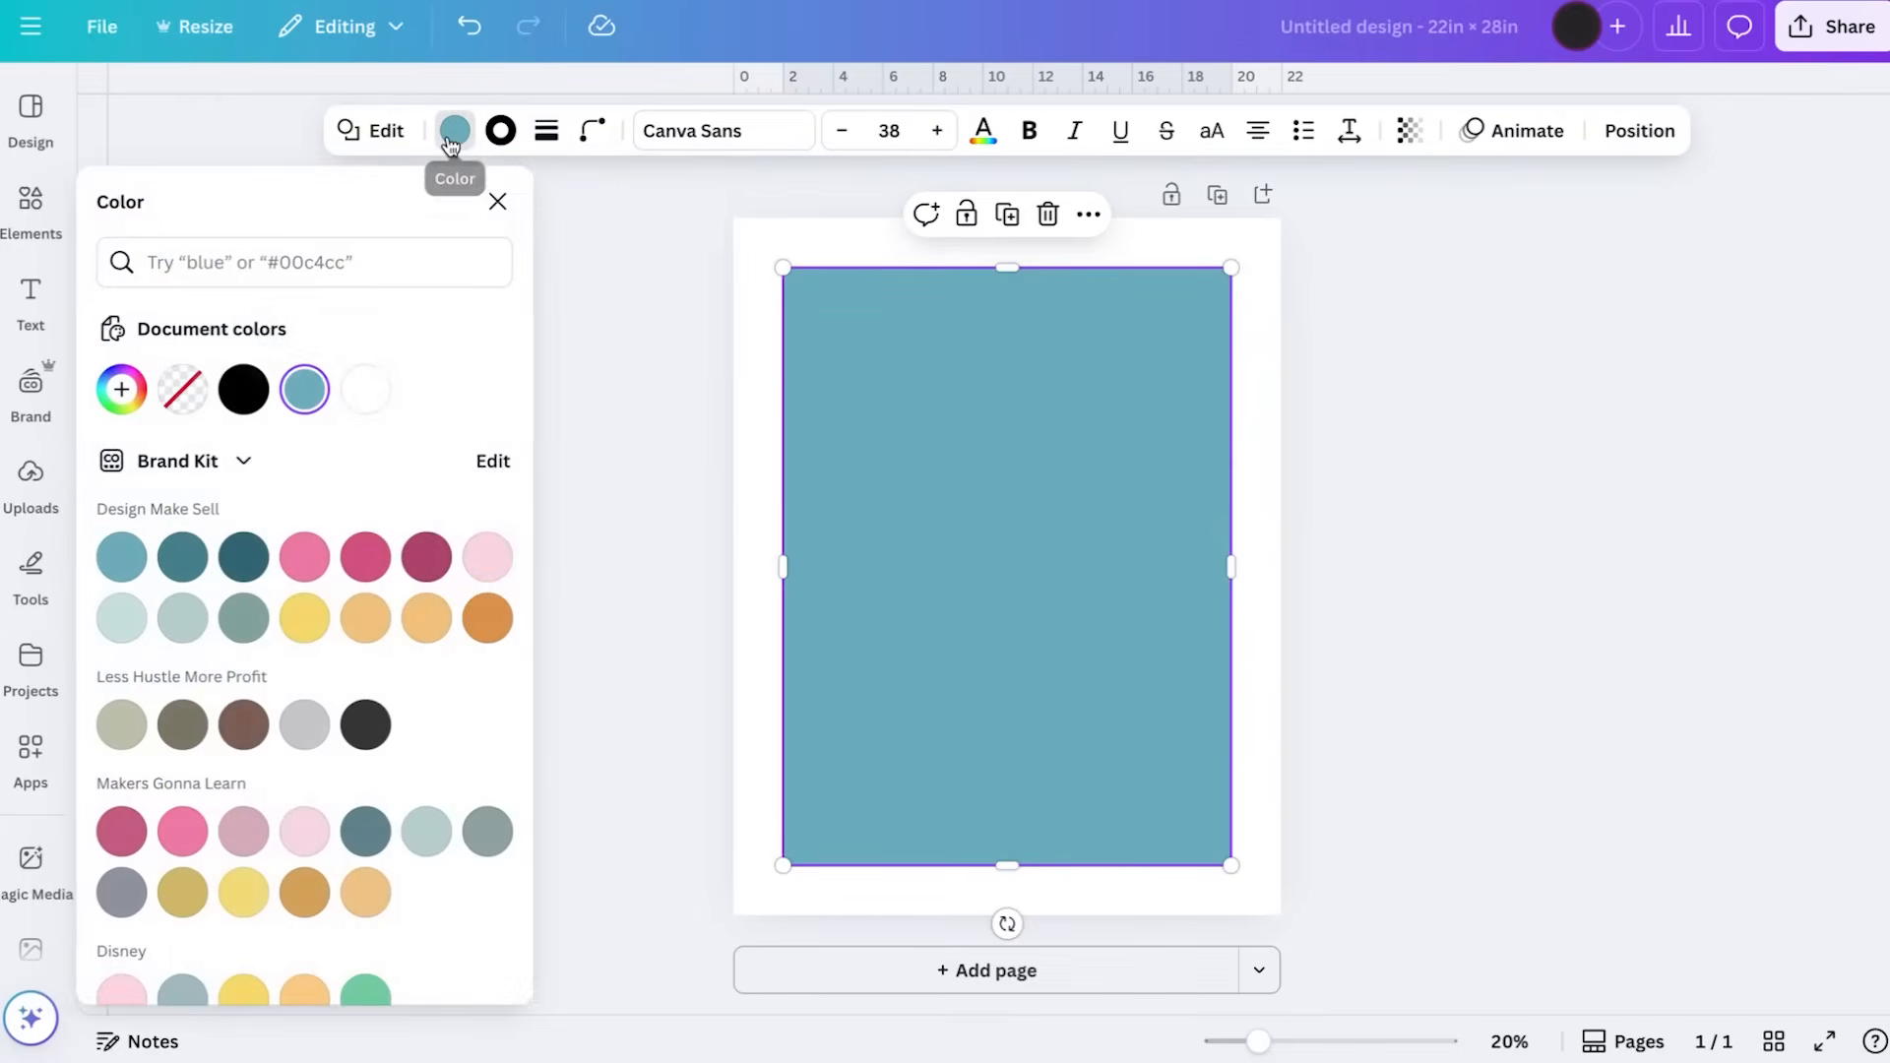
click(184, 377)
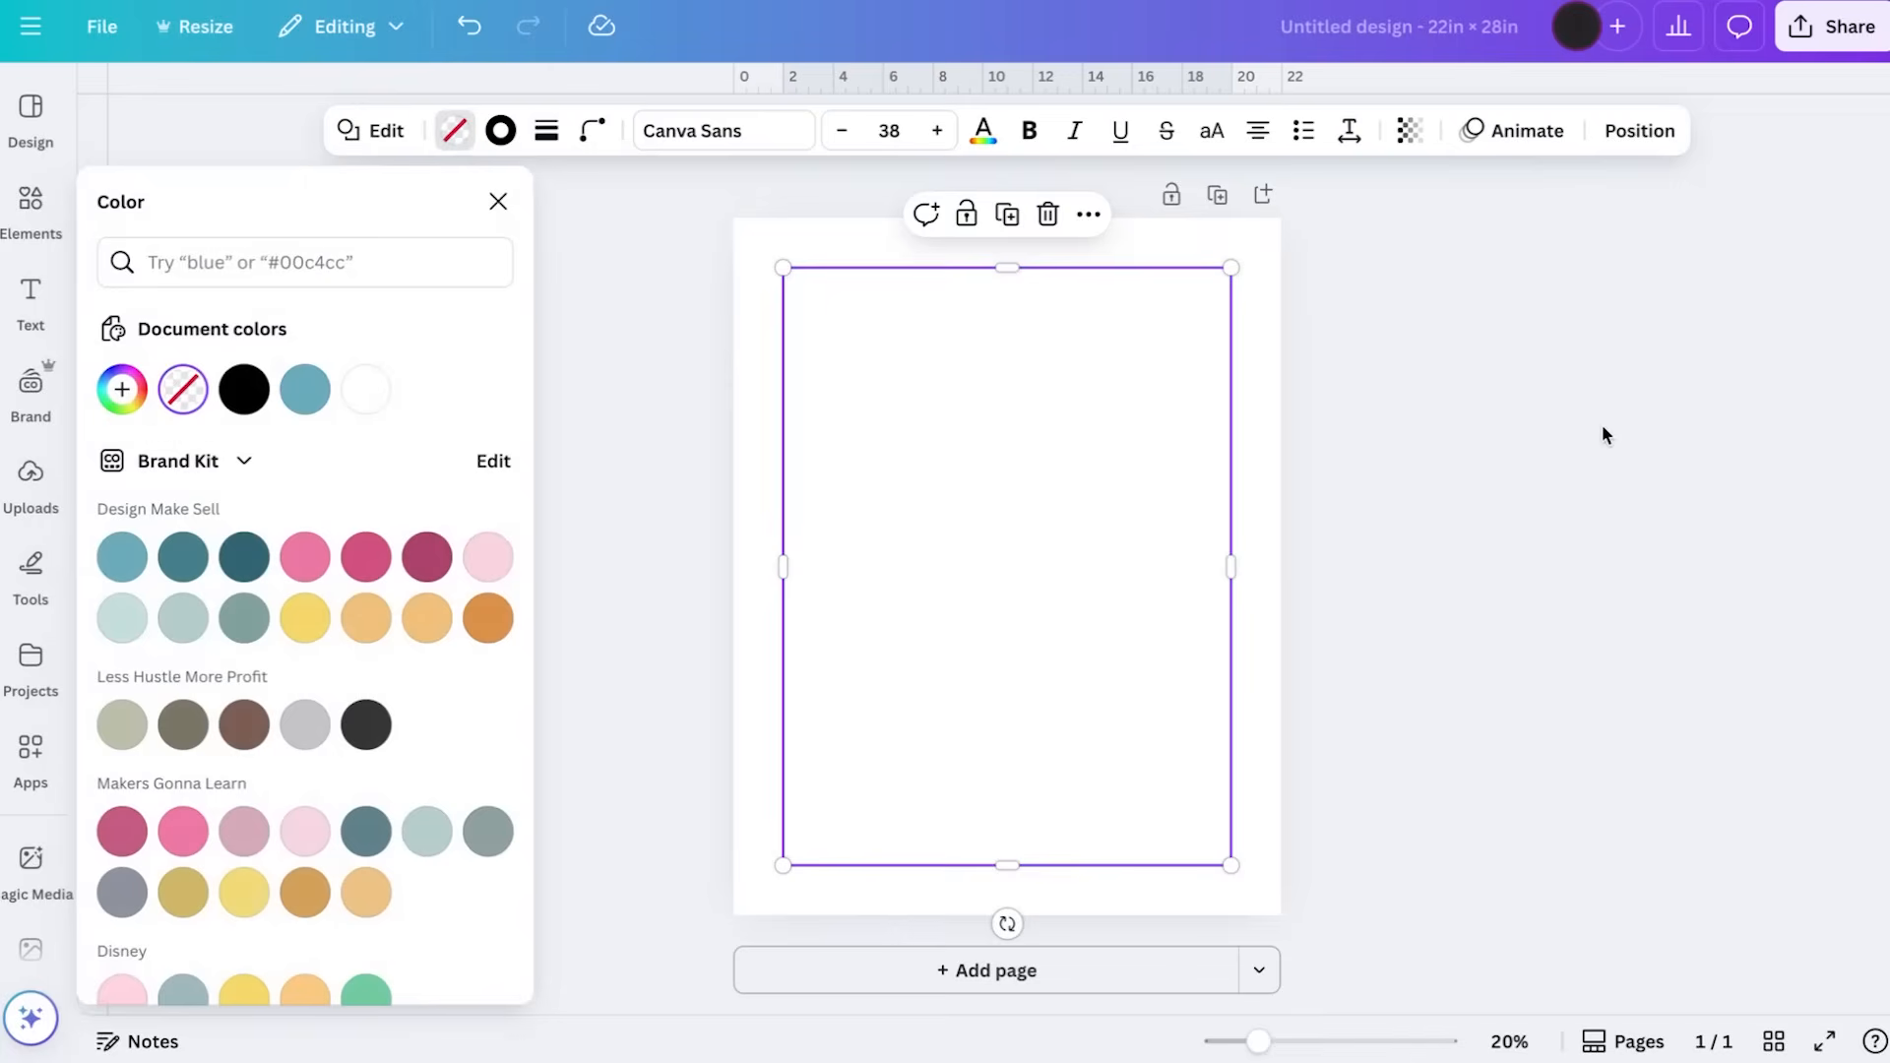
key(Escape)
key(Escape)
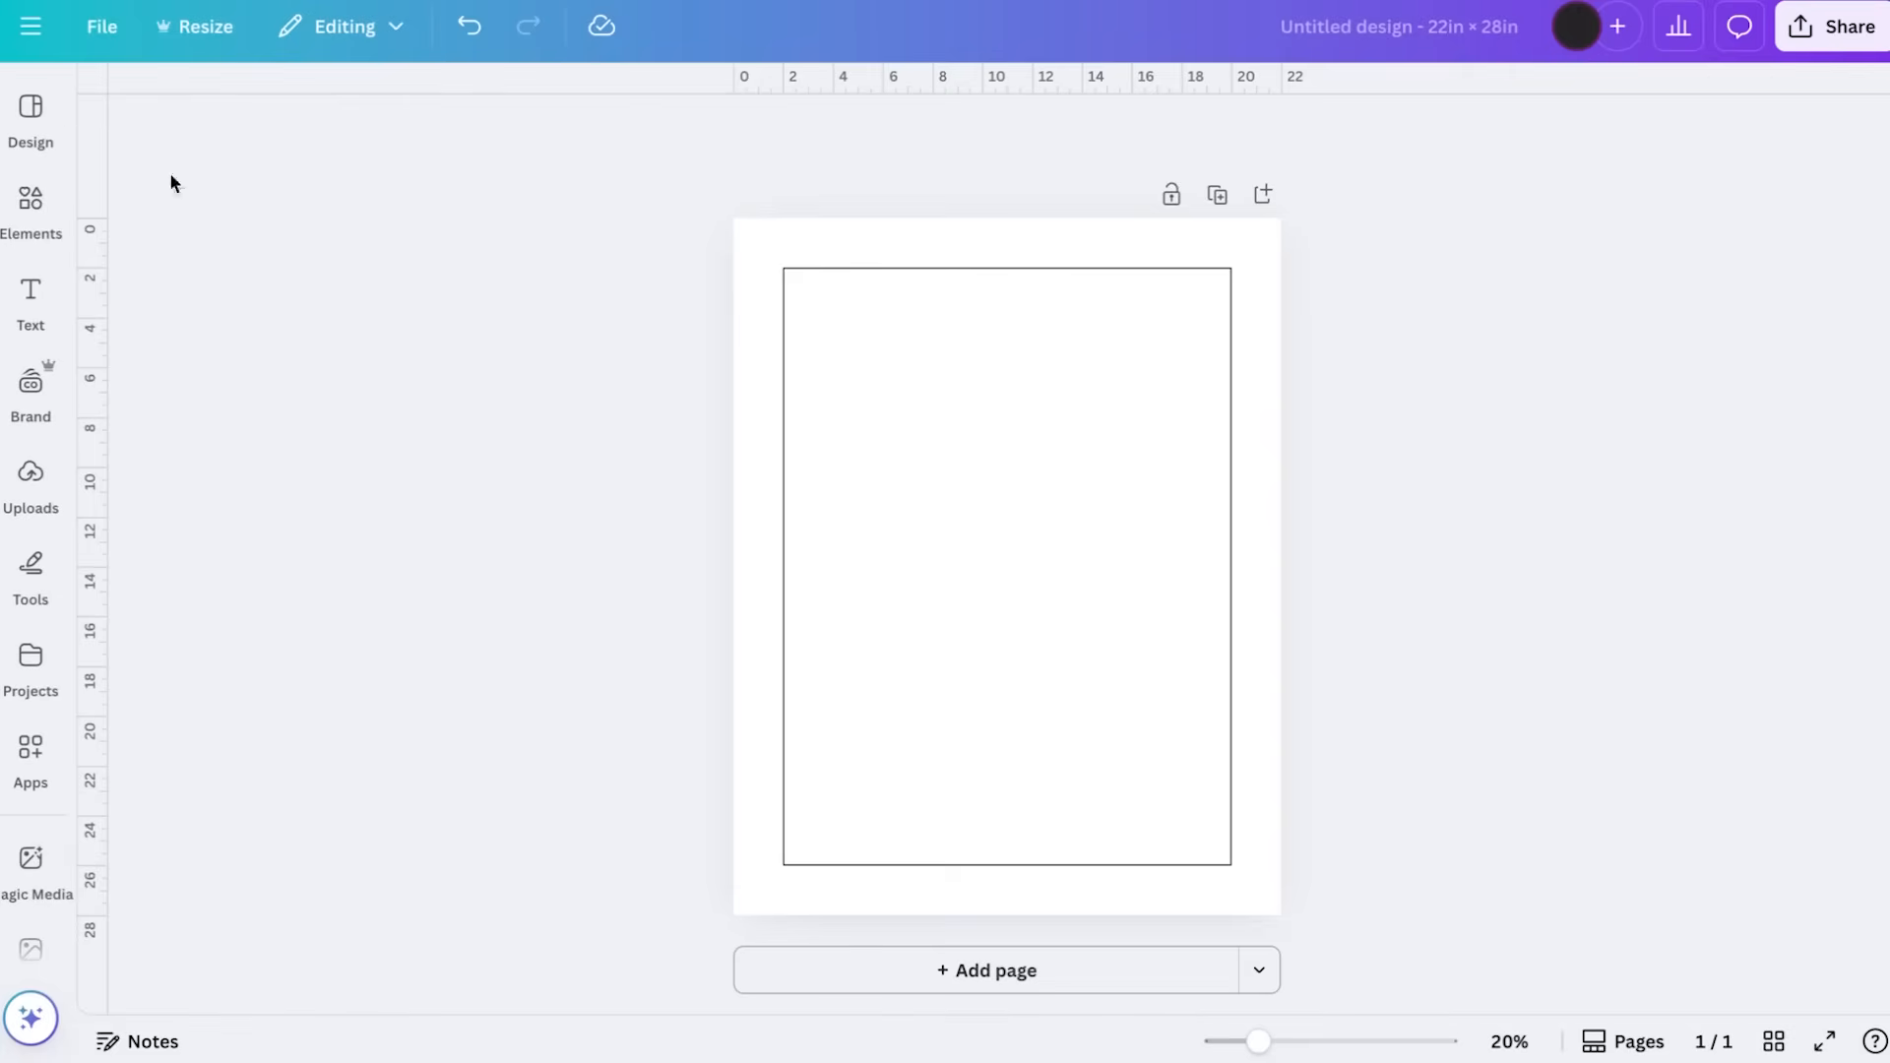
Search the elements library for "king of hearts" and show all matching graphics
click(39, 123)
click(42, 239)
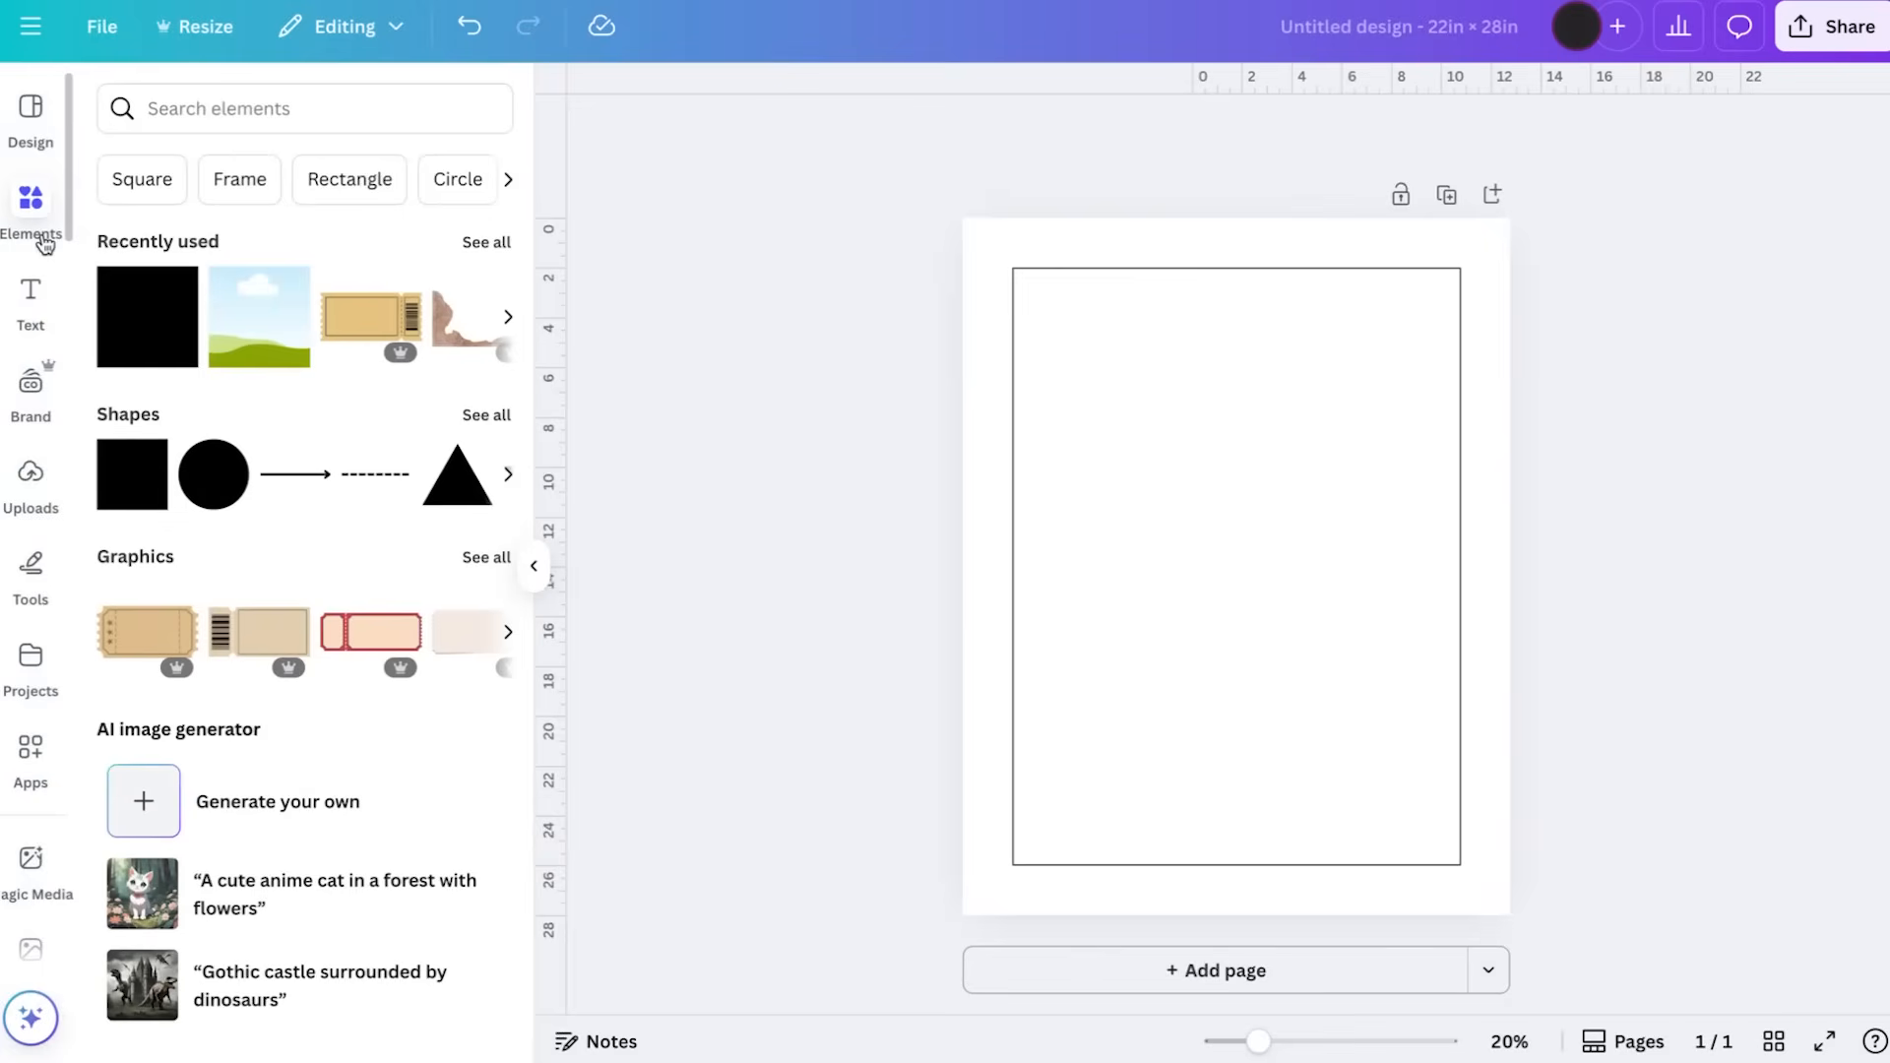
click(292, 106)
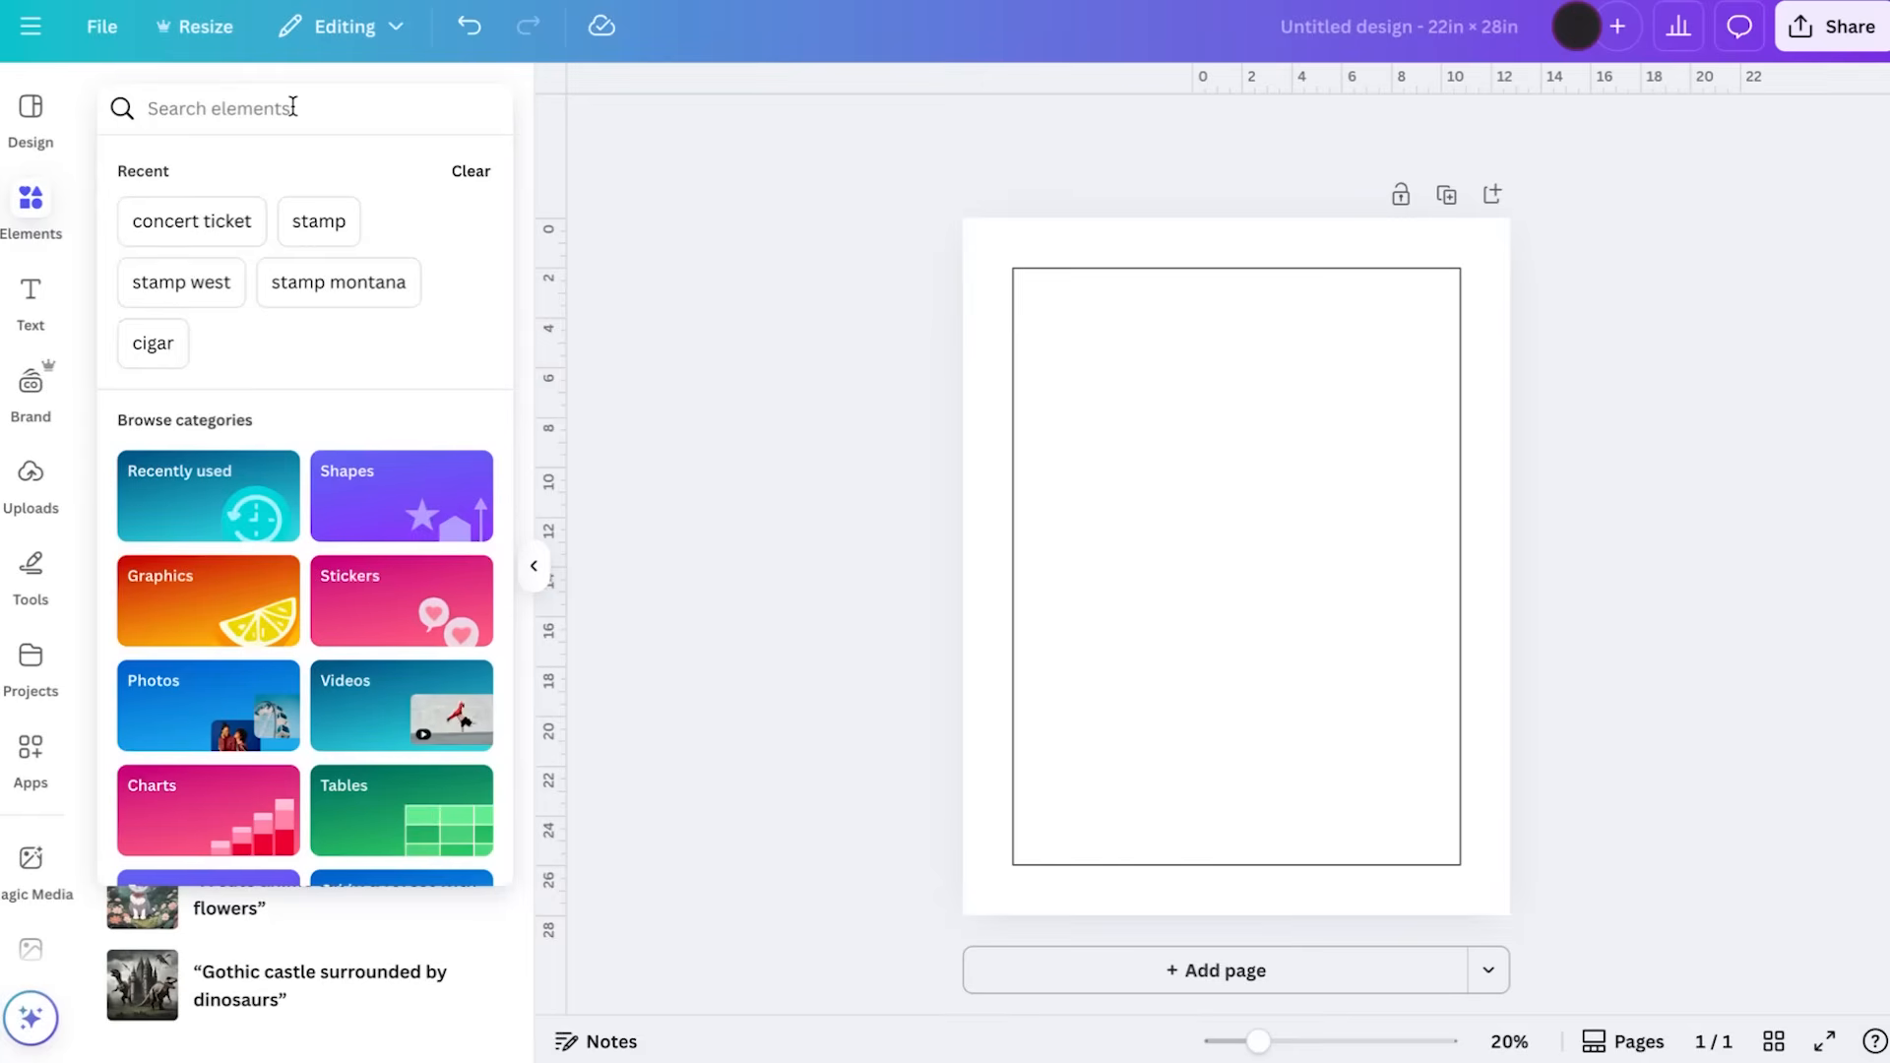
text(king)
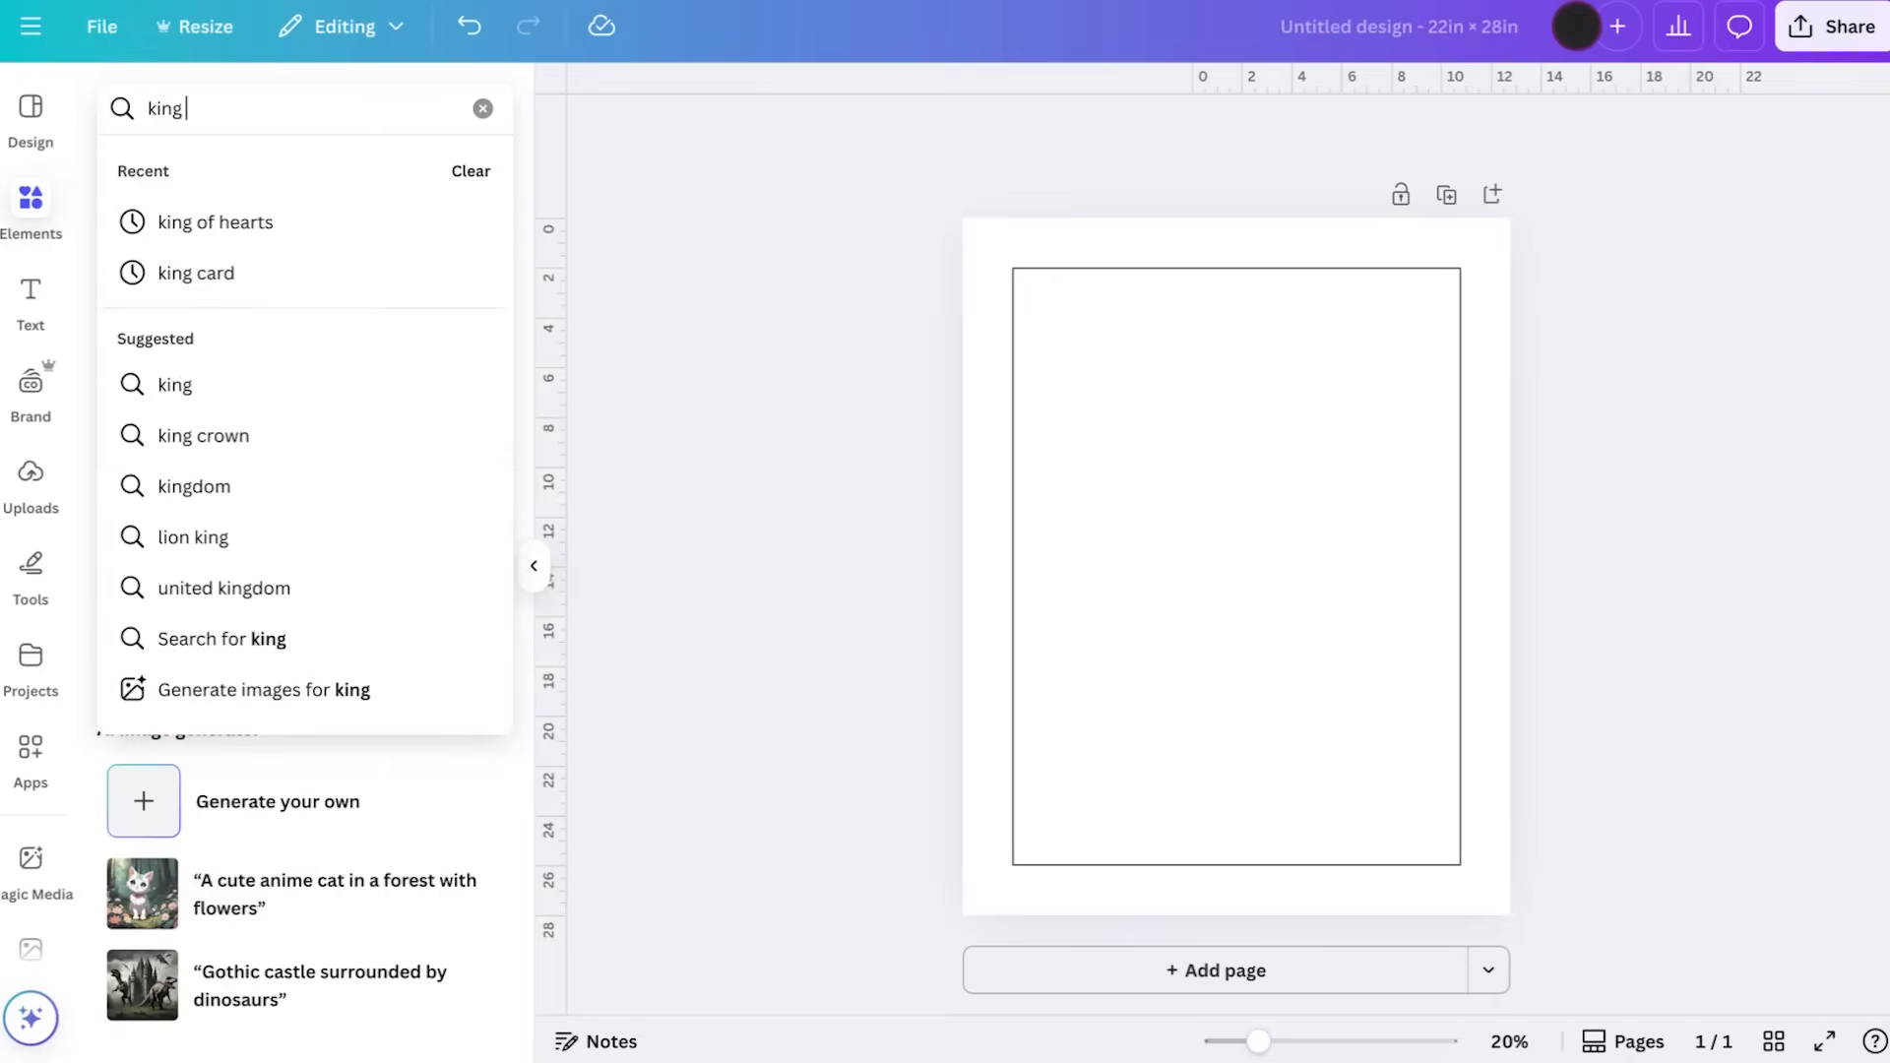
click(221, 221)
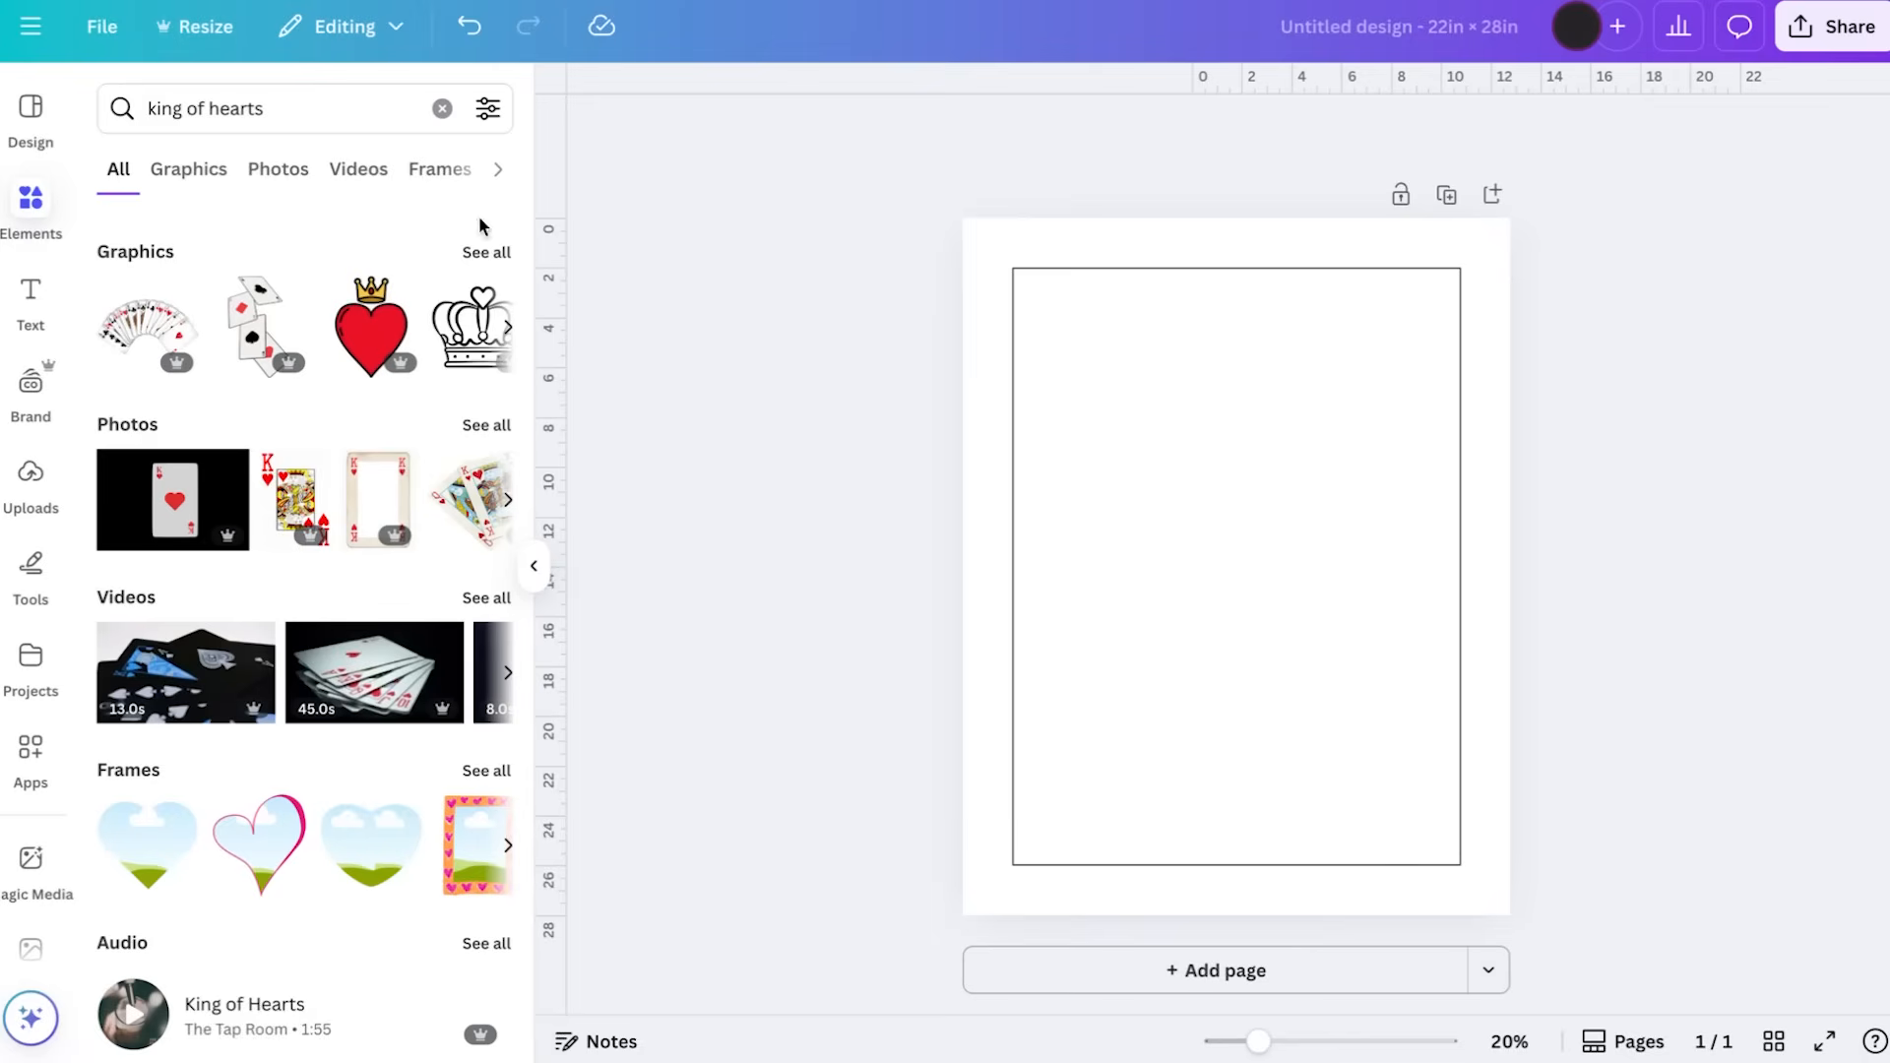
click(486, 252)
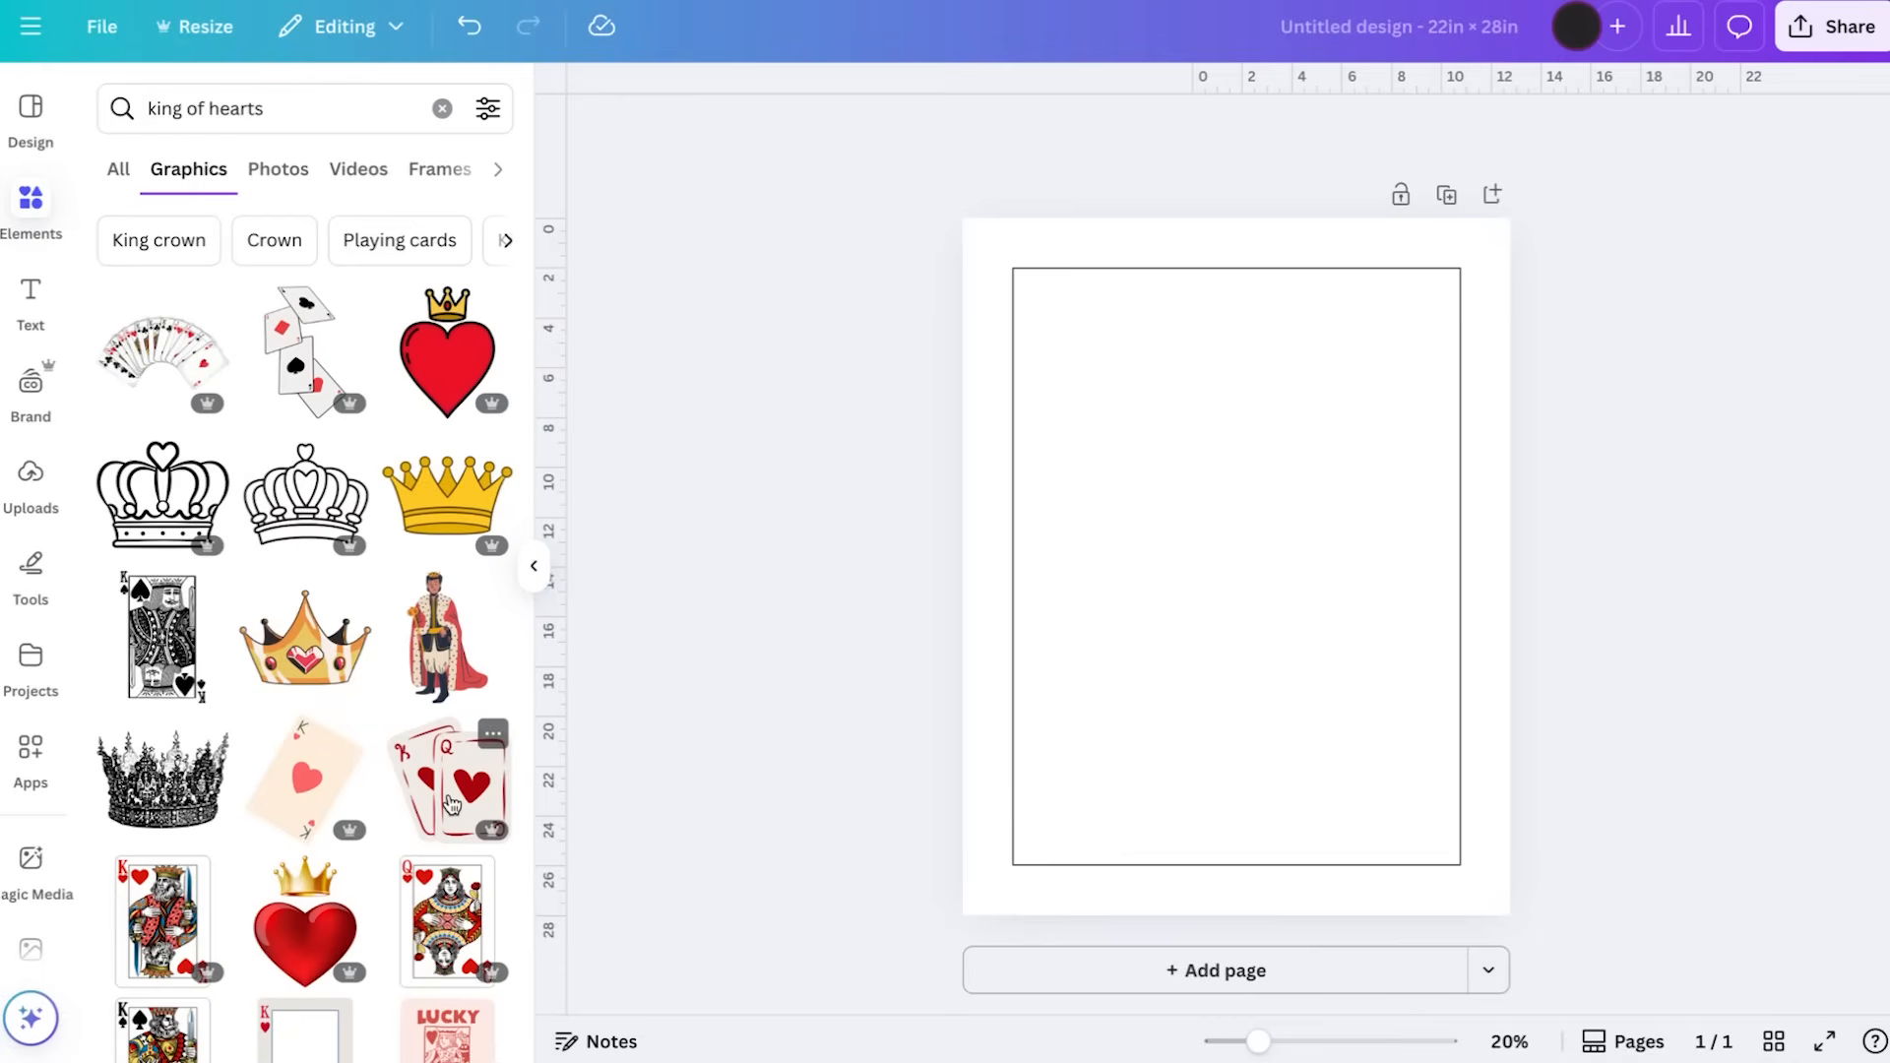
Add the grey-bordered king of hearts card frame and its recommended matching queen of hearts, offsetting the queen over the king
scroll(389, 728, down, 5)
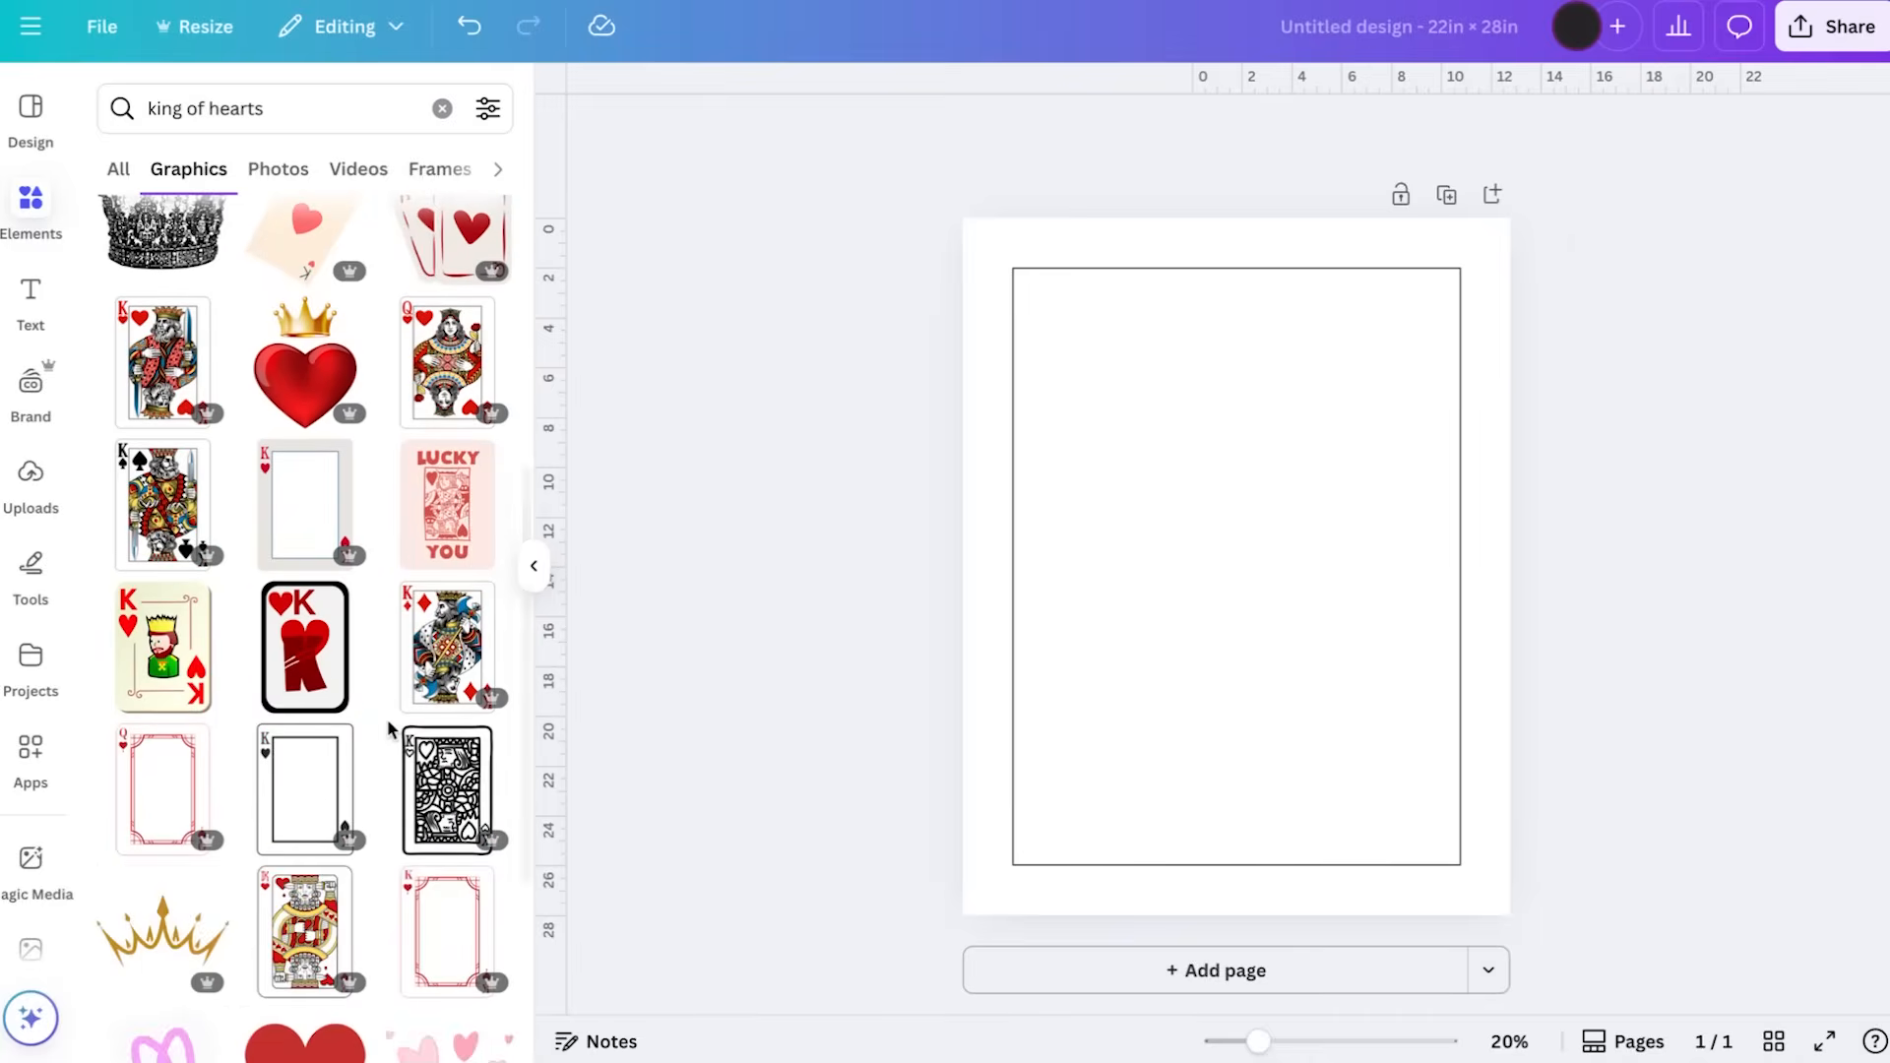
click(300, 503)
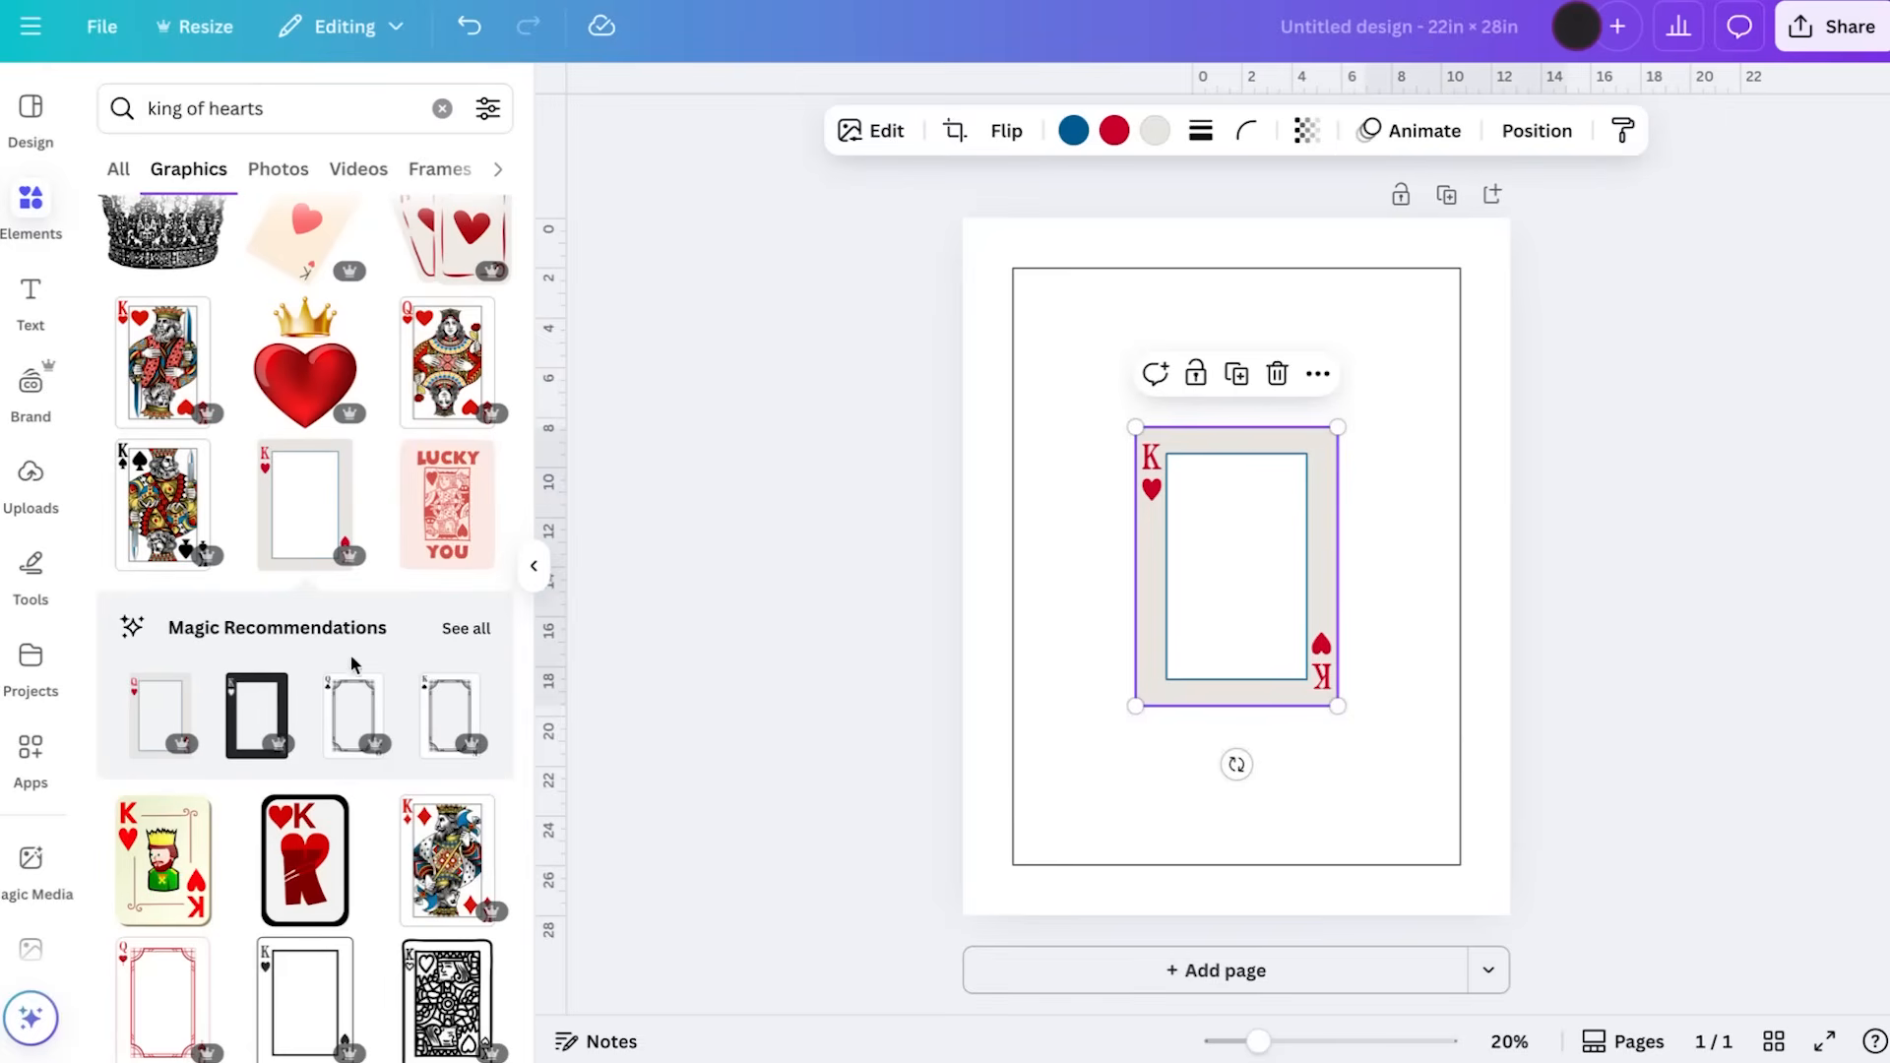
click(476, 640)
scroll(280, 569, down, 1)
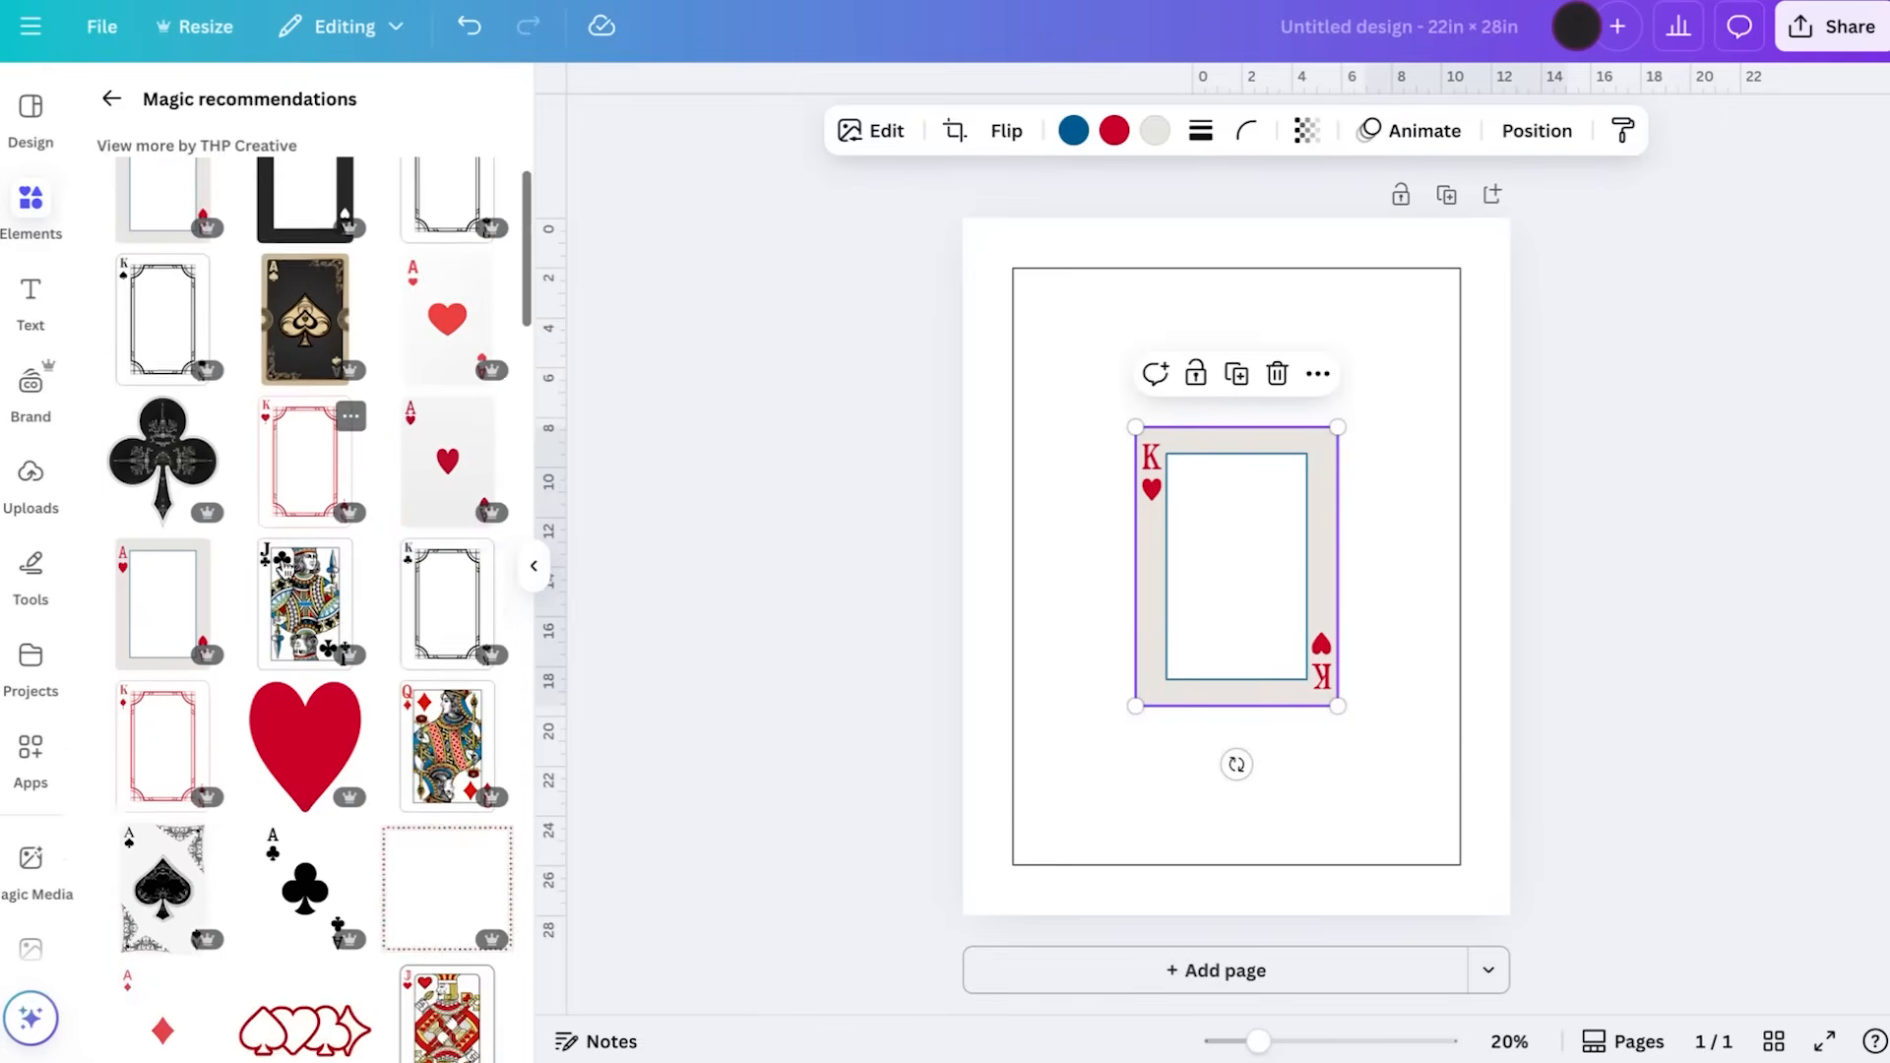
scroll(281, 569, down, 5)
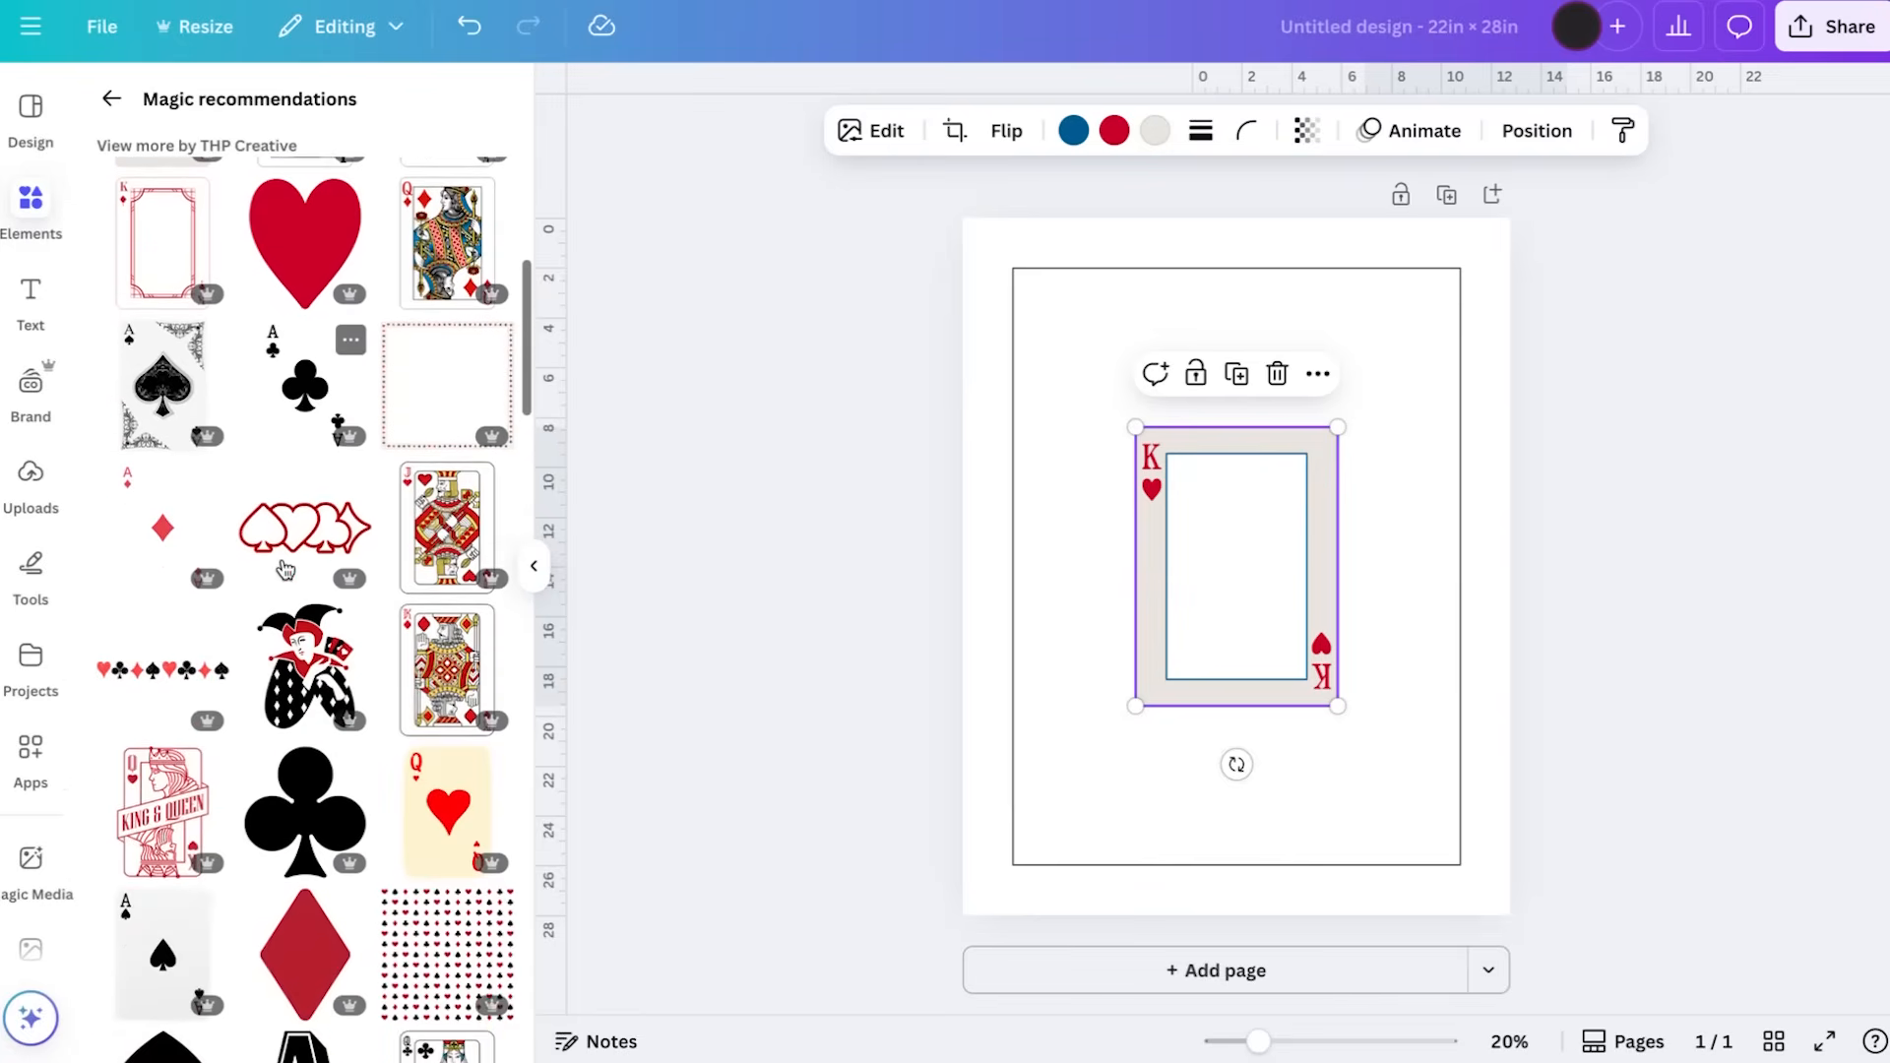
scroll(284, 568, down, 2)
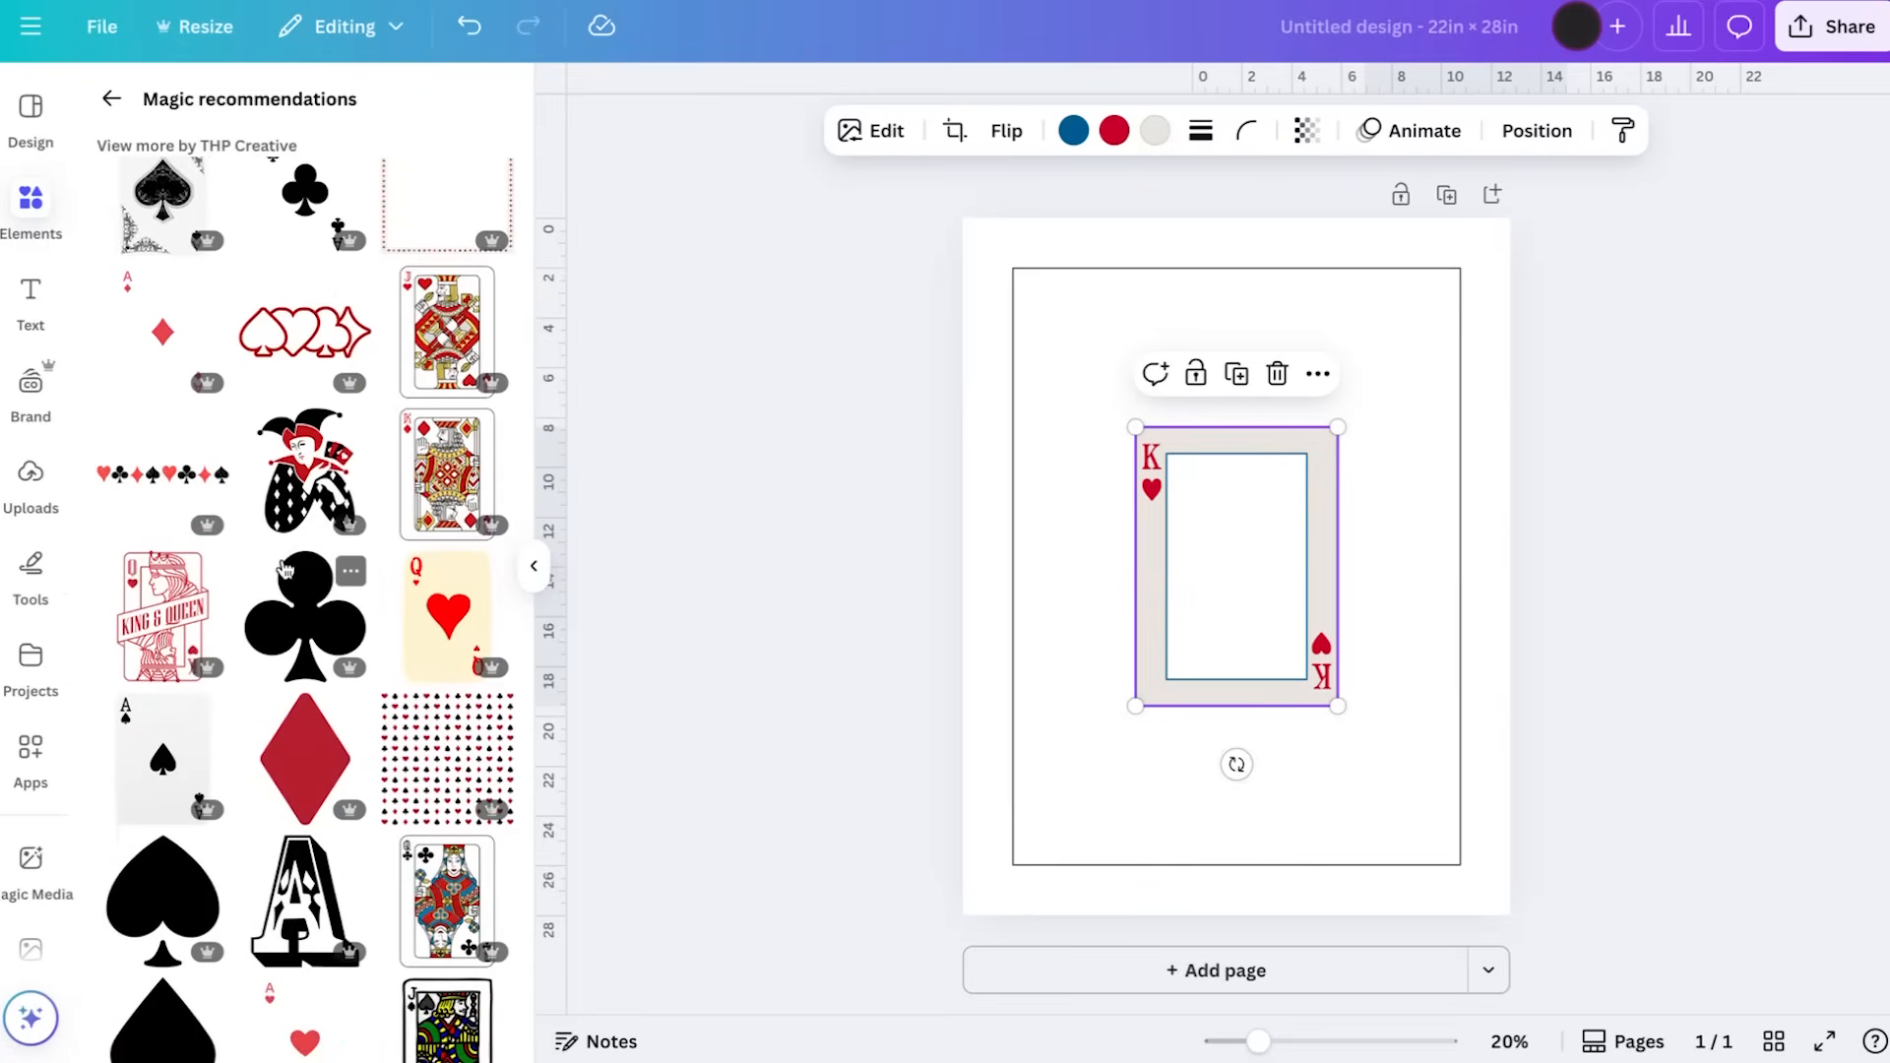
scroll(284, 569, up, 7)
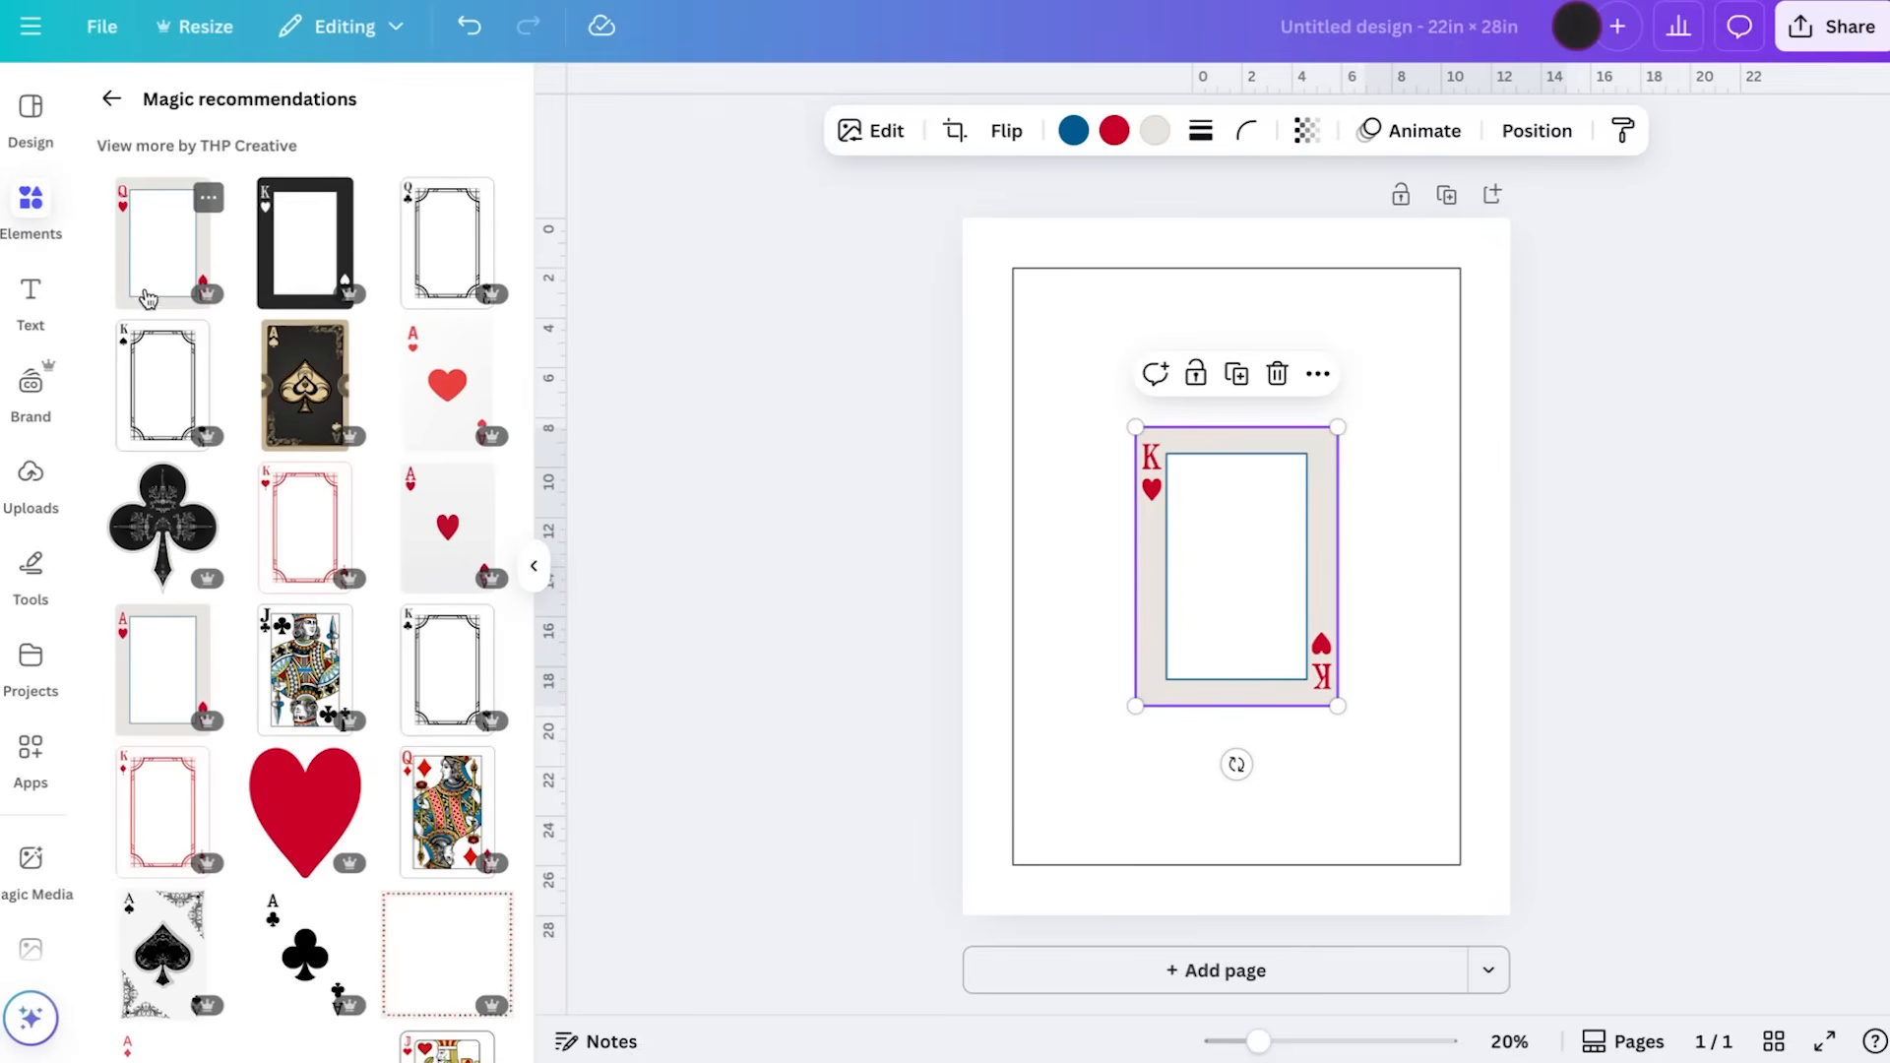
click(154, 246)
drag(1203, 544, 1265, 587)
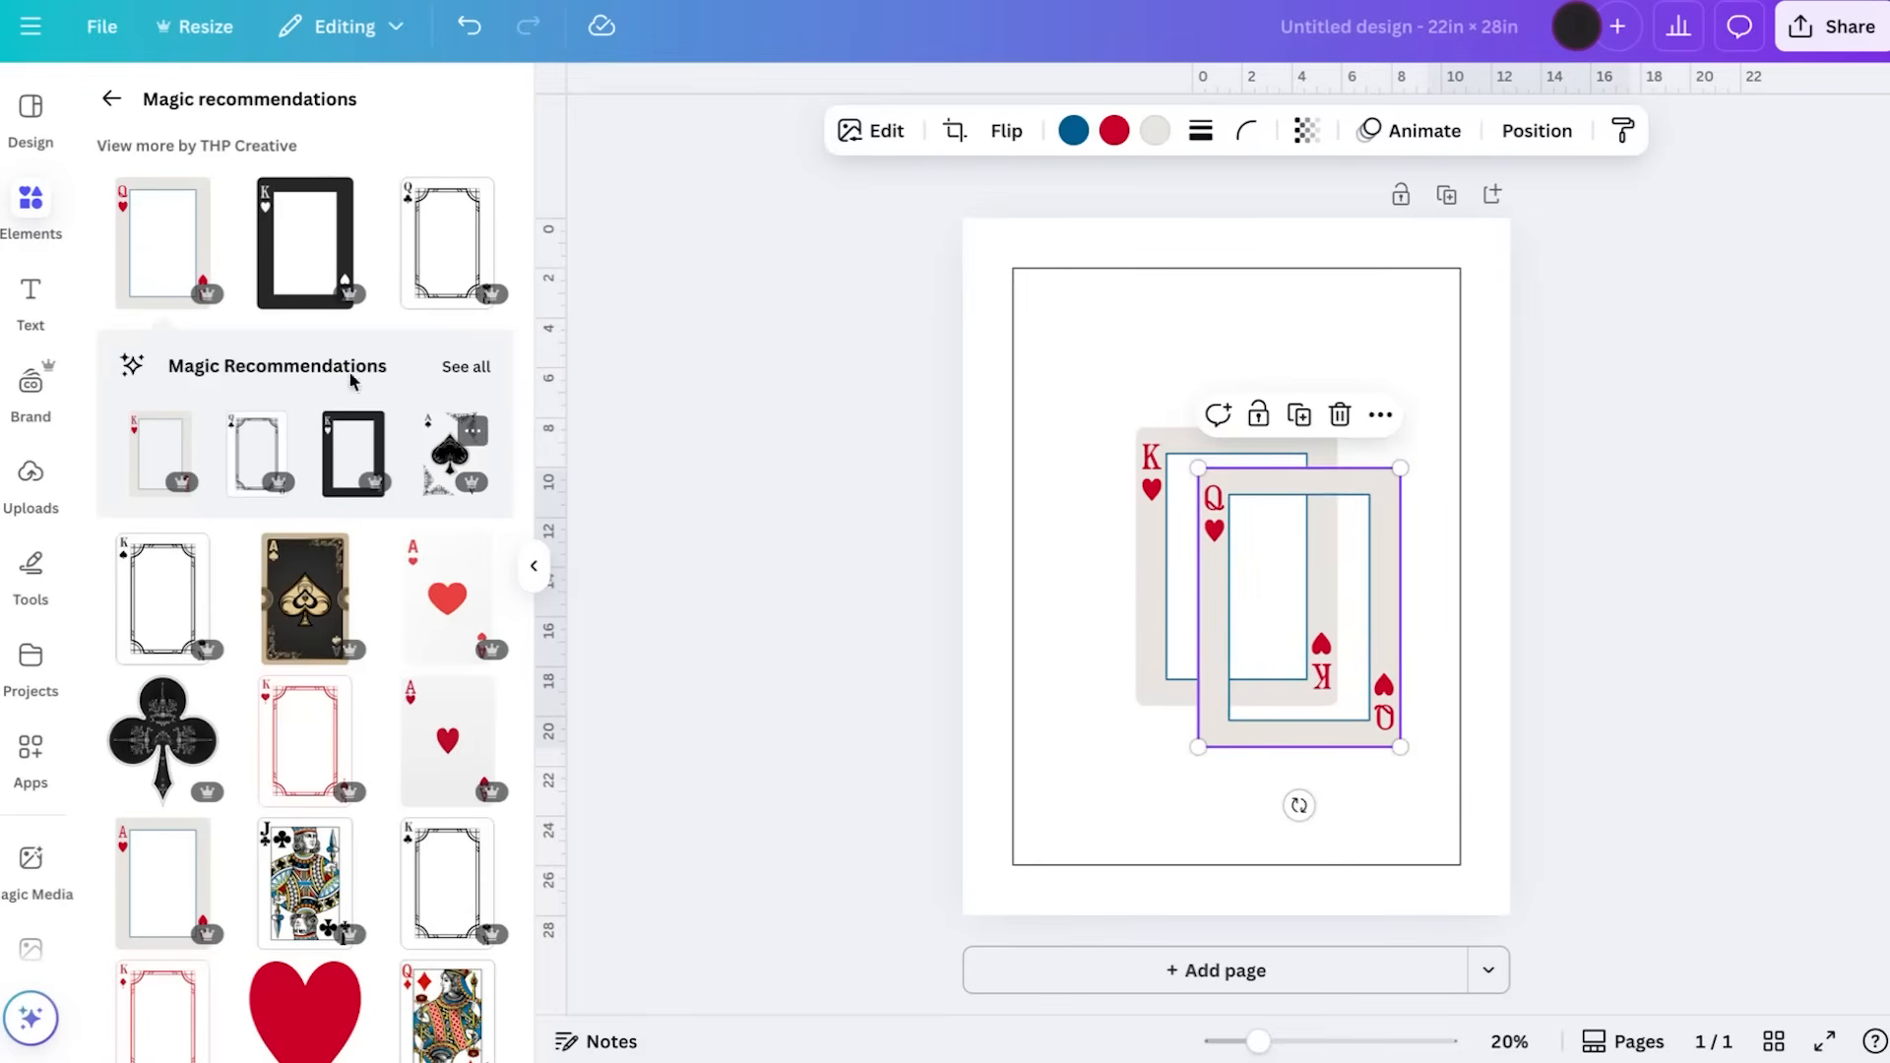
Add the ornate black queen of clubs card frame at a reduced size, plus the matching king of spades frame
click(446, 282)
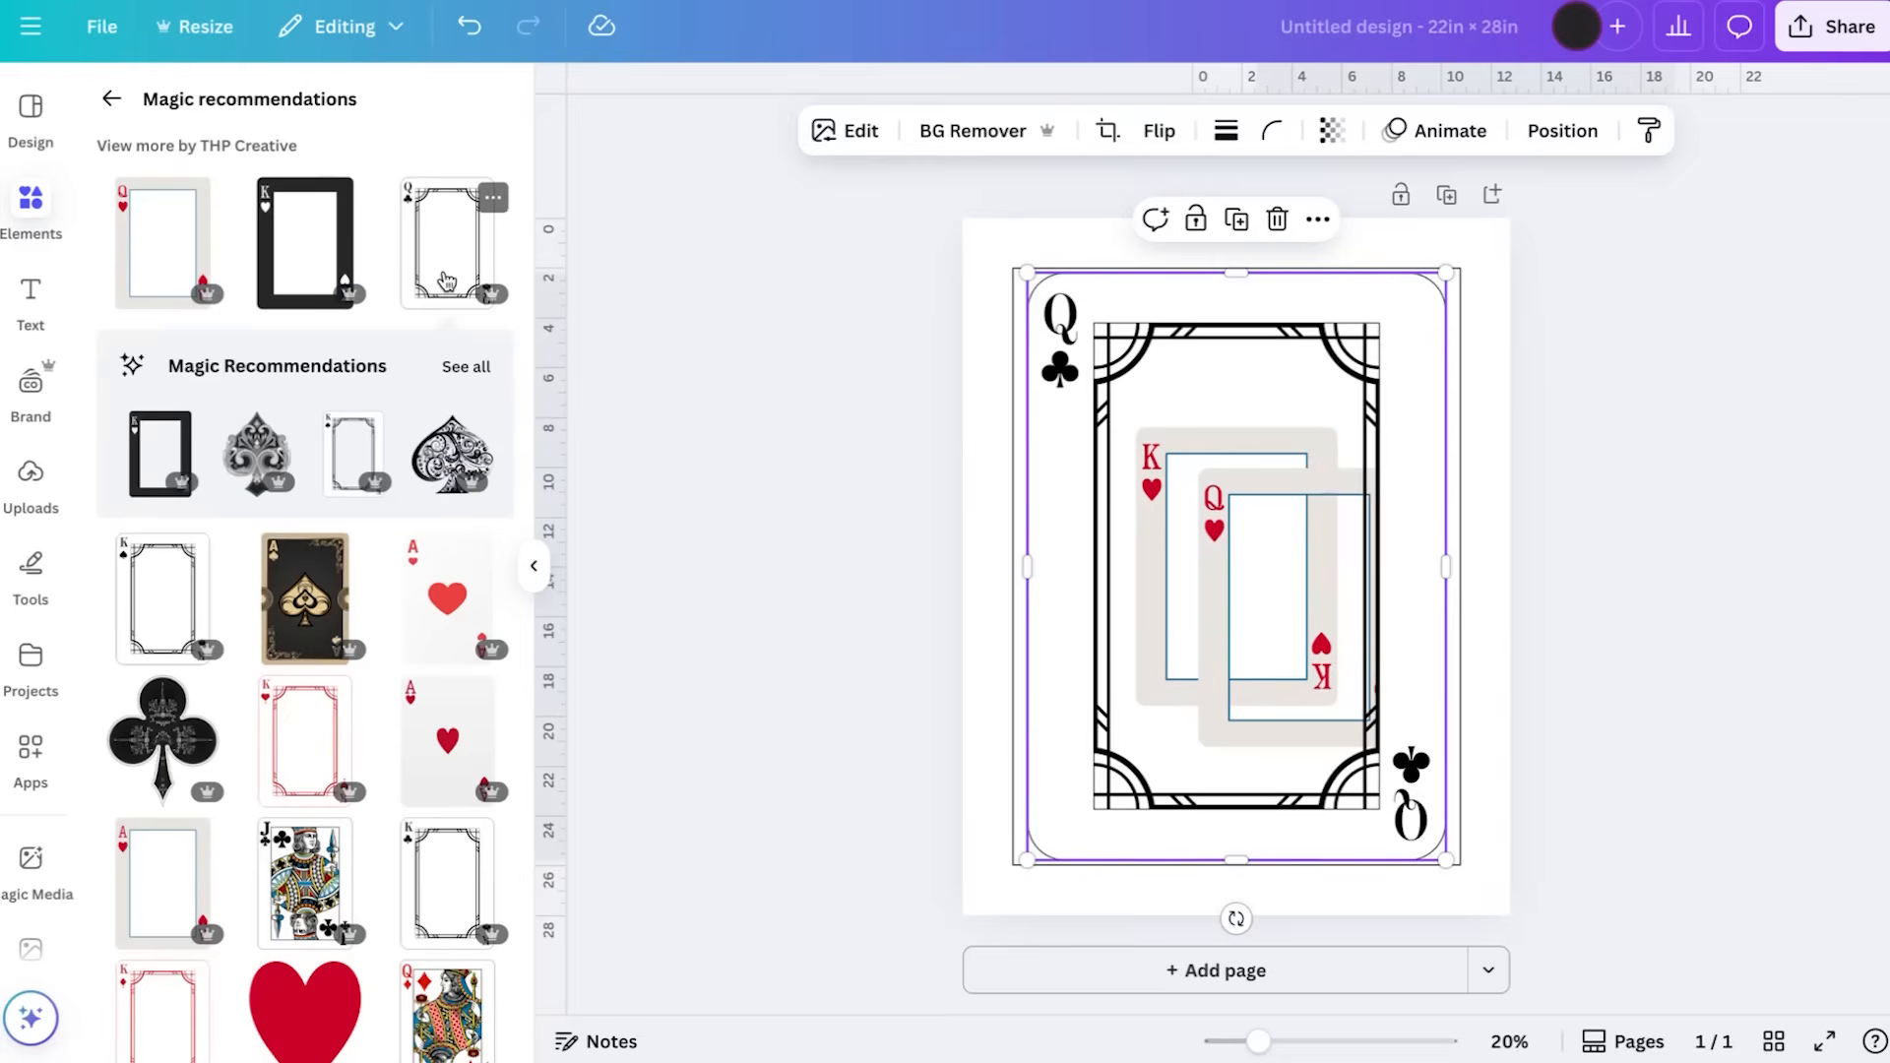
drag(1443, 272, 1284, 318)
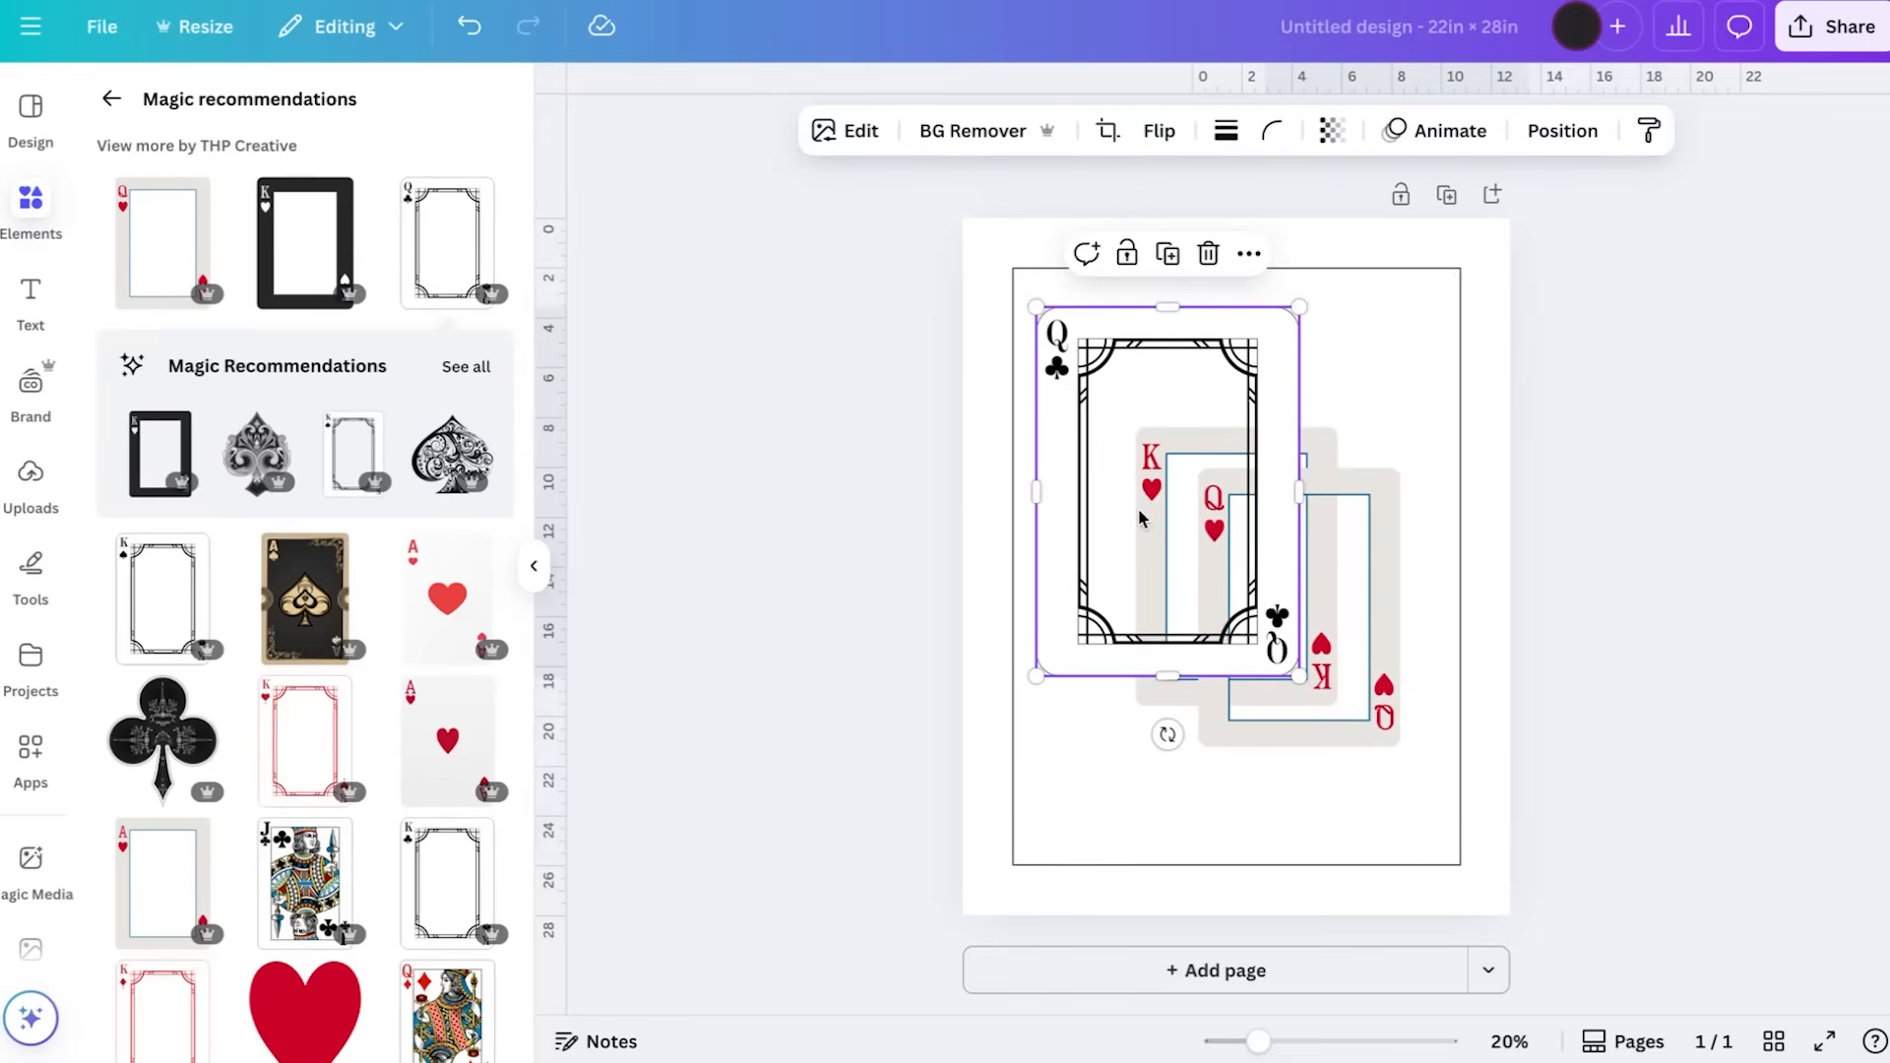
click(165, 591)
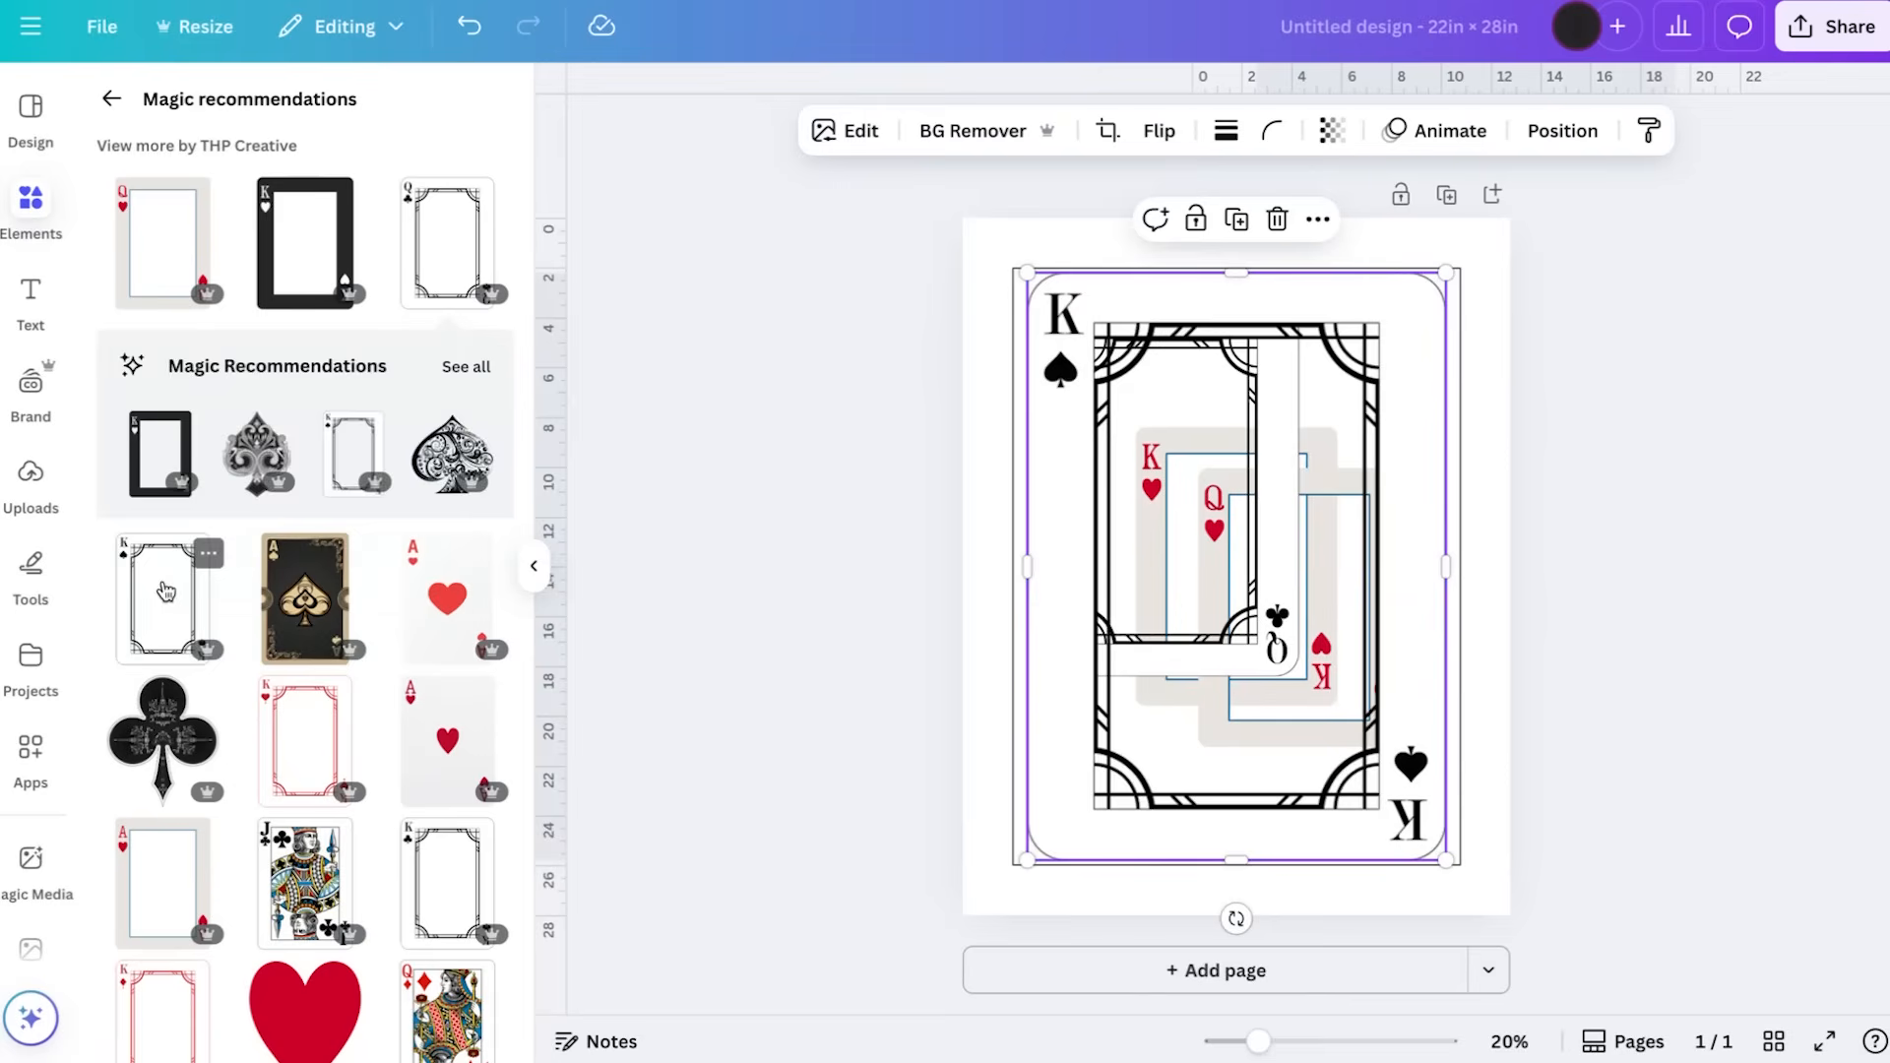
Delete all four playing card graphics from the page, keeping only the rectangle outline
key(Delete)
click(1199, 418)
key(Delete)
click(1255, 577)
key(Delete)
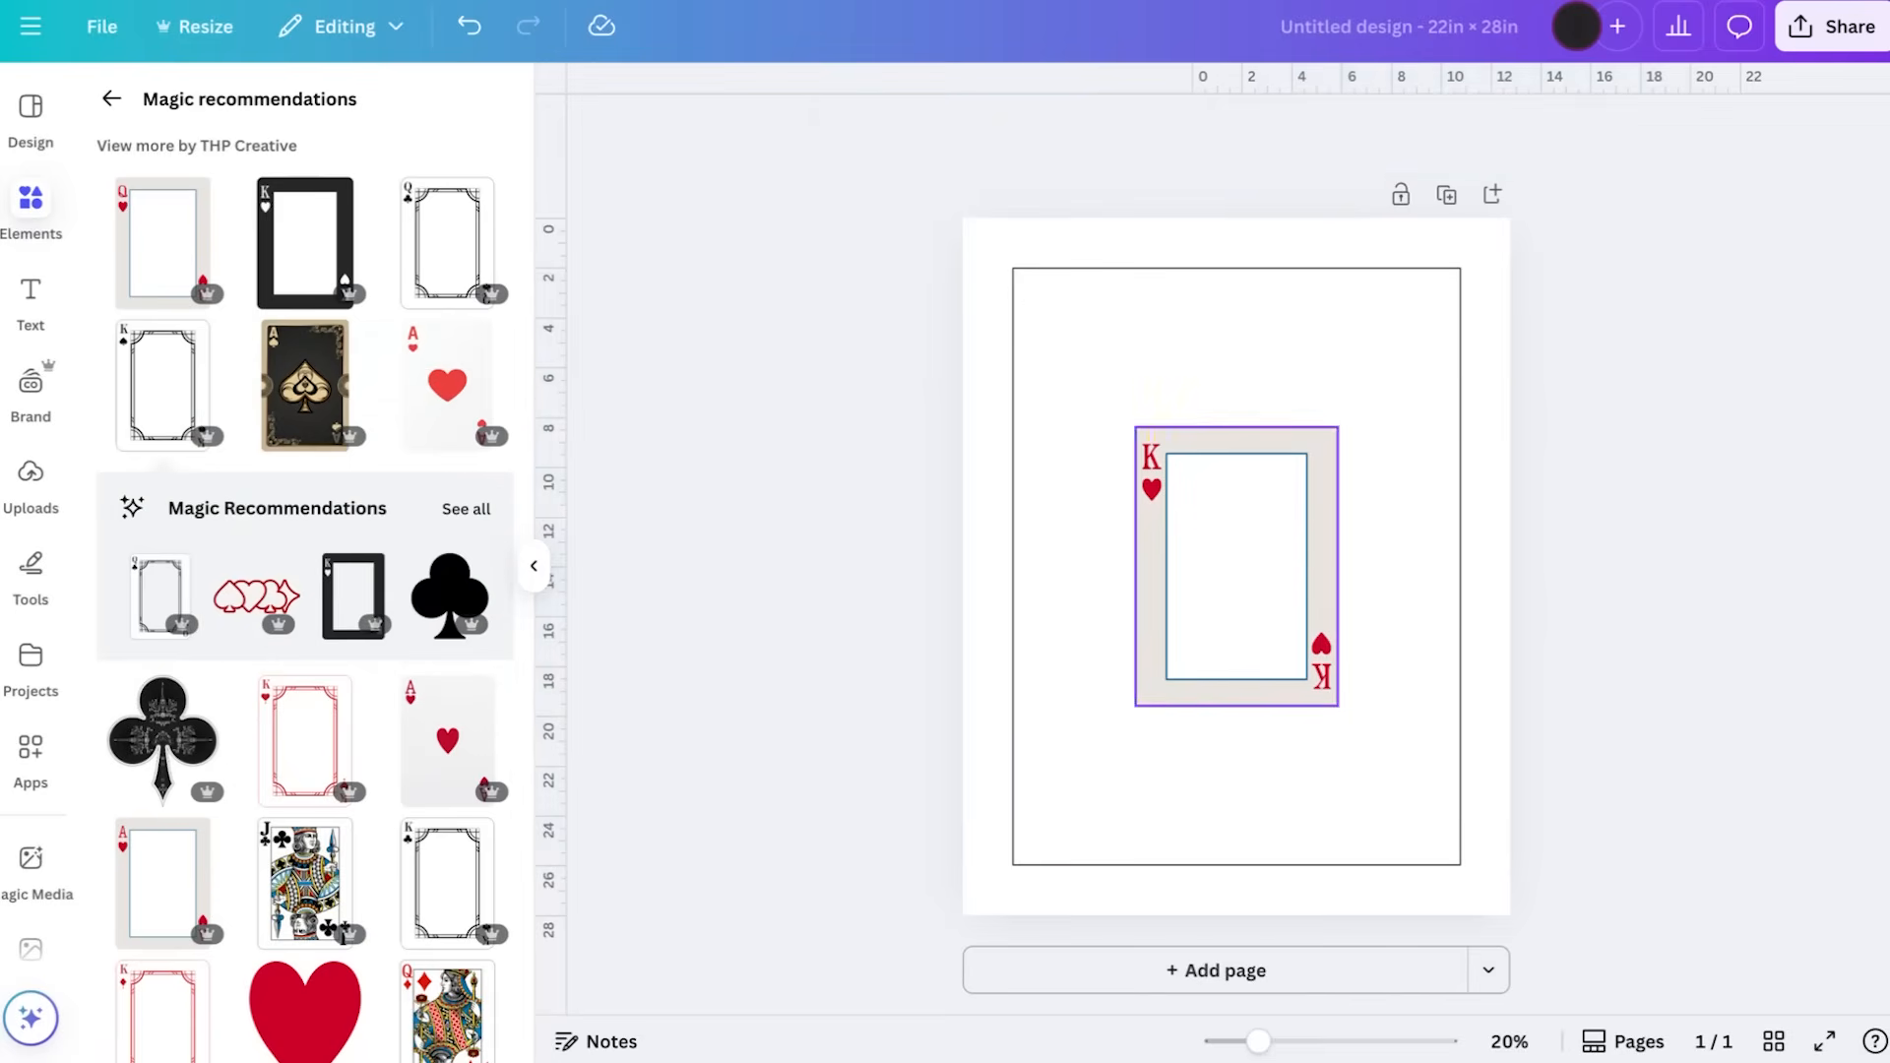
click(1255, 576)
key(Delete)
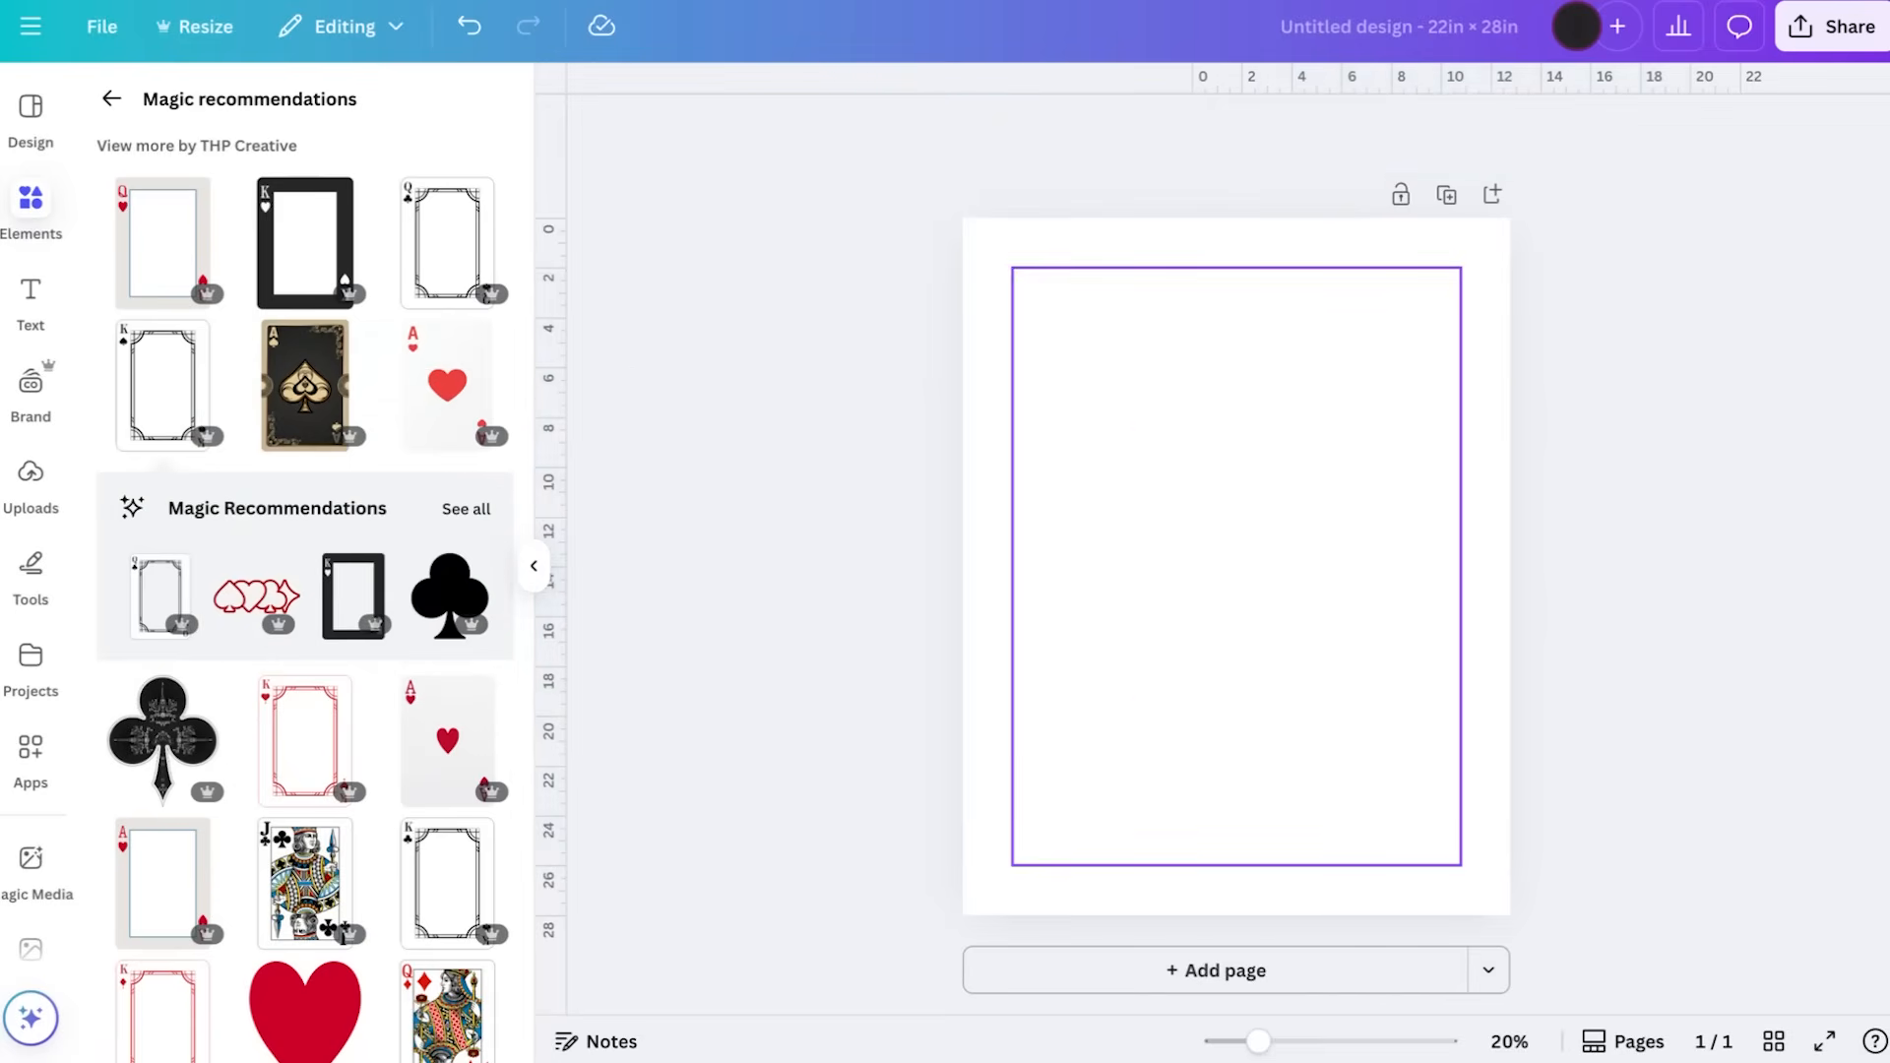
Leave the recommendations and show all photo results for the "king of hearts" search
click(117, 107)
scroll(224, 372, up, 5)
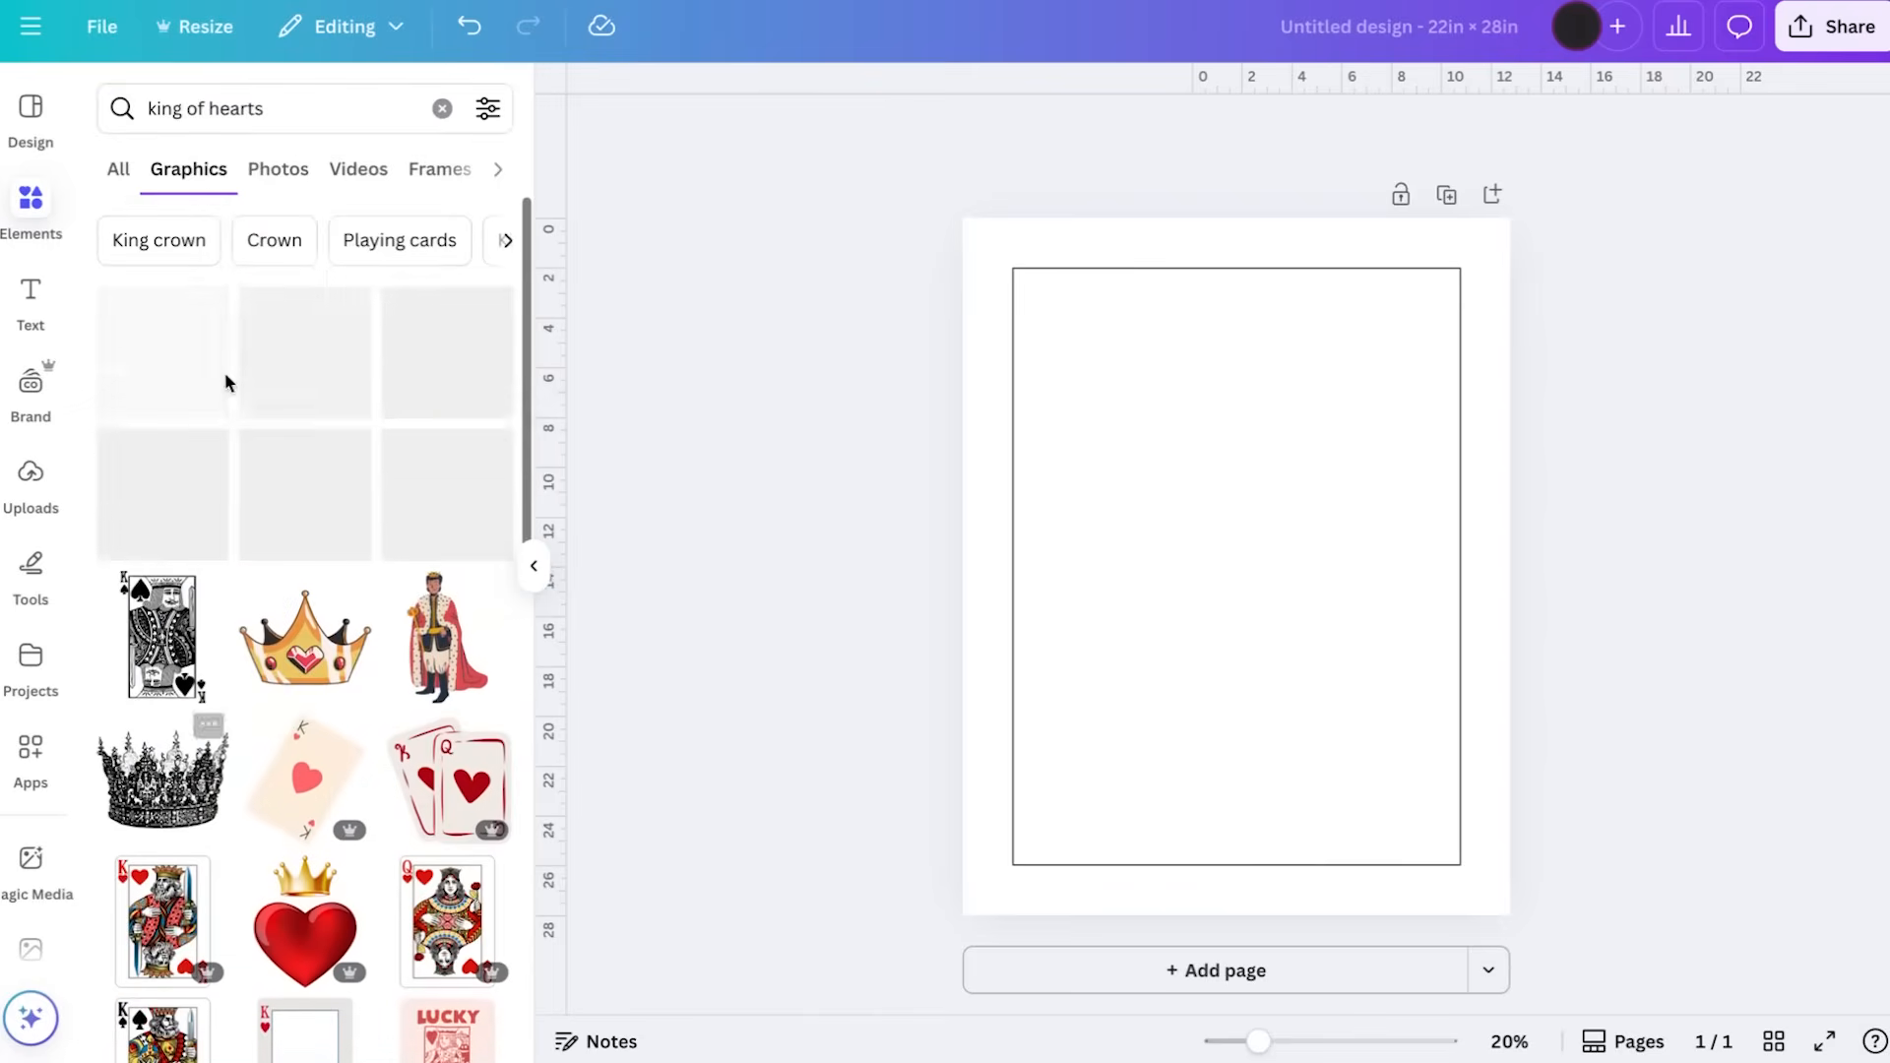
click(120, 165)
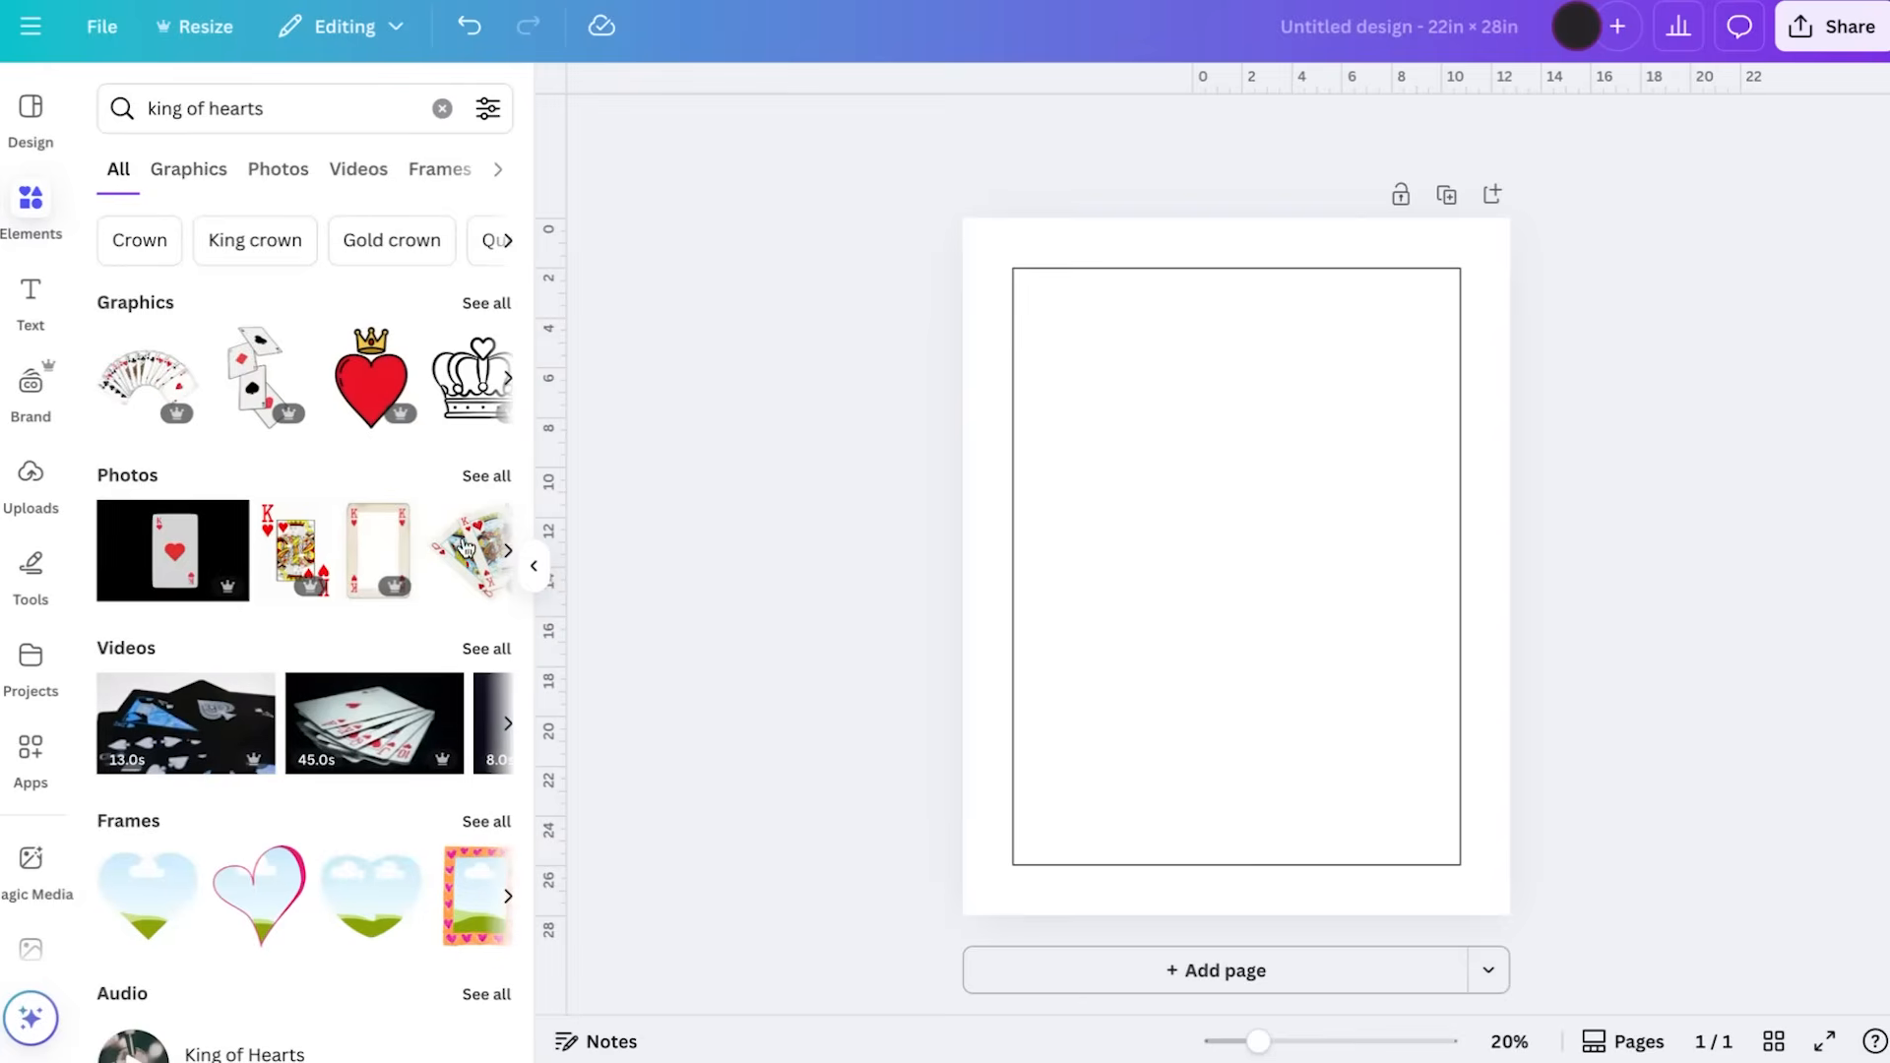
click(486, 476)
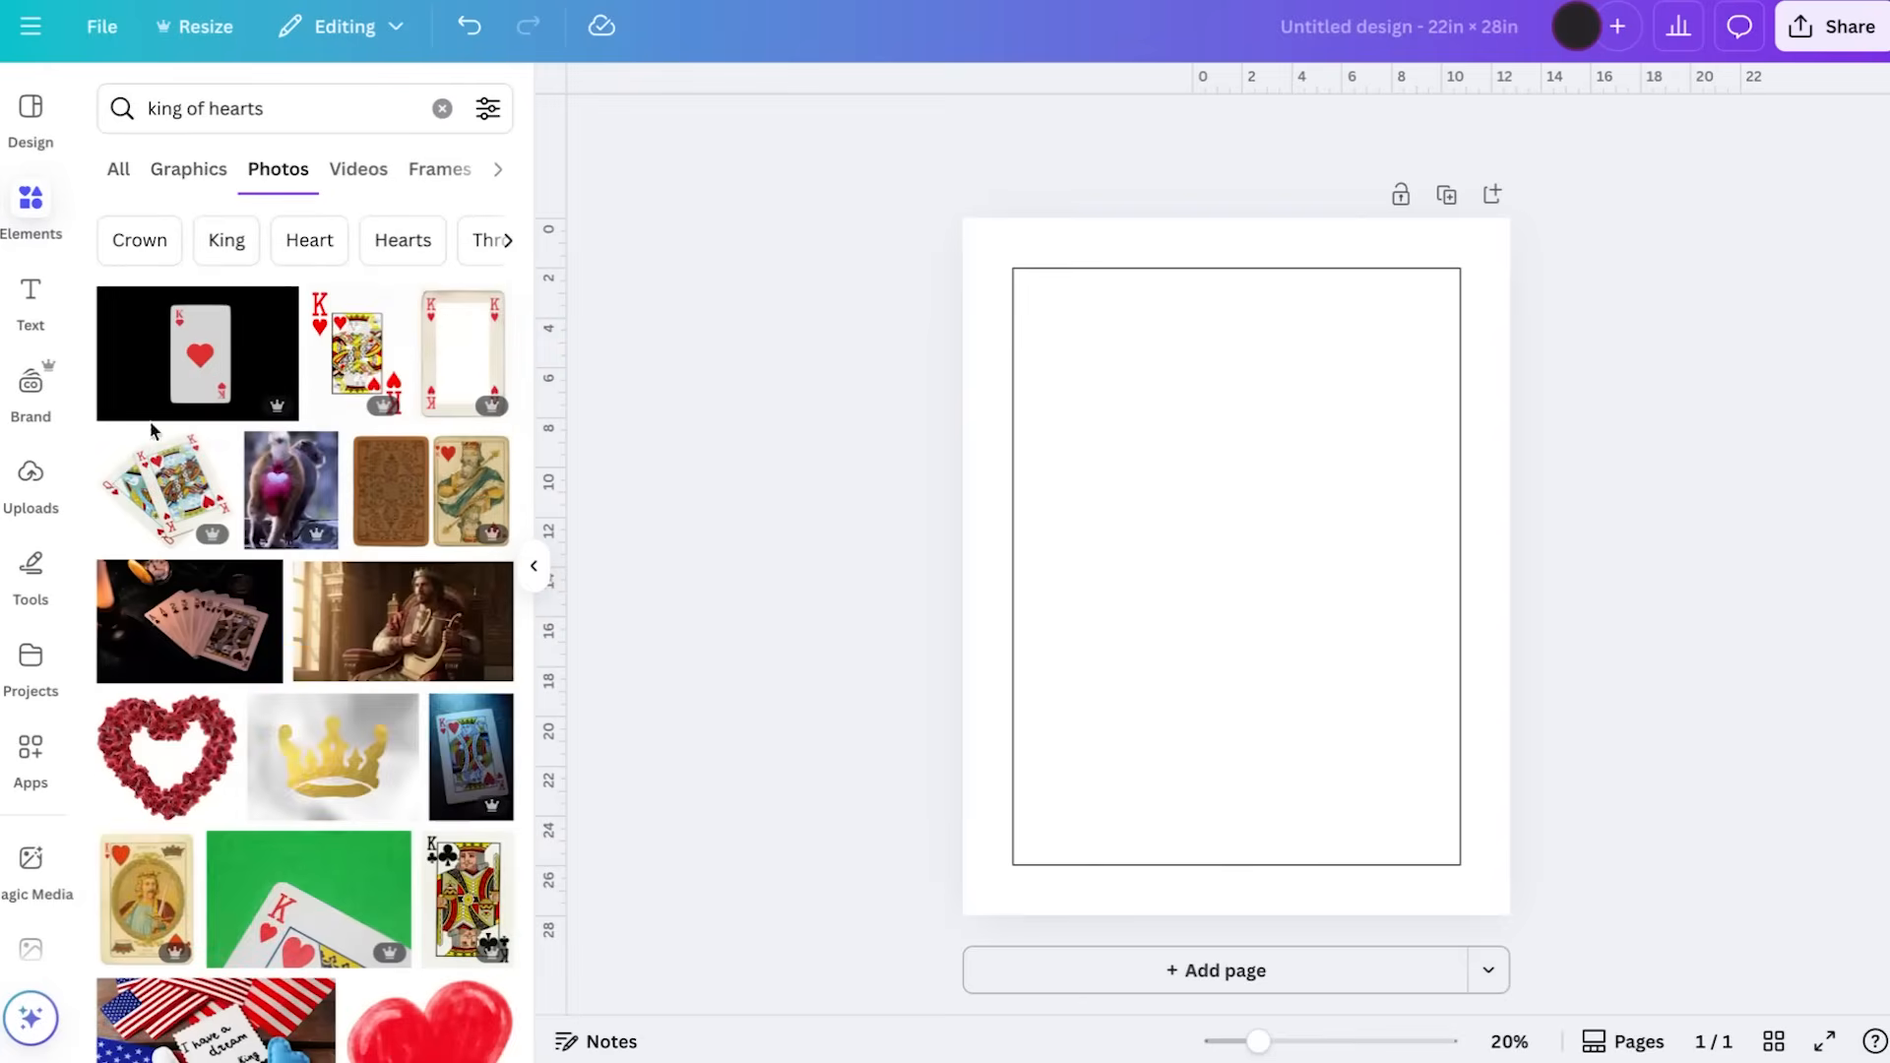
Add the vintage beige king of hearts card frame photo, remove its background, shrink it and place it near the middle of the outline
click(466, 372)
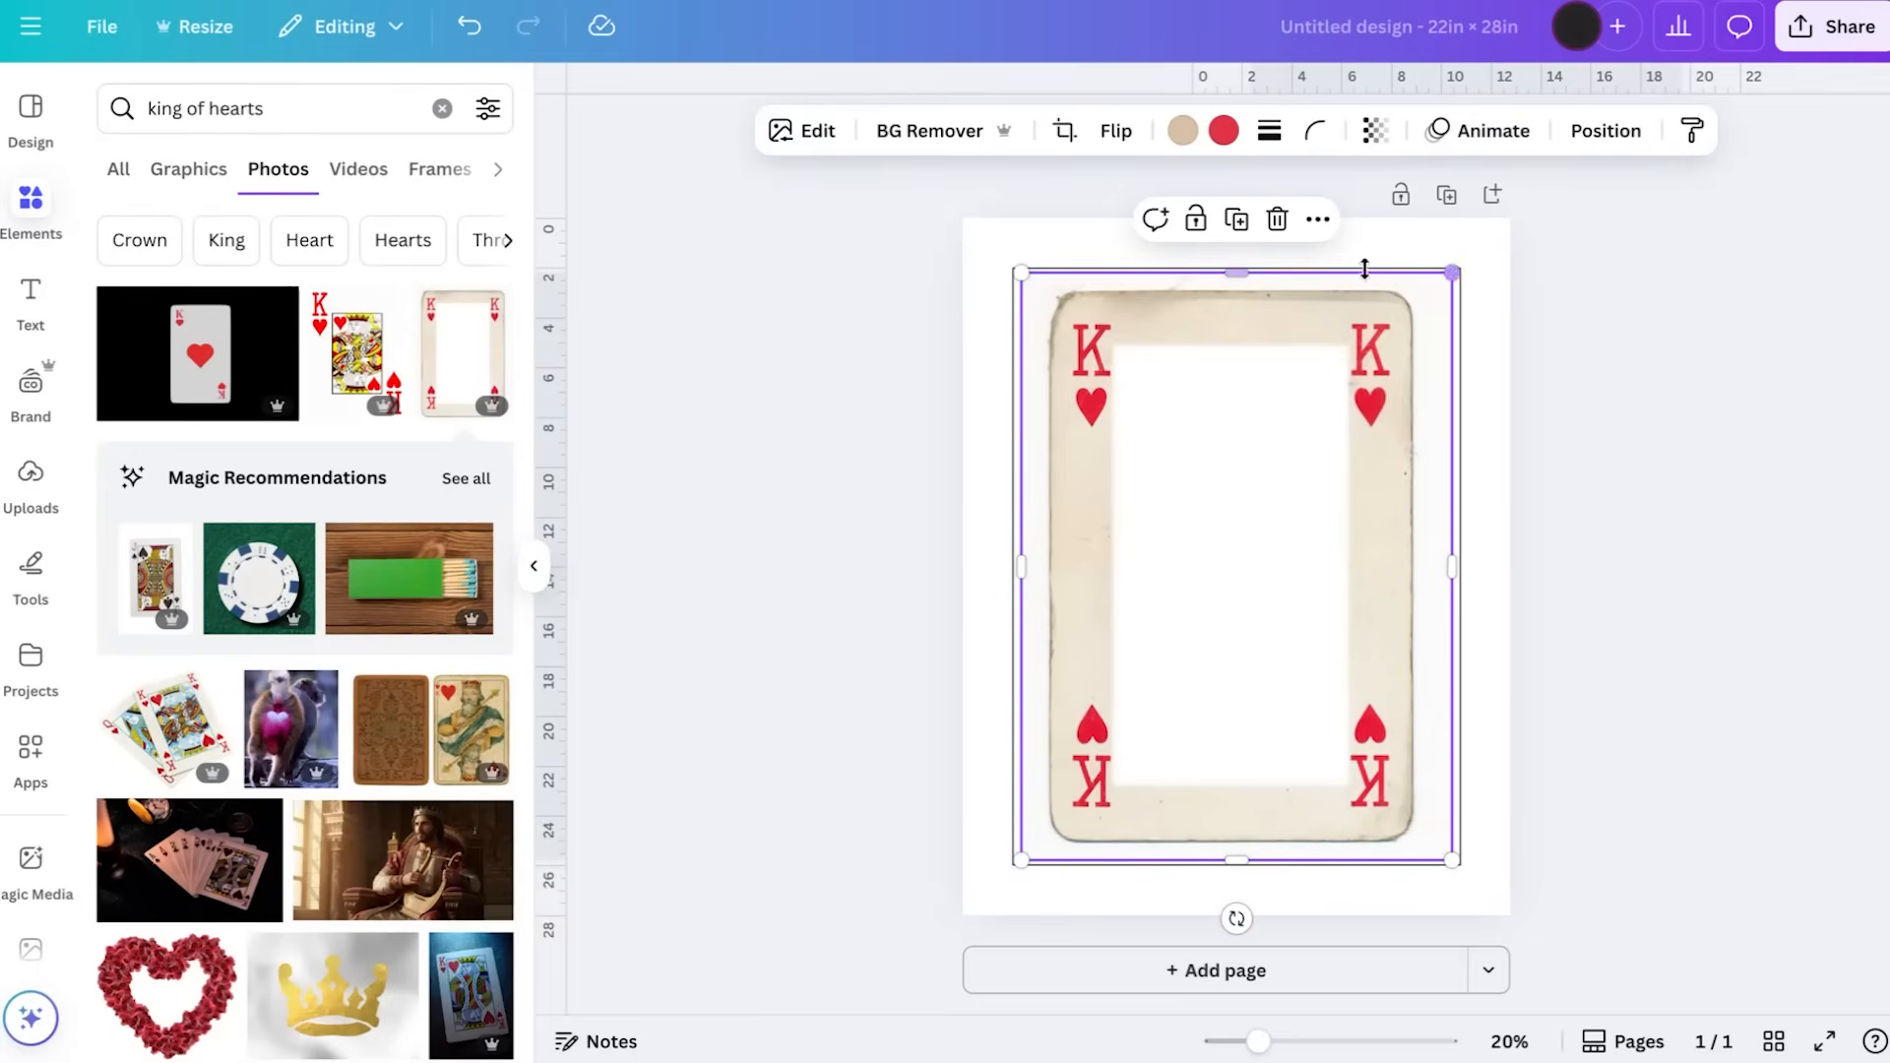
drag(1190, 312, 1219, 350)
click(921, 133)
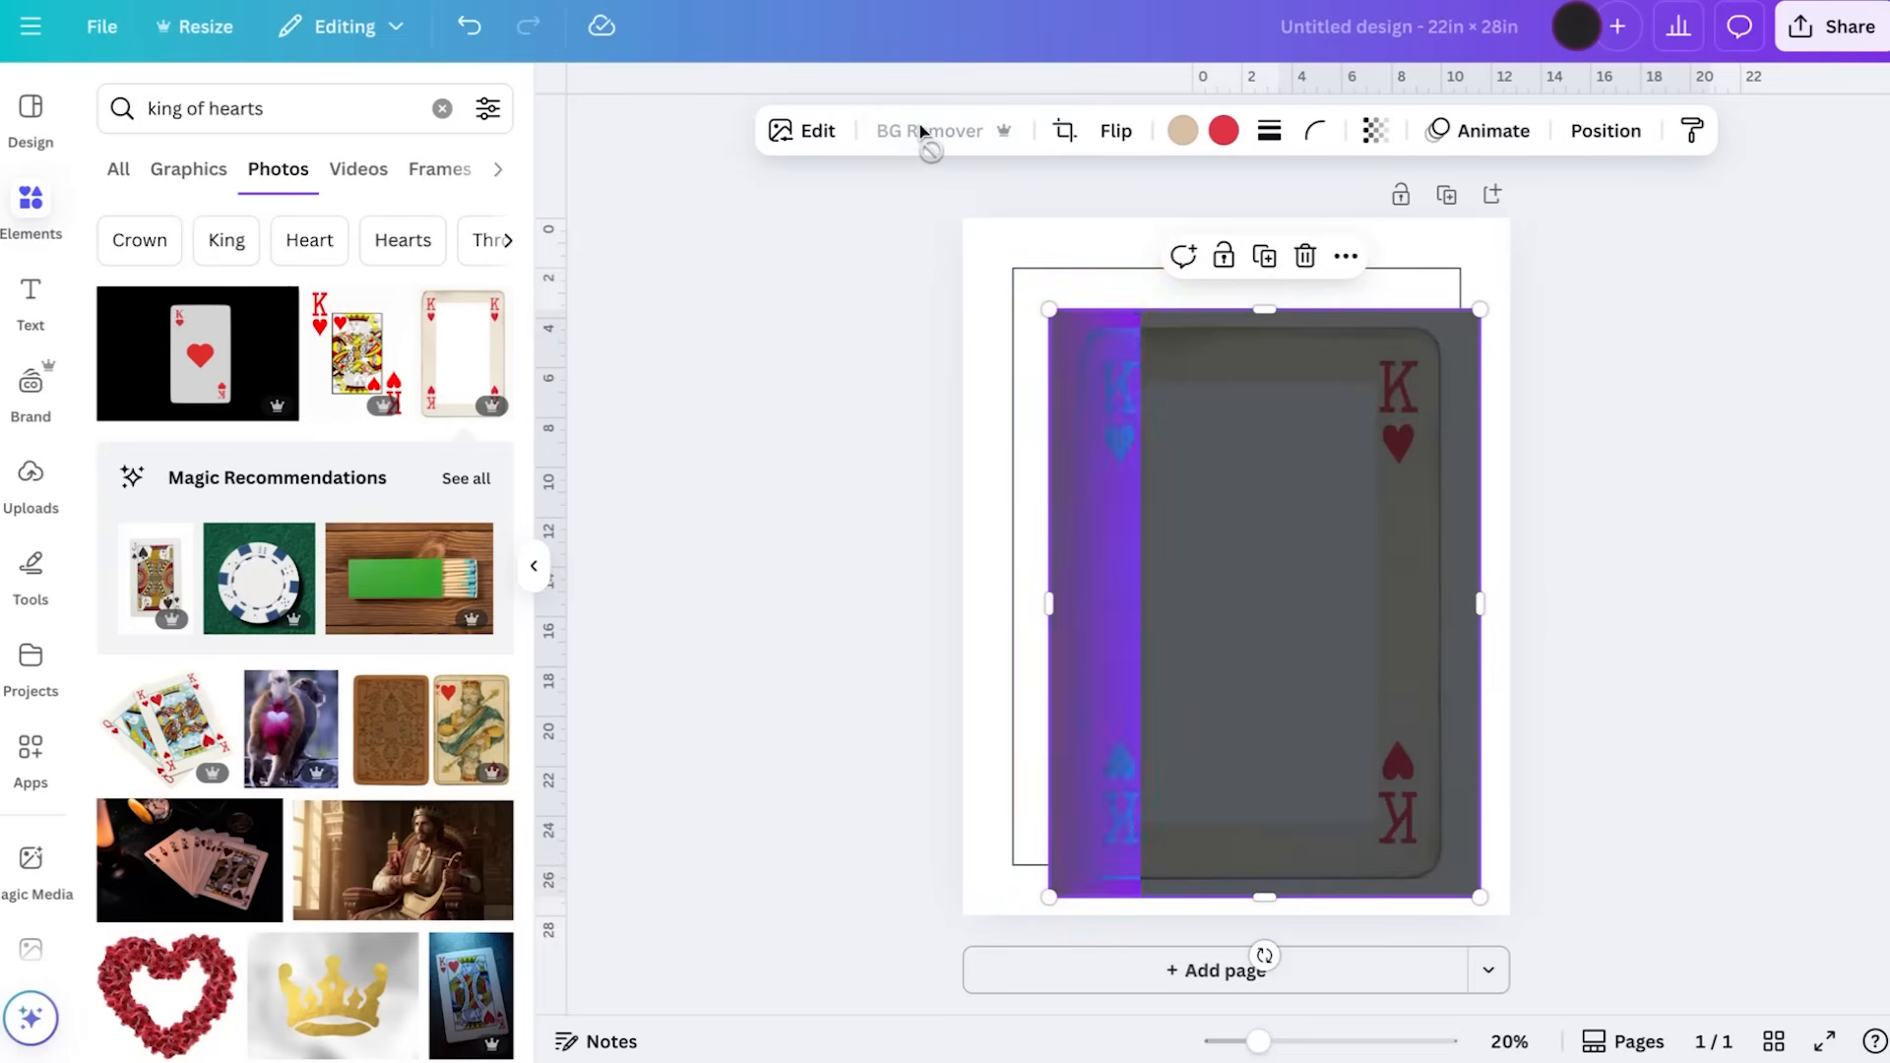
drag(1479, 309, 1242, 635)
drag(1215, 770, 1368, 571)
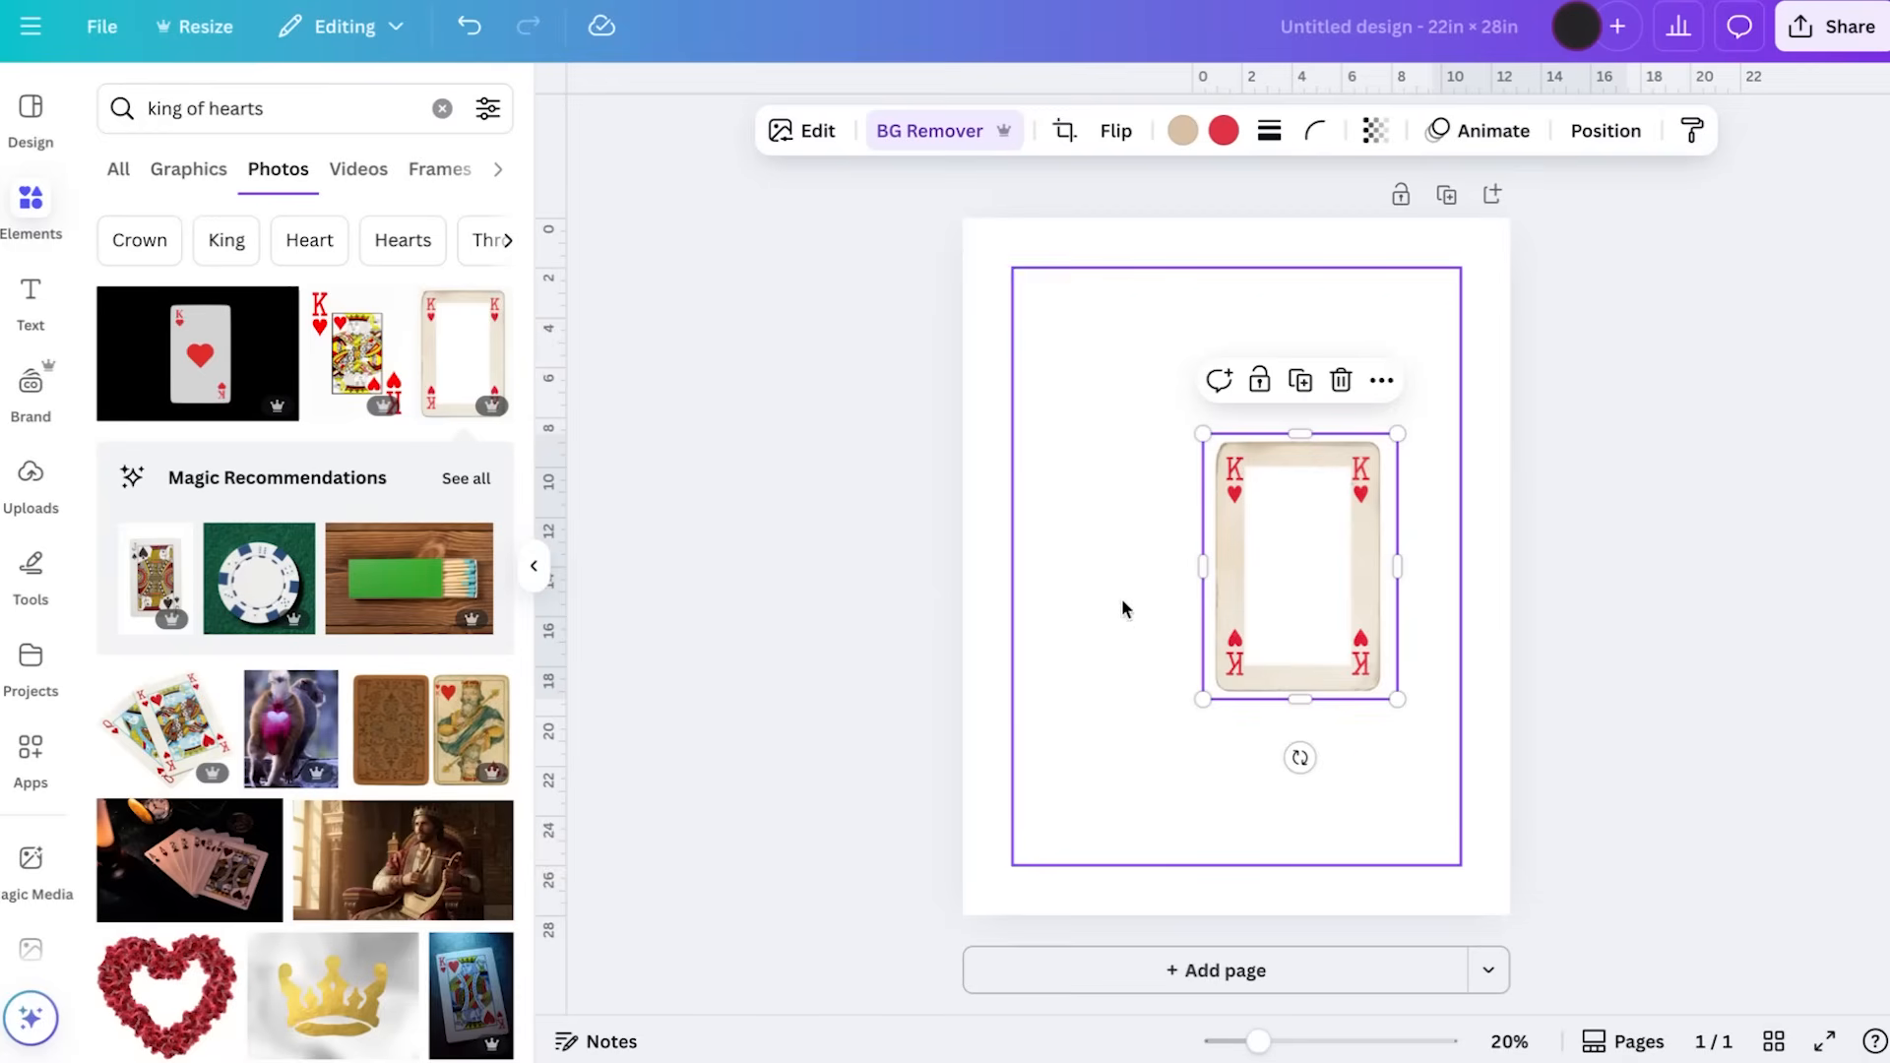
Add the recommended matching queen of hearts card frame, remove its background, and shrink it to sit beside the king
click(476, 486)
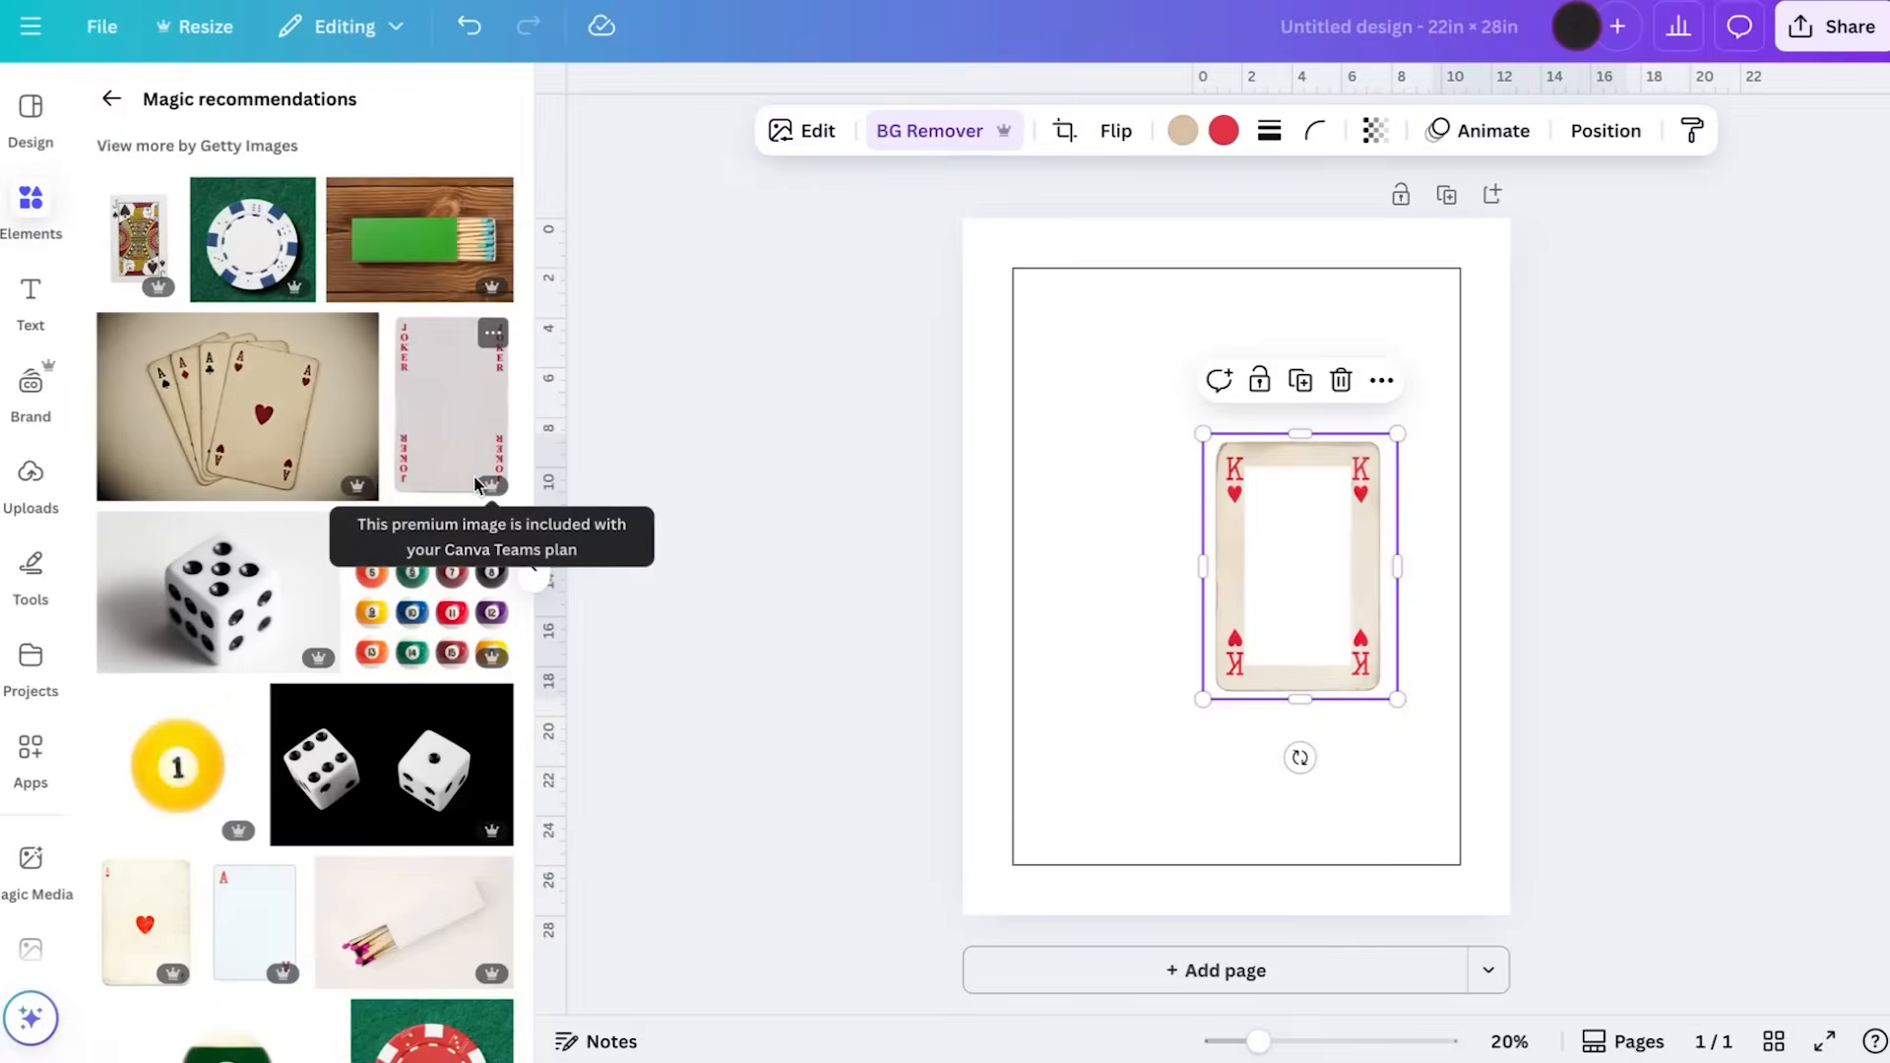
scroll(476, 486, down, 7)
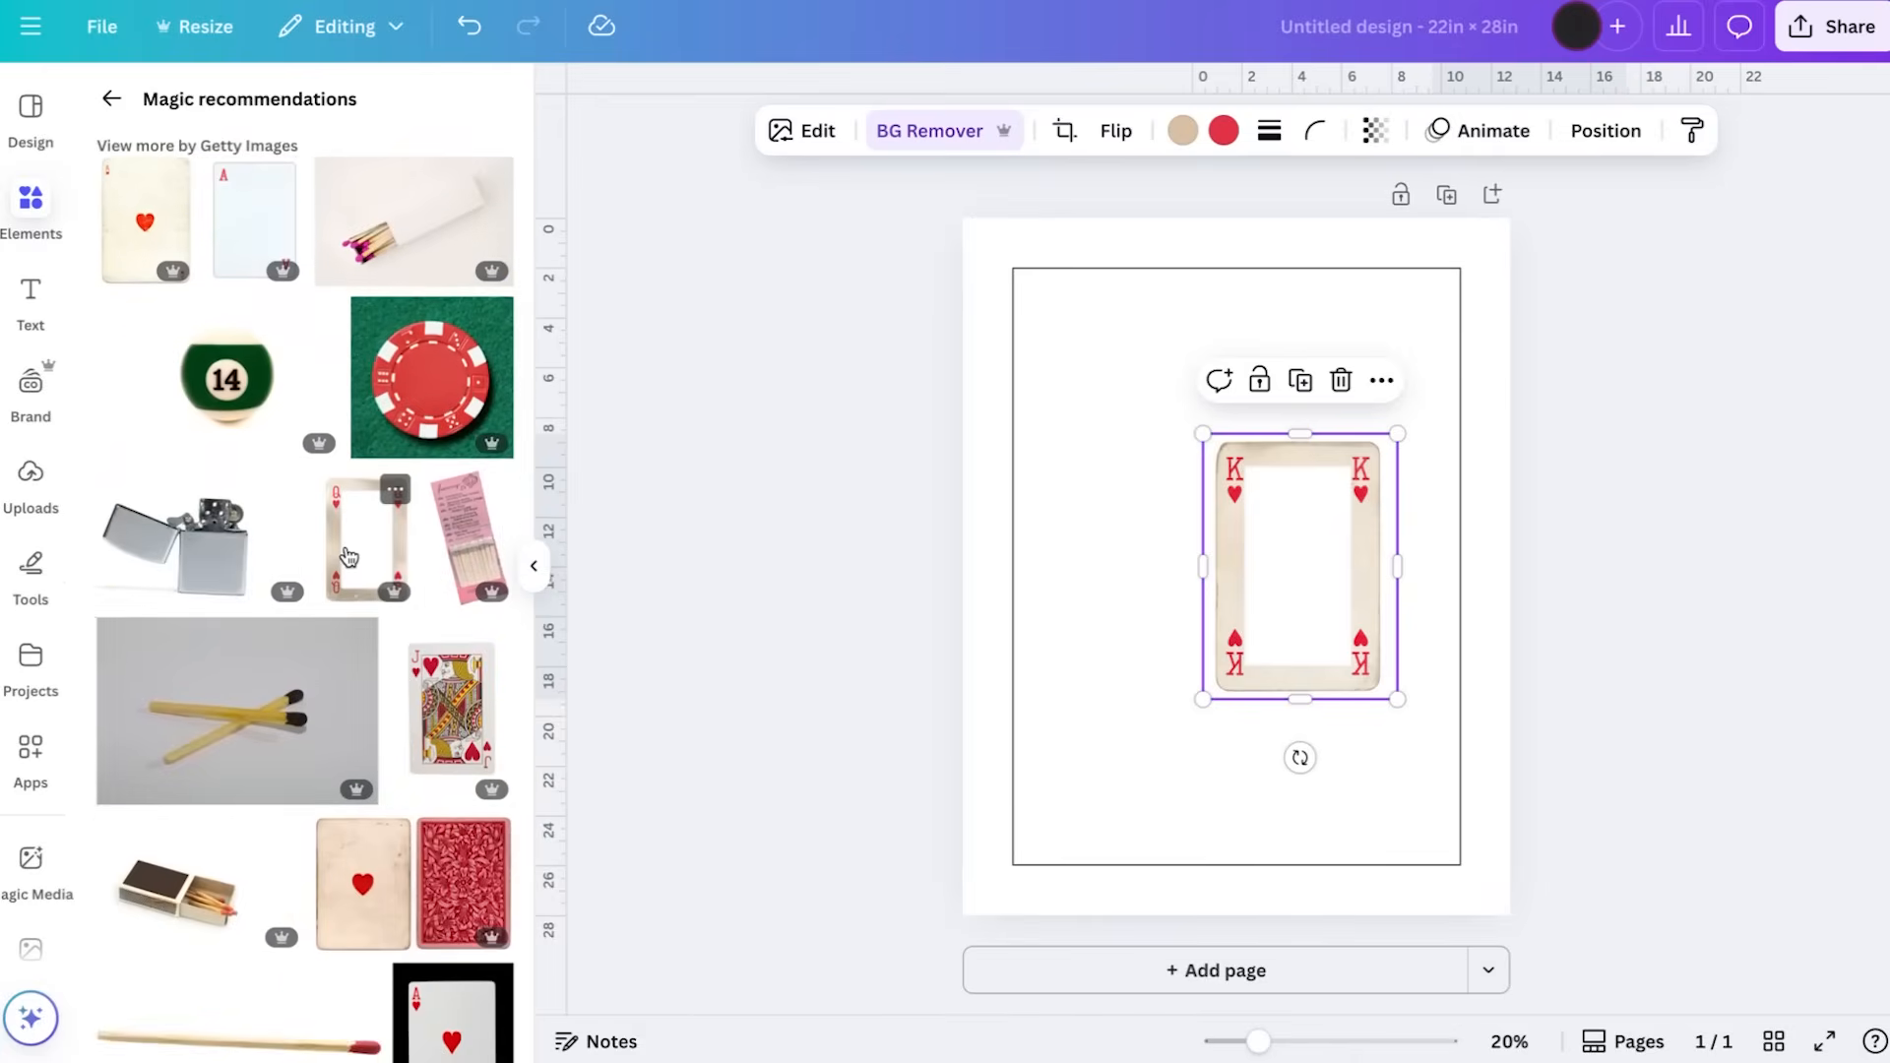
click(349, 557)
click(935, 131)
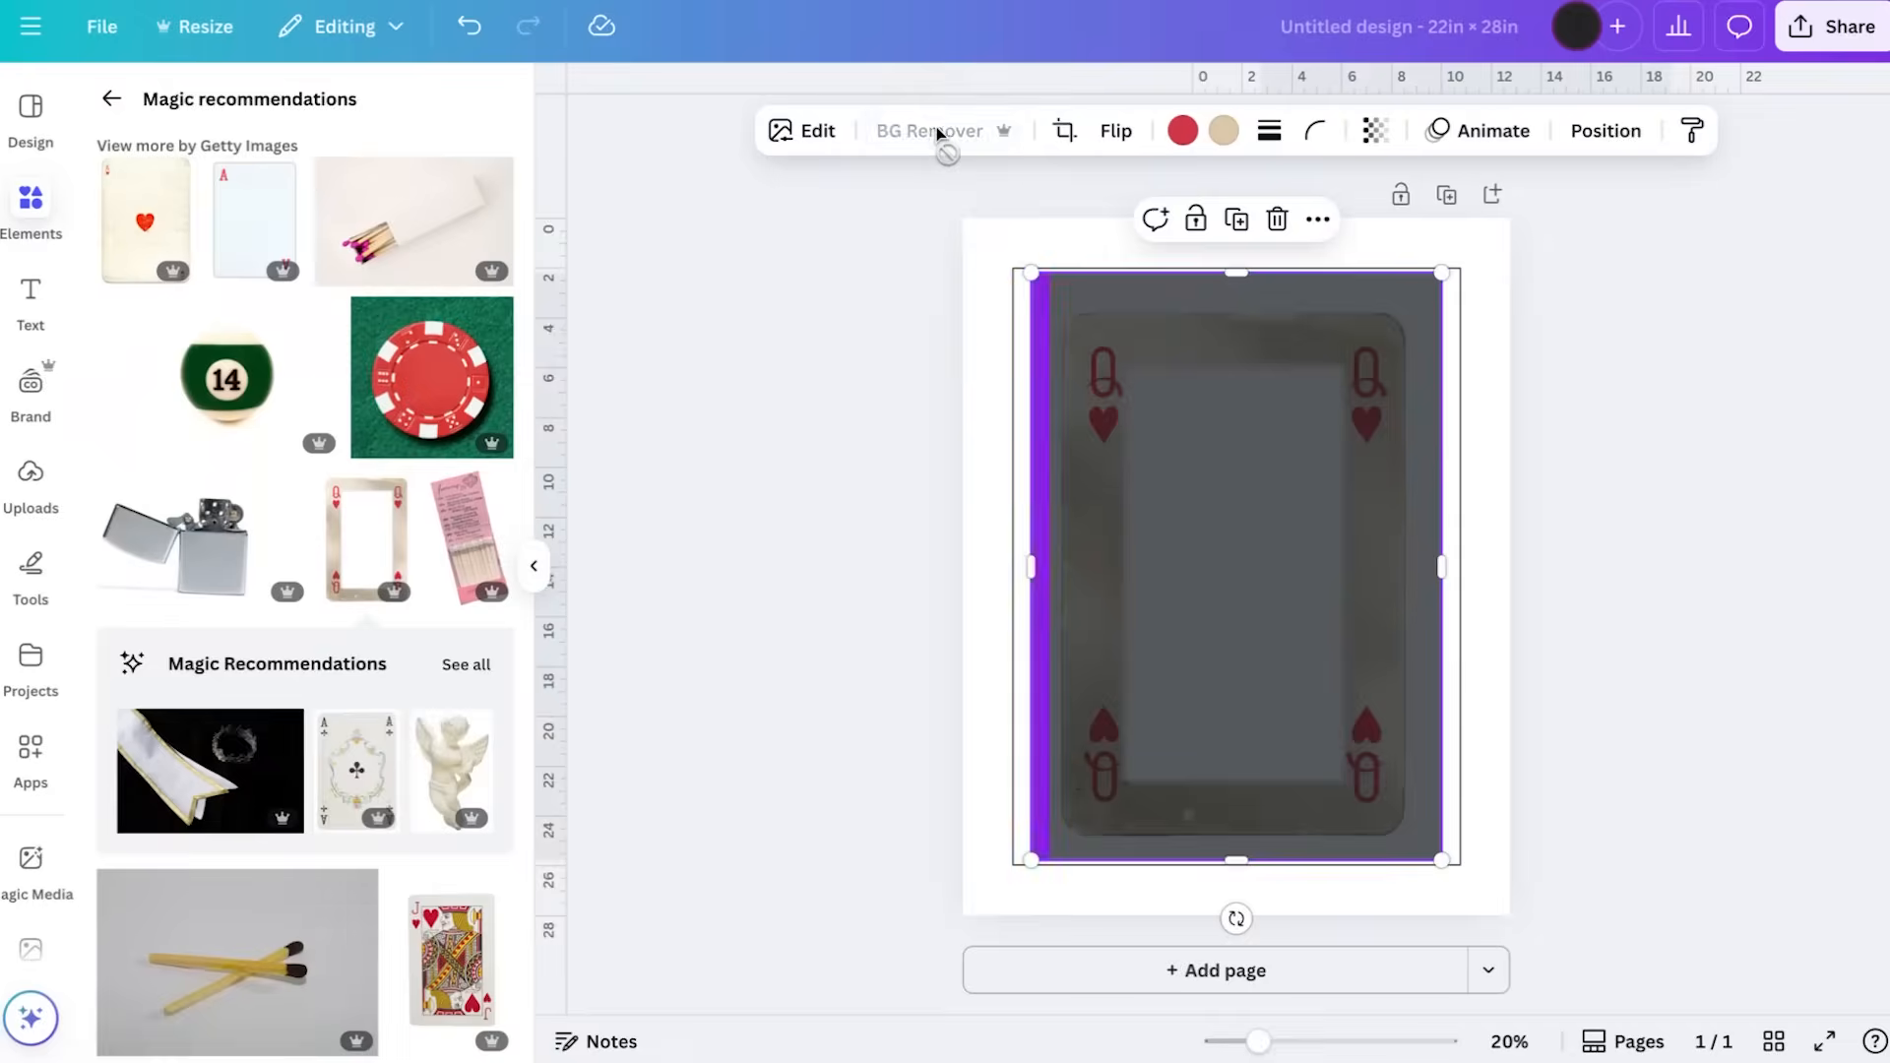
drag(1235, 272, 1235, 291)
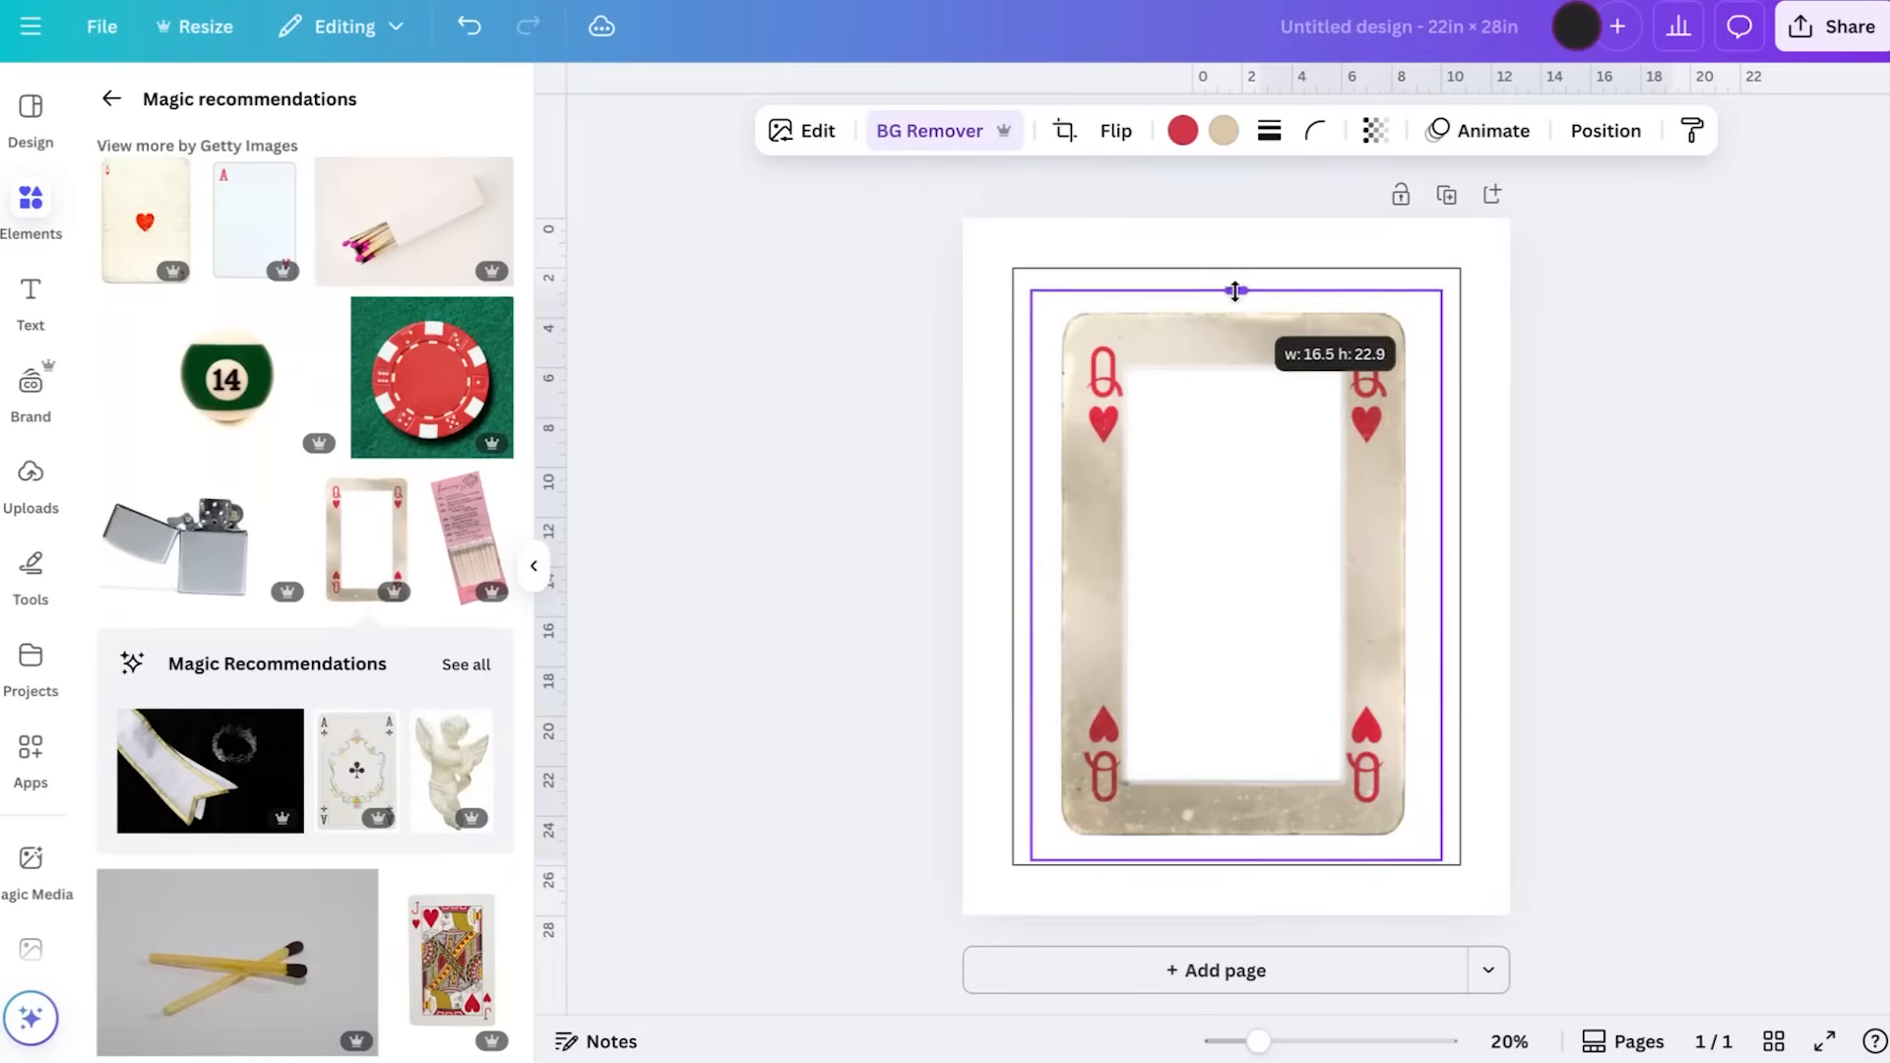
drag(1437, 293, 1175, 575)
drag(1123, 698, 1202, 545)
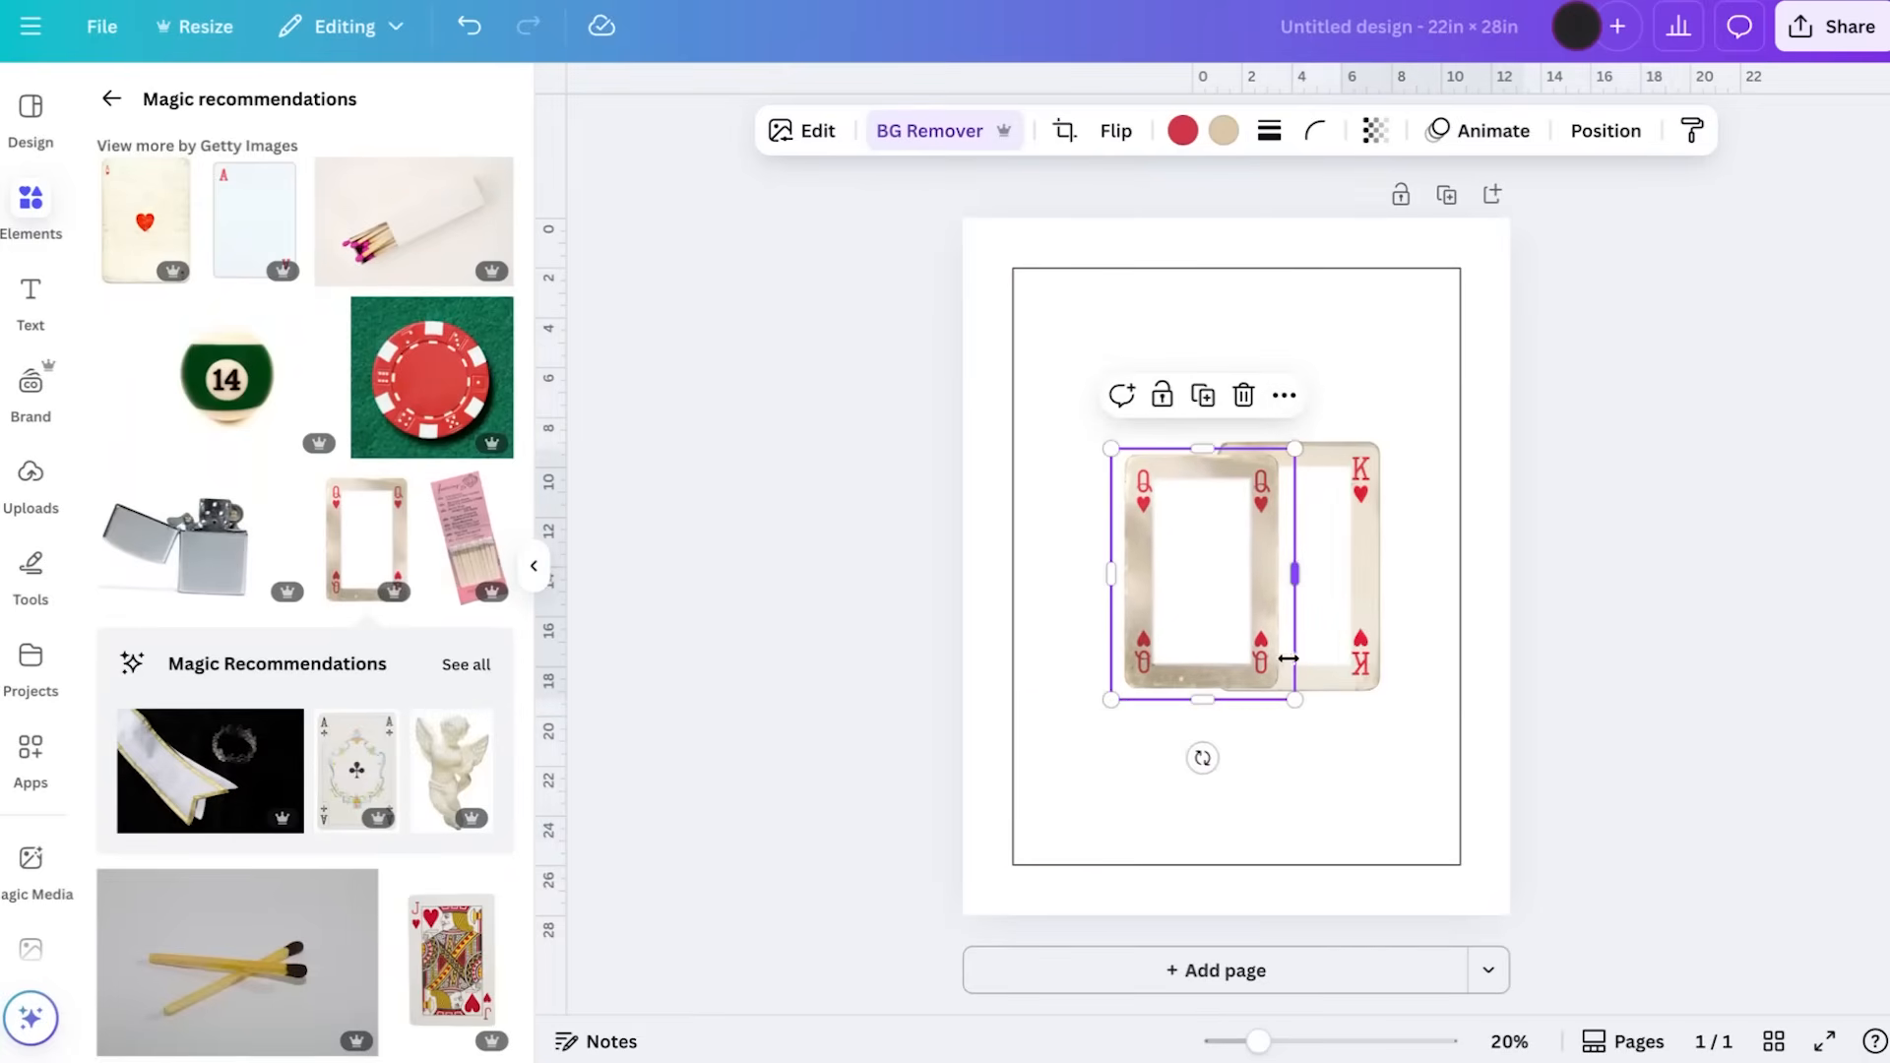
Shrink the king card slightly and shift it outward, then tilt the queen counterclockwise so it overlaps the king's edge
click(1356, 563)
drag(1393, 437, 1378, 468)
drag(1349, 556, 1408, 541)
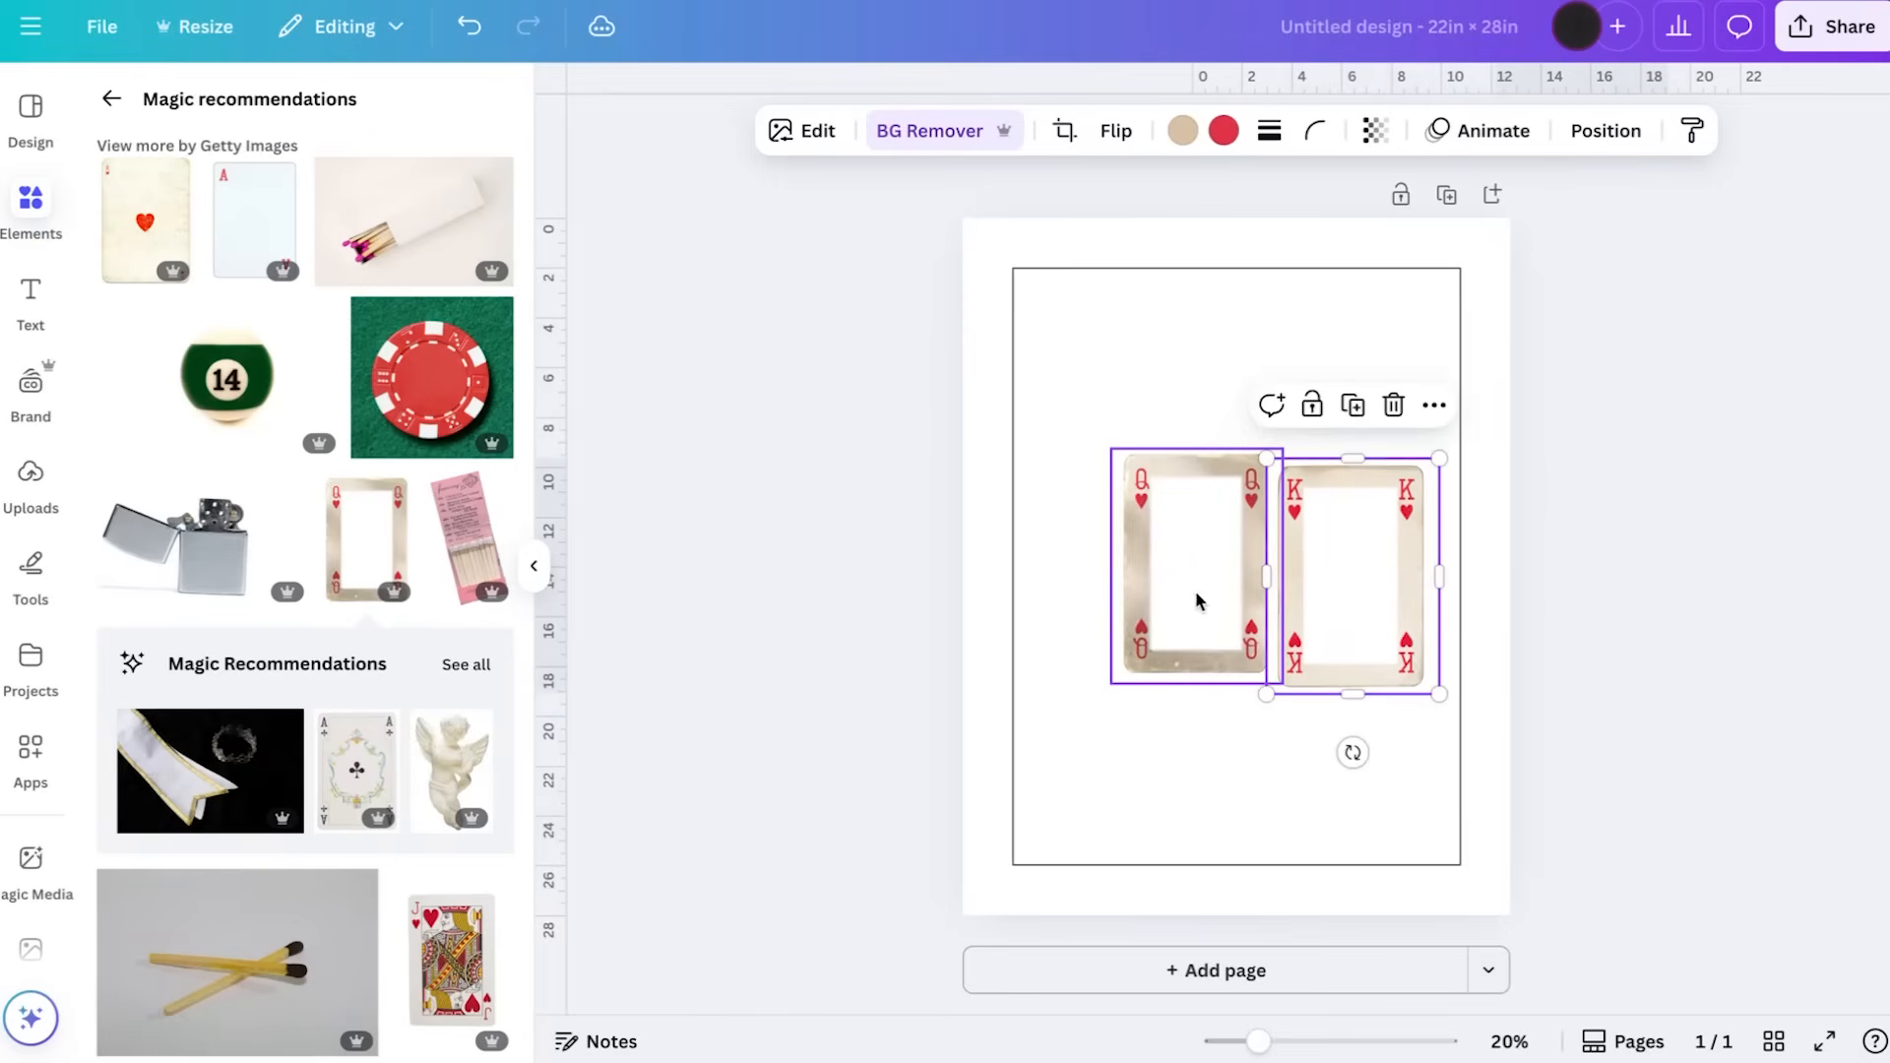
drag(1197, 598, 1265, 636)
drag(1276, 779, 1312, 771)
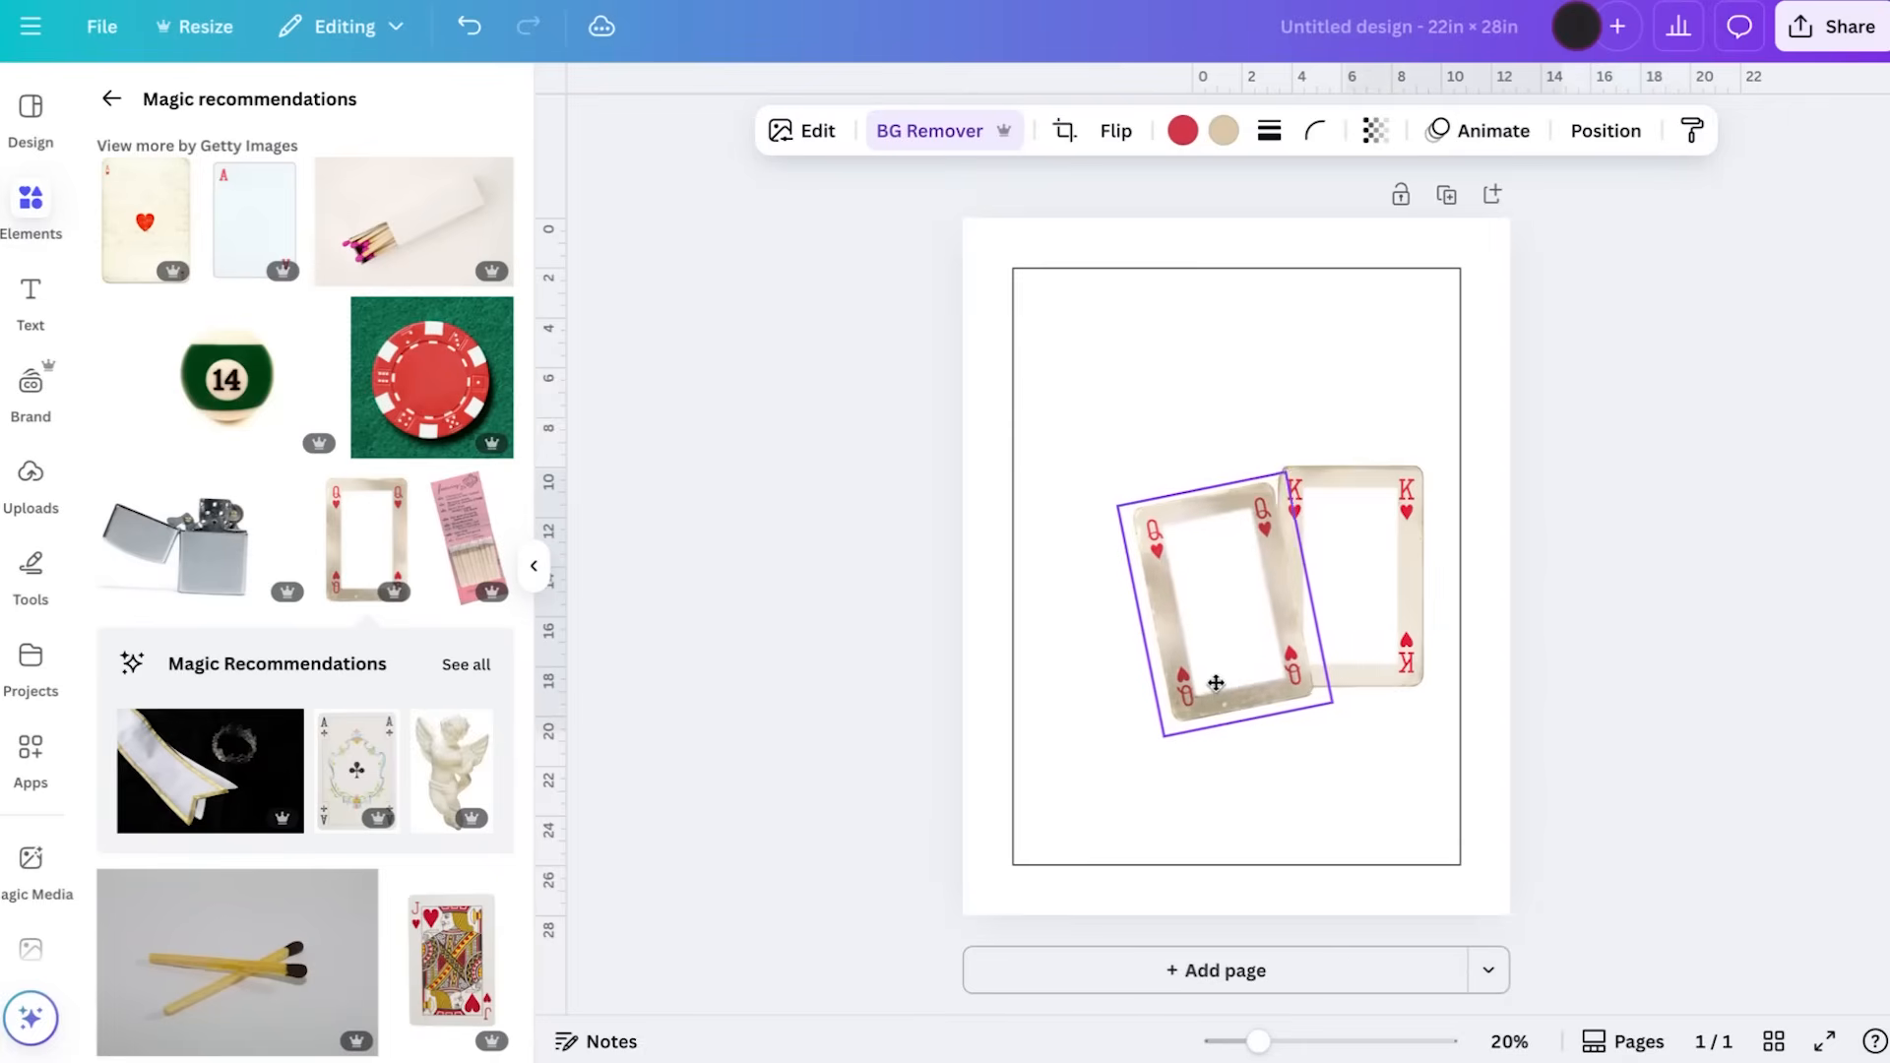
click(1261, 772)
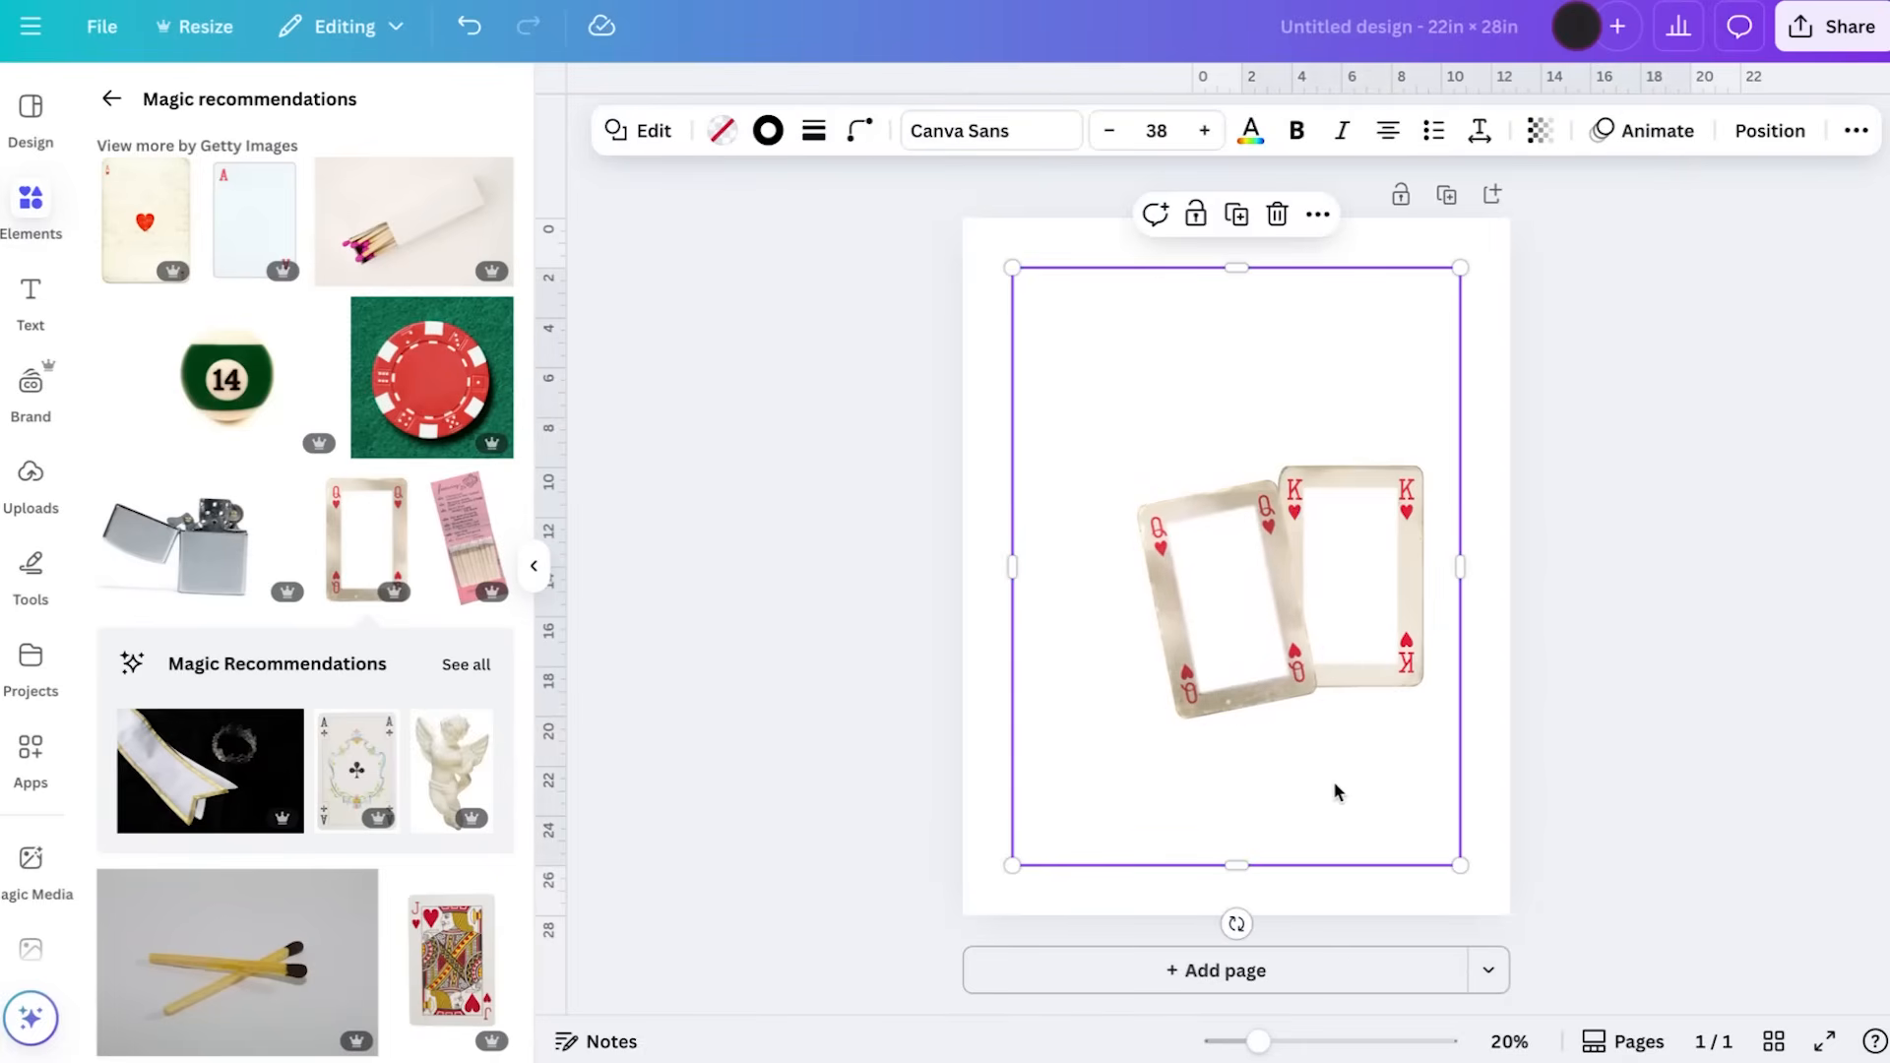
Search the photo library for "locket"
click(116, 102)
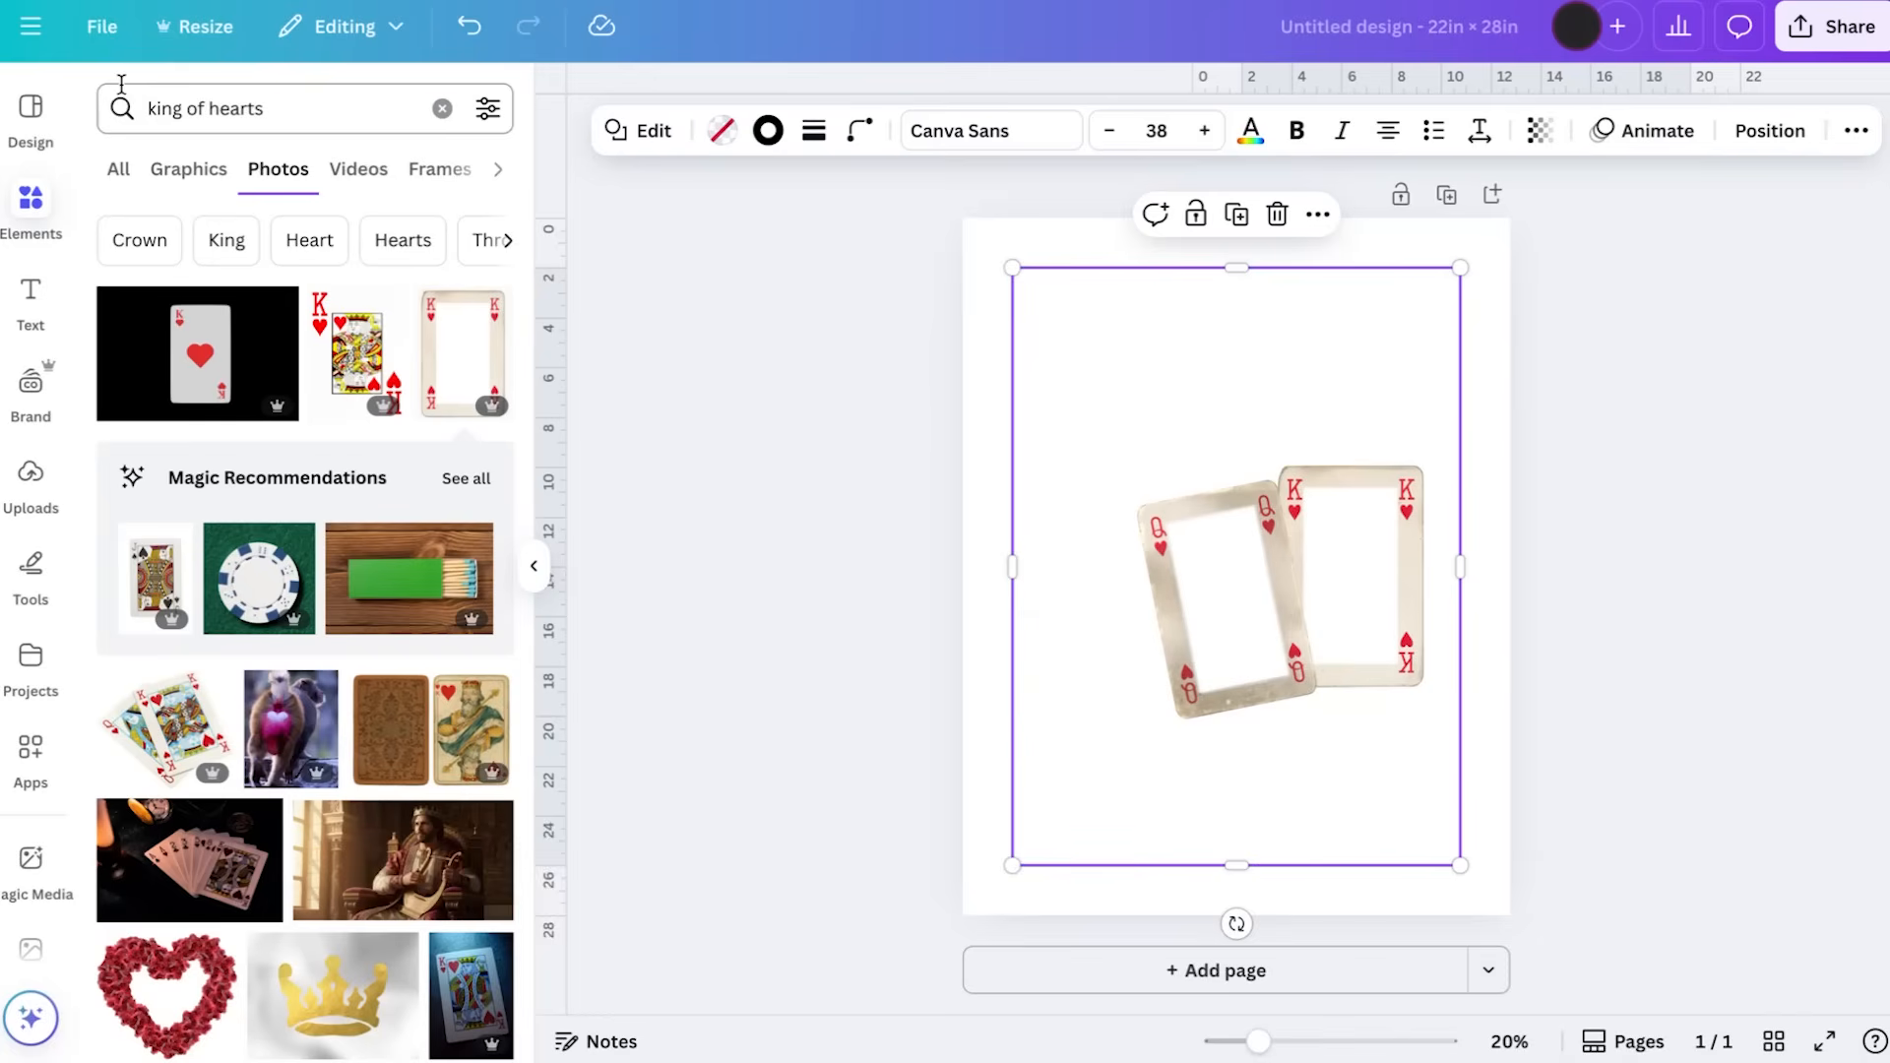
triple_click(303, 114)
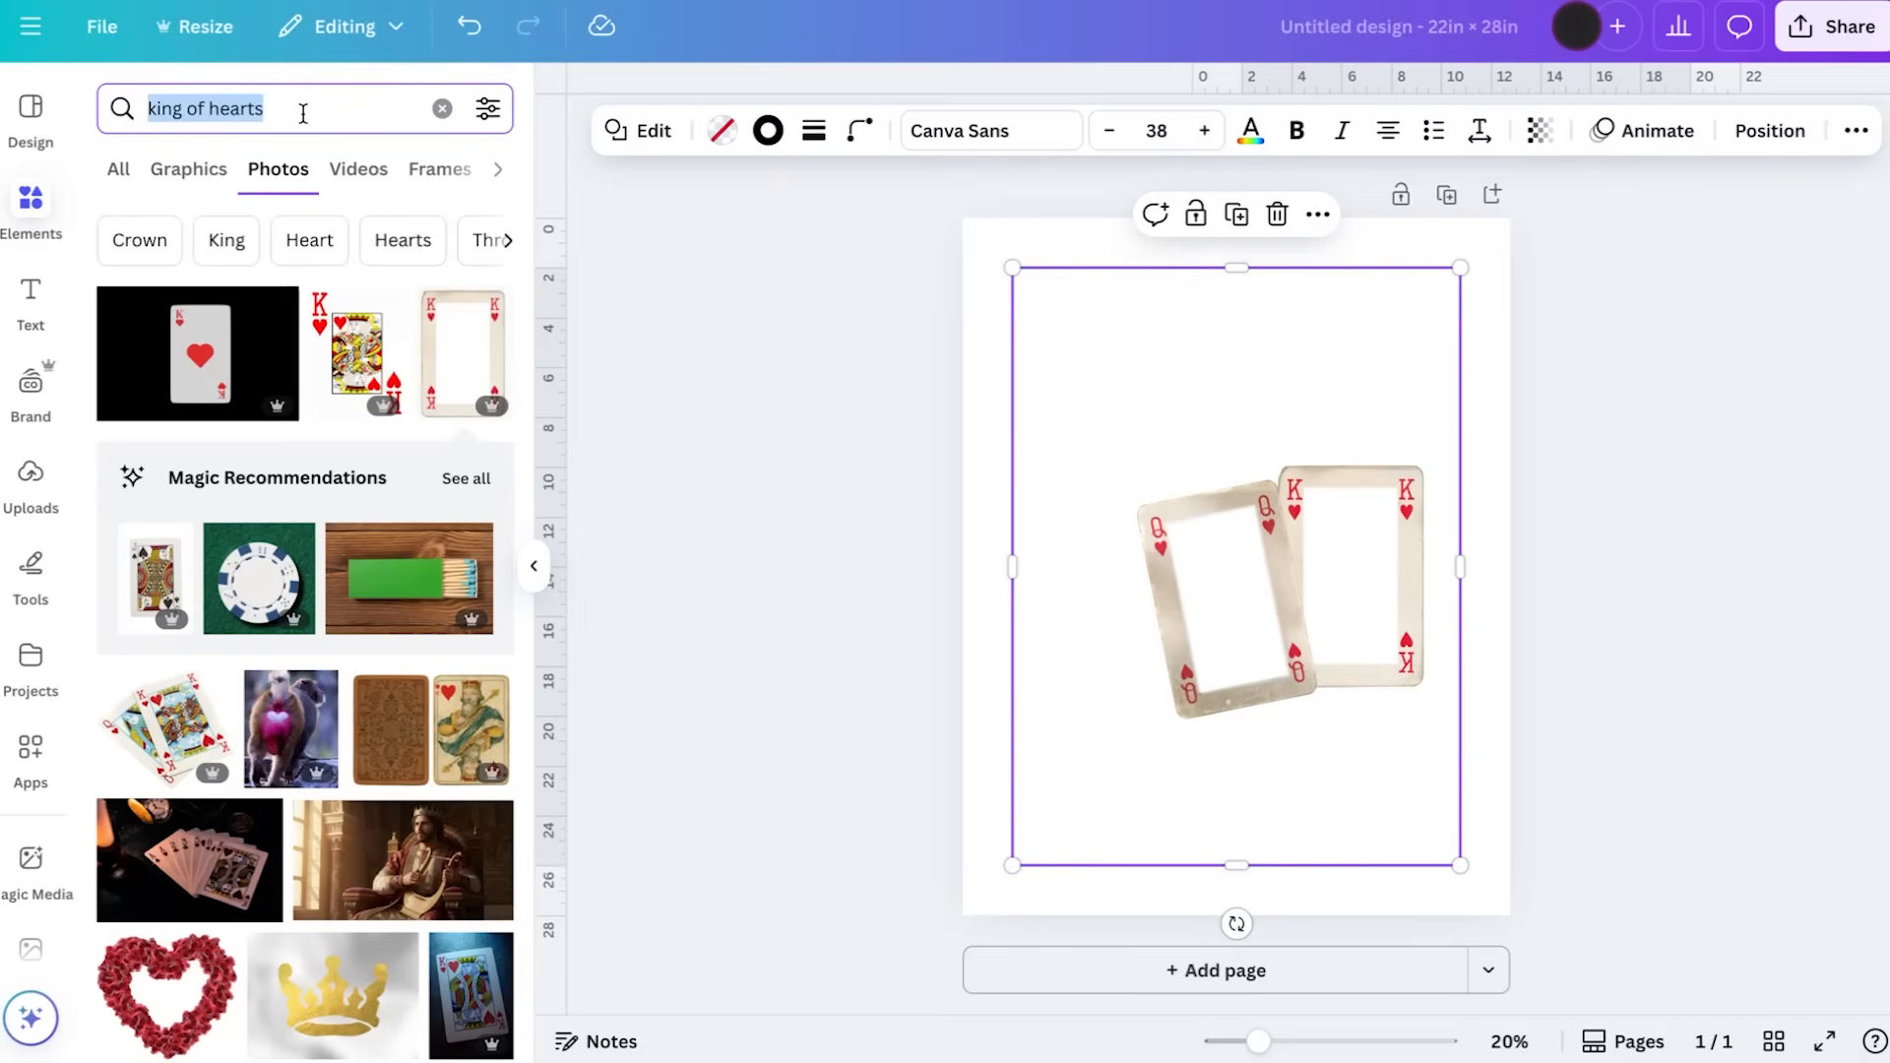
text(lo)
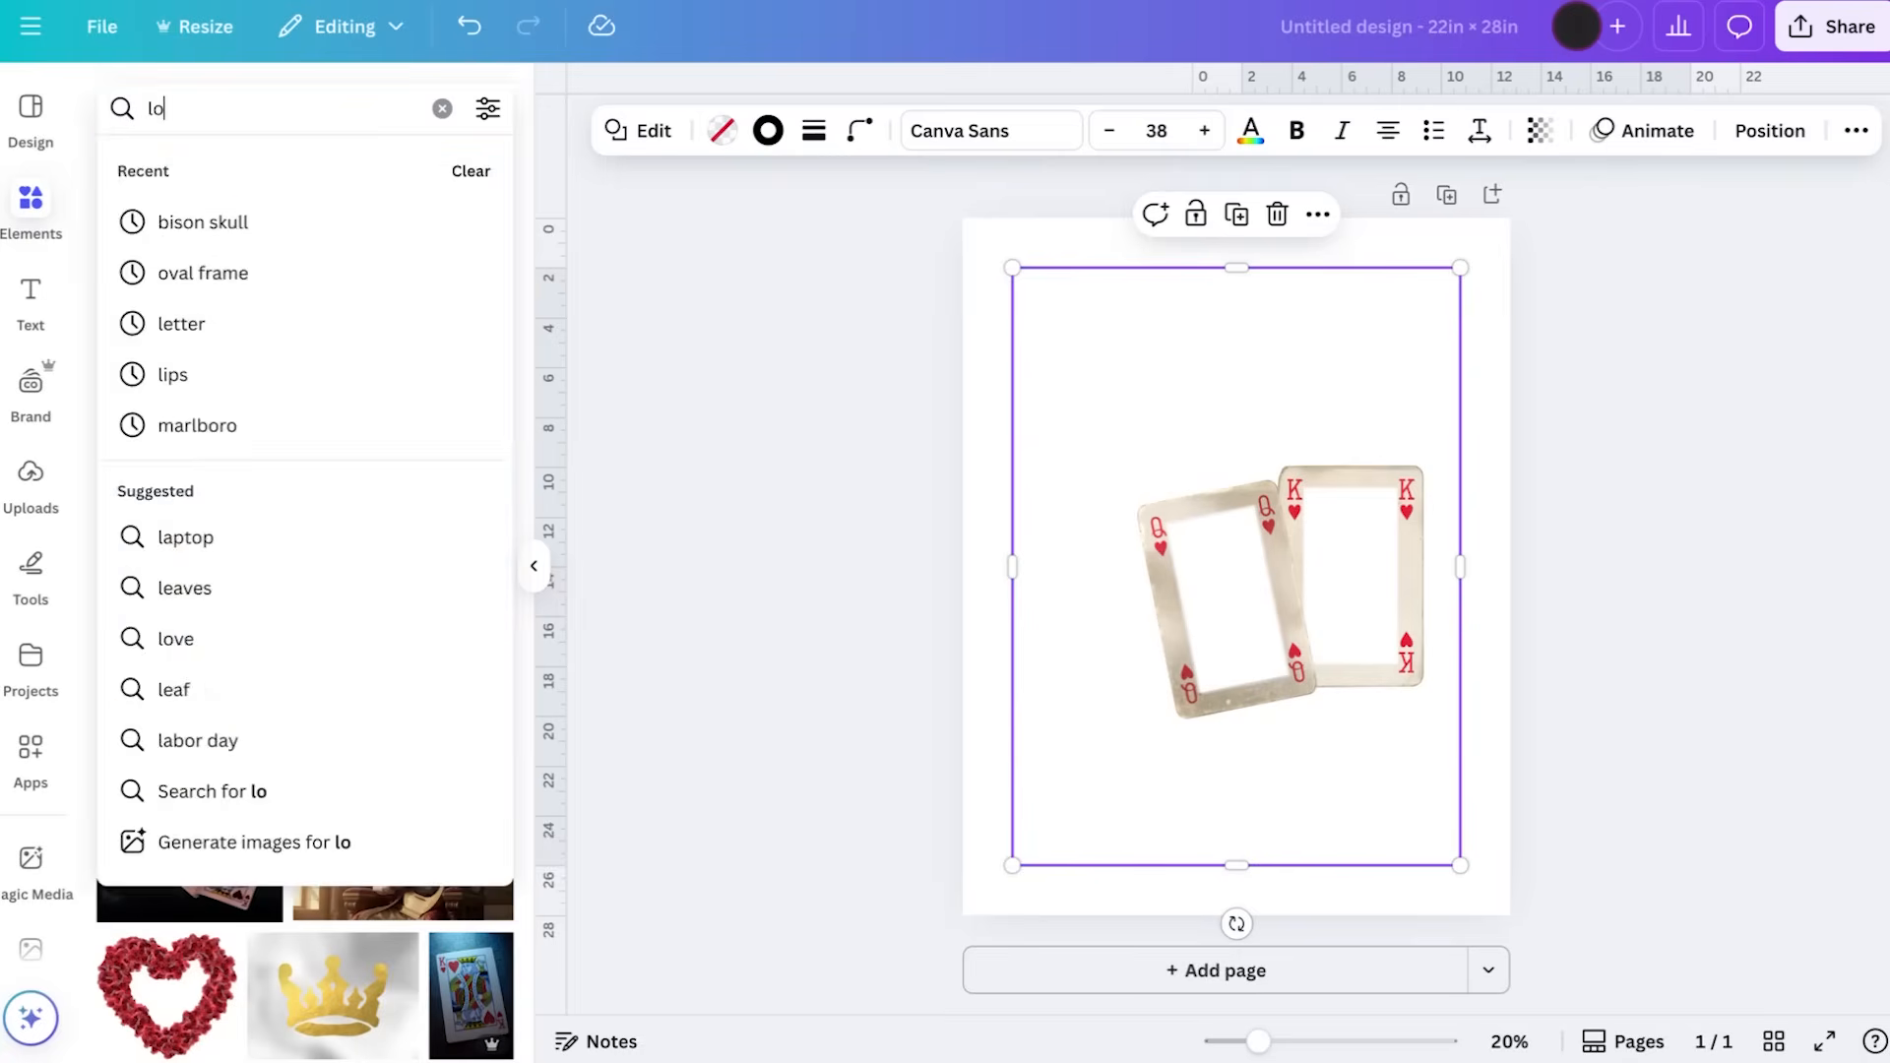
key(BackSpace)
key(BackSpace)
text(locket)
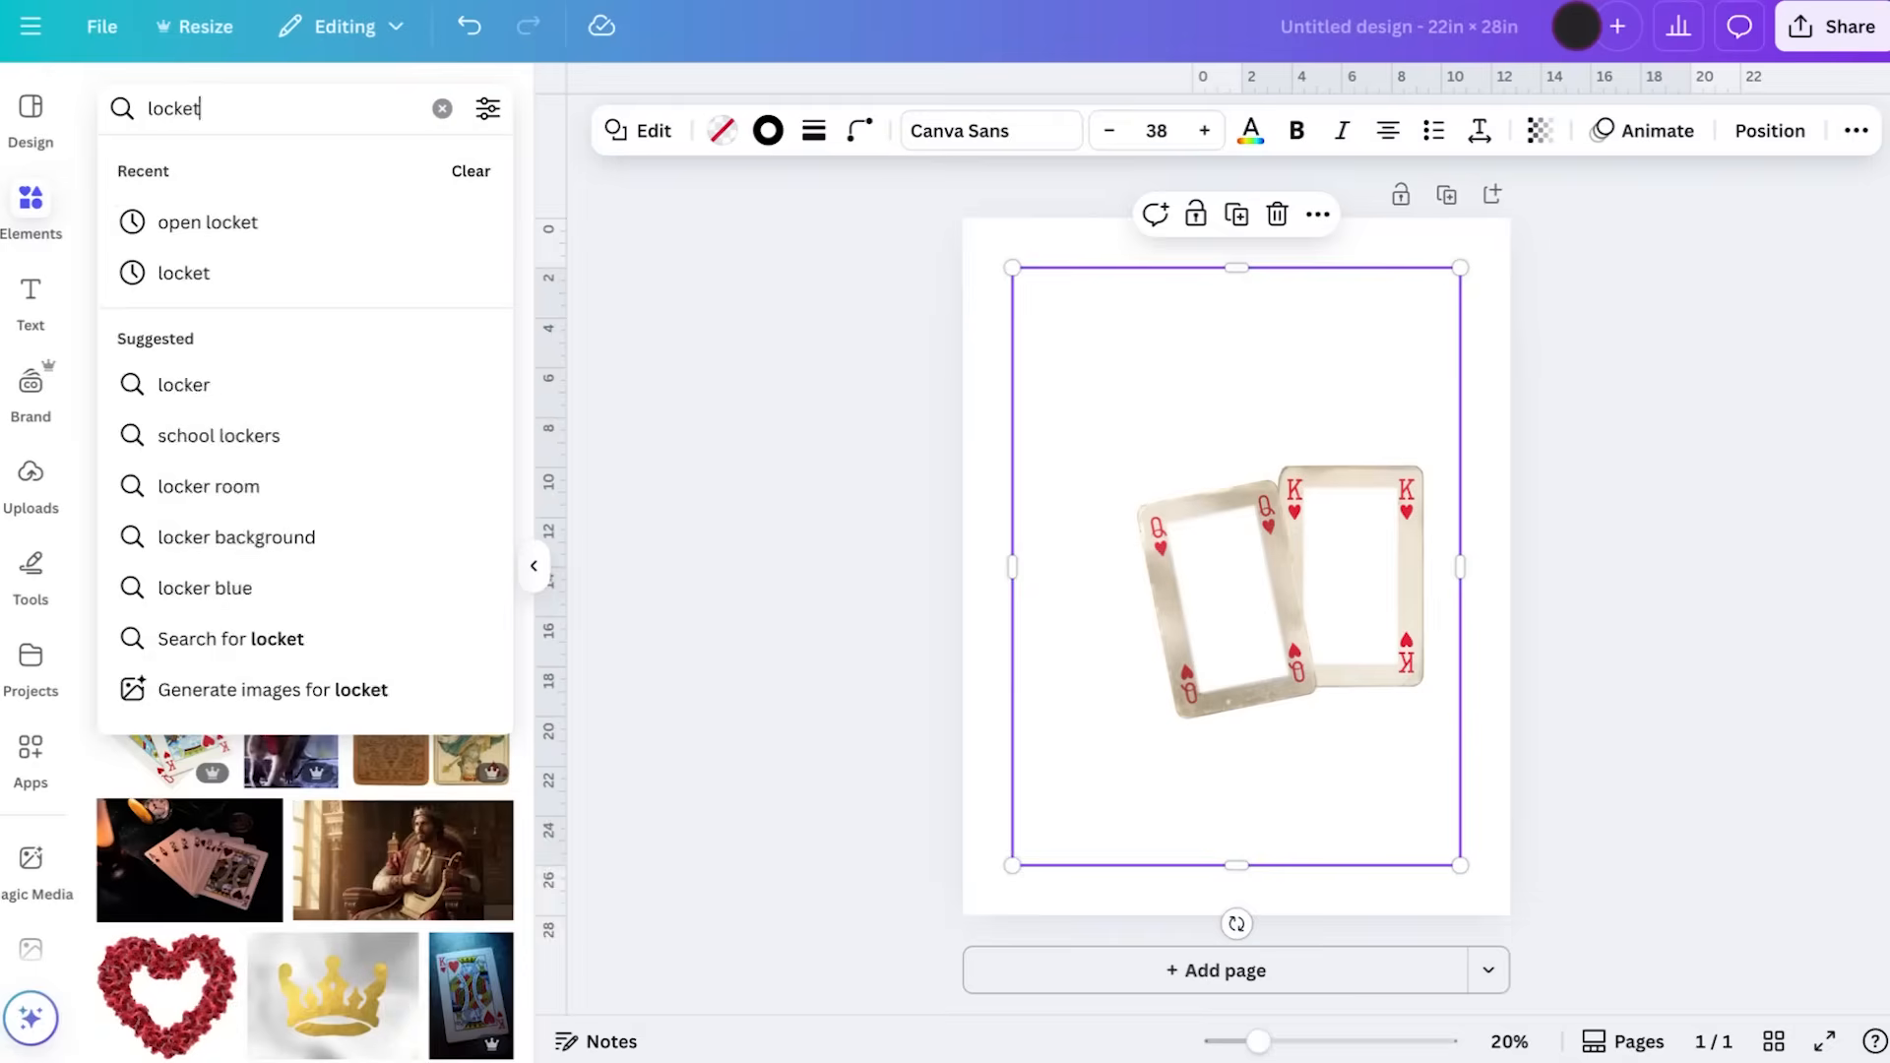
key(Return)
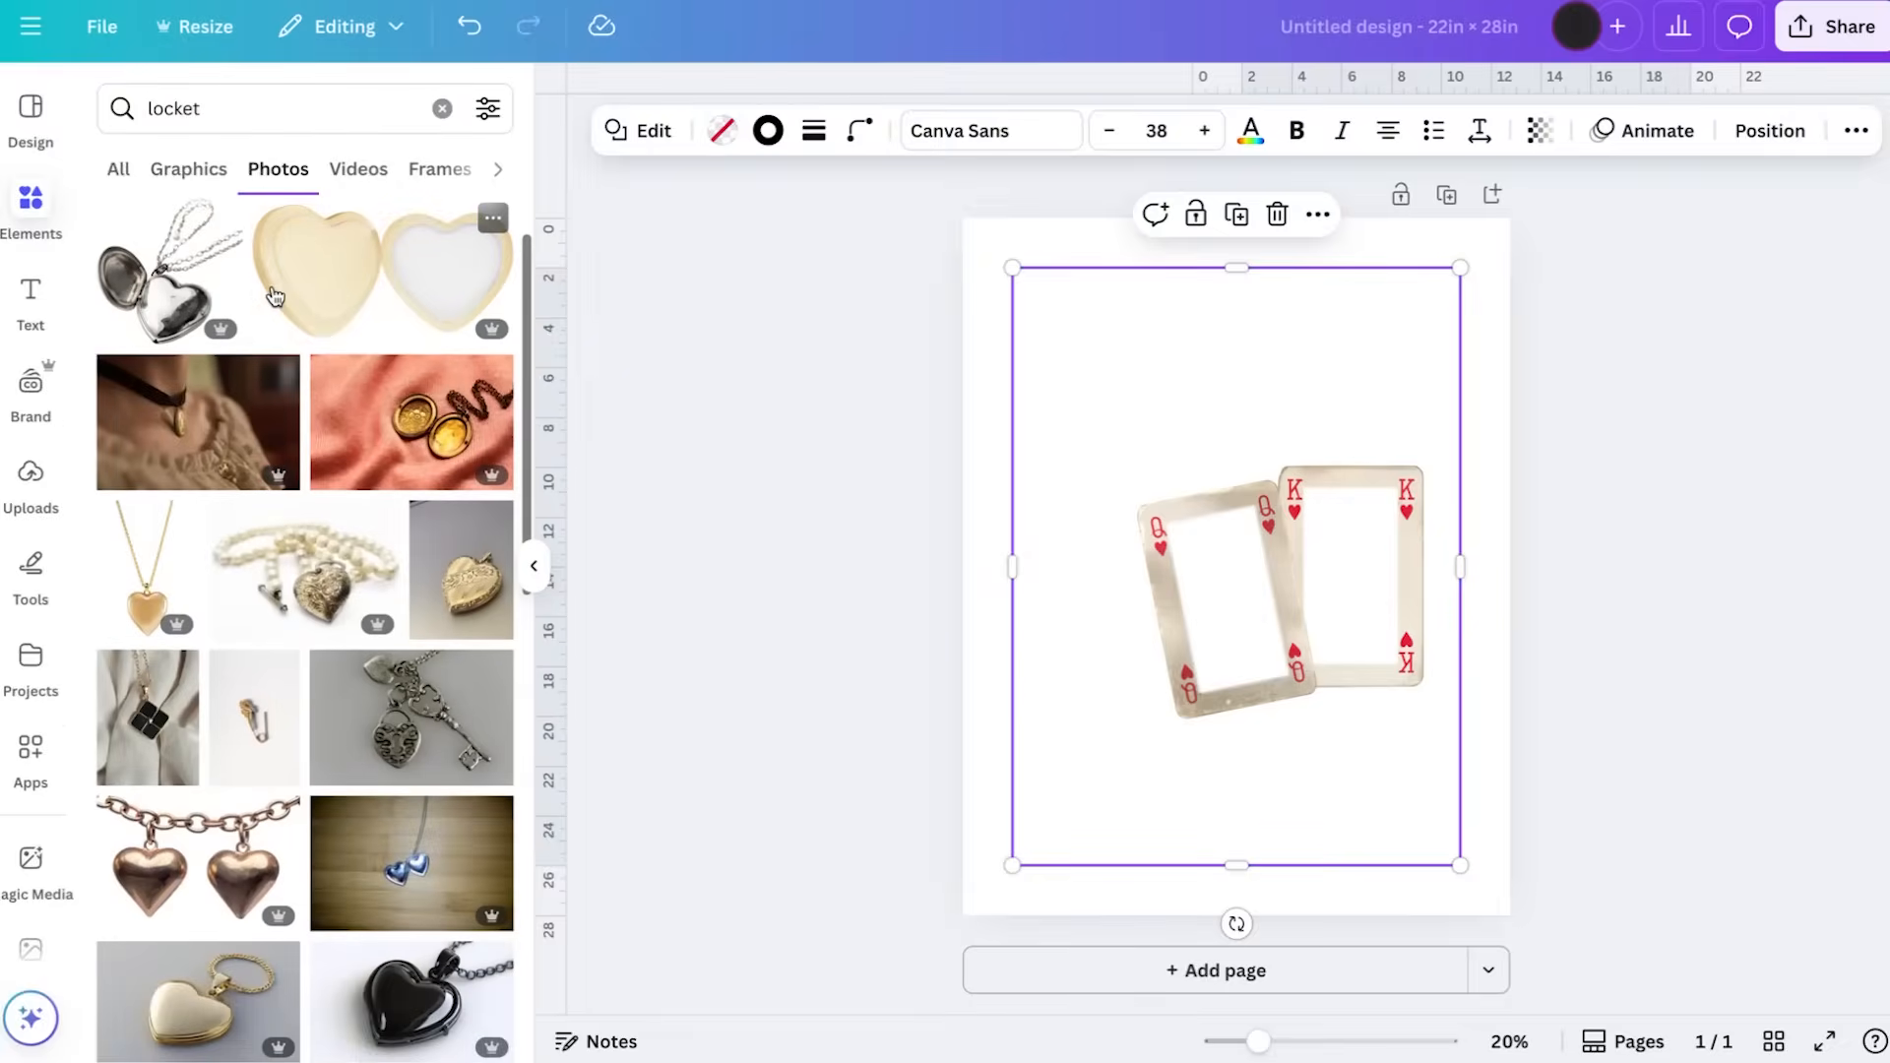
Look through the locket photos for one that suits the playing card design
scroll(274, 298, down, 3)
scroll(274, 297, down, 5)
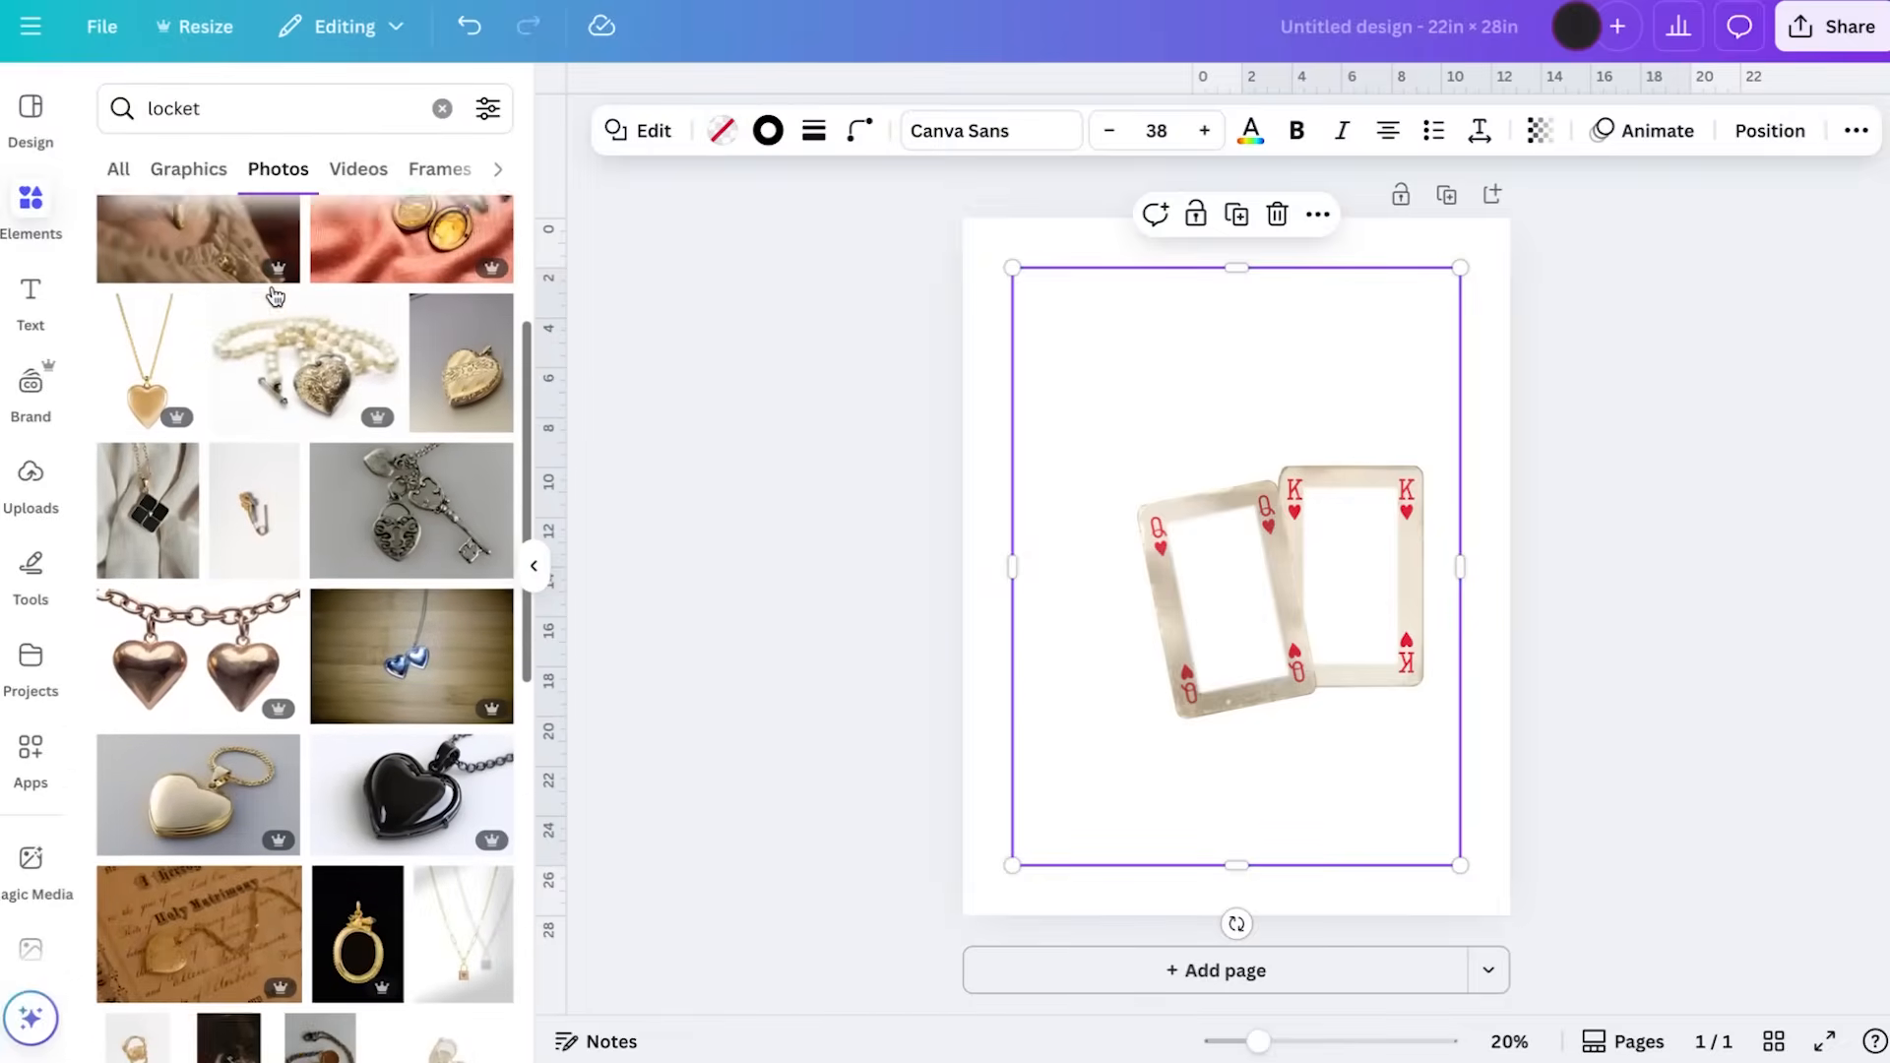
scroll(275, 297, down, 7)
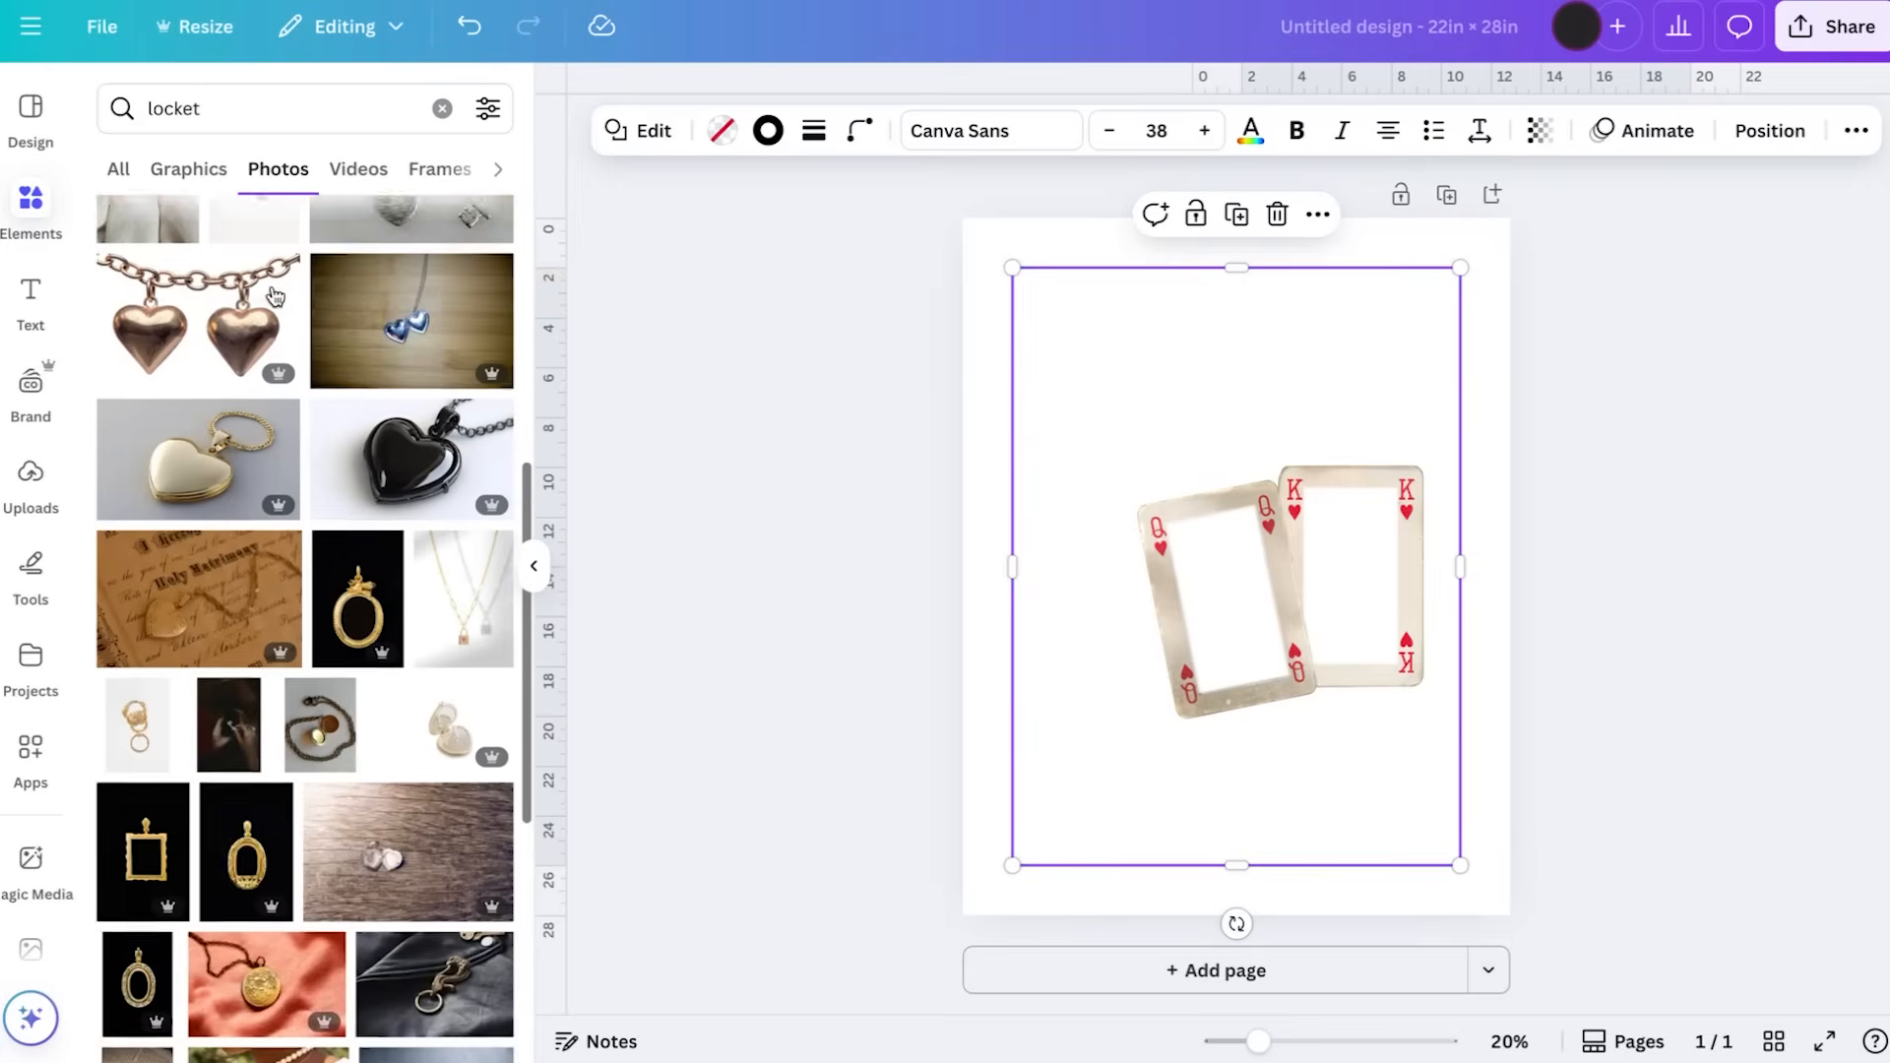
scroll(275, 298, down, 8)
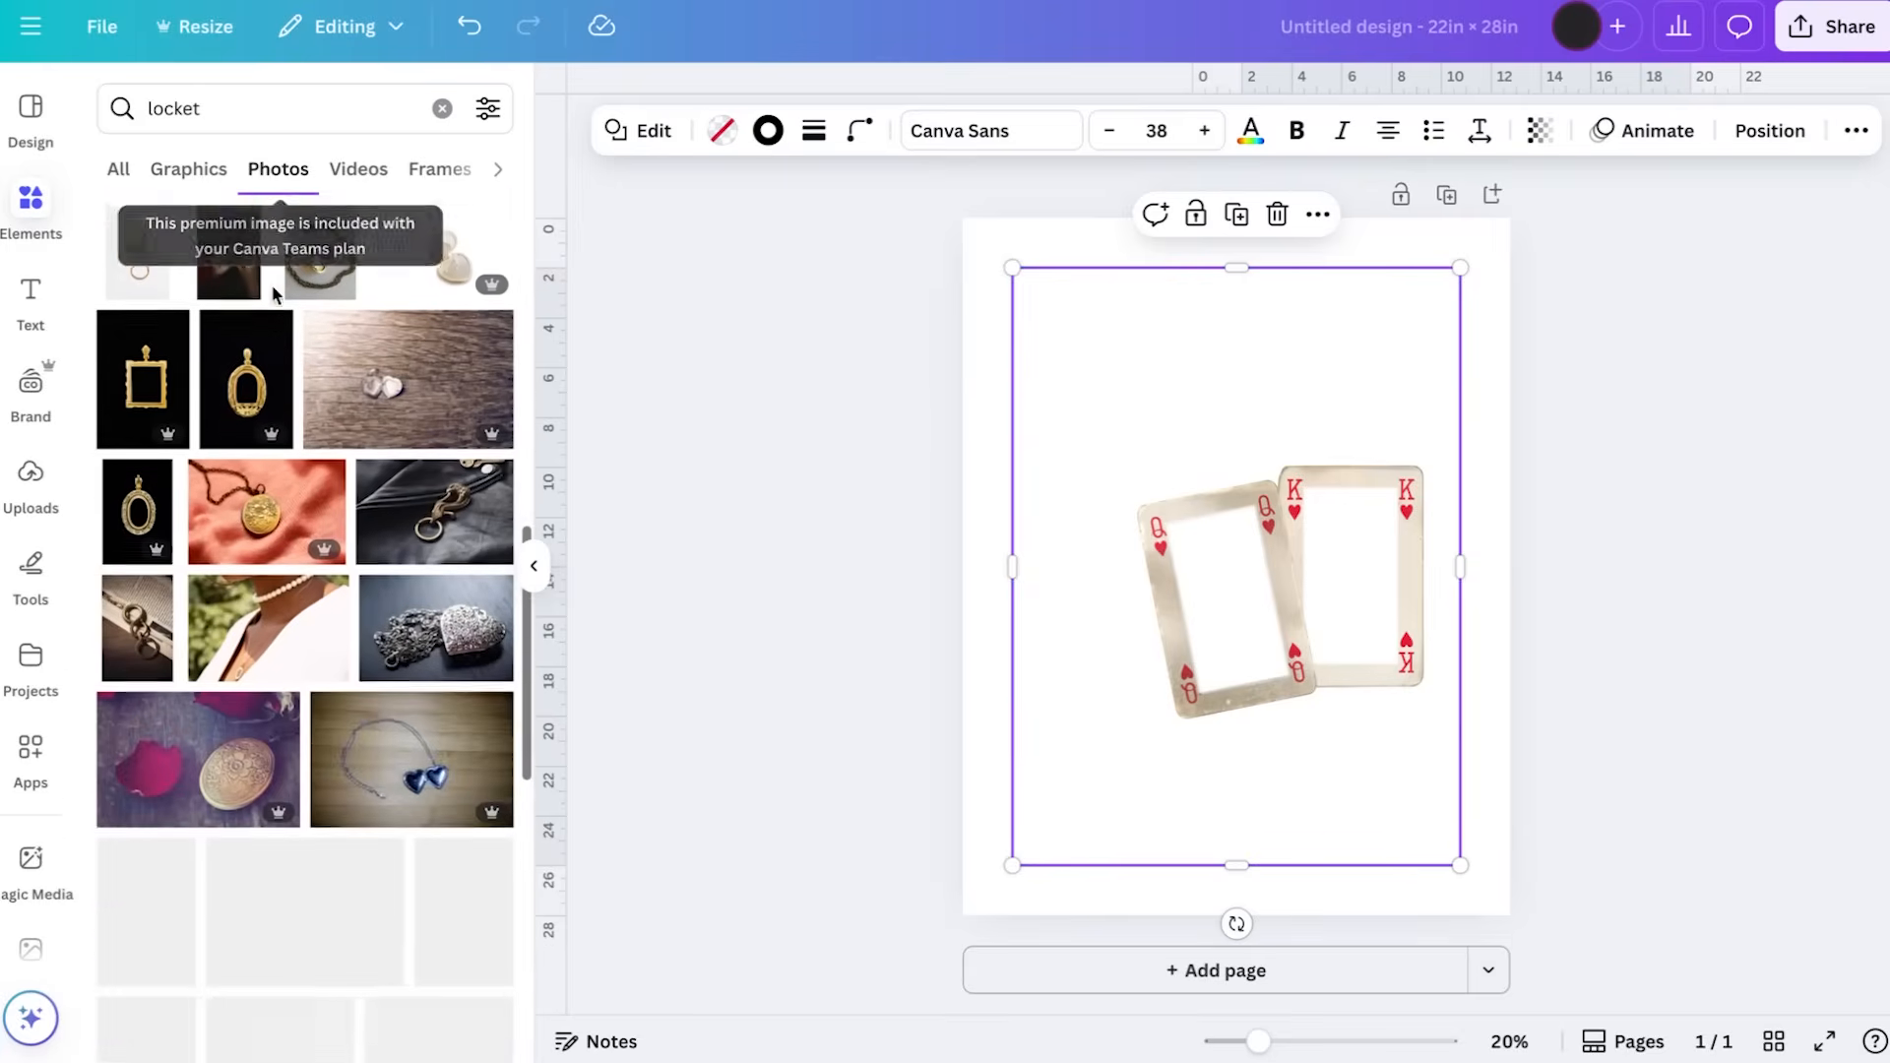
scroll(275, 298, down, 12)
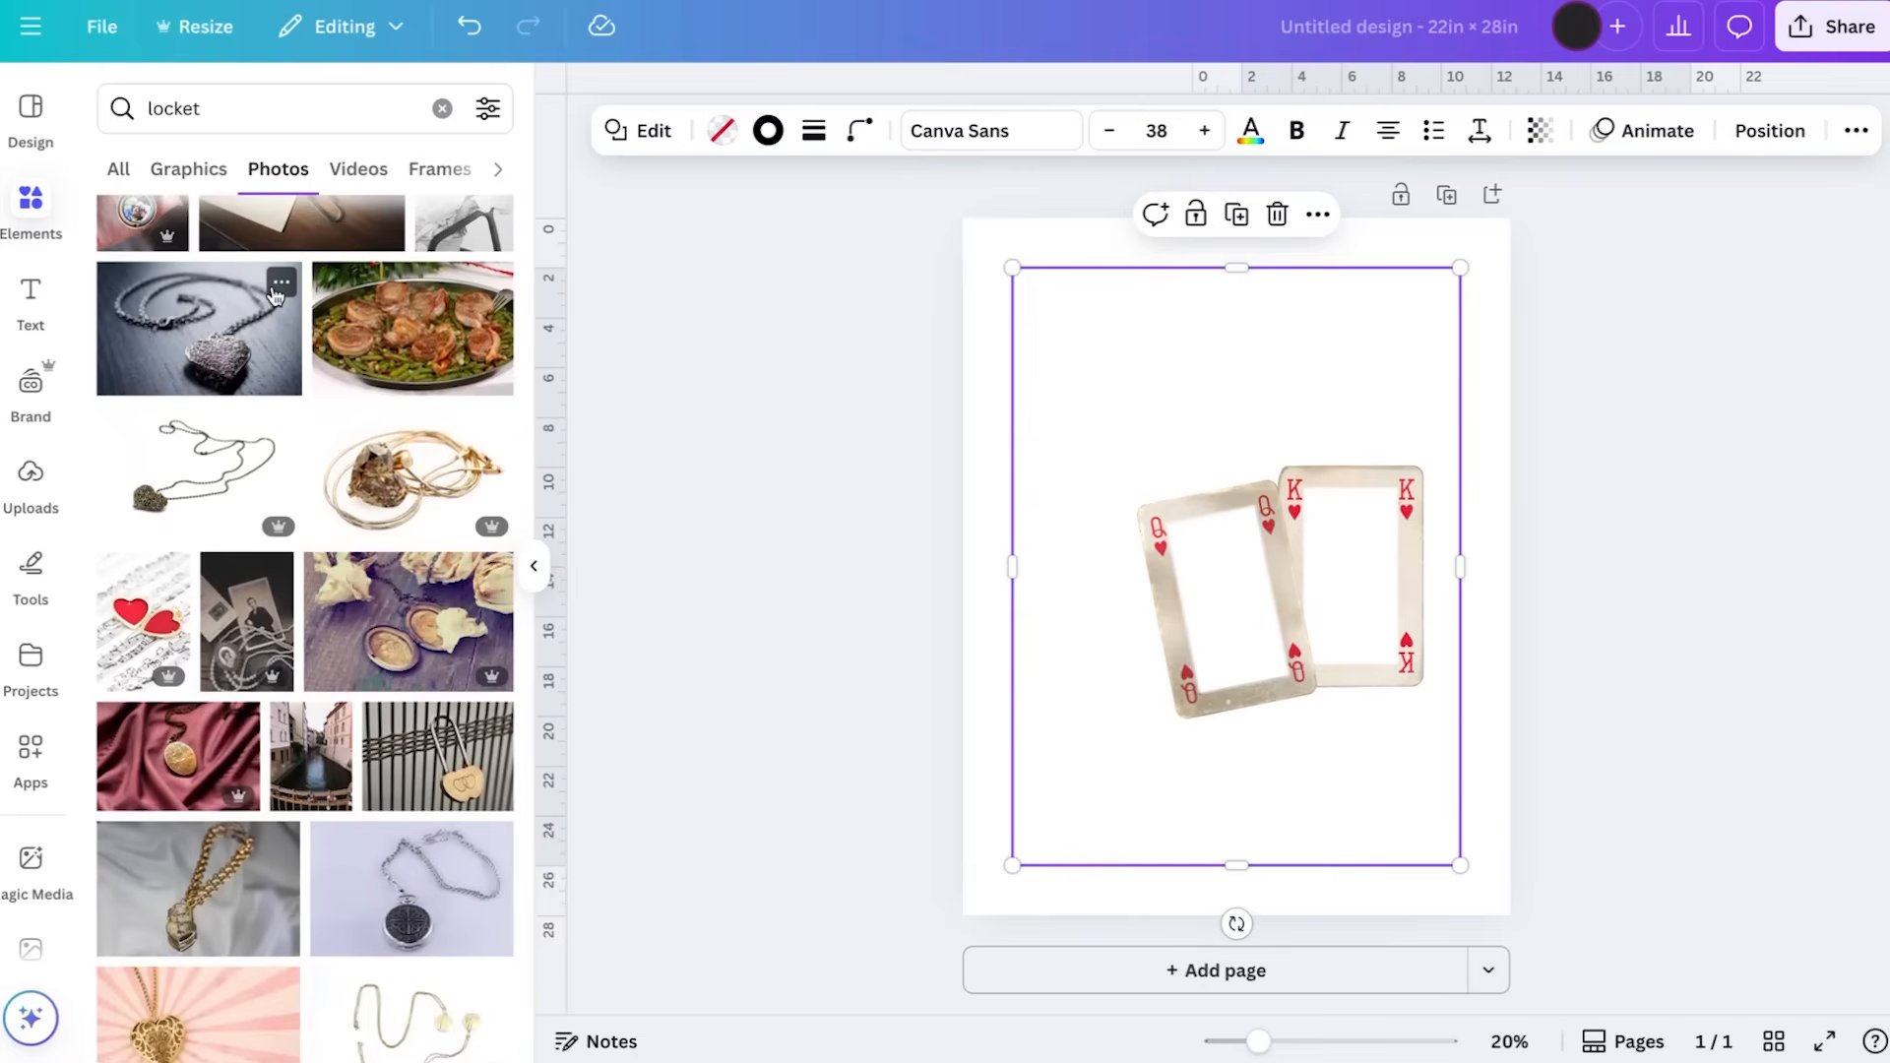
scroll(275, 298, down, 8)
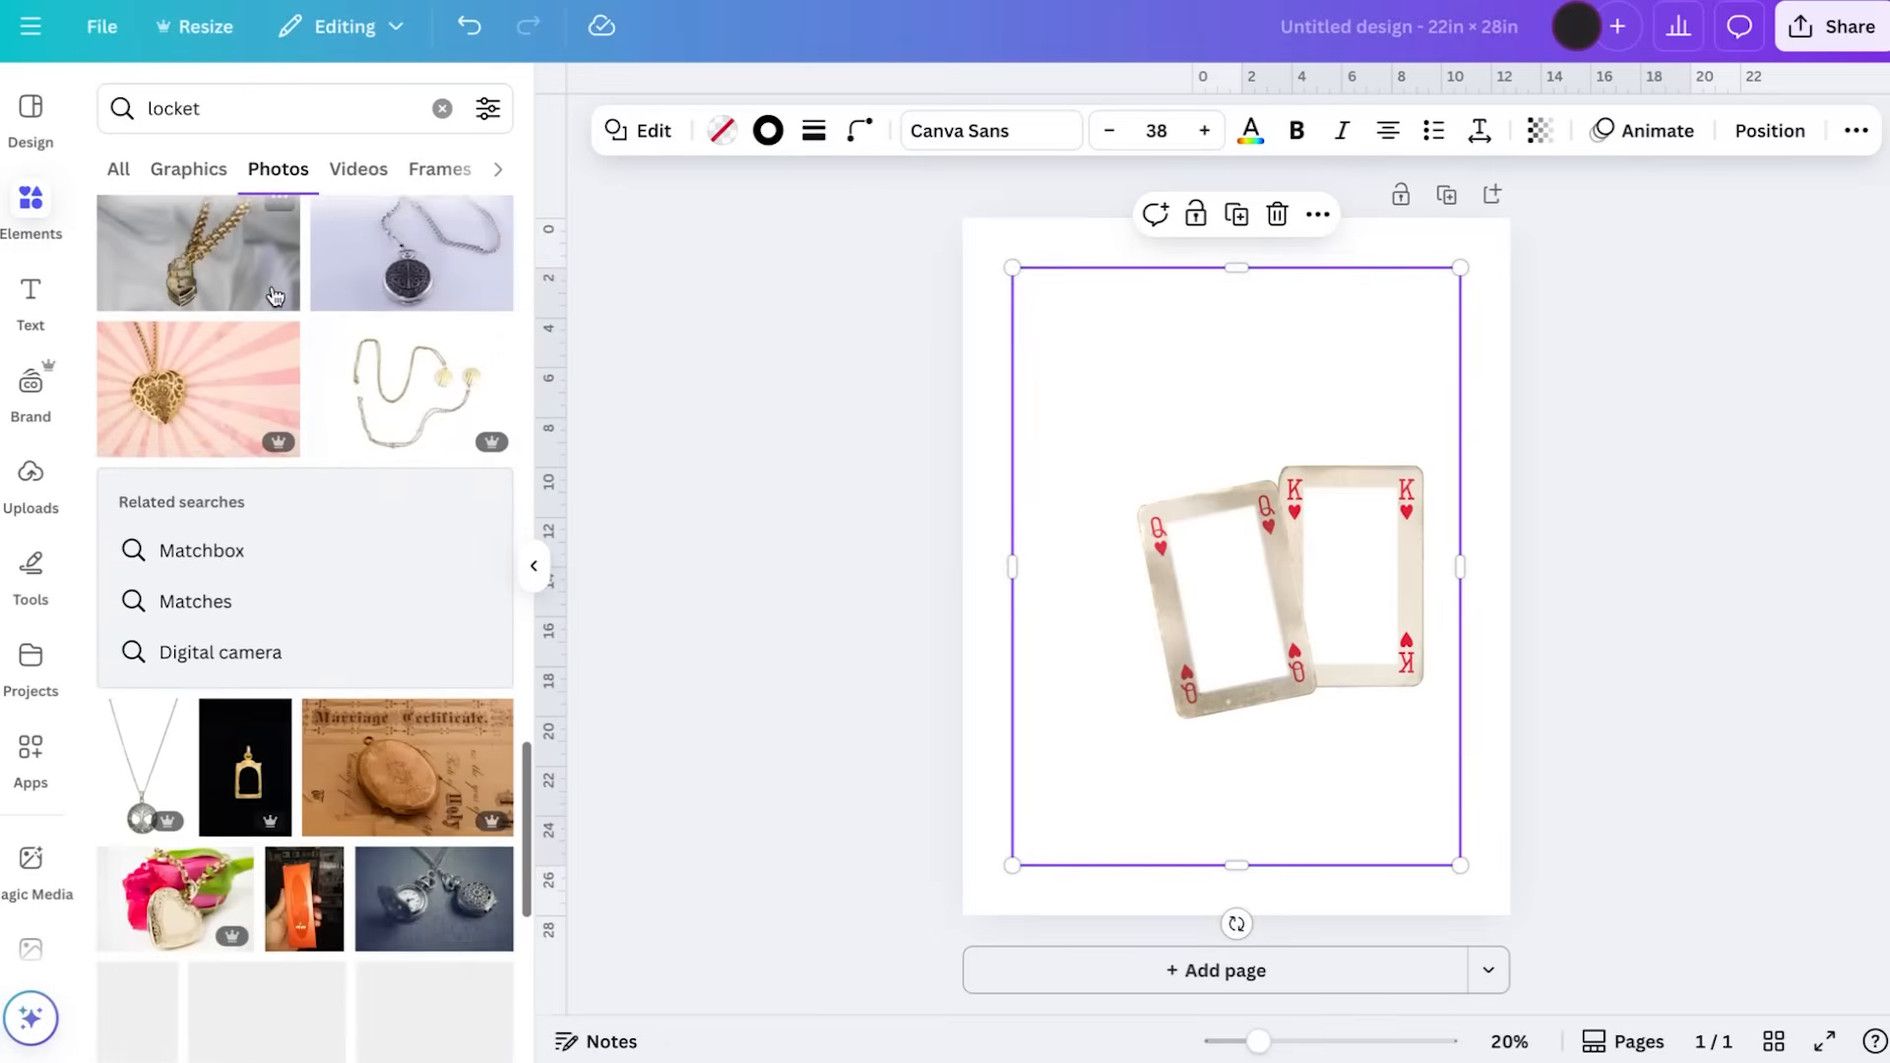
scroll(276, 295, down, 10)
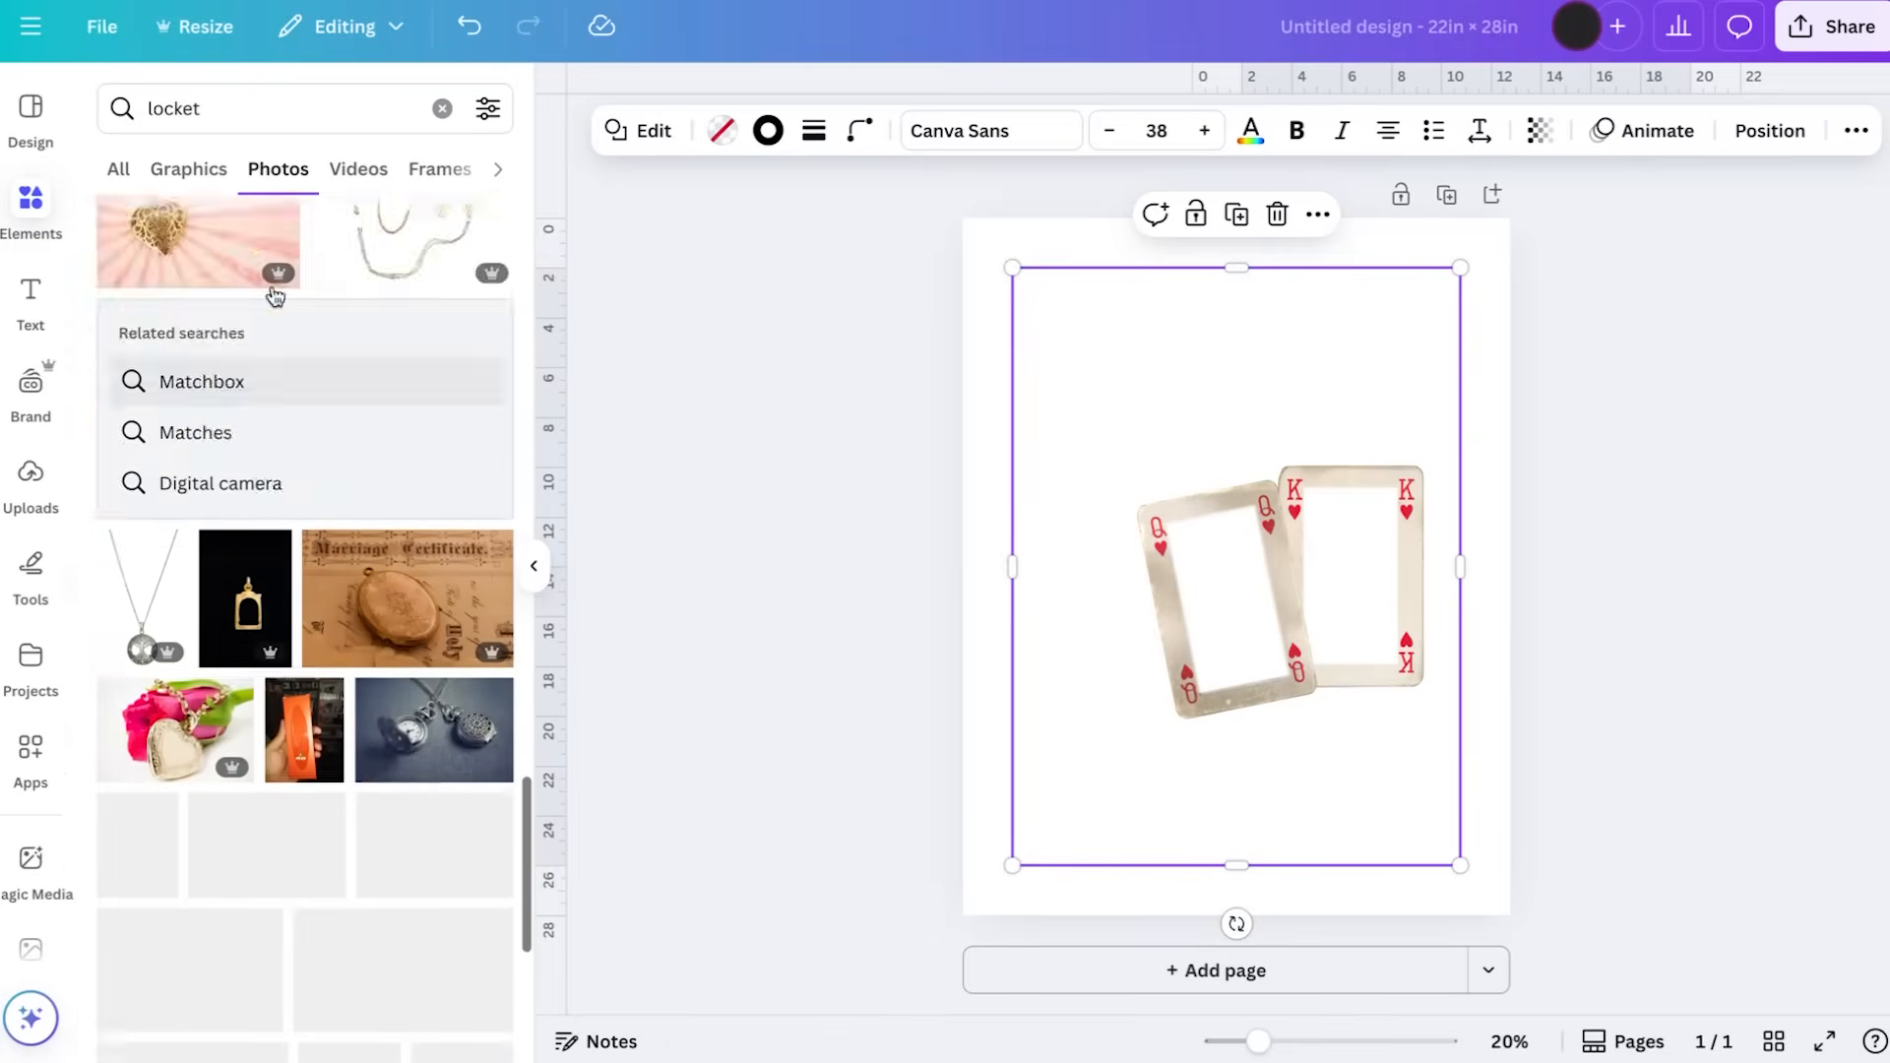
Search the elements library for "open locket" and show all matching graphics
click(241, 113)
double_click(240, 113)
text(open locke)
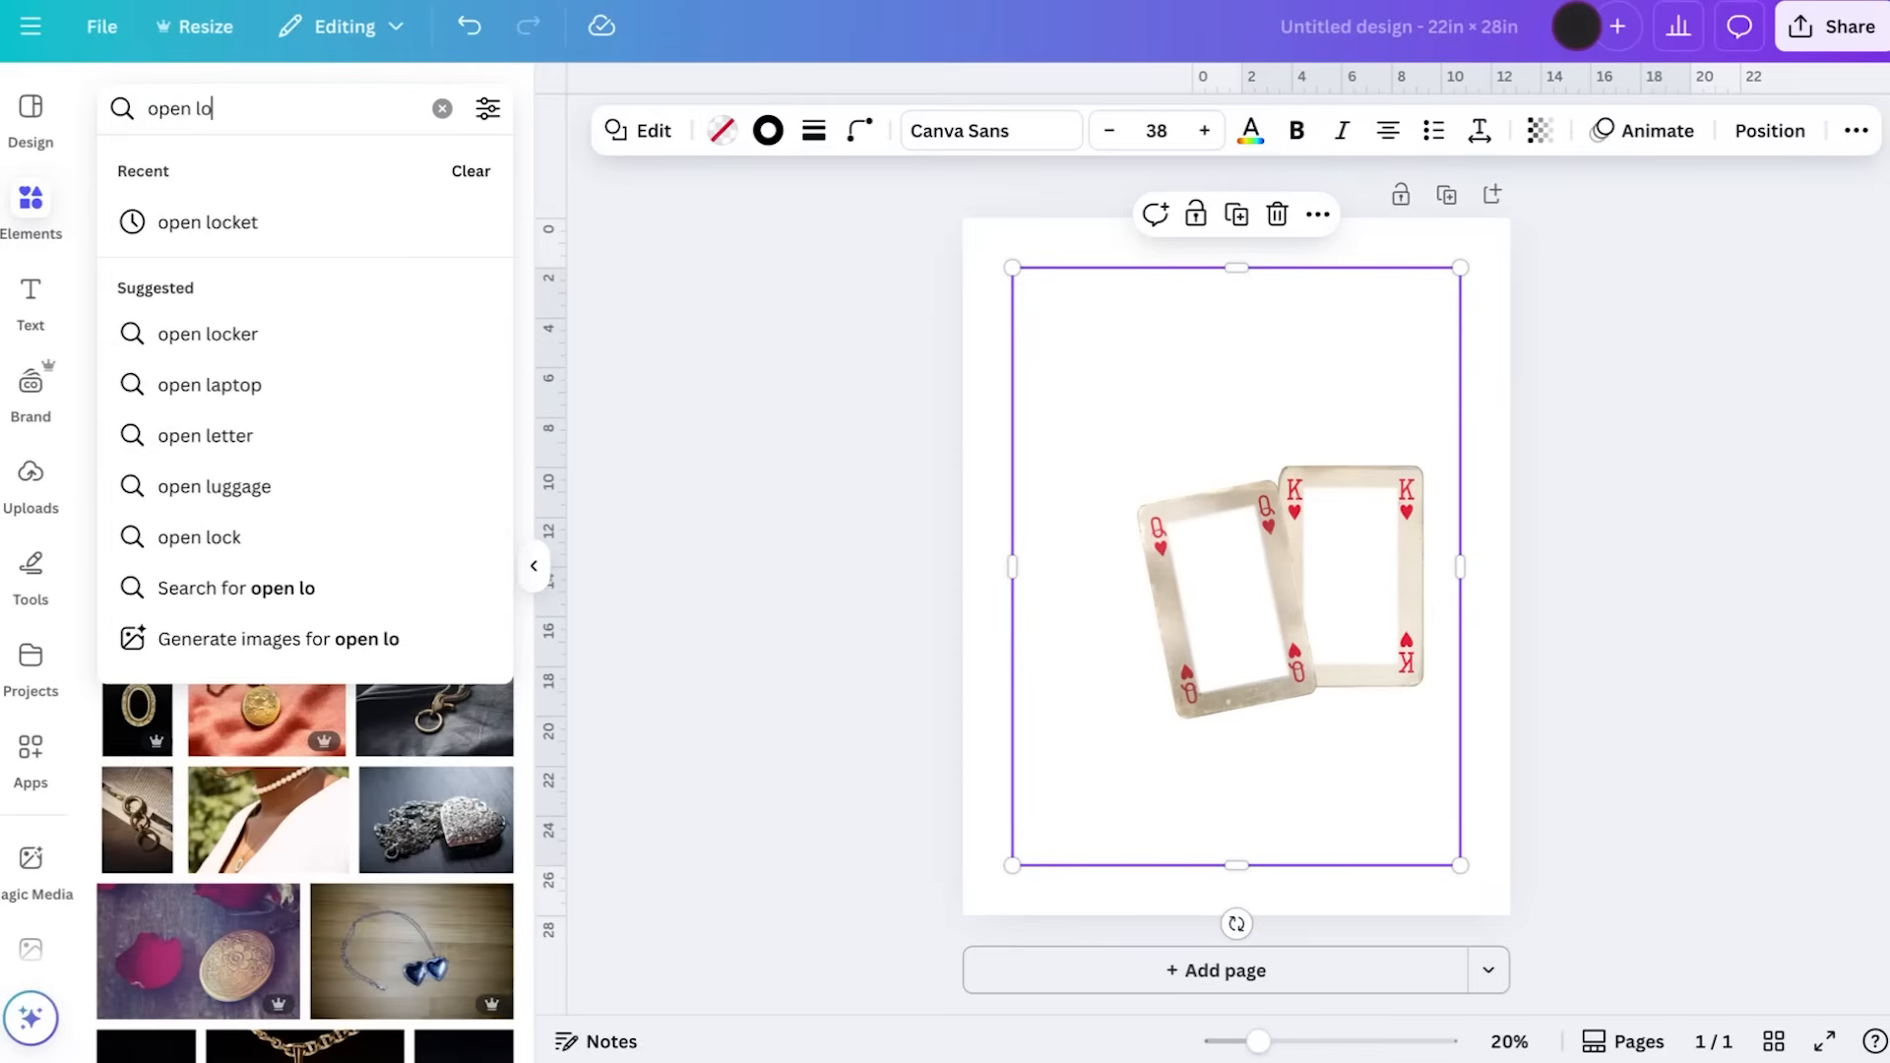
click(175, 210)
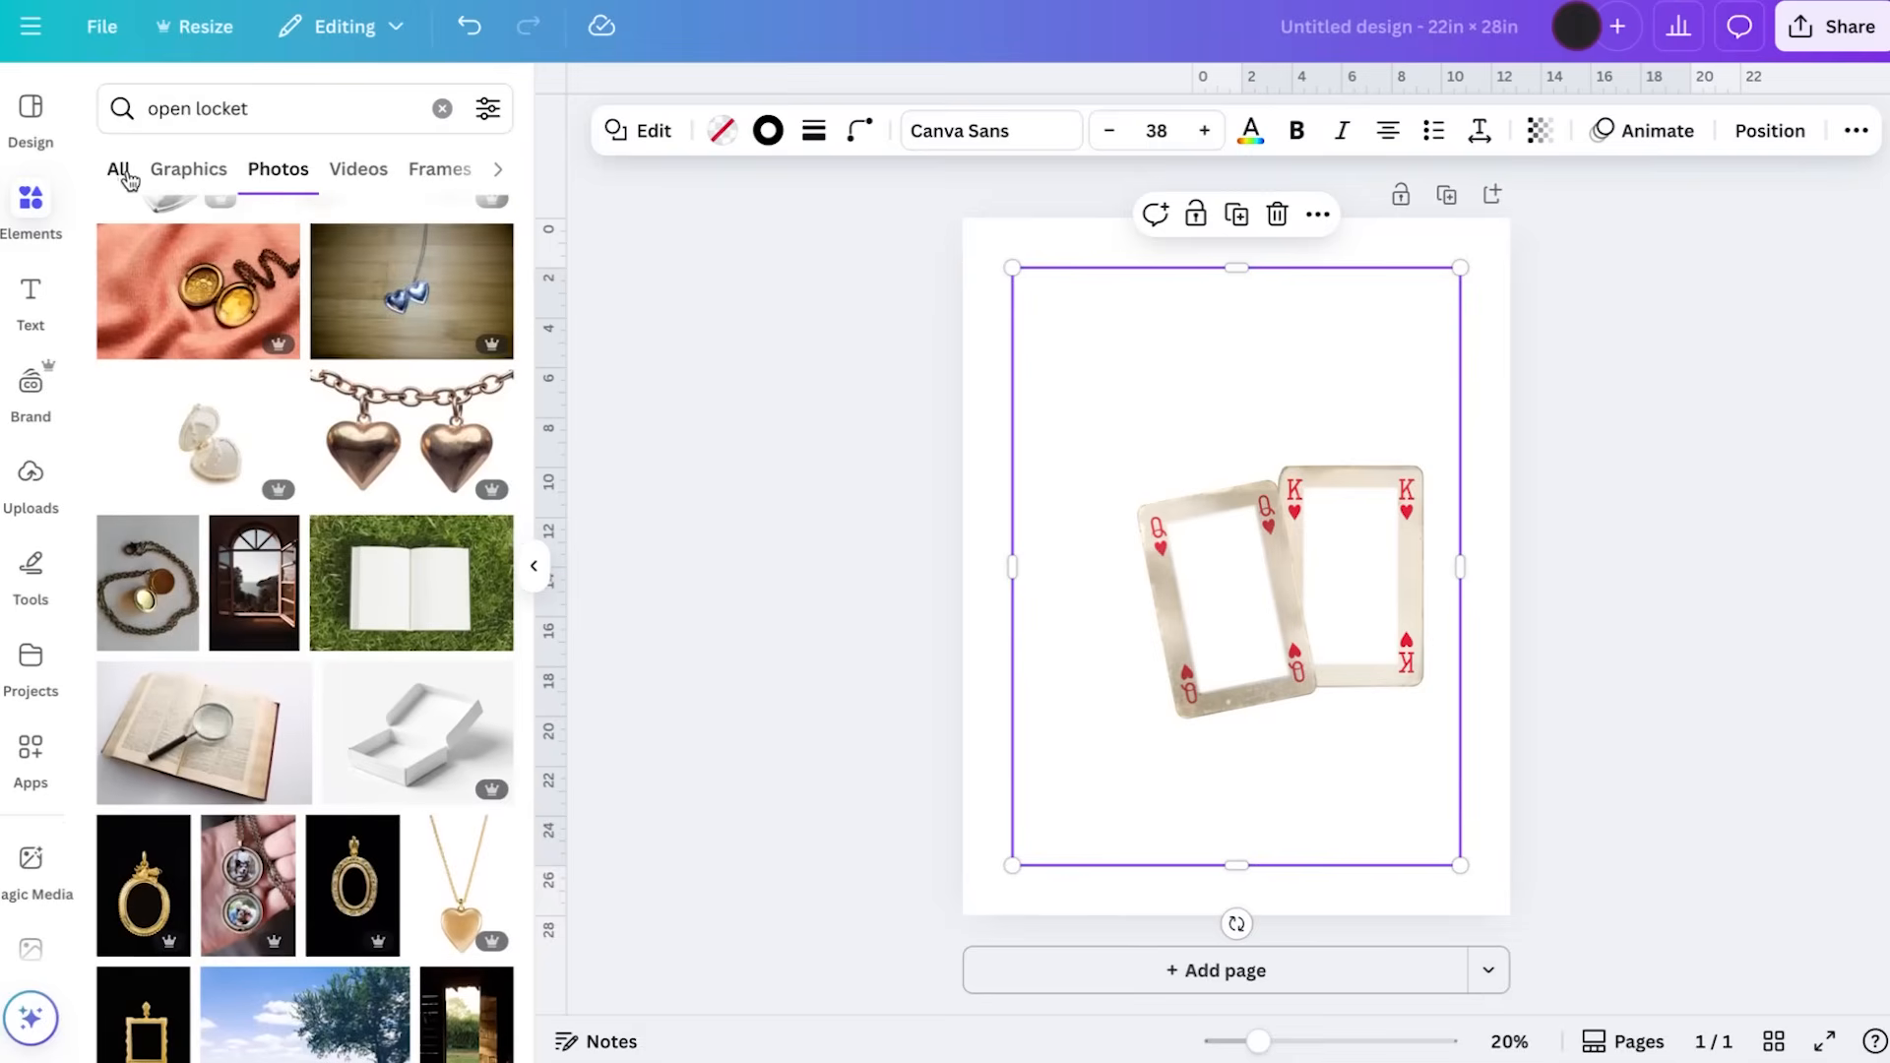
click(122, 172)
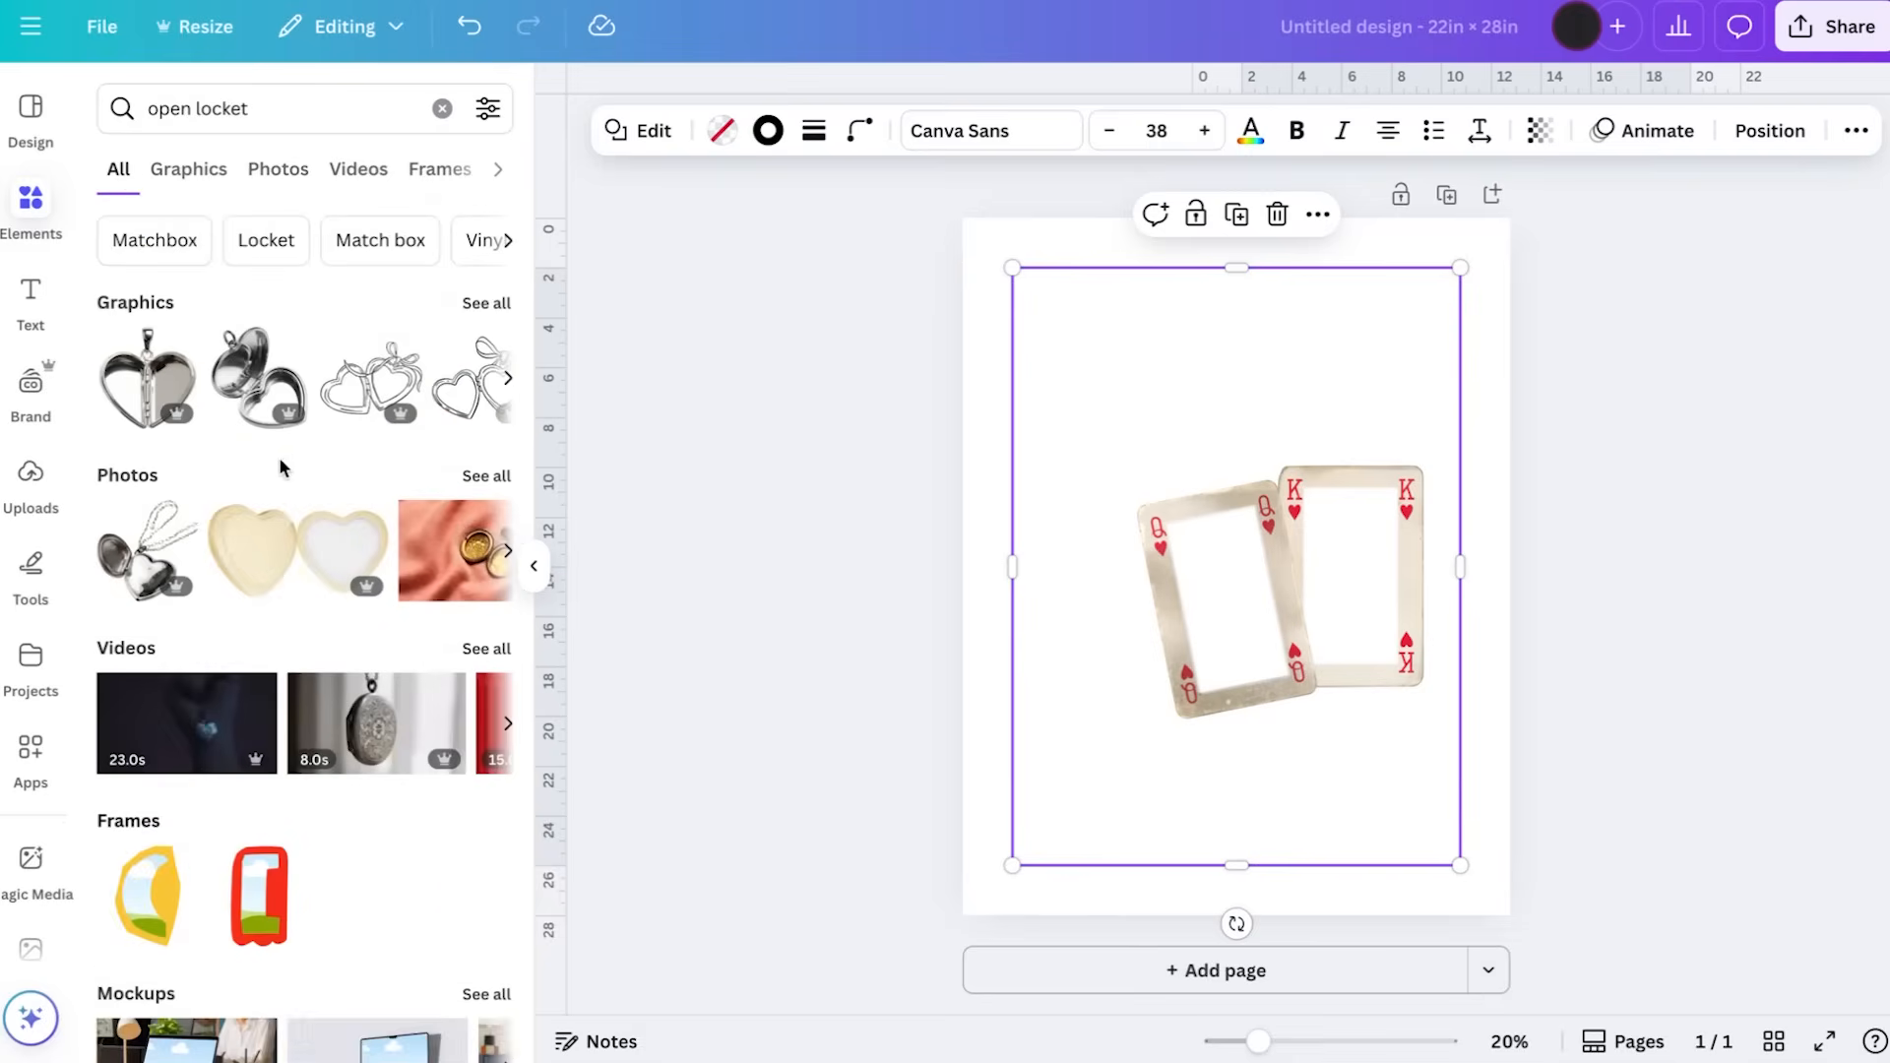
click(486, 302)
scroll(421, 408, down, 2)
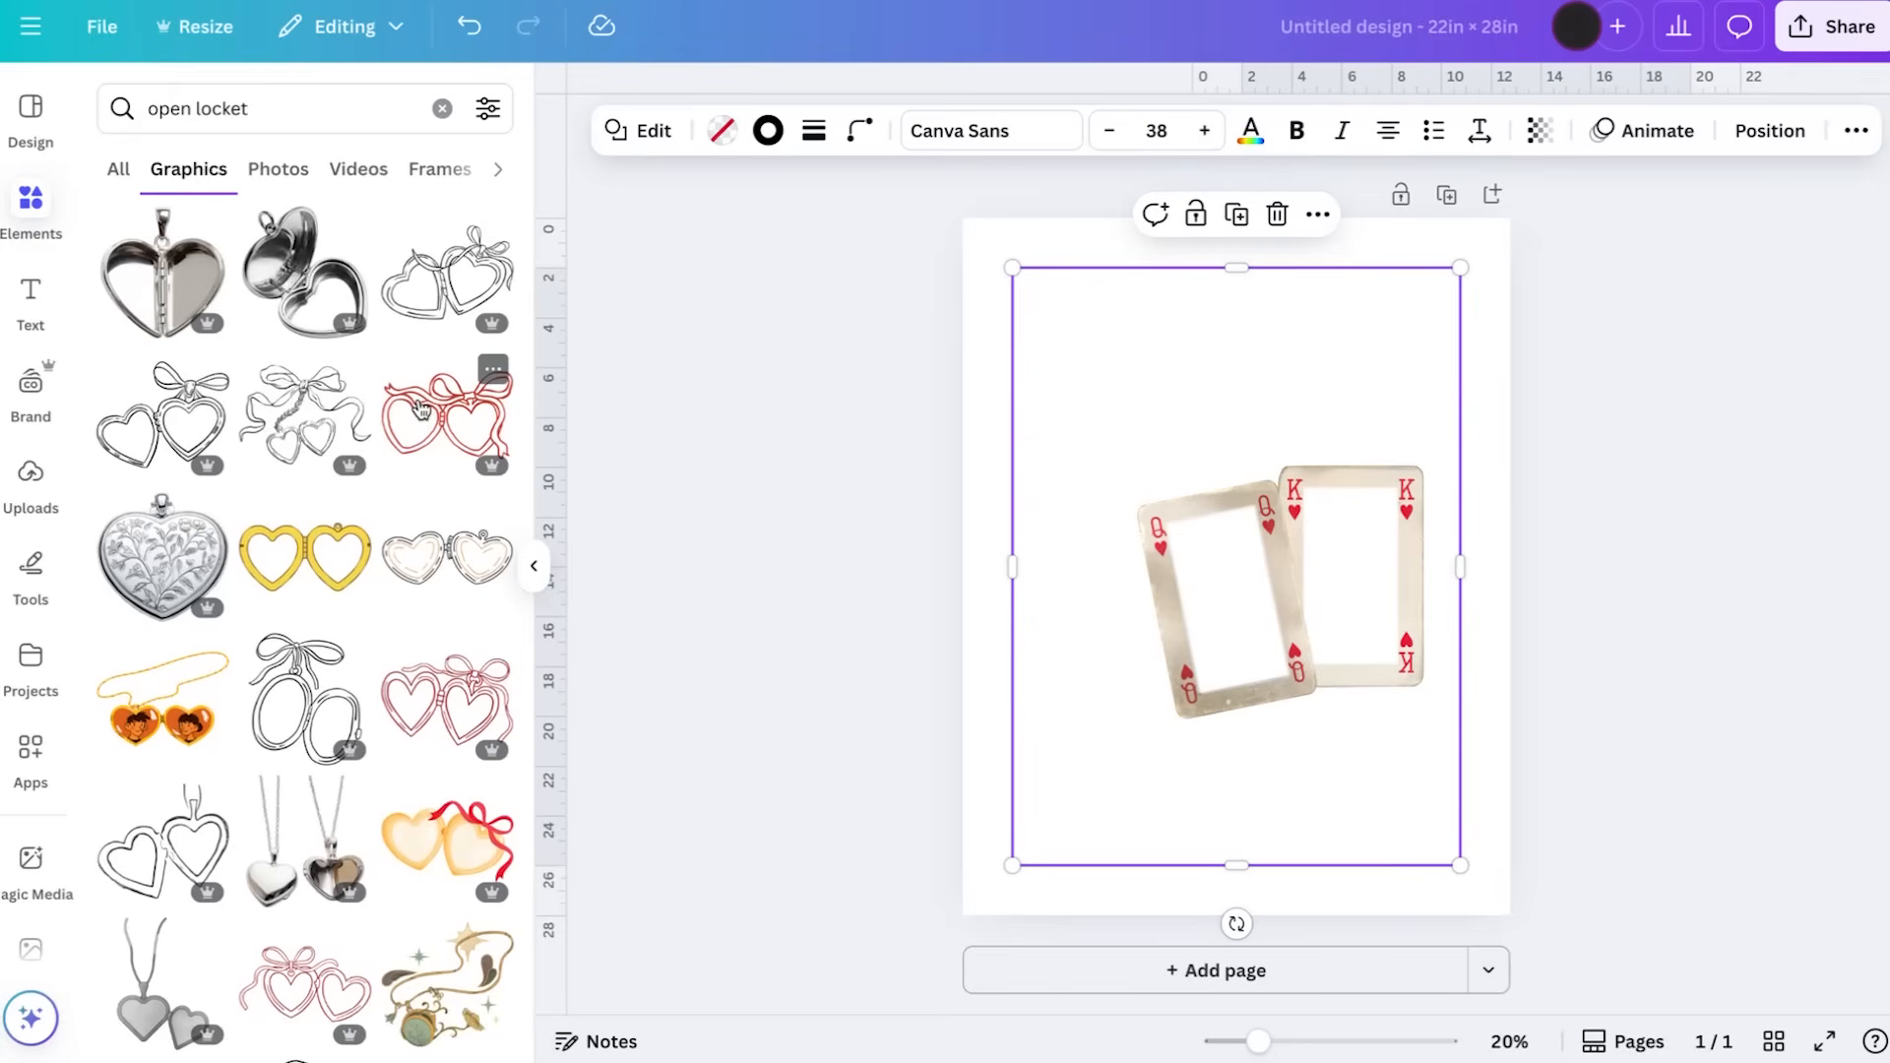
Add the red outlined double-heart locket with a bow, place it below the cards, tilt it clockwise and shrink it slightly
click(421, 409)
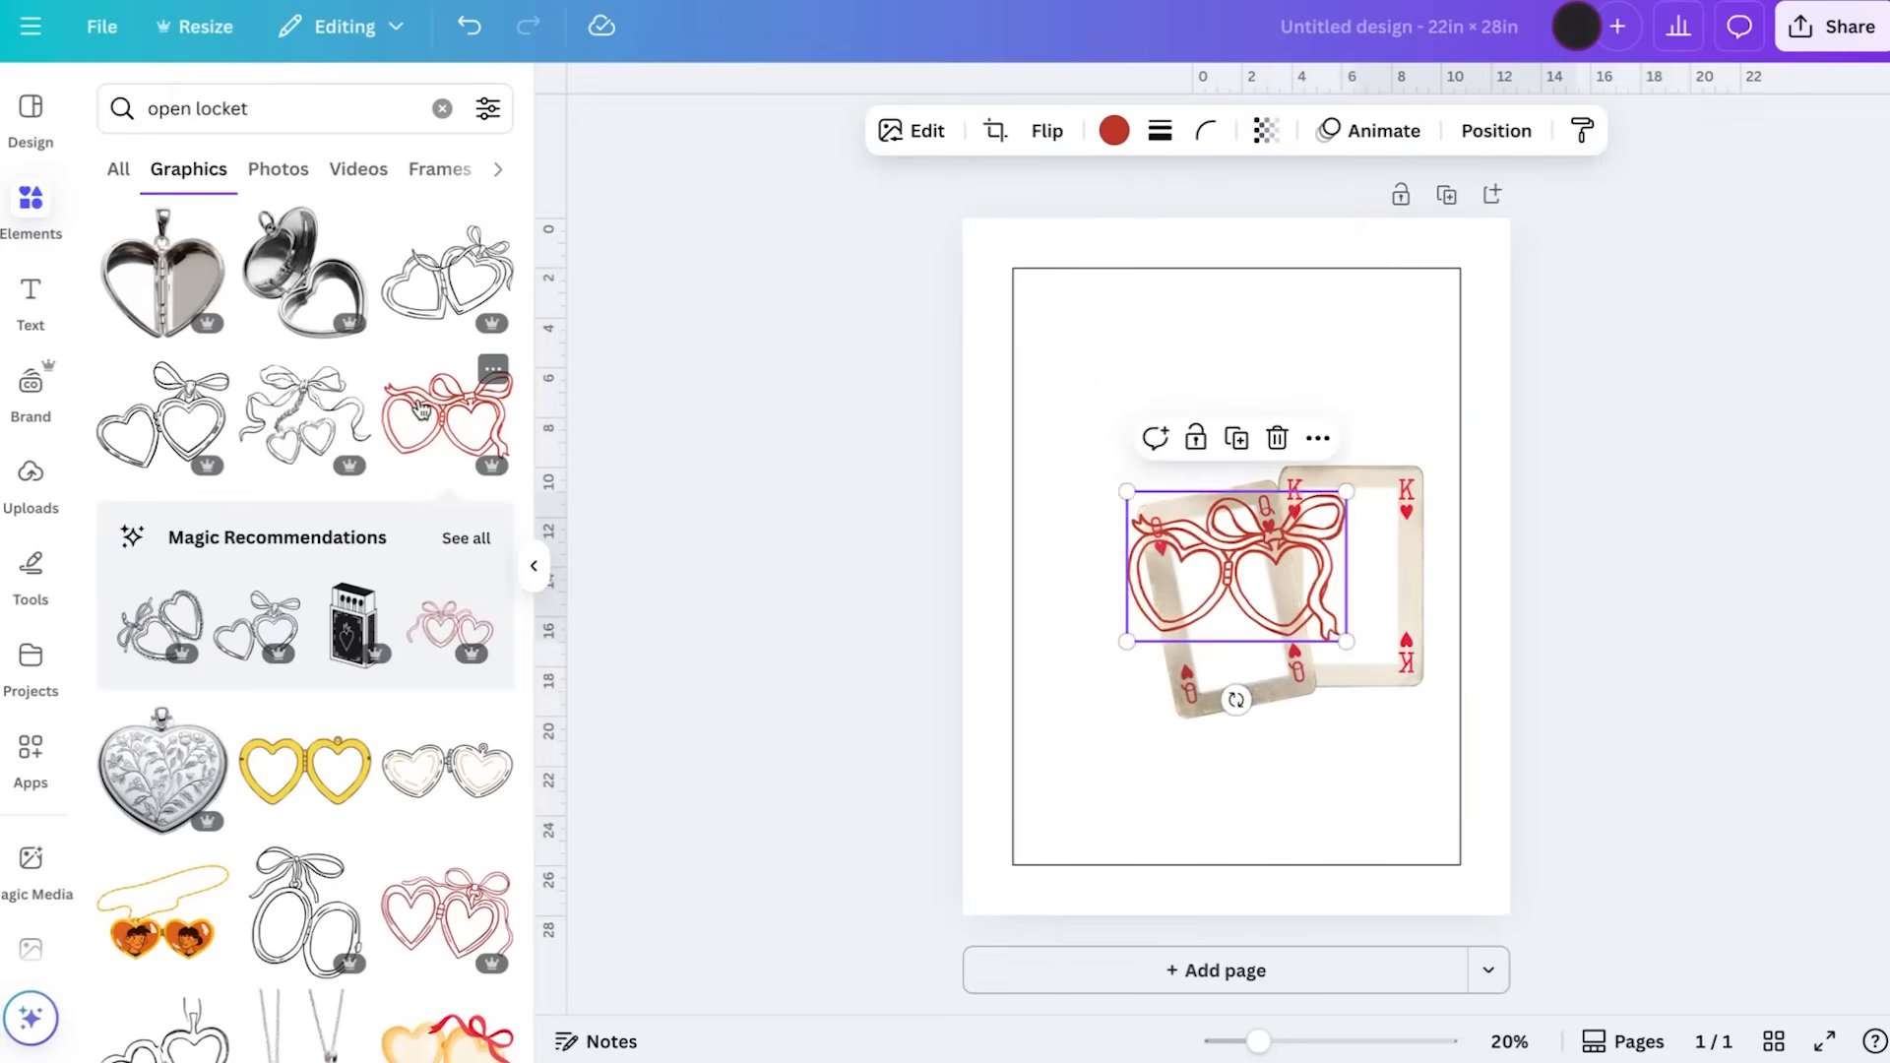
drag(1299, 594, 1390, 748)
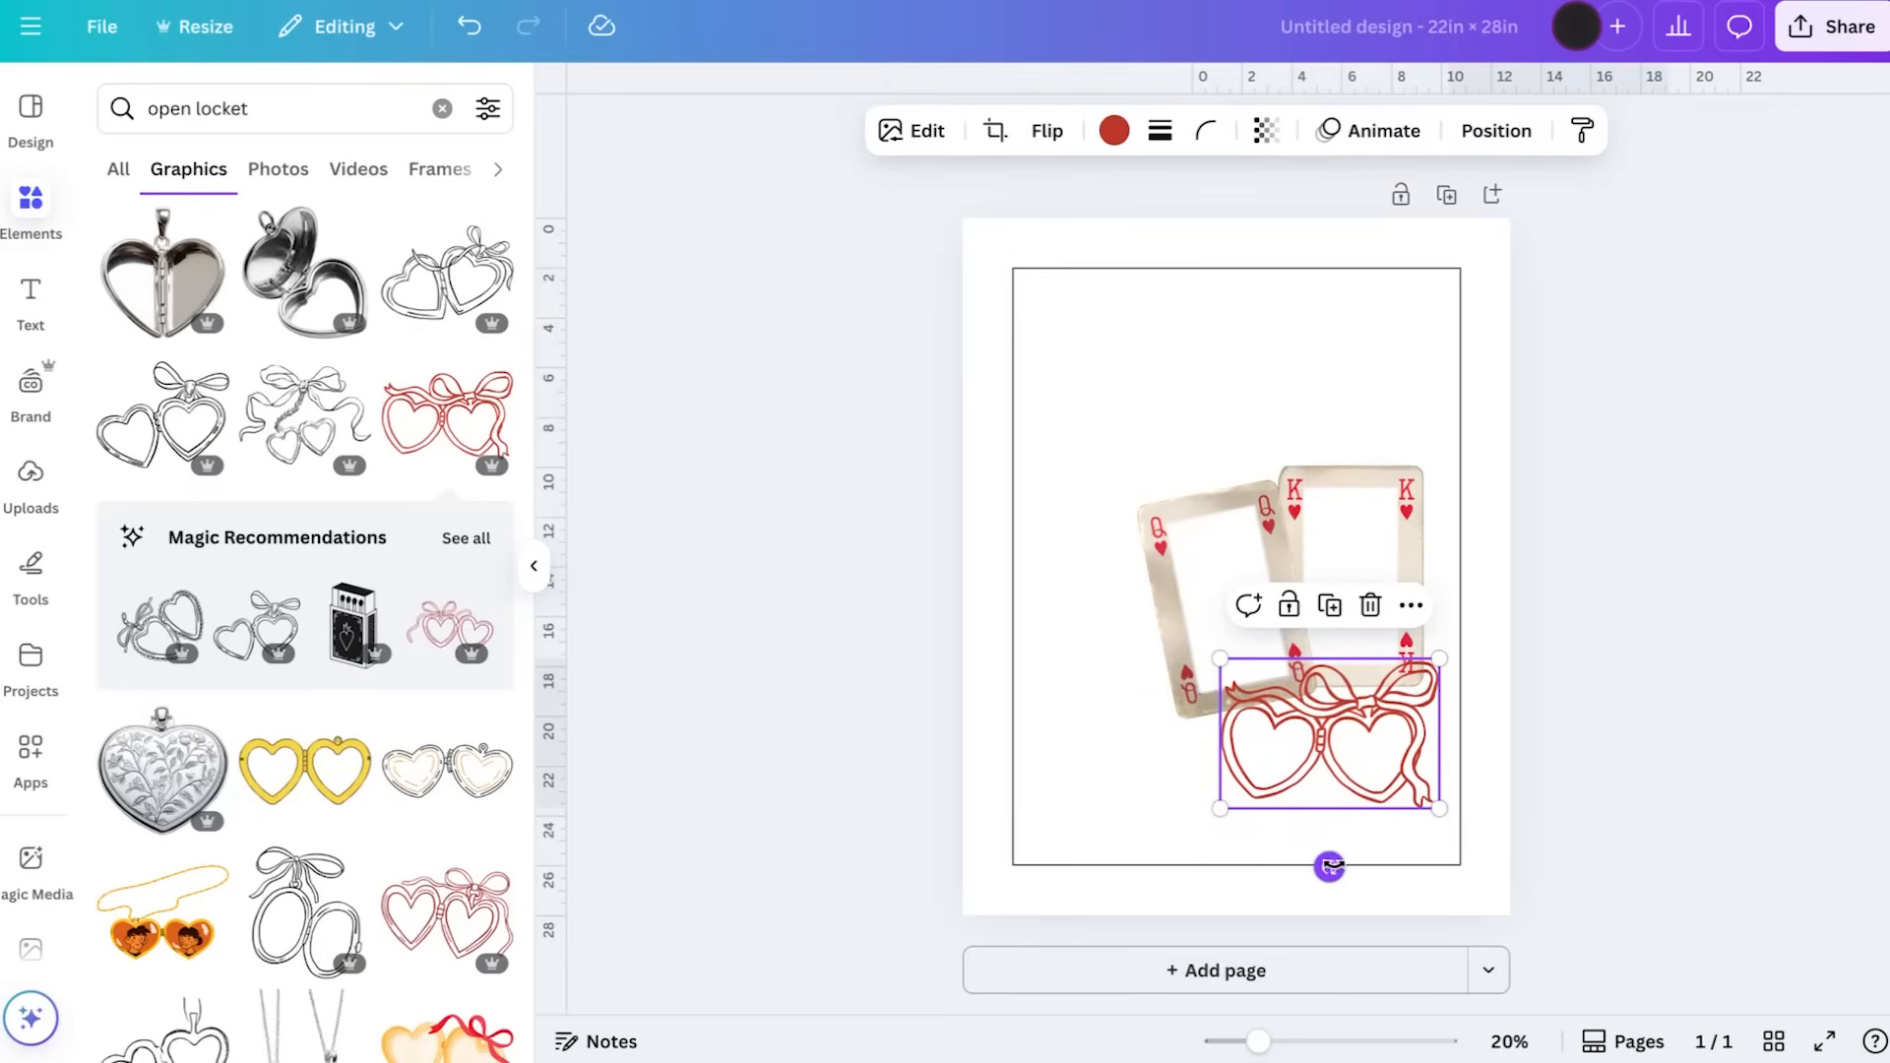
drag(1328, 867, 1286, 879)
drag(1411, 864, 1375, 823)
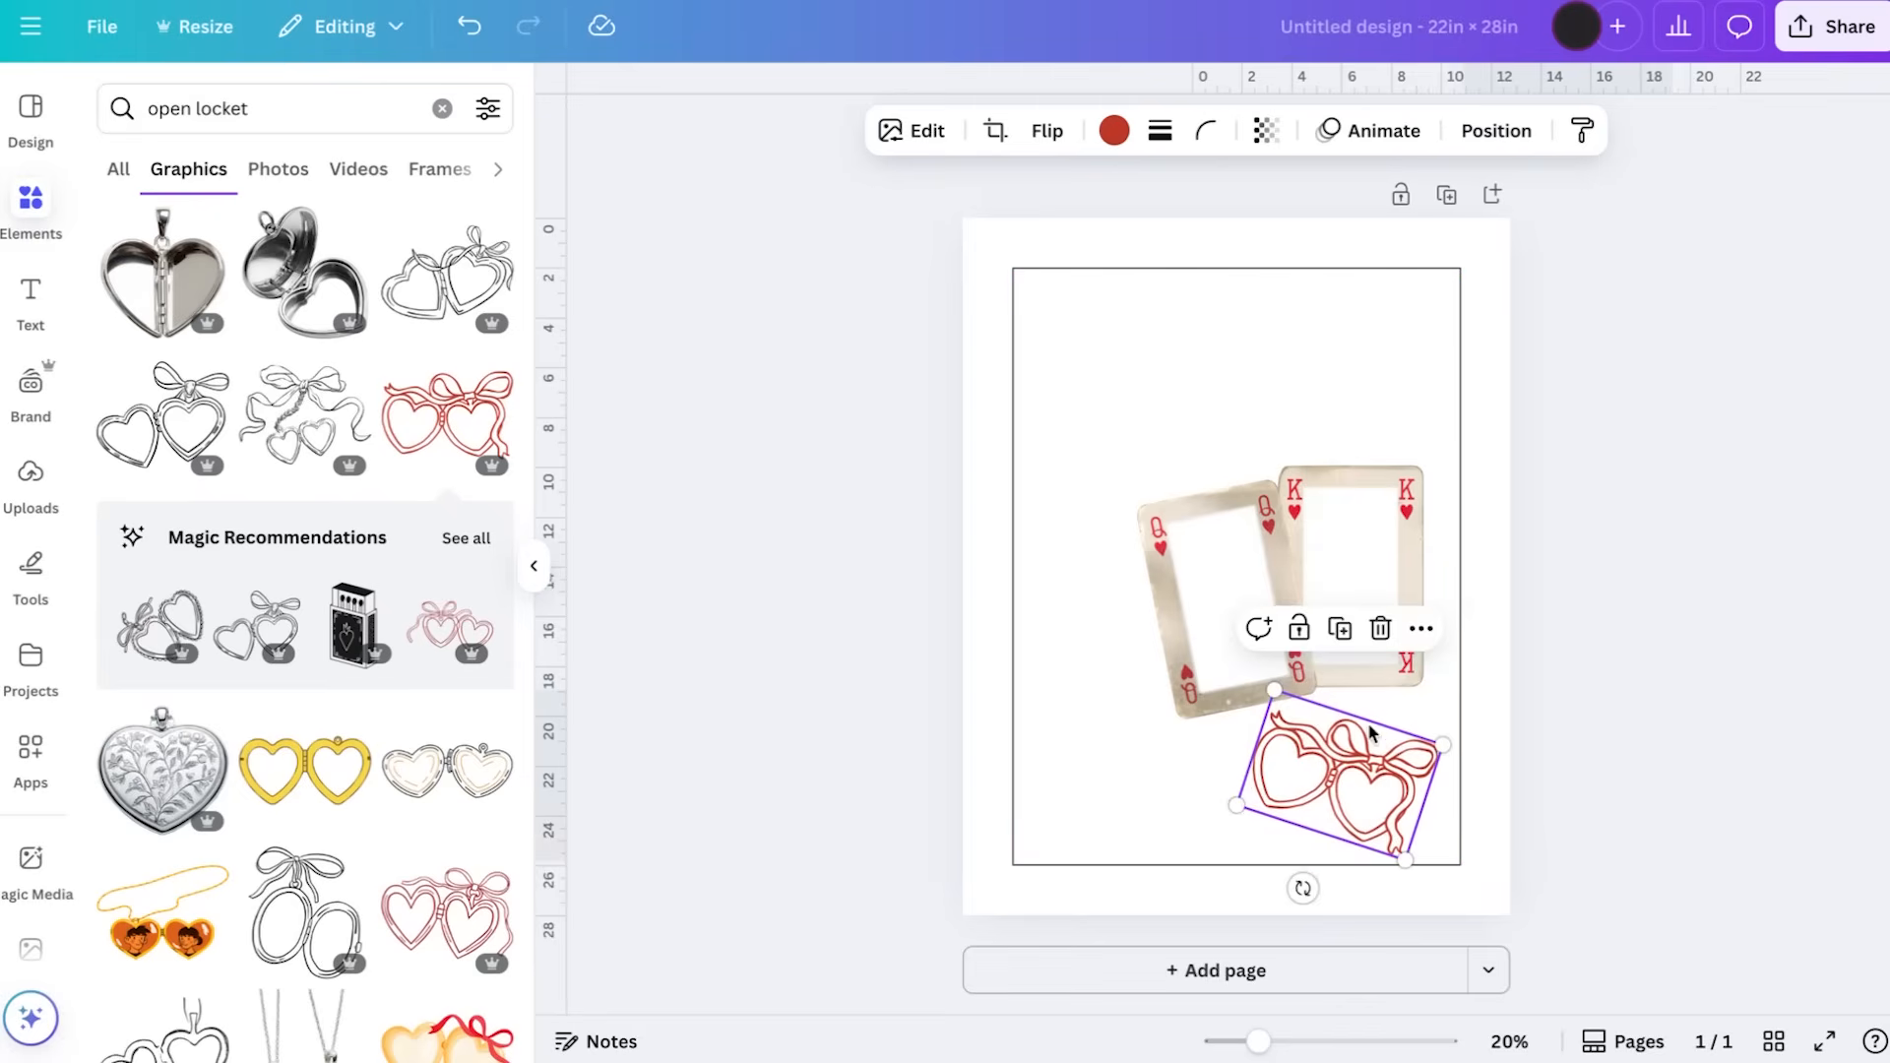
click(1701, 441)
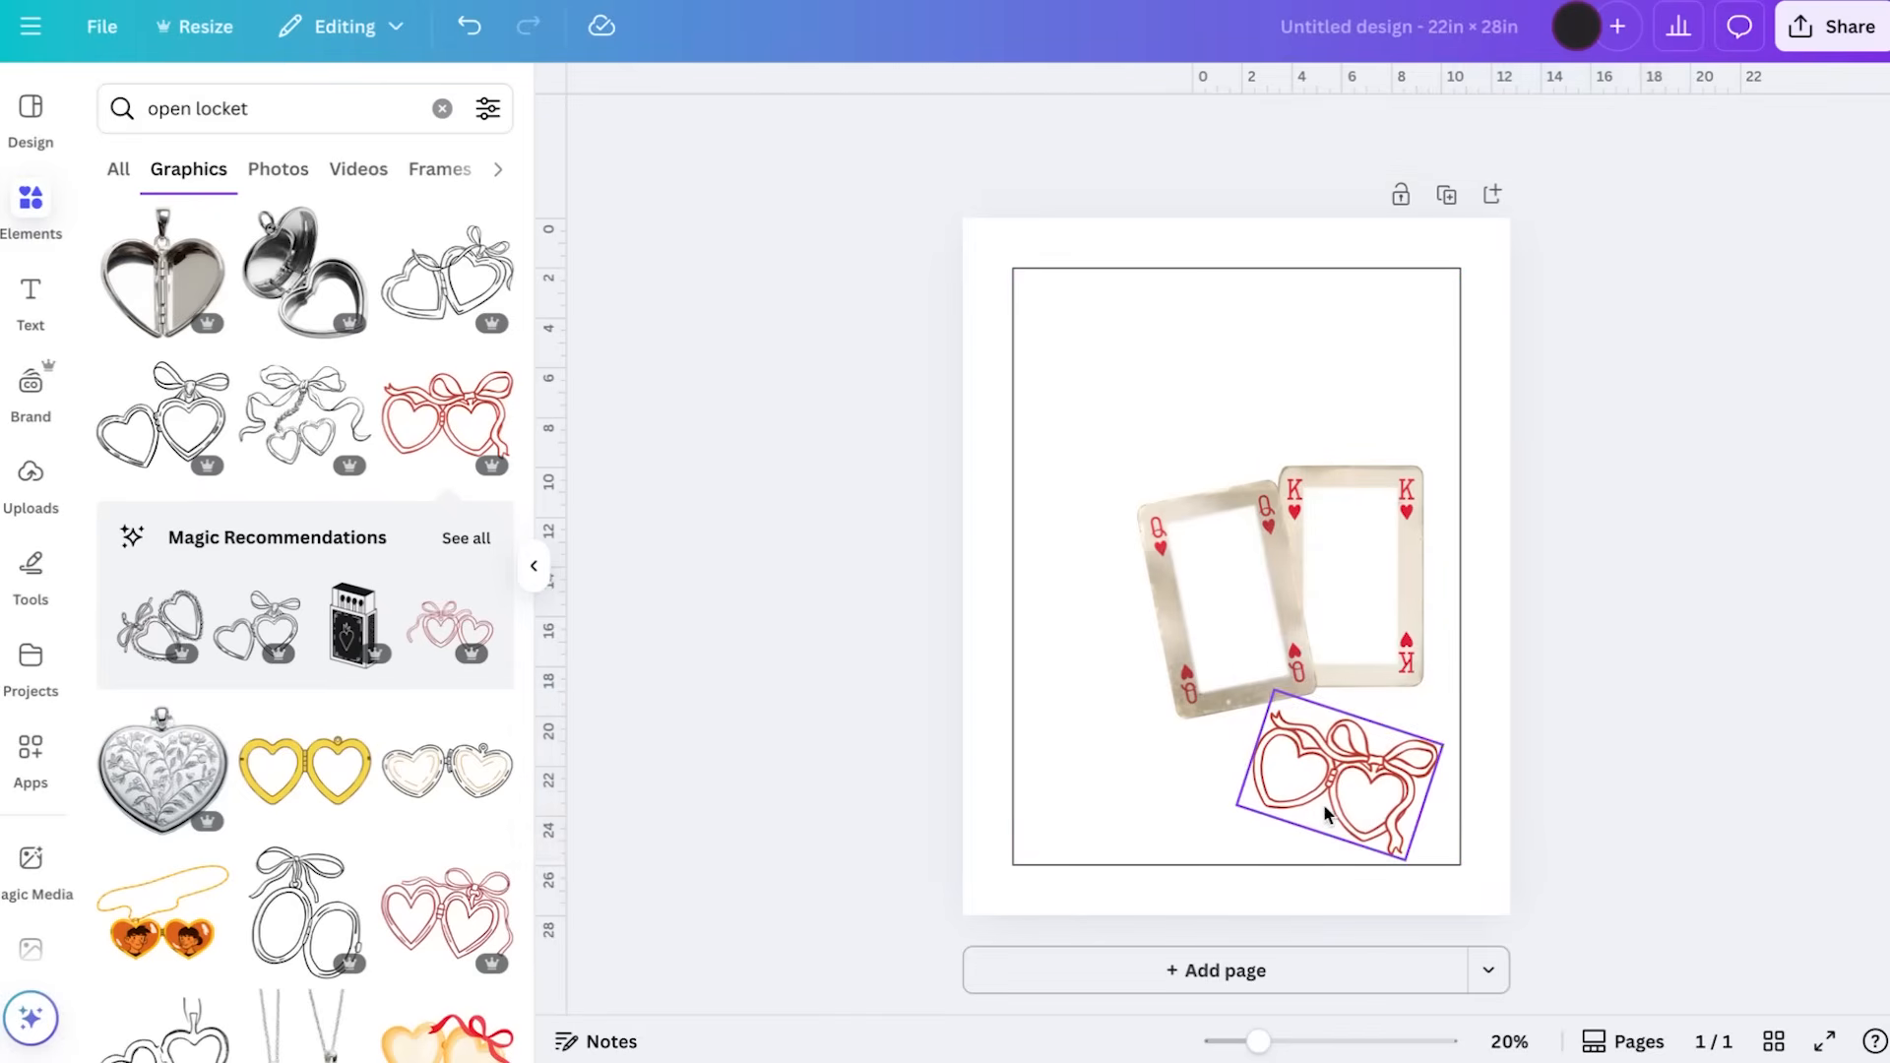
Look through the remaining open locket graphics and delete the red outlined double-heart locket from below the cards
scroll(350, 787, down, 5)
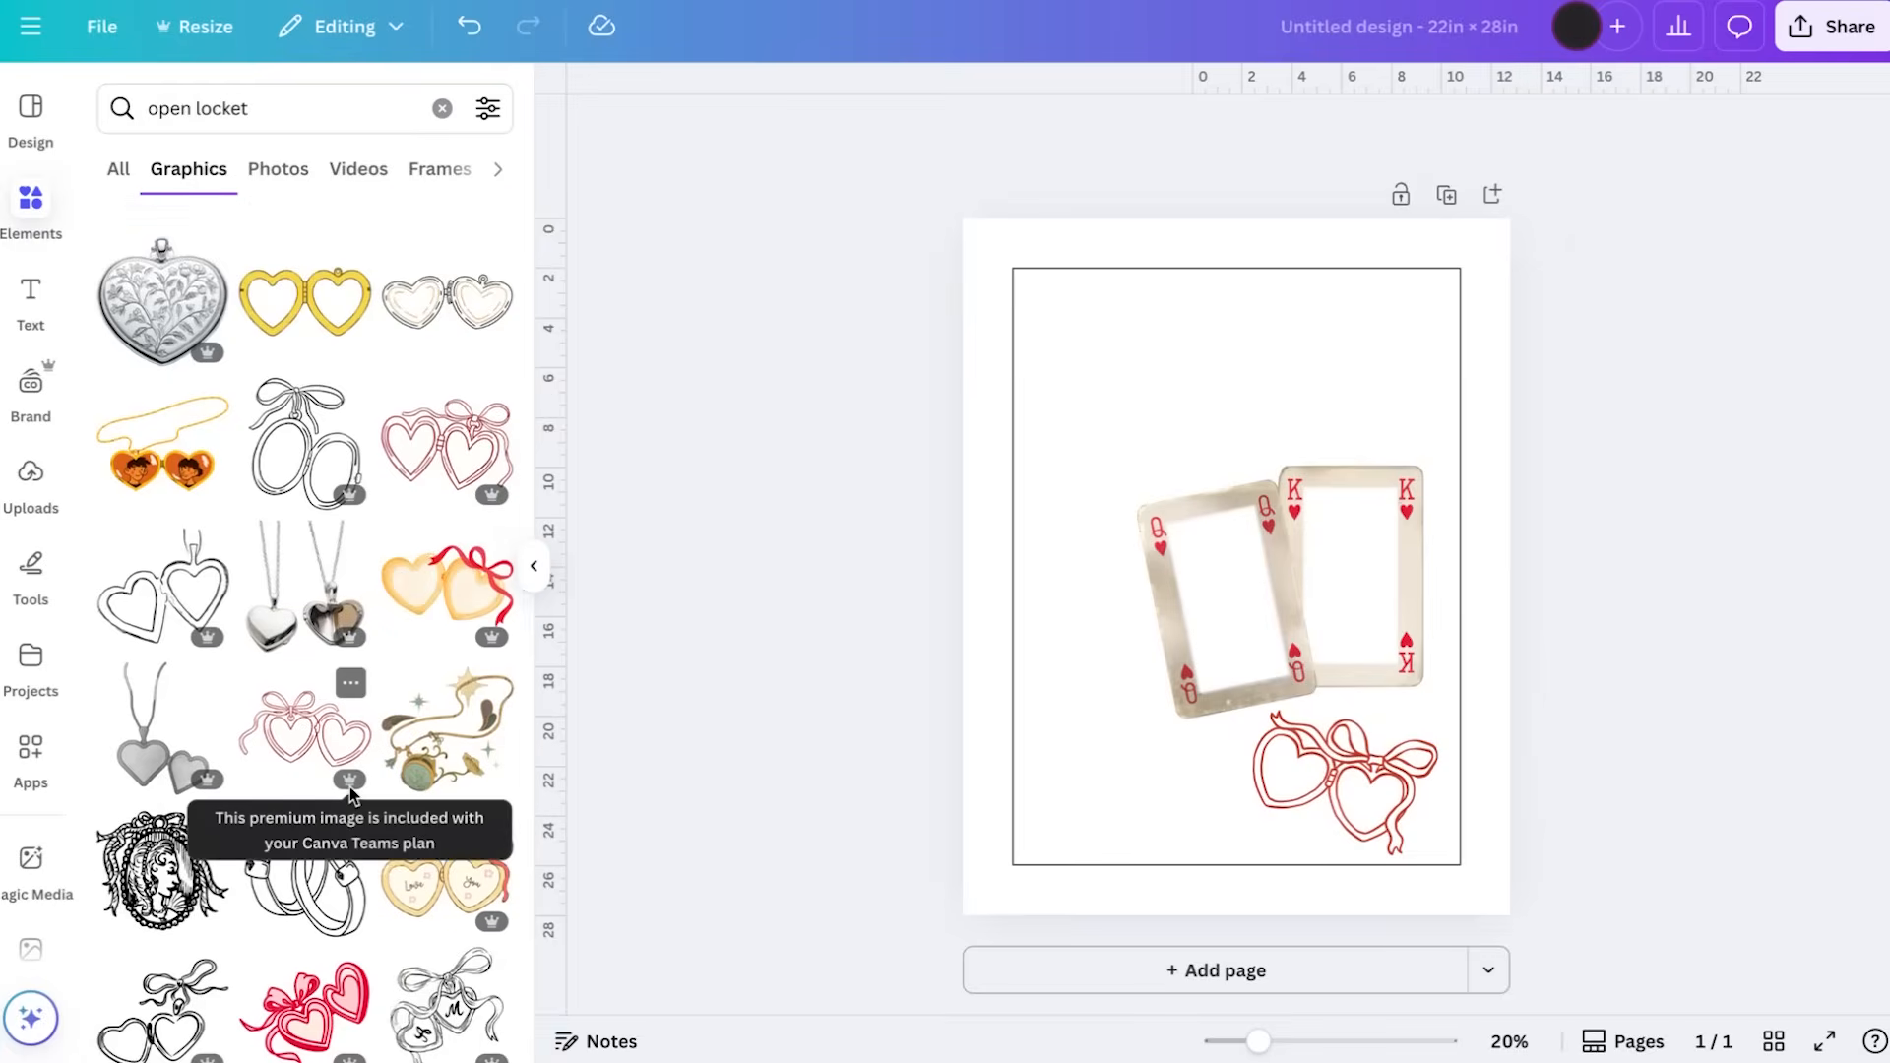
scroll(351, 787, down, 3)
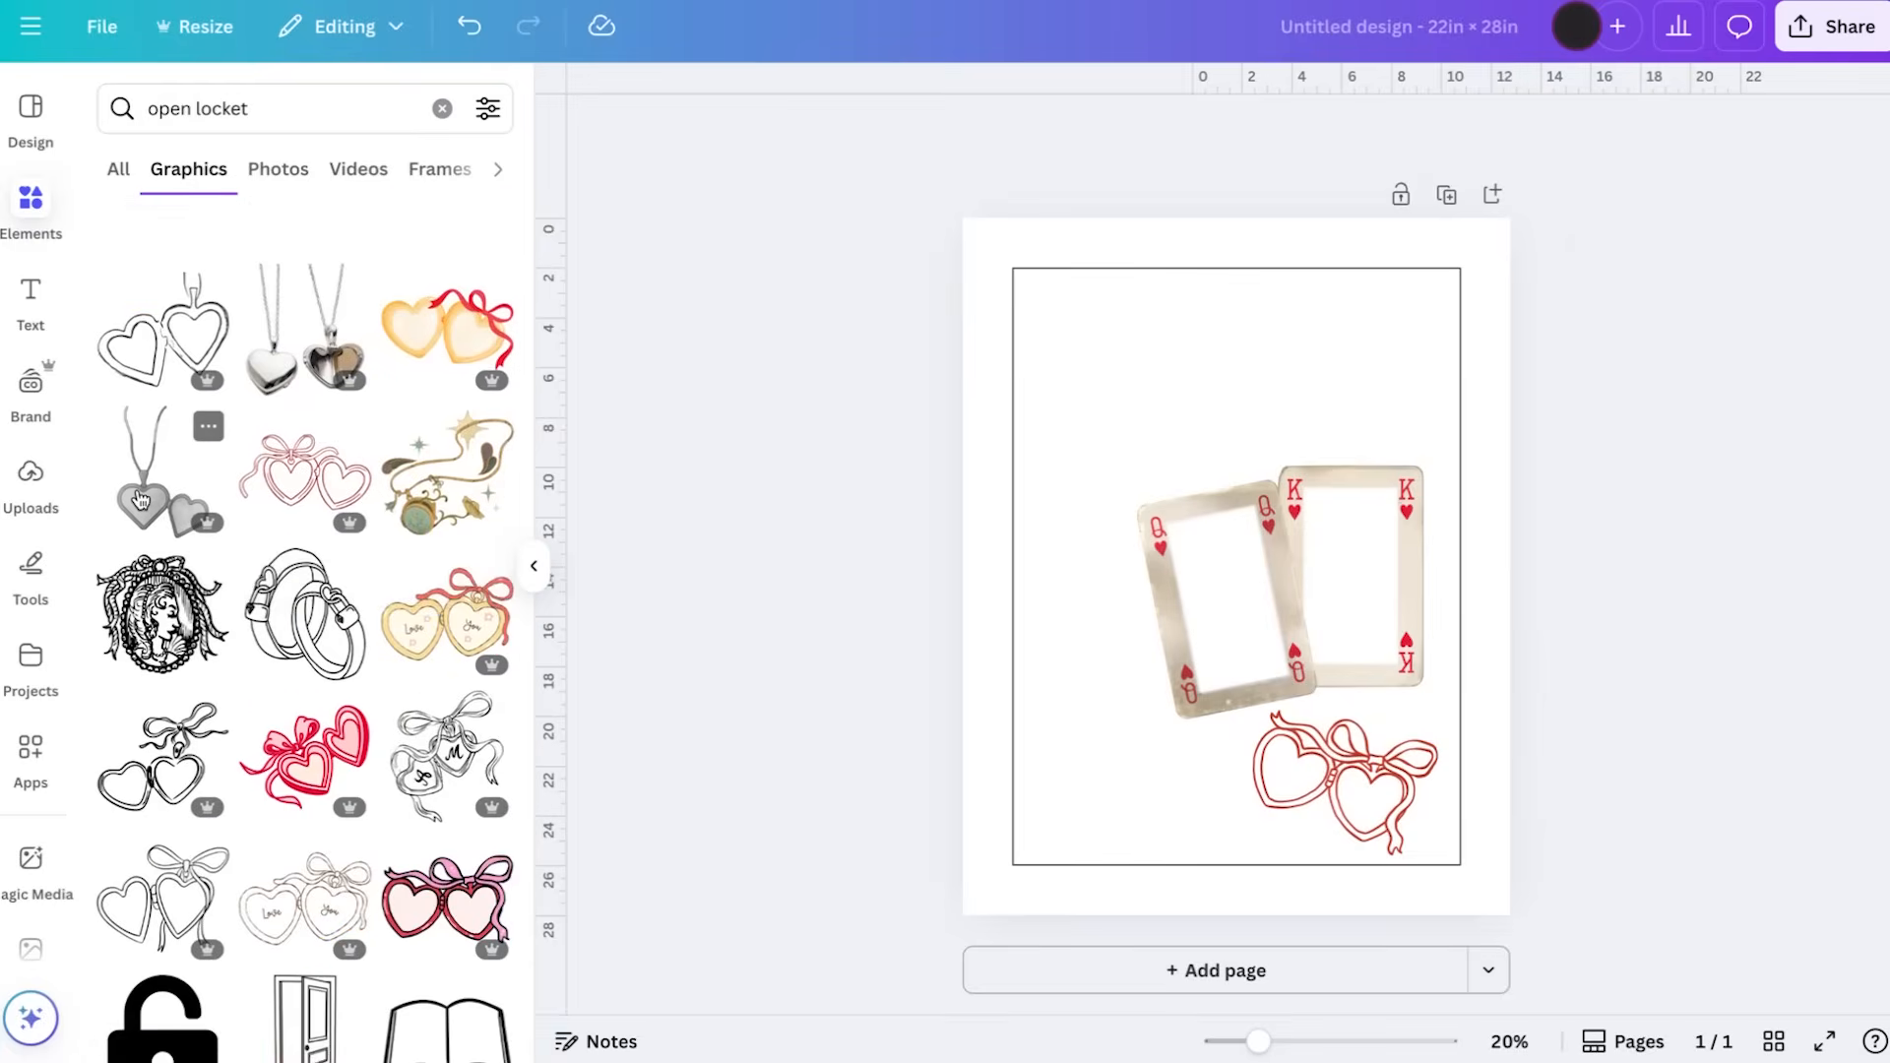
scroll(433, 777, down, 6)
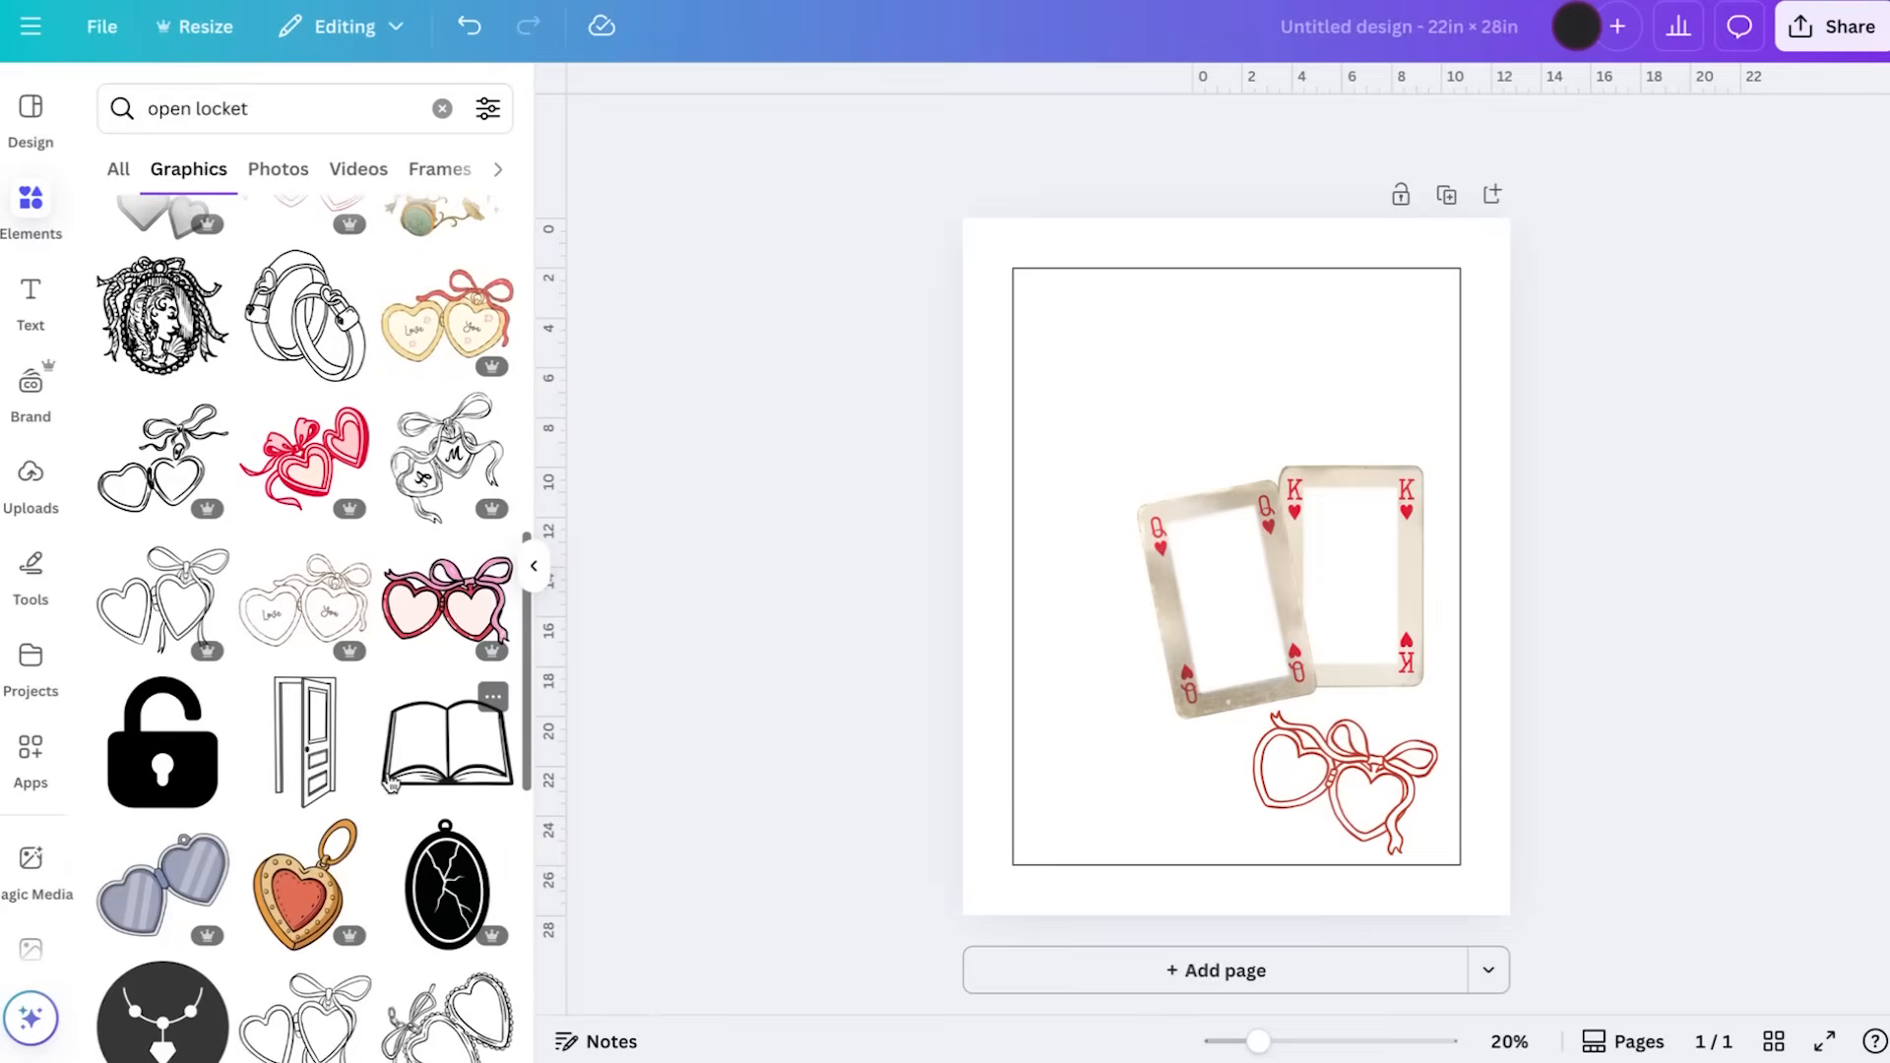
scroll(391, 783, up, 8)
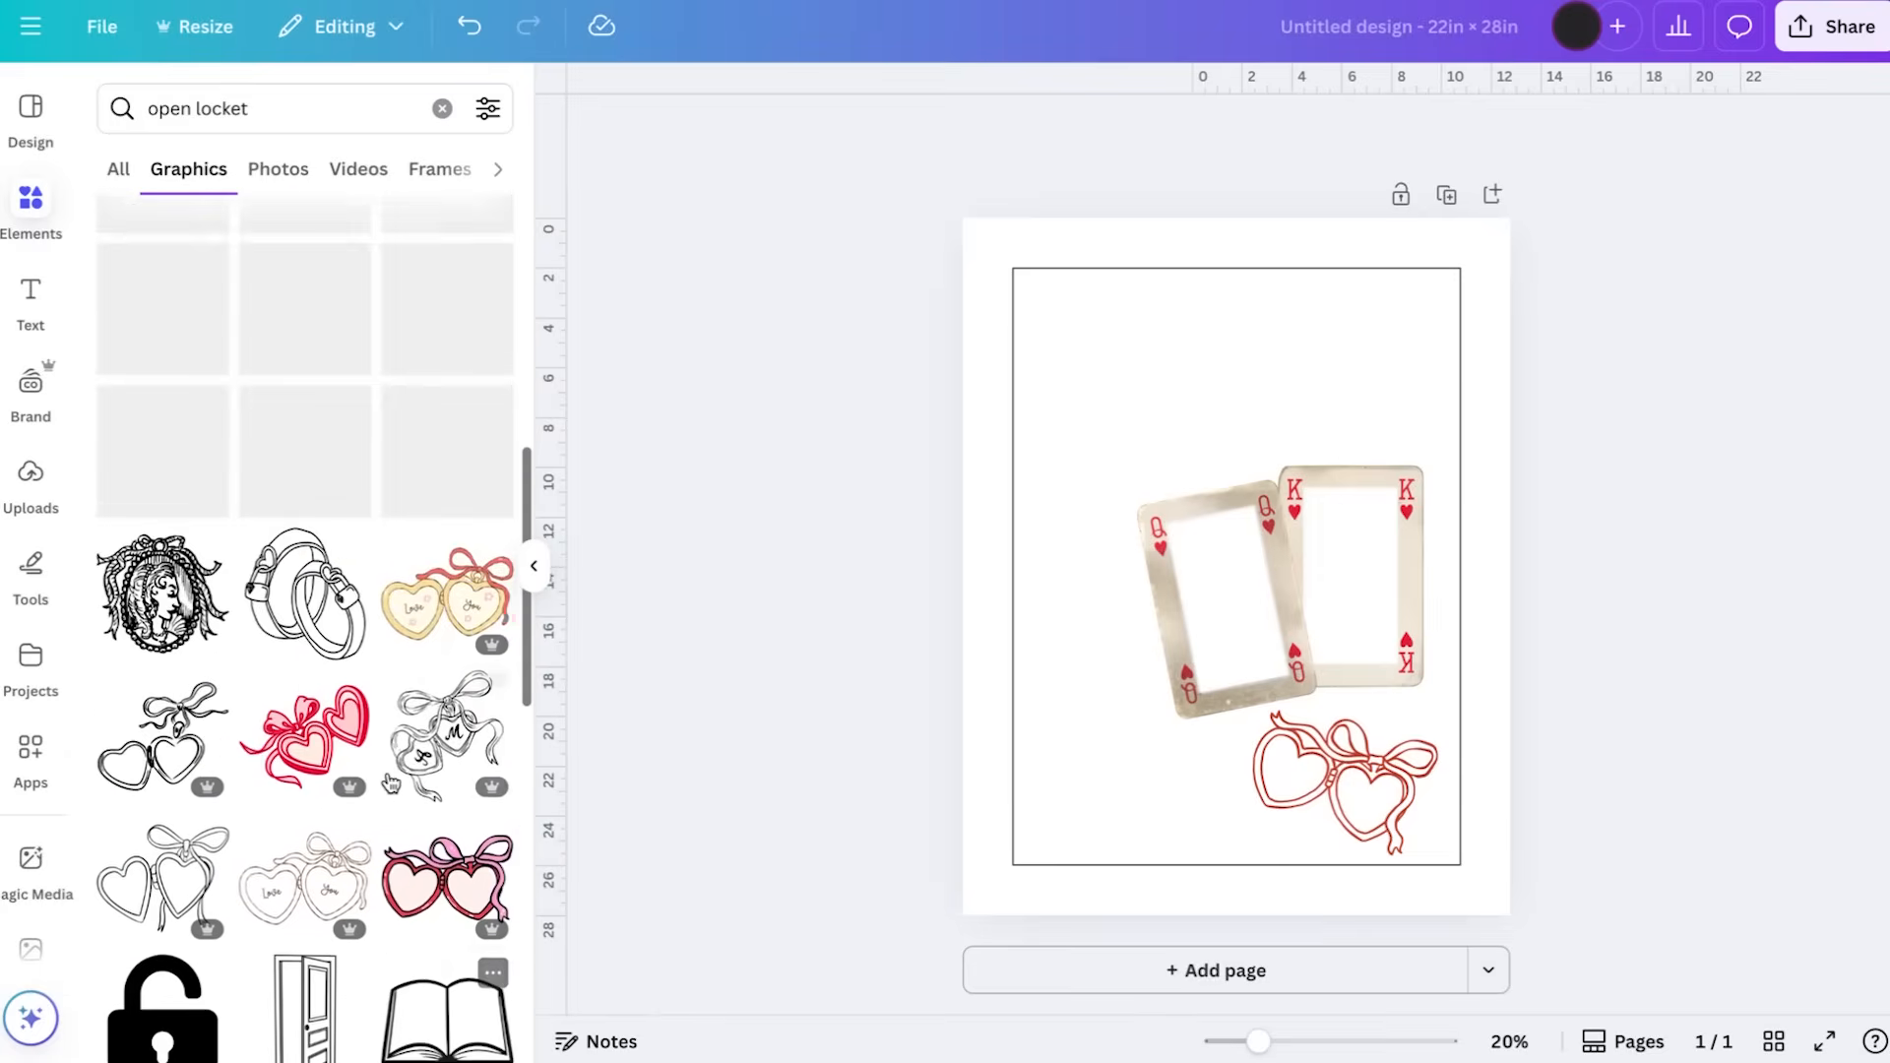
click(1343, 778)
key(Delete)
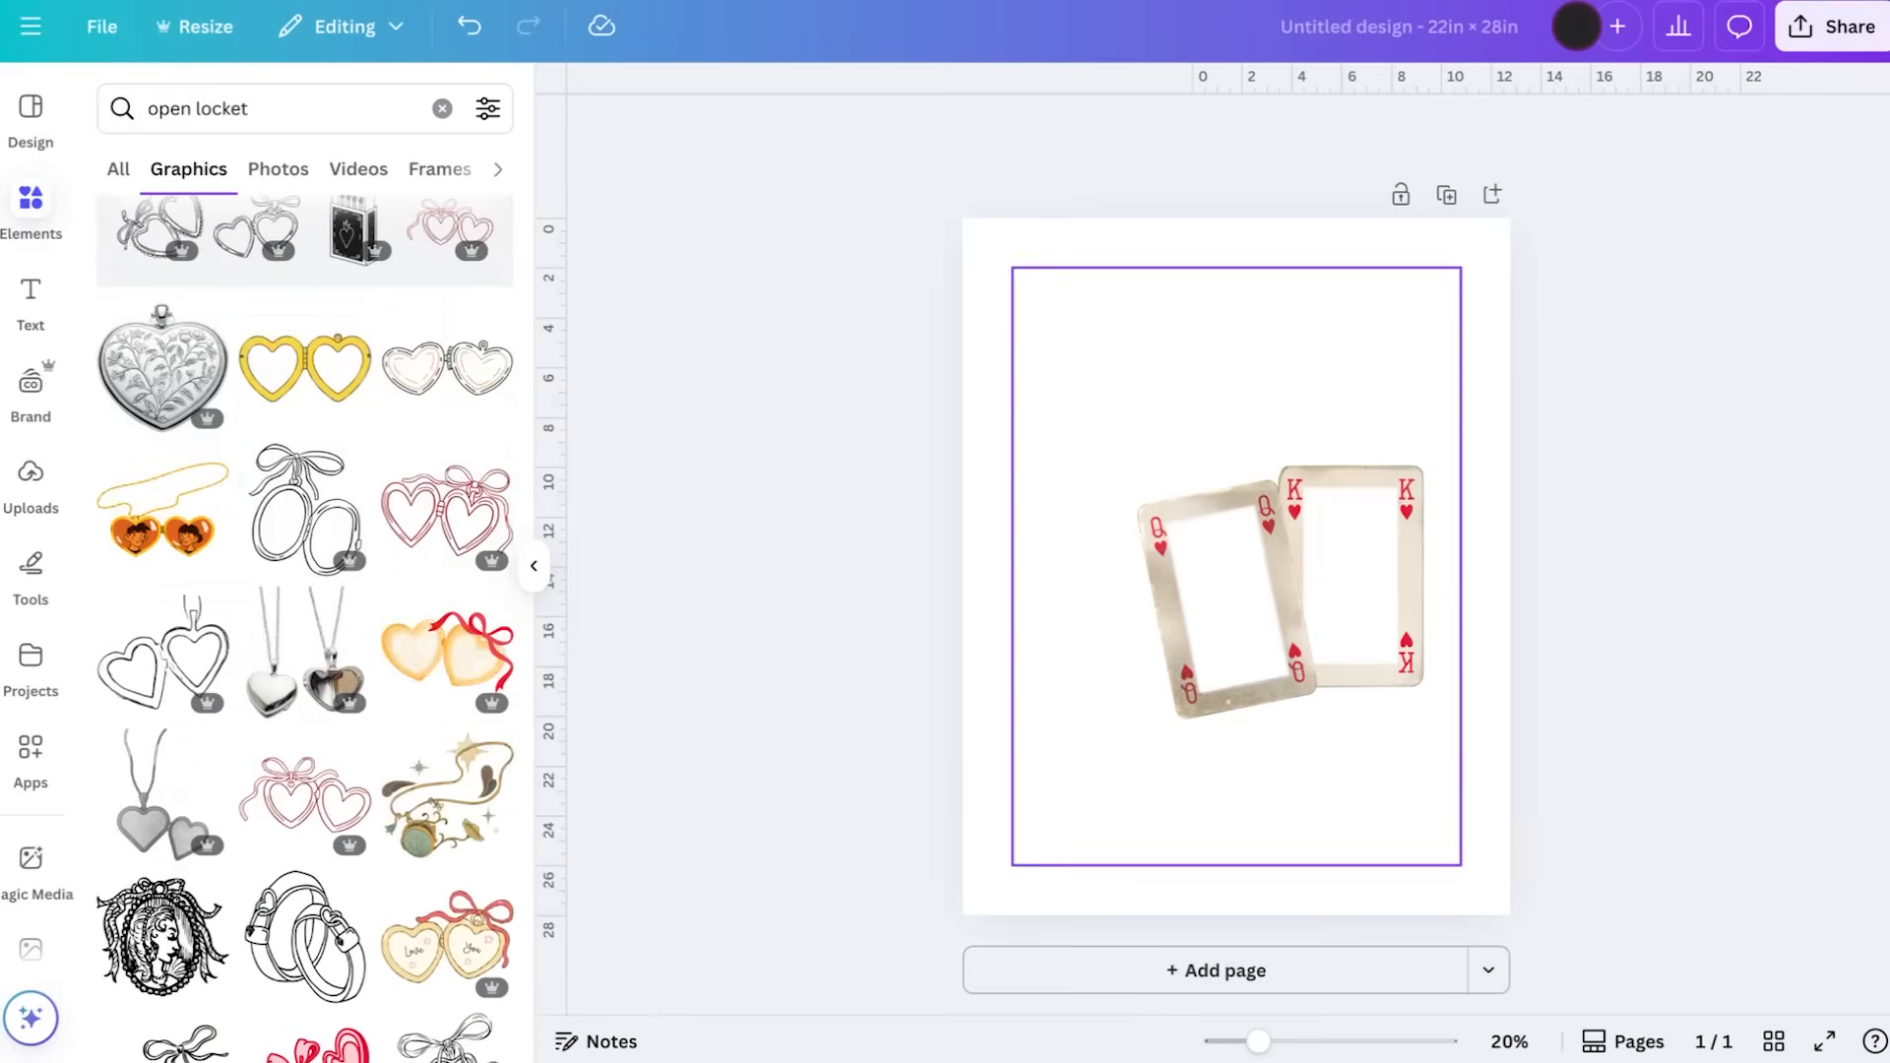
Return to all result types for "open locket" and add the silver open heart locket graphic with its hinge in the middle
scroll(143, 428, up, 2)
scroll(142, 428, up, 3)
click(117, 175)
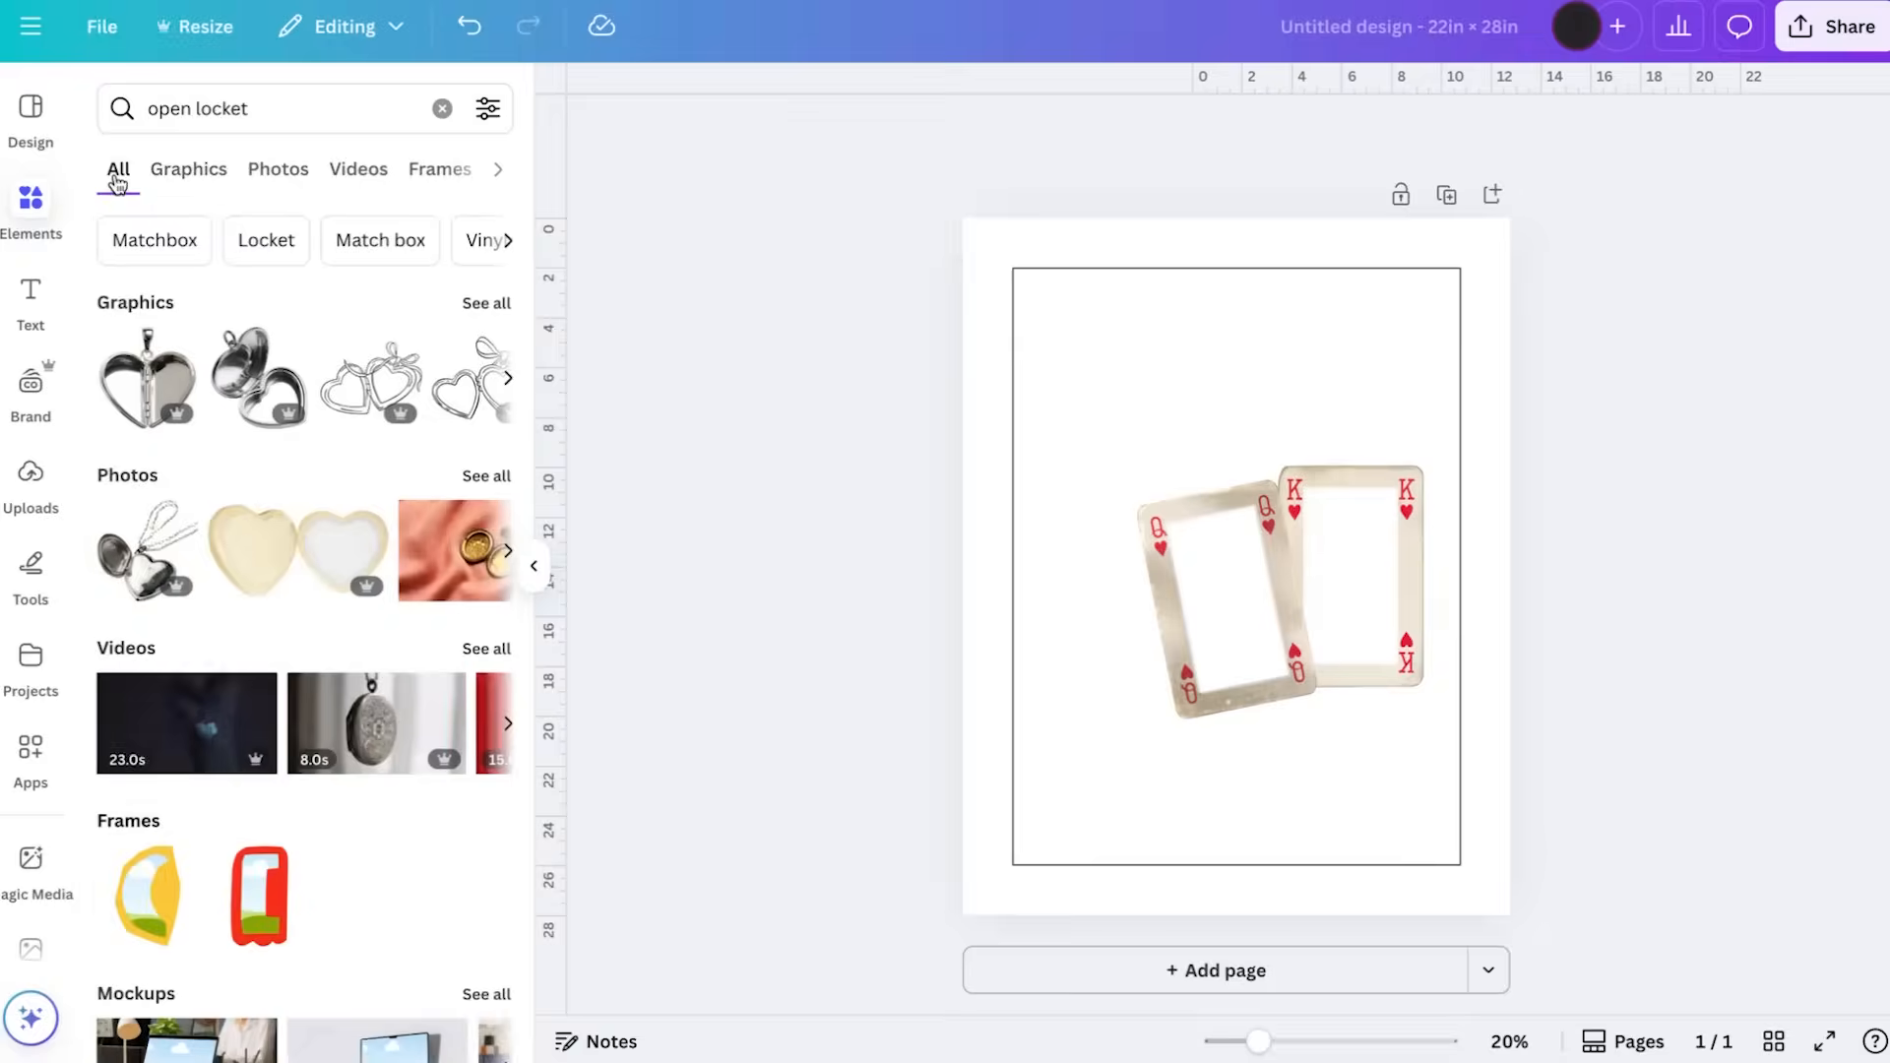
click(138, 389)
drag(1212, 568, 1218, 662)
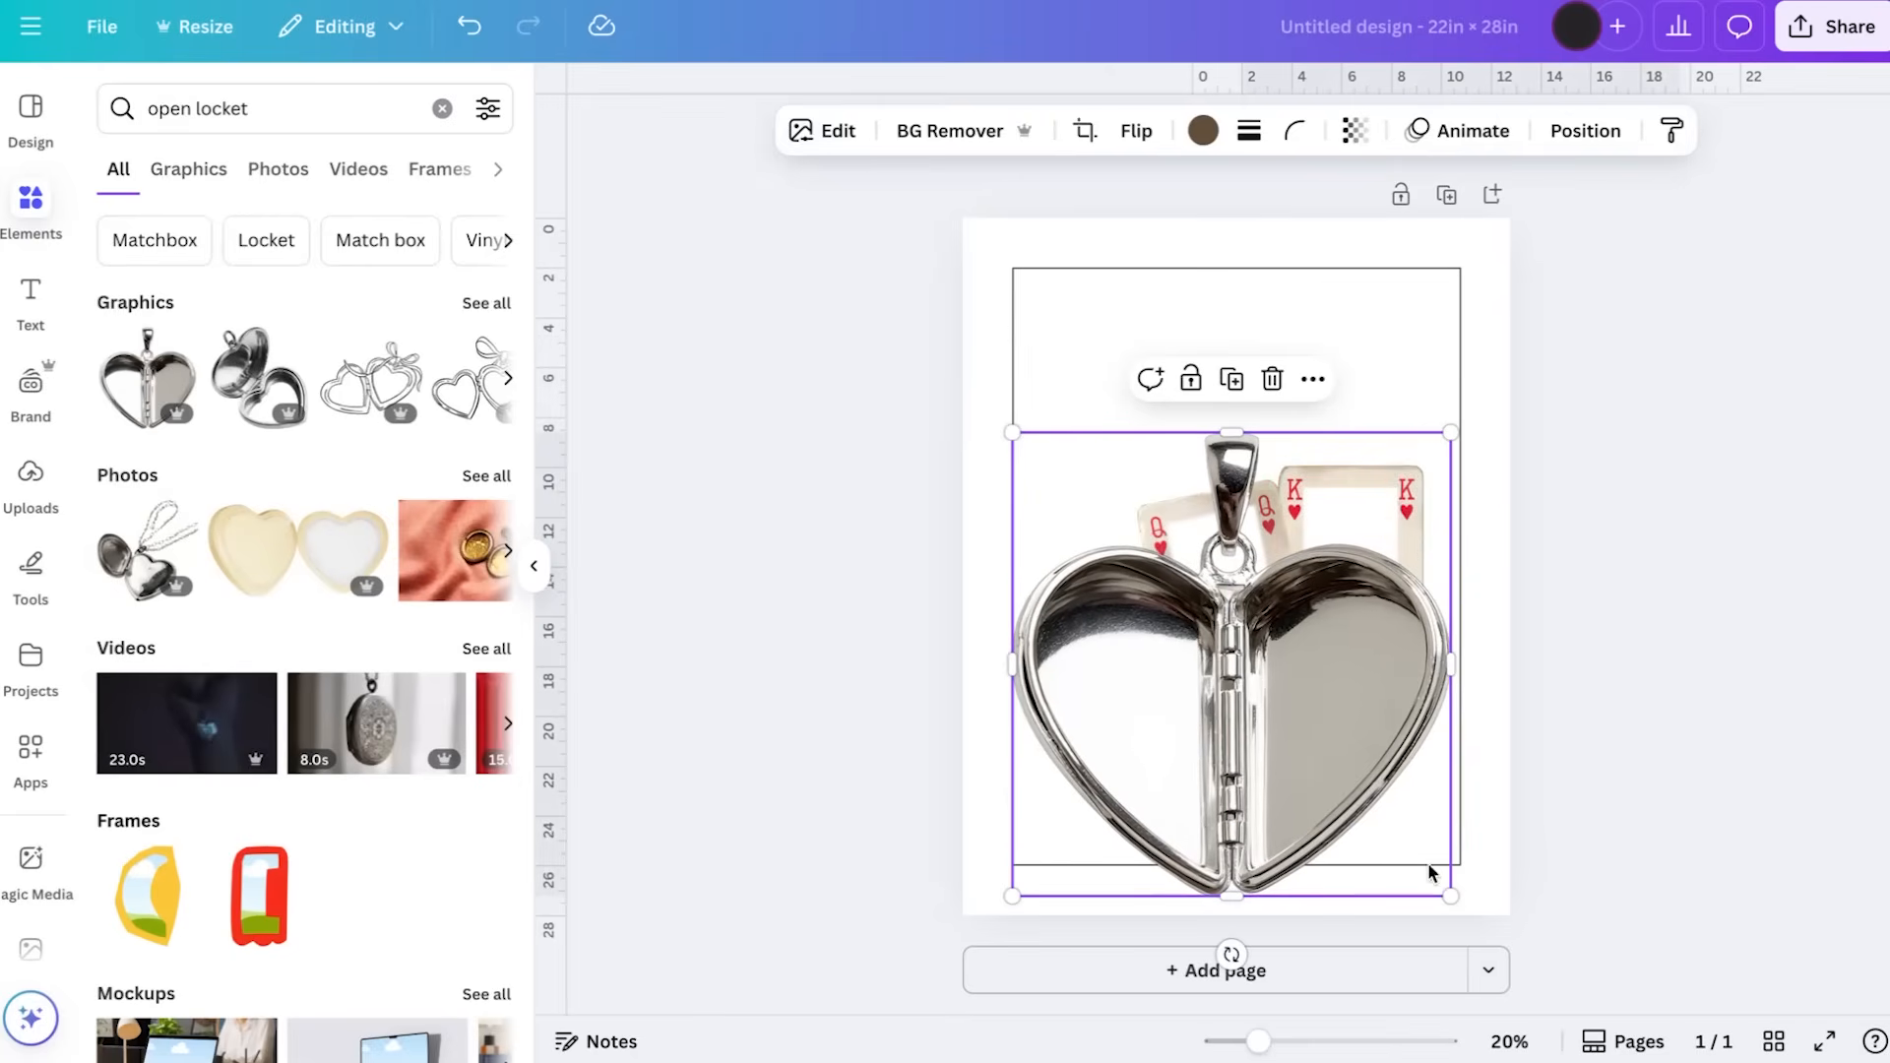
Shrink the silver heart locket, tilt it clockwise and place it just below the king card inside the outline
drag(1452, 898, 1273, 709)
drag(1175, 620, 1383, 797)
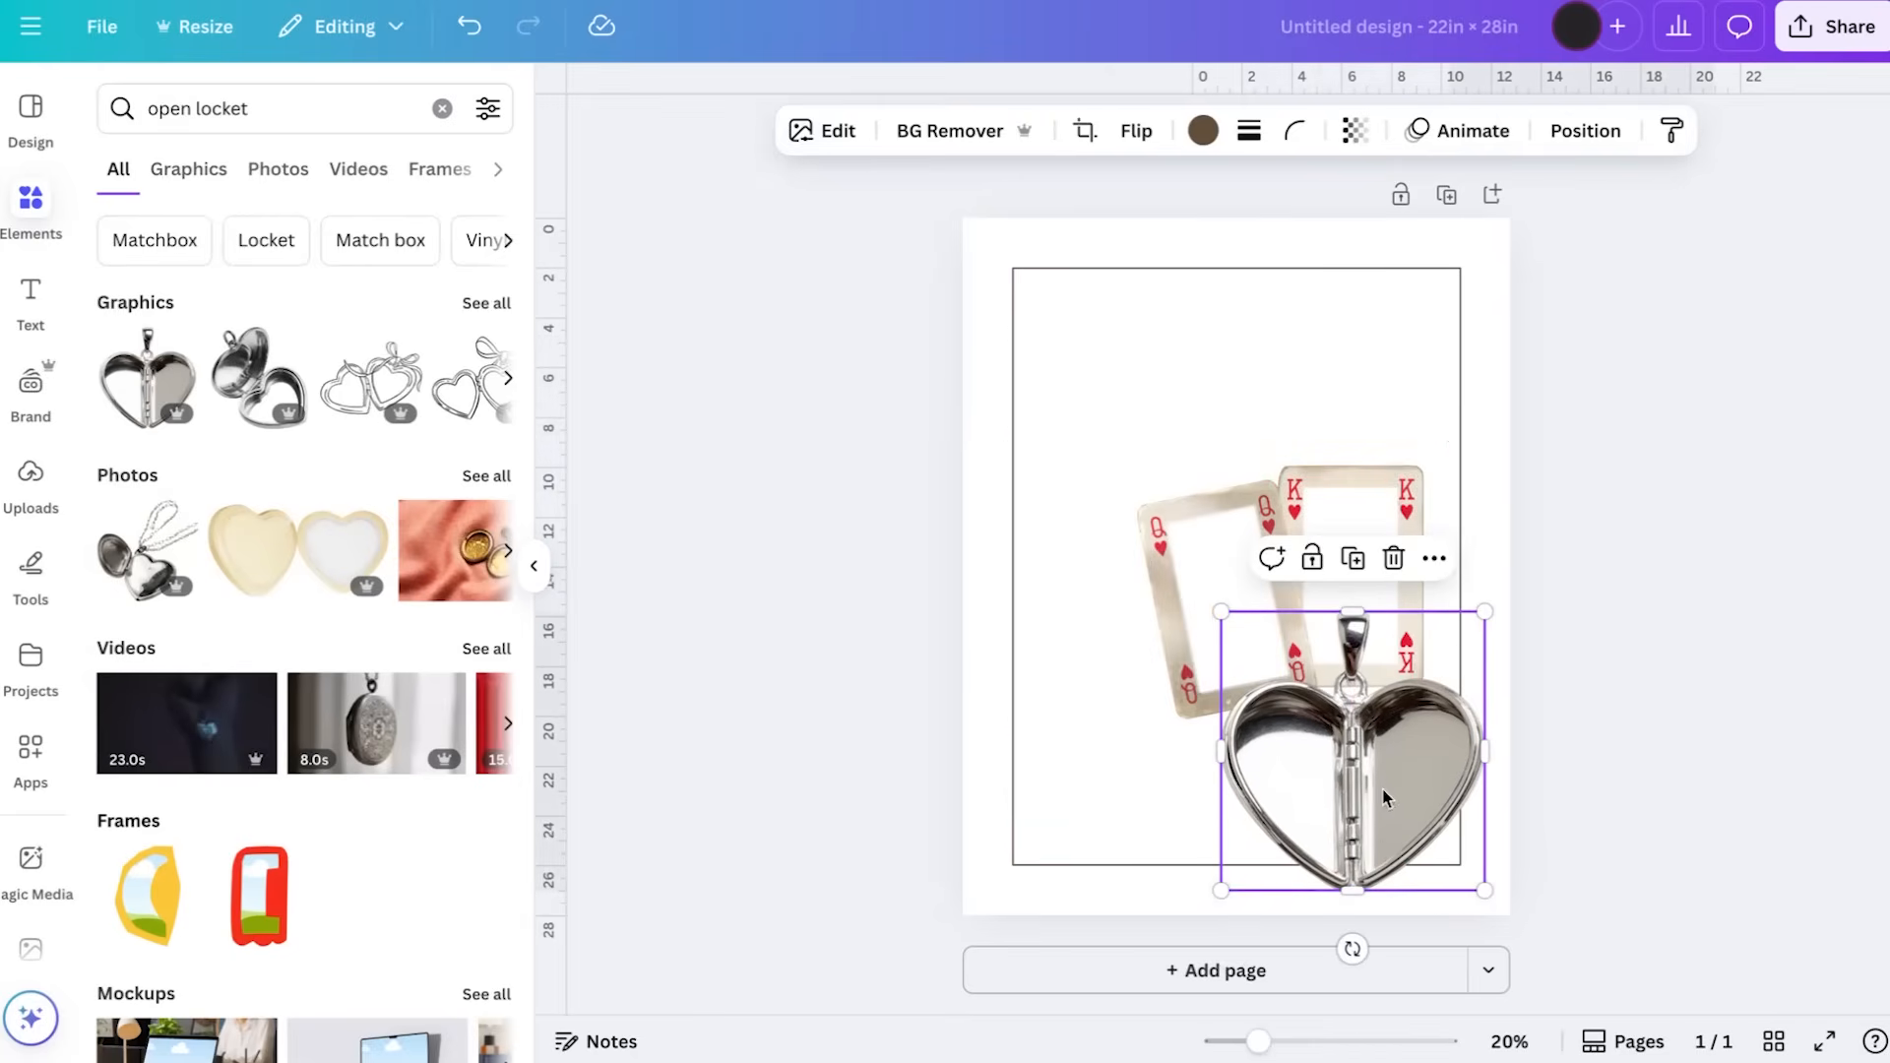
drag(1350, 945, 1244, 915)
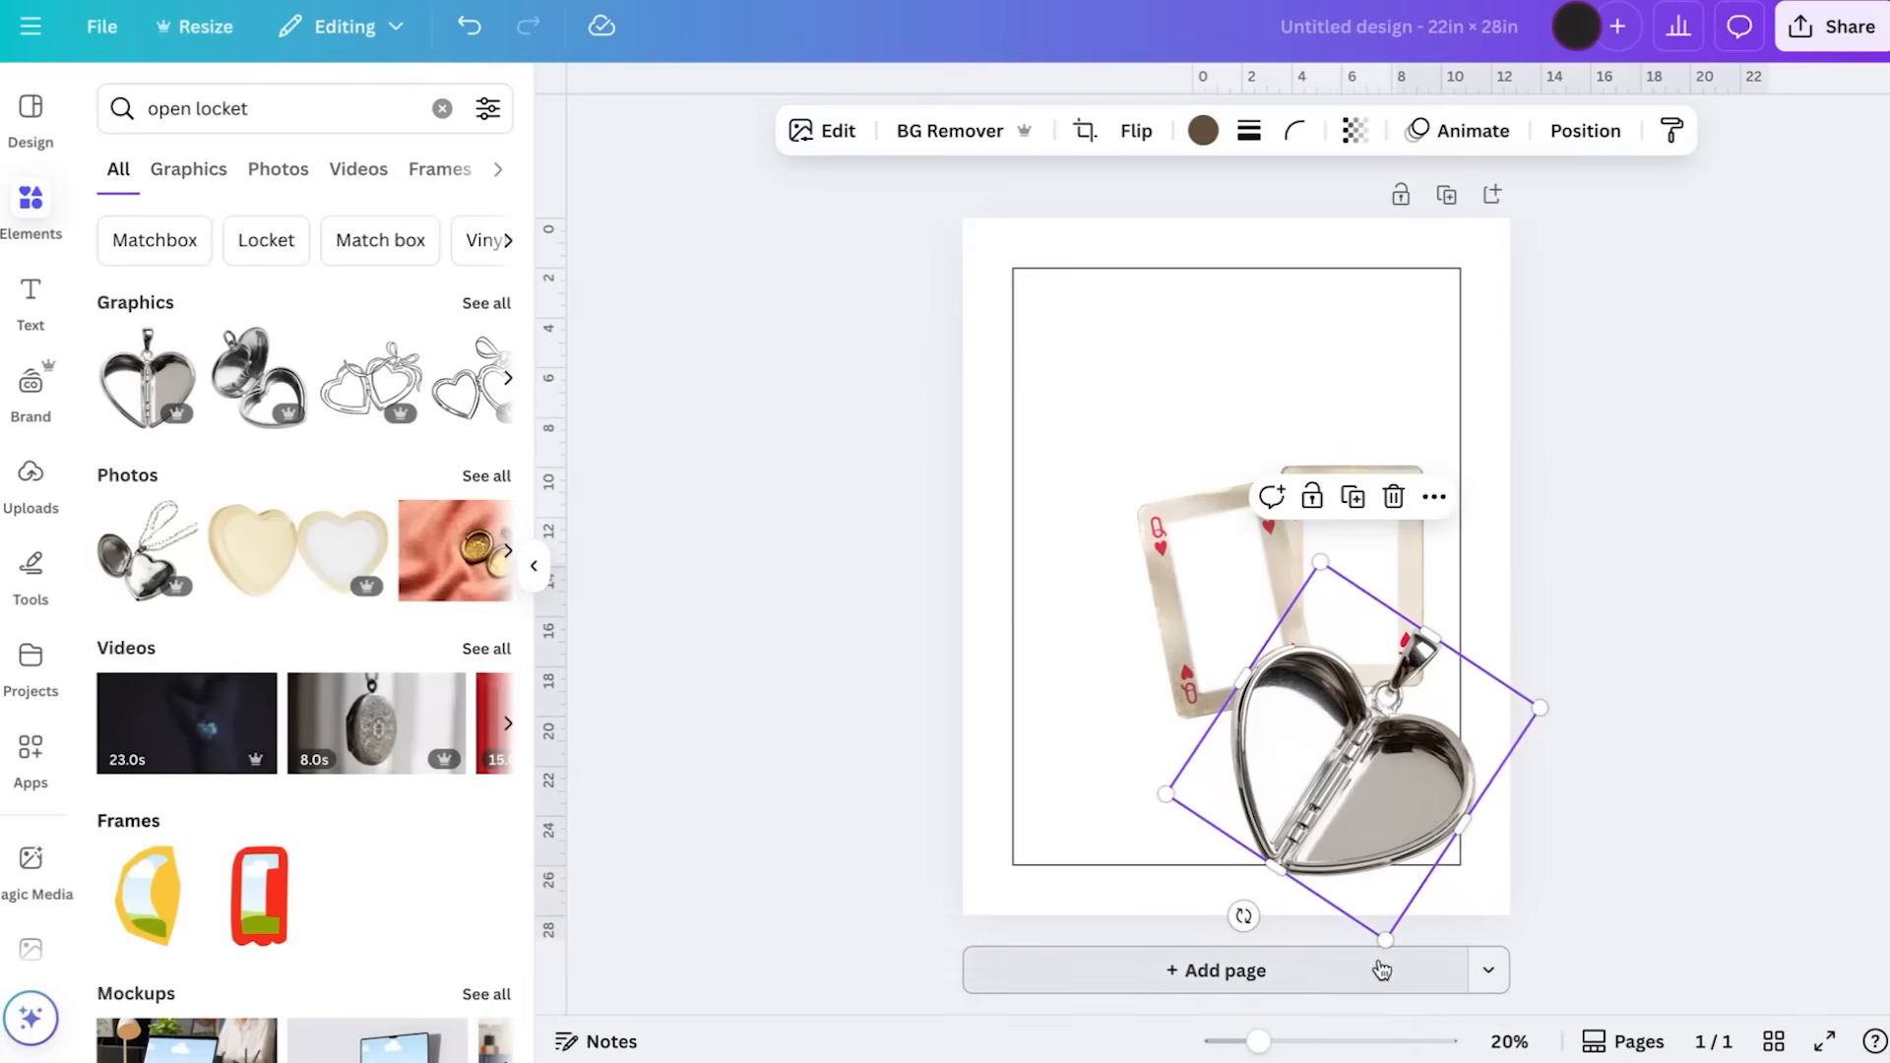
drag(1385, 942, 1364, 811)
drag(1339, 723, 1350, 799)
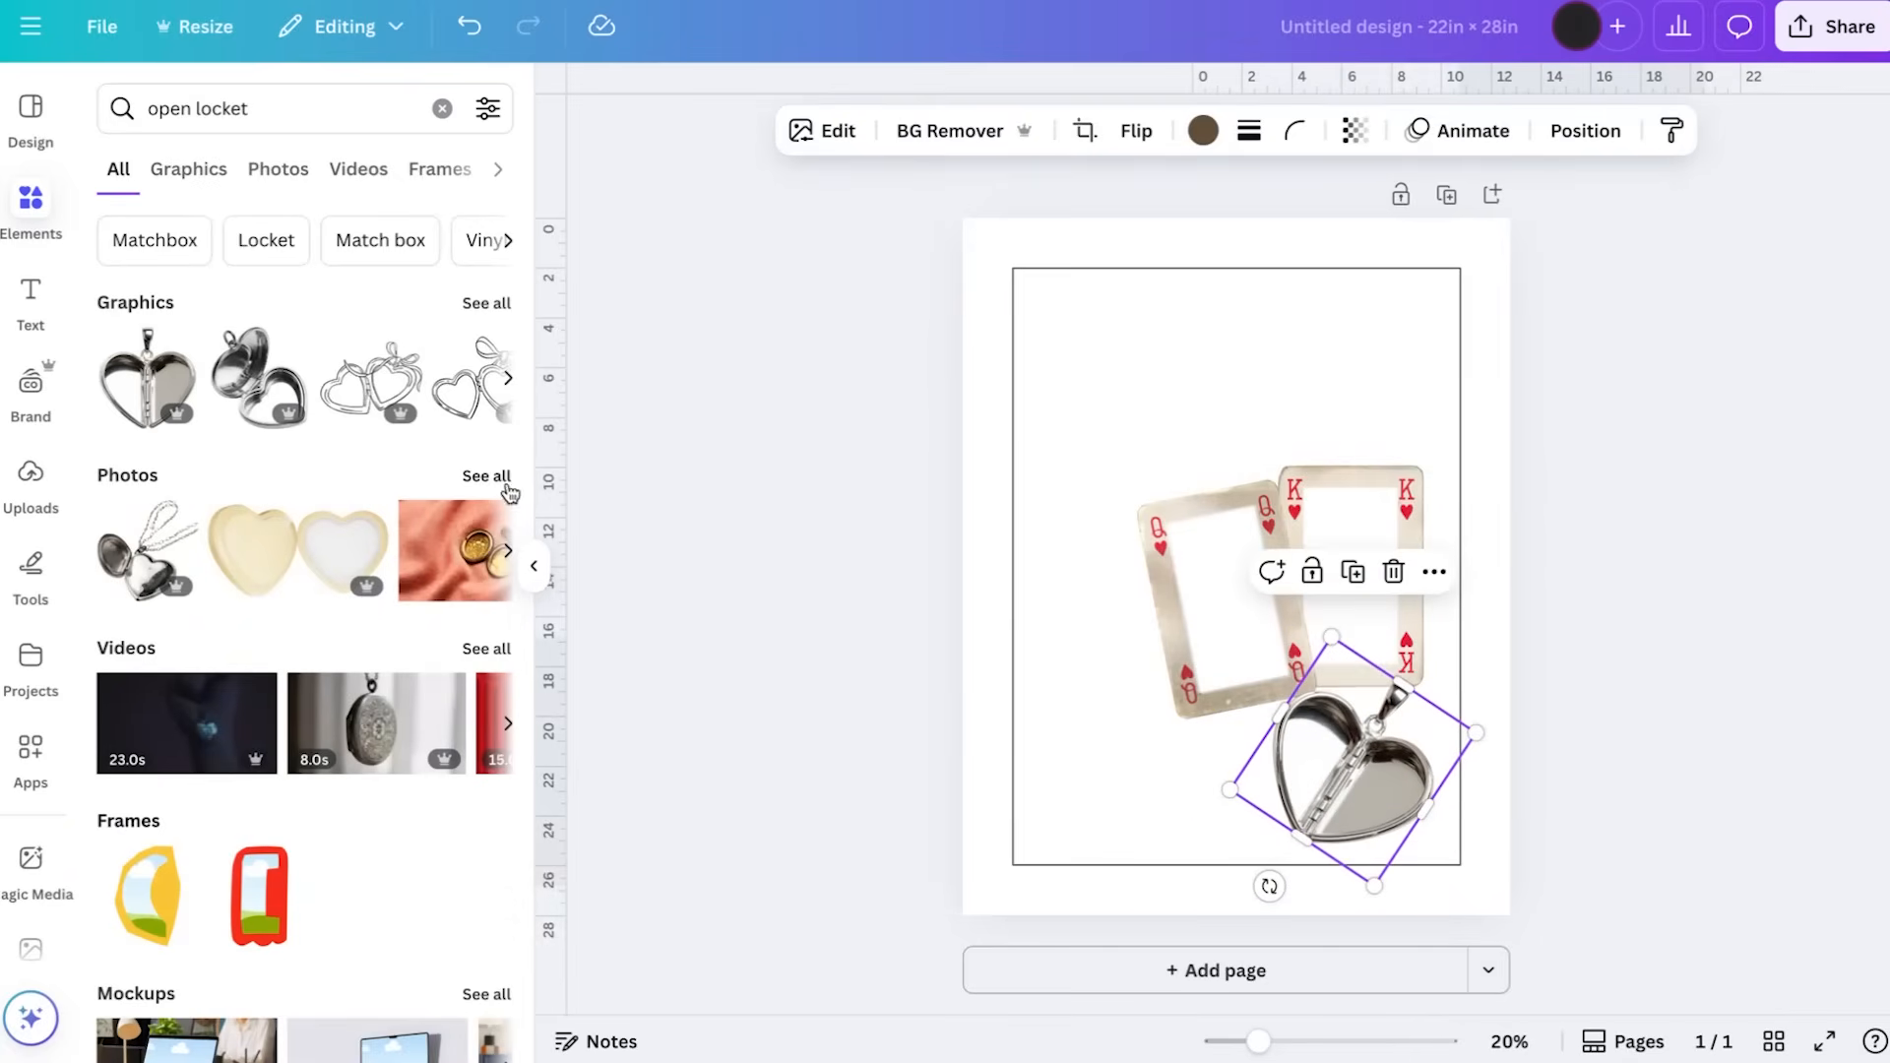
Add the photo of the open gold oval locket on pink fabric and remove its background
scroll(430, 536, right, 3)
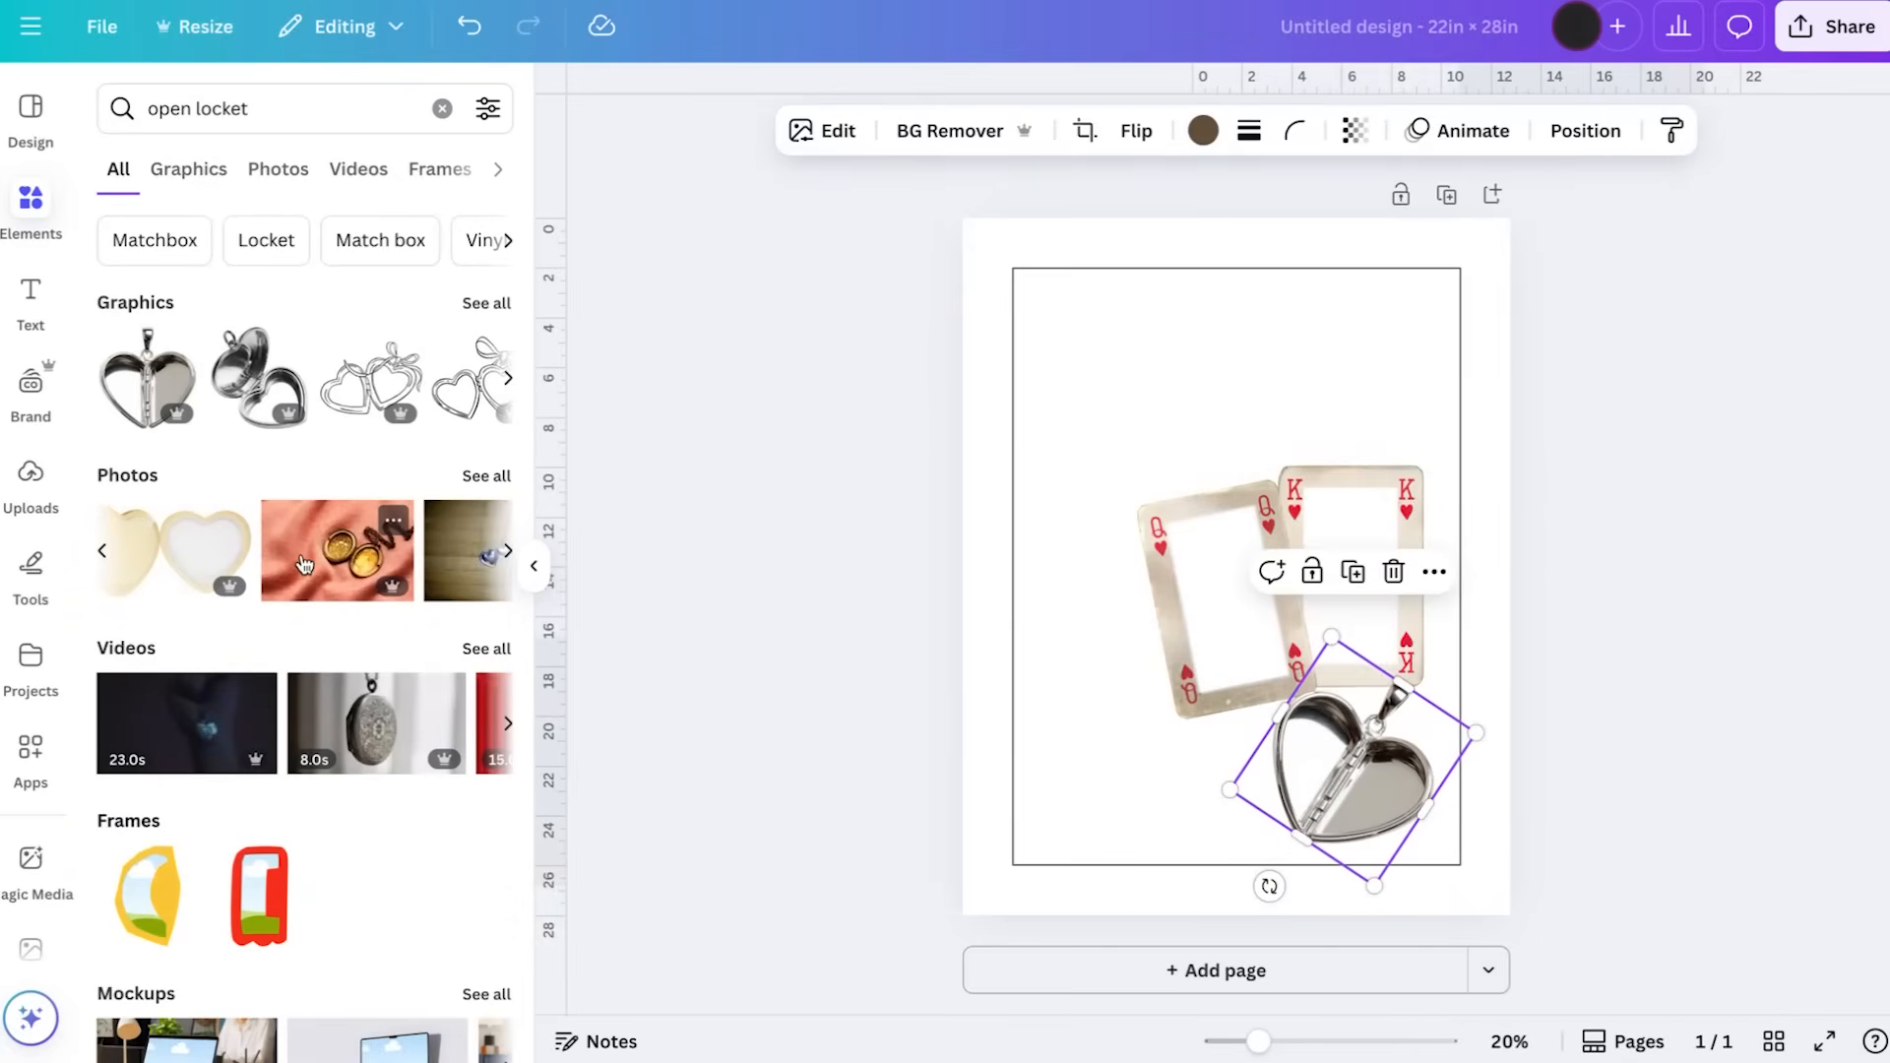
click(303, 564)
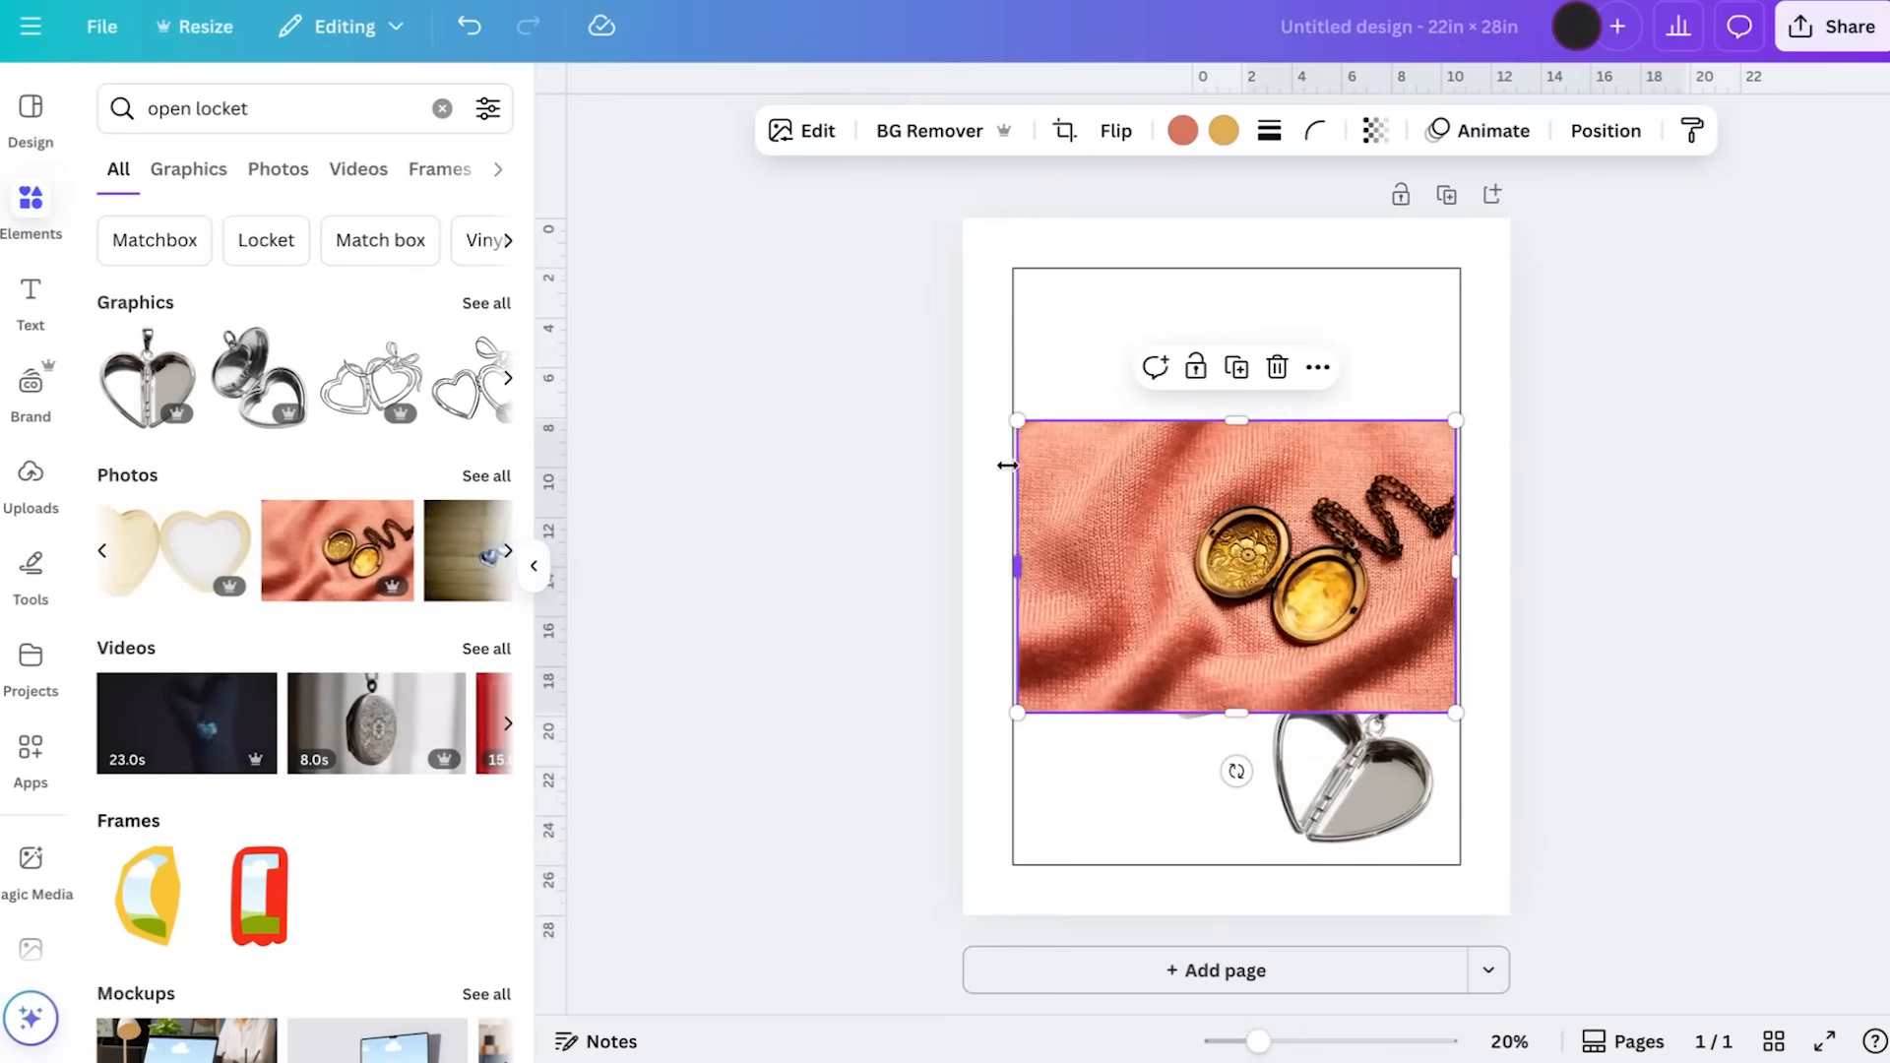
click(932, 146)
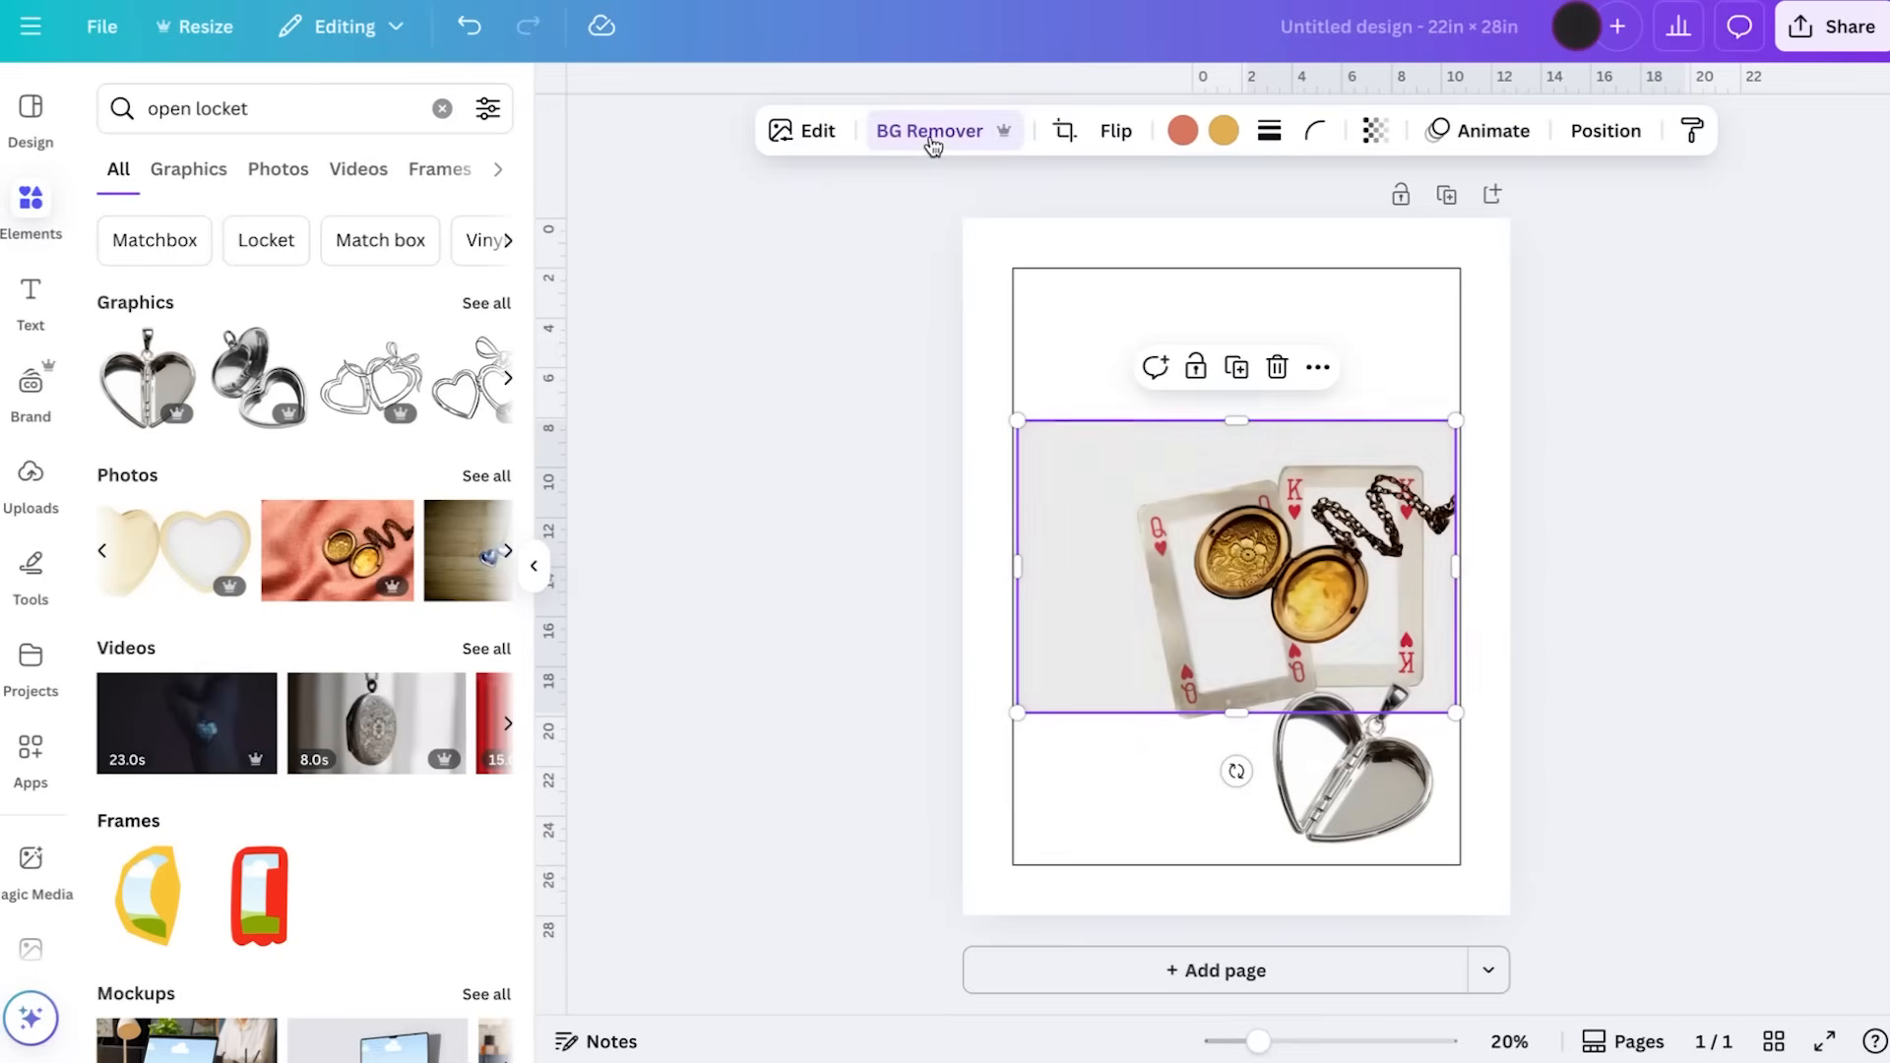
Add a blank second page and move the silver heart locket from the first page onto it
drag(1362, 833, 1150, 824)
click(1291, 973)
scroll(1186, 708, up, 5)
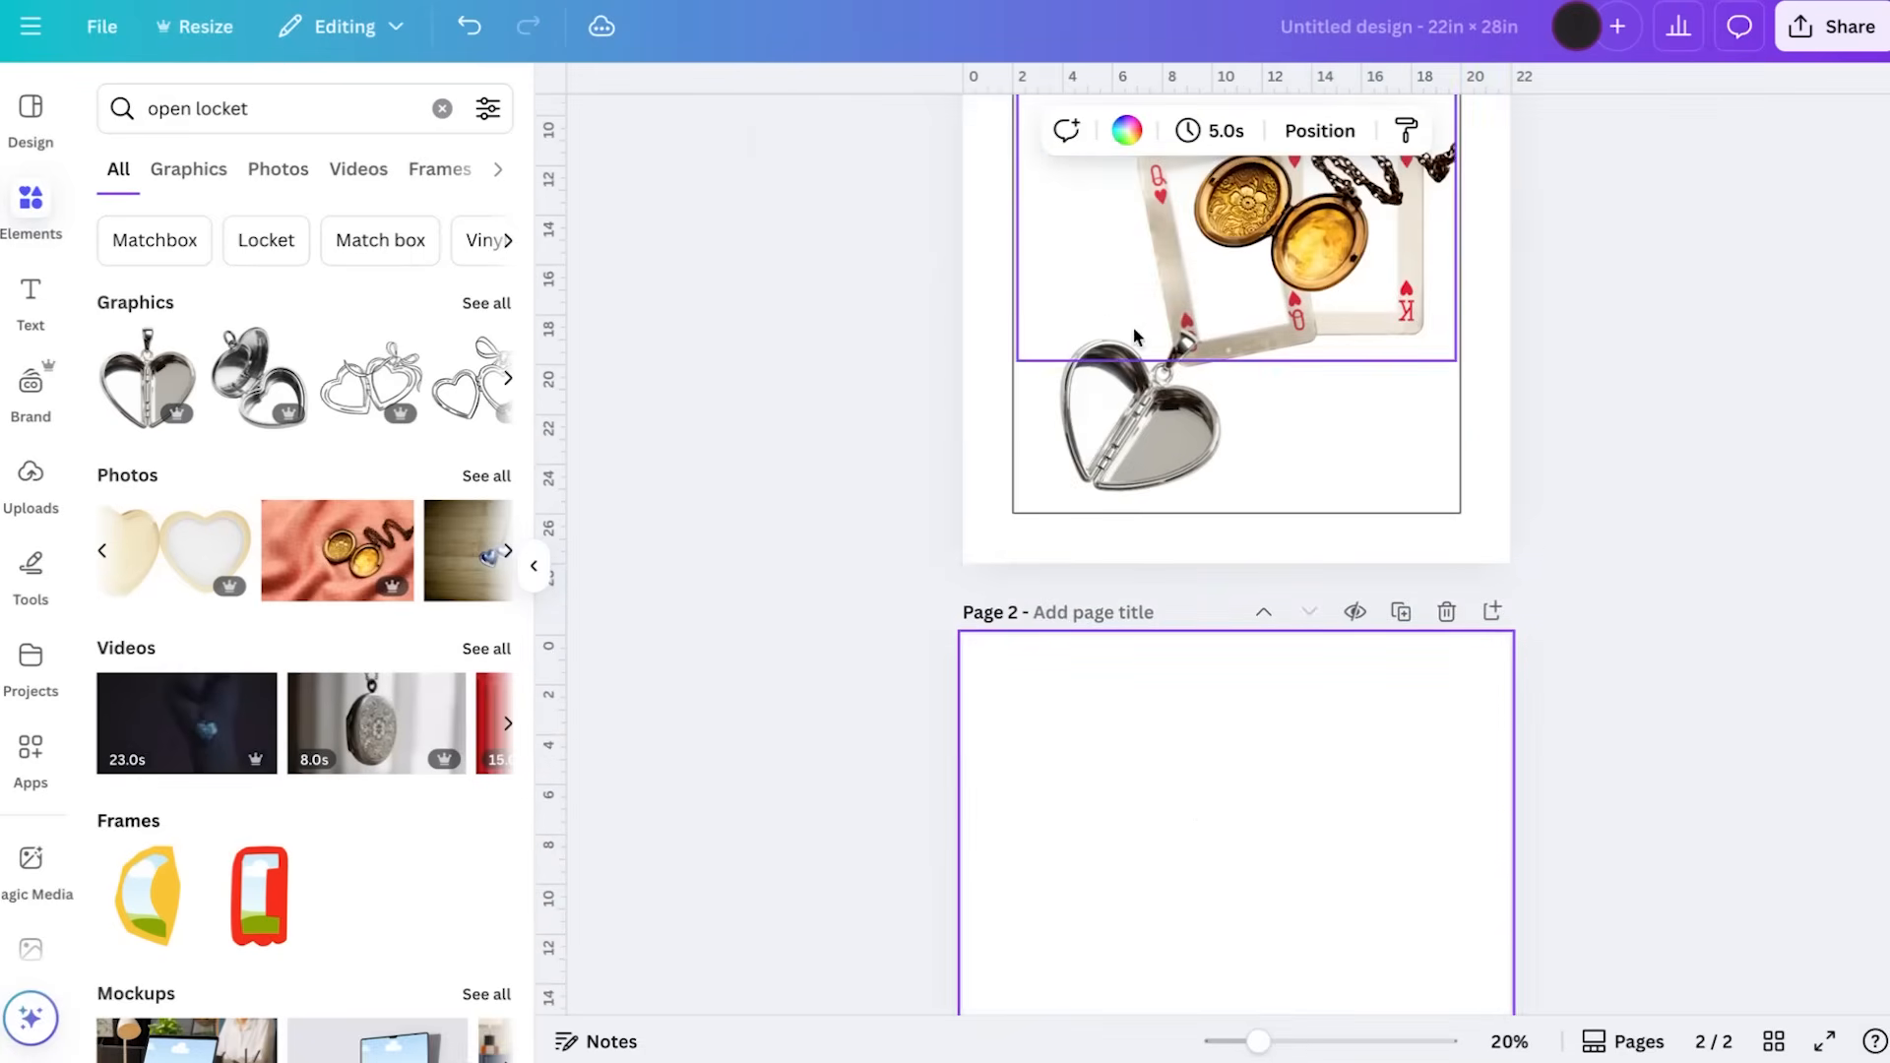
click(1135, 406)
key(Delete)
click(1138, 797)
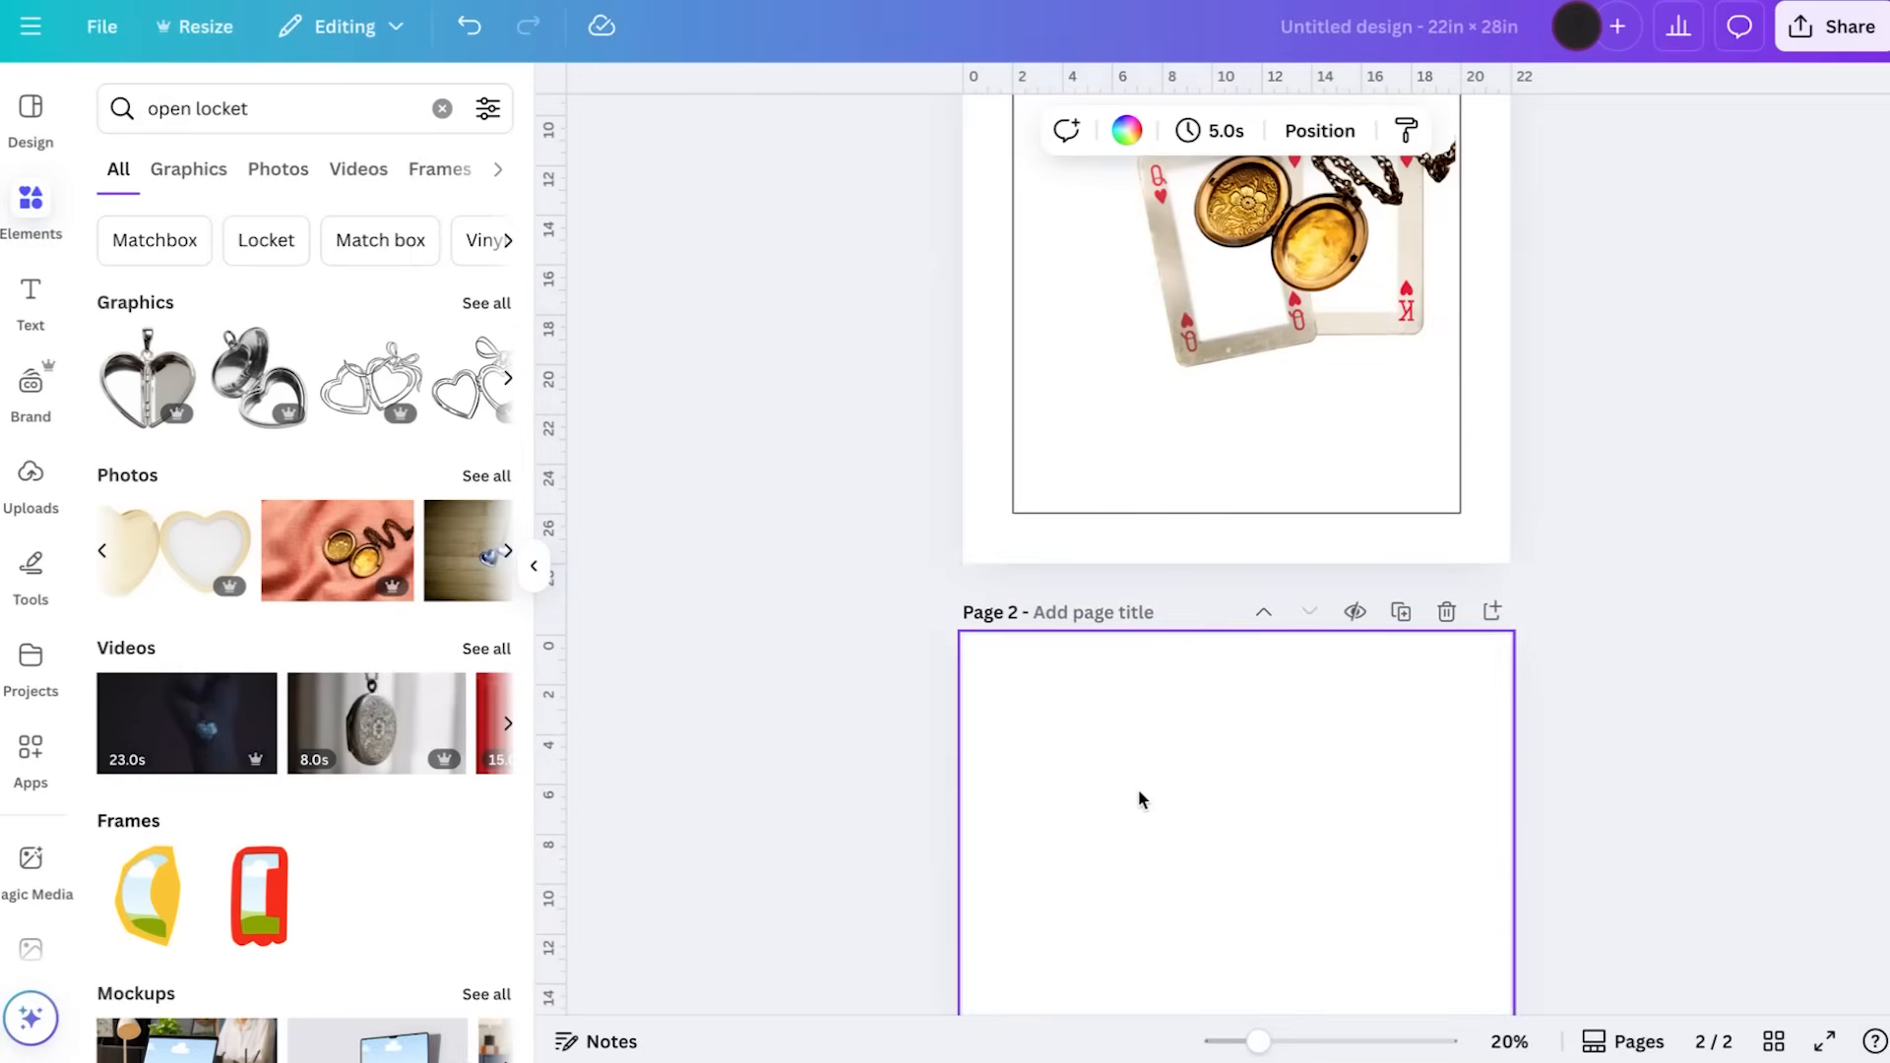
key(ctrl+v)
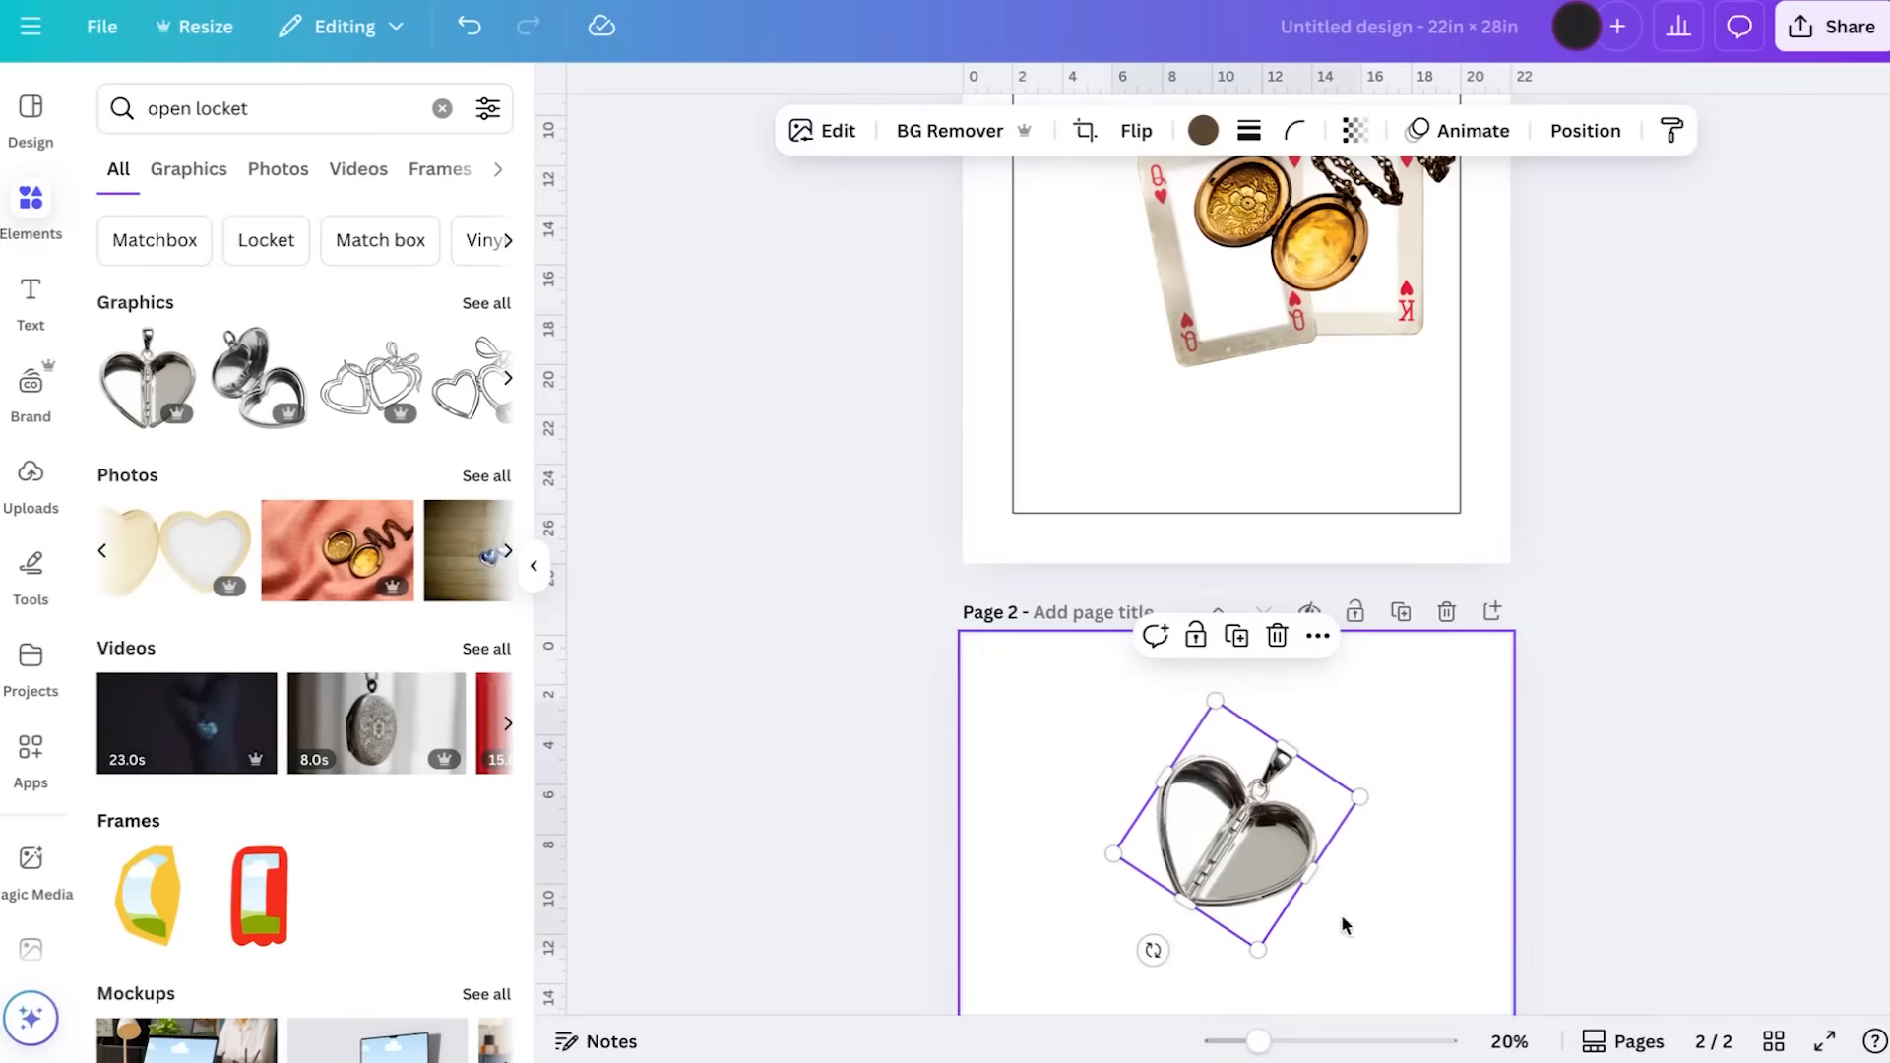
Move the gold locket below the cards, crop the empty left part of its photo and shrink it slightly
scroll(1277, 797, up, 2)
drag(1298, 440, 1351, 631)
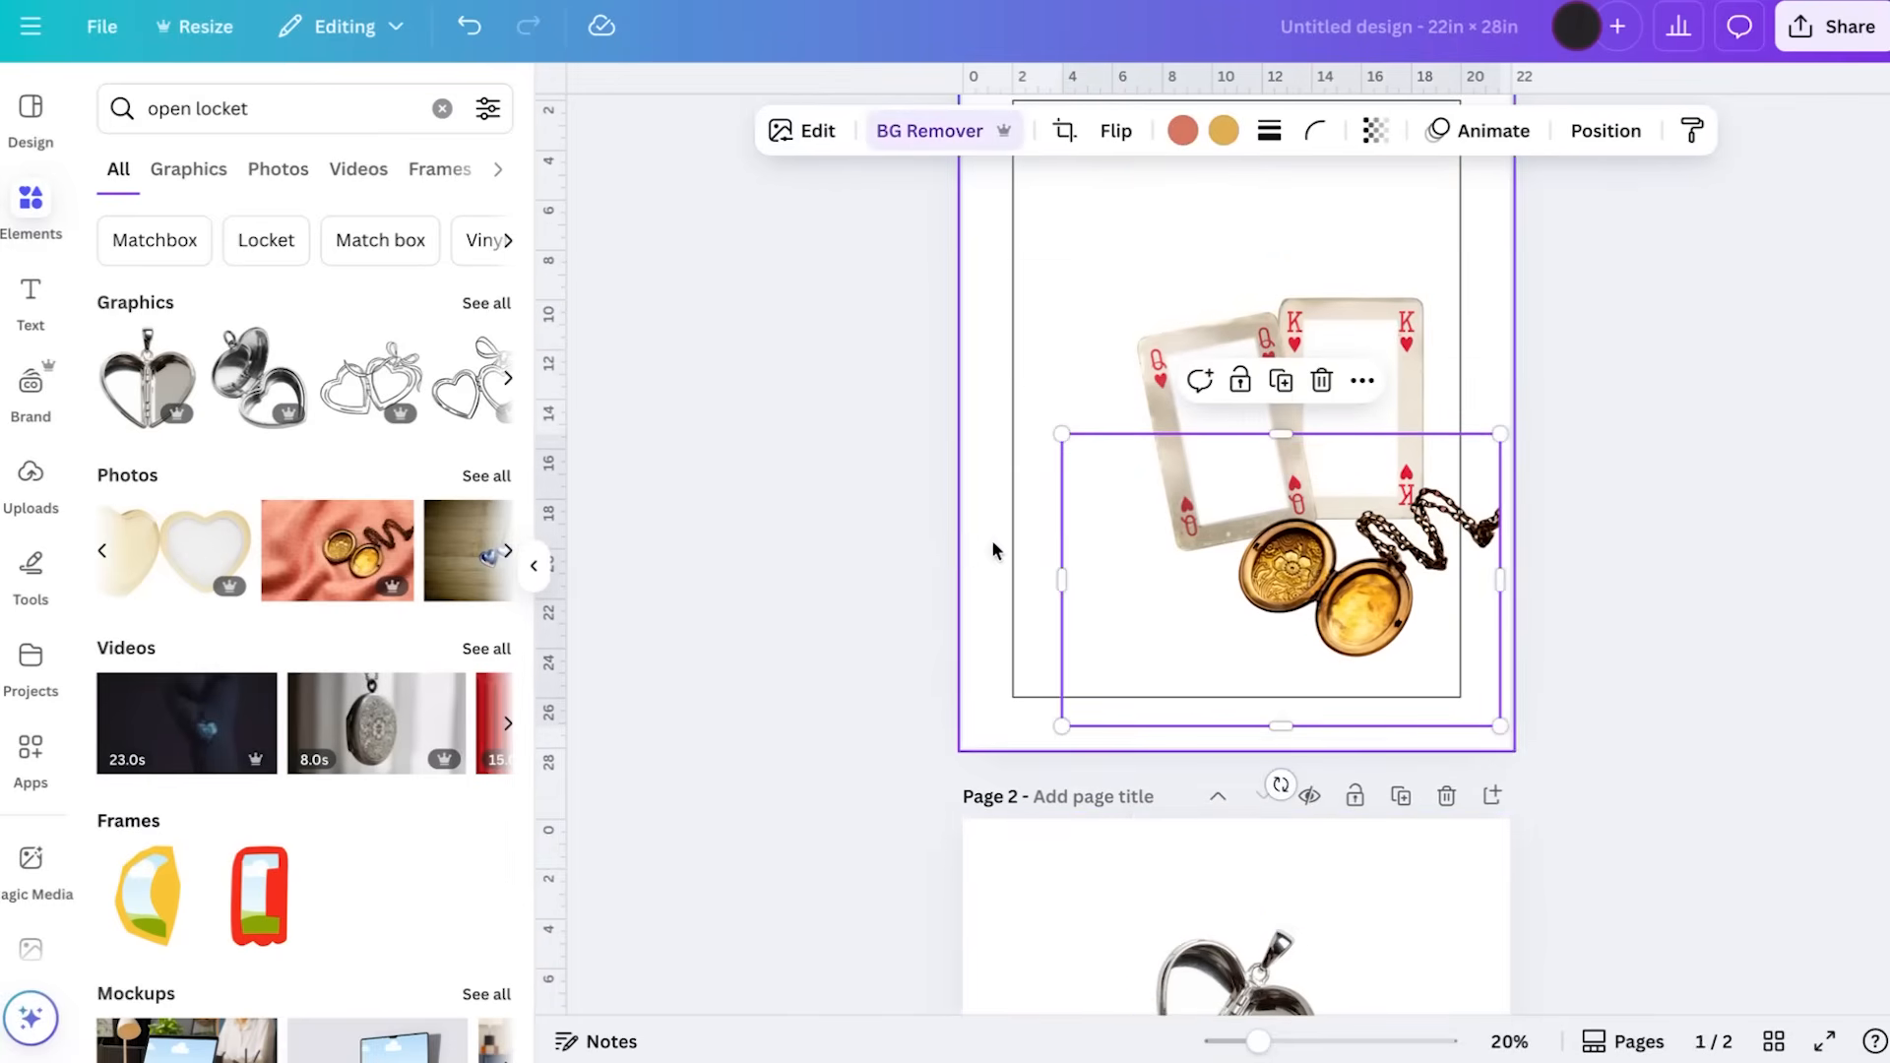
drag(1067, 582, 1233, 588)
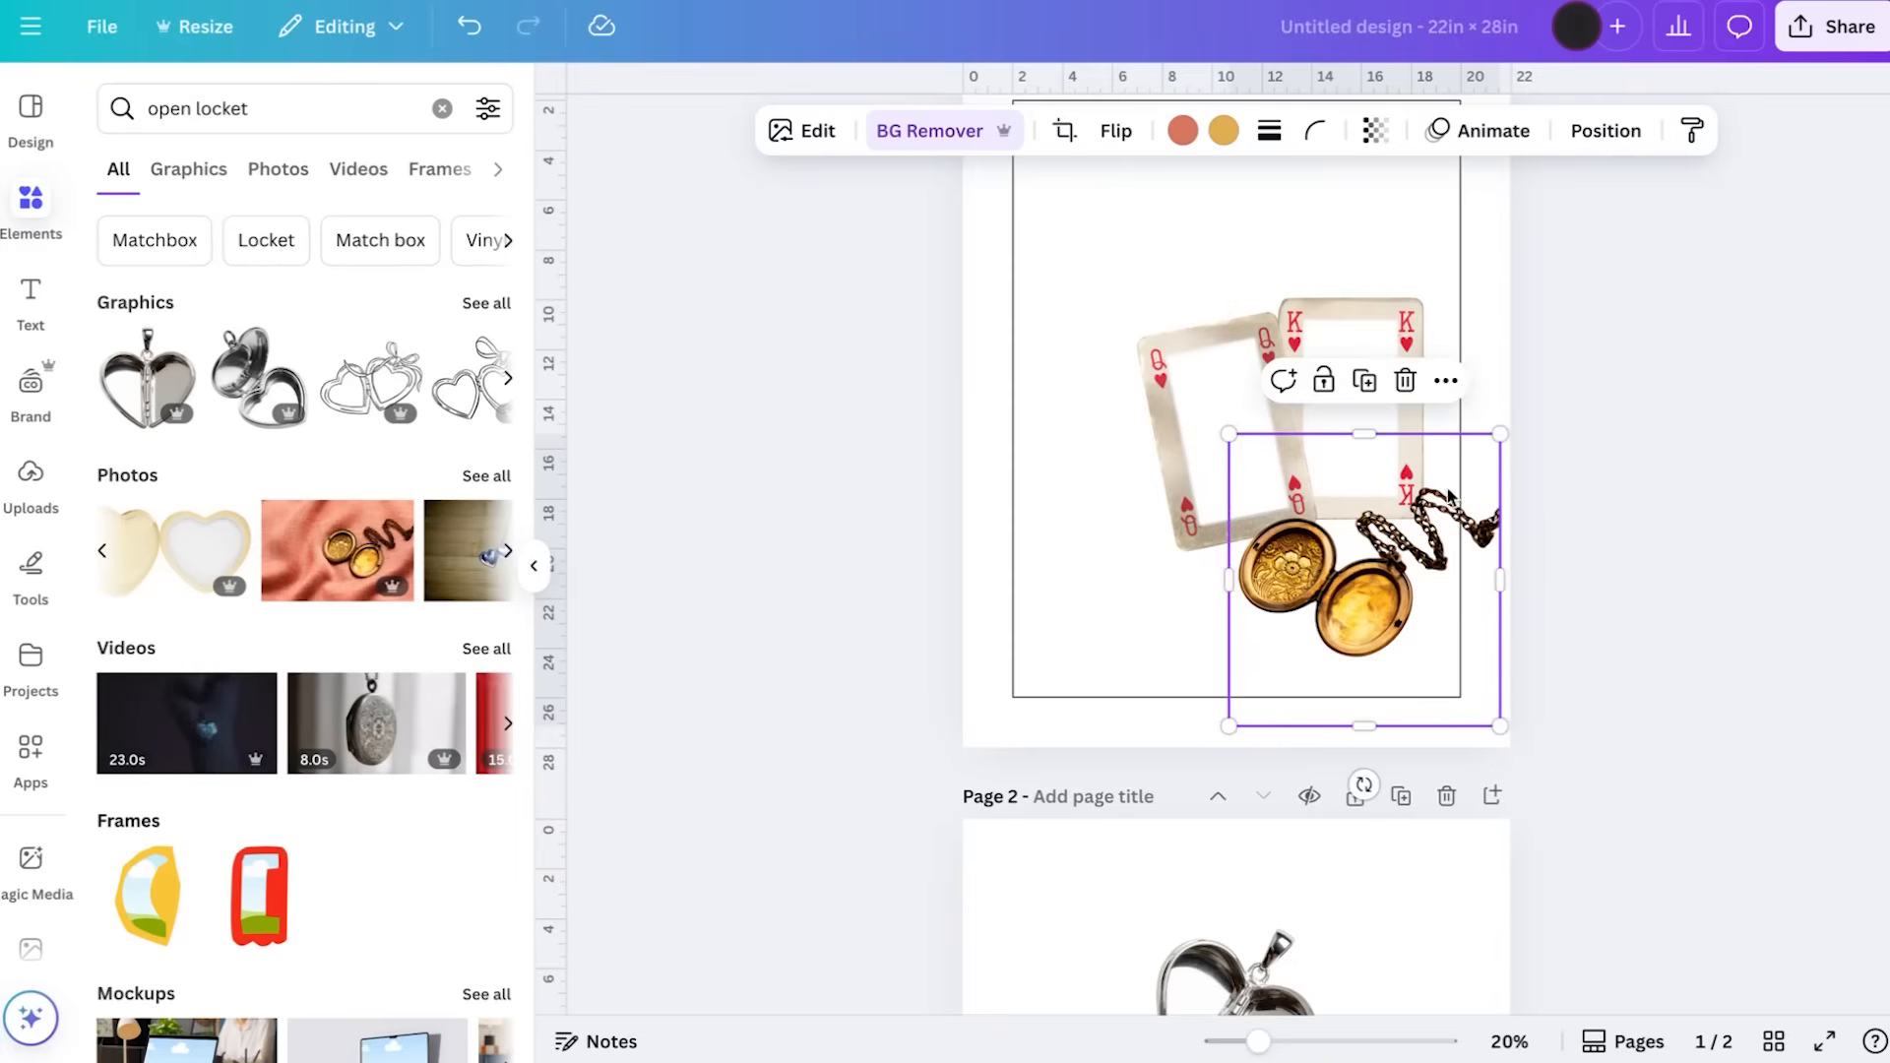
drag(1499, 435, 1467, 470)
drag(1368, 590, 1368, 578)
click(1544, 571)
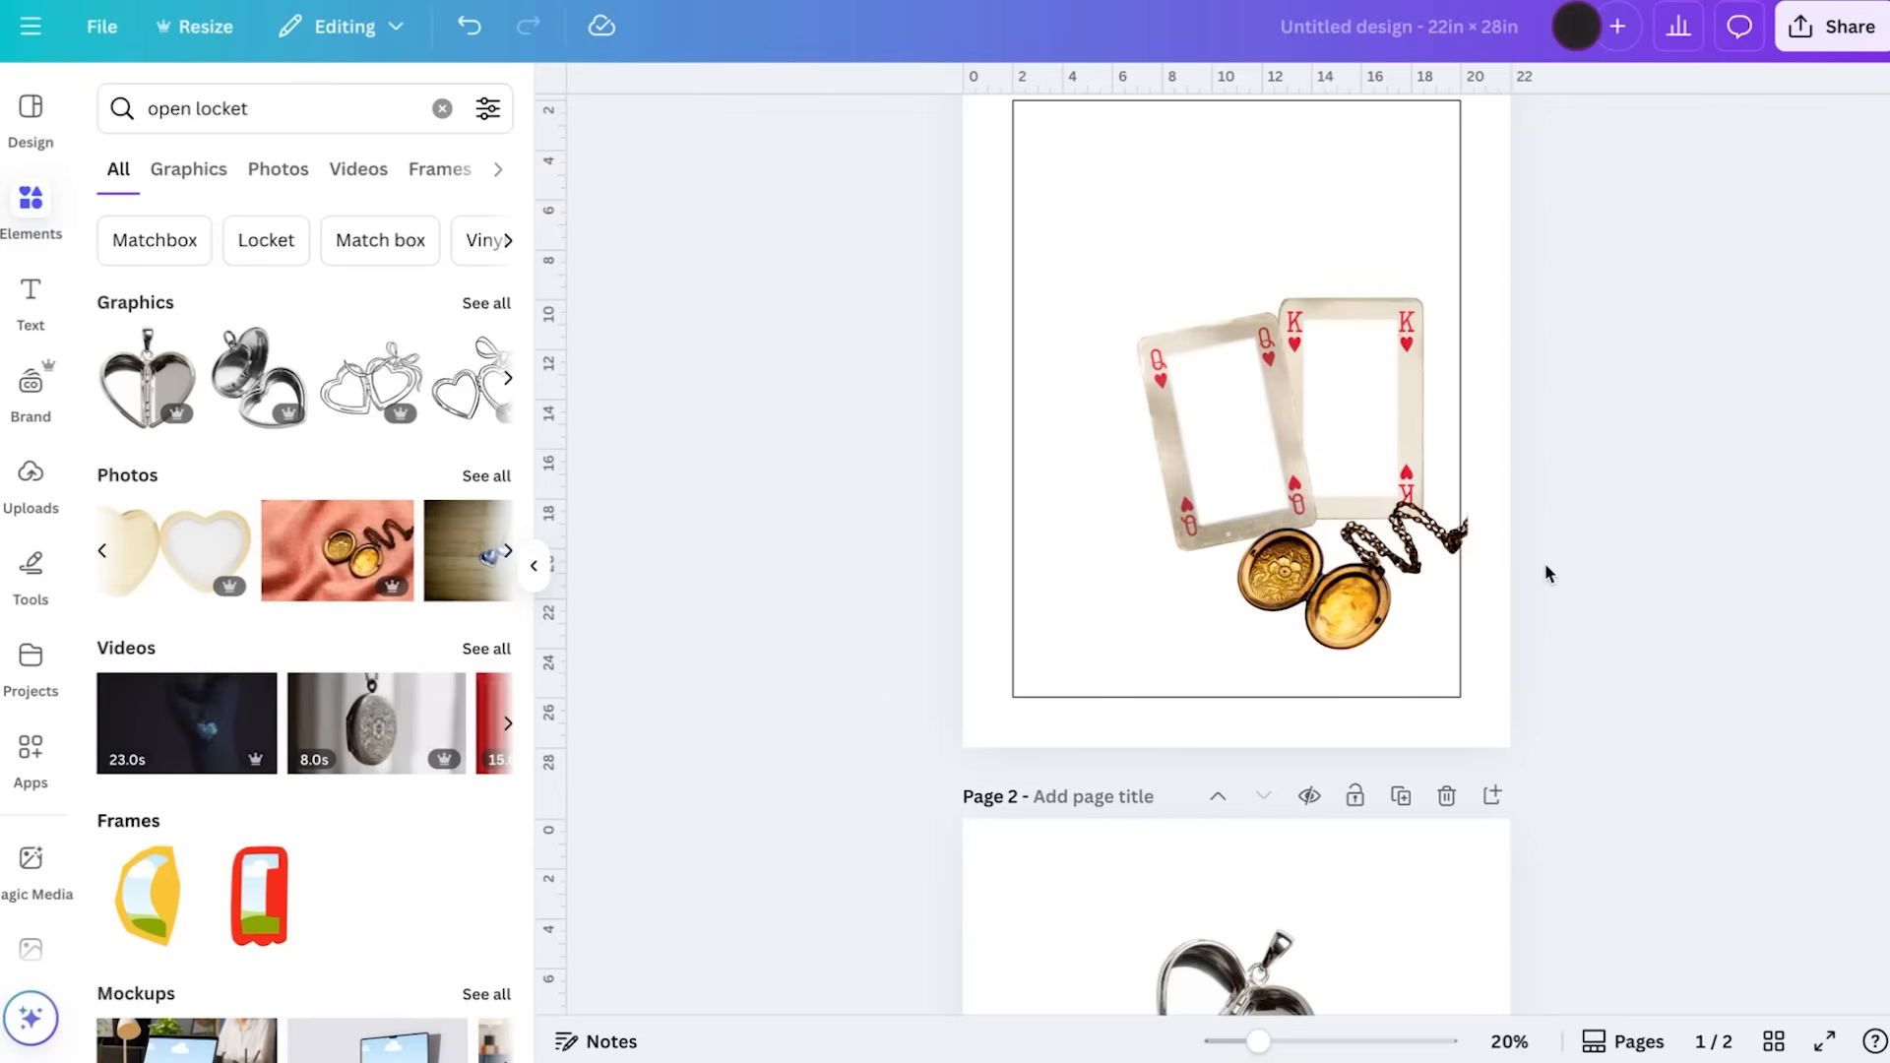
Search the elements library for "record" and show all matching photos
click(296, 106)
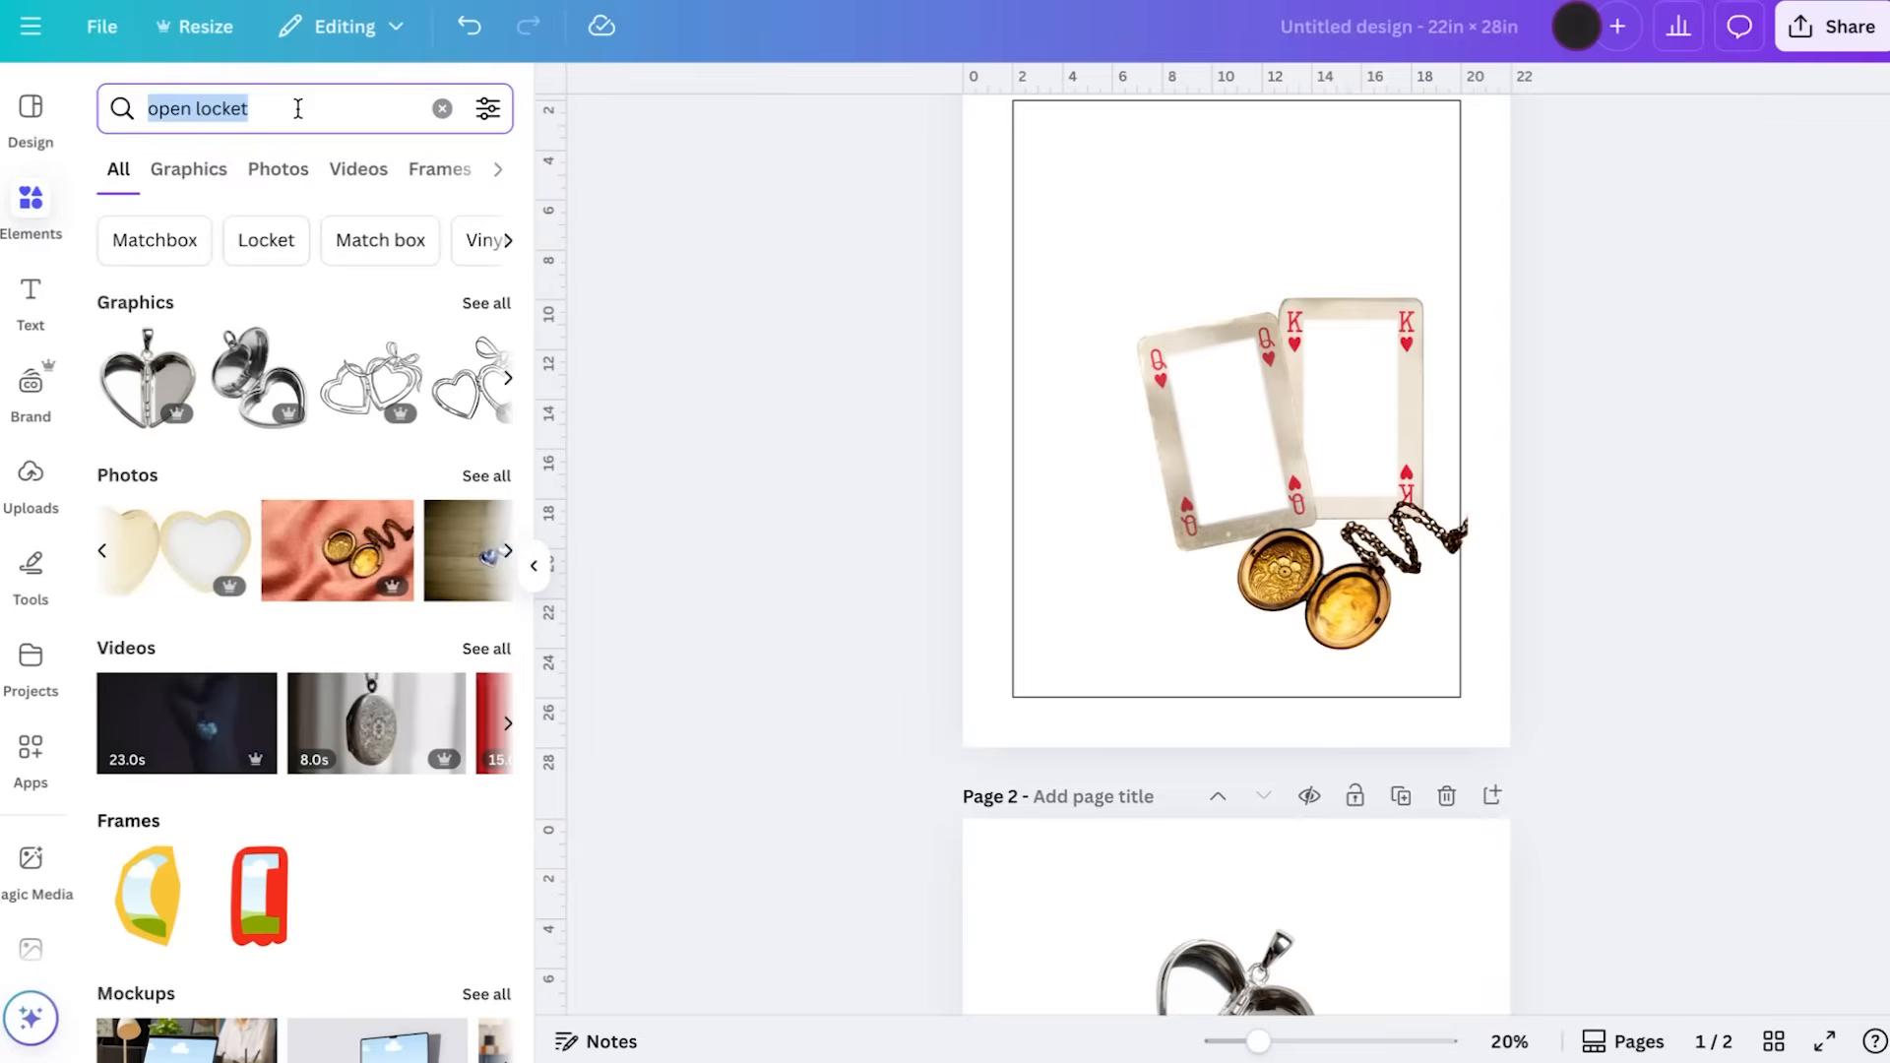
text(record)
key(Return)
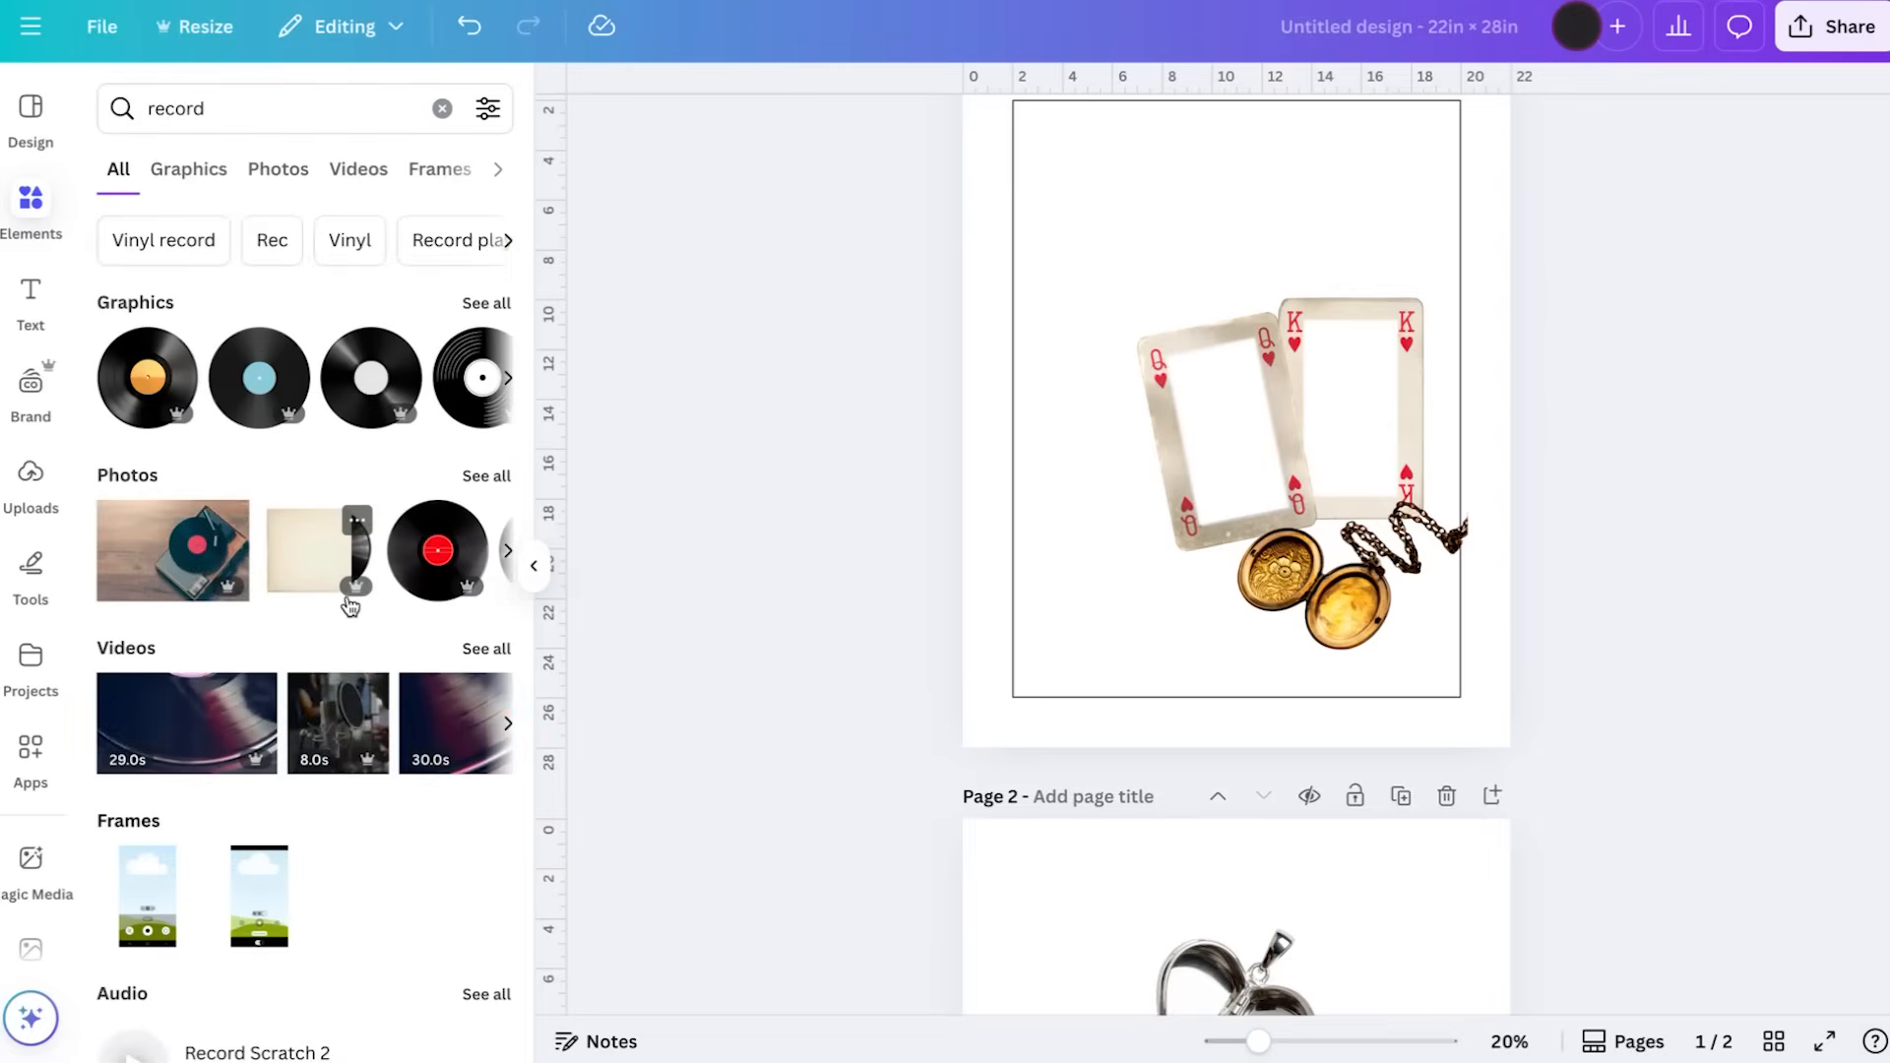
click(486, 477)
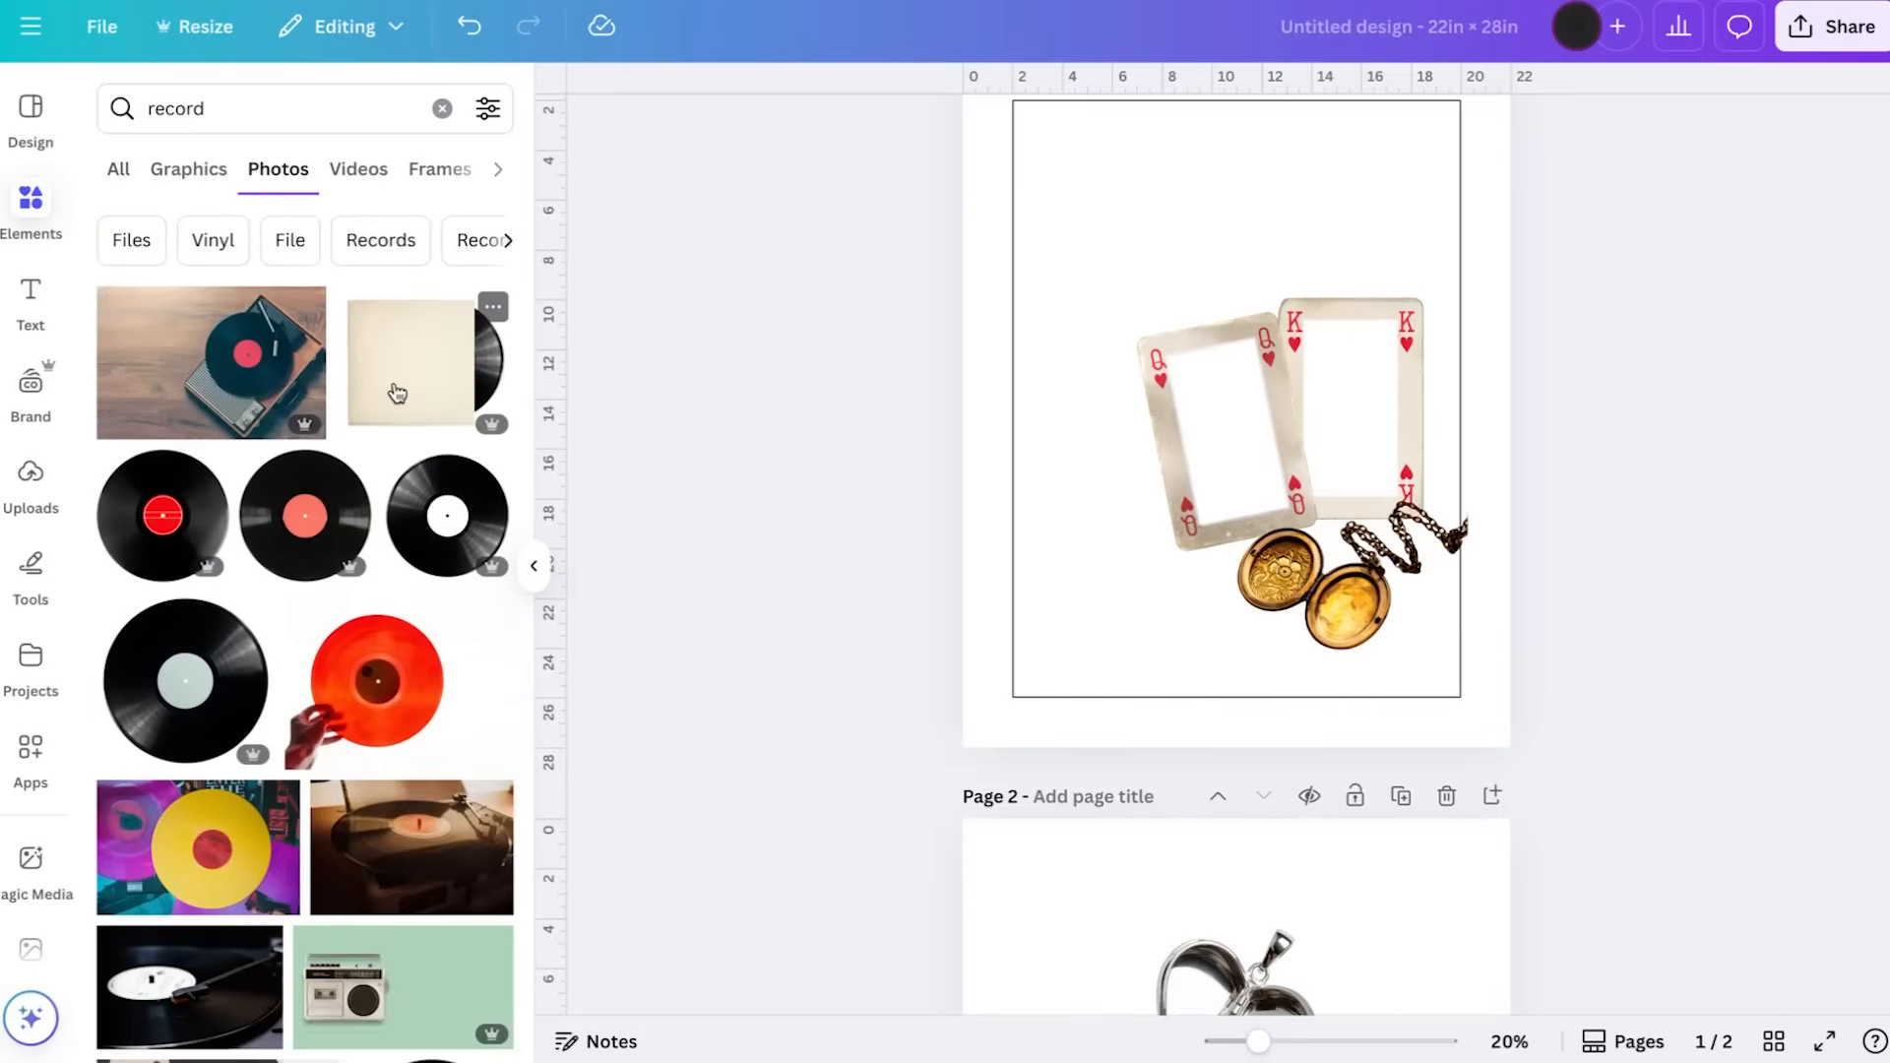
Add the beige record sleeve with the vinyl, remove its background, shrink it and place it against the outline's left edge above the cards
click(397, 392)
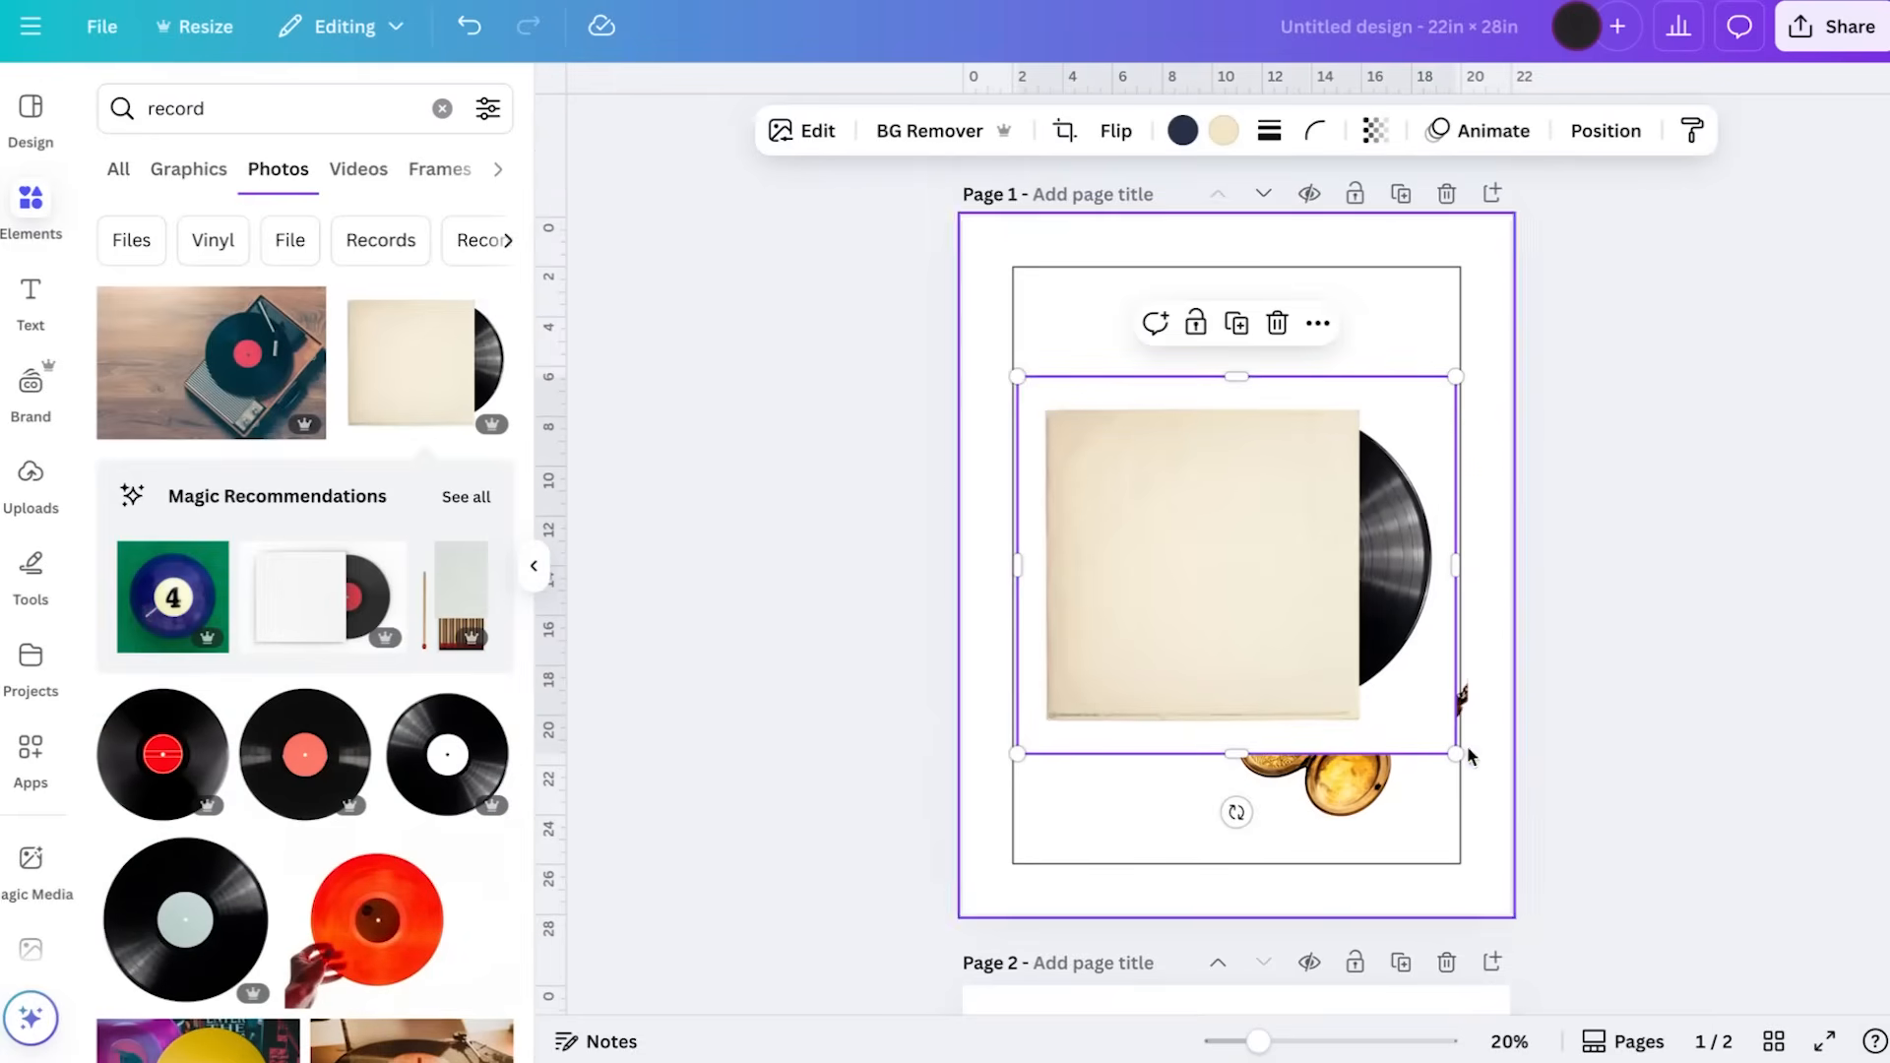
drag(1456, 754, 1248, 575)
drag(1073, 394, 1138, 402)
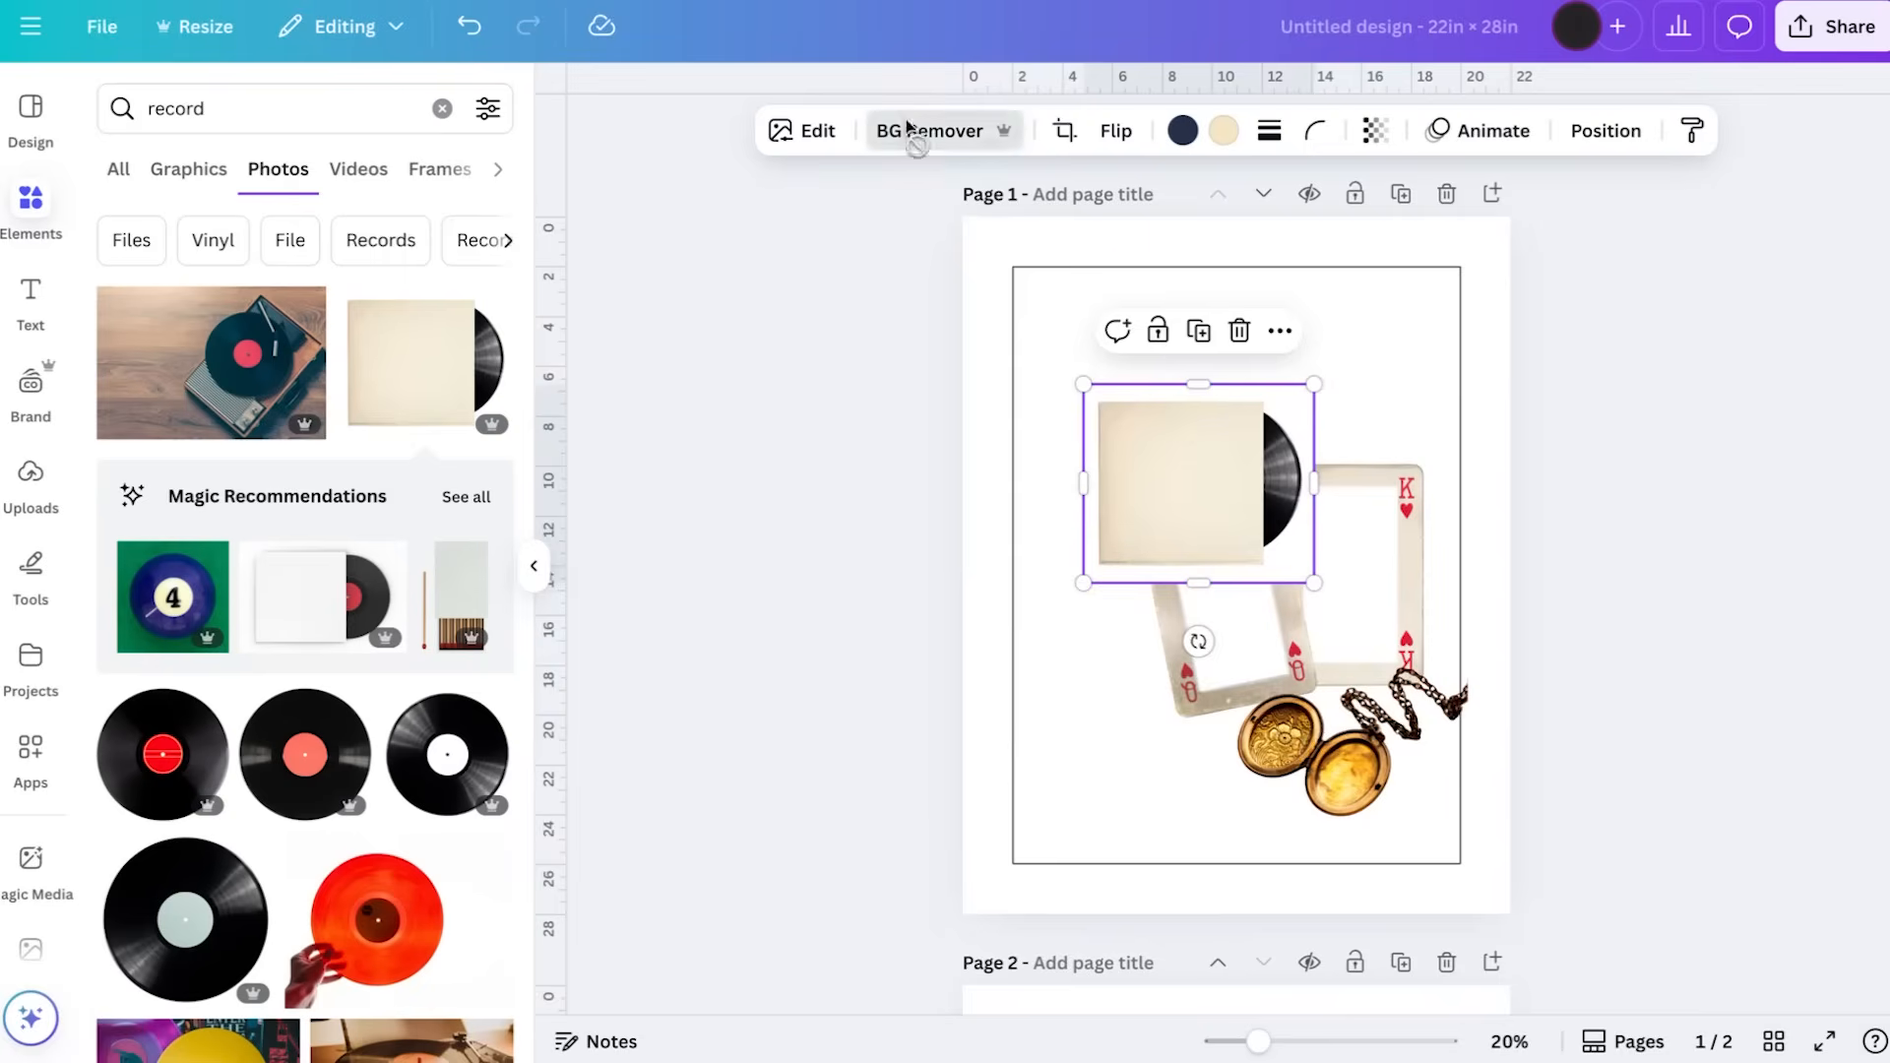
drag(1191, 525, 1106, 462)
drag(1230, 513, 1212, 494)
drag(1095, 439, 1100, 452)
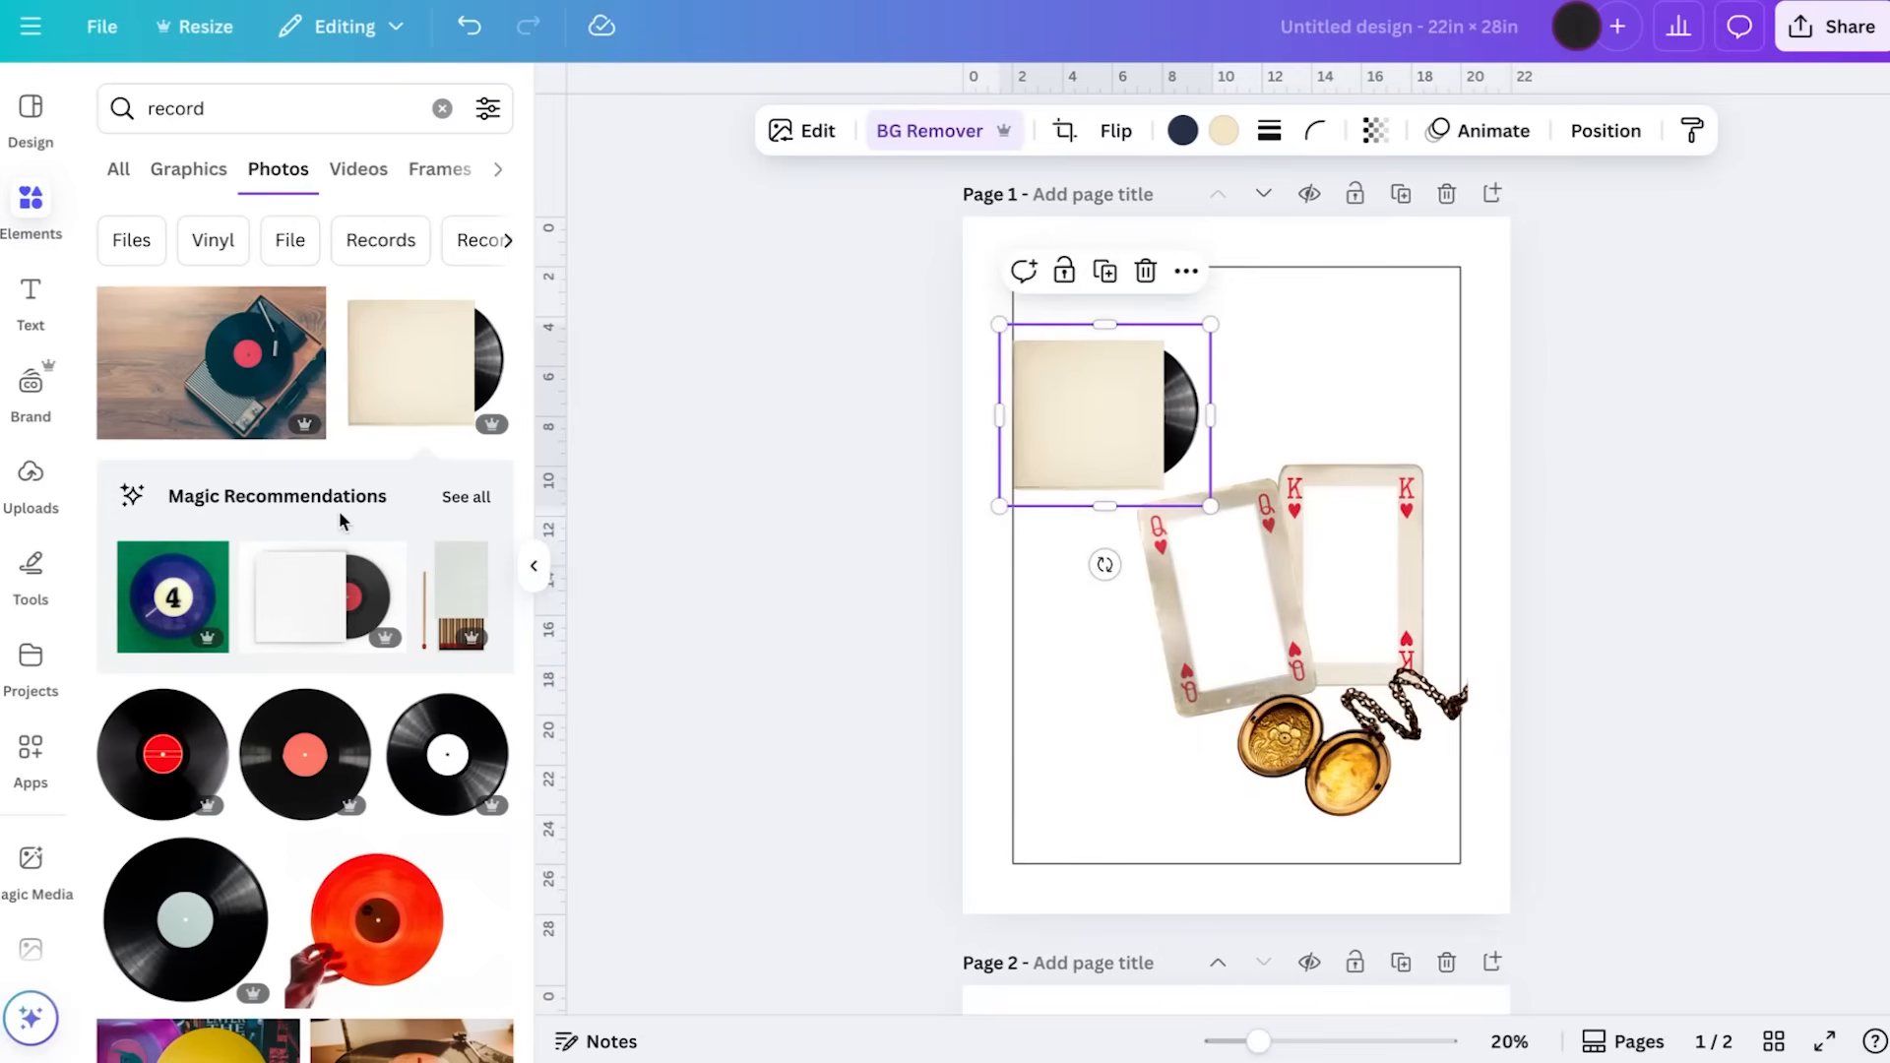
Show all Magic Recommendations related to the beige record sleeve photo
scroll(338, 510, down, 1)
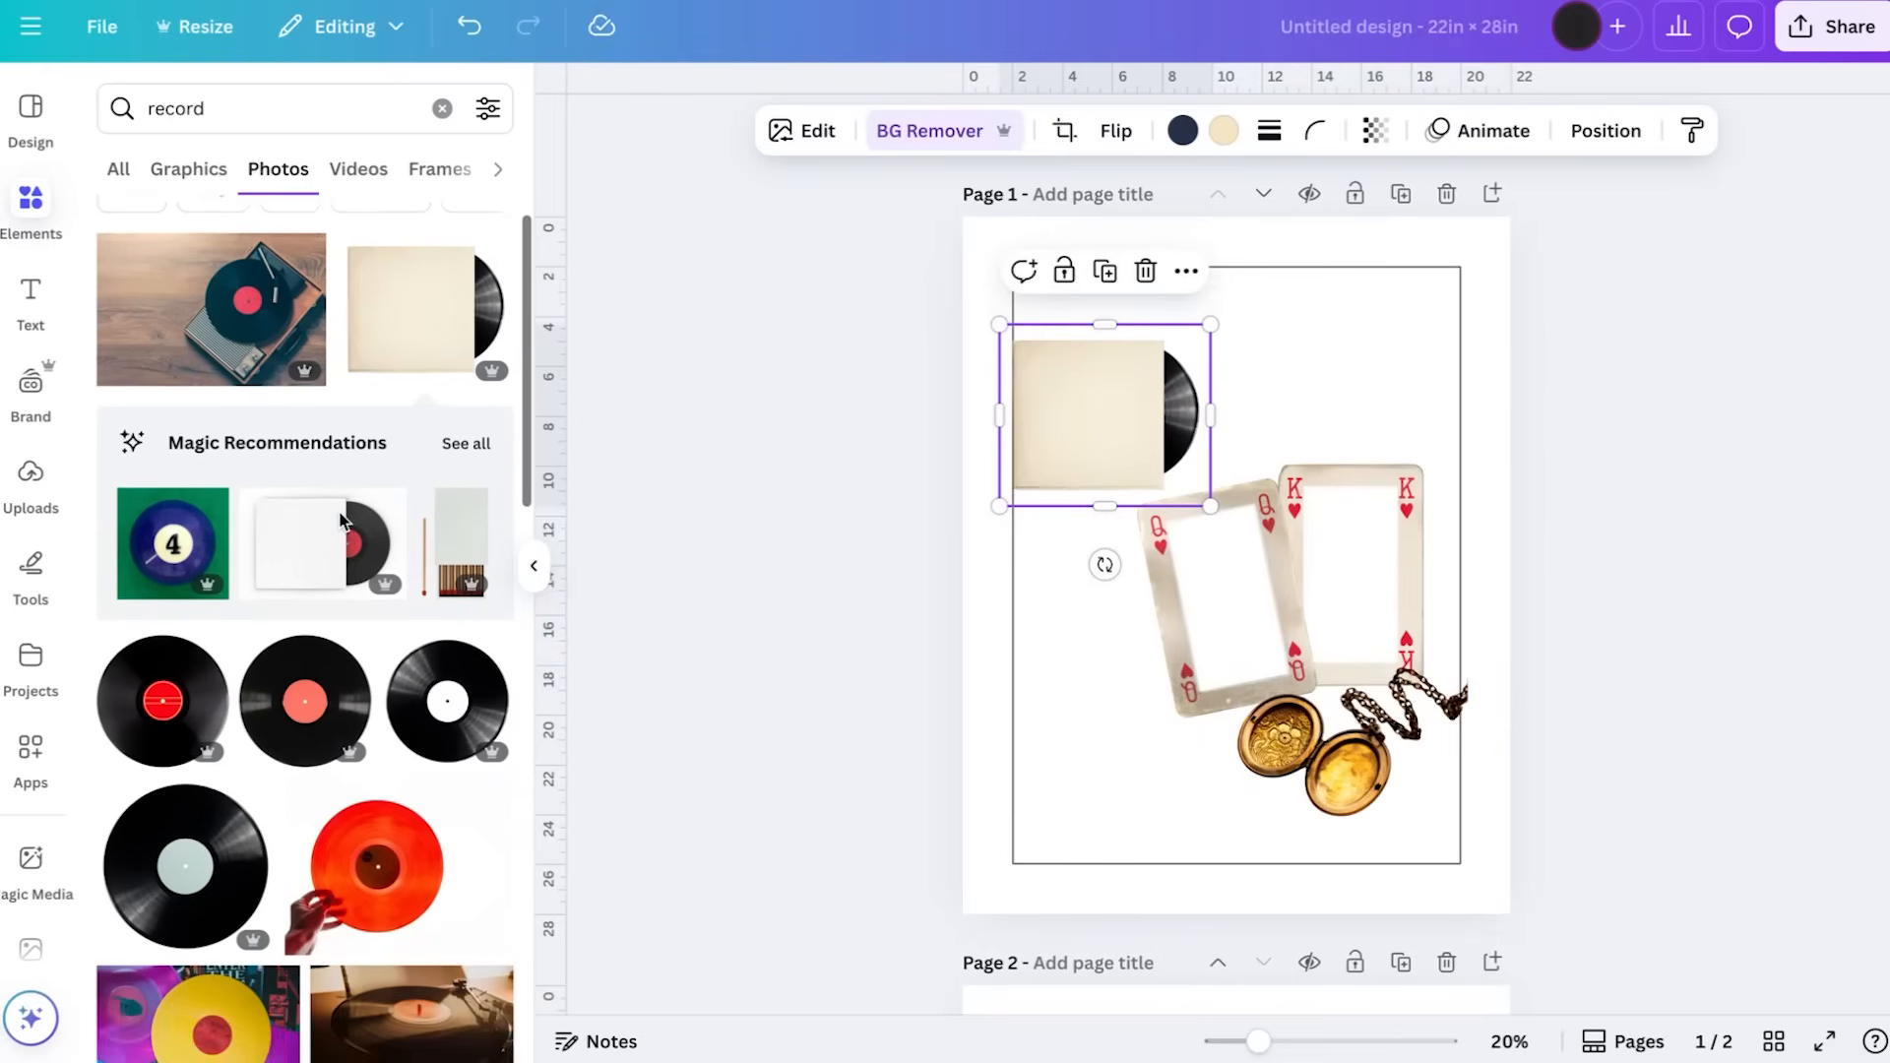
click(476, 444)
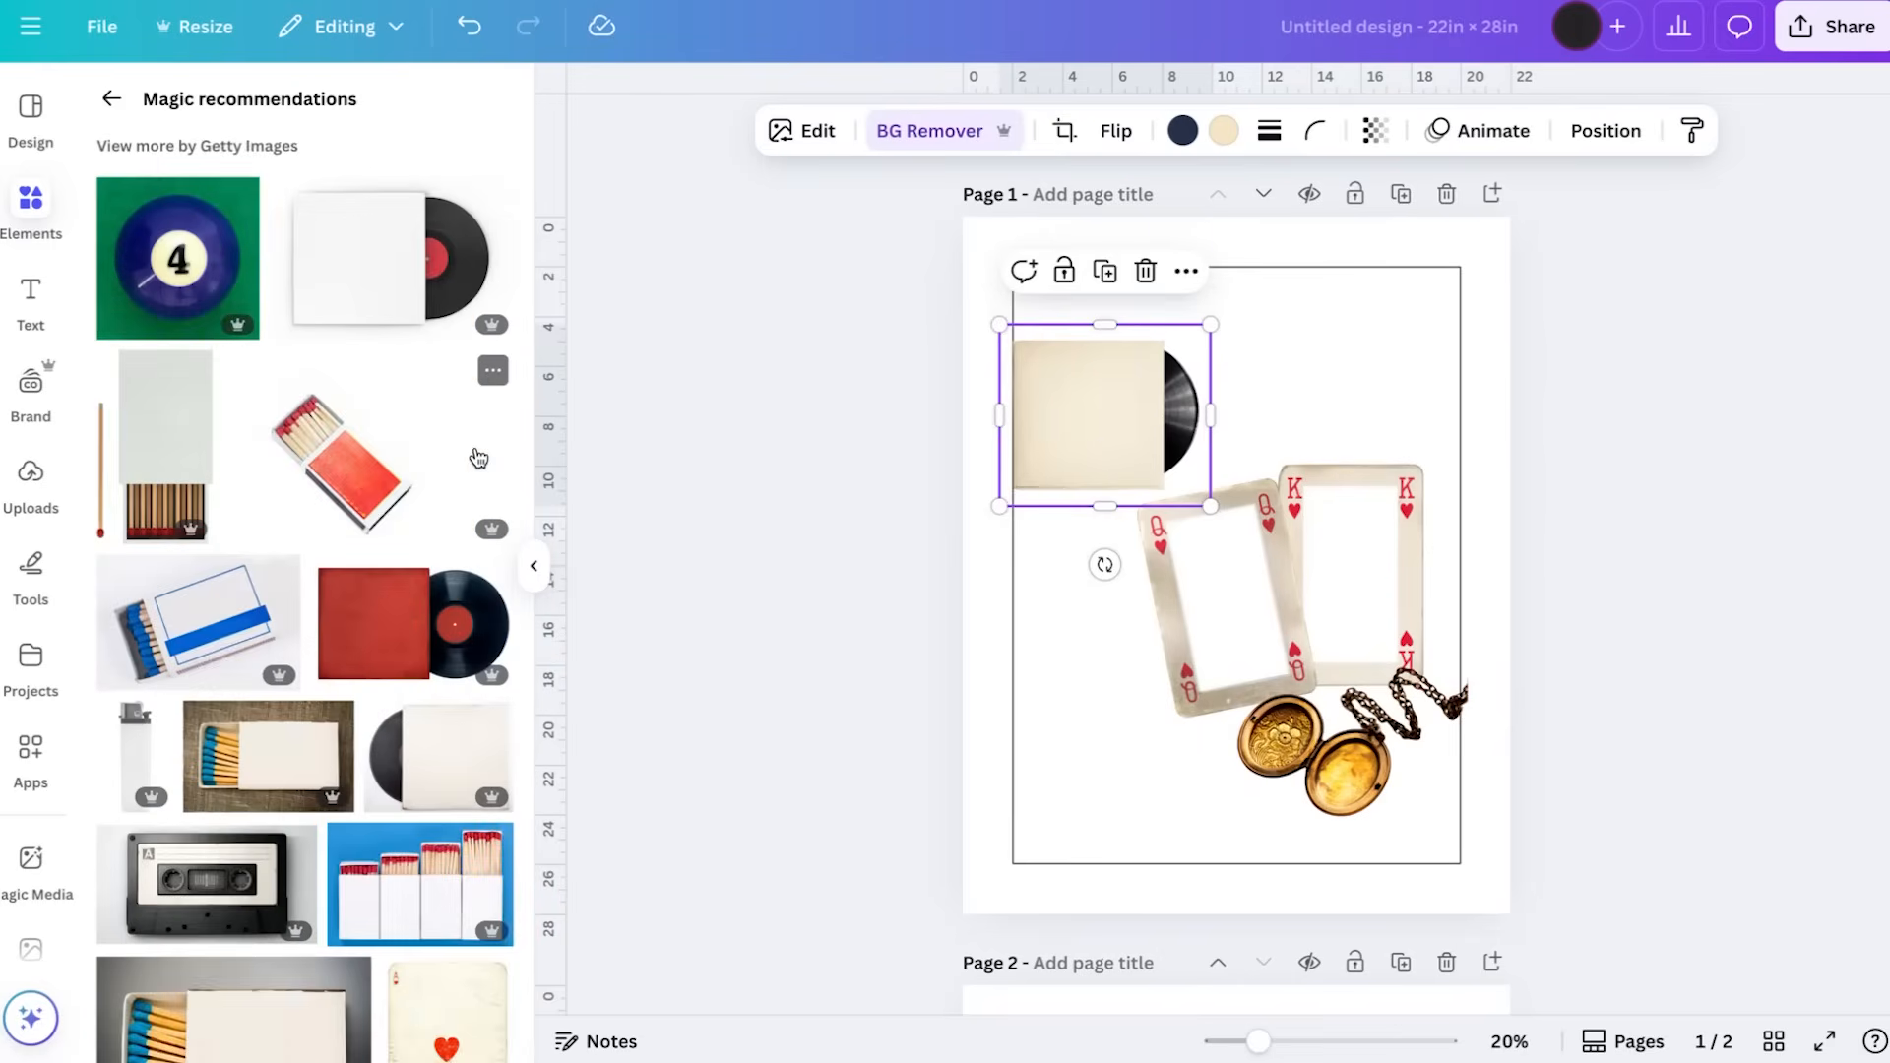
Try the pale grey matchbox with a loose match at a reduced size in the outline's upper right corner, then delete it
click(160, 438)
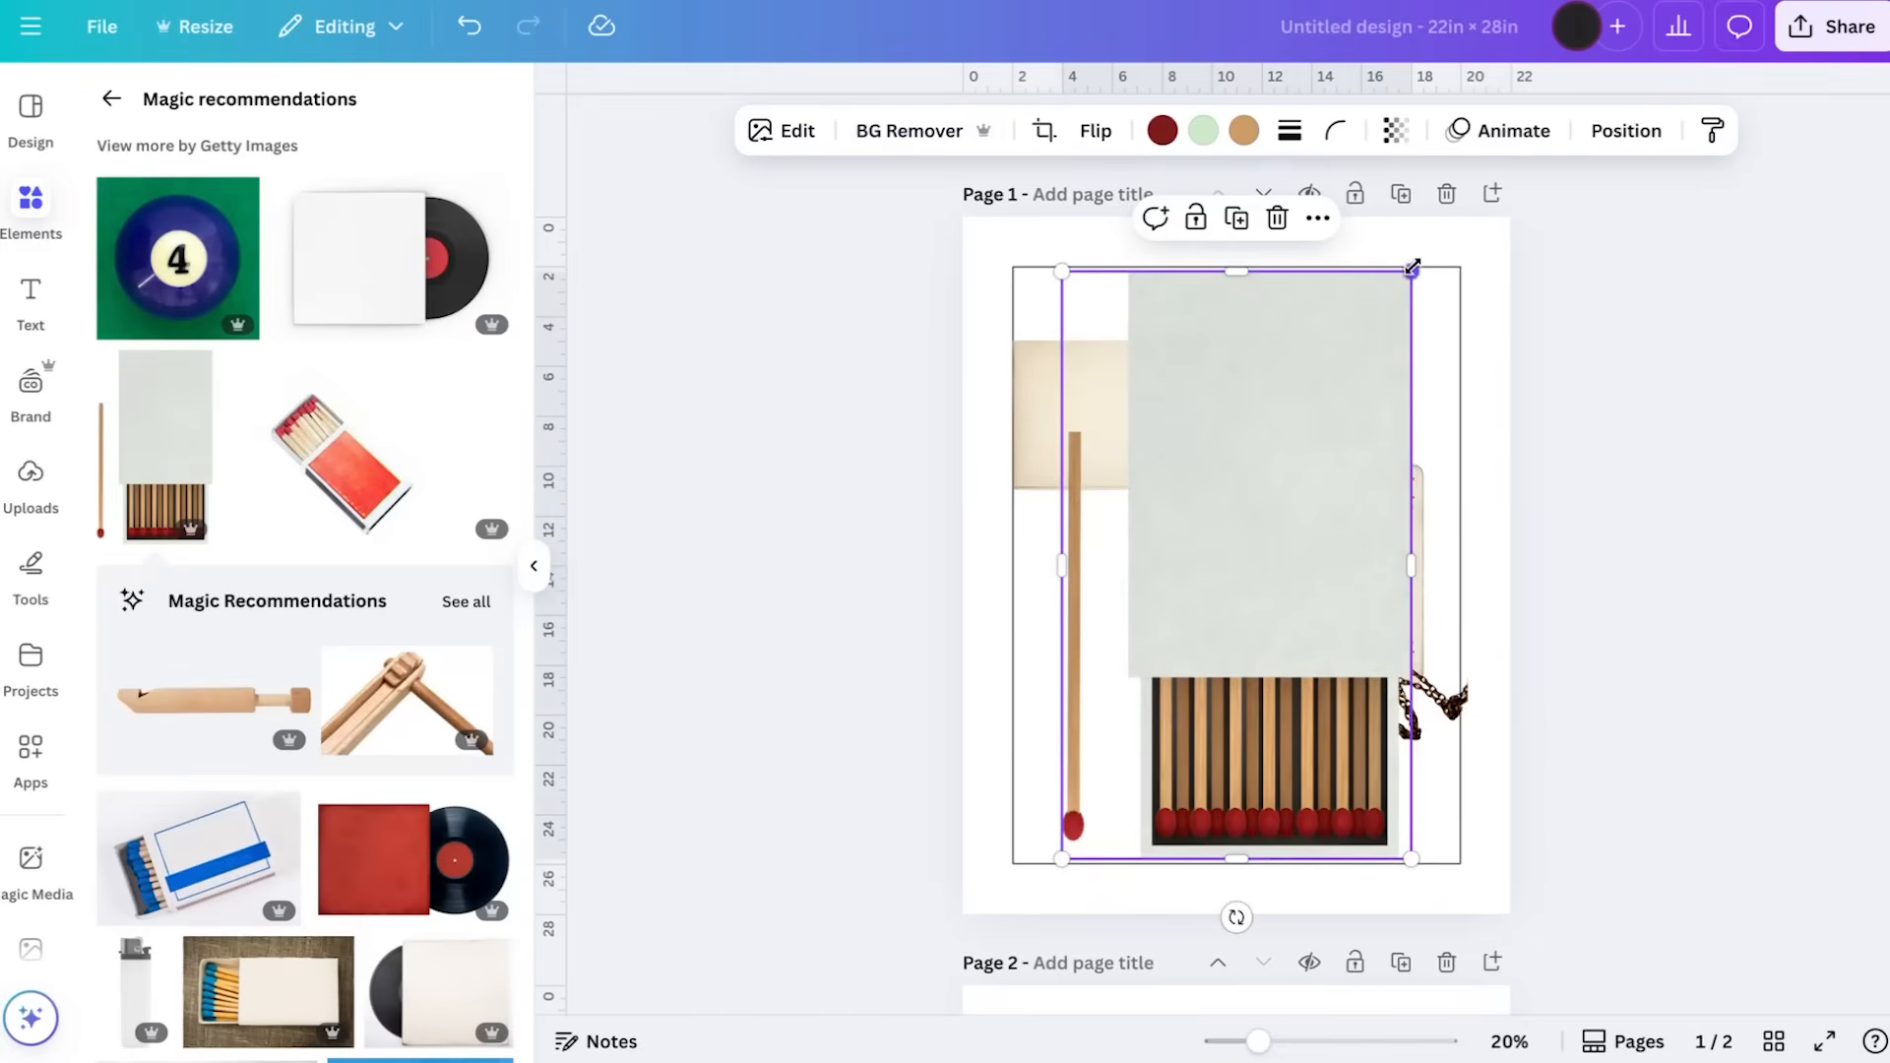
drag(1409, 272, 1149, 649)
drag(1109, 747, 1376, 358)
drag(1452, 268, 1421, 328)
key(Delete)
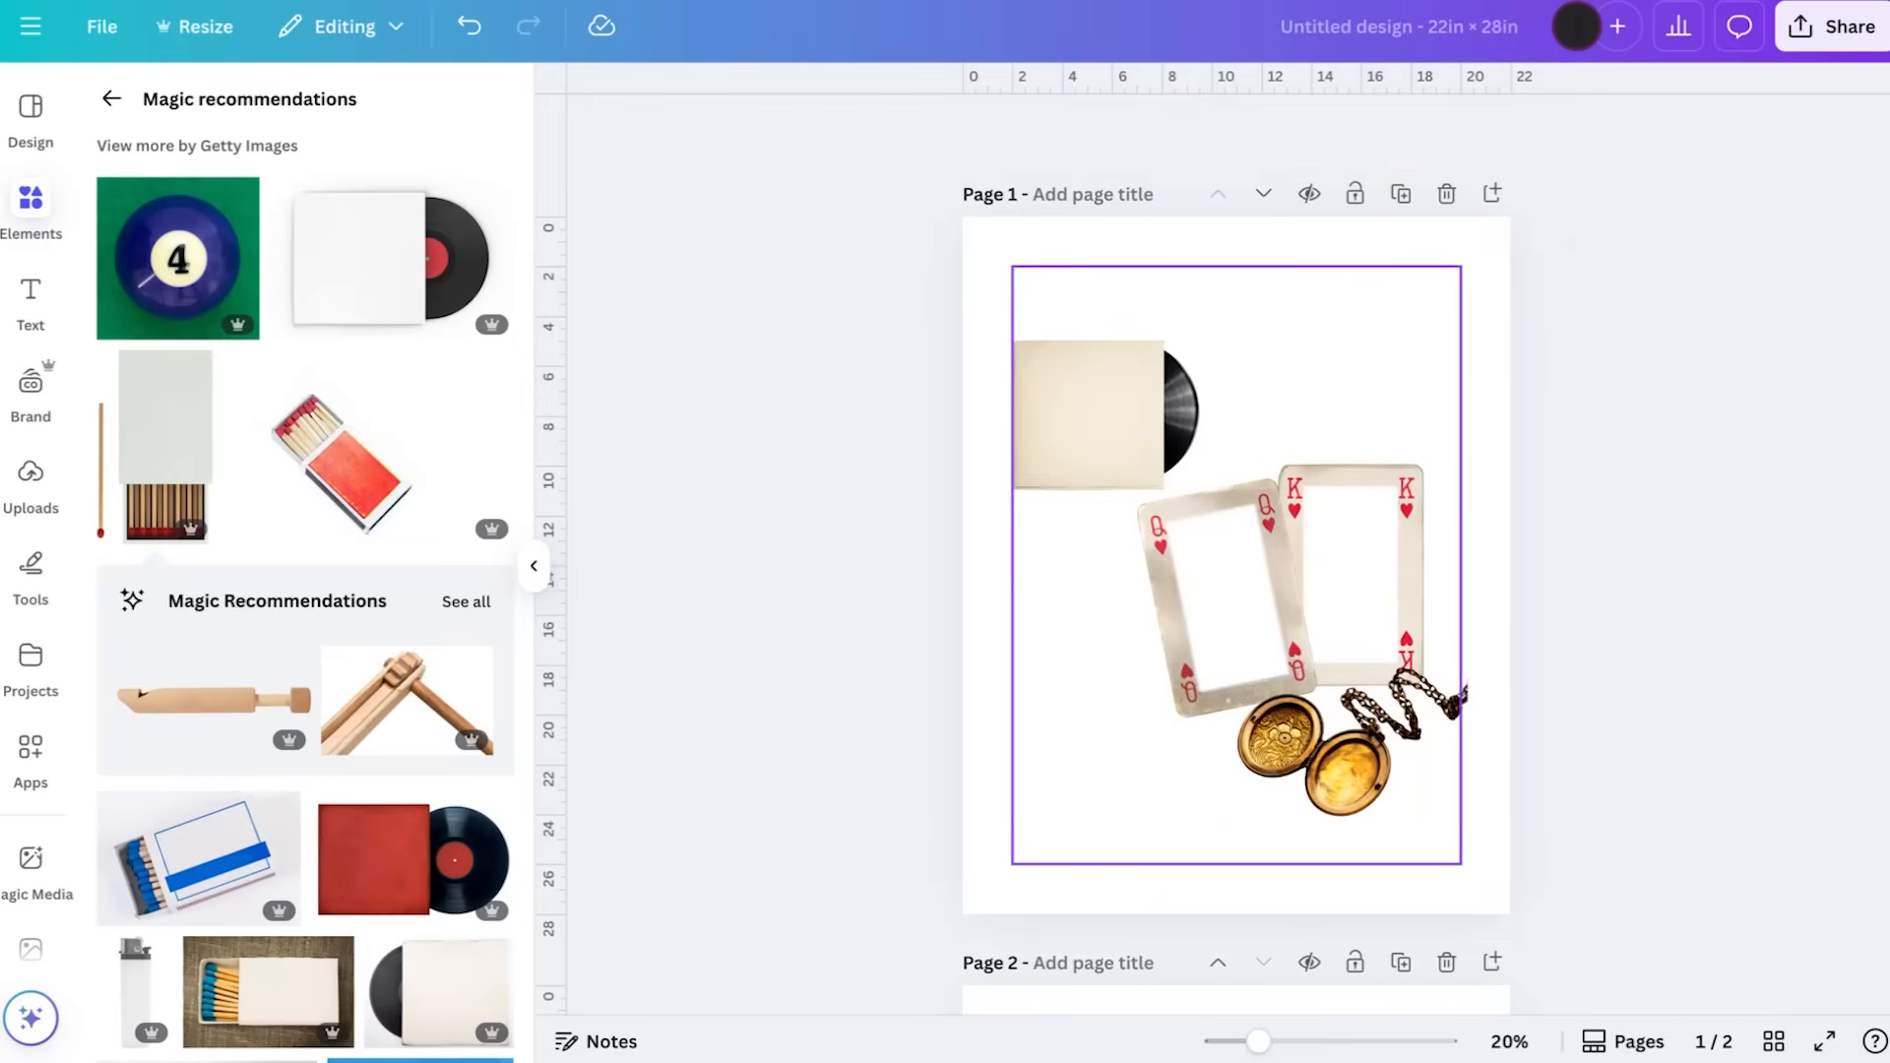
Browse further recommendations and add the photo of the upright white matchbox with red-tipped matches and a yellow-green border
scroll(404, 516, down, 5)
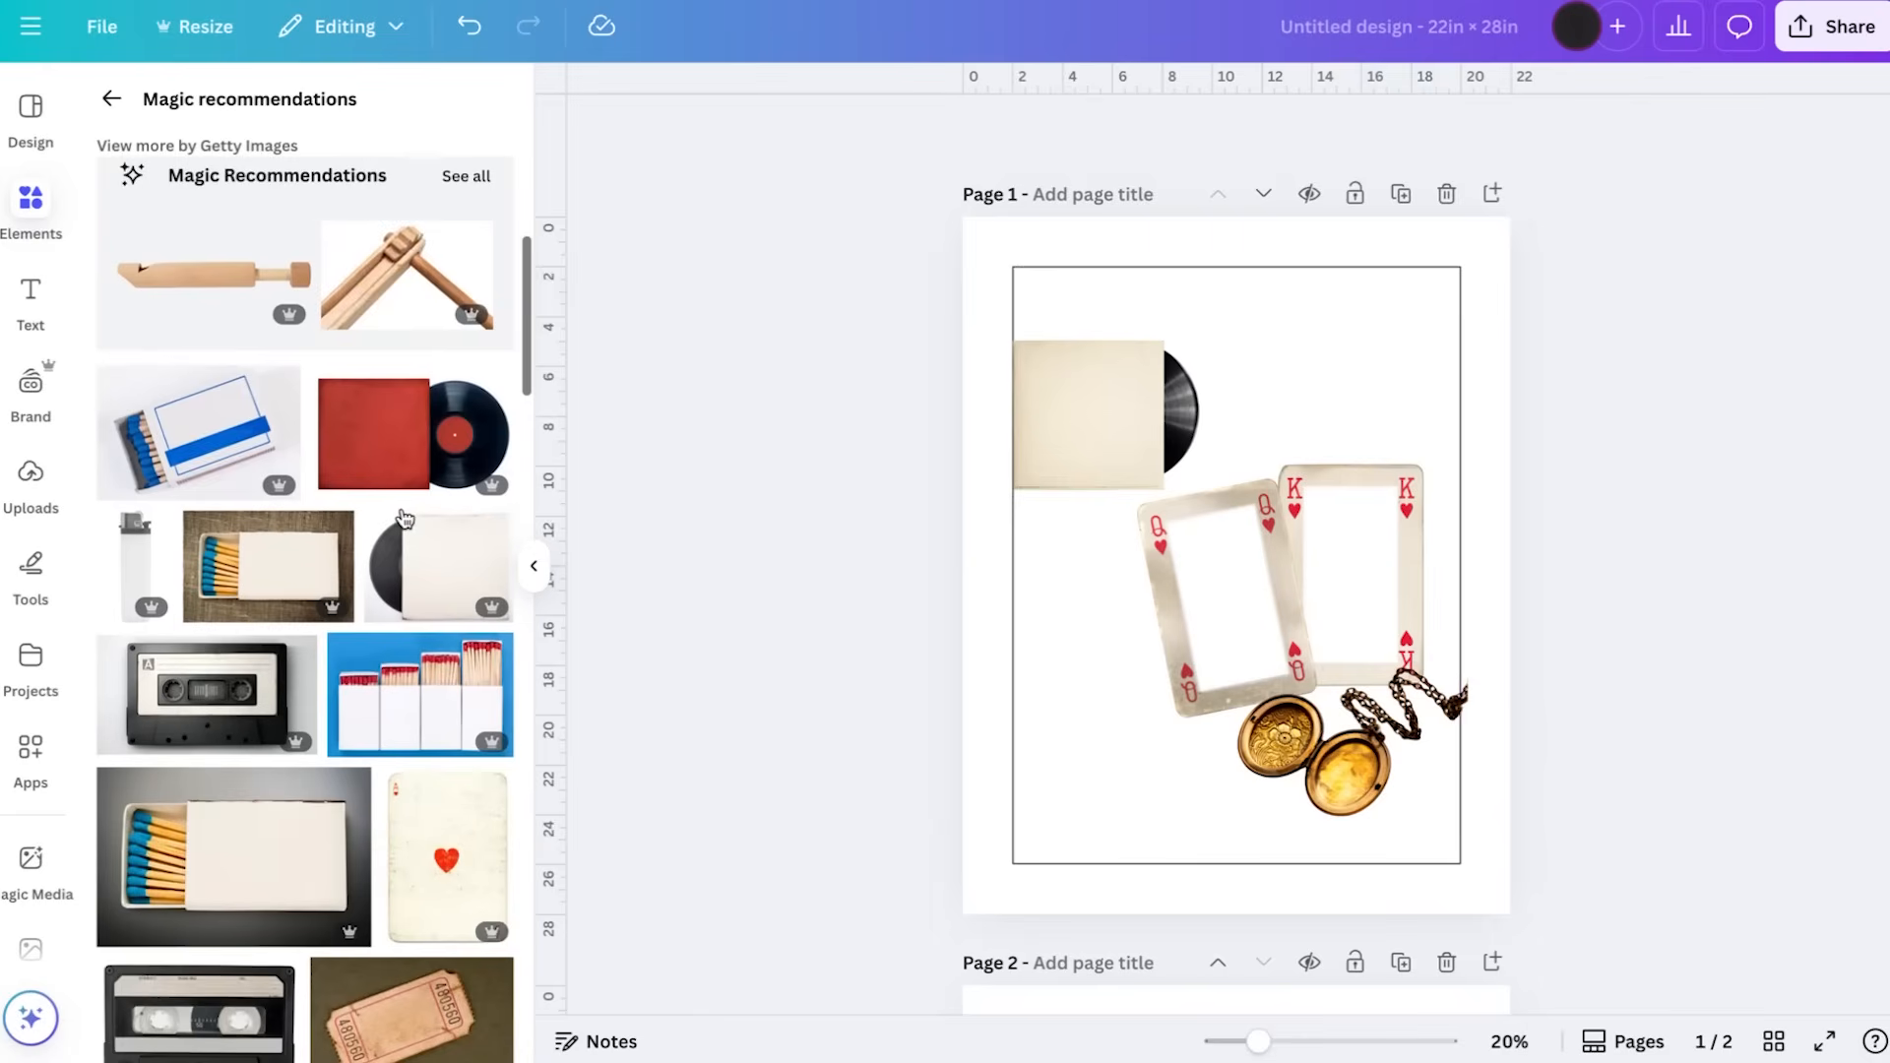
scroll(402, 516, down, 3)
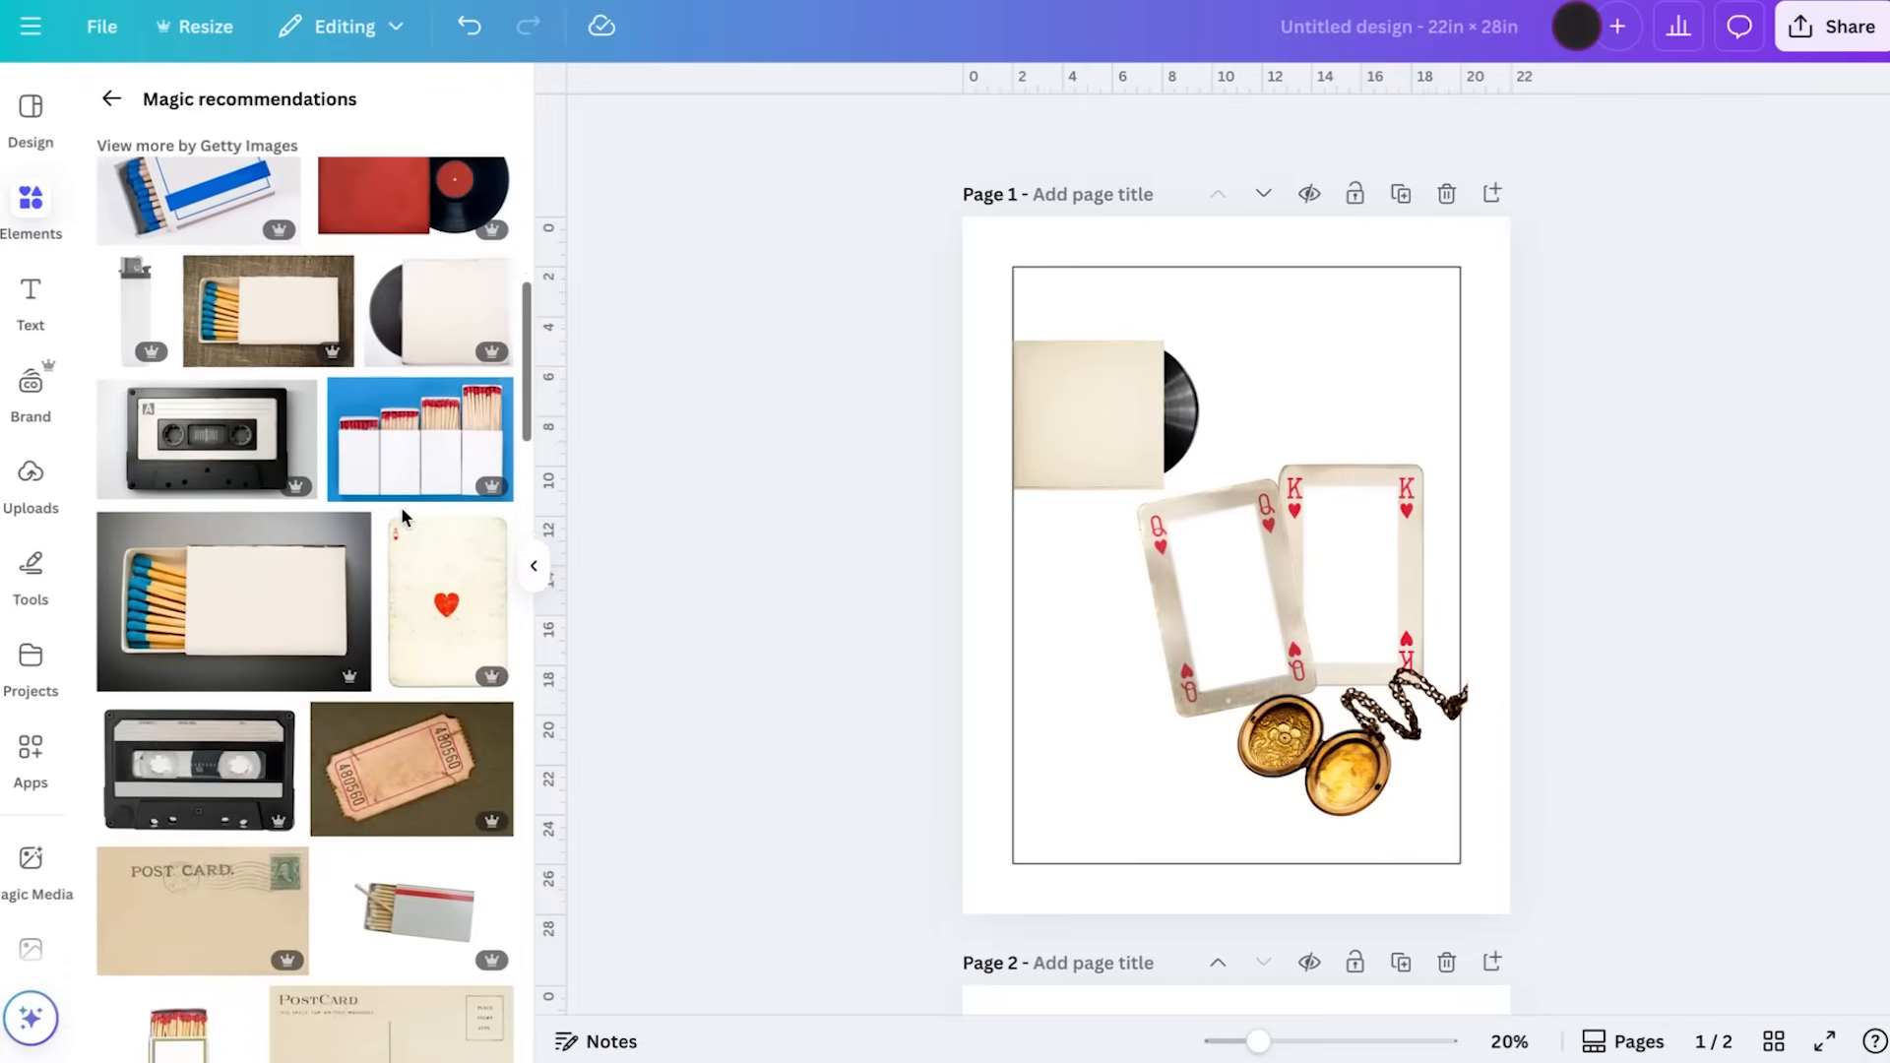
scroll(402, 512, down, 2)
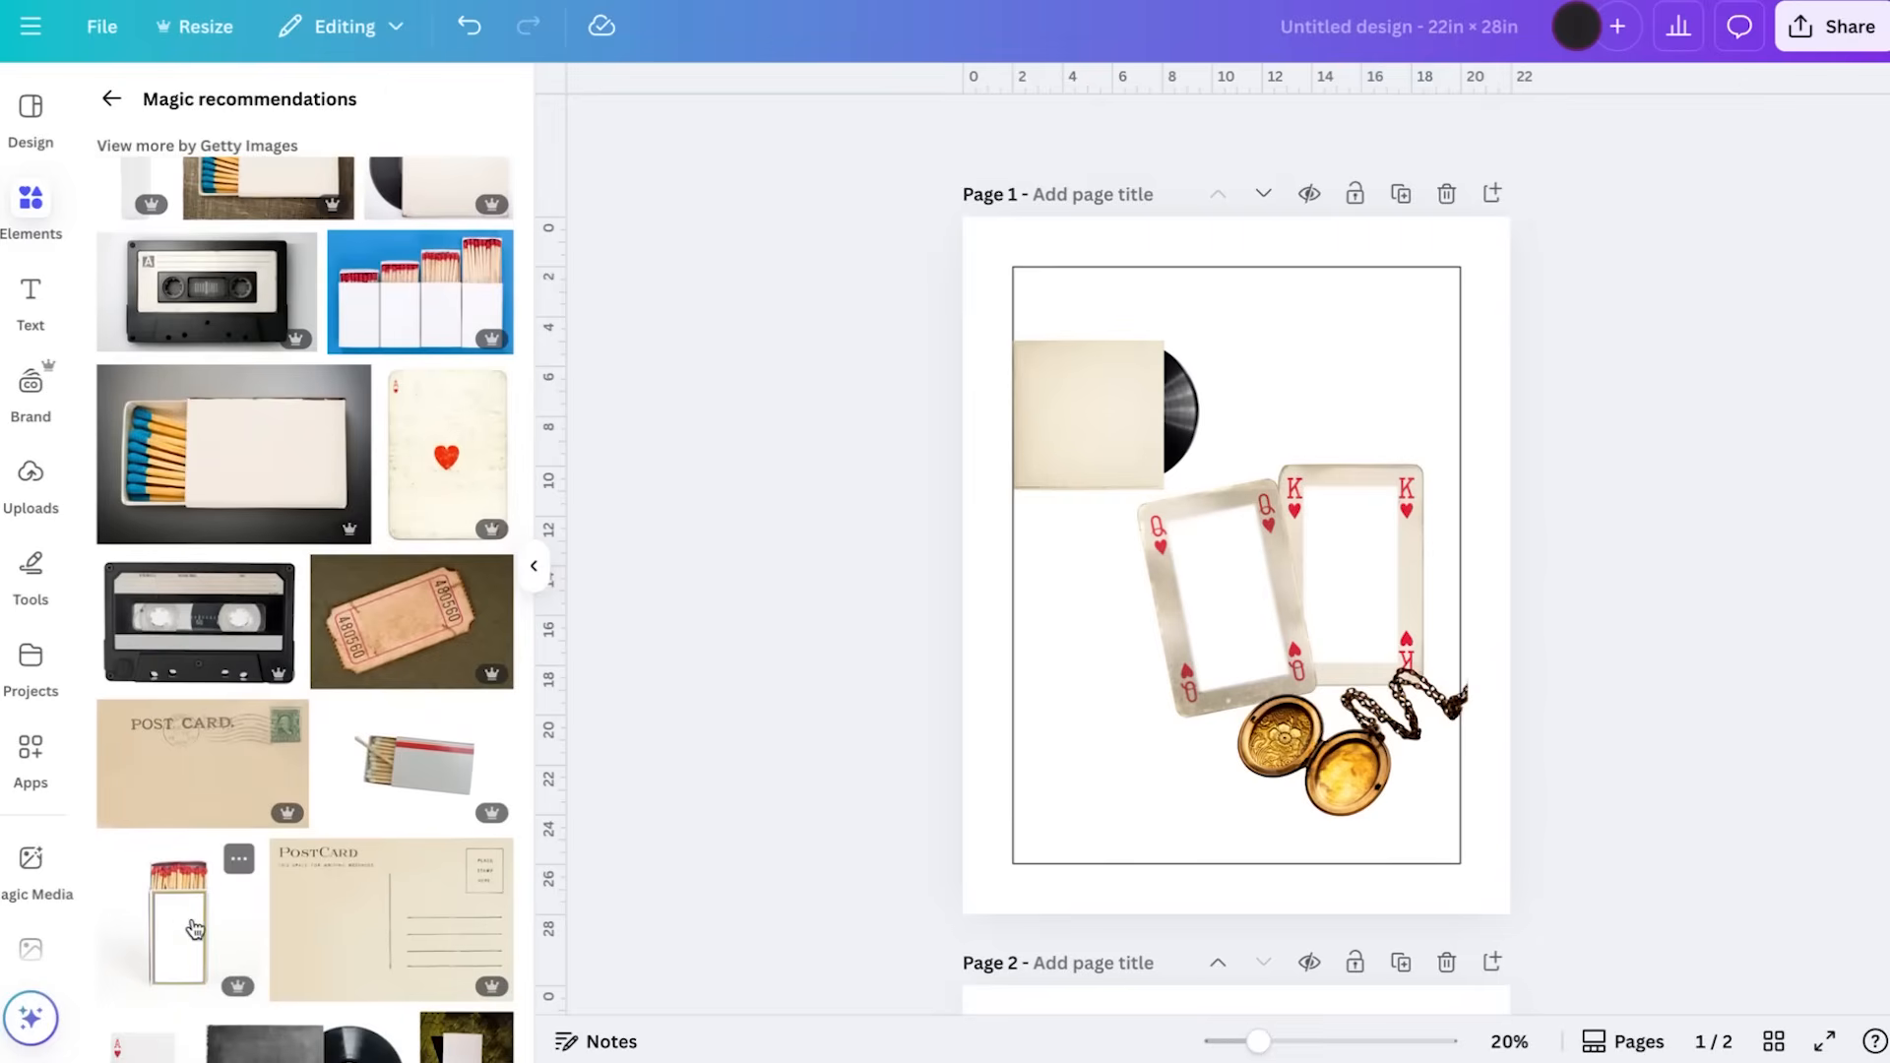
click(195, 929)
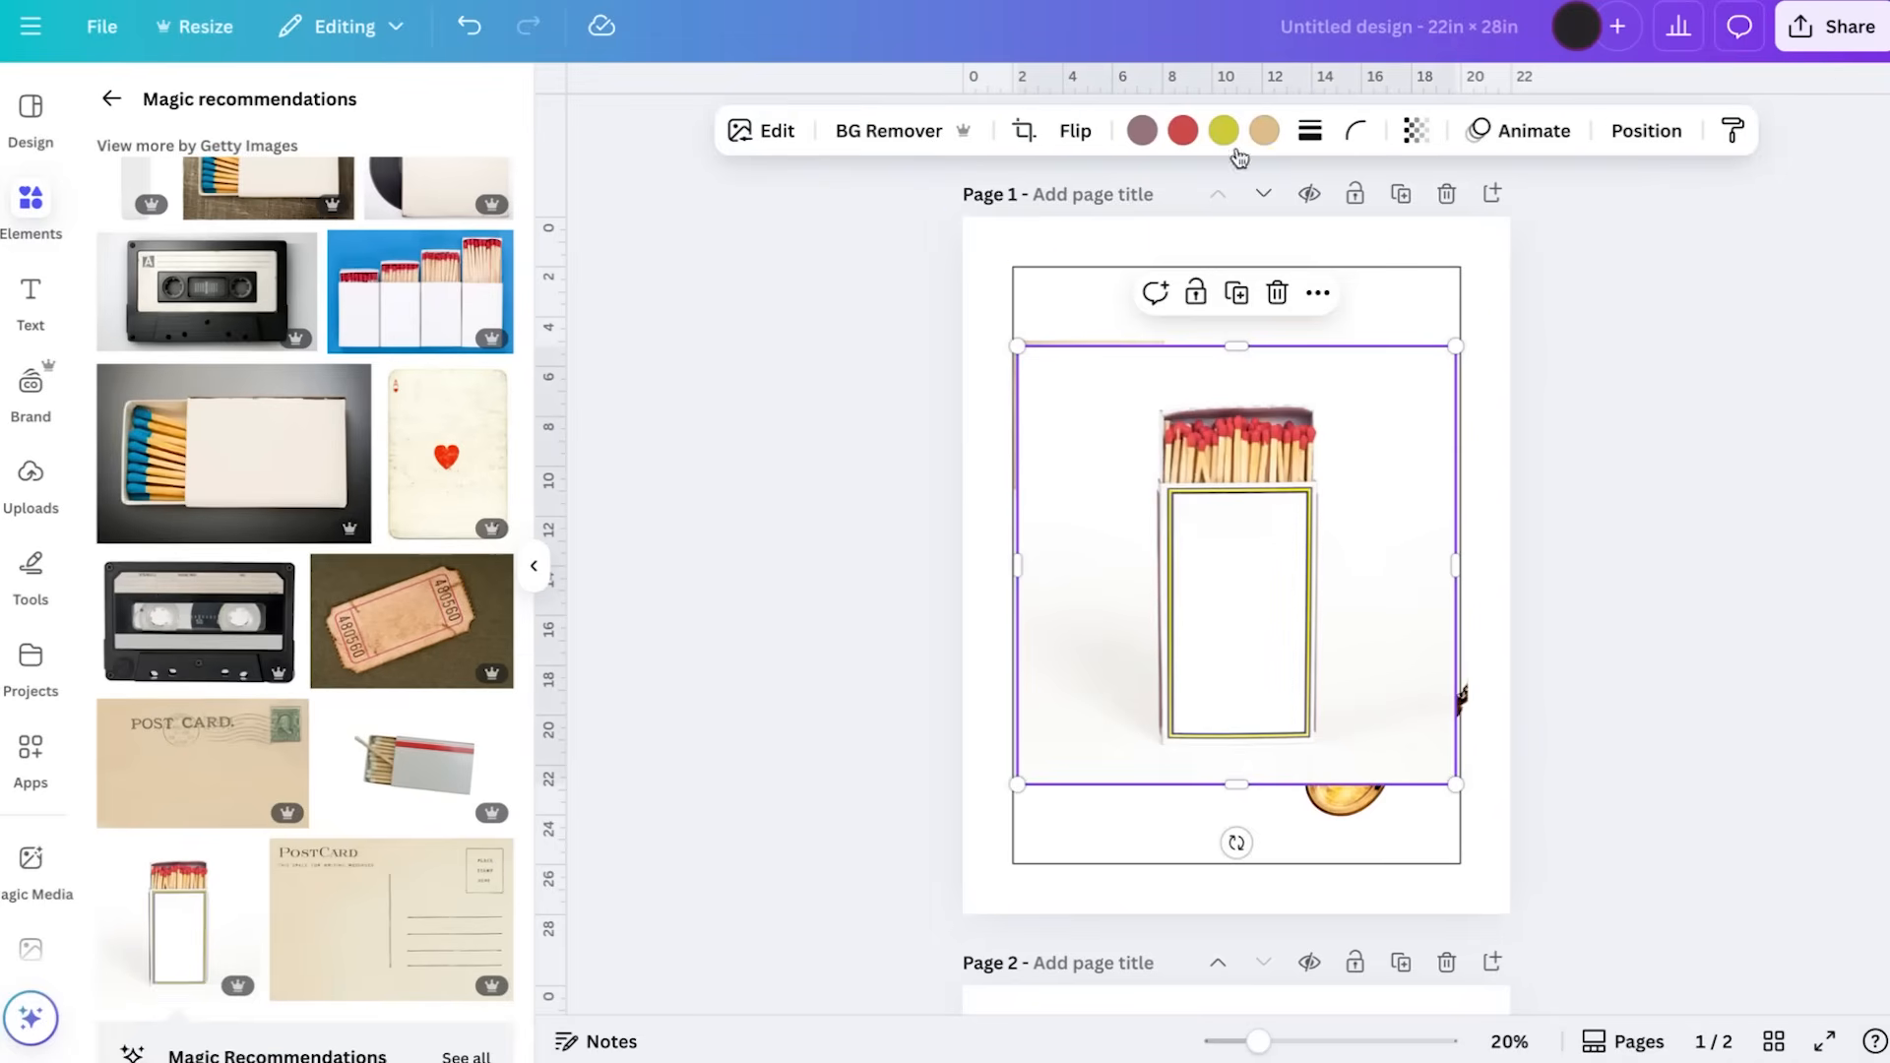
Try recolouring the matchbox photo's yellow-green tone with the red Embroidery Colors swatch, then undo the change
click(1225, 132)
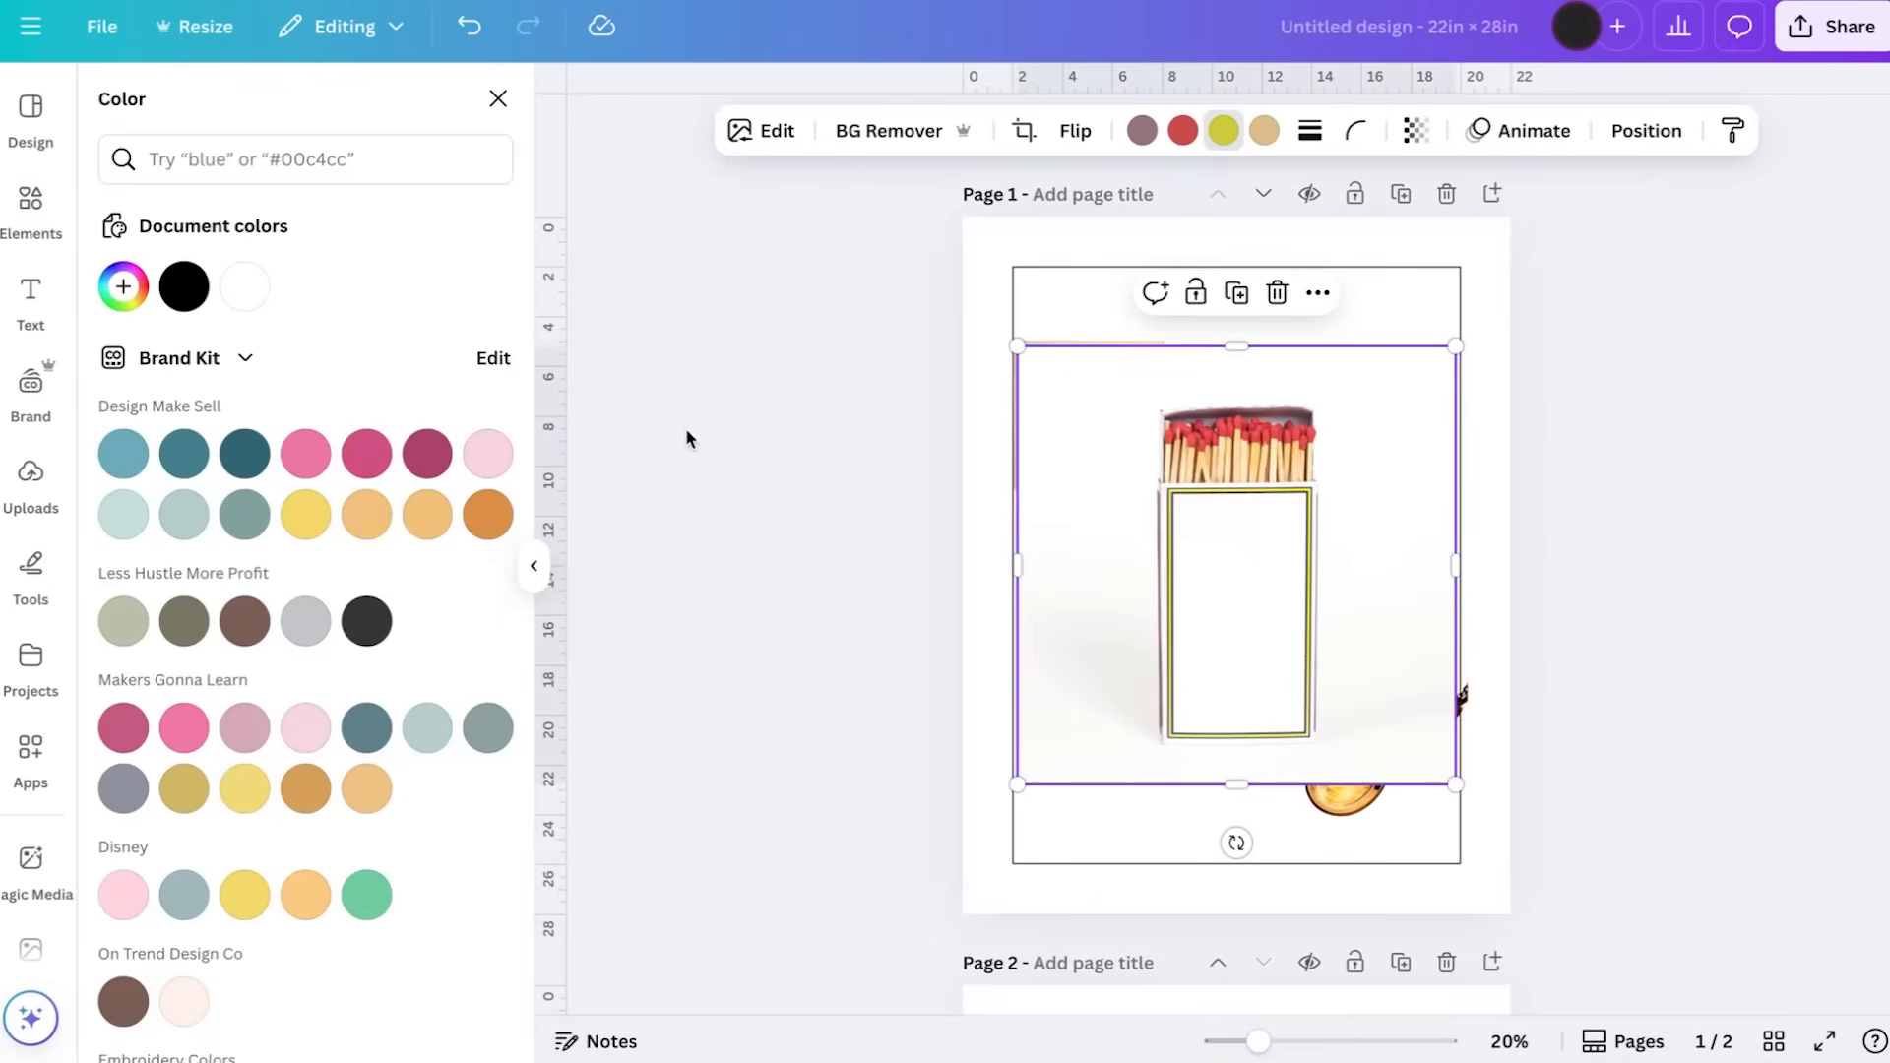
scroll(310, 689, down, 4)
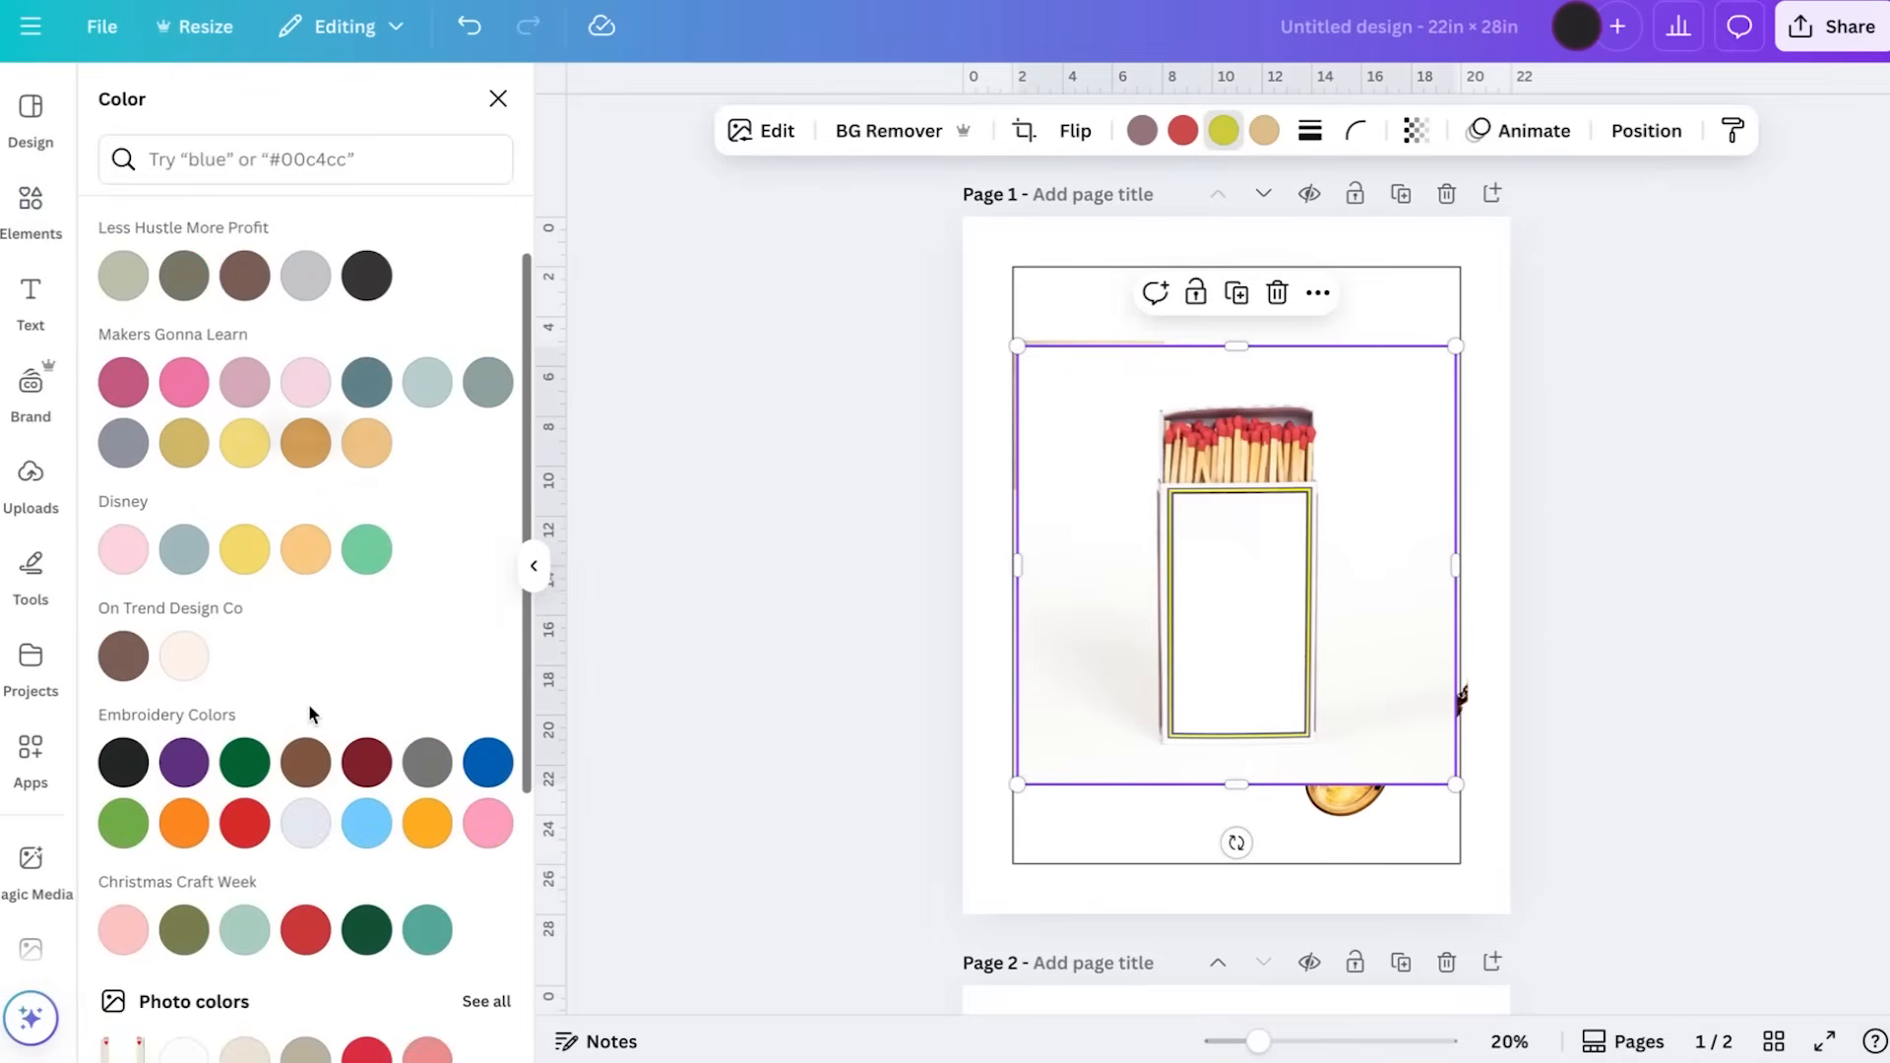
click(241, 841)
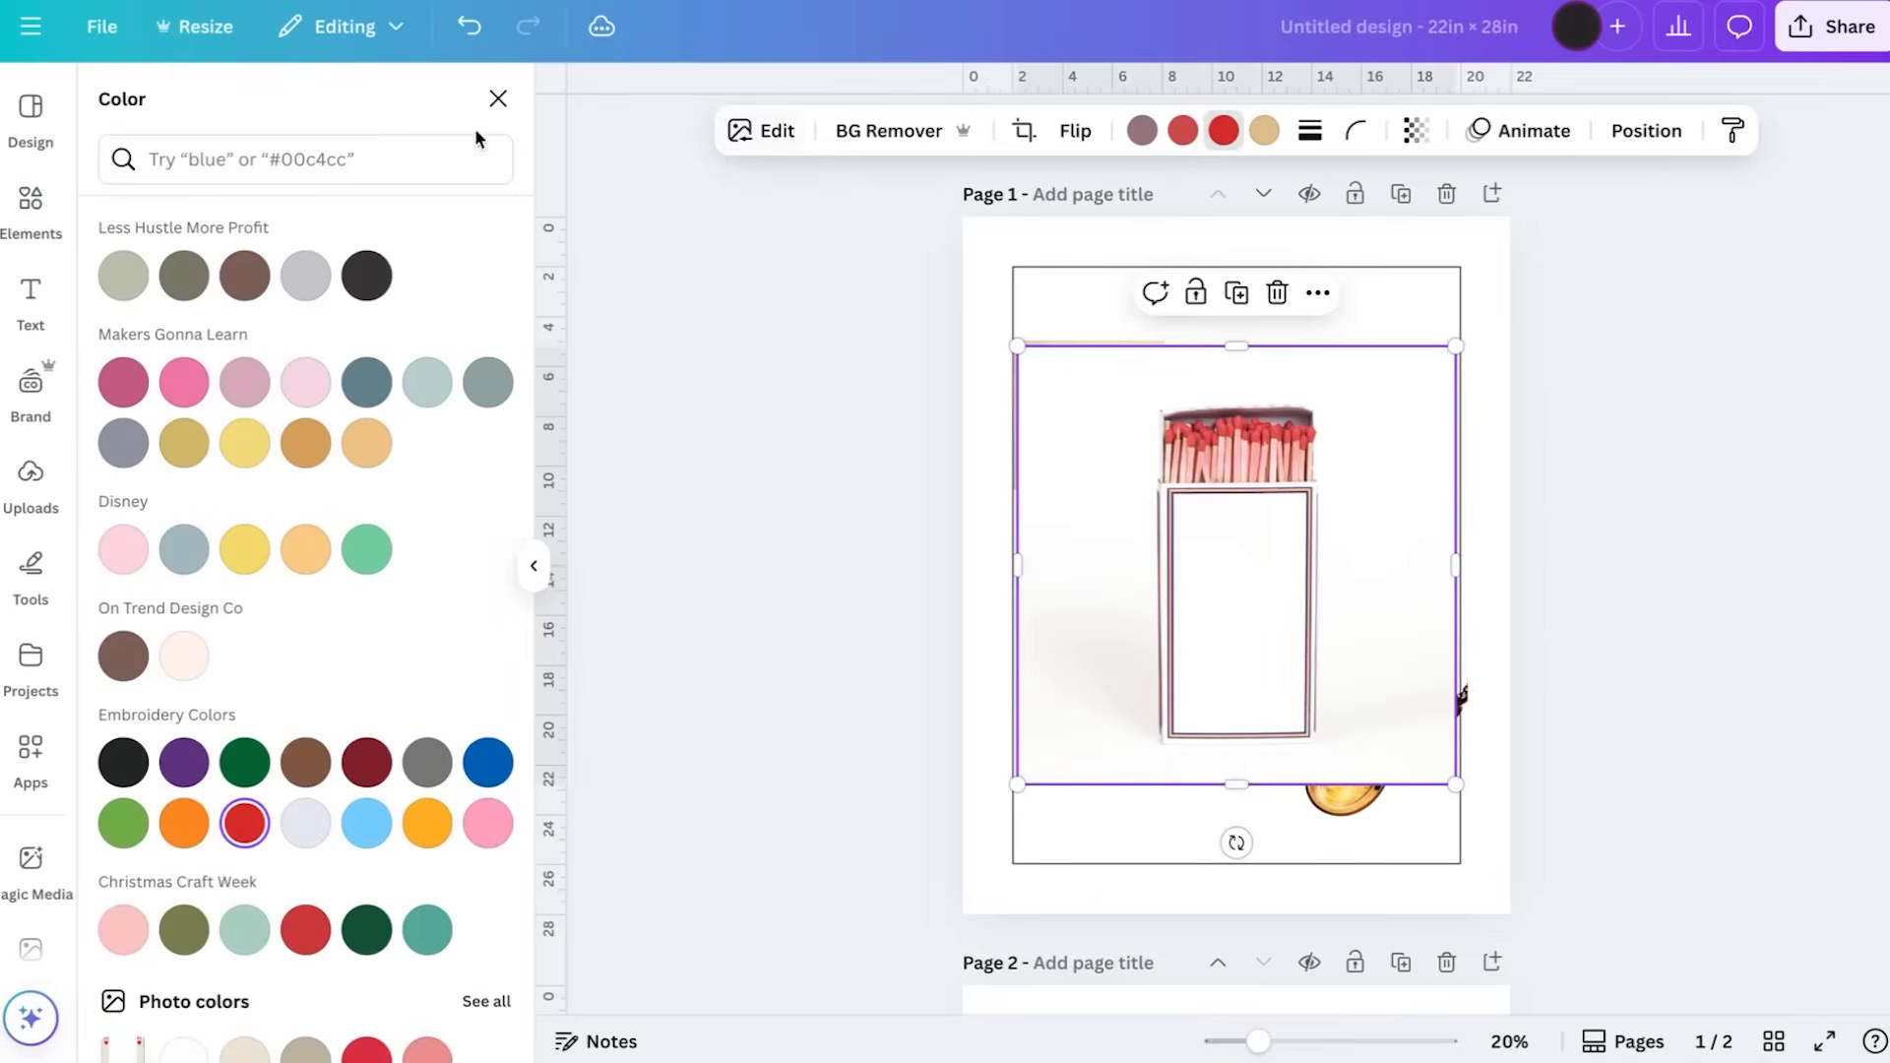
click(456, 44)
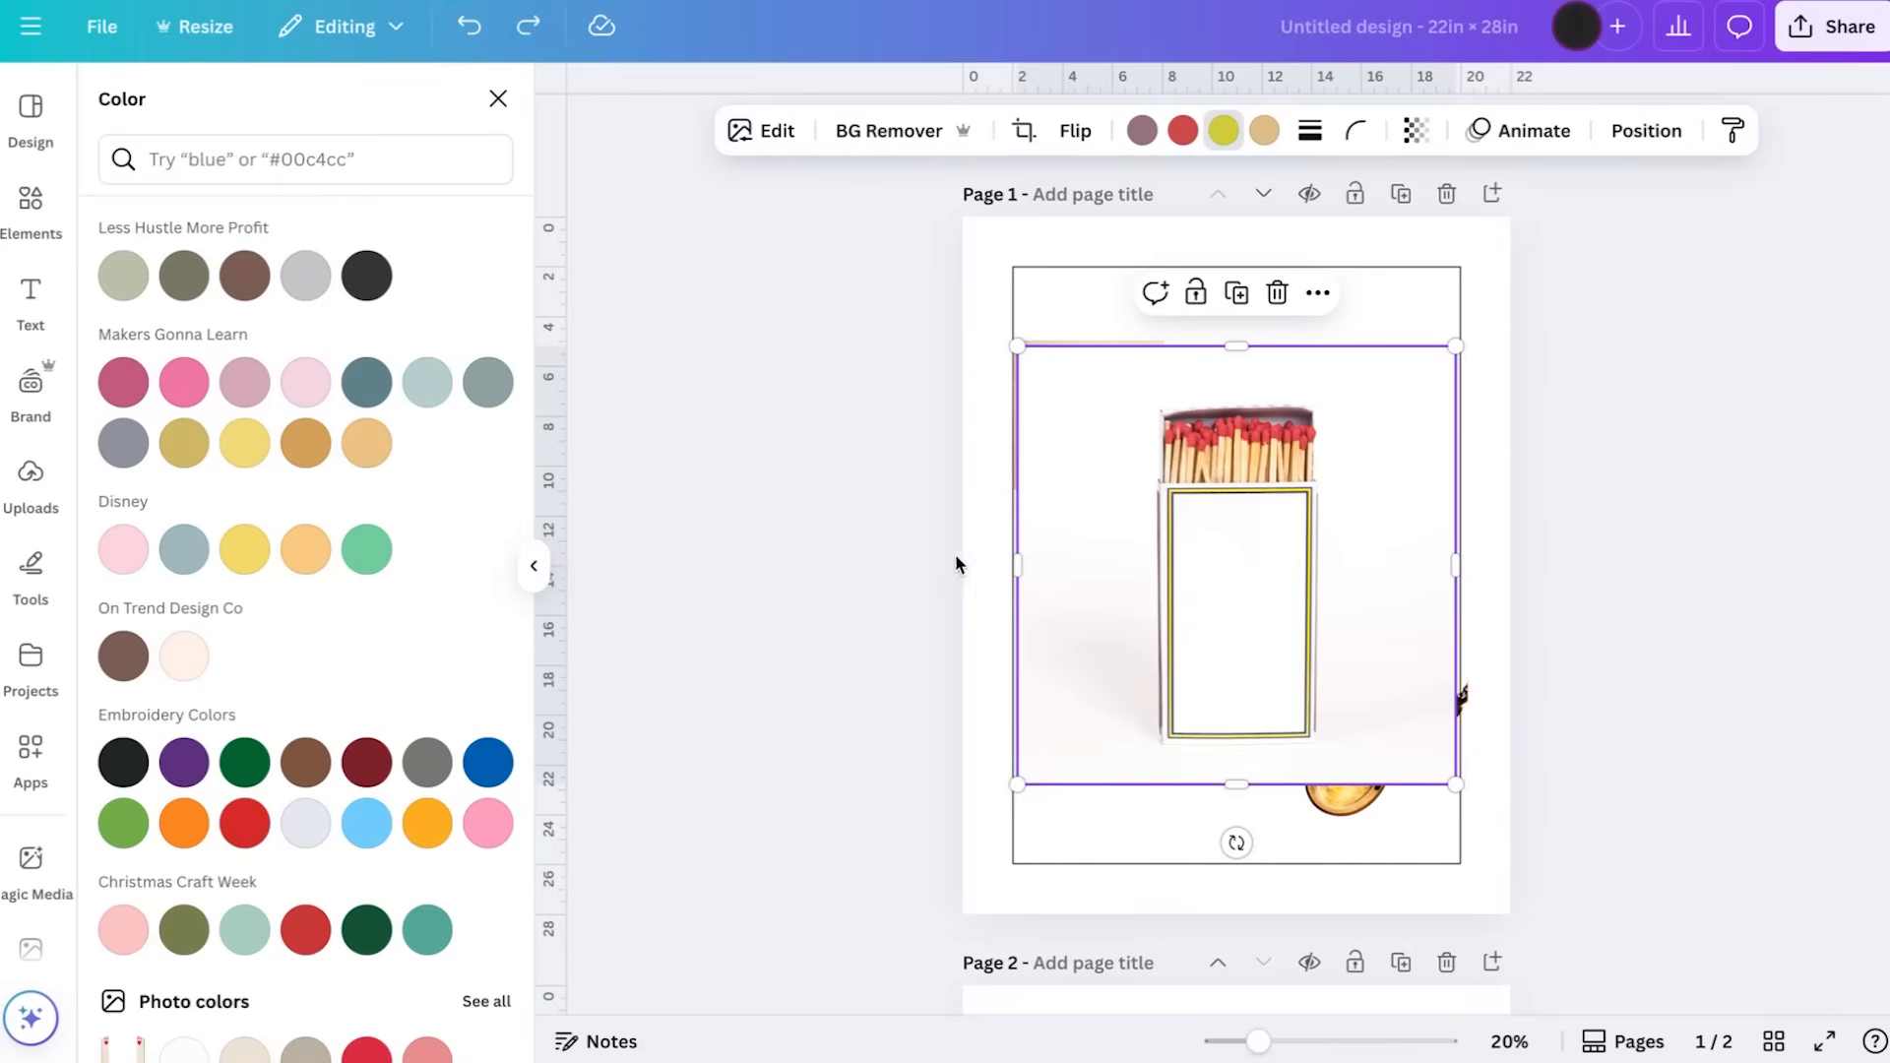
Remove the matchbox photo's background and crop its empty side and upper margins close to the matchbox
click(898, 130)
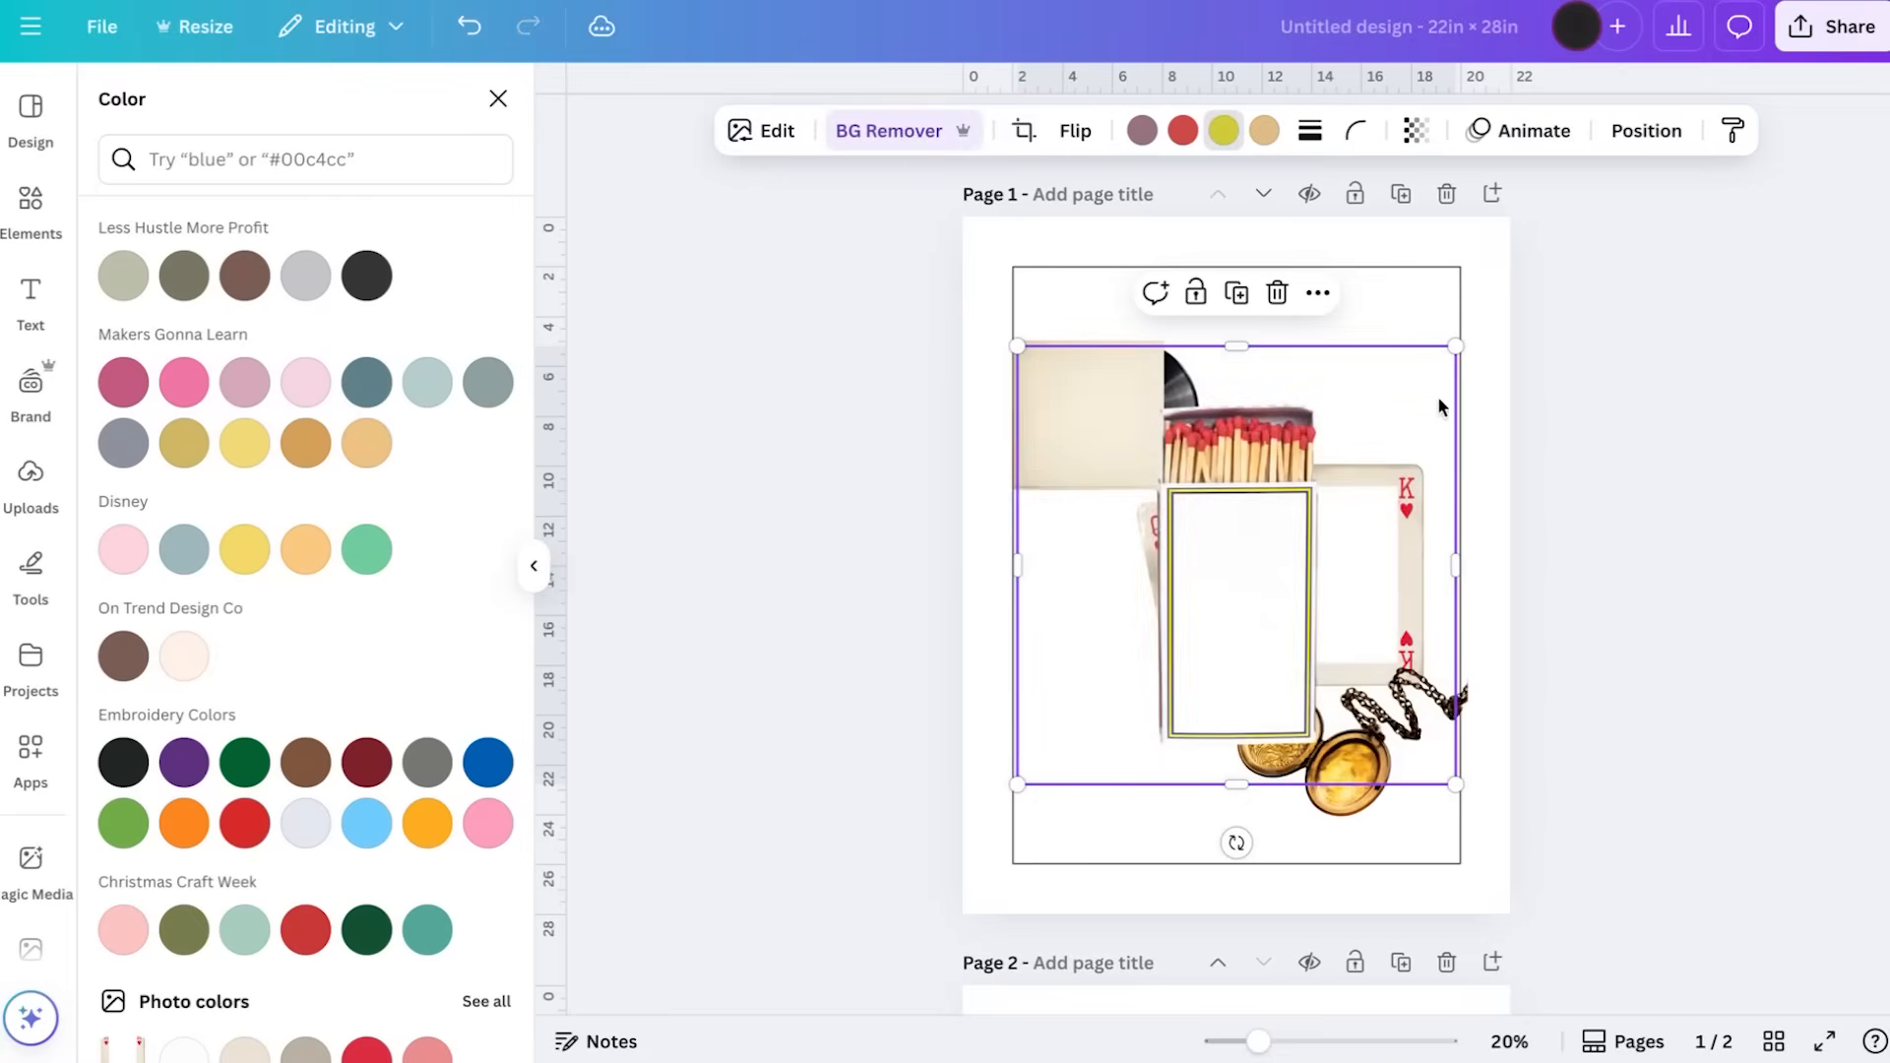
drag(1456, 559, 1336, 561)
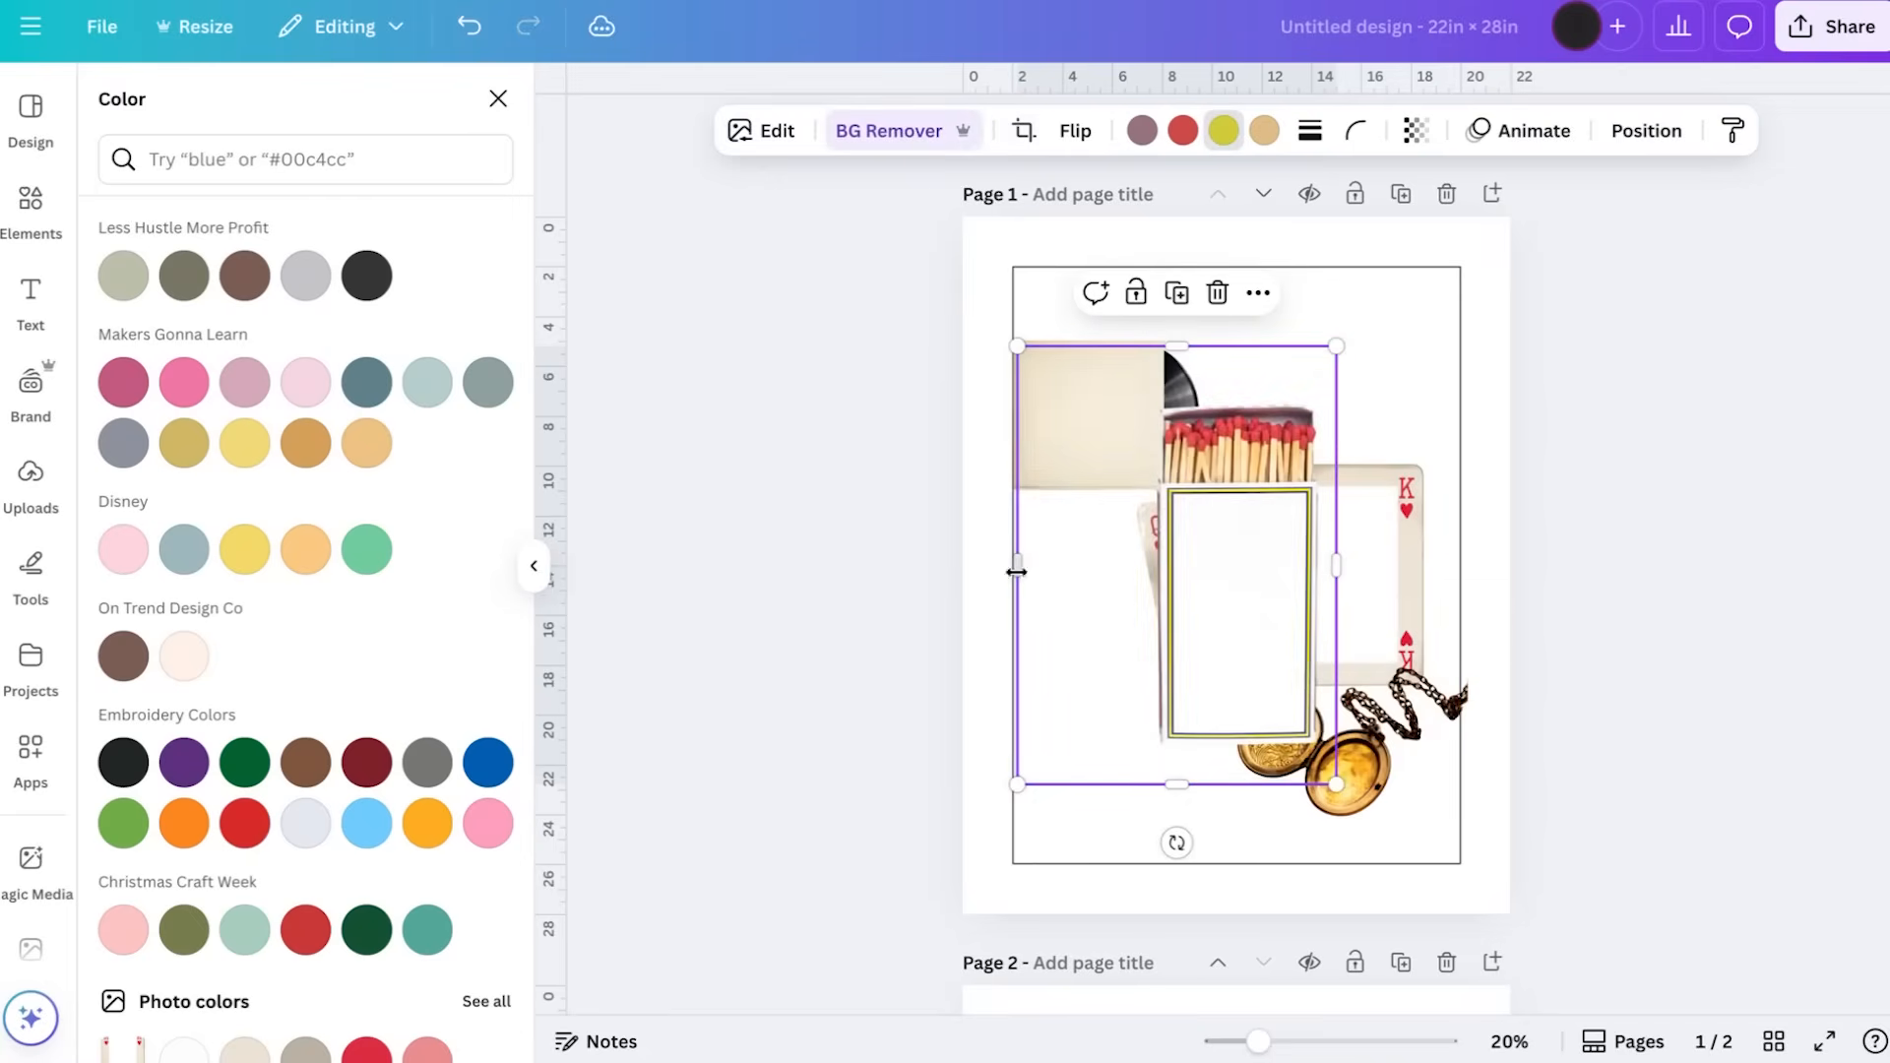
drag(1019, 565, 1137, 565)
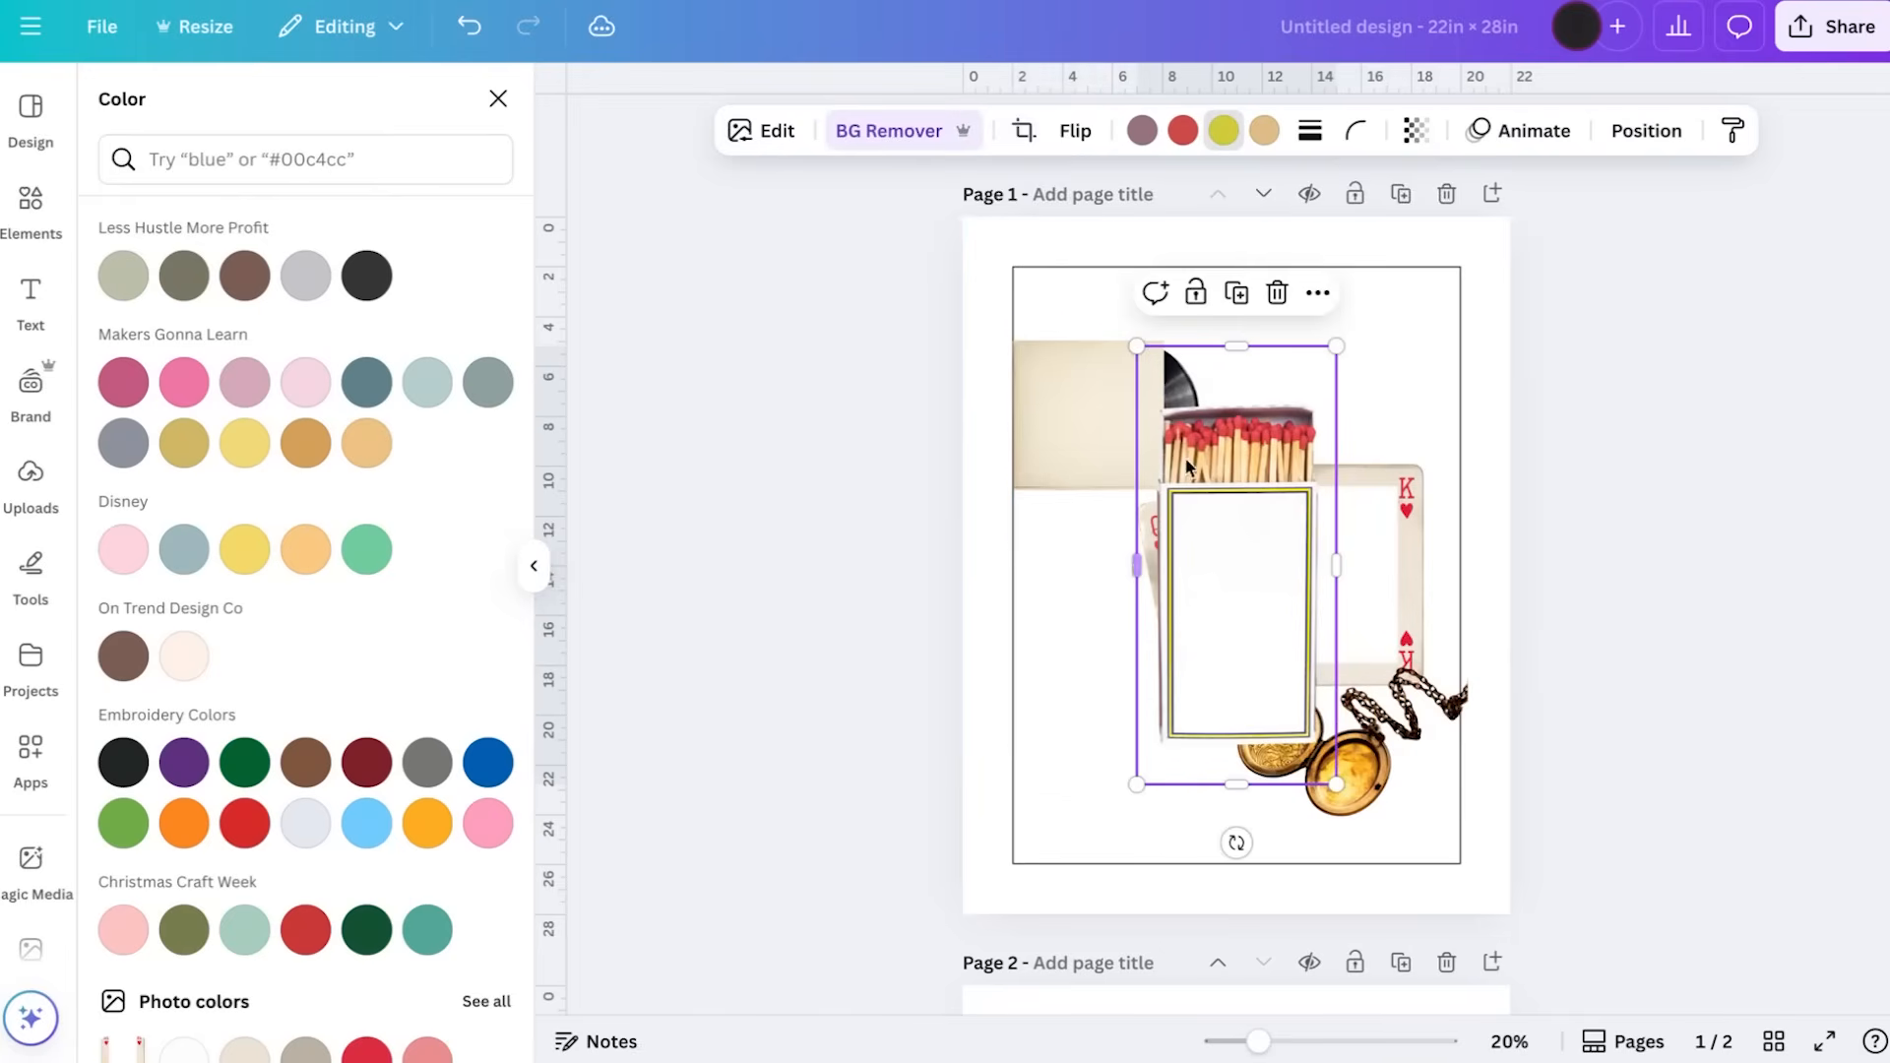
drag(1227, 344, 1230, 392)
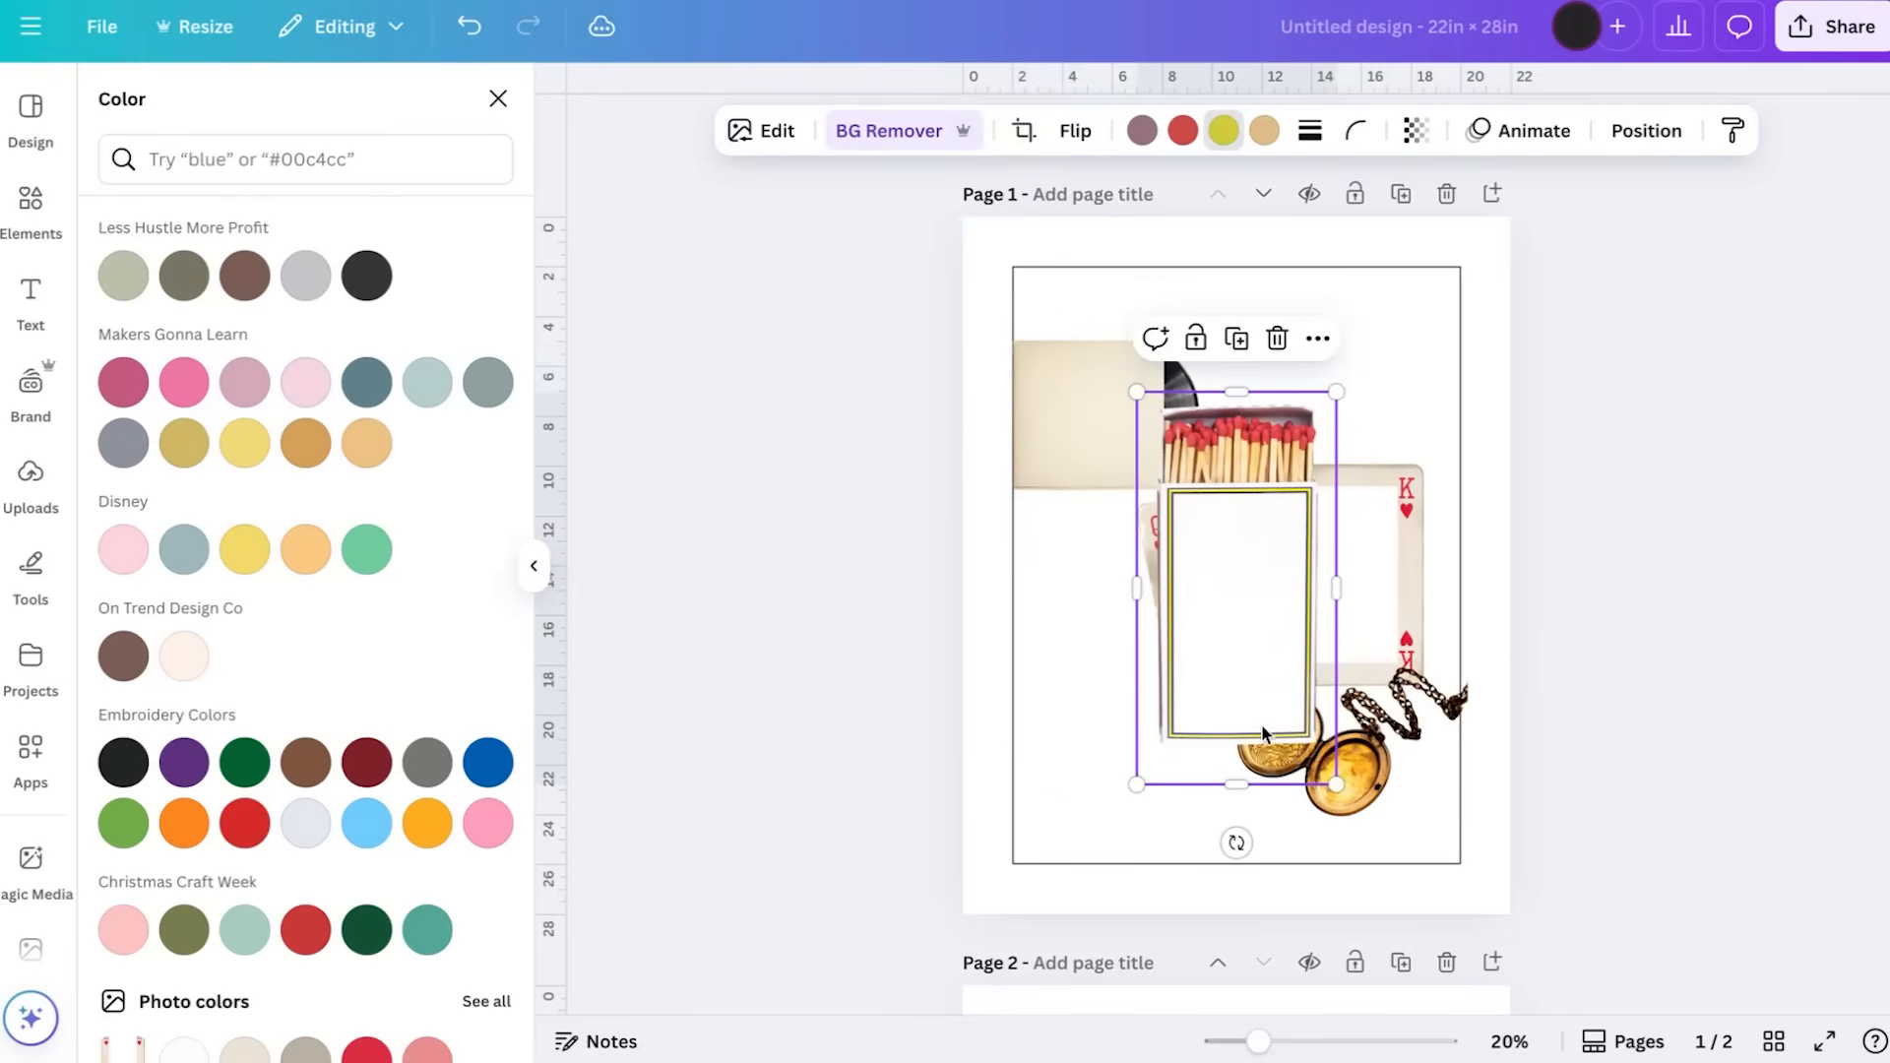
Shrink the matchbox and place it just inside the outline's upper right corner
drag(1244, 791, 1366, 417)
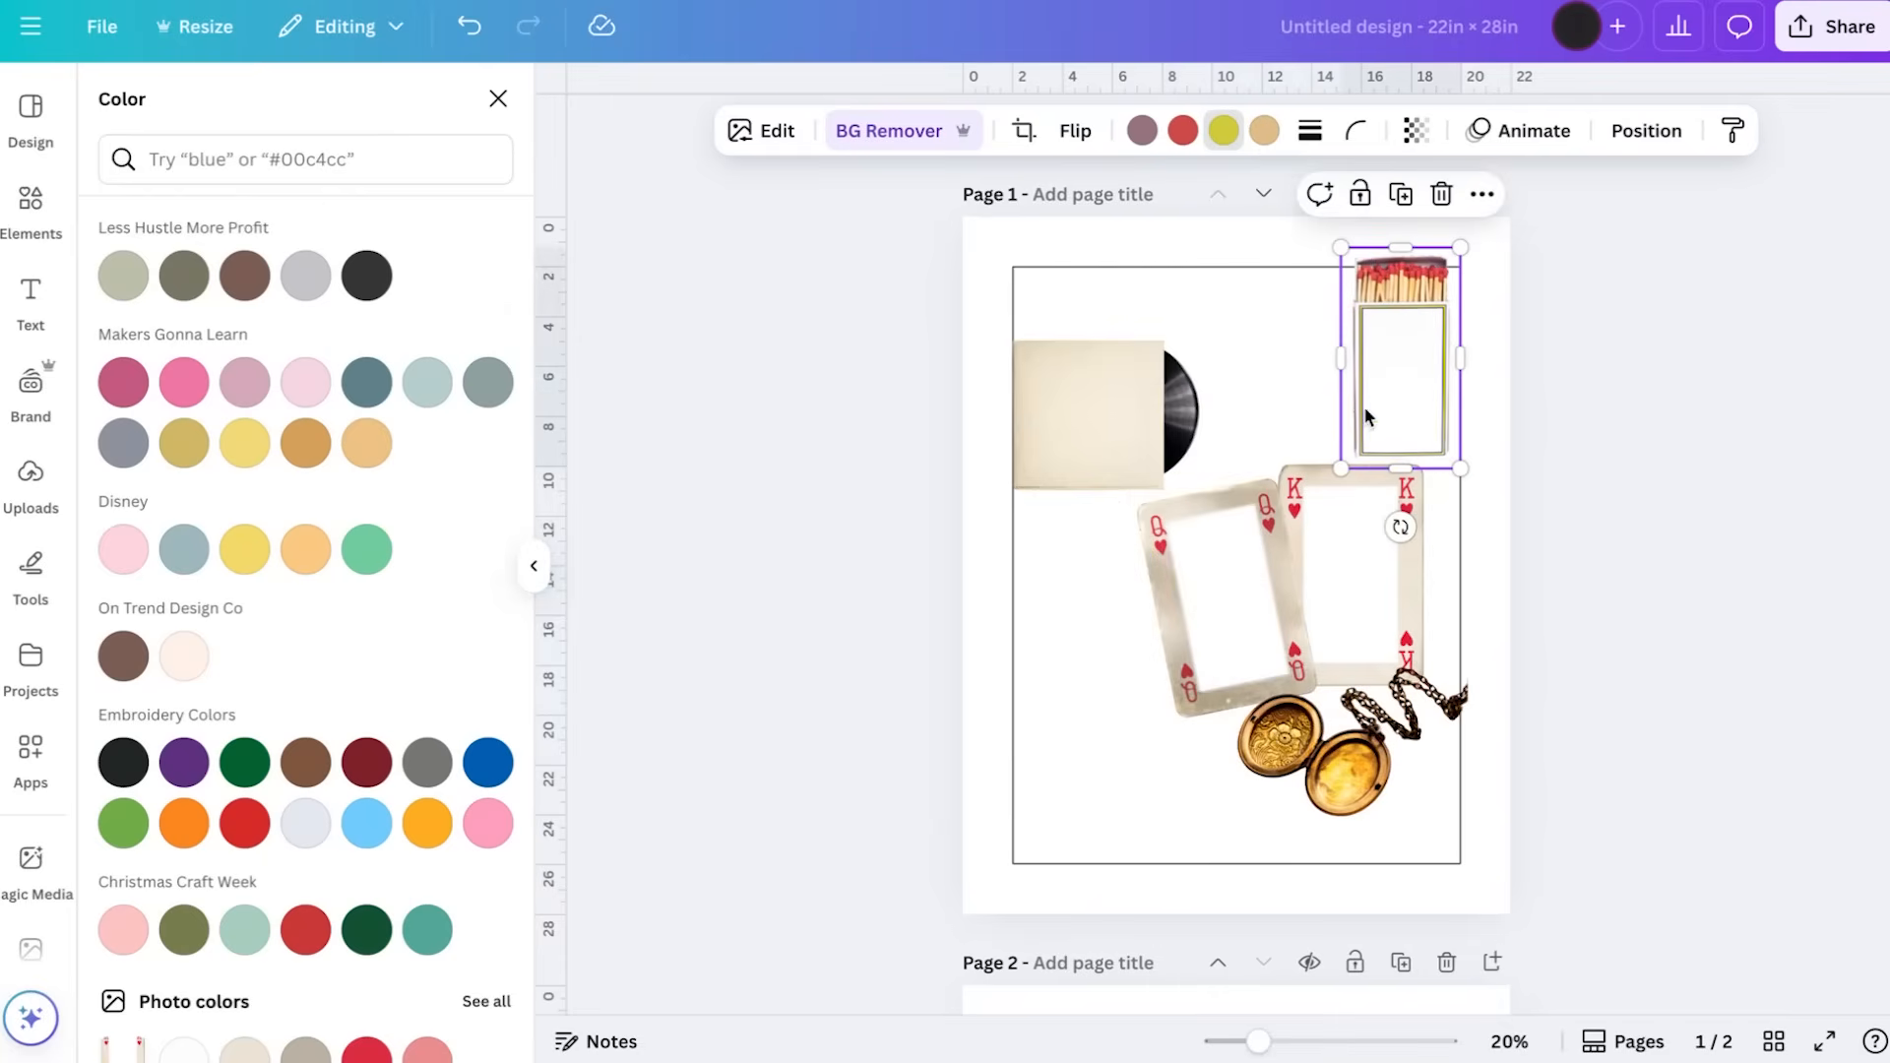
drag(1463, 470, 1419, 446)
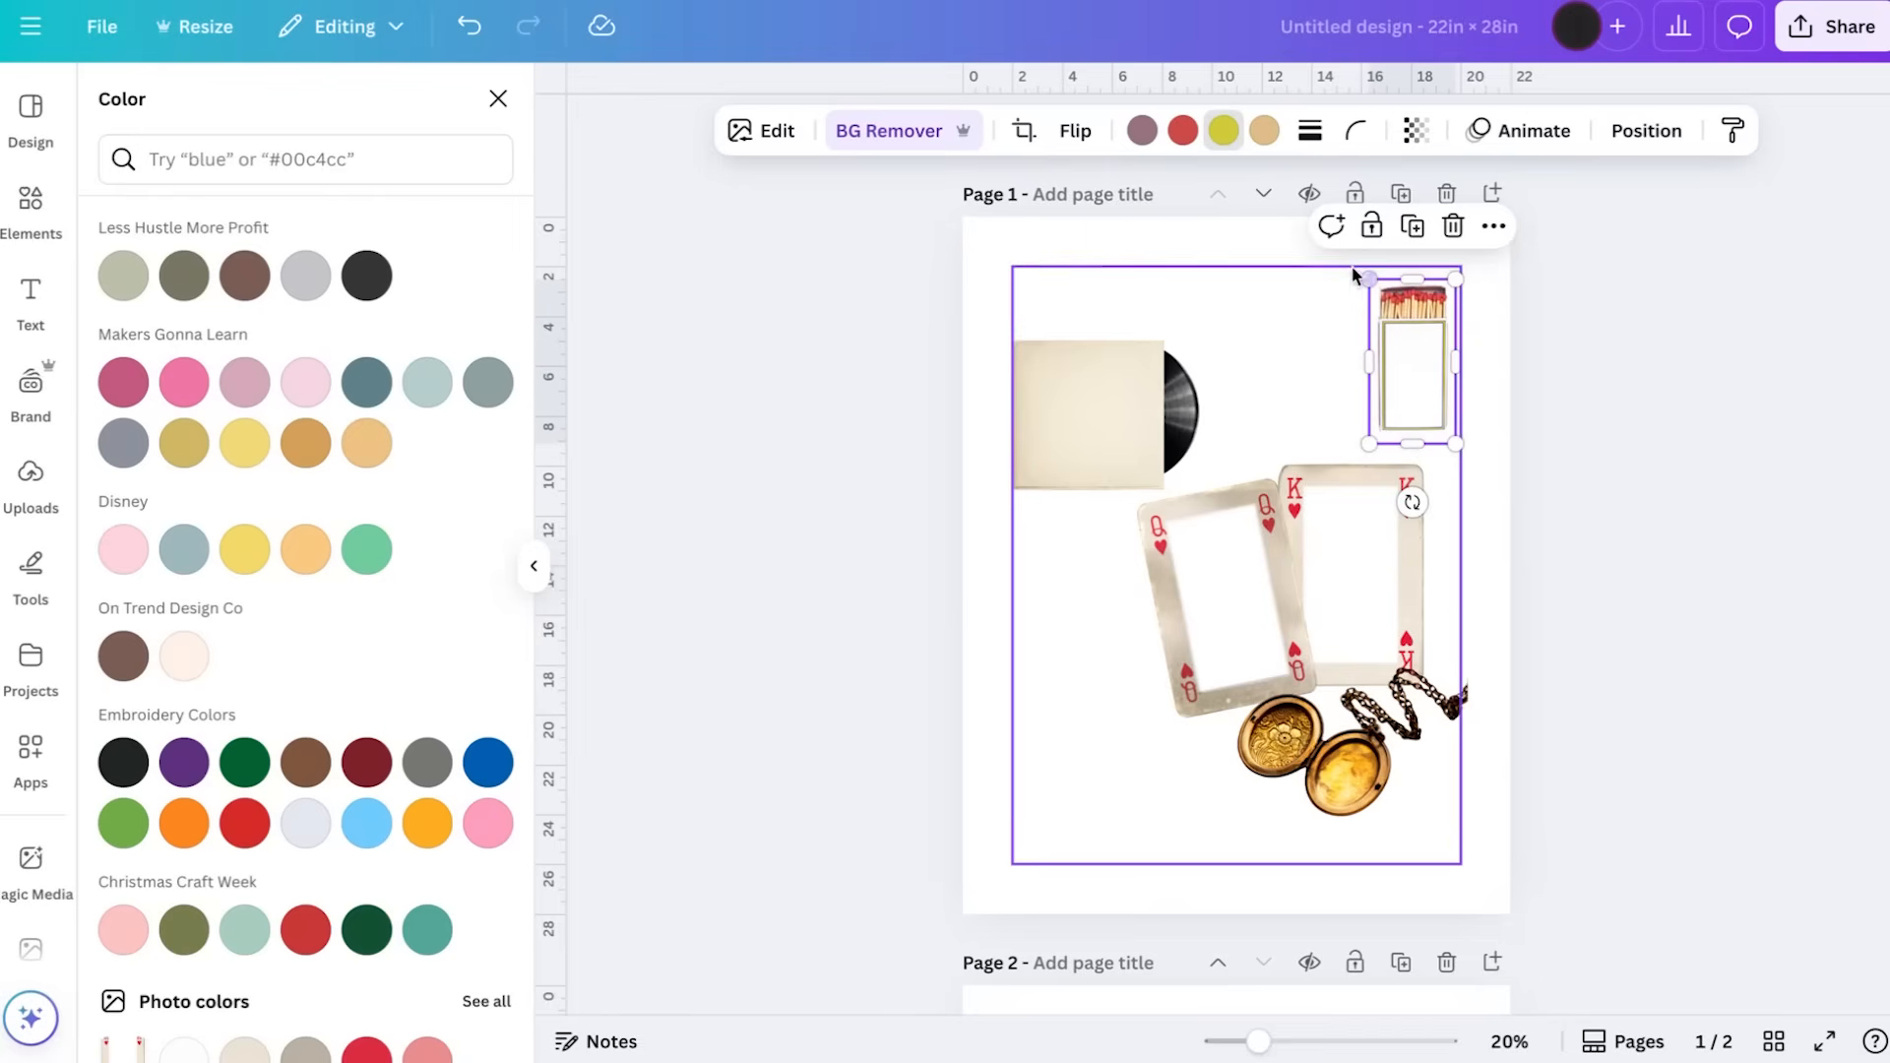
drag(1366, 281, 1374, 278)
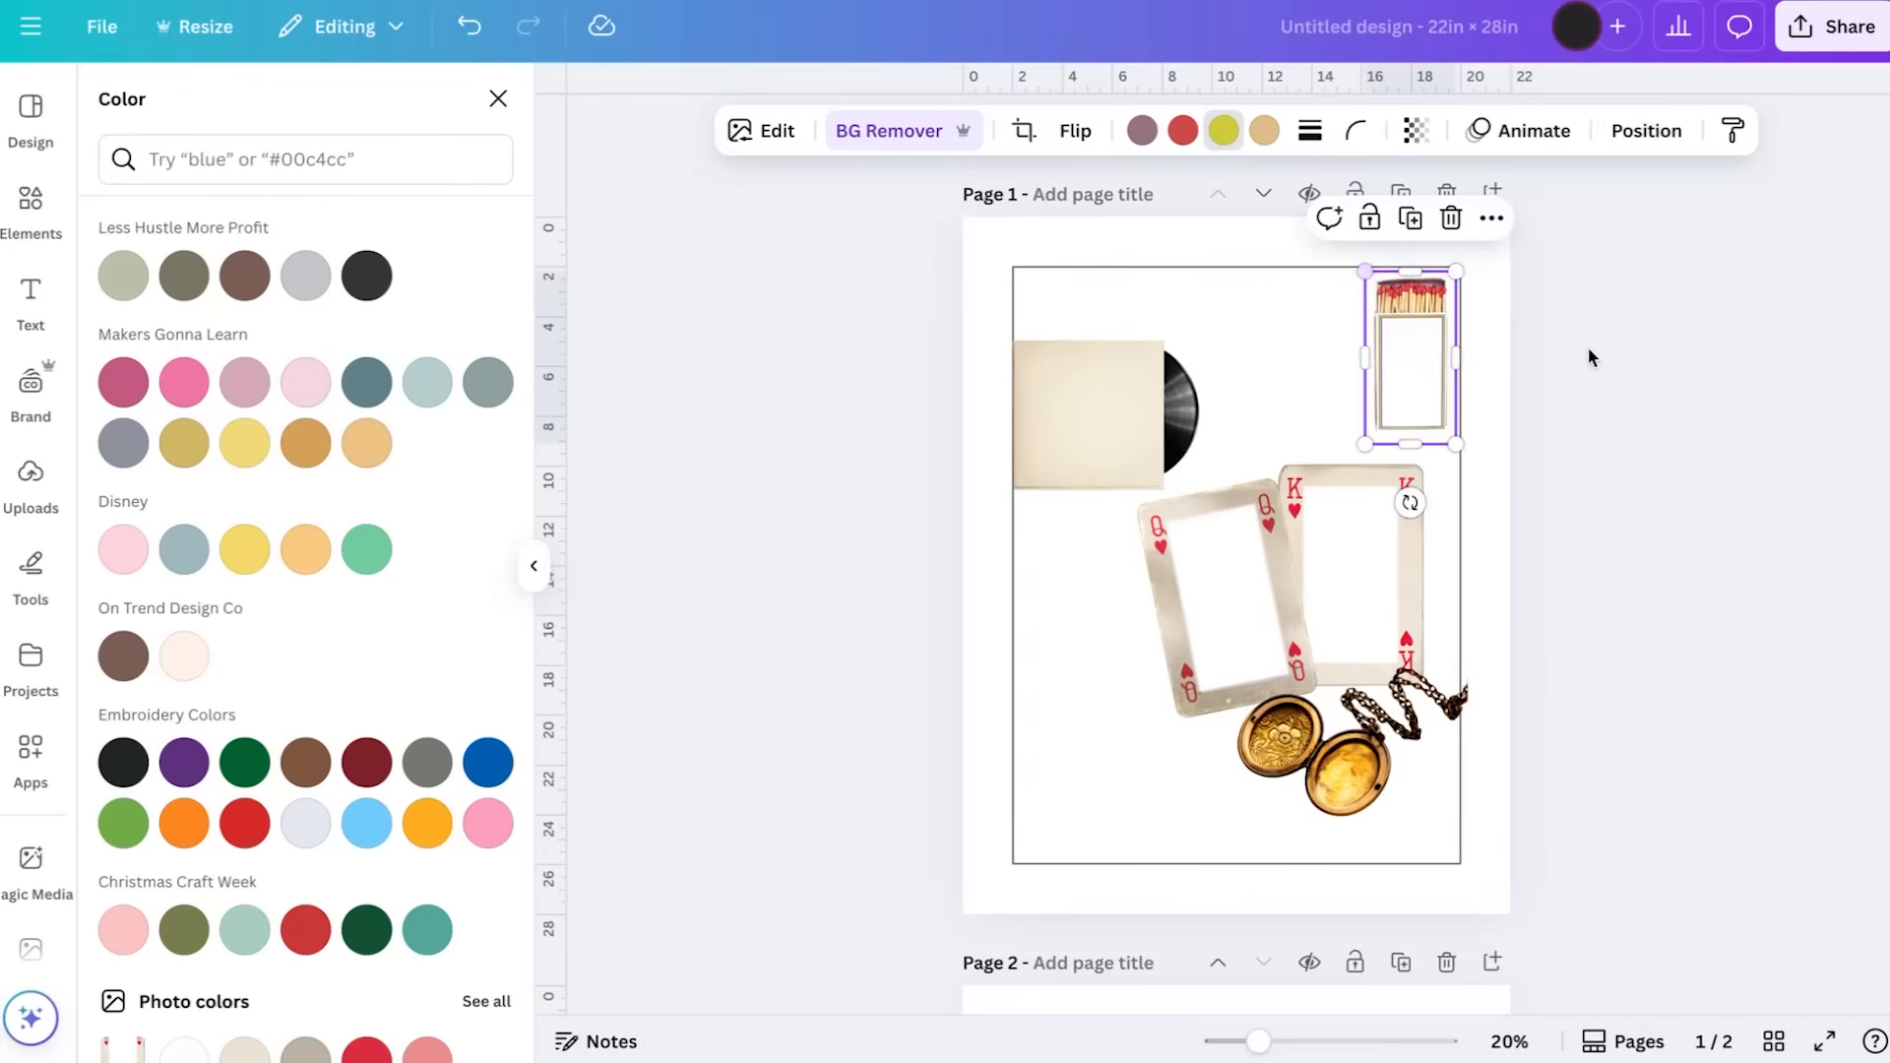
click(1643, 384)
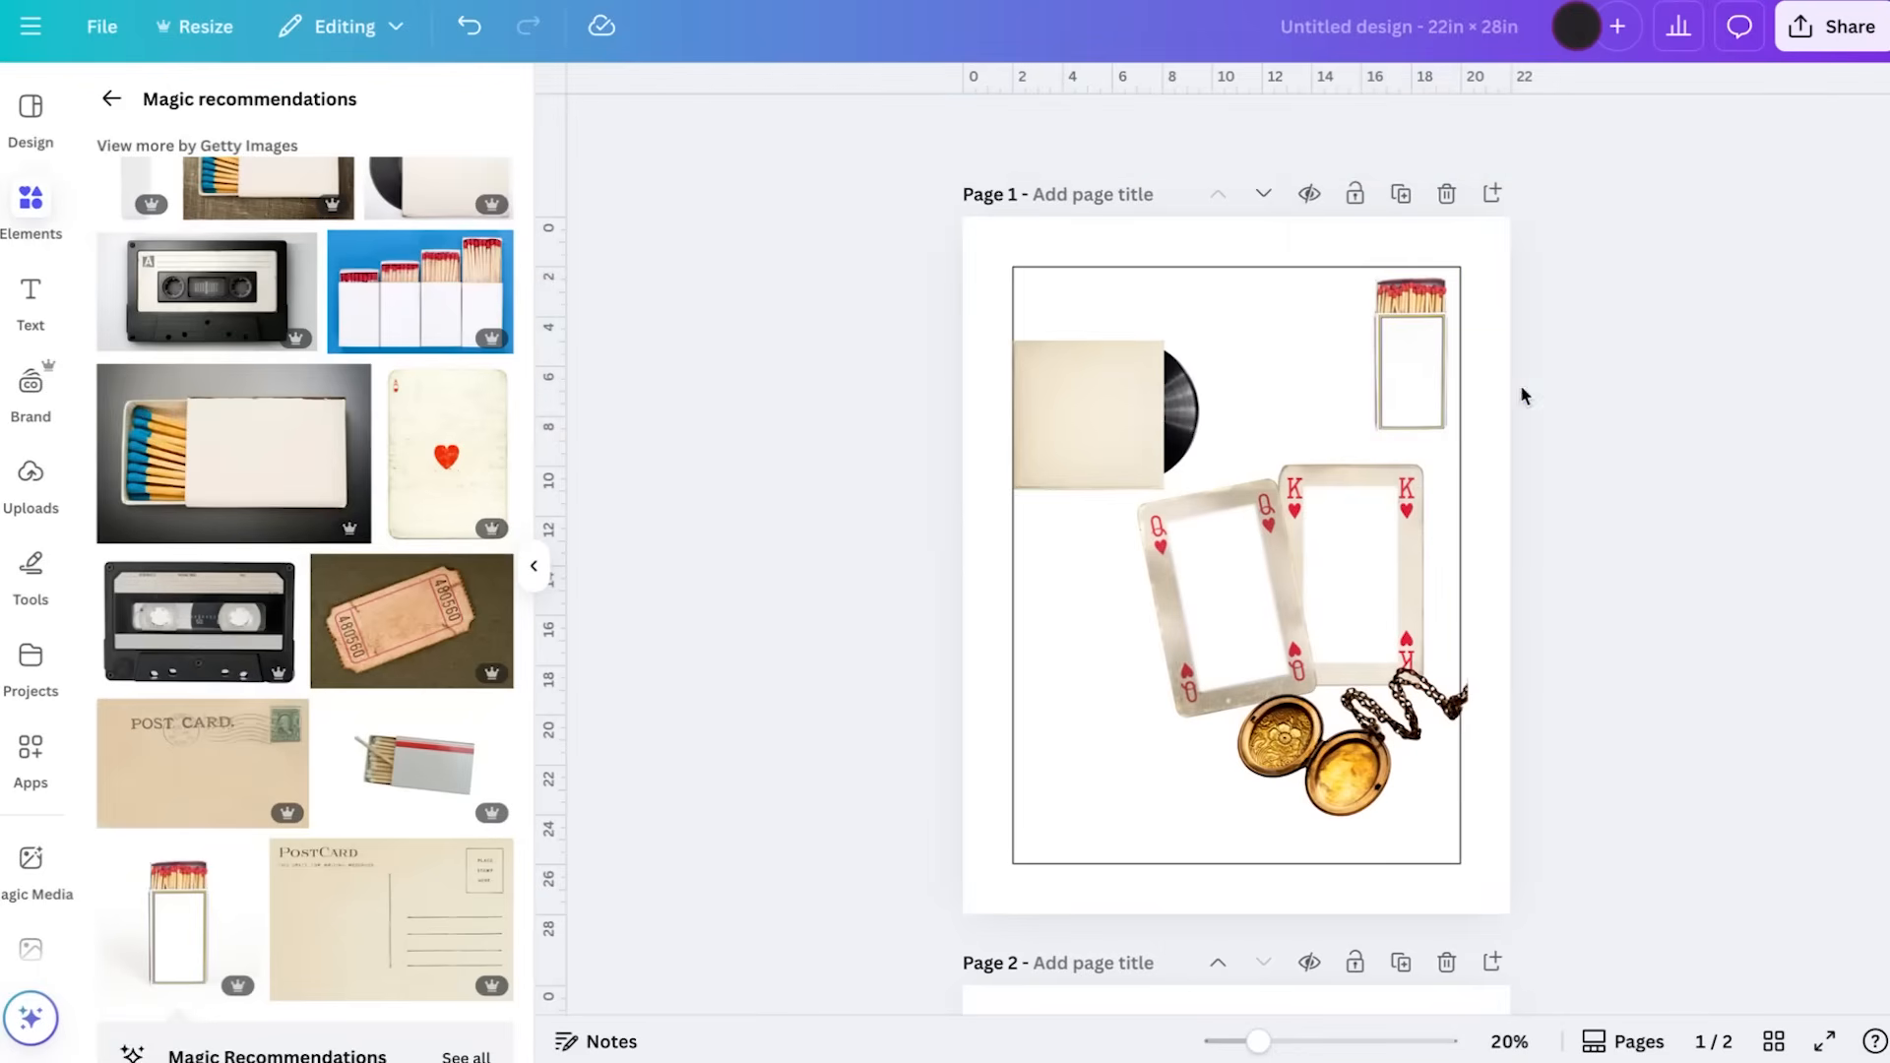
Return to the record photo results, add the black vinyl with the pale teal label and remove its background
scroll(372, 475, up, 5)
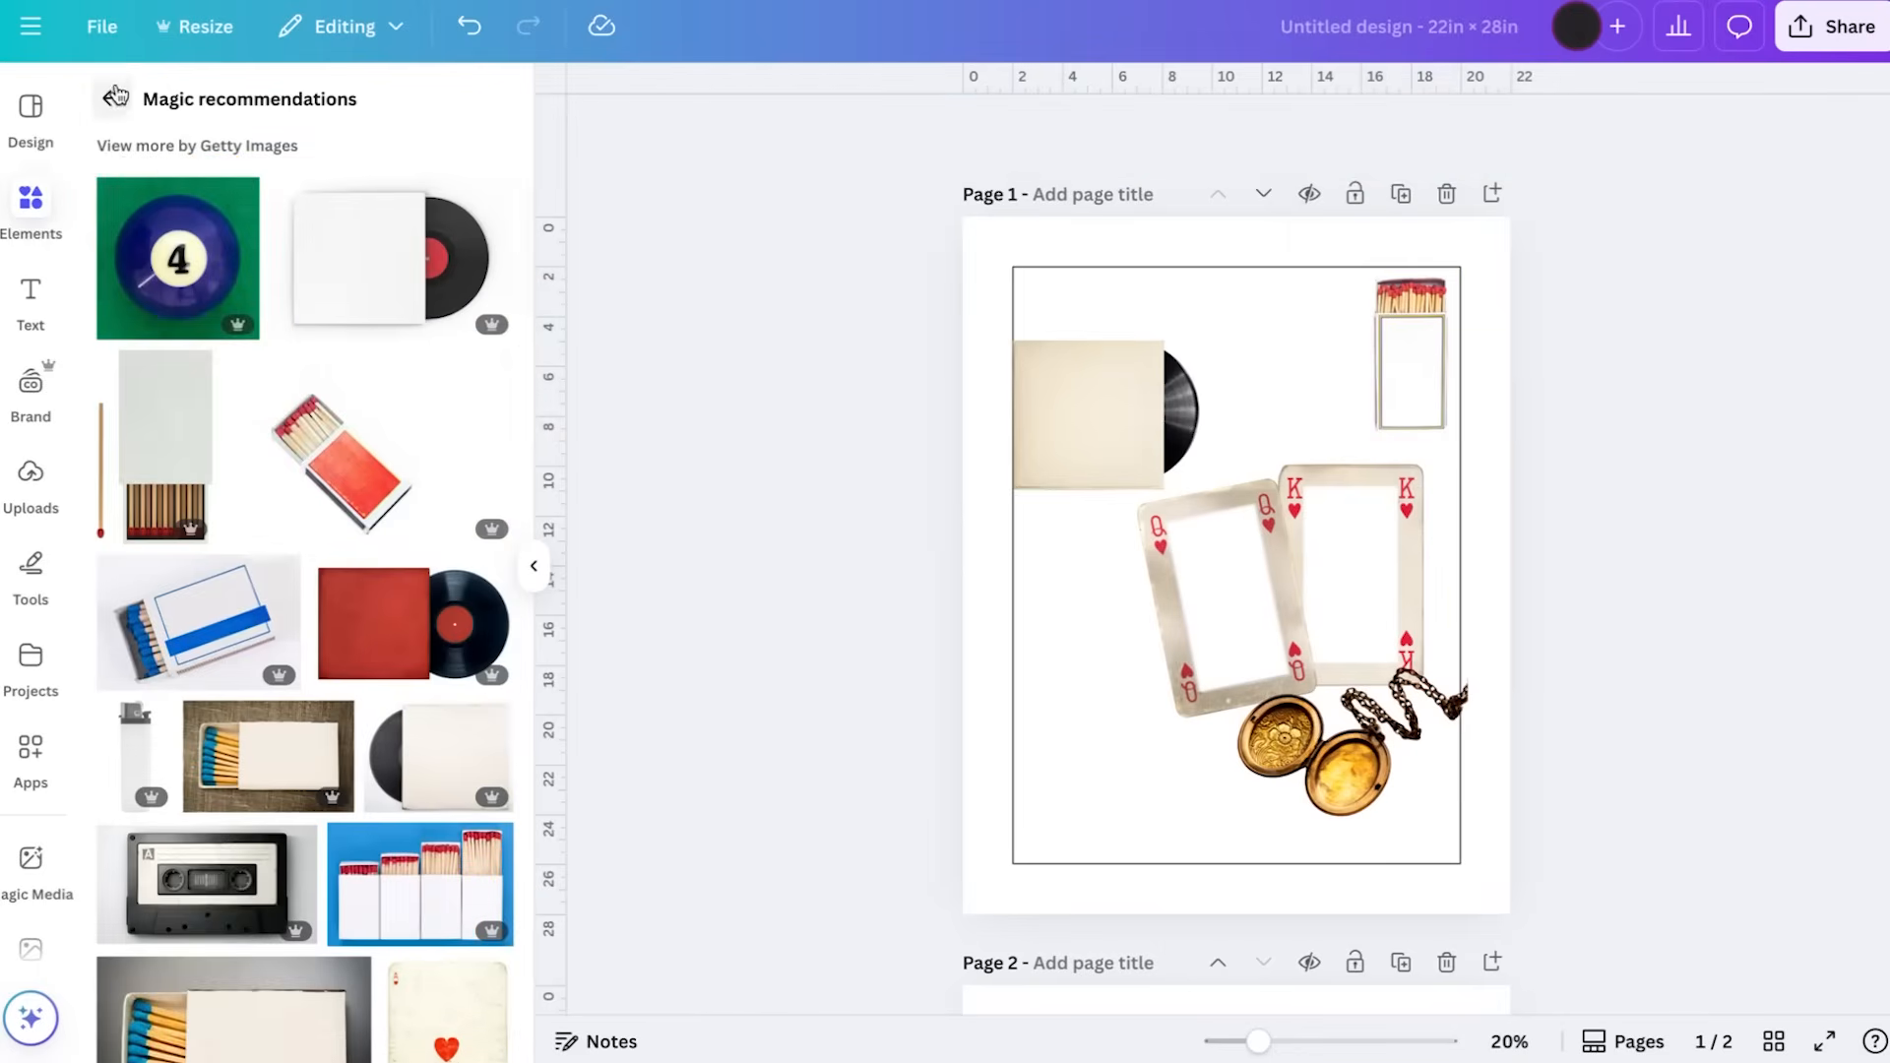
click(112, 99)
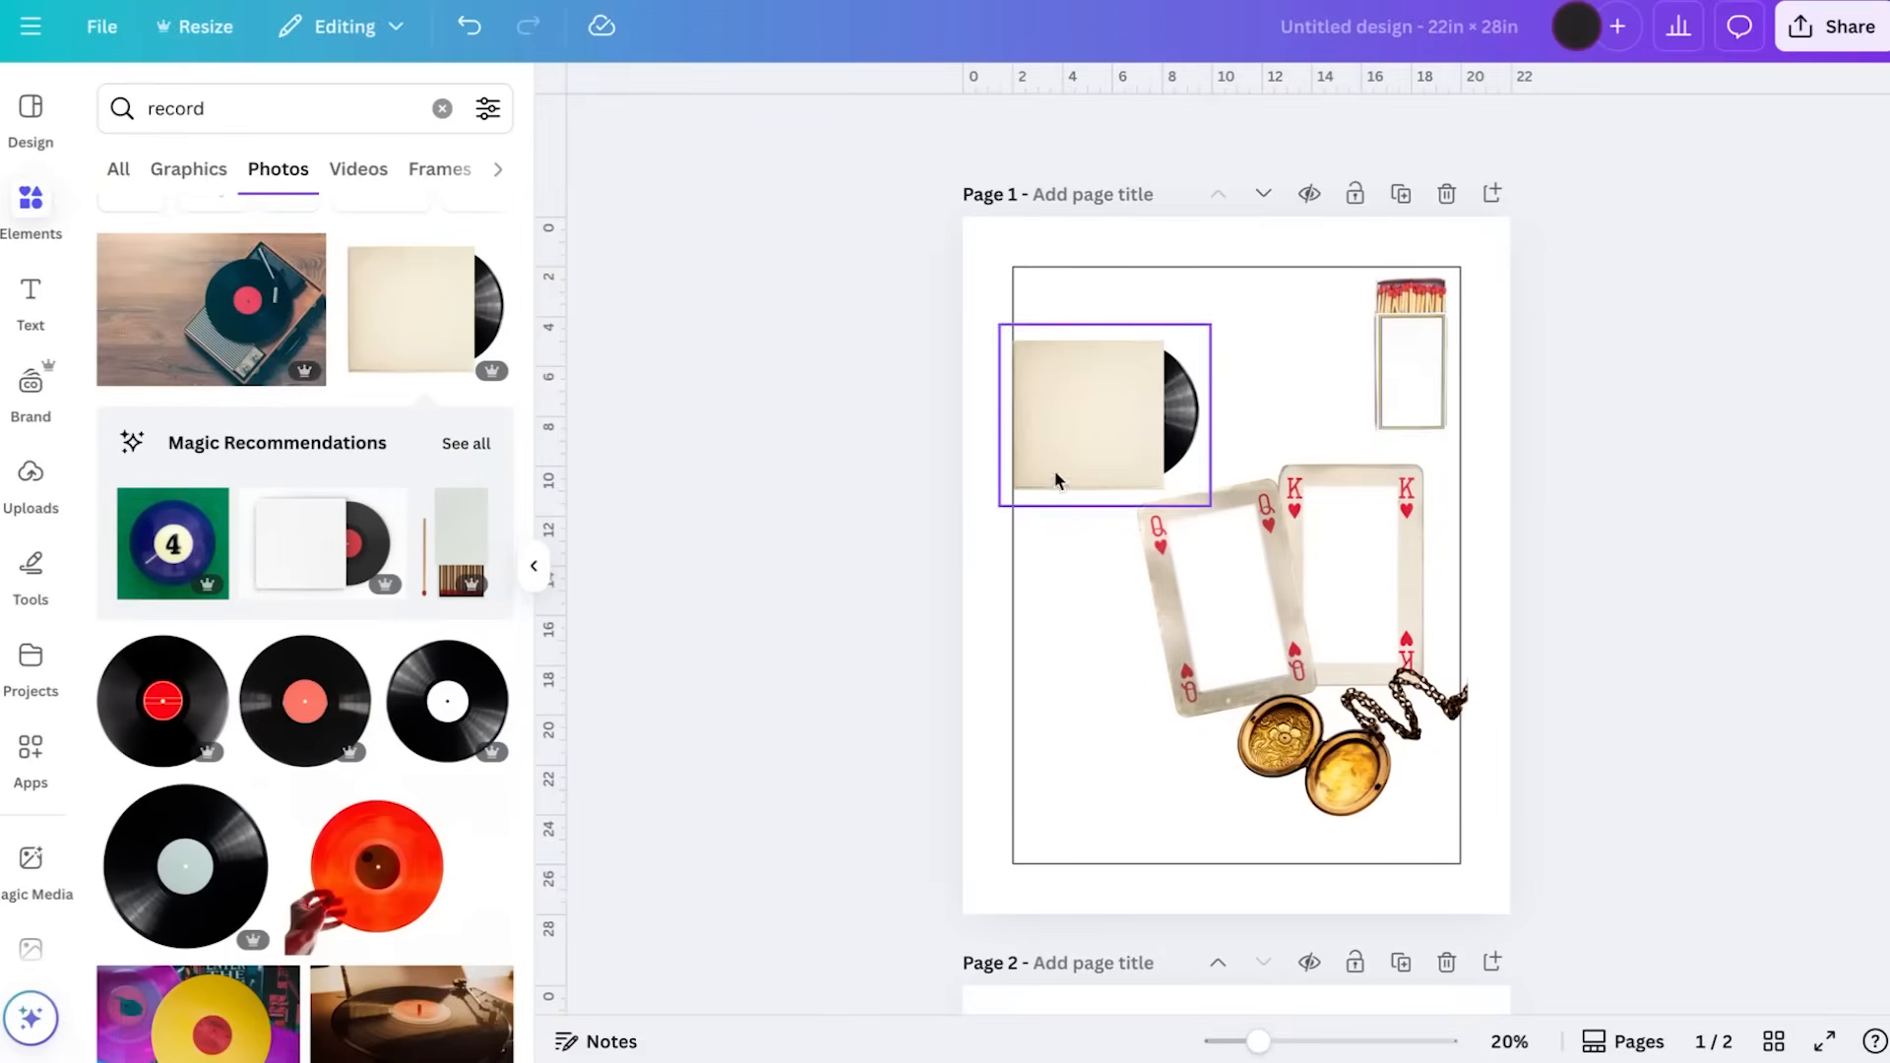
click(190, 889)
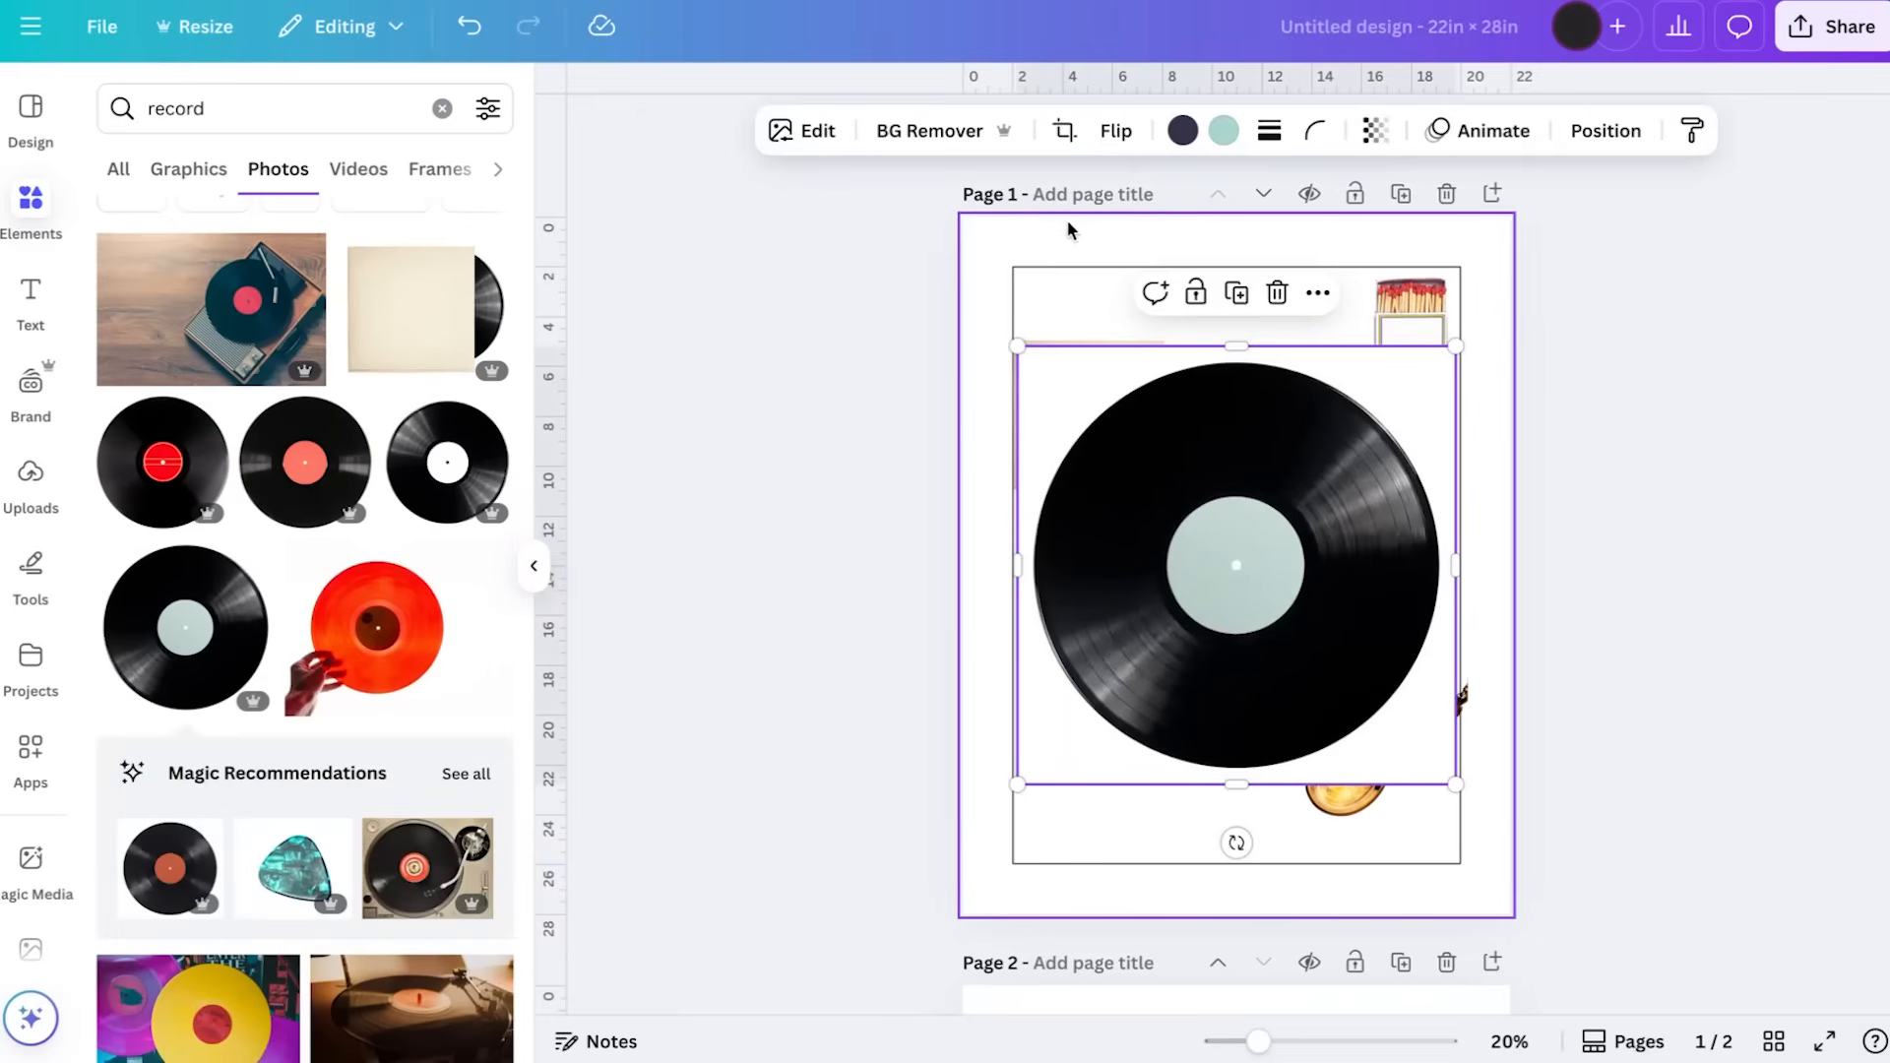
click(935, 148)
Shrink the vinyl record to fit beside the locket and place it in the outline's lower left corner
drag(1228, 559, 1136, 704)
drag(1373, 489, 1139, 709)
drag(1090, 788, 1155, 738)
drag(1211, 659, 1177, 696)
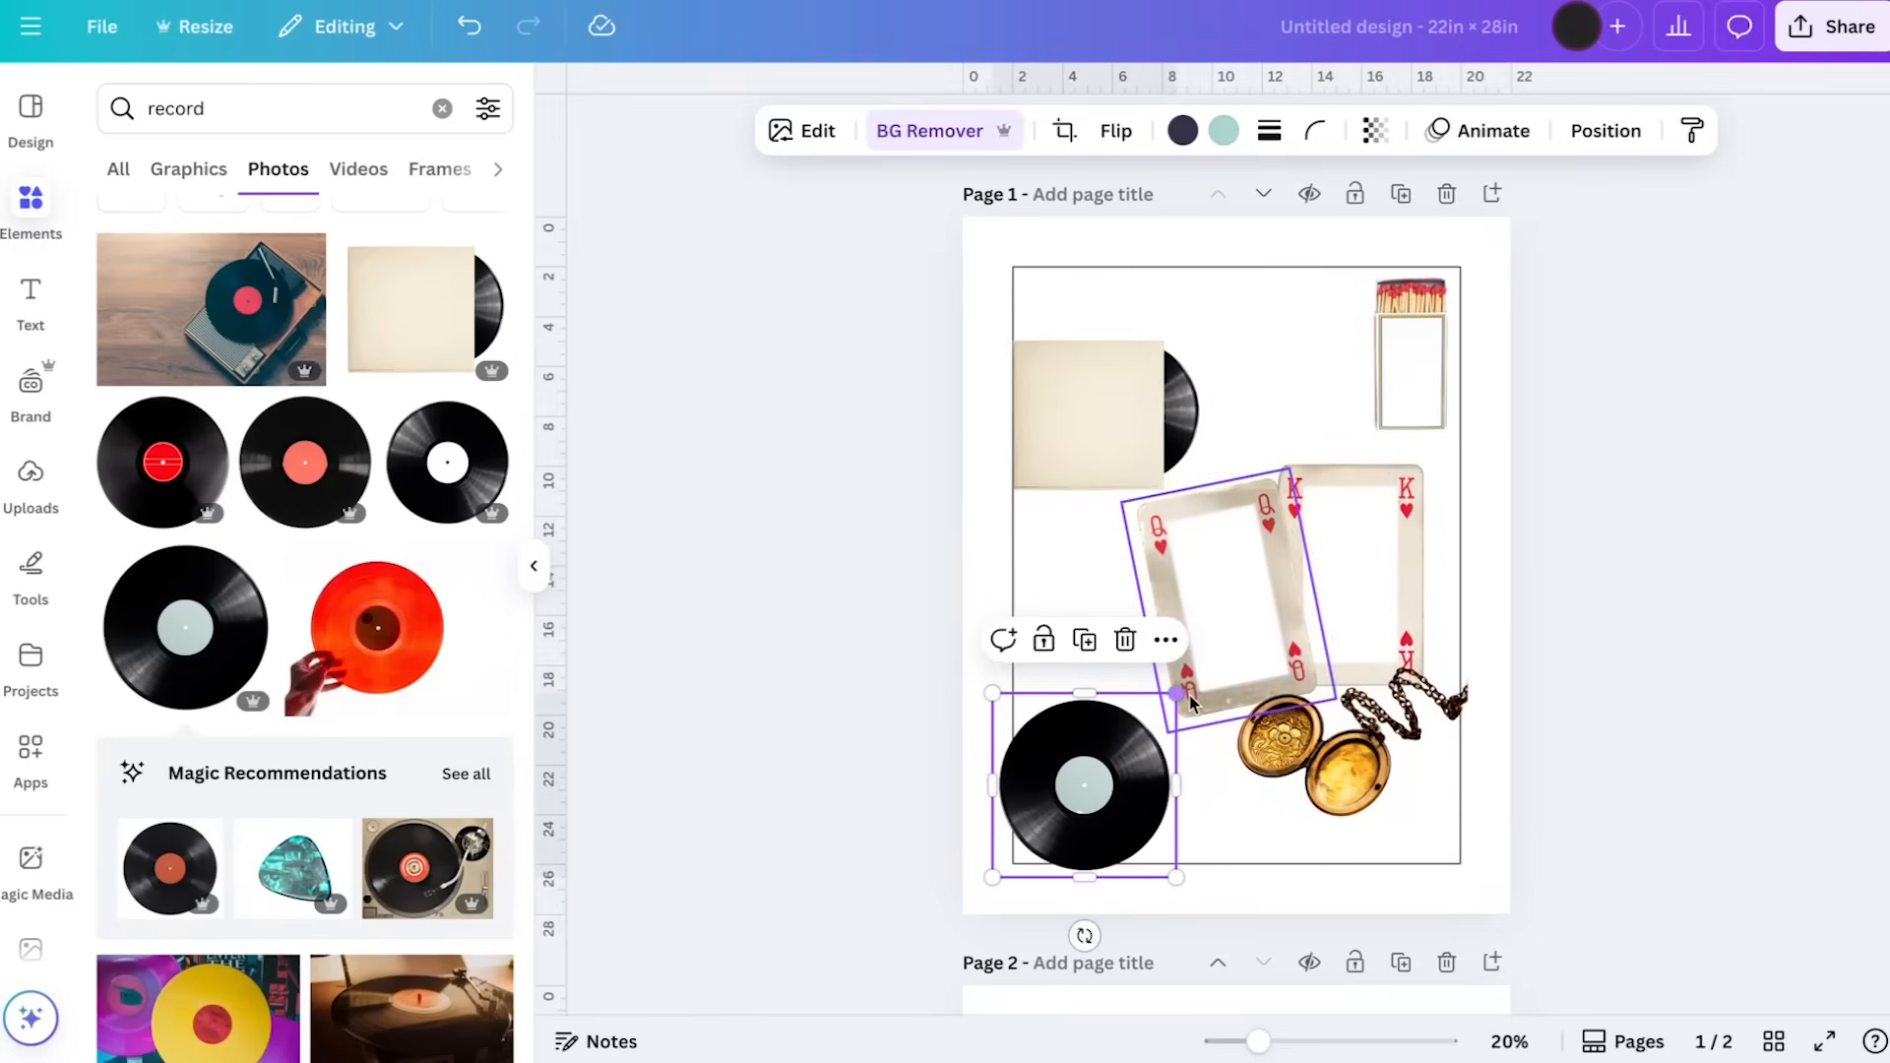
drag(1090, 800, 1114, 790)
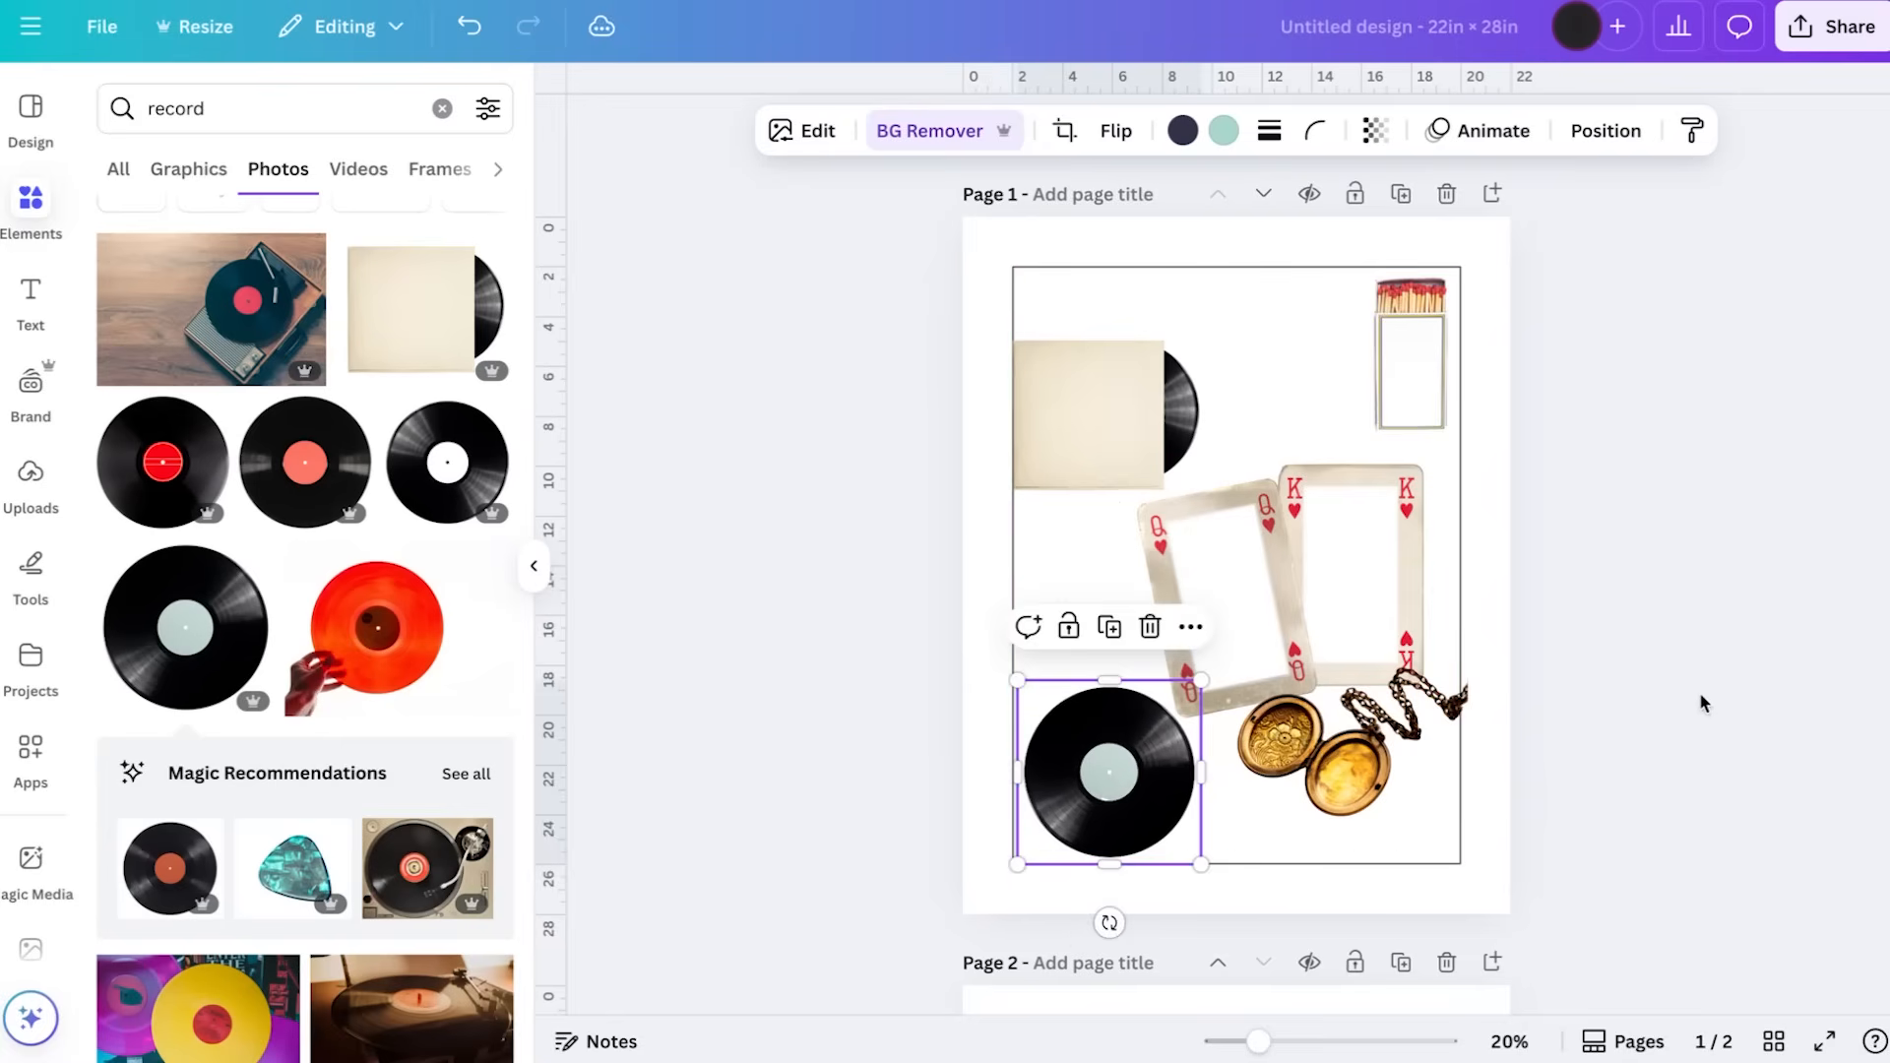
click(1703, 703)
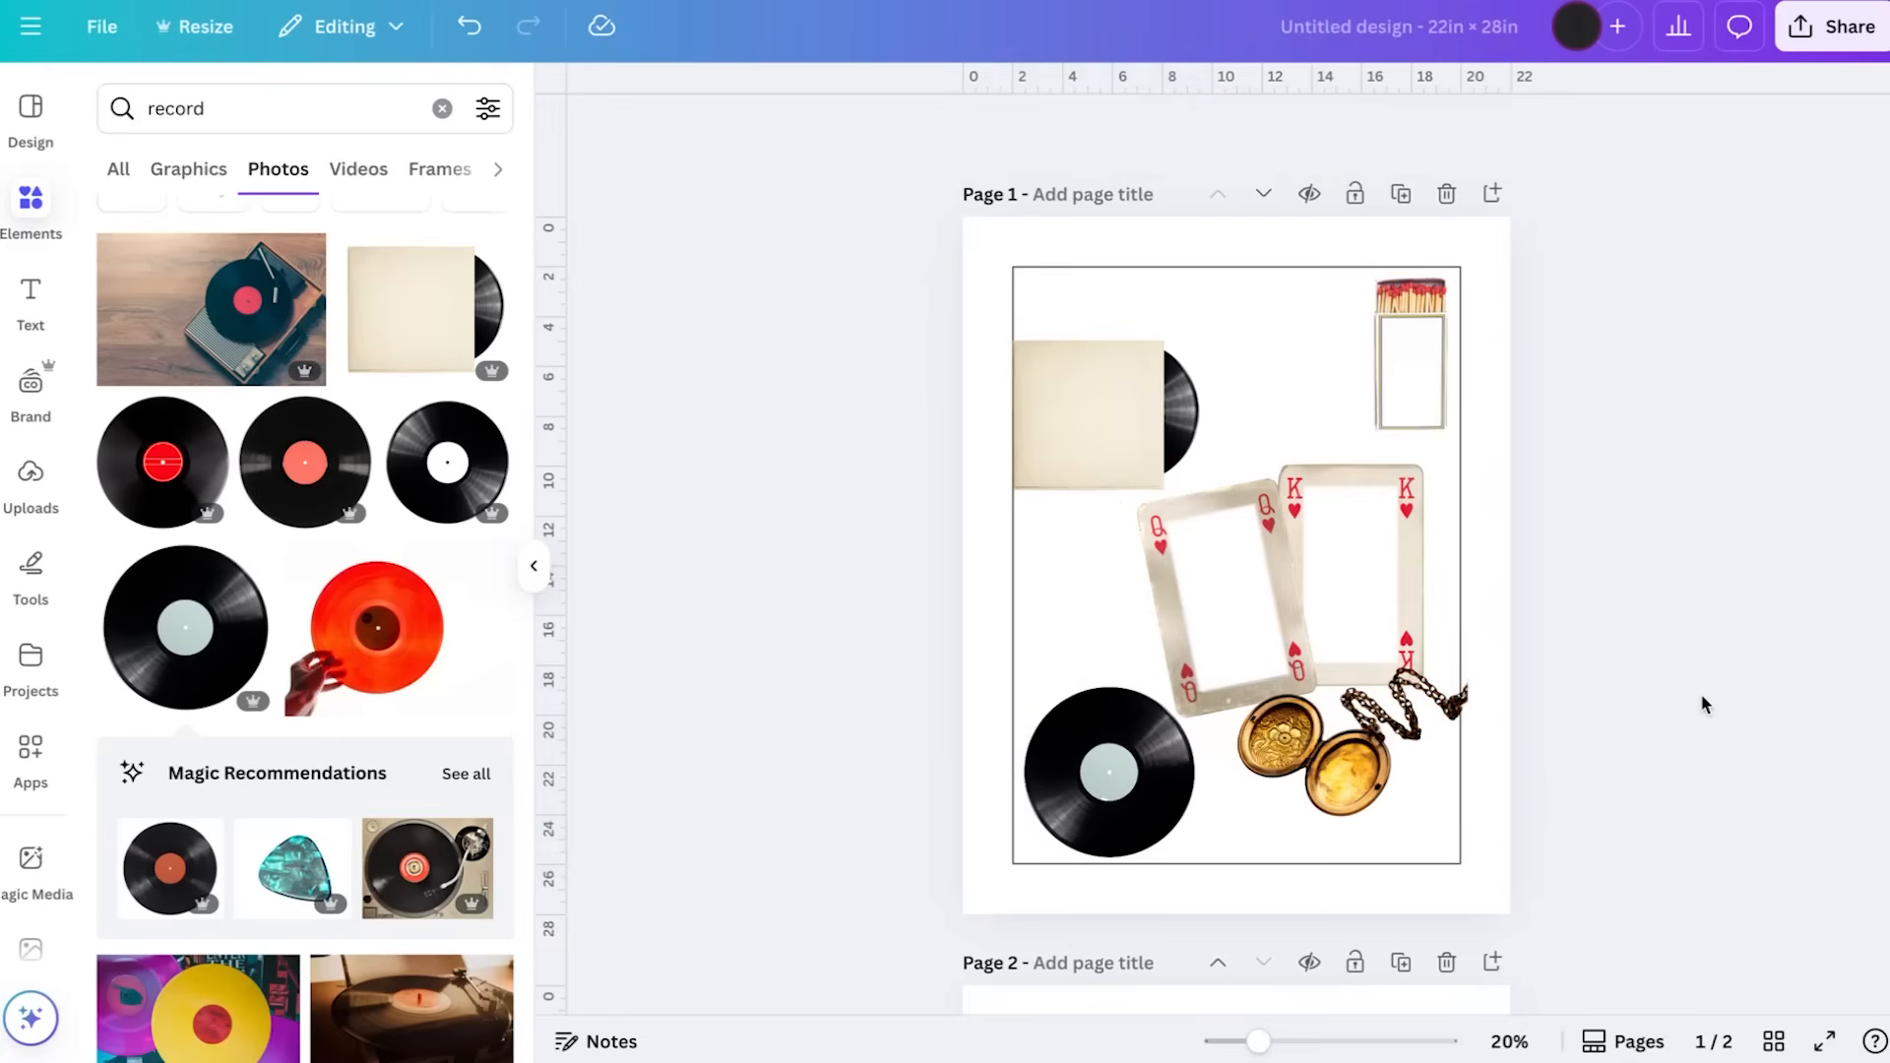
Crop the right side of the locket photo so the chain ends at the outline's right edge
click(1421, 737)
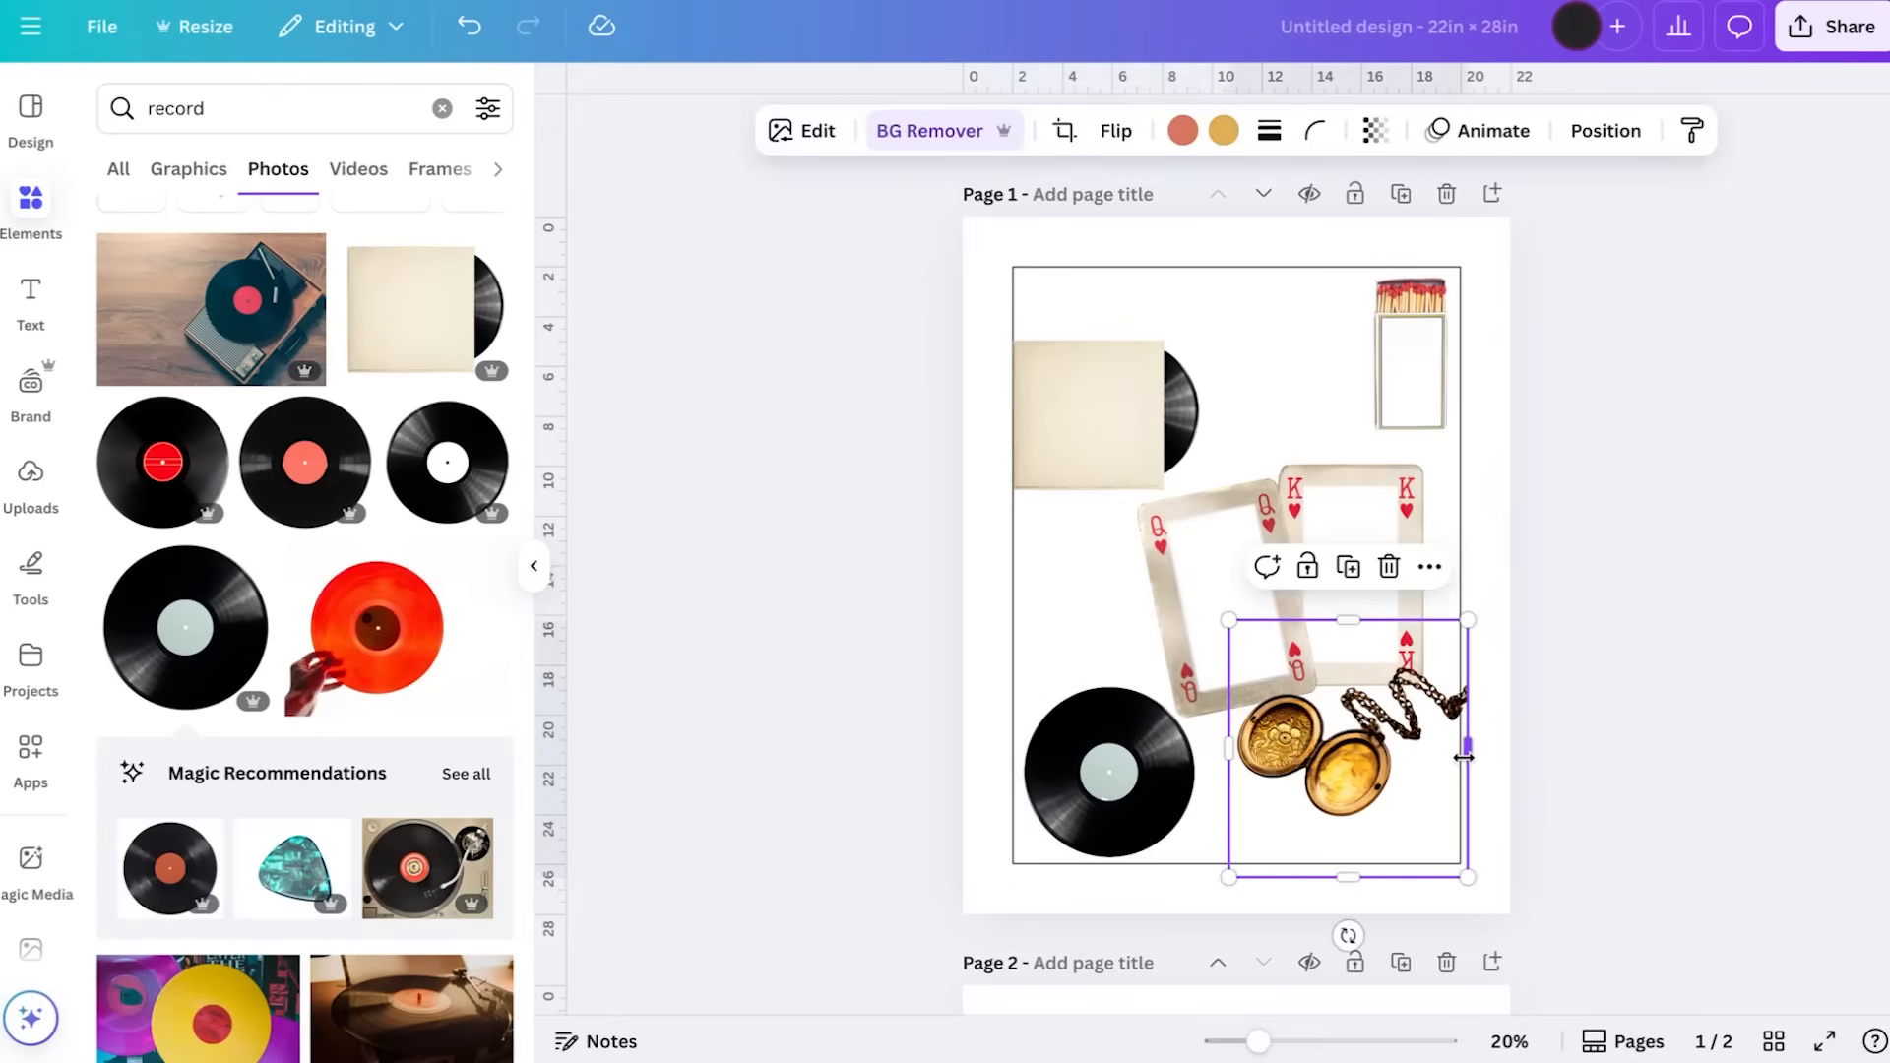
drag(1464, 757, 1463, 756)
click(1666, 676)
Search photos for "cigar", add the single diagonal cigar on white and remove its background
click(304, 109)
text(cigar)
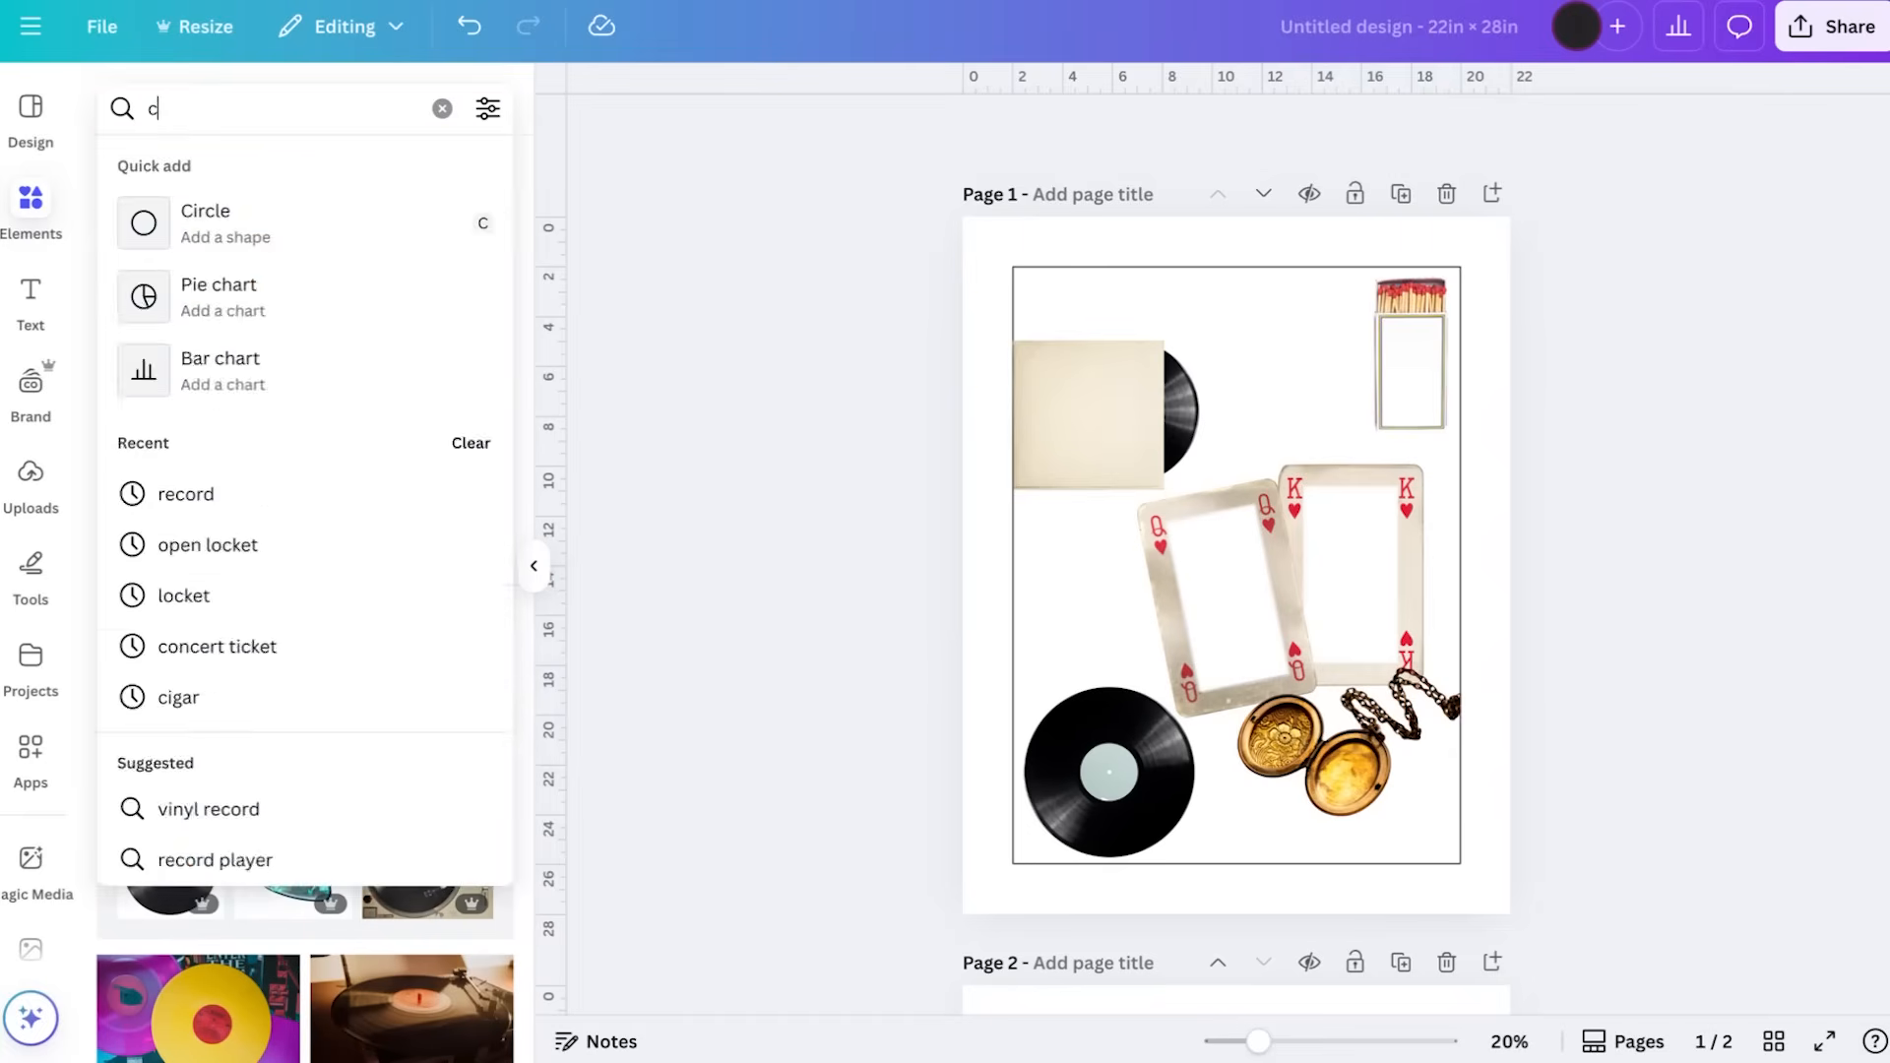
key(Return)
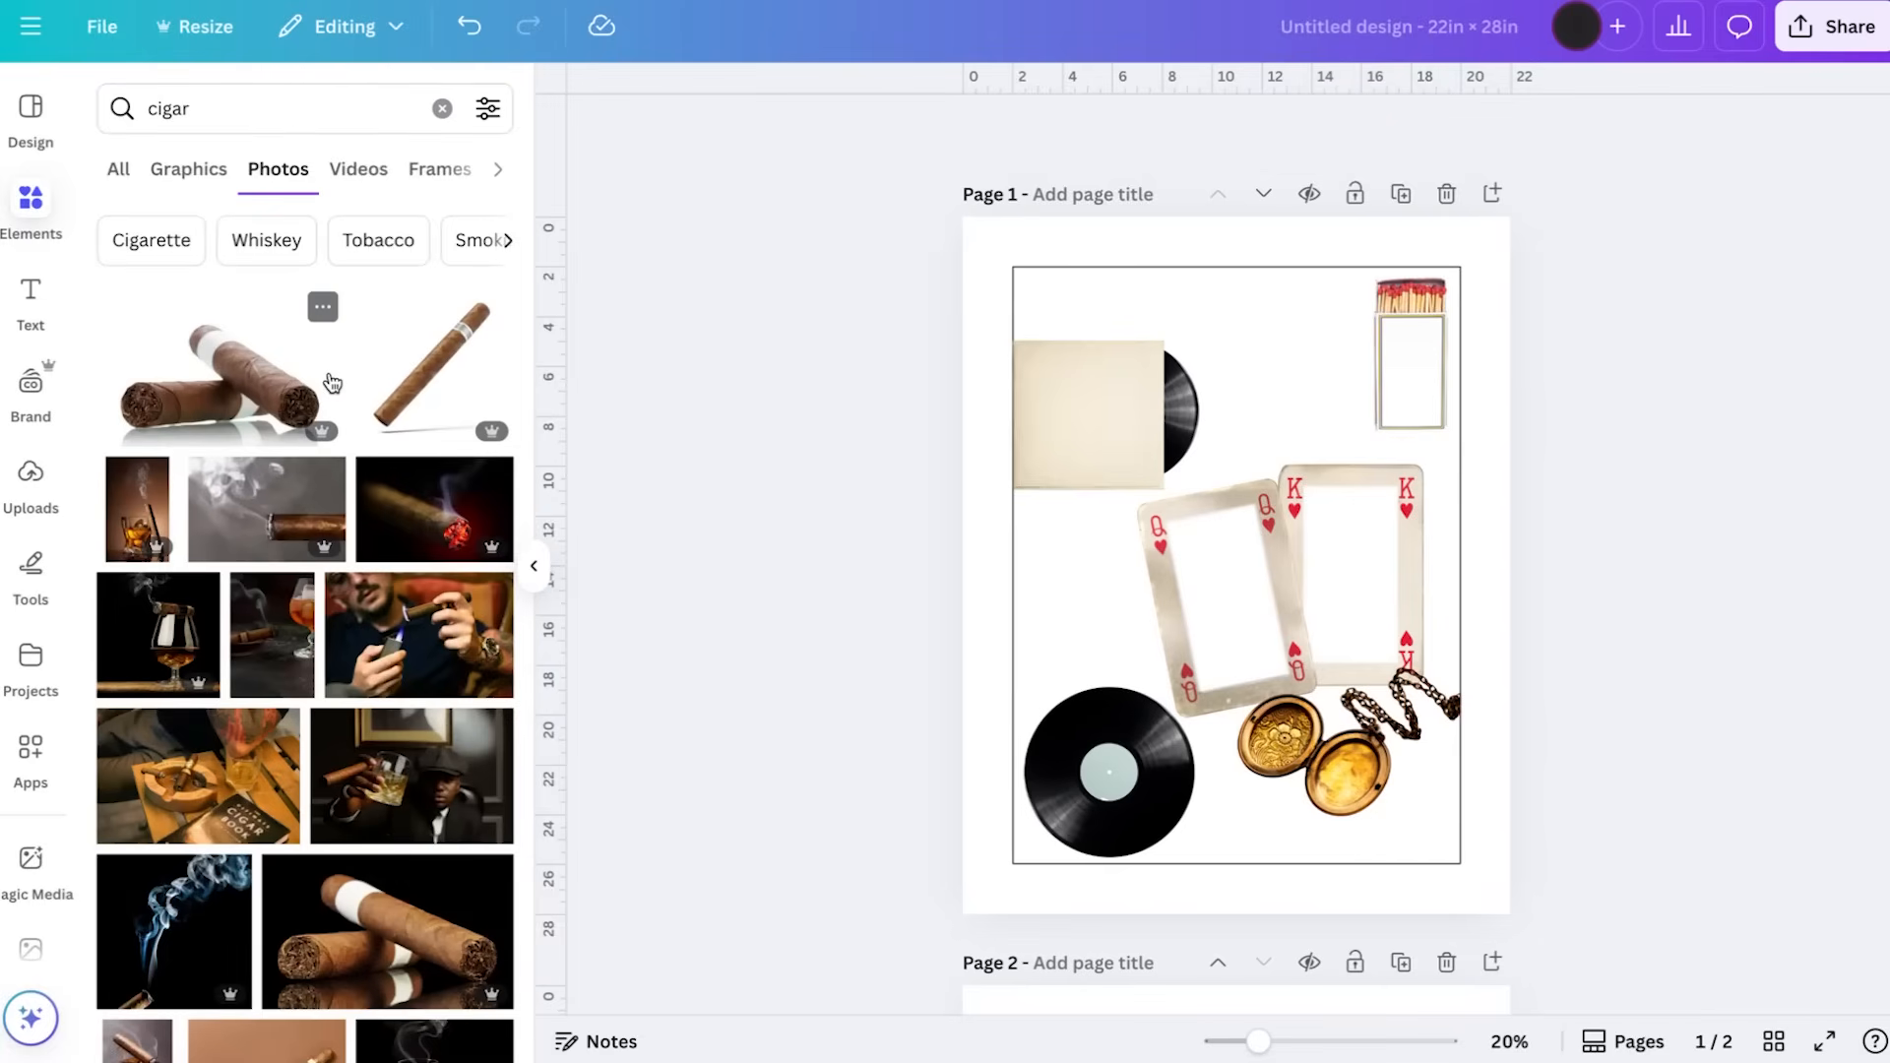
click(444, 386)
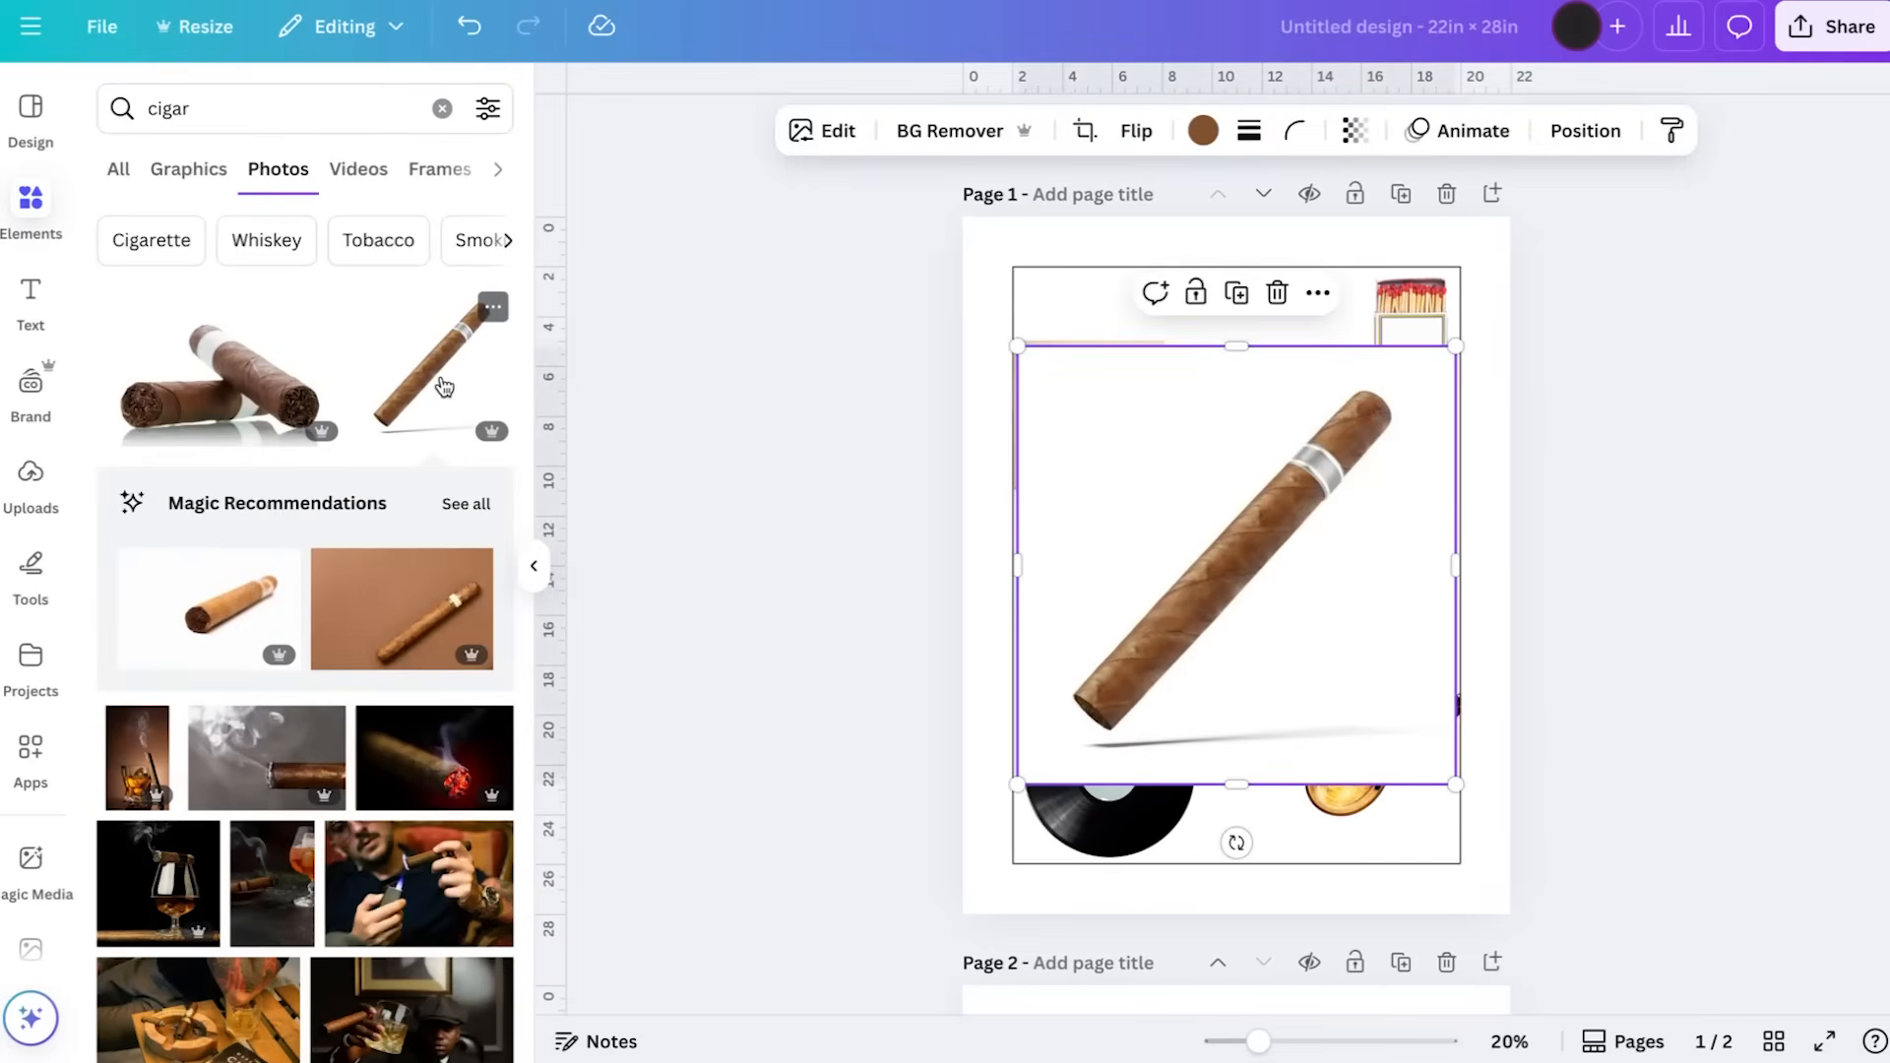
click(948, 136)
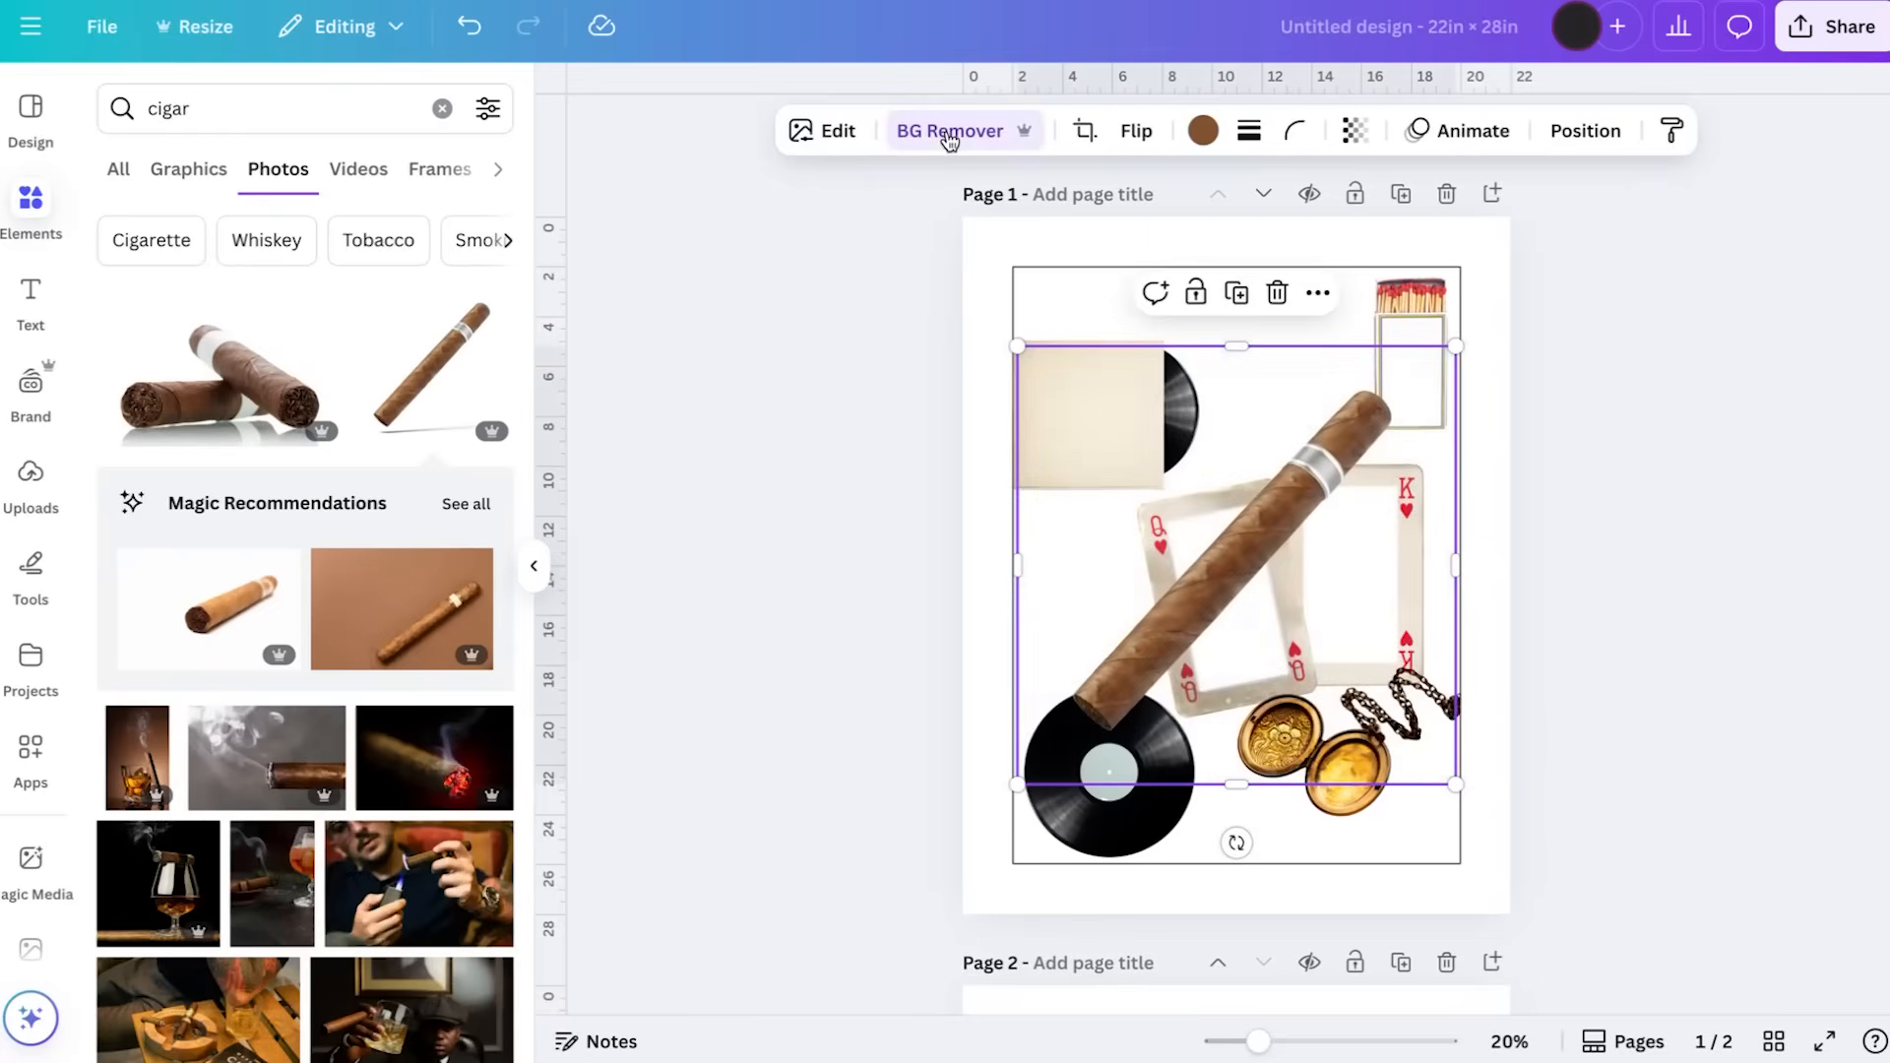
Shrink and slightly rotate the cigar, placing it beneath the locket in the outline's lower right corner
drag(1455, 346, 1203, 602)
drag(1181, 680, 1430, 771)
drag(1357, 936, 1297, 903)
drag(1444, 820, 1424, 812)
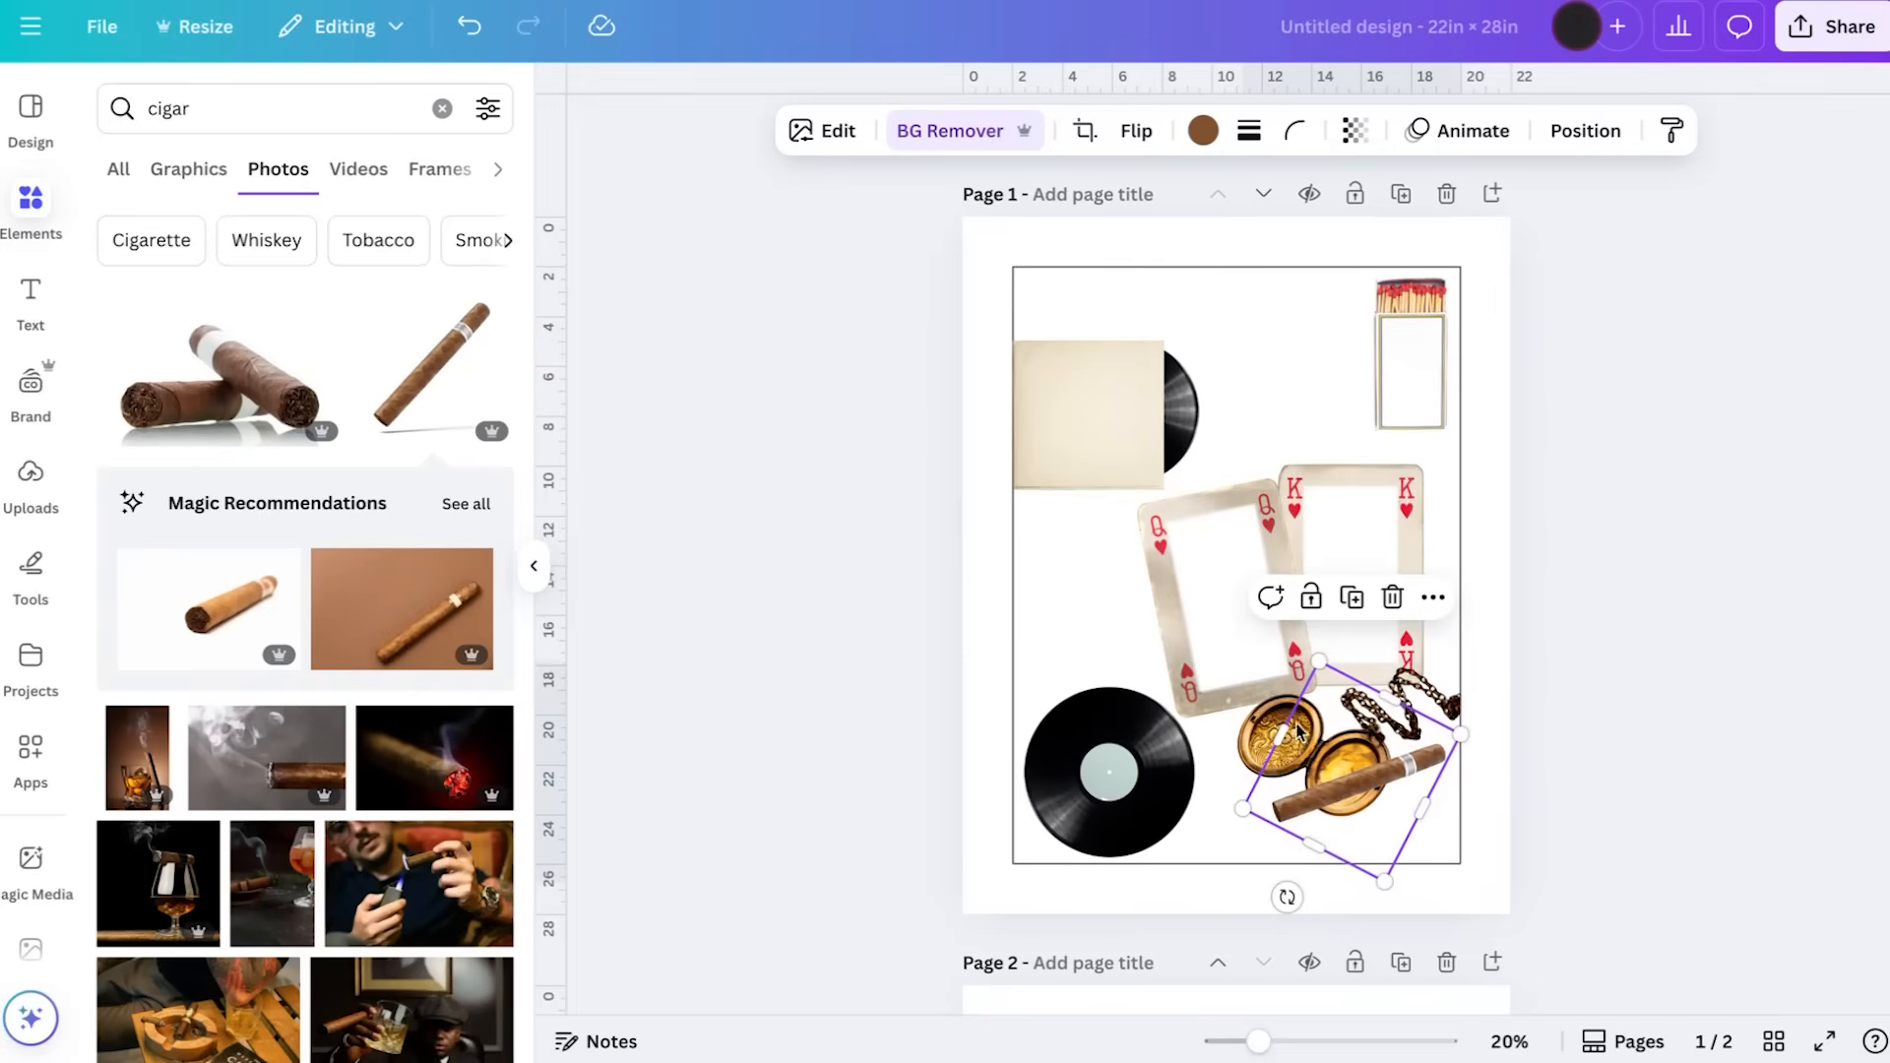
drag(1276, 730, 1294, 740)
drag(1401, 701, 1392, 712)
drag(1391, 784, 1399, 798)
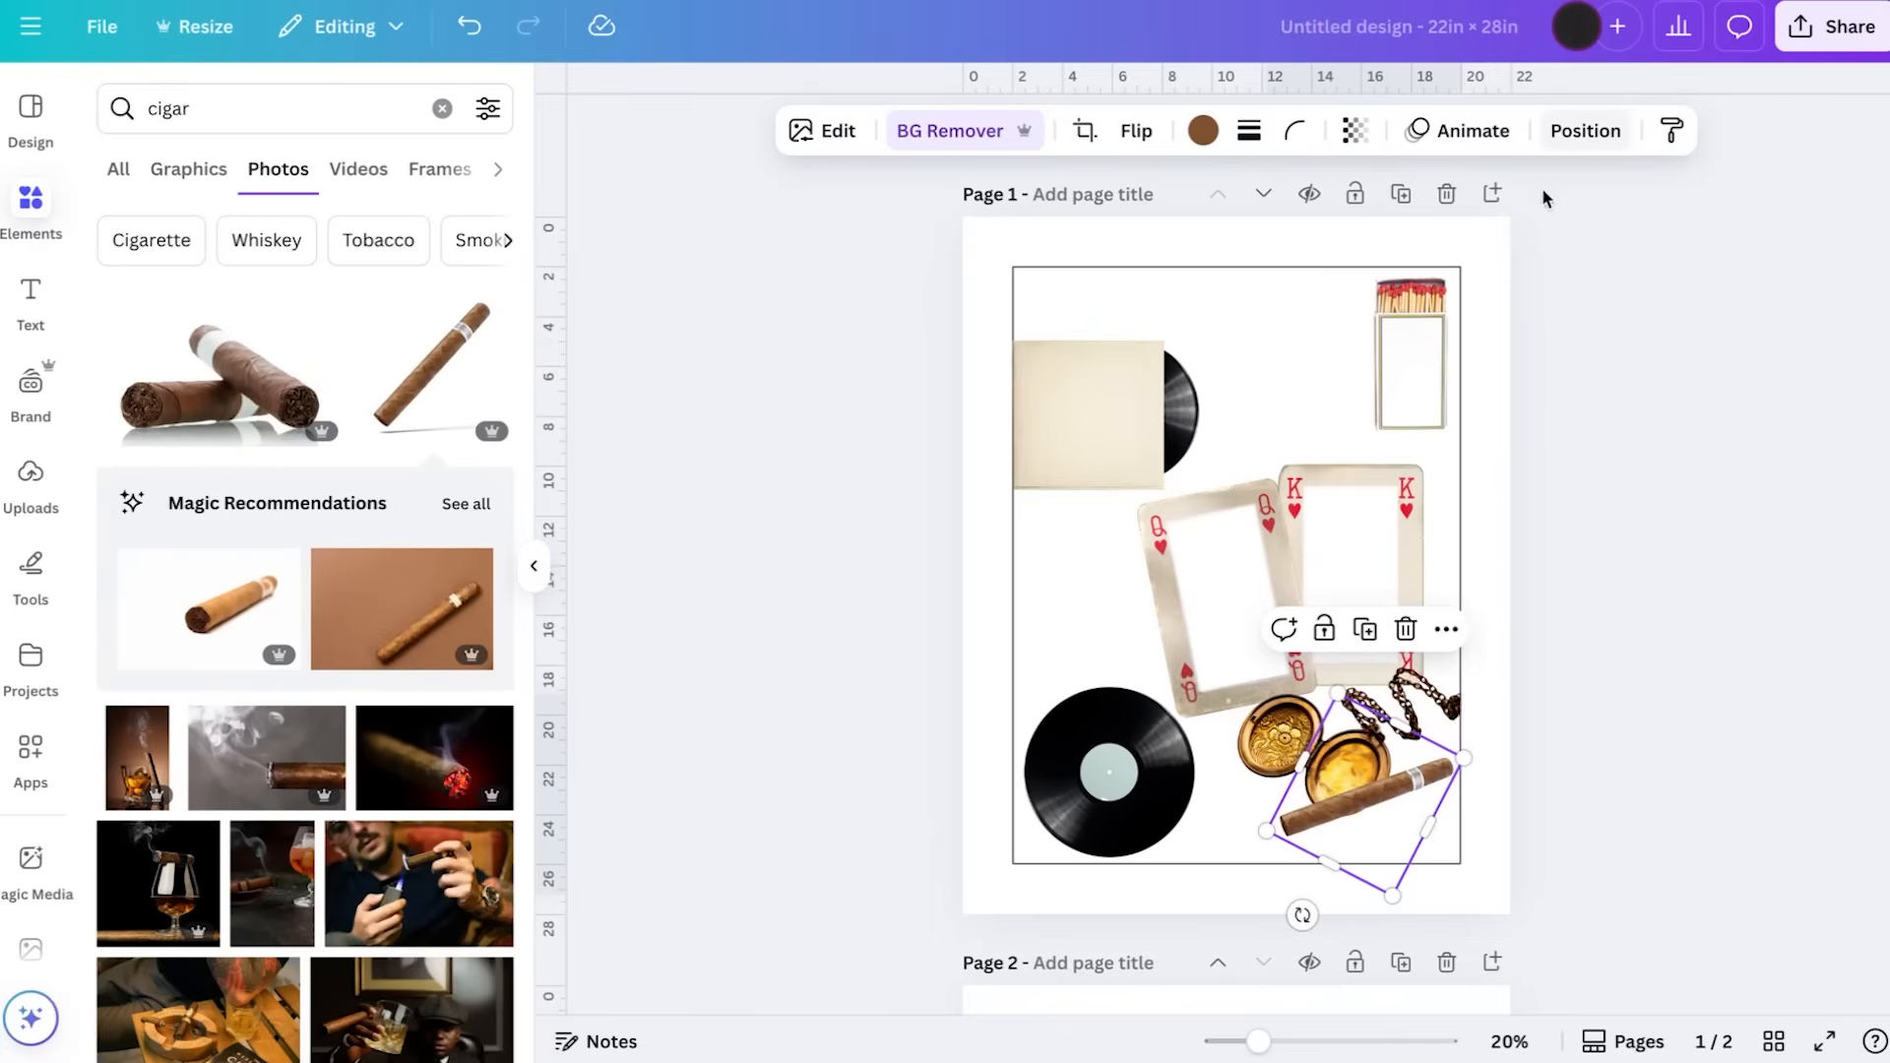
drag(1378, 800, 1386, 816)
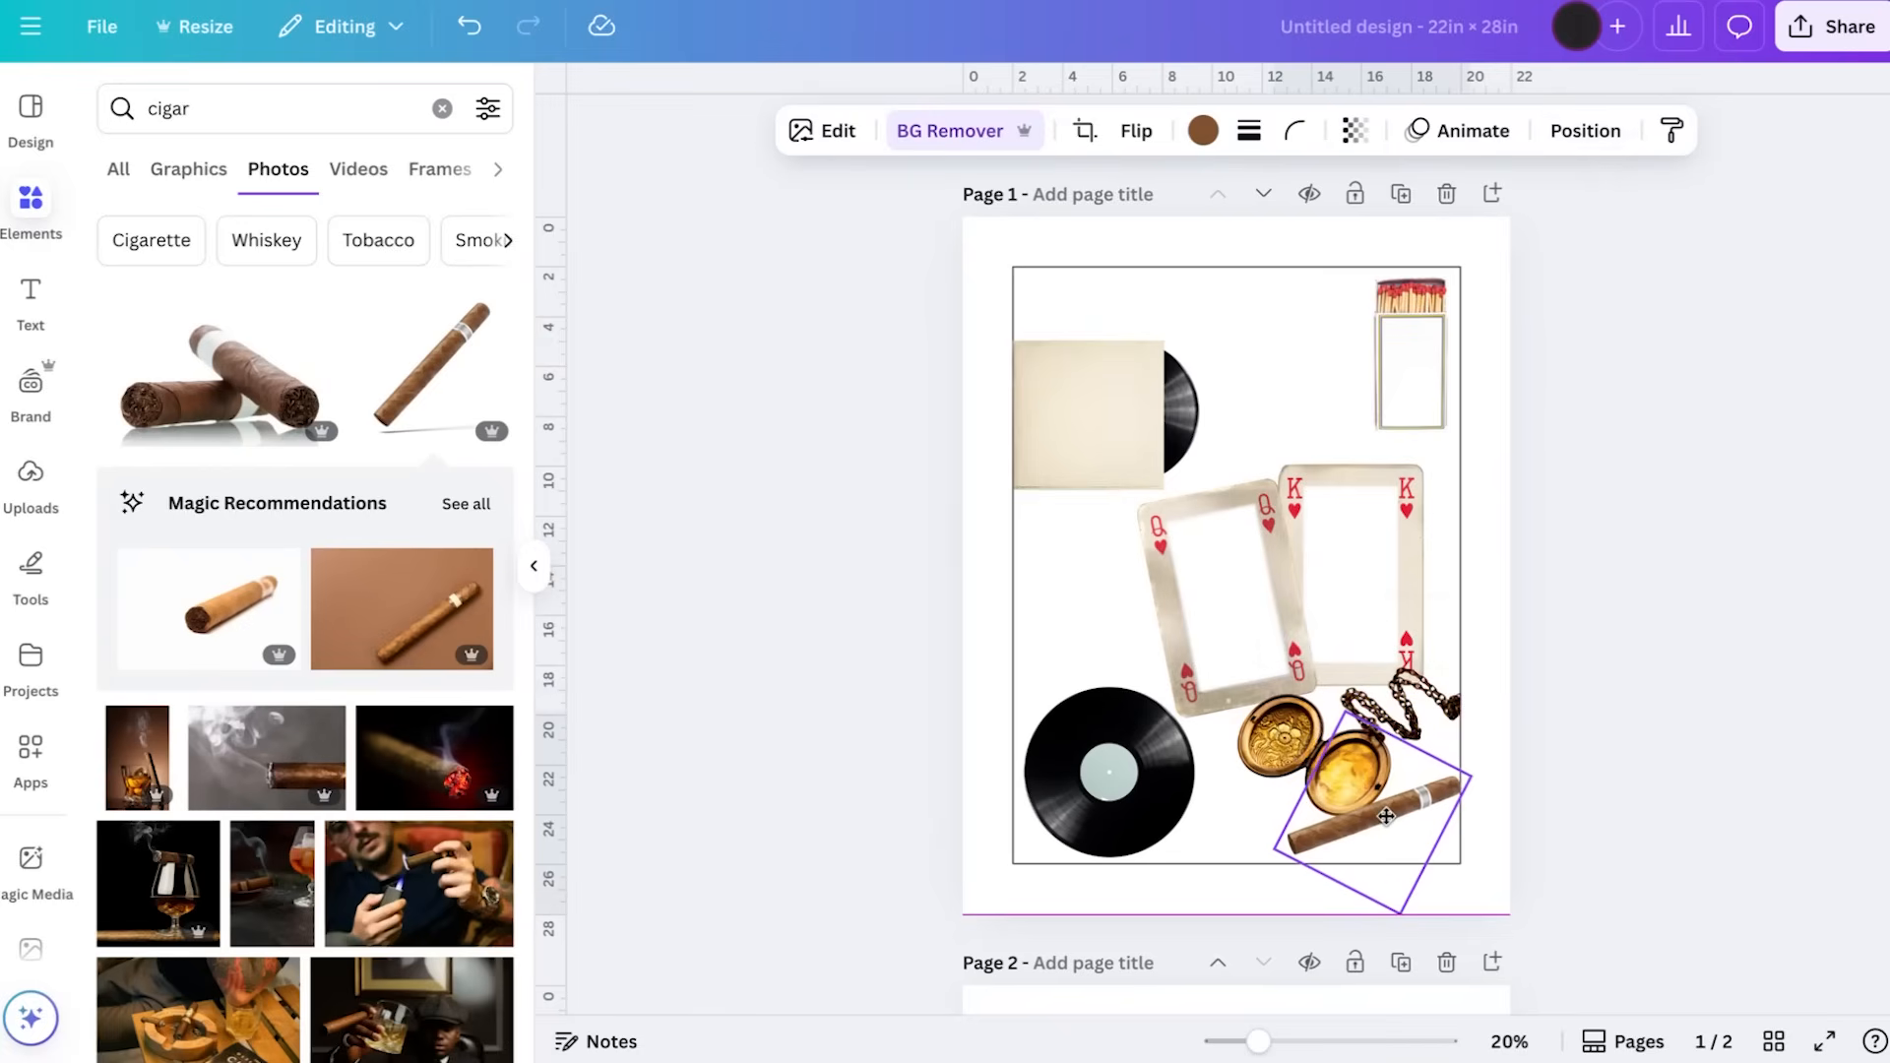
drag(1386, 816, 1387, 818)
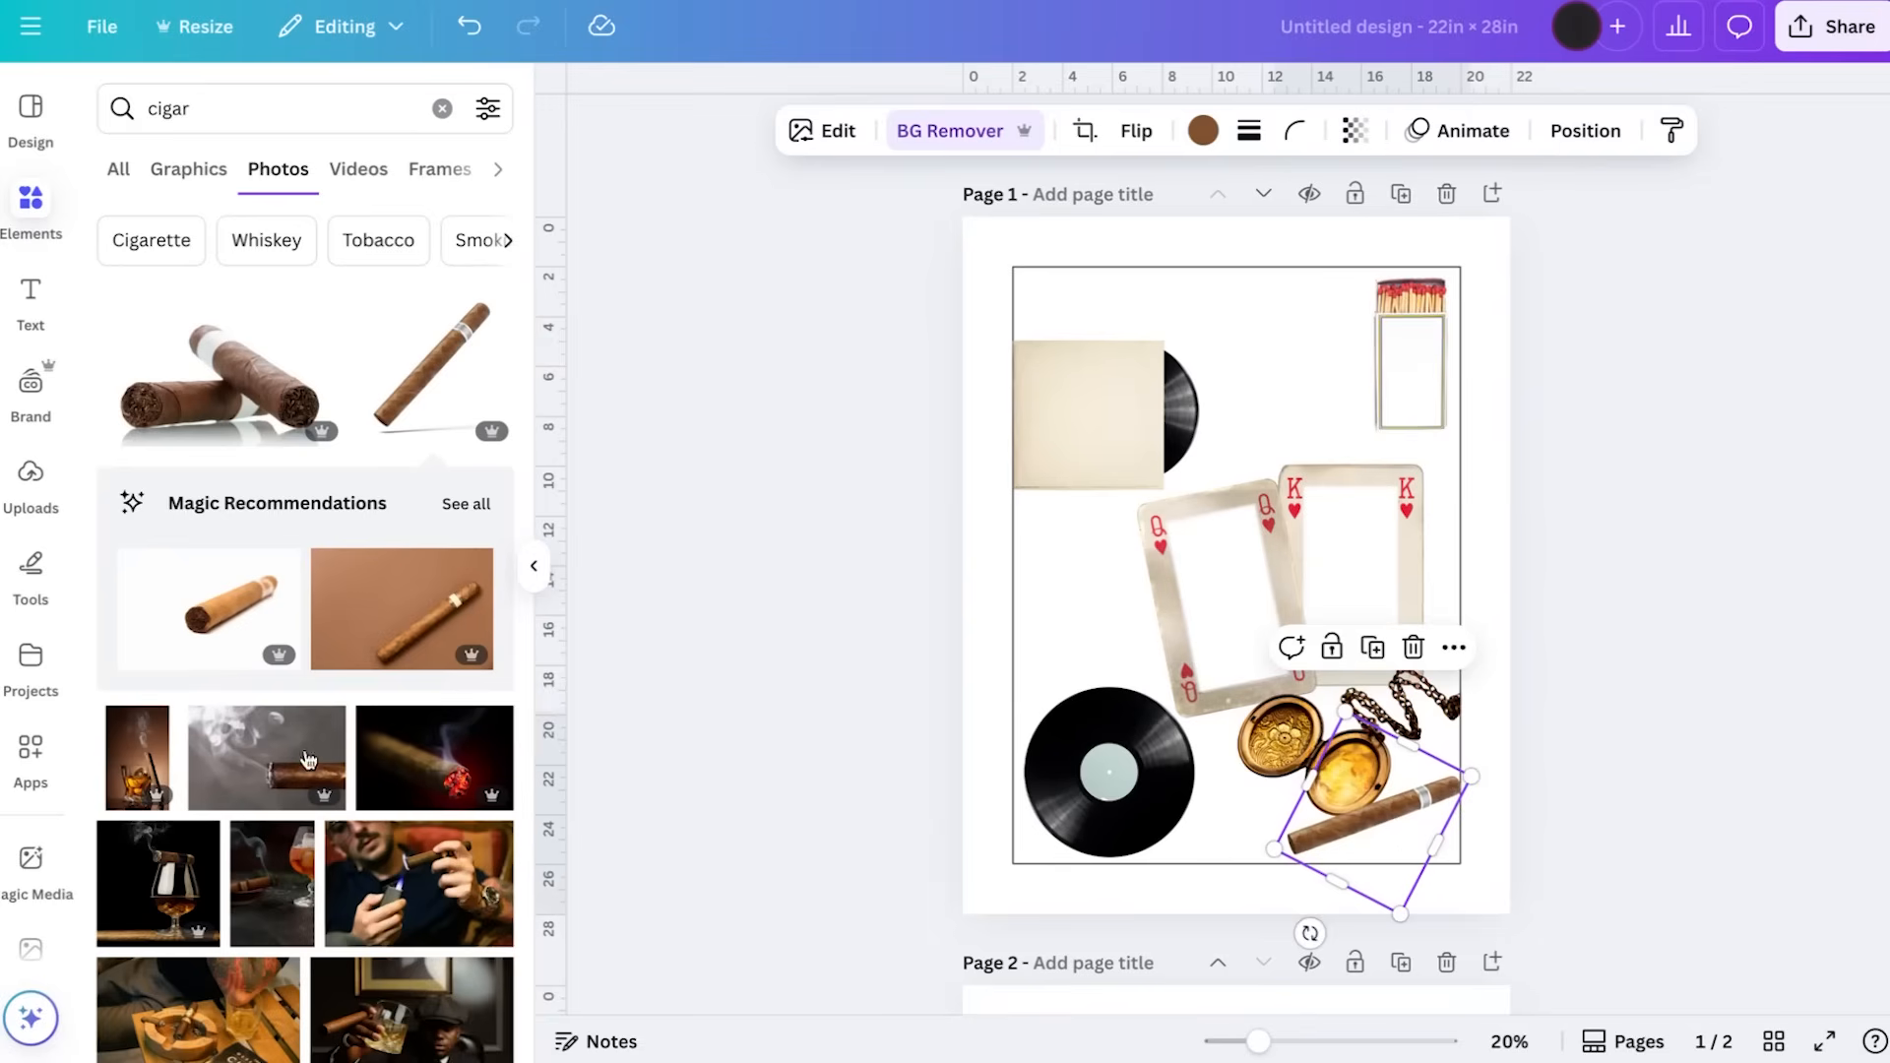
Browse further cigar photos, add the open wooden box filled with cigars and shrink it to a small size above the cards
scroll(307, 758, down, 10)
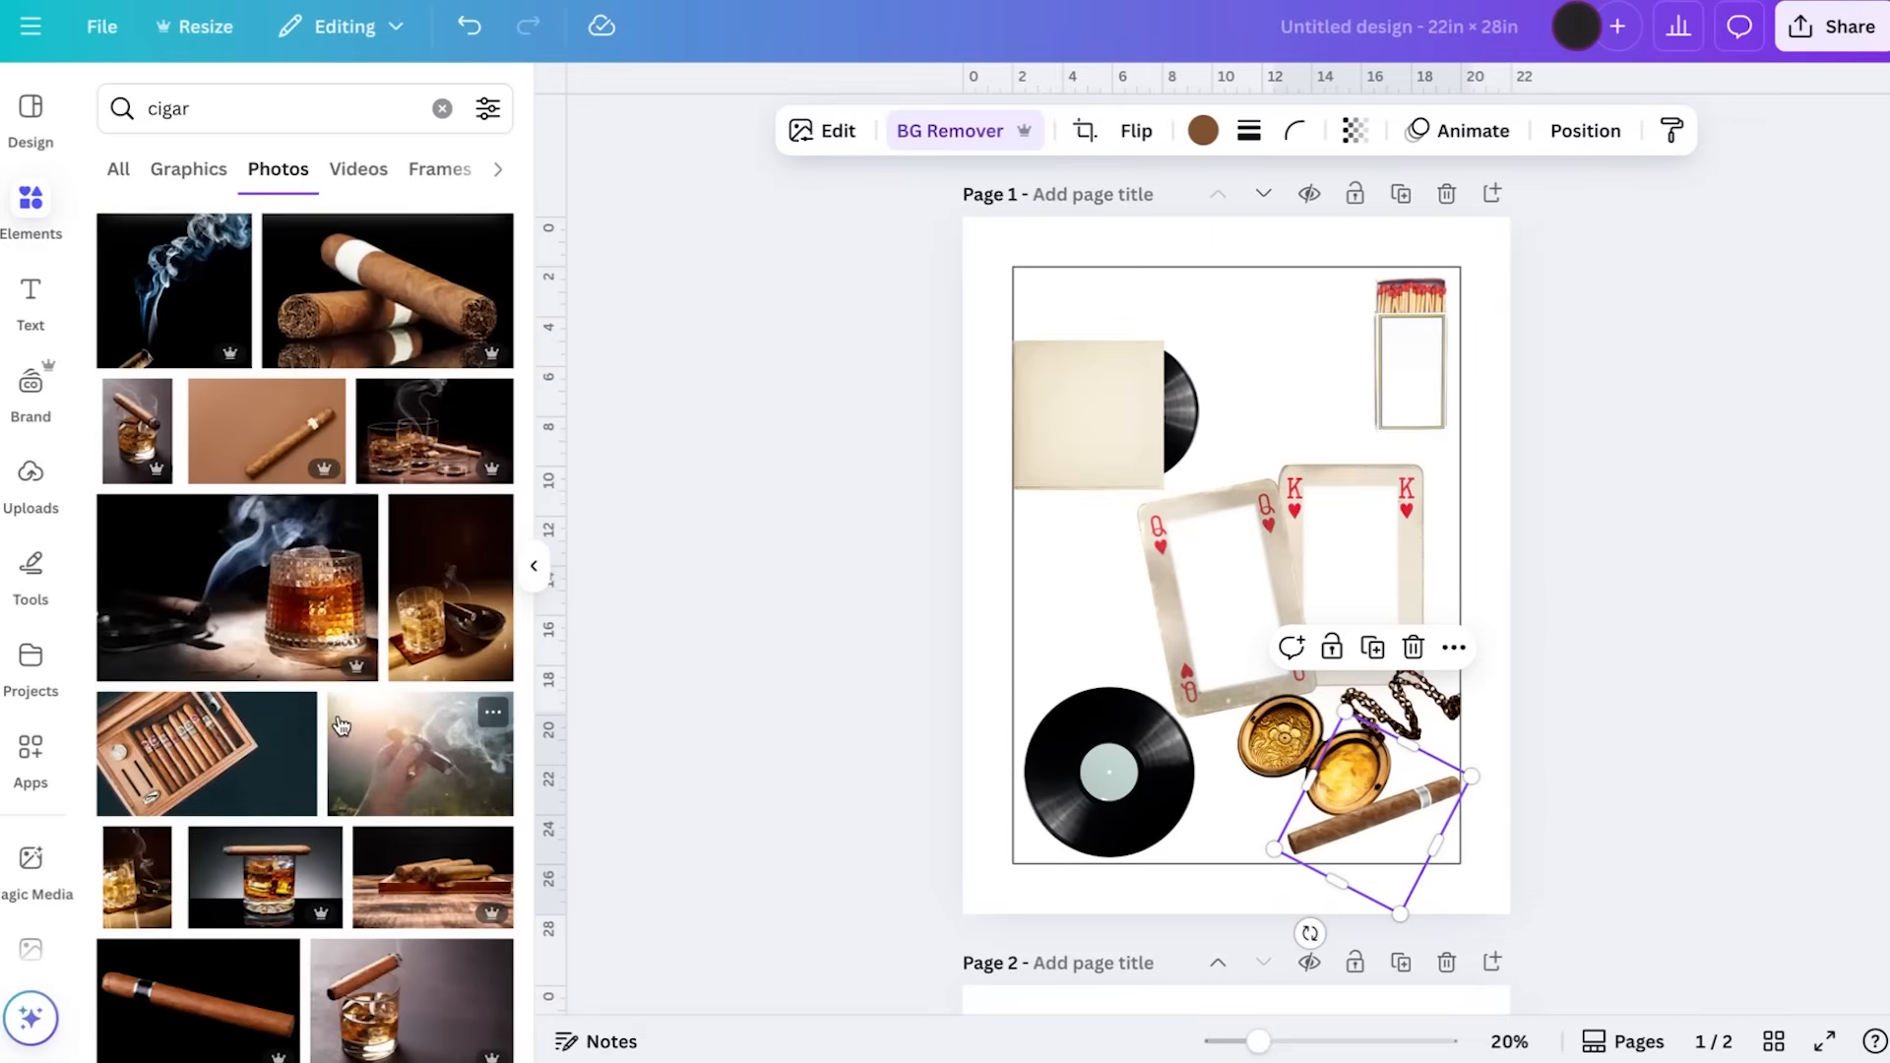
scroll(340, 726, down, 10)
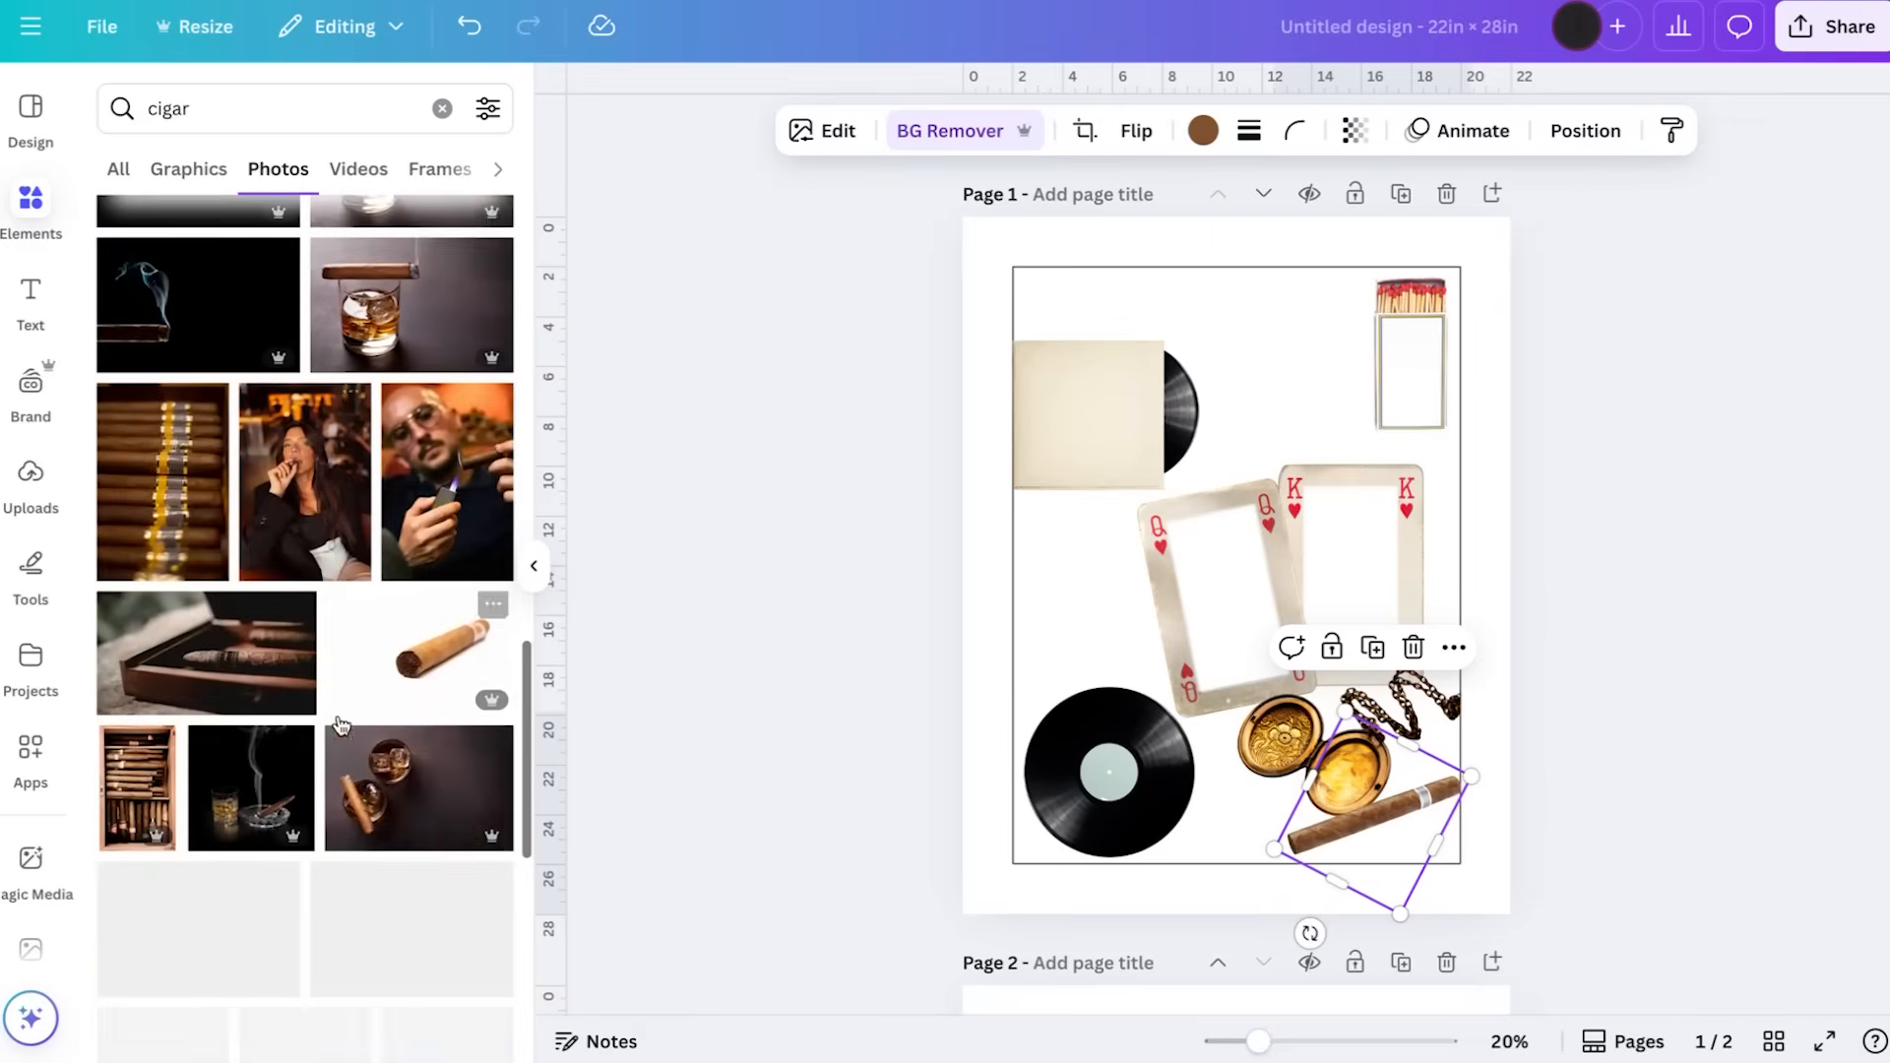
scroll(340, 726, down, 2)
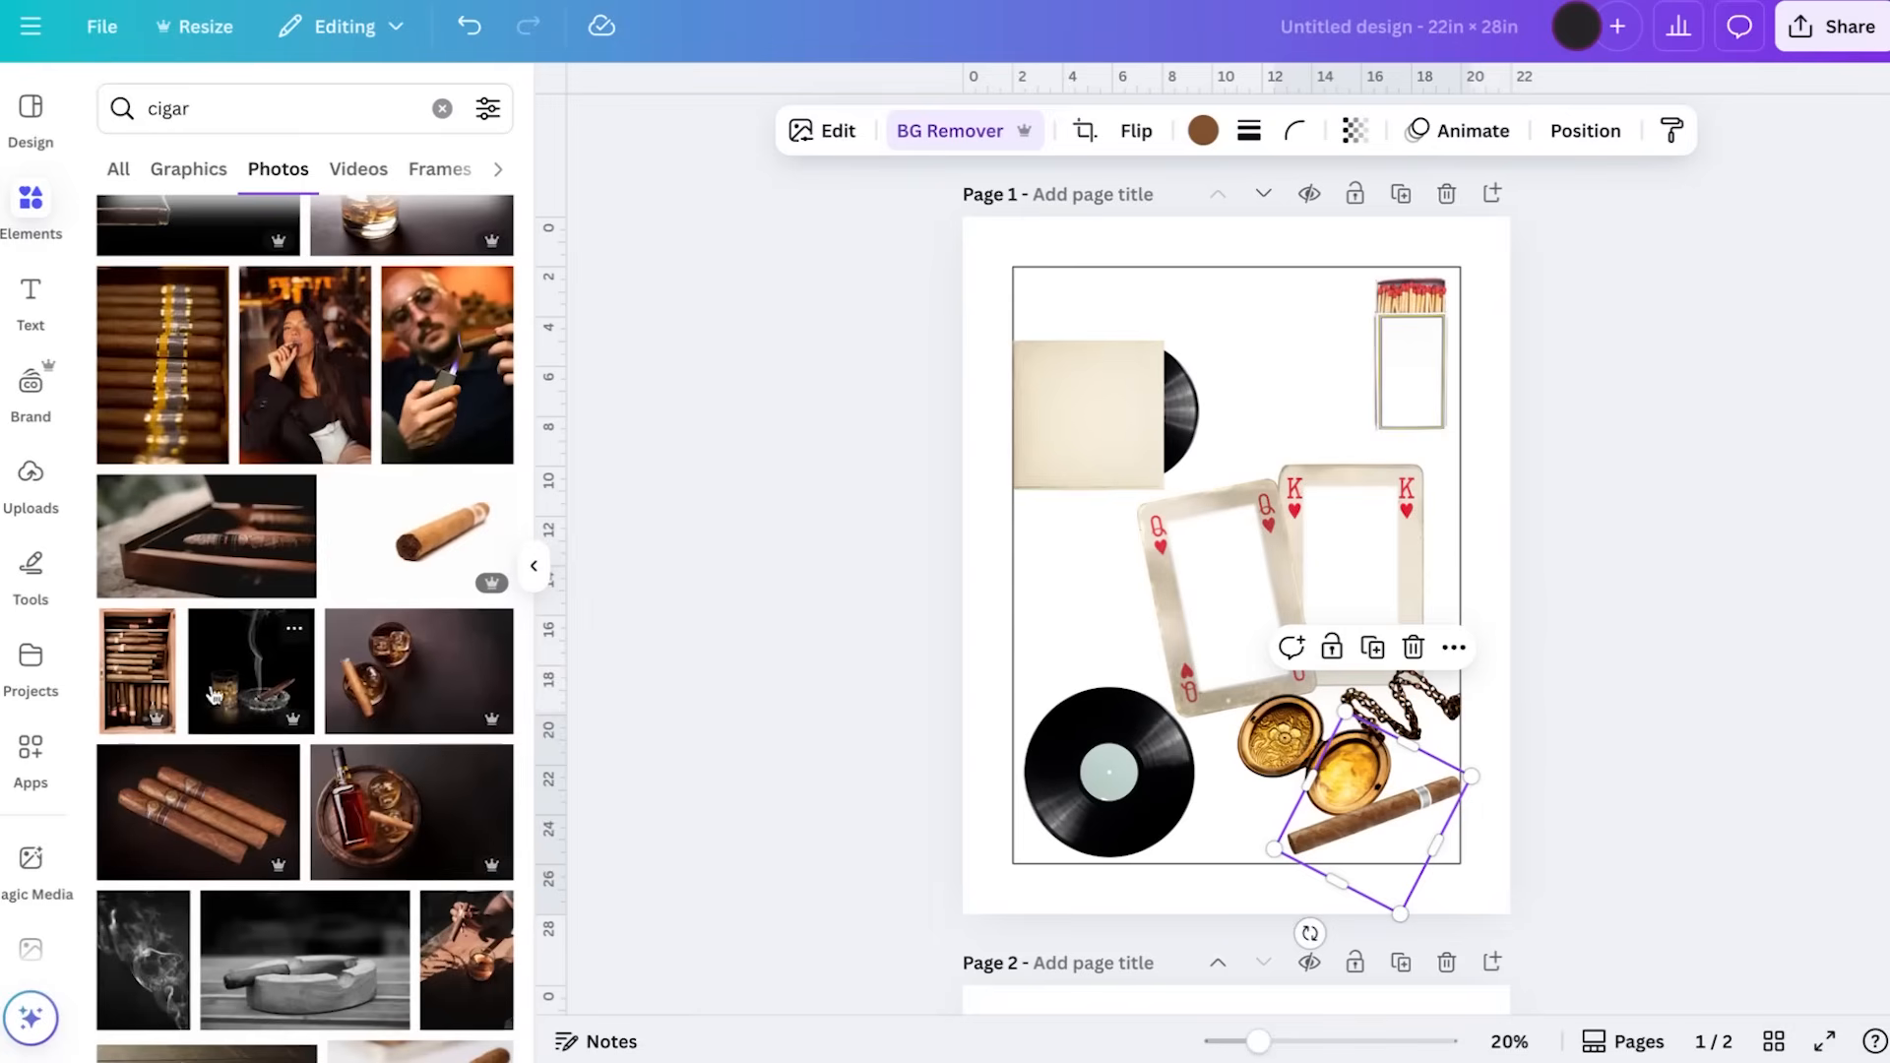
click(148, 672)
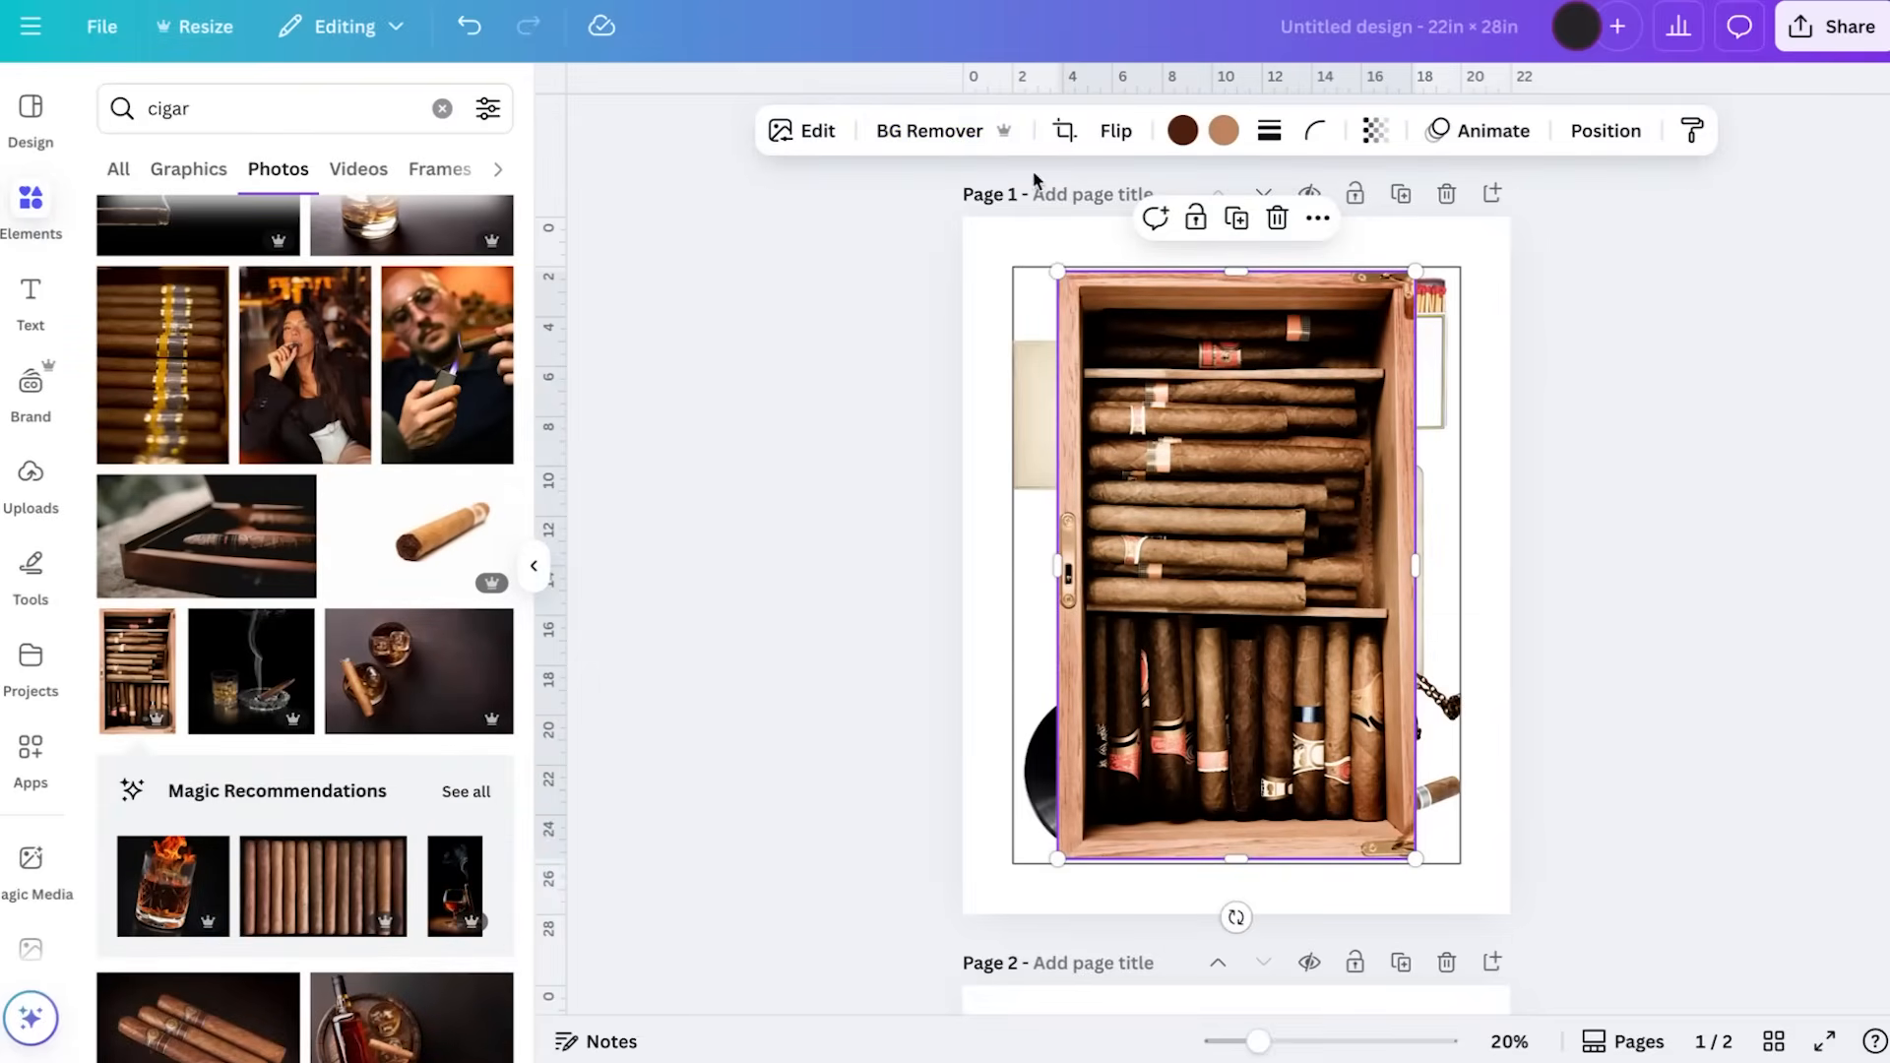
drag(1414, 270, 1264, 660)
drag(1159, 704, 1351, 552)
drag(1396, 468, 1347, 558)
drag(1314, 649, 1334, 479)
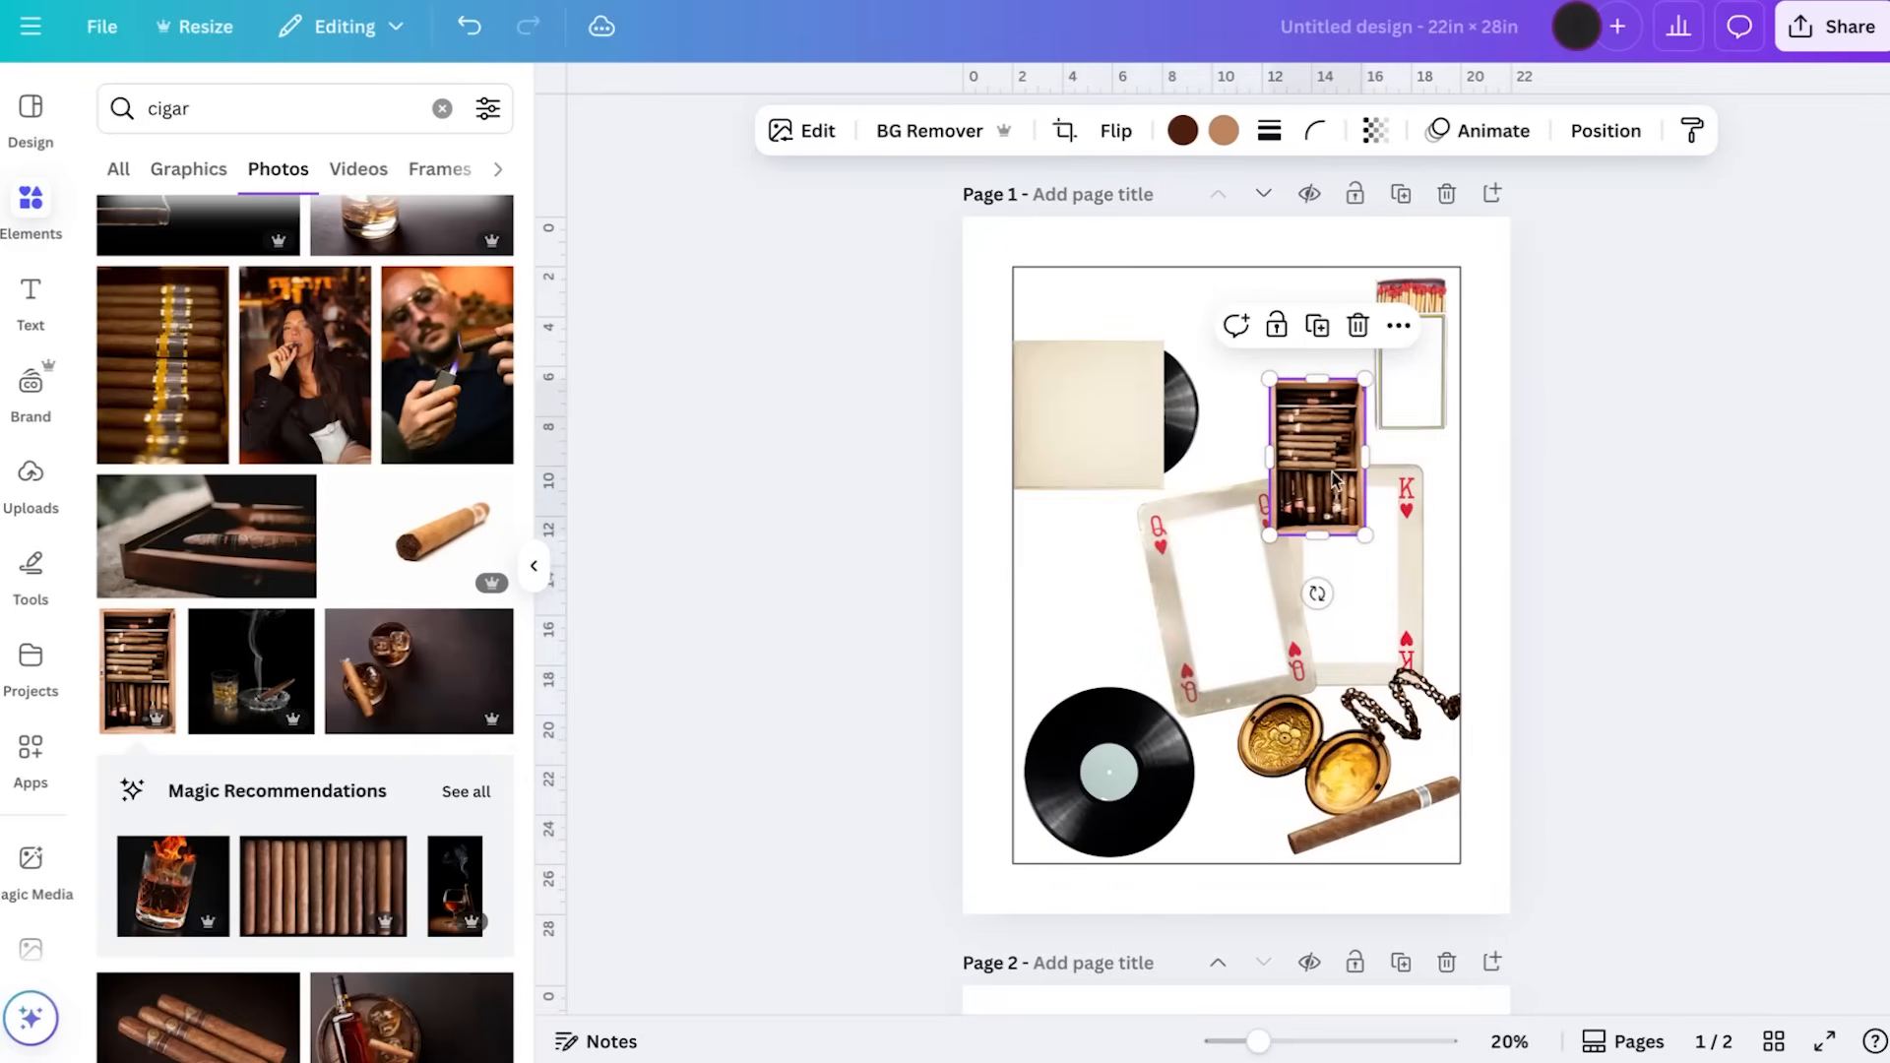
Rotate the cigar box a quarter turn clockwise and place it slightly enlarged between the record sleeve and the matchbox, near the outline's upper edge
drag(1317, 593, 1137, 456)
drag(1241, 412, 1211, 394)
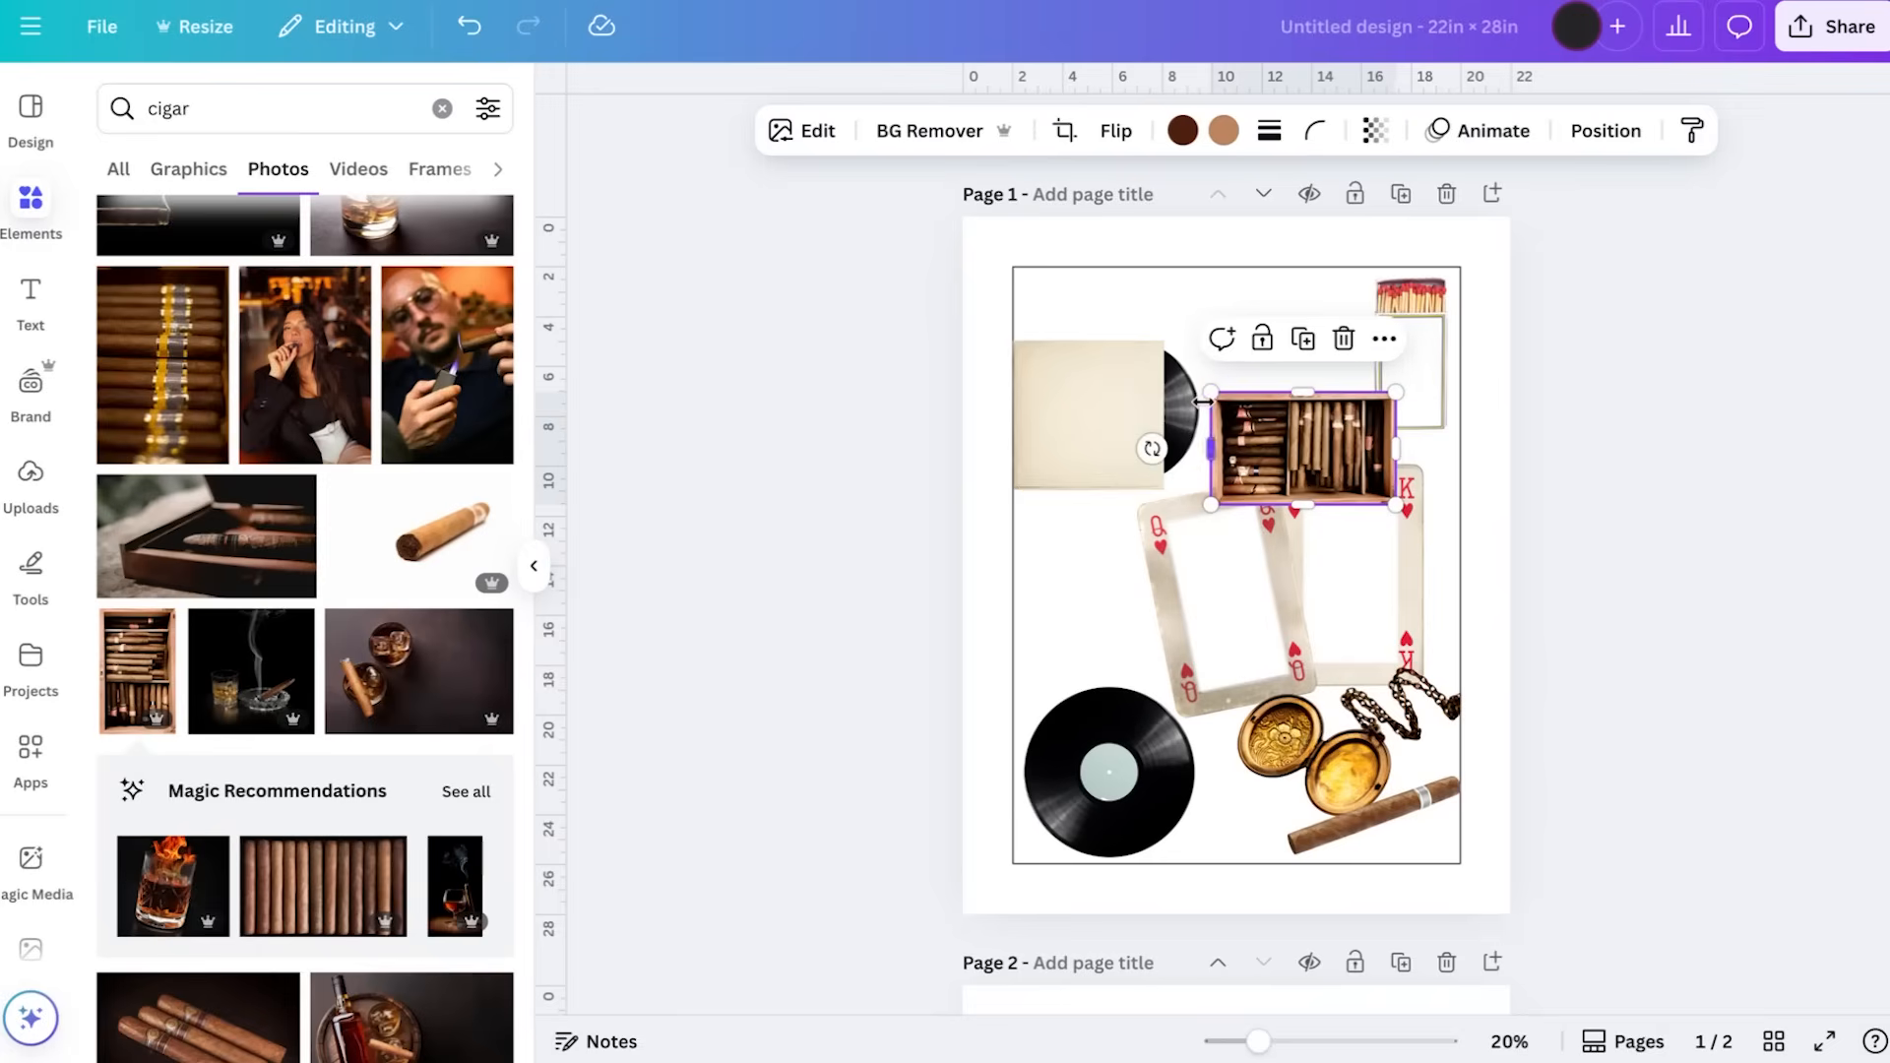
drag(1300, 443, 1270, 336)
scroll(1354, 477, up, 2)
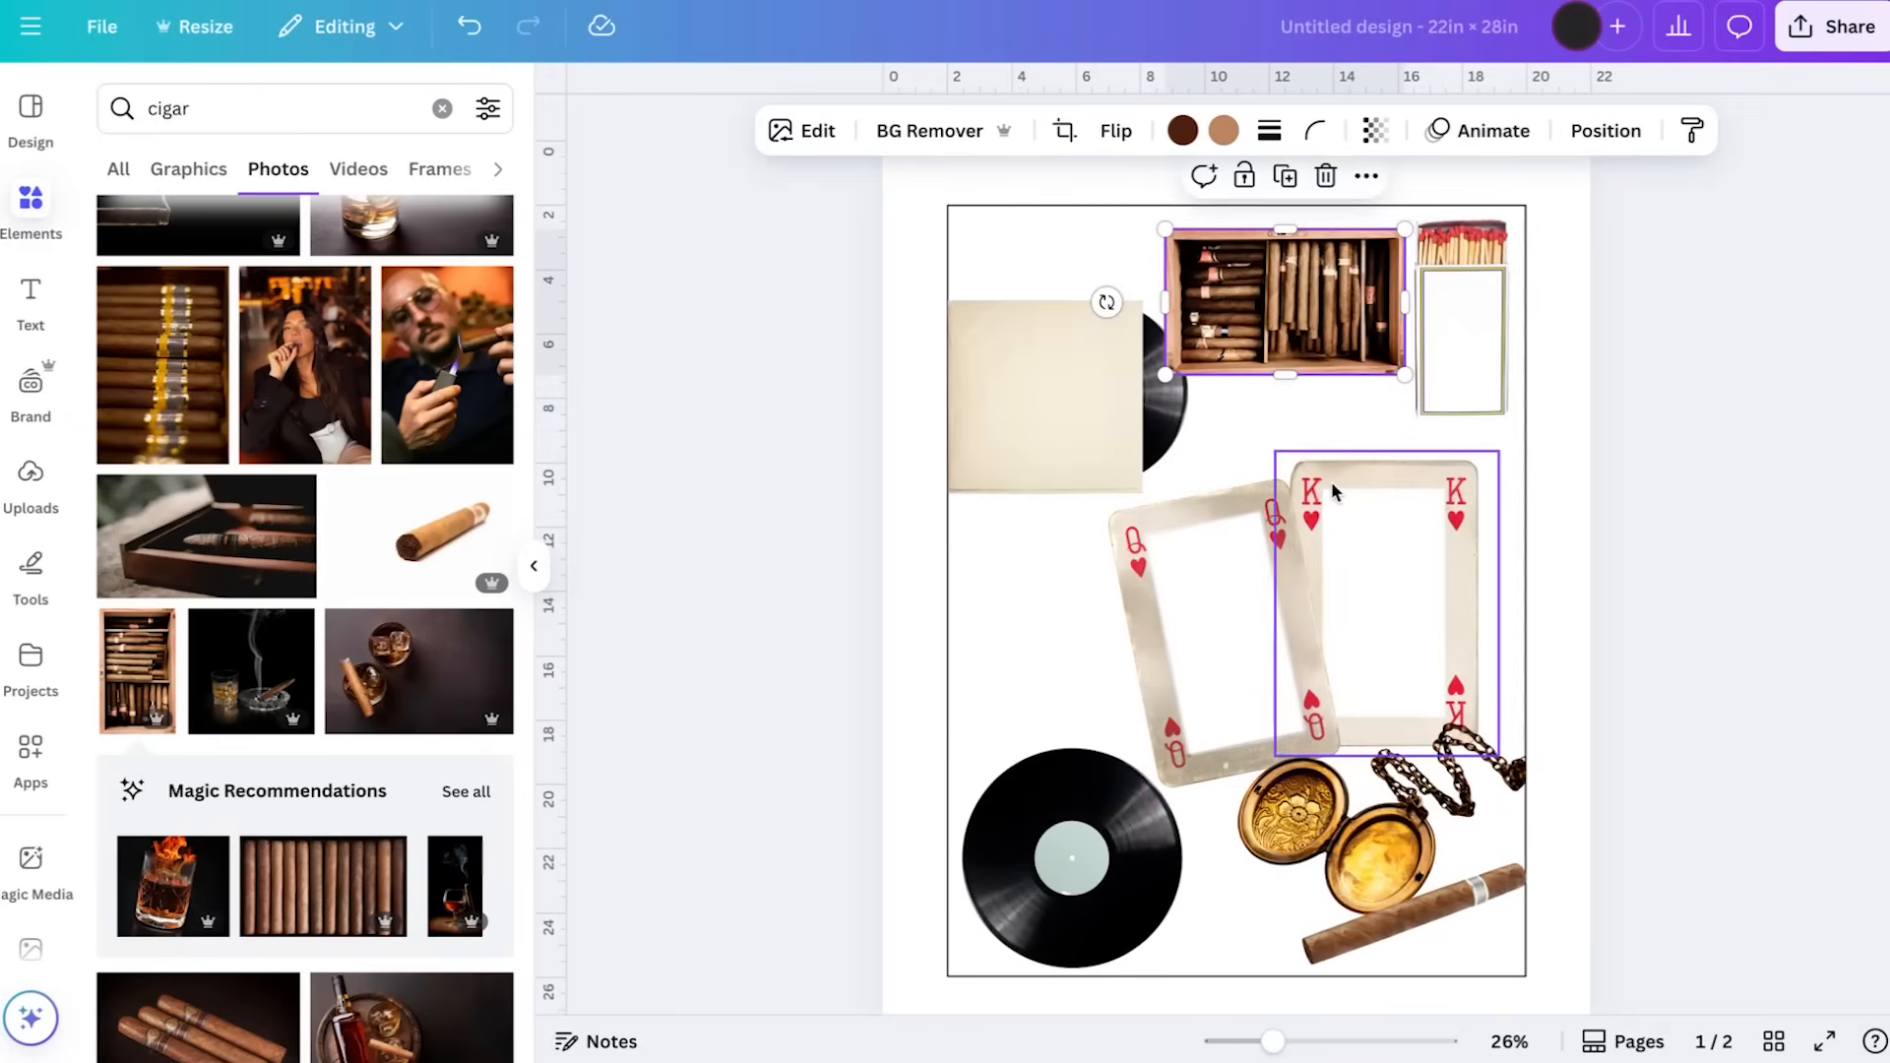
scroll(1335, 482, down, 2)
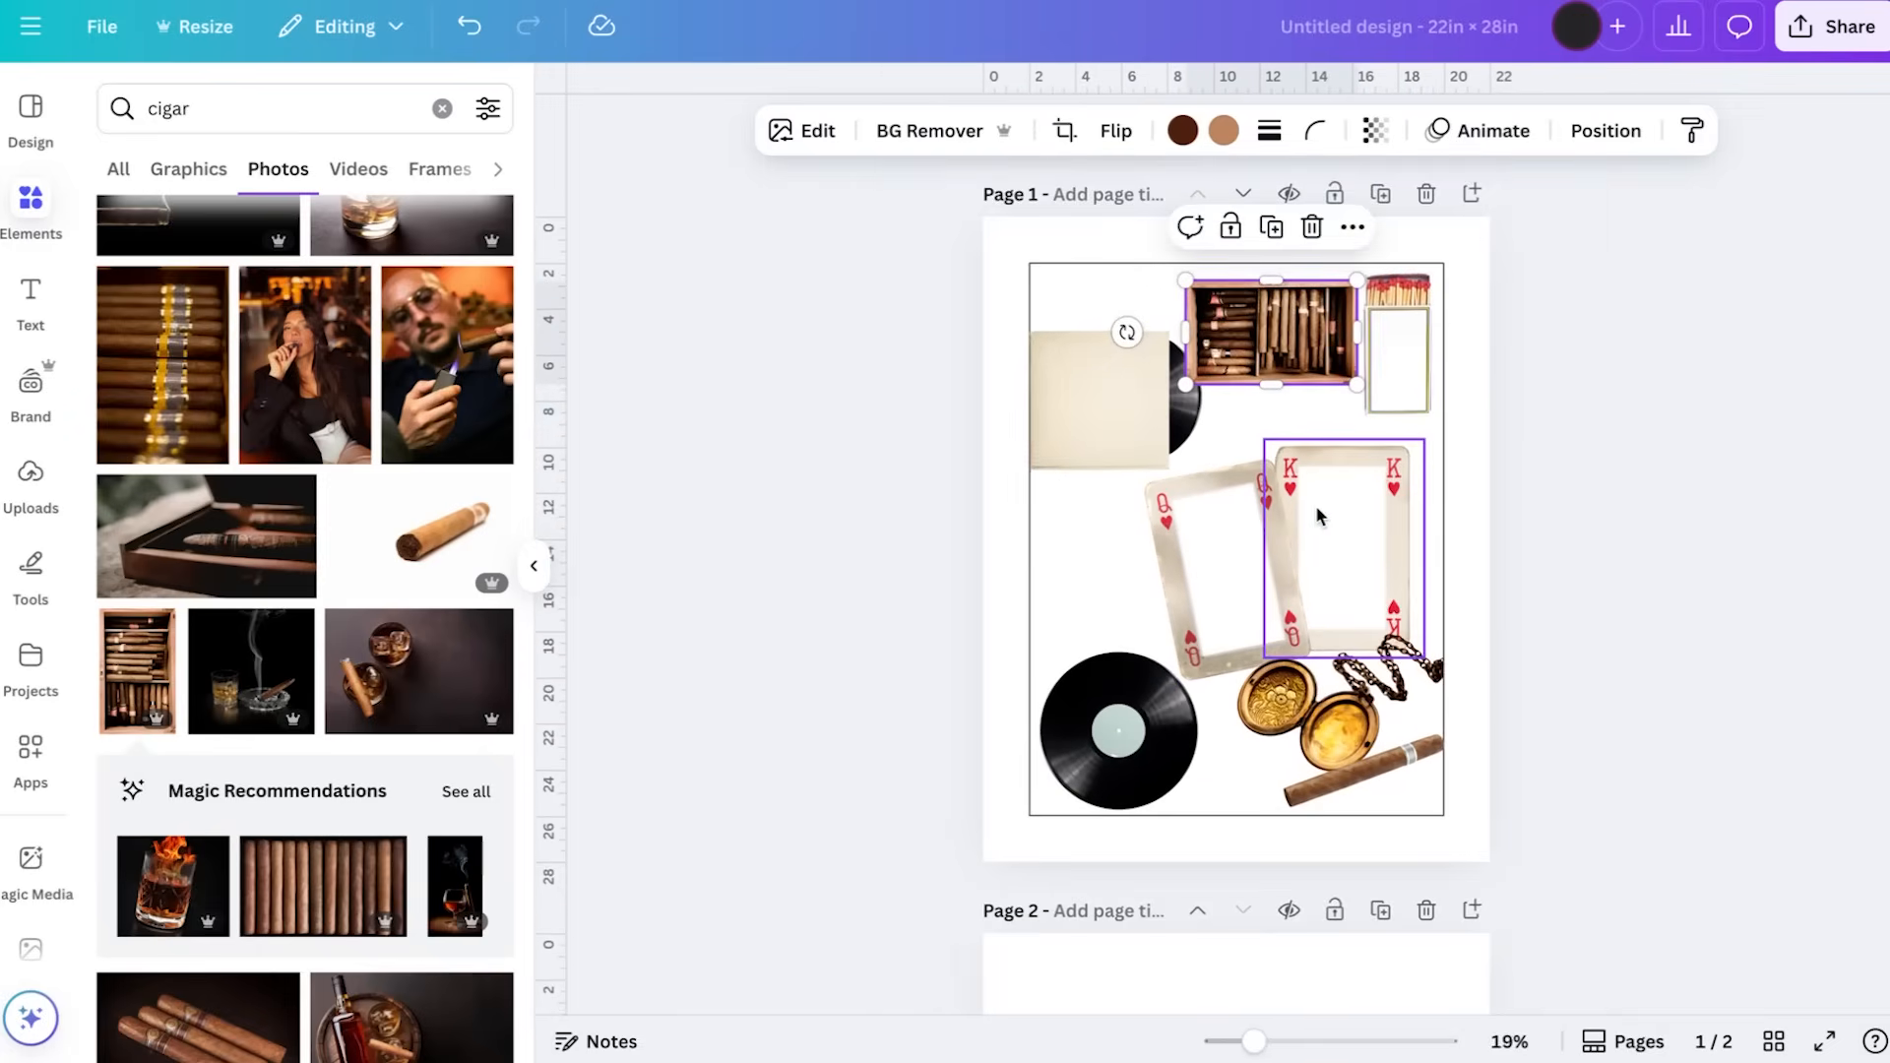
Select both playing cards together, shrink them slightly and place them just above the locket
click(1341, 531)
shift+click(1161, 522)
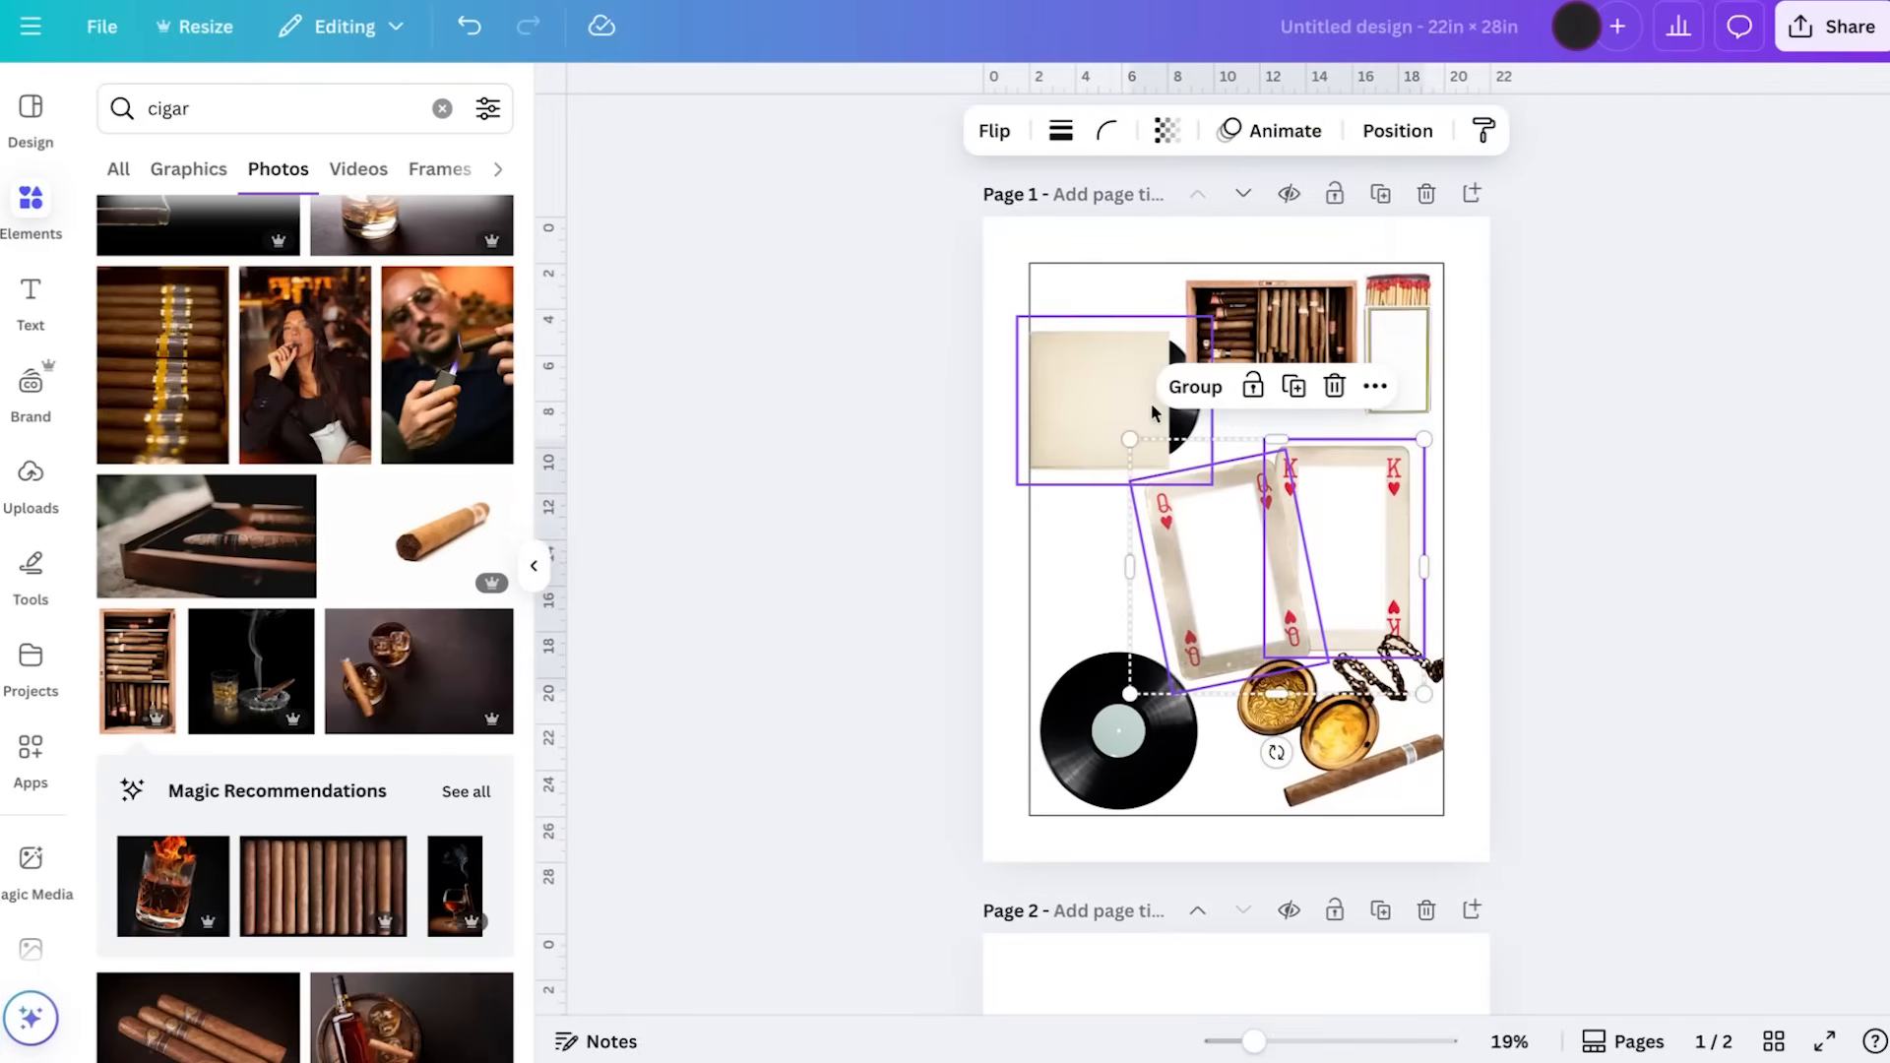
drag(1129, 434, 1177, 487)
drag(1354, 556, 1341, 547)
Crop the empty space above and below the open locket, then shrink the locket beneath the cards
click(1242, 606)
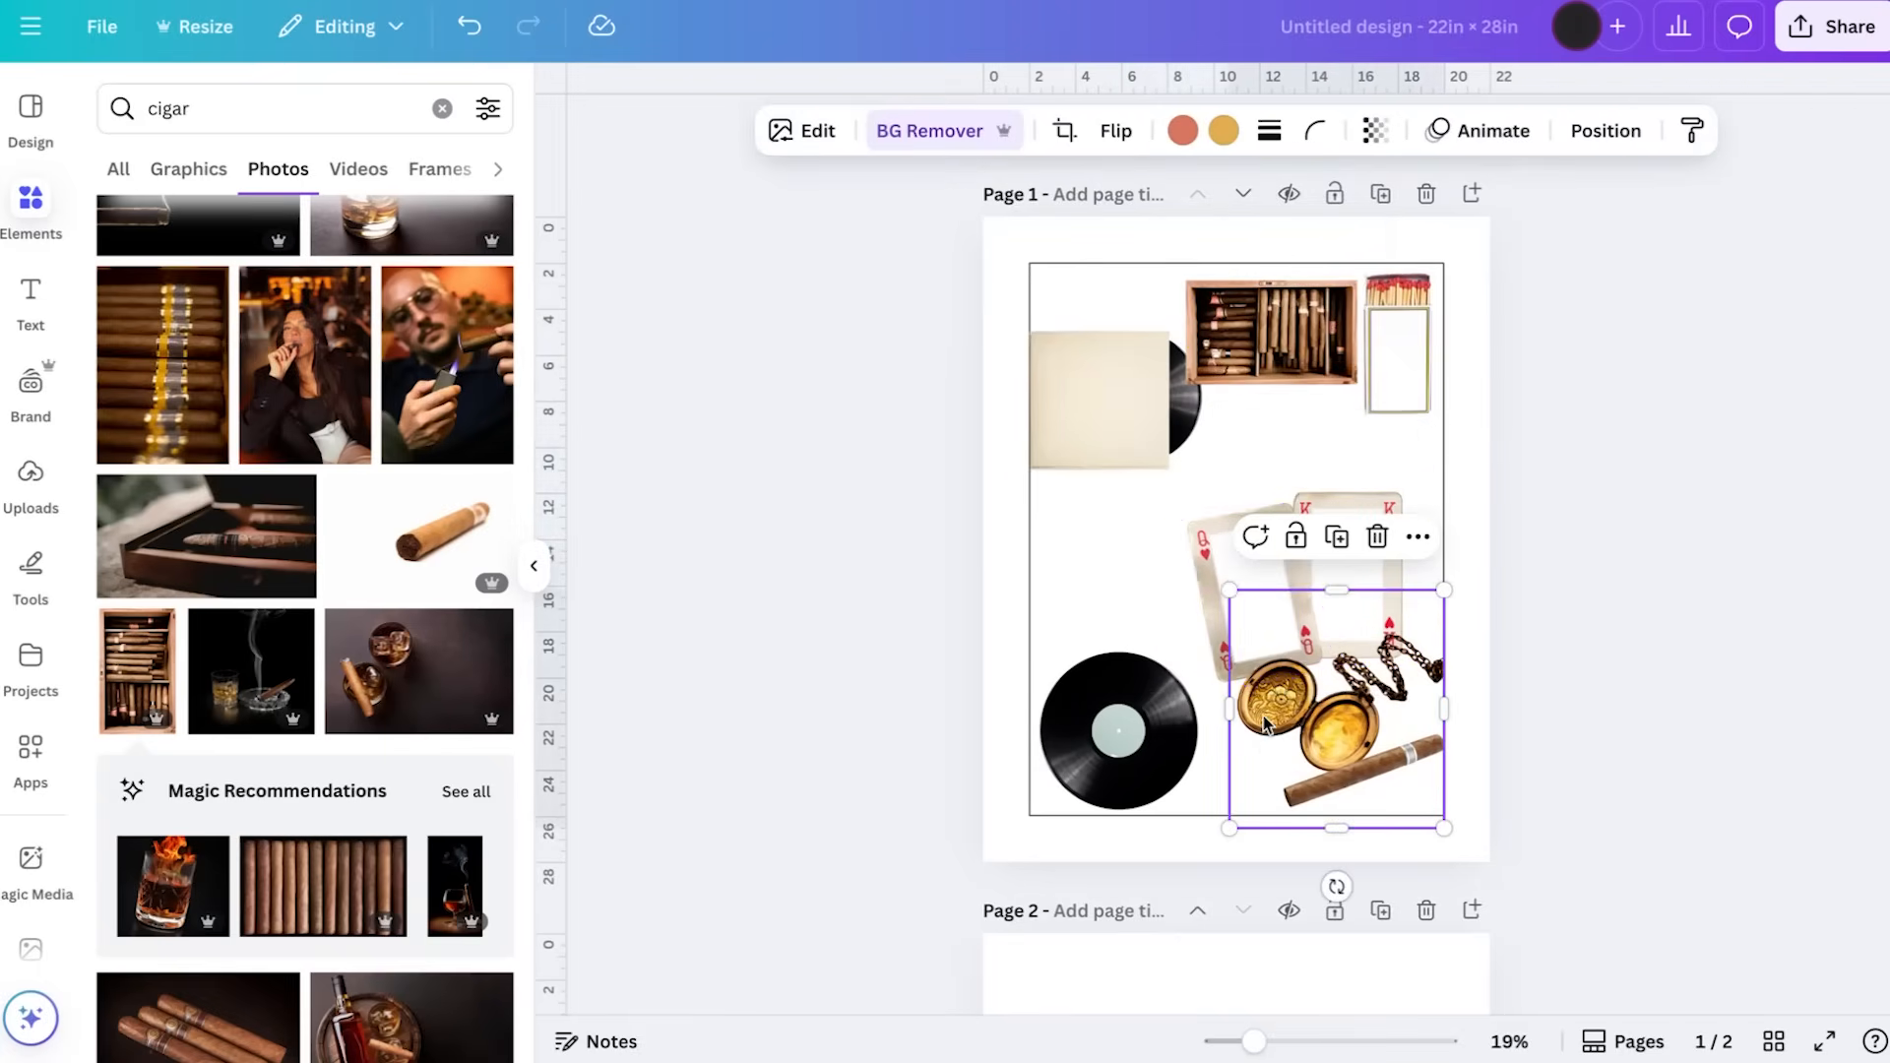
drag(1336, 589, 1335, 620)
drag(1336, 826, 1336, 781)
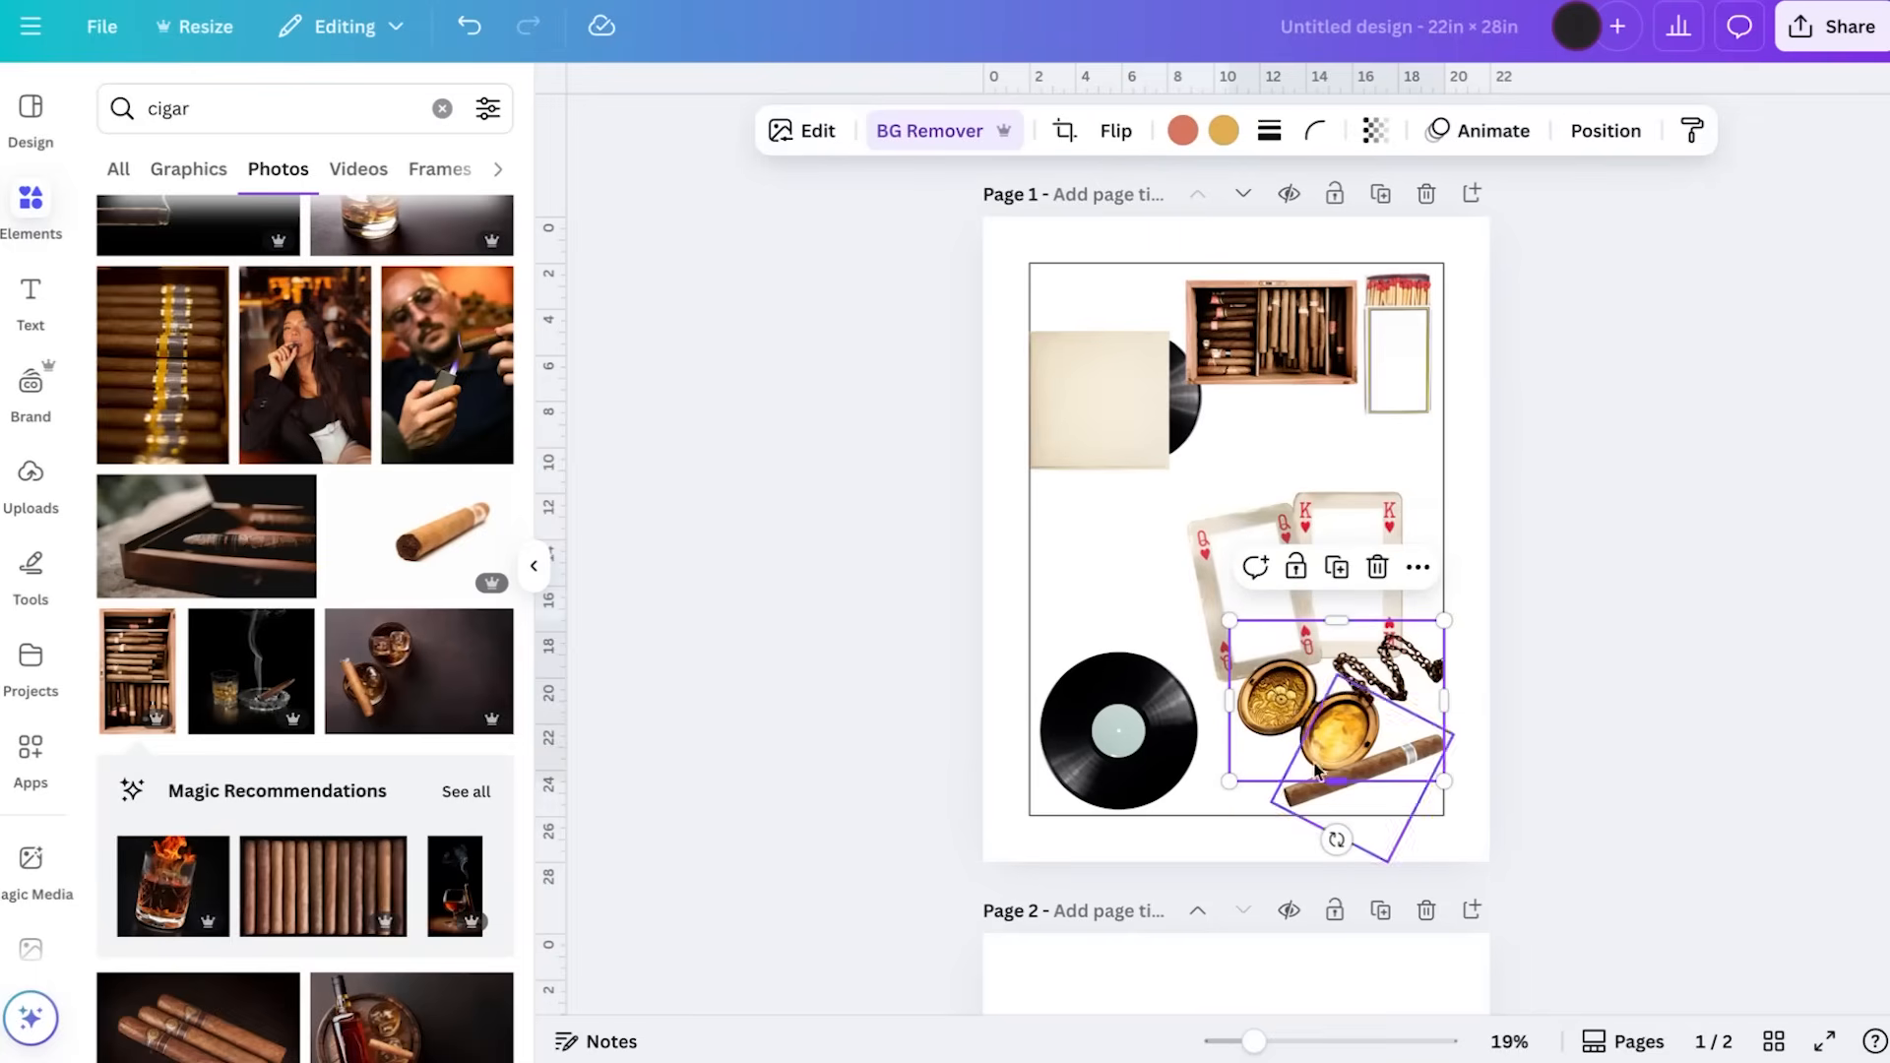
drag(1229, 620, 1285, 672)
Swap the cigar box and matchbox, setting the box above the king card, and lower the record sleeve to their level
drag(1242, 332, 1284, 416)
drag(1405, 331, 1237, 330)
drag(1348, 401, 1390, 422)
drag(1220, 349, 1221, 415)
drag(1110, 435, 1111, 545)
drag(1107, 538, 1108, 483)
Shrink the matchbox between the record sleeve and the cigar box, and shift the record sleeve inside the outline's left edge
click(1230, 402)
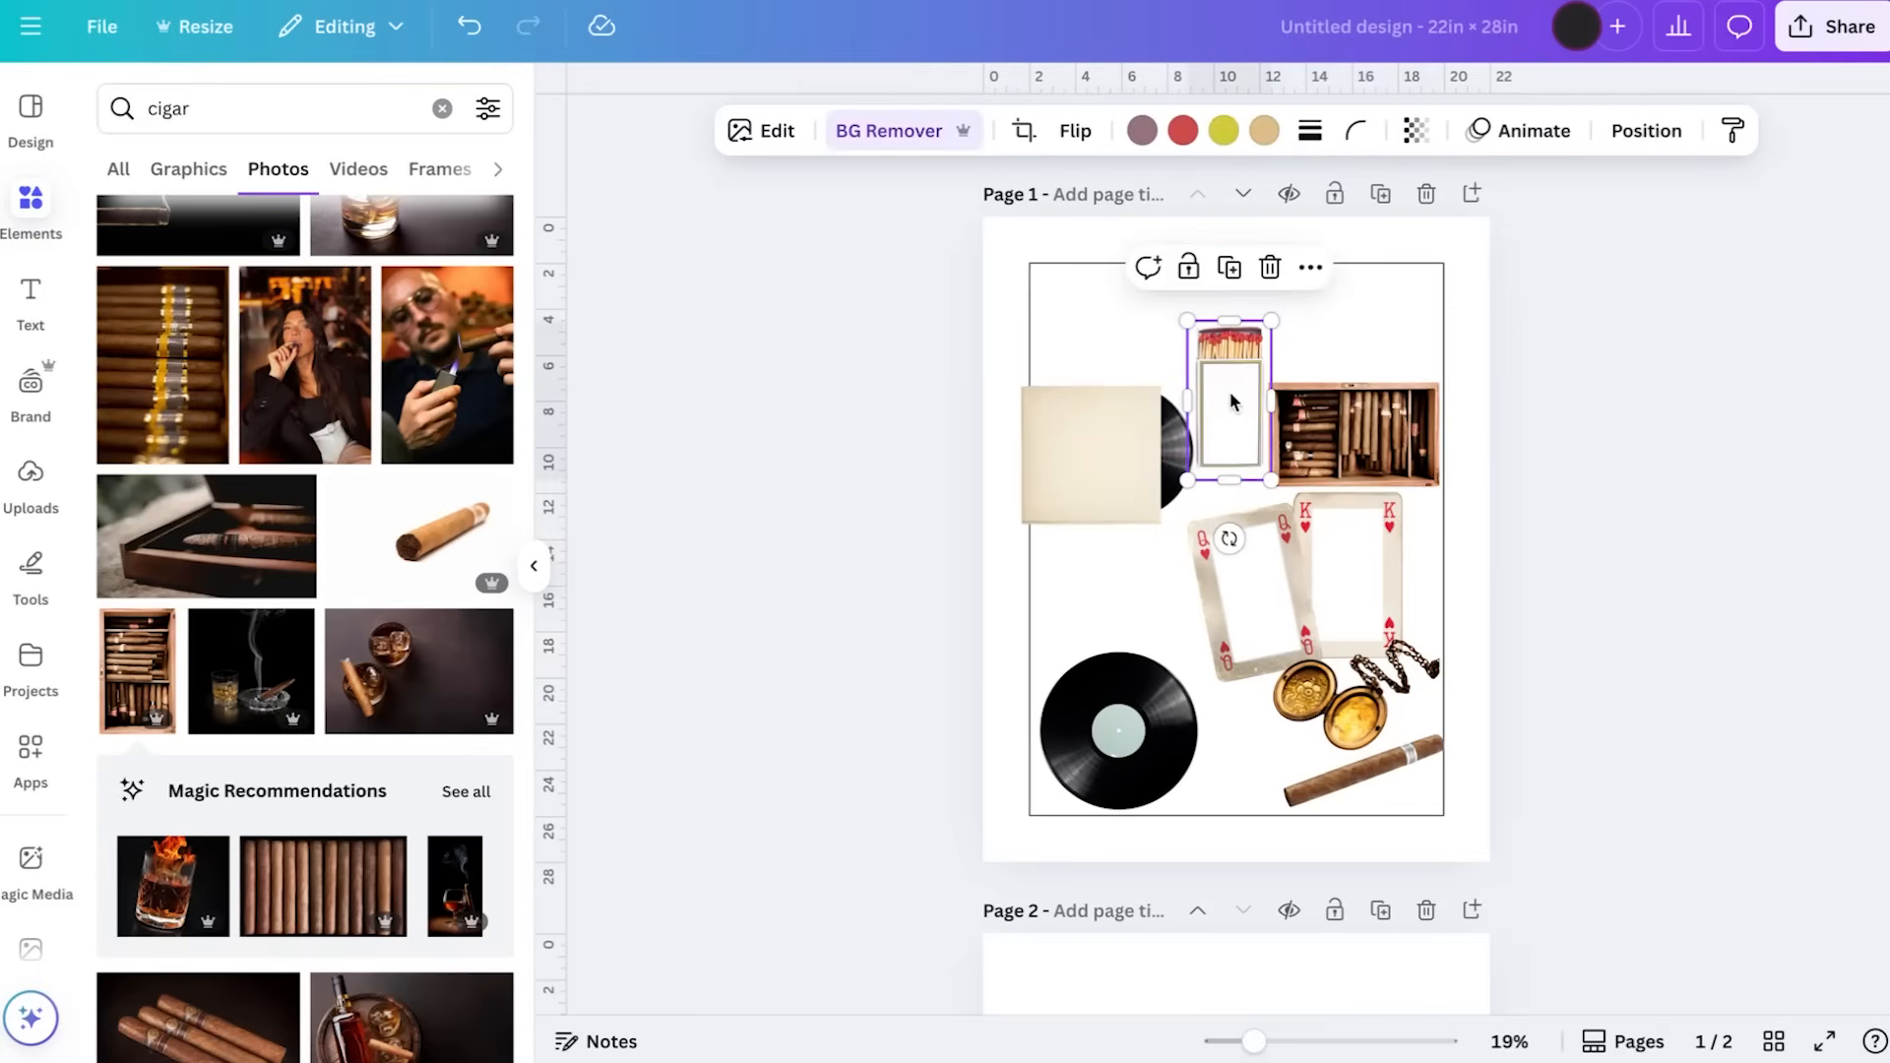
drag(1187, 320, 1214, 371)
mouse_move(1239, 435)
mouse_down()
mouse_move(1243, 468)
mouse_move(1231, 458)
mouse_up()
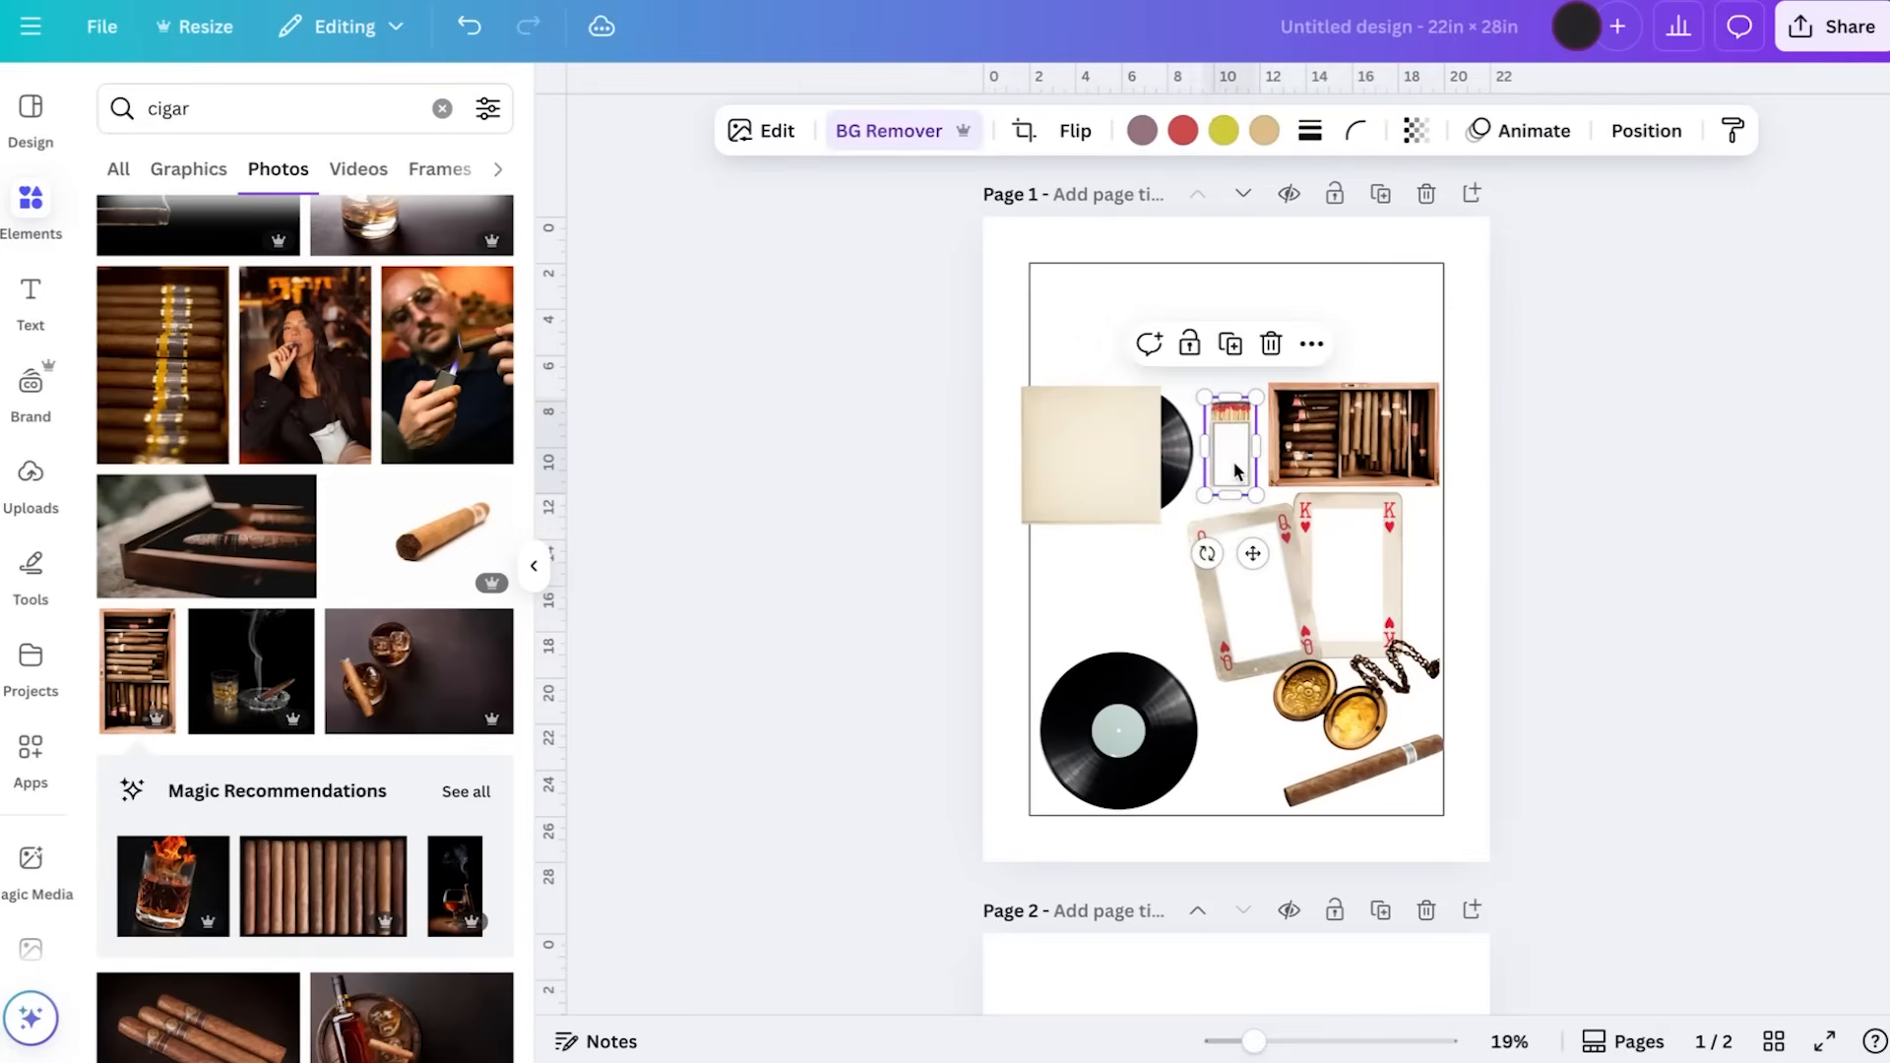
scroll(1236, 472, up, 2)
click(1093, 350)
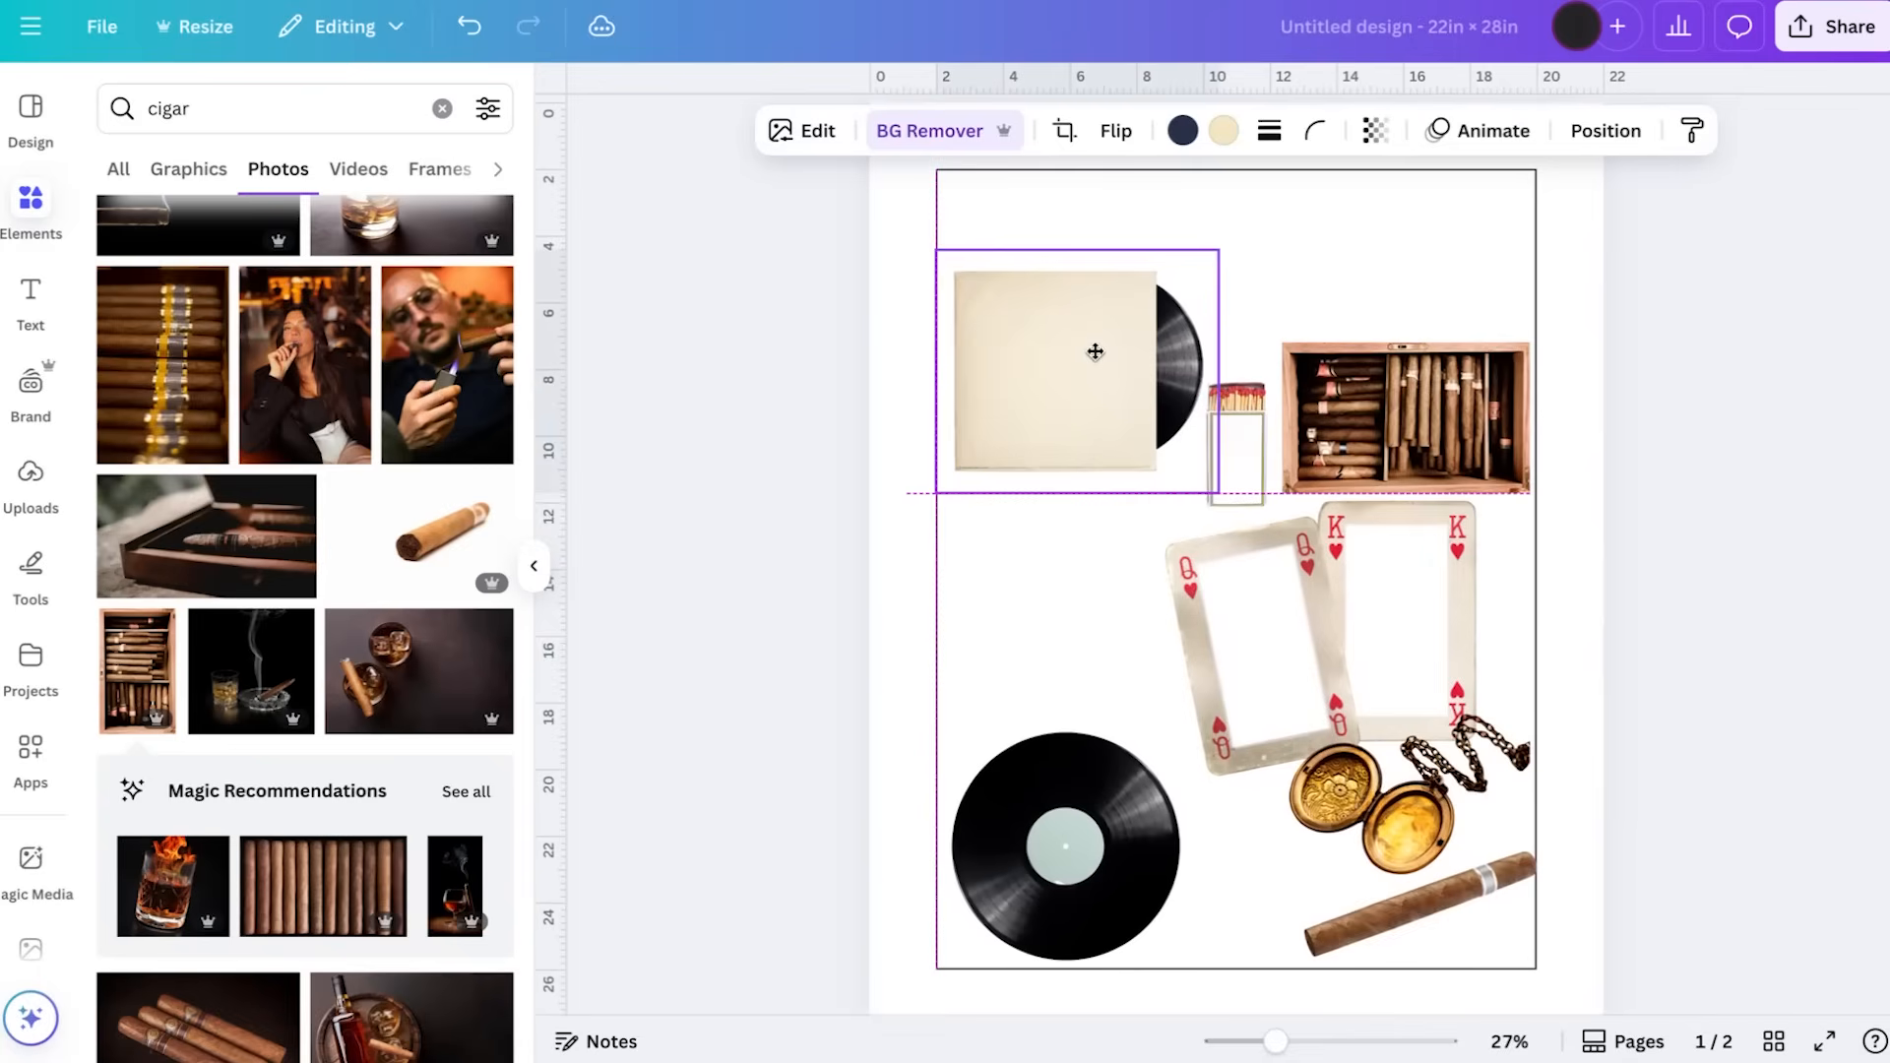
click(1723, 483)
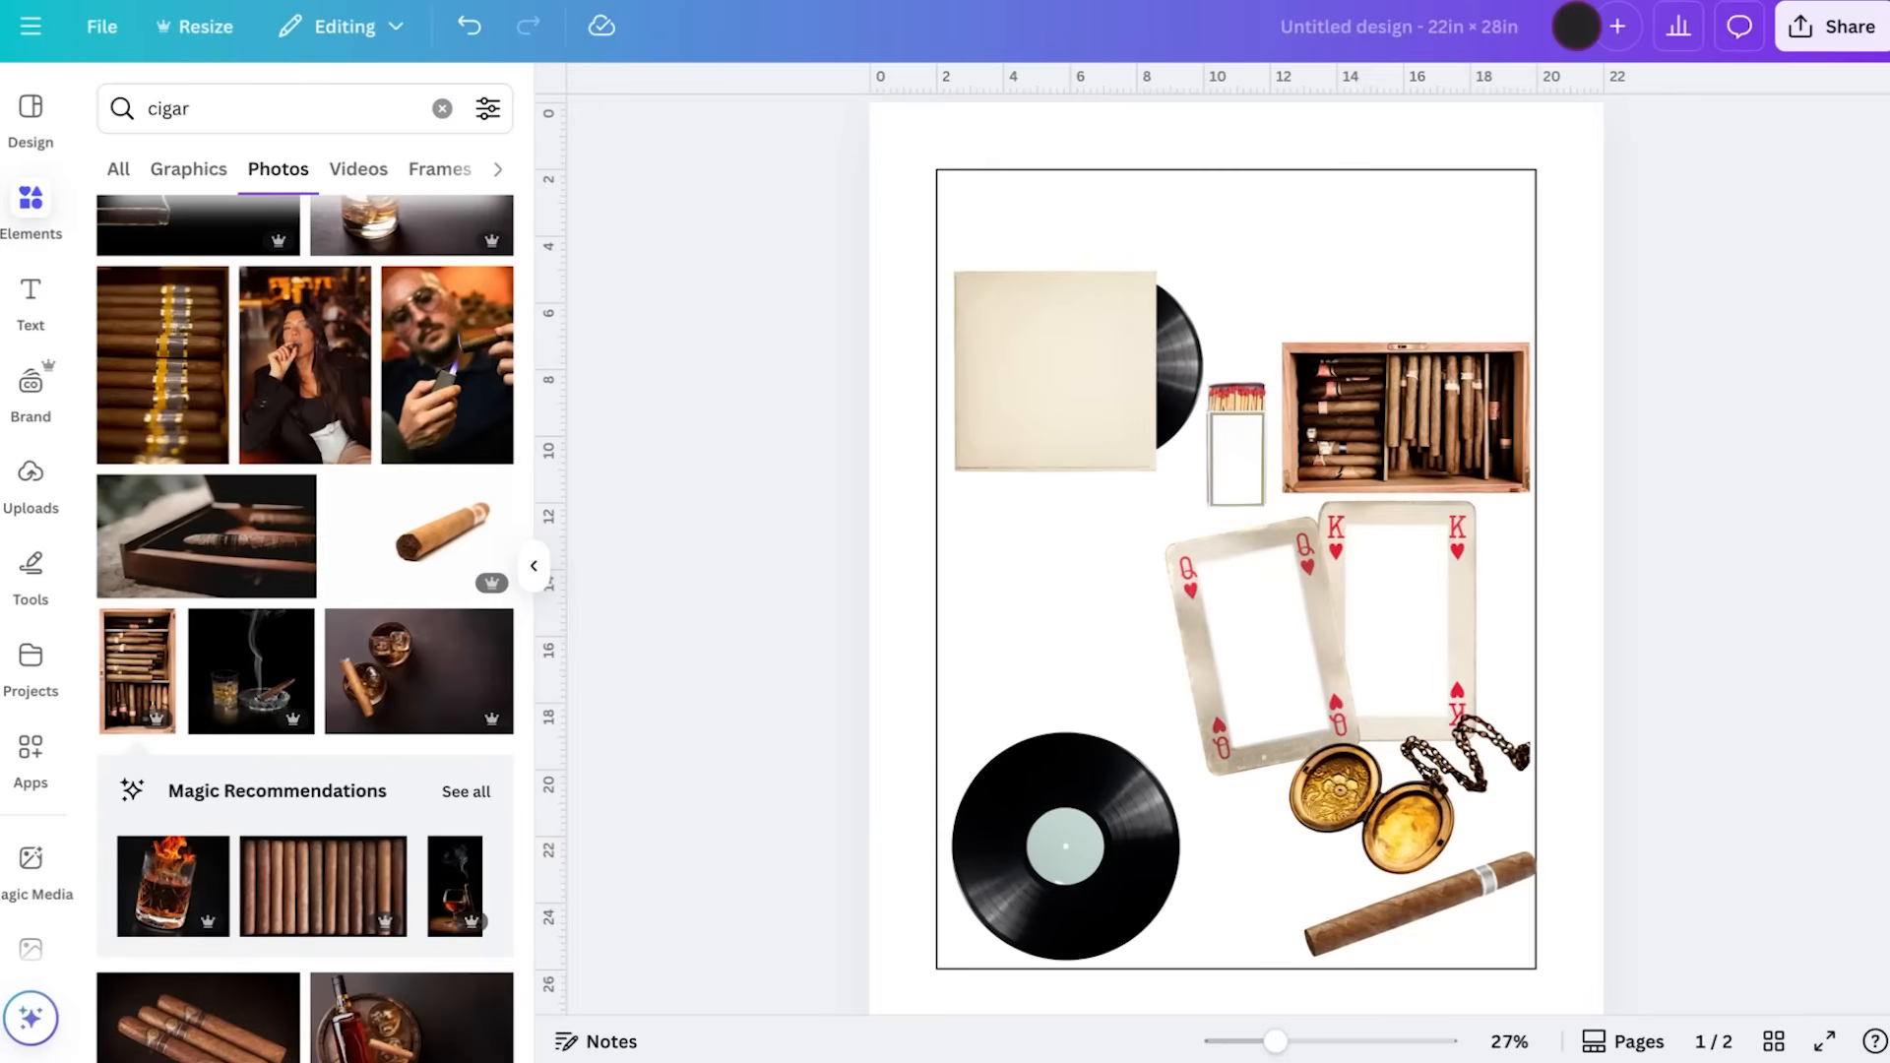
Search the elements for "camera" and look through the graphics for a suitable vintage camera
scroll(280, 472, up, 10)
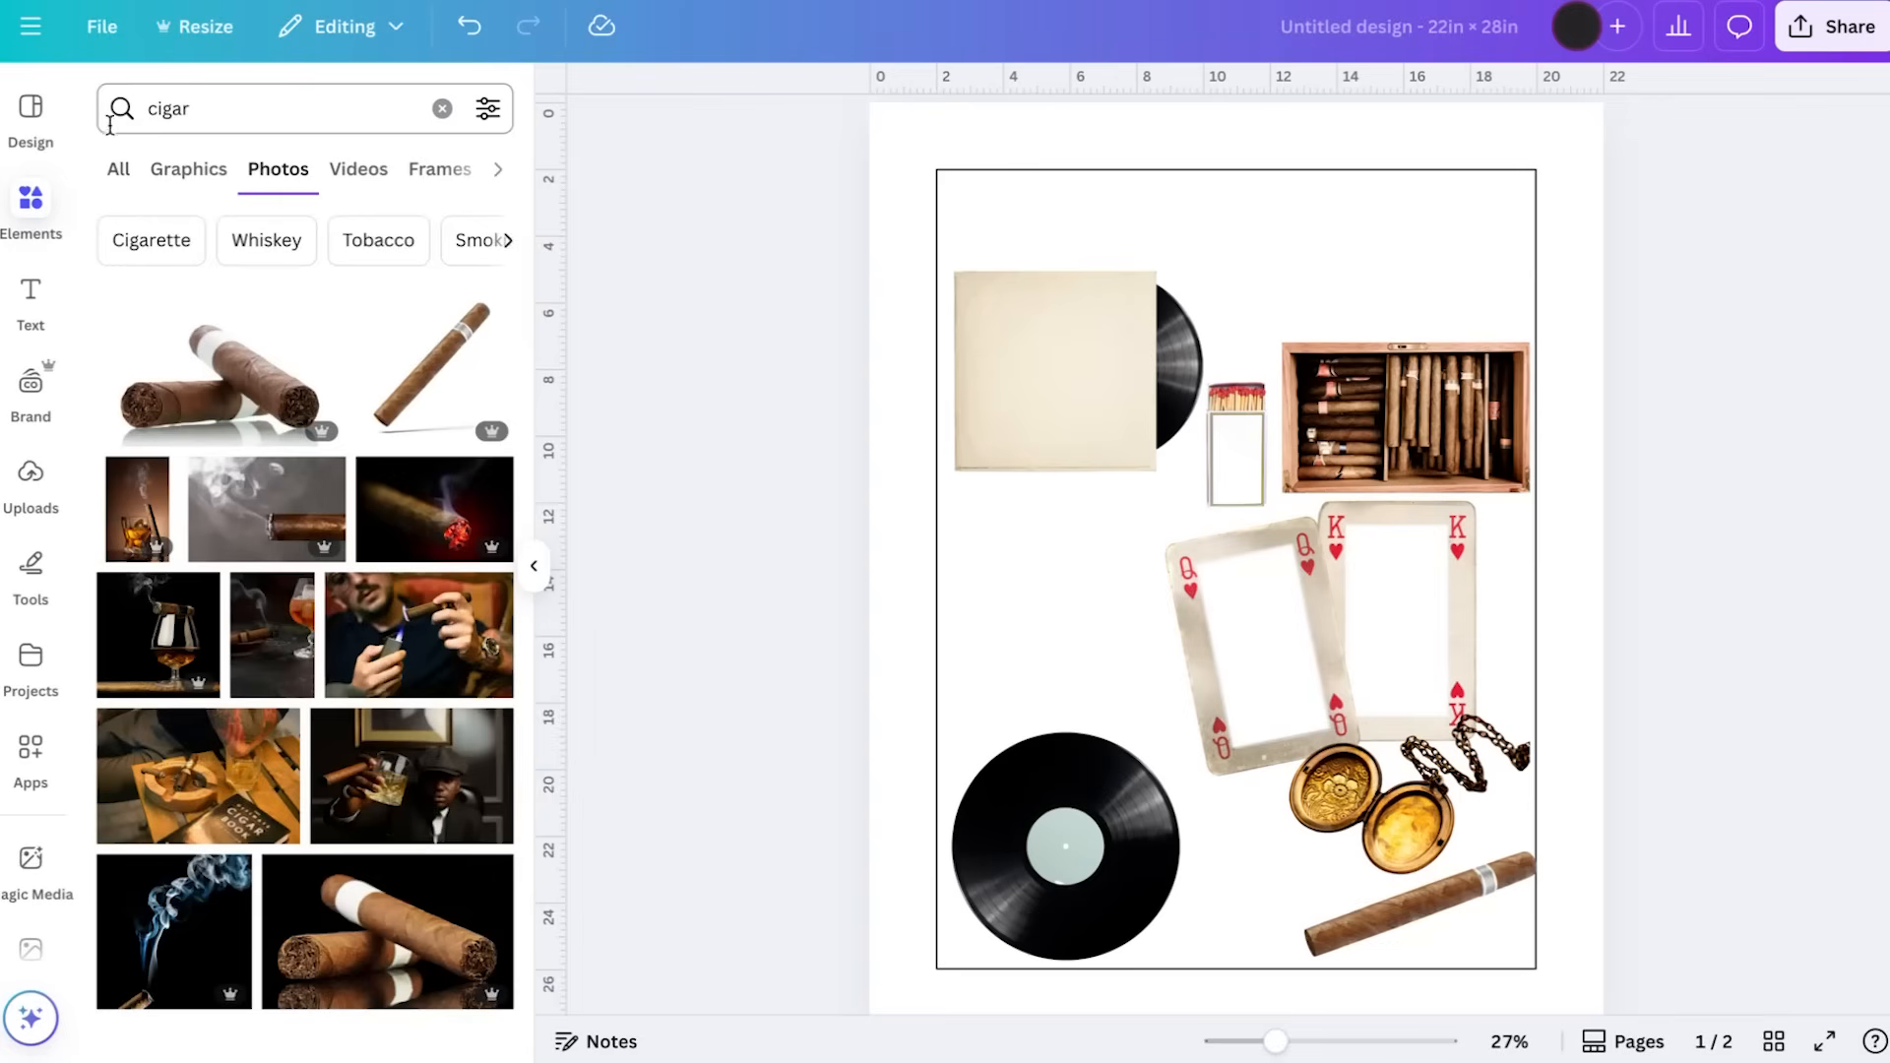
click(442, 108)
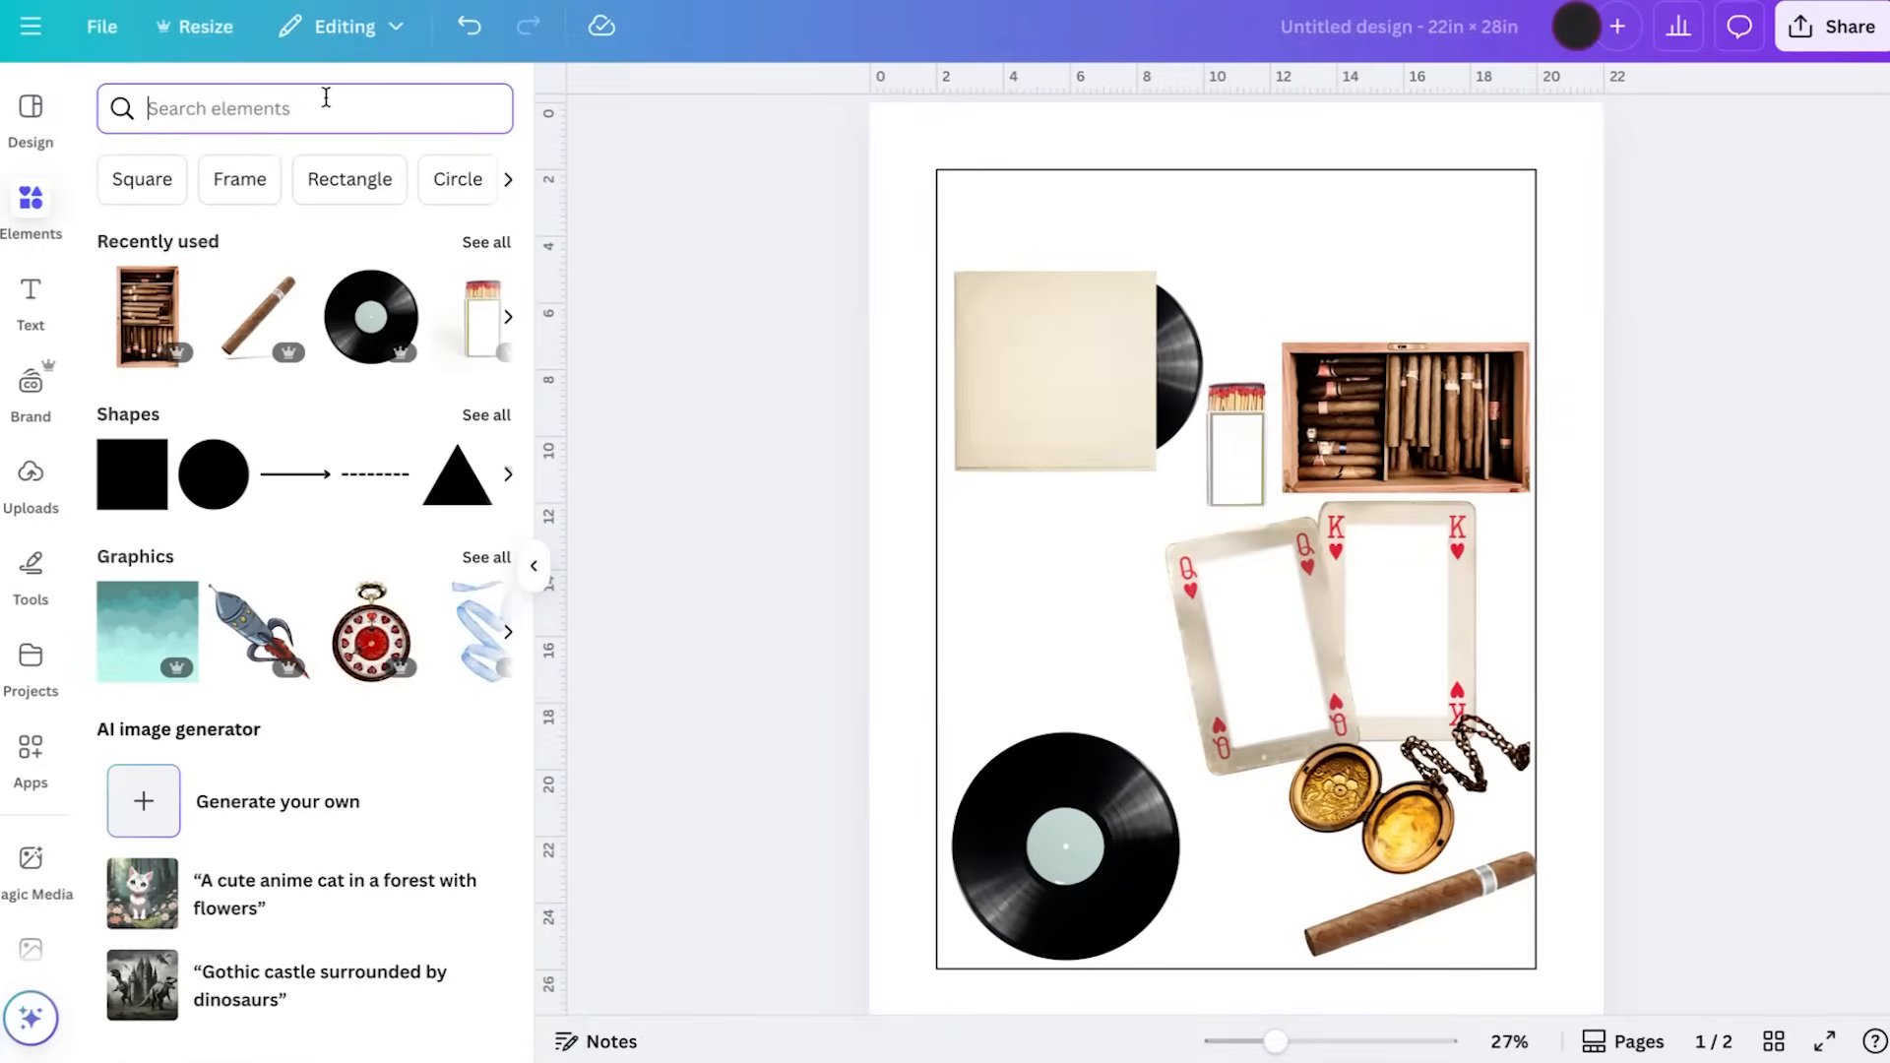
text(camera)
key(Return)
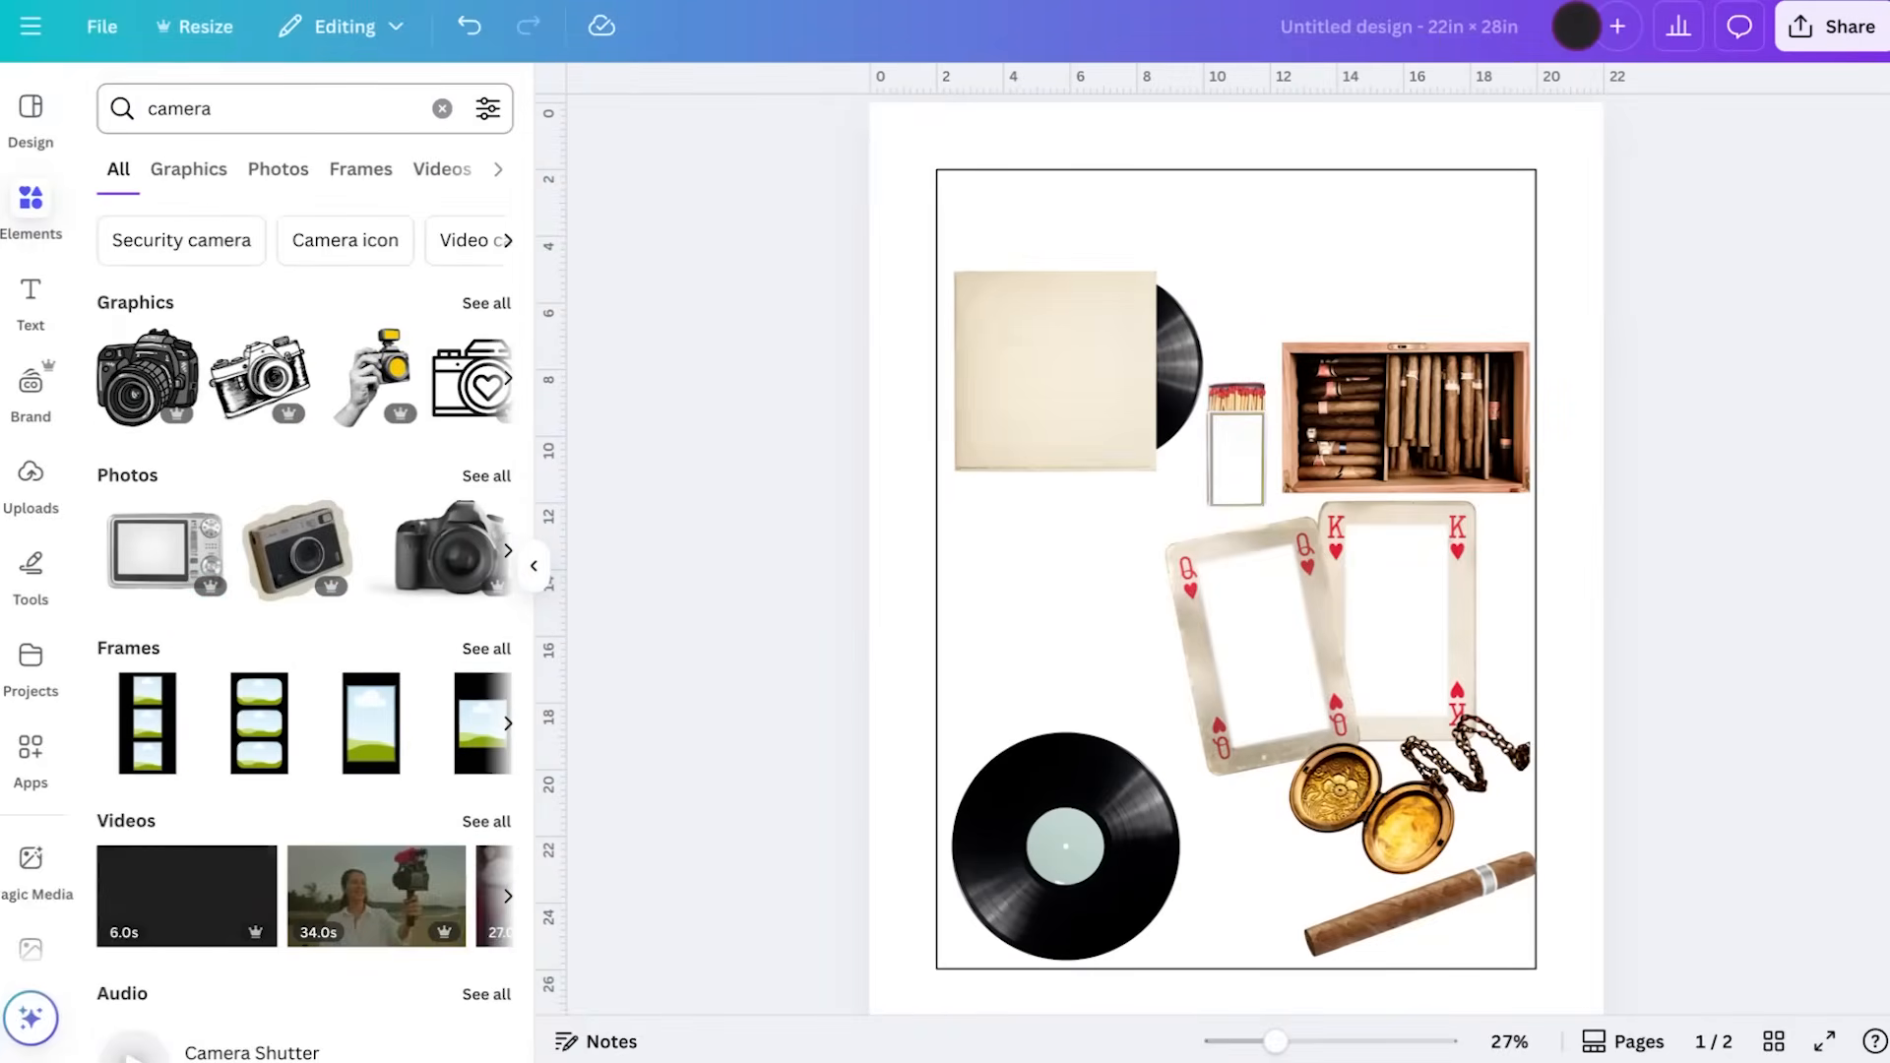
scroll(385, 618, down, 1)
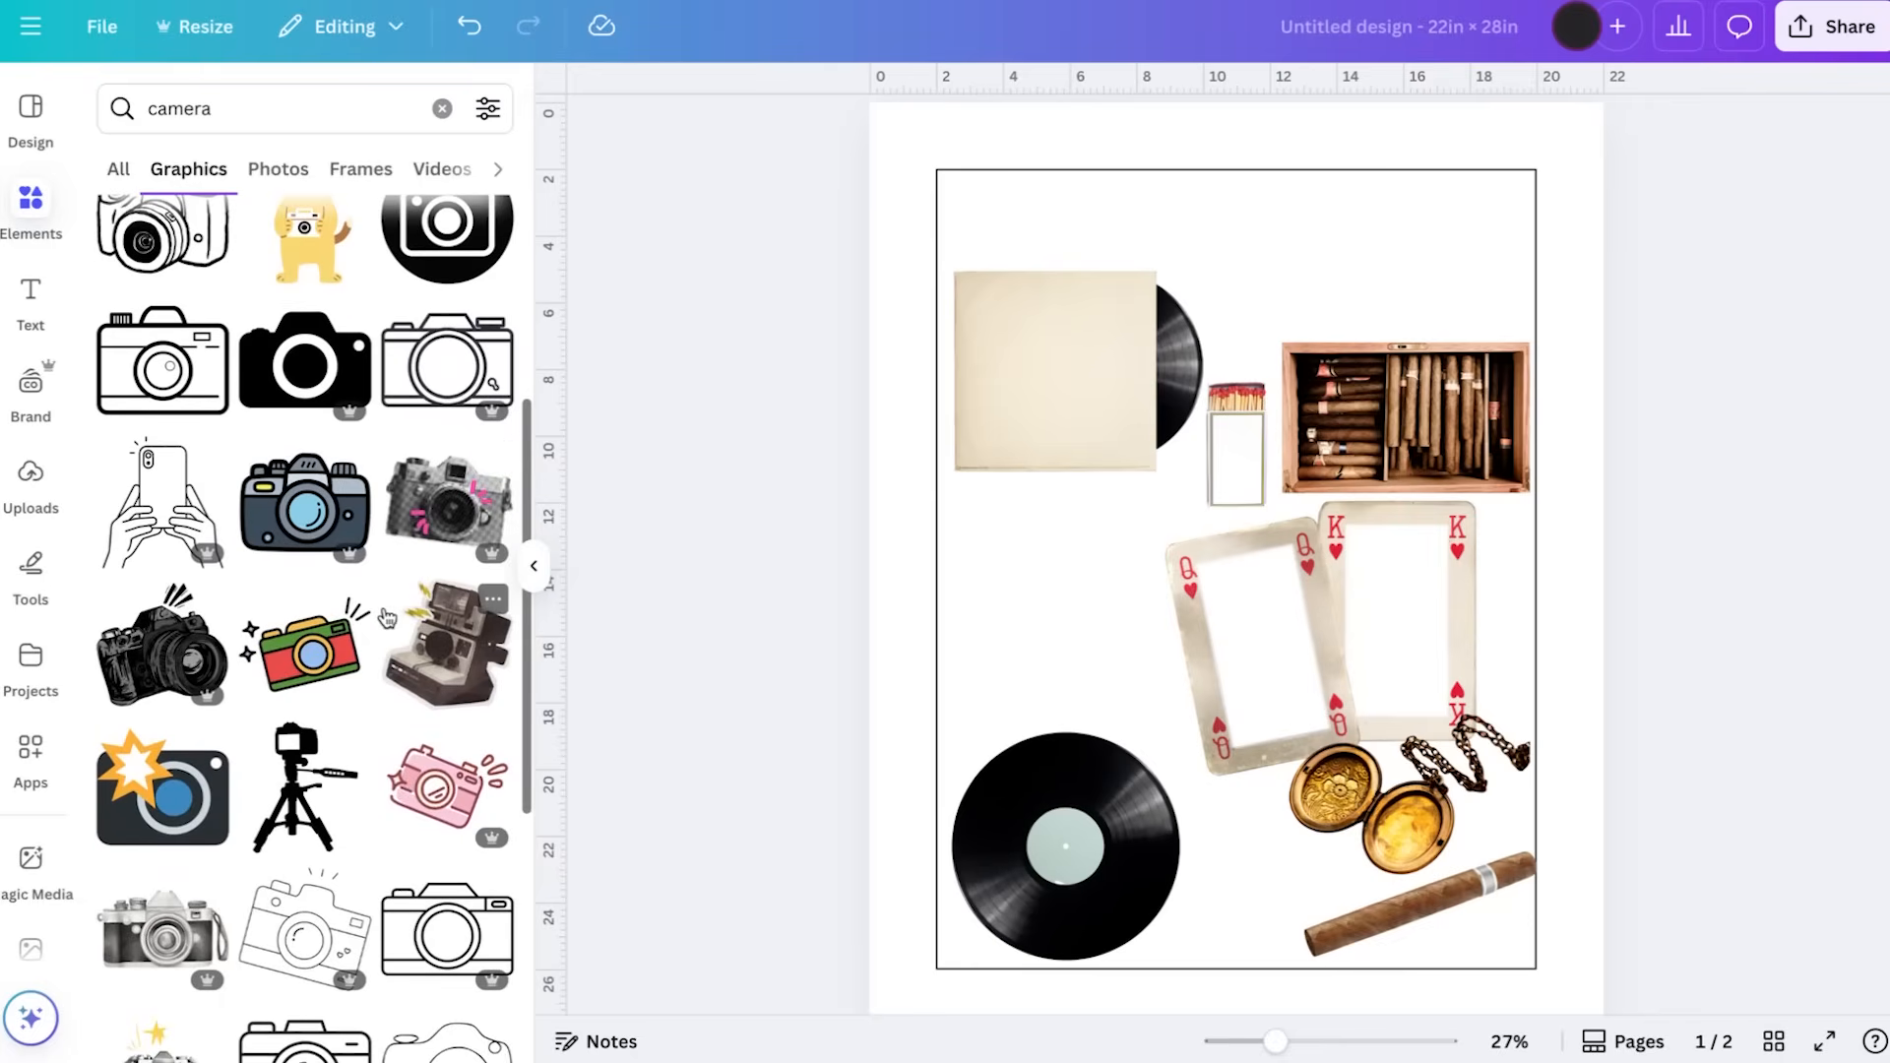
scroll(385, 617, down, 5)
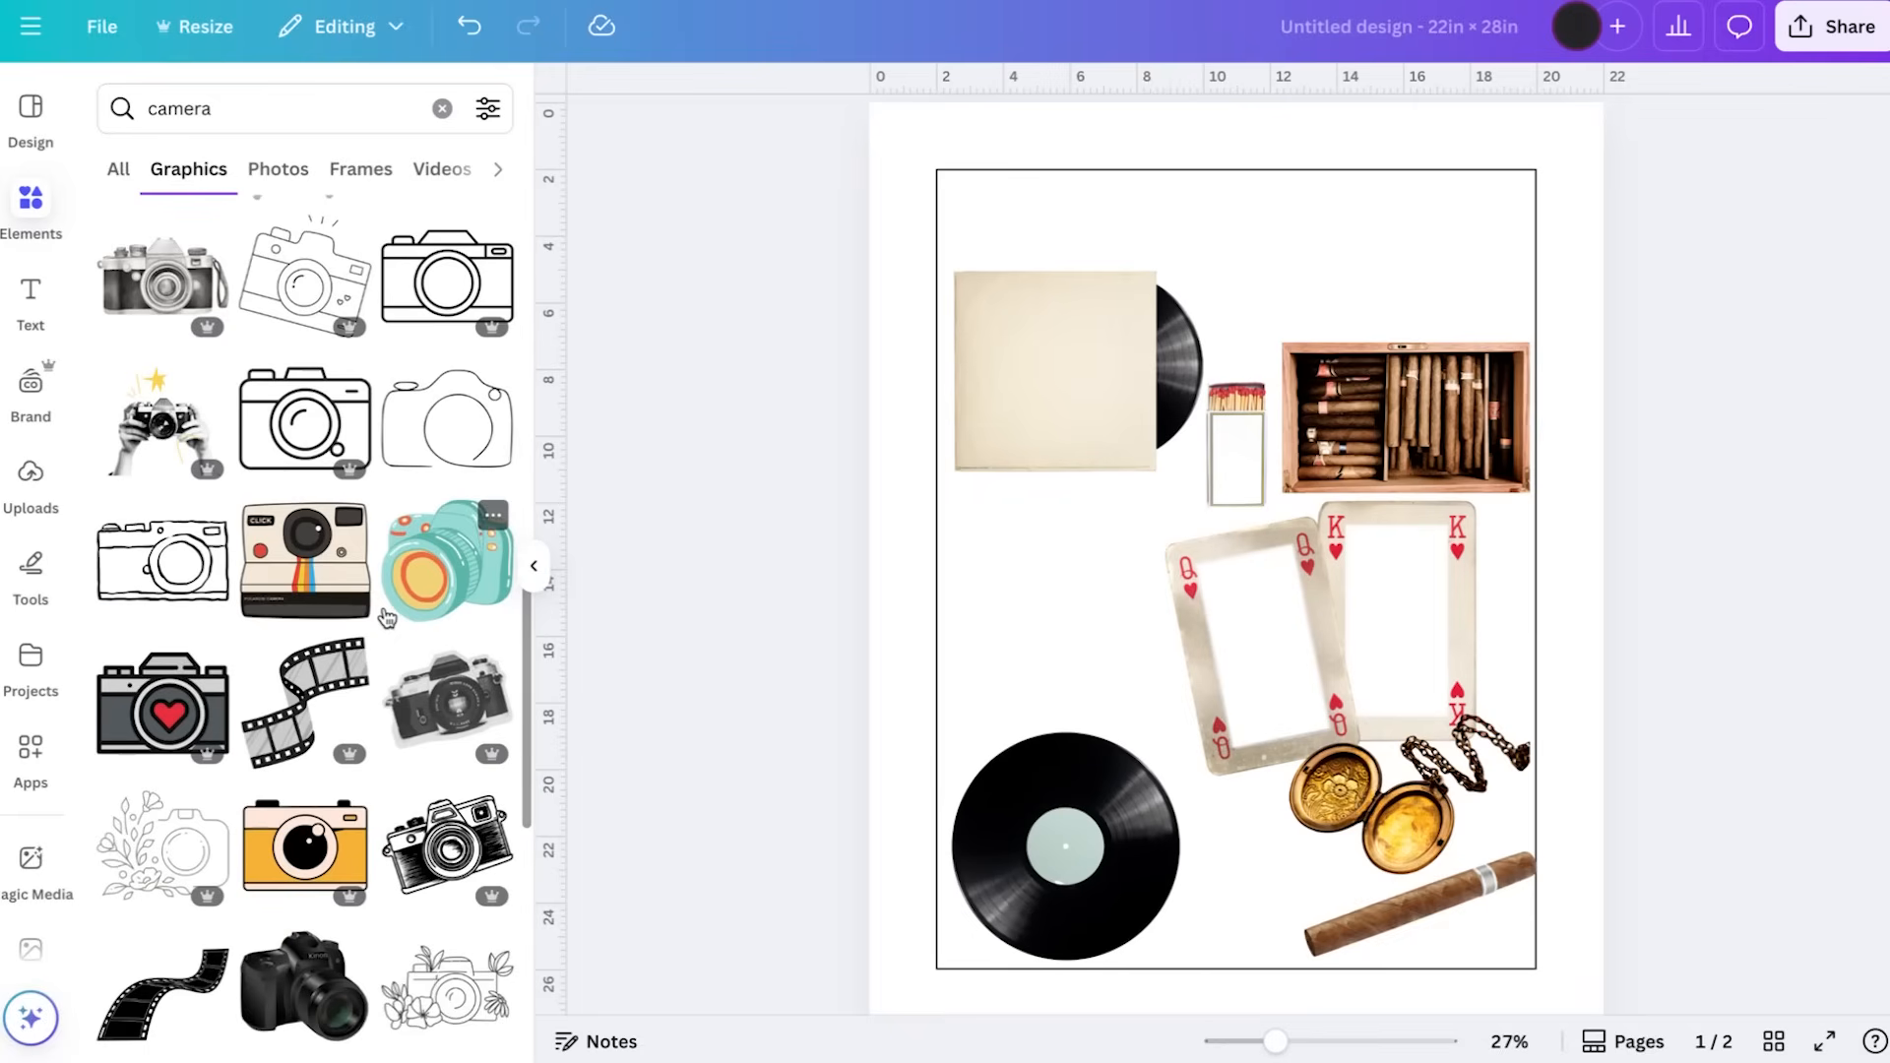
scroll(385, 617, down, 10)
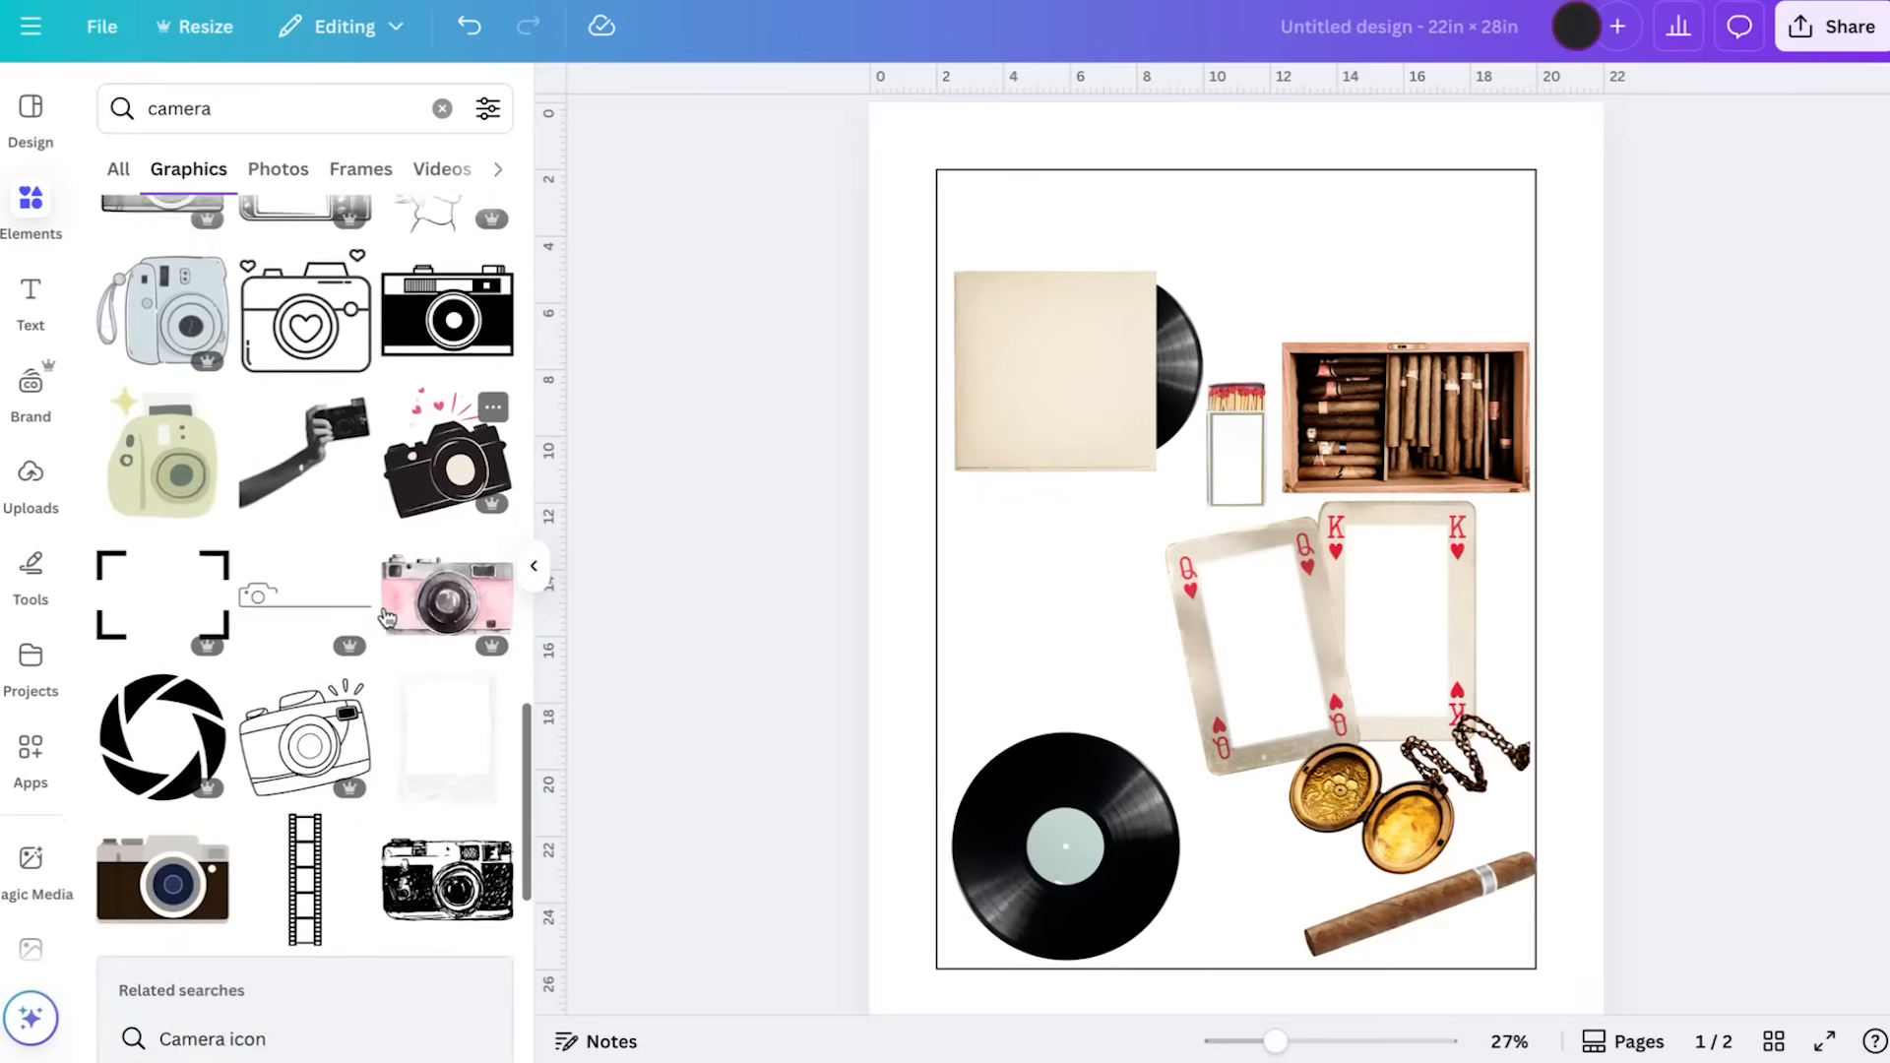
scroll(387, 618, up, 20)
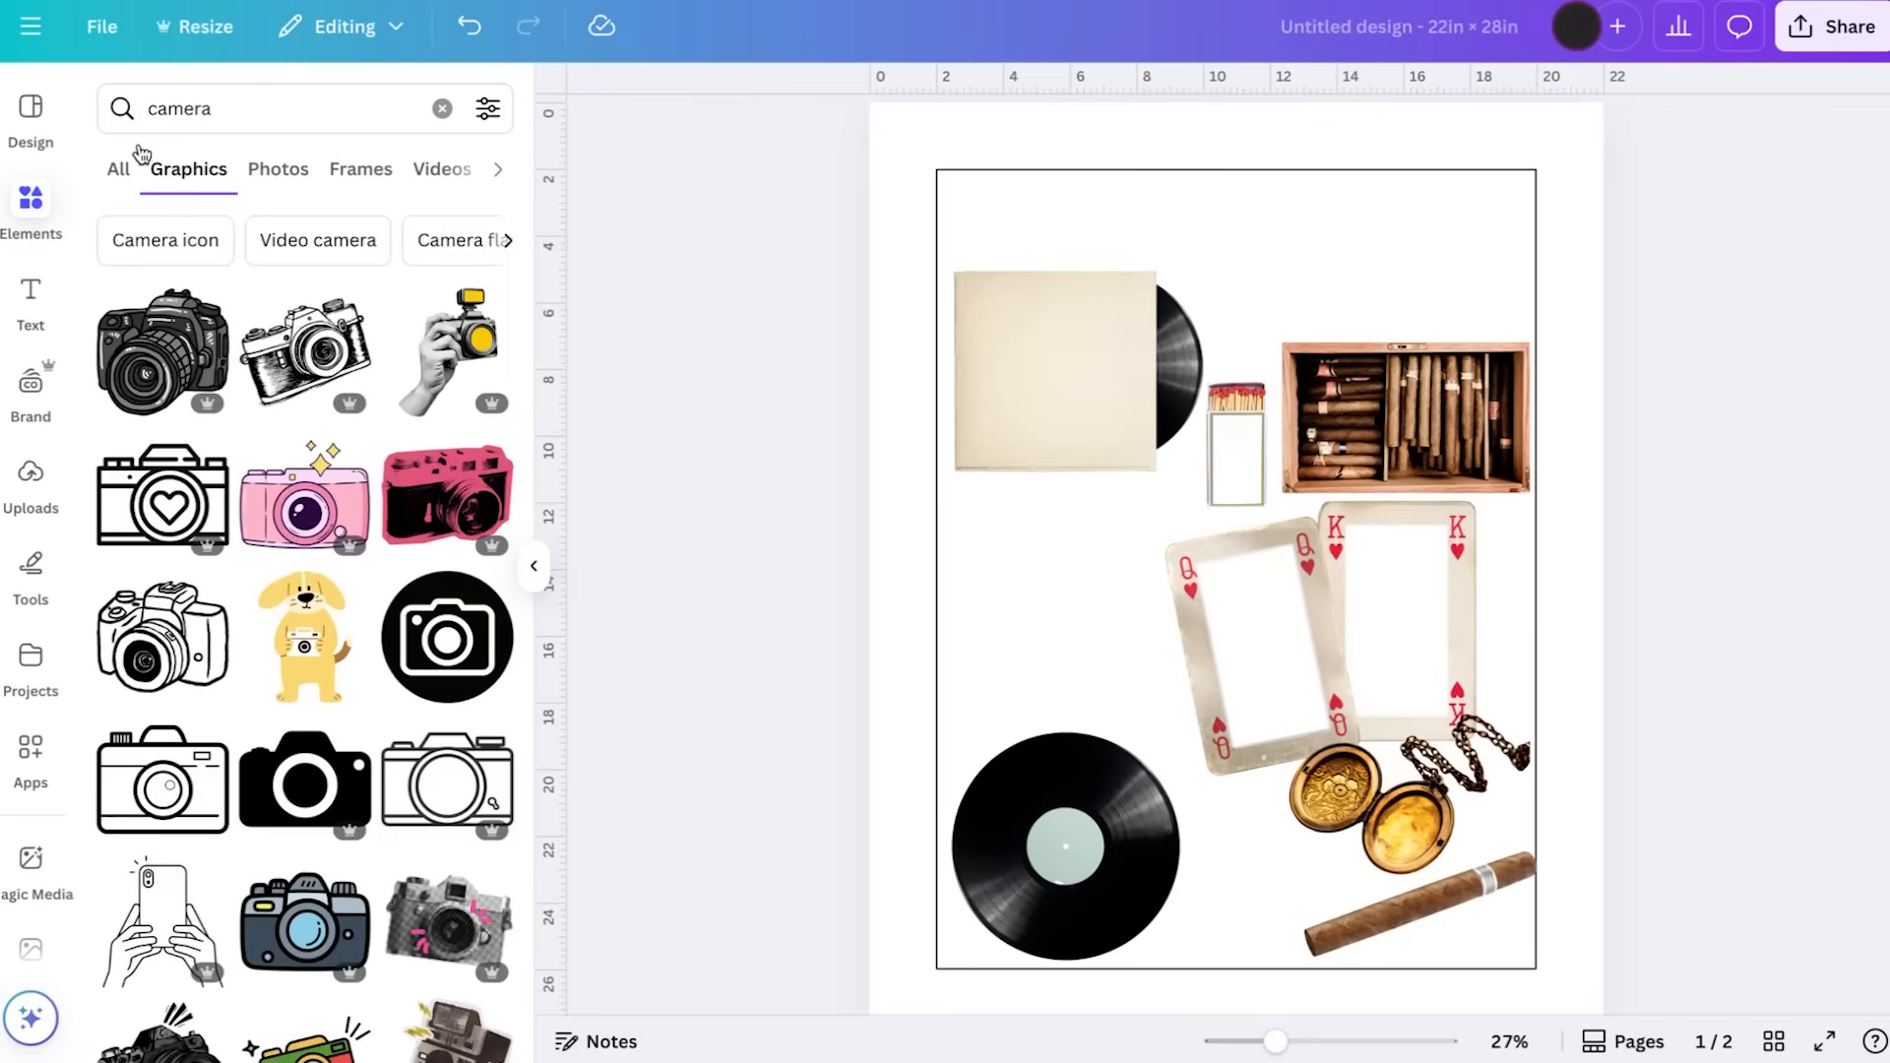
Add the torn-edge vintage camera from the camera photos, shrink it and place it above the matchbox near the outline's upper edge
click(119, 173)
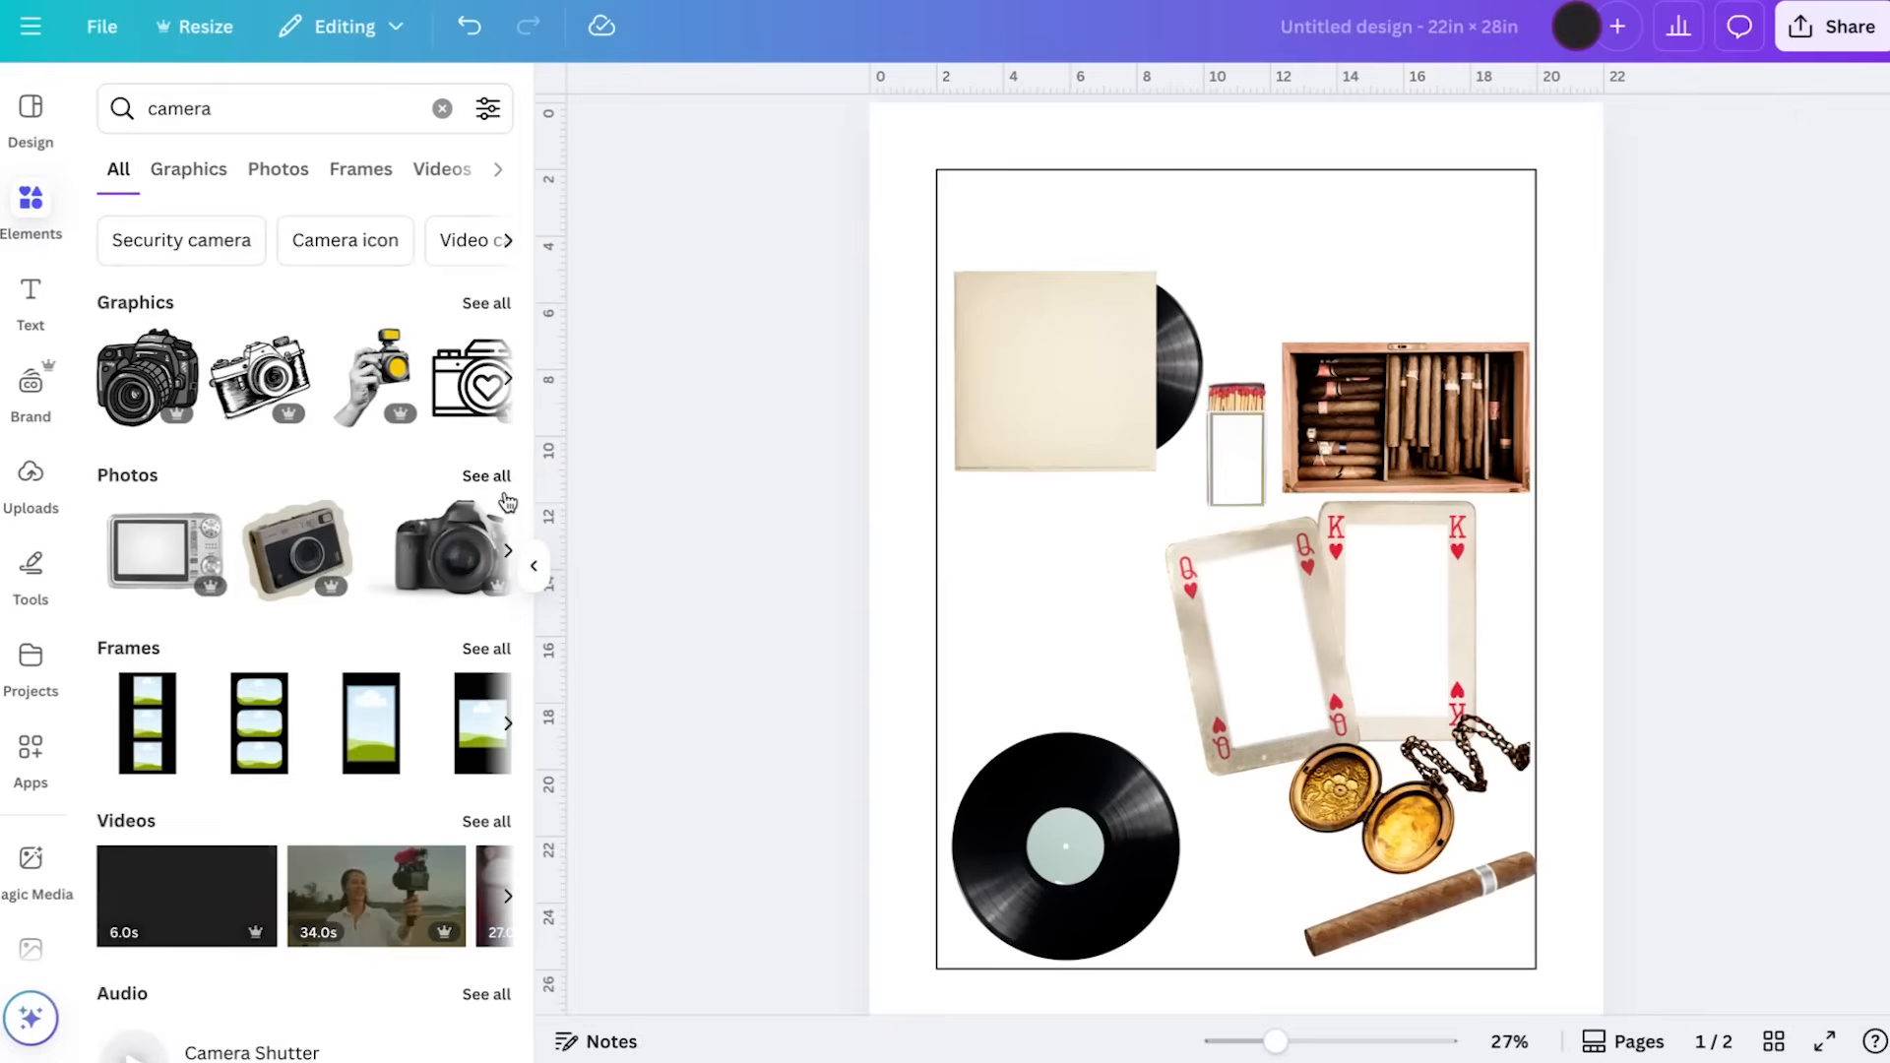
click(489, 473)
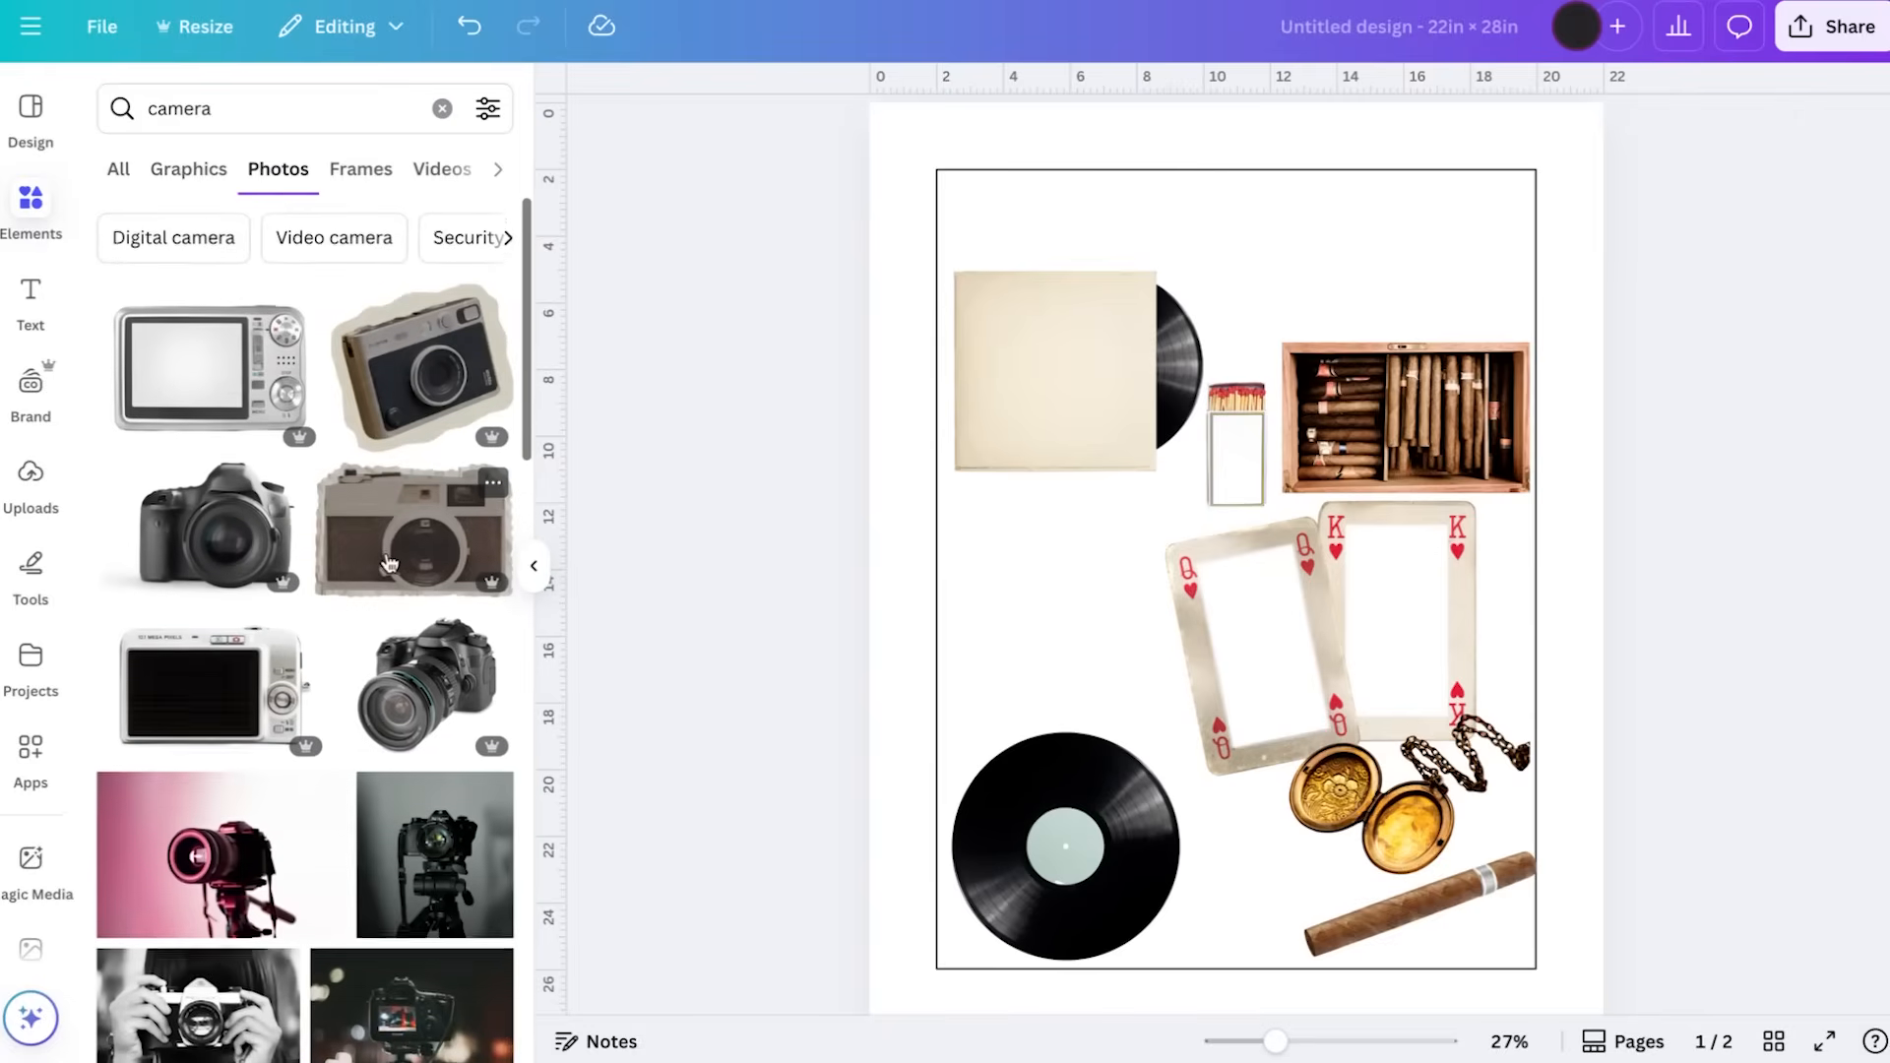
scroll(388, 563, down, 1)
click(372, 522)
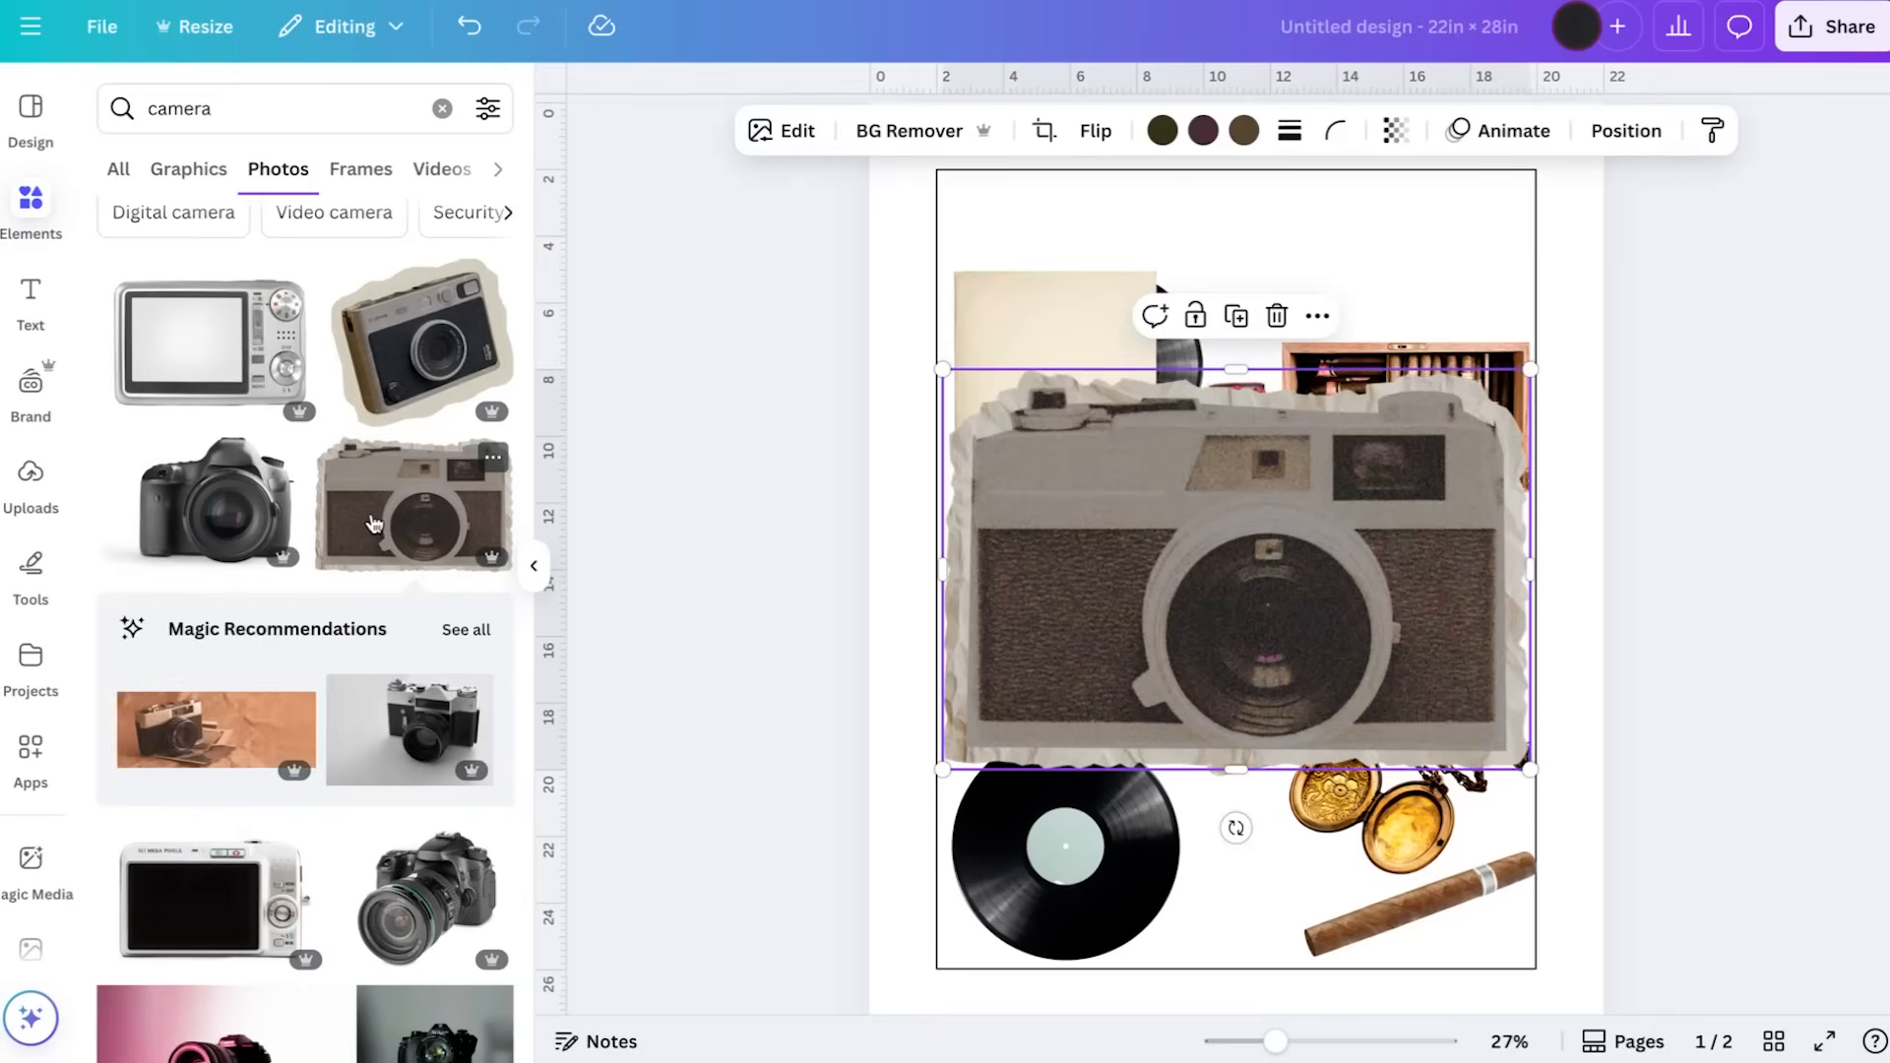
drag(1506, 387, 1277, 271)
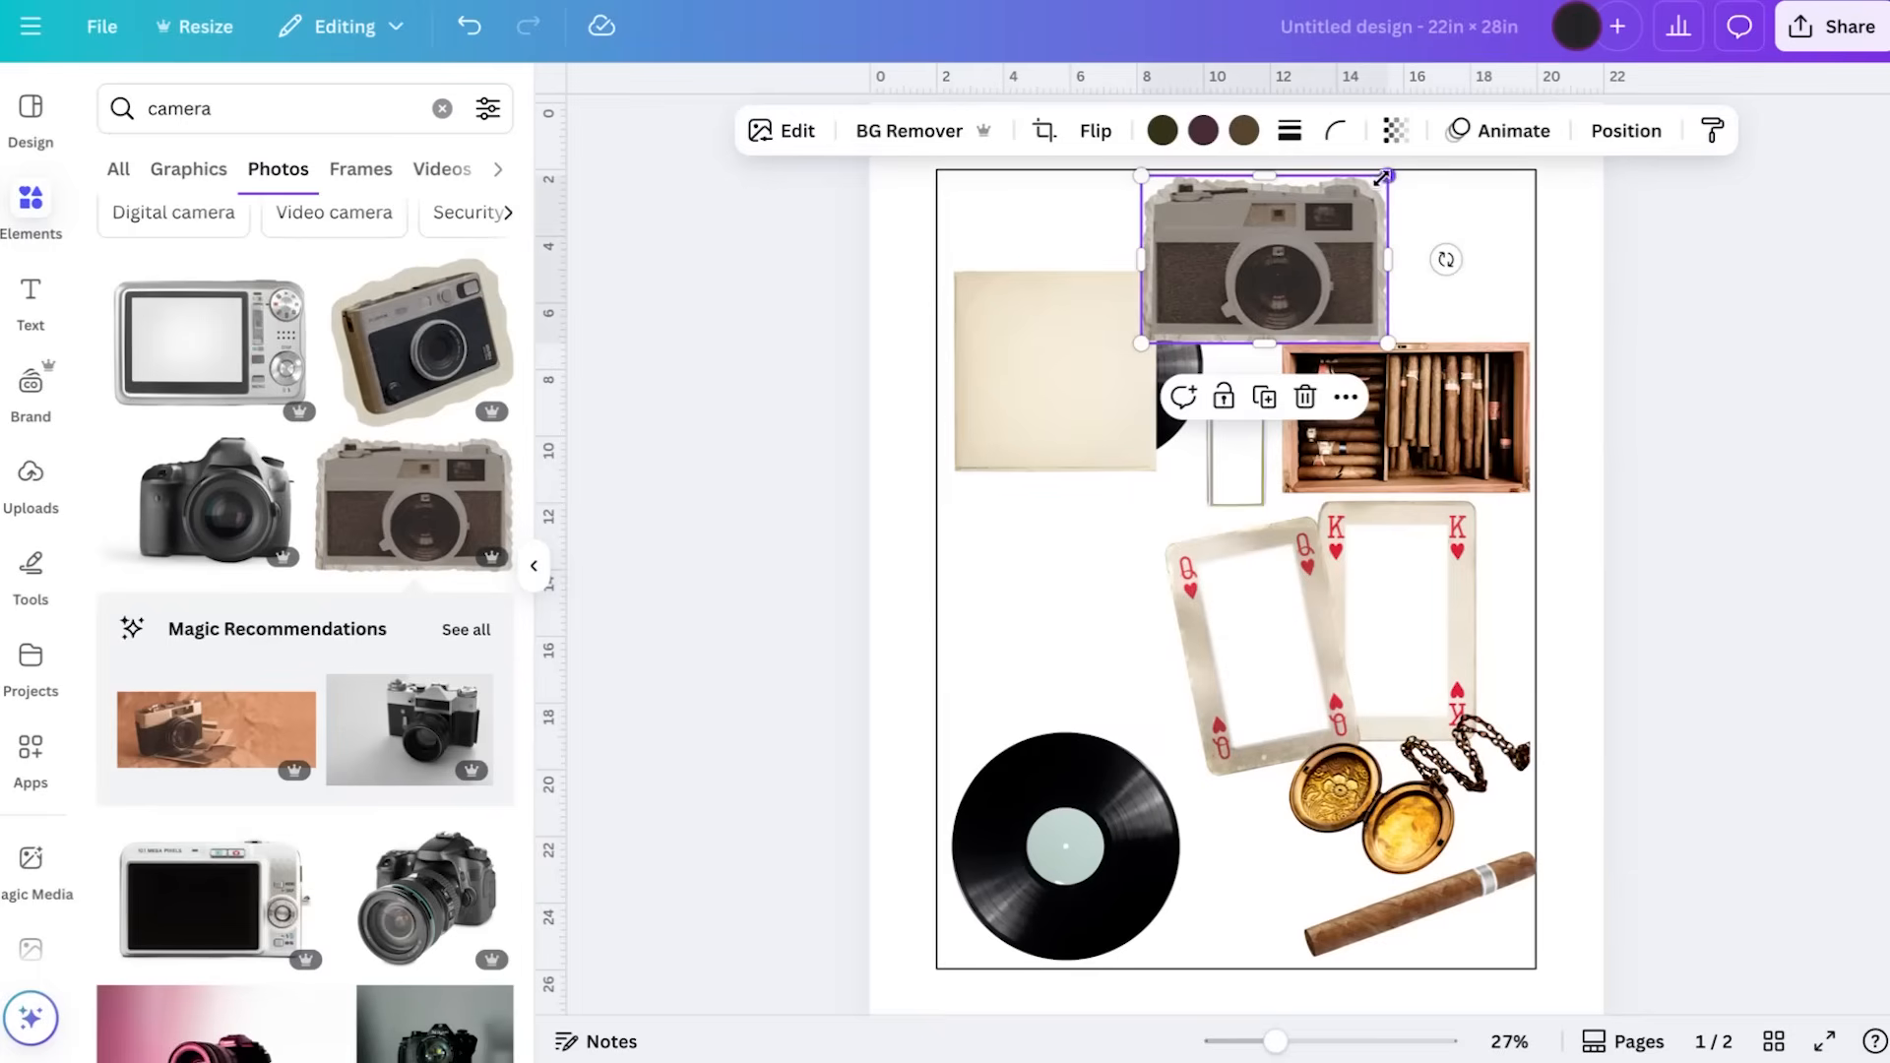
drag(1382, 180, 1329, 215)
drag(1242, 300, 1242, 271)
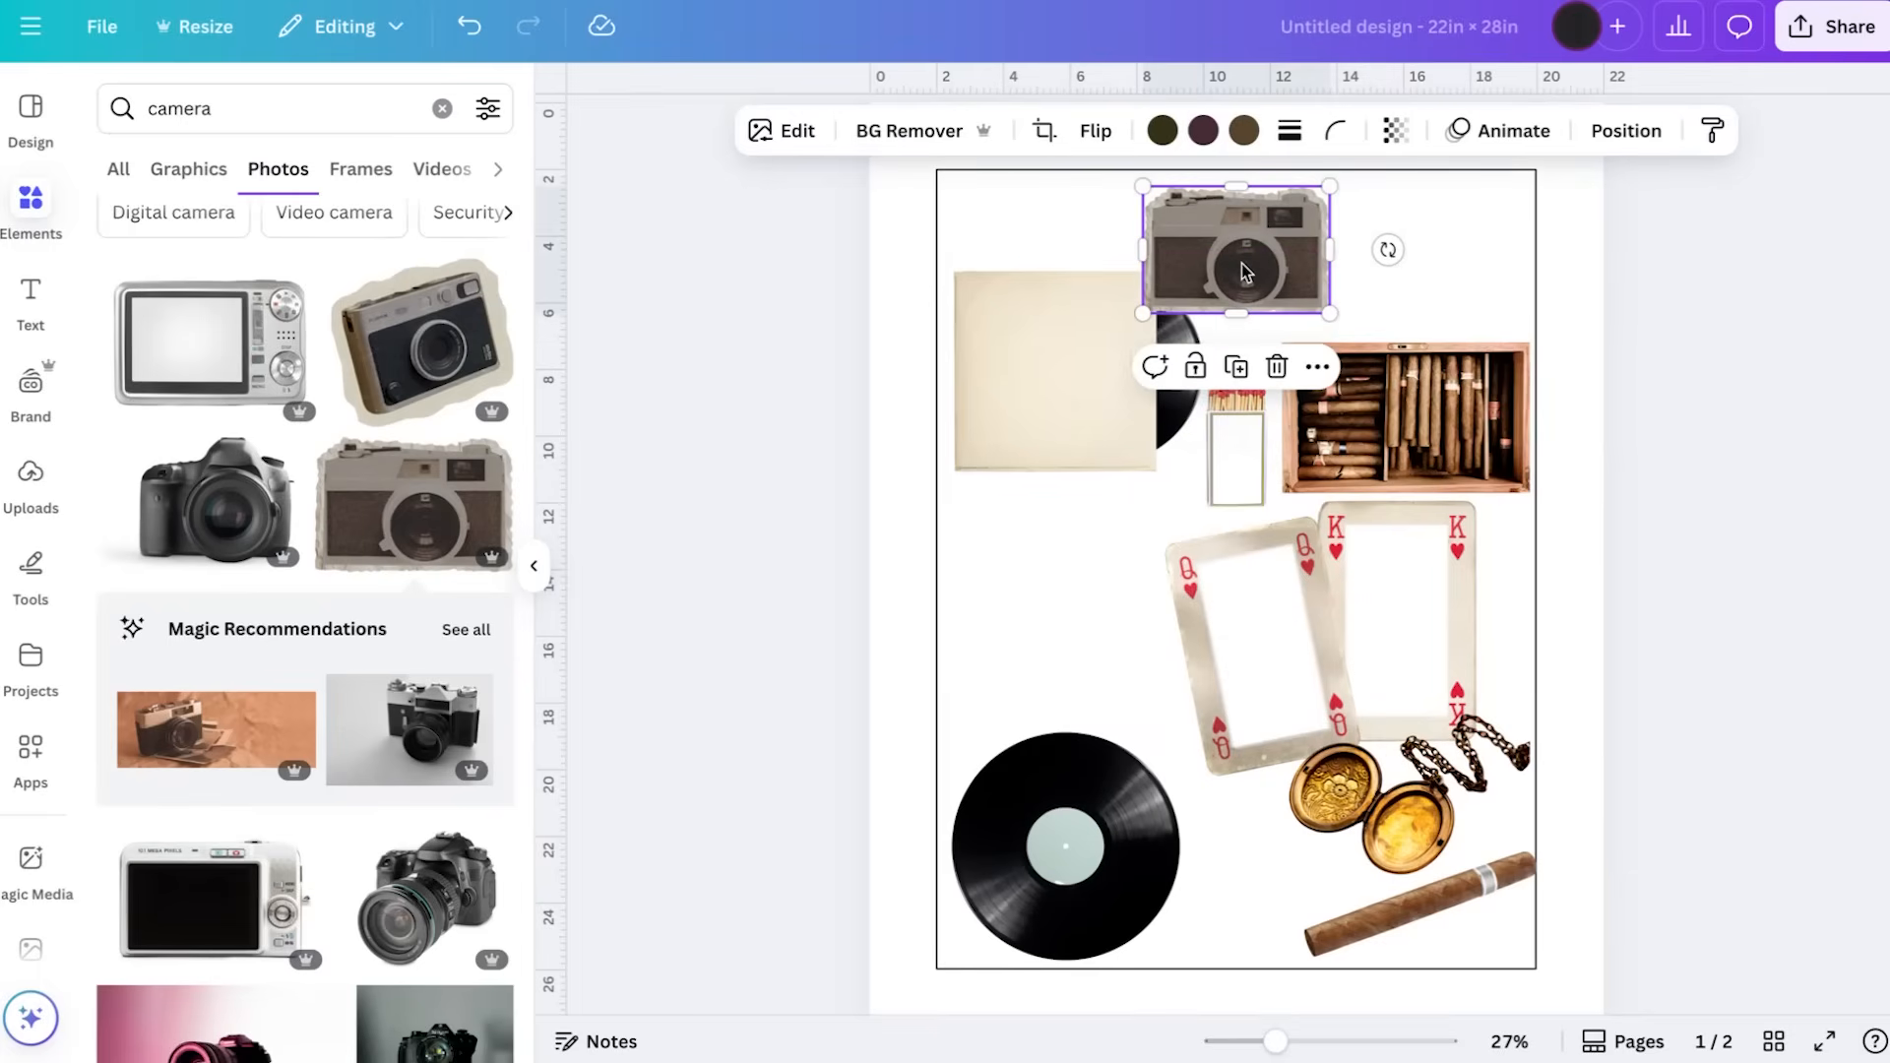
Search photos for "scrapbook" and look through the results for further collage items
scroll(292, 713, up, 1)
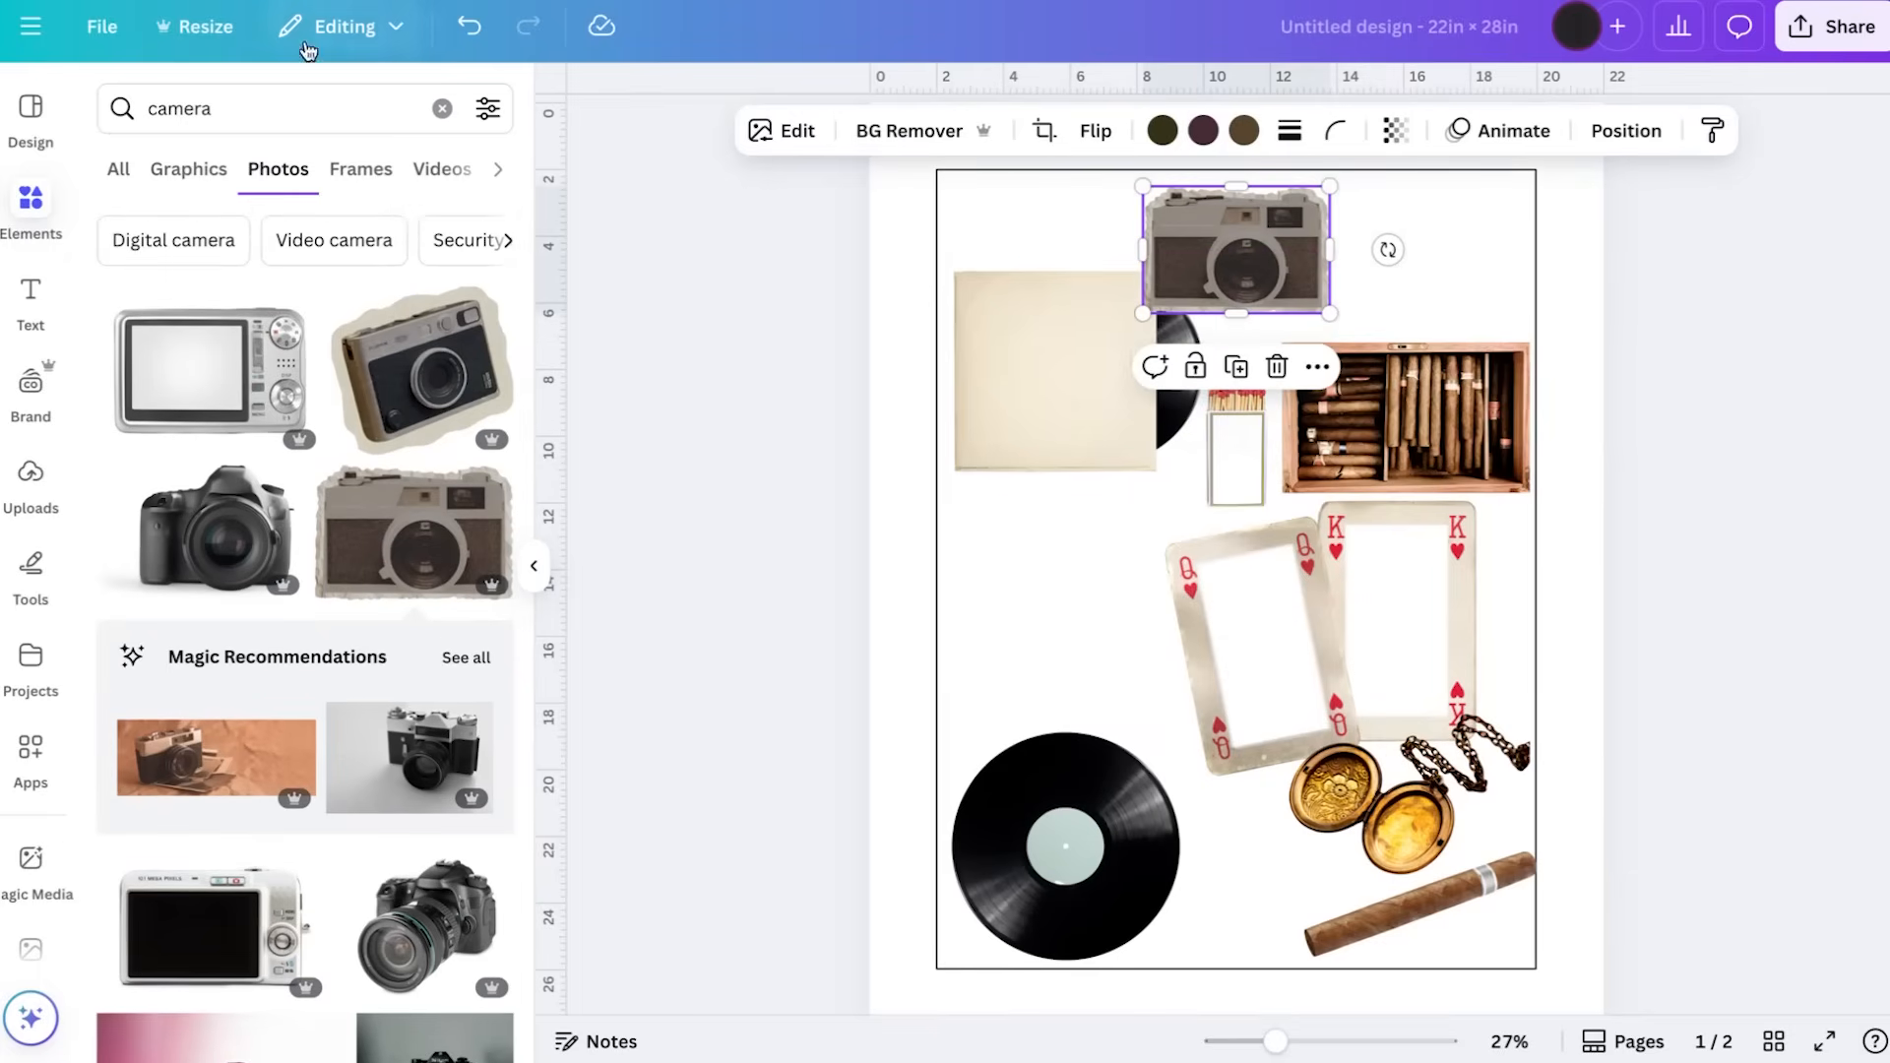
double_click(303, 115)
text(scra)
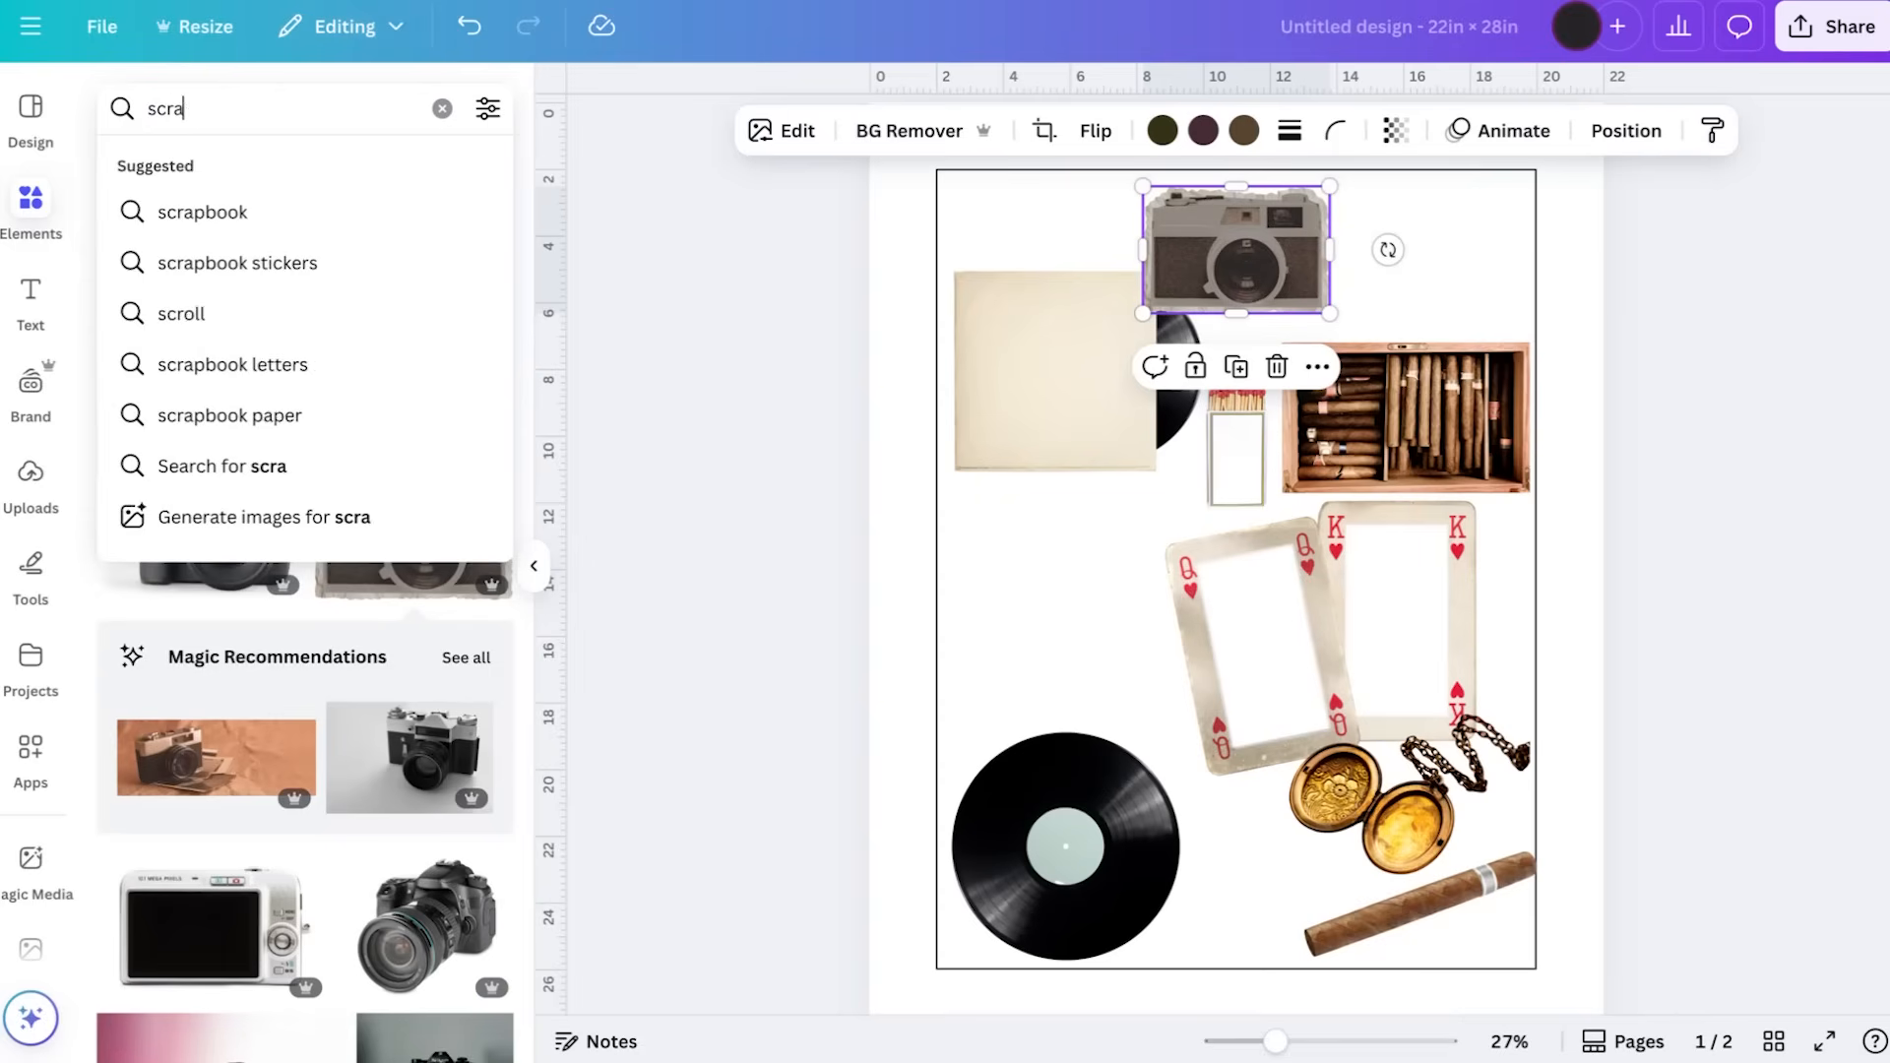
text(pbook)
key(Return)
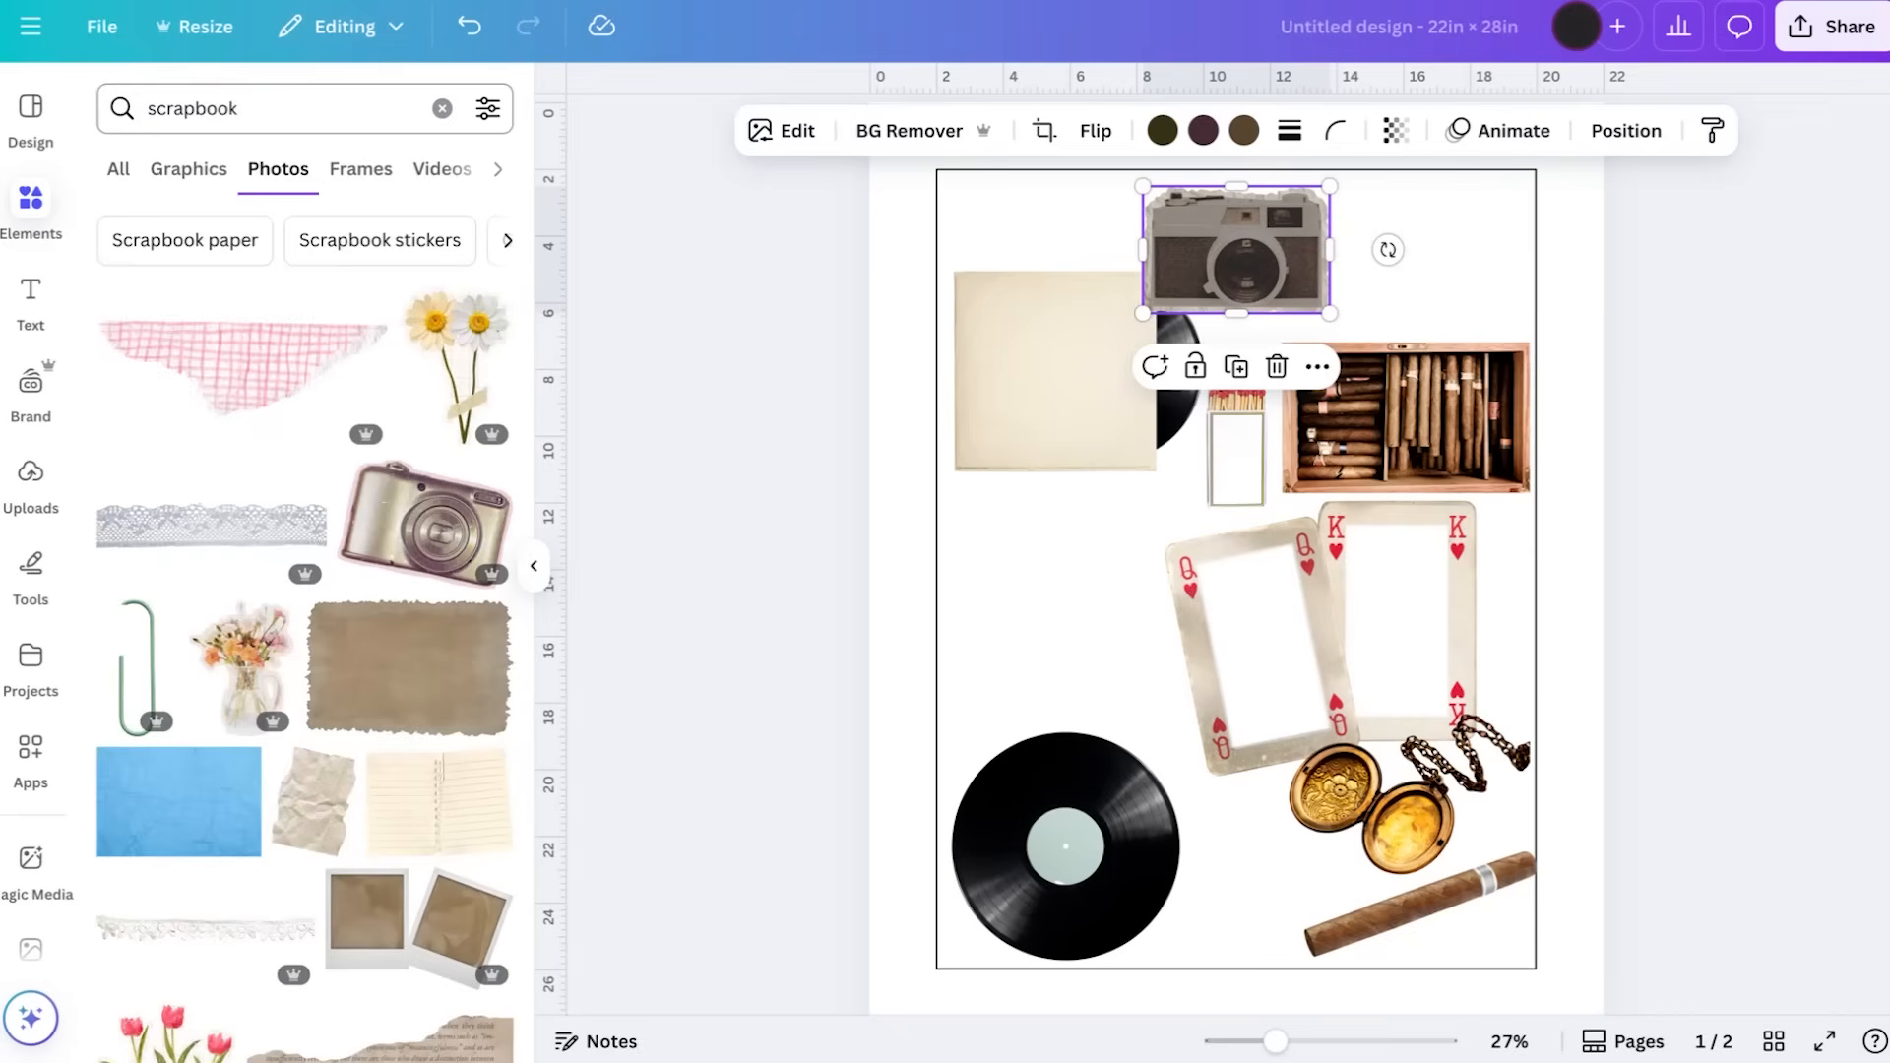
scroll(328, 549, down, 6)
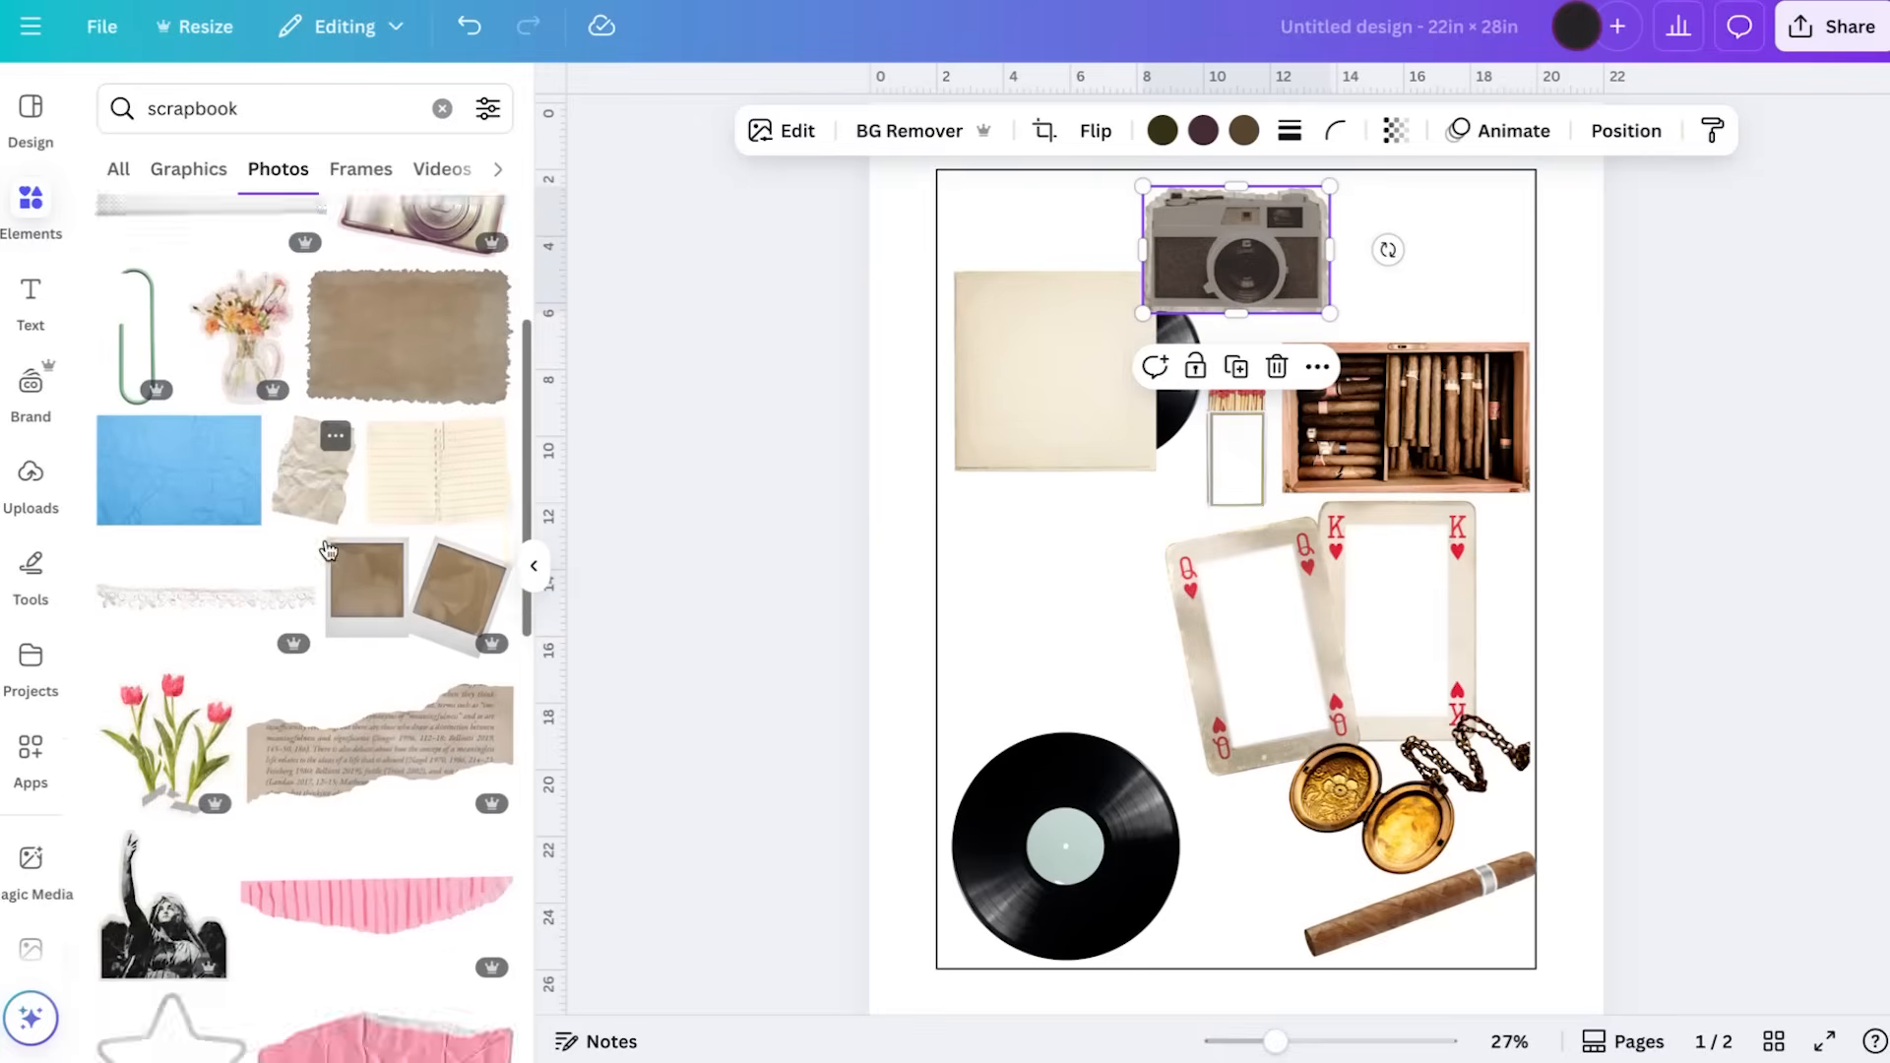
scroll(328, 549, down, 5)
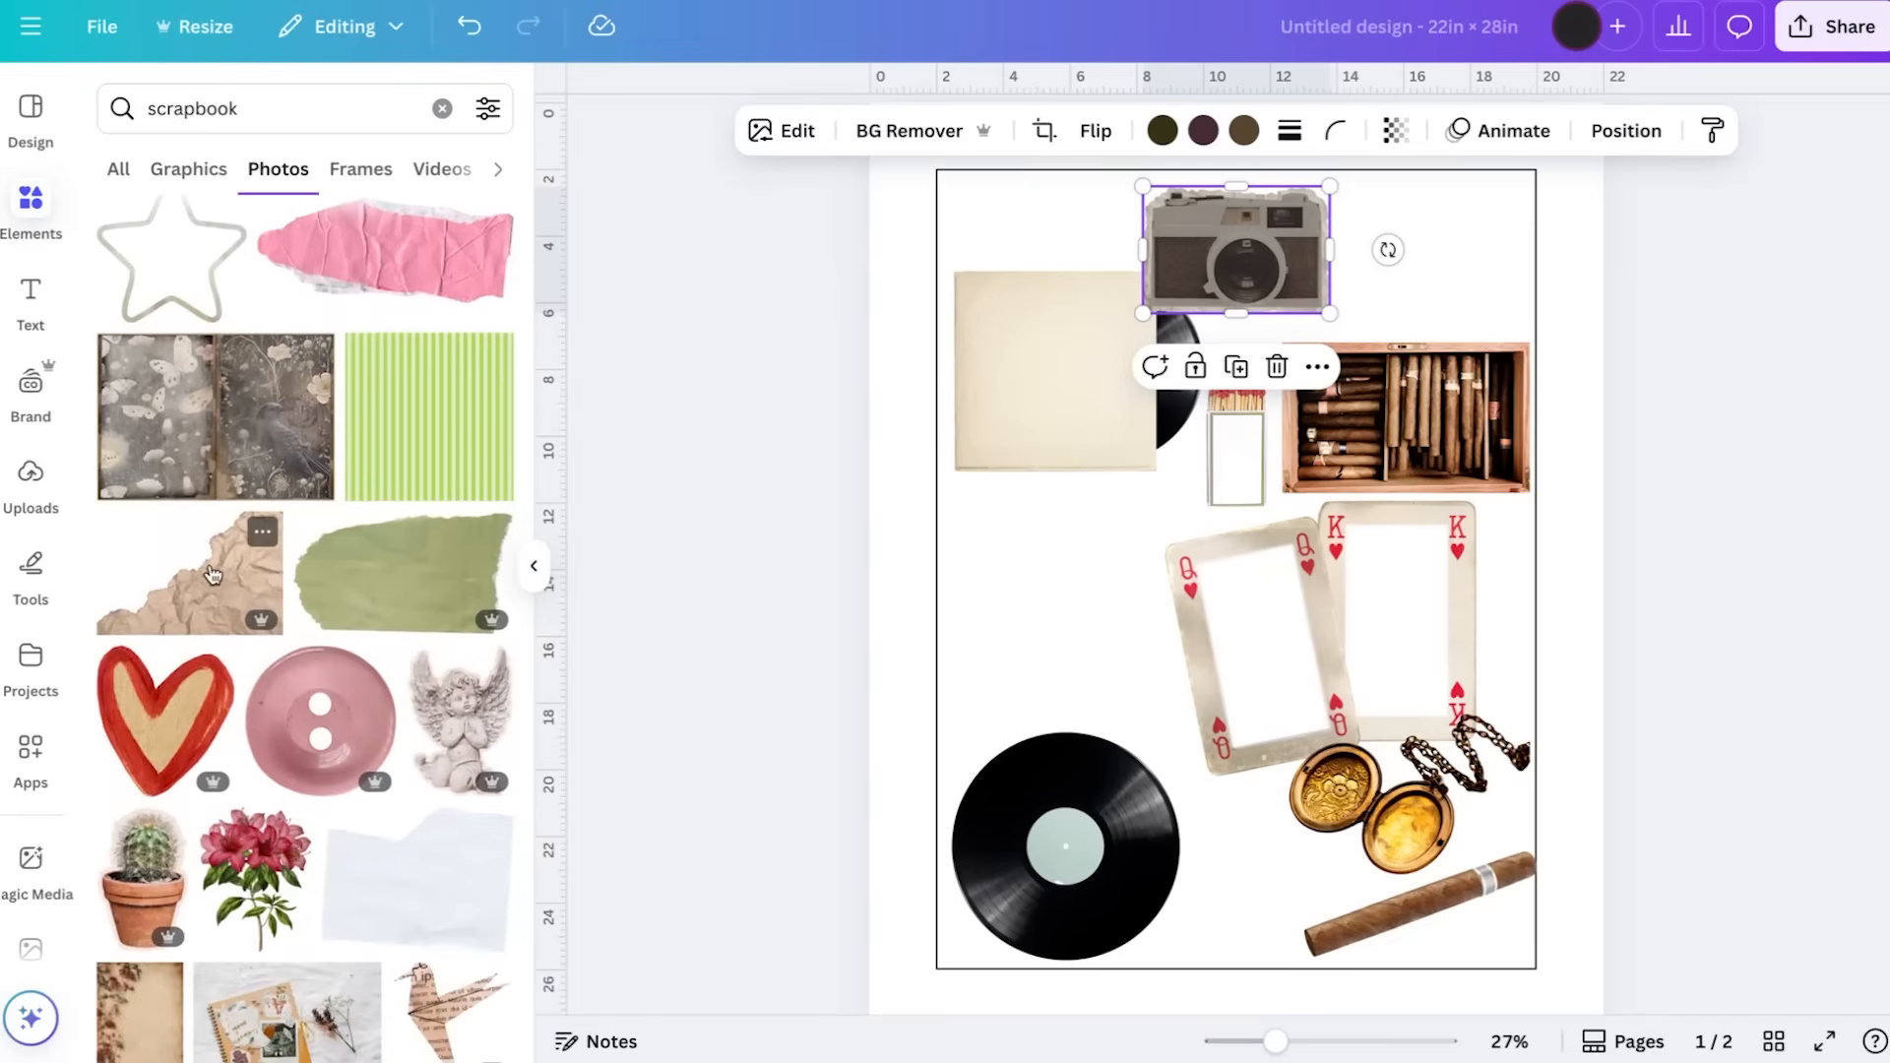
scroll(213, 574, down, 3)
scroll(212, 573, down, 5)
Try the torn book page photo on the design, browse its similar recommendations and delete the page again
click(241, 675)
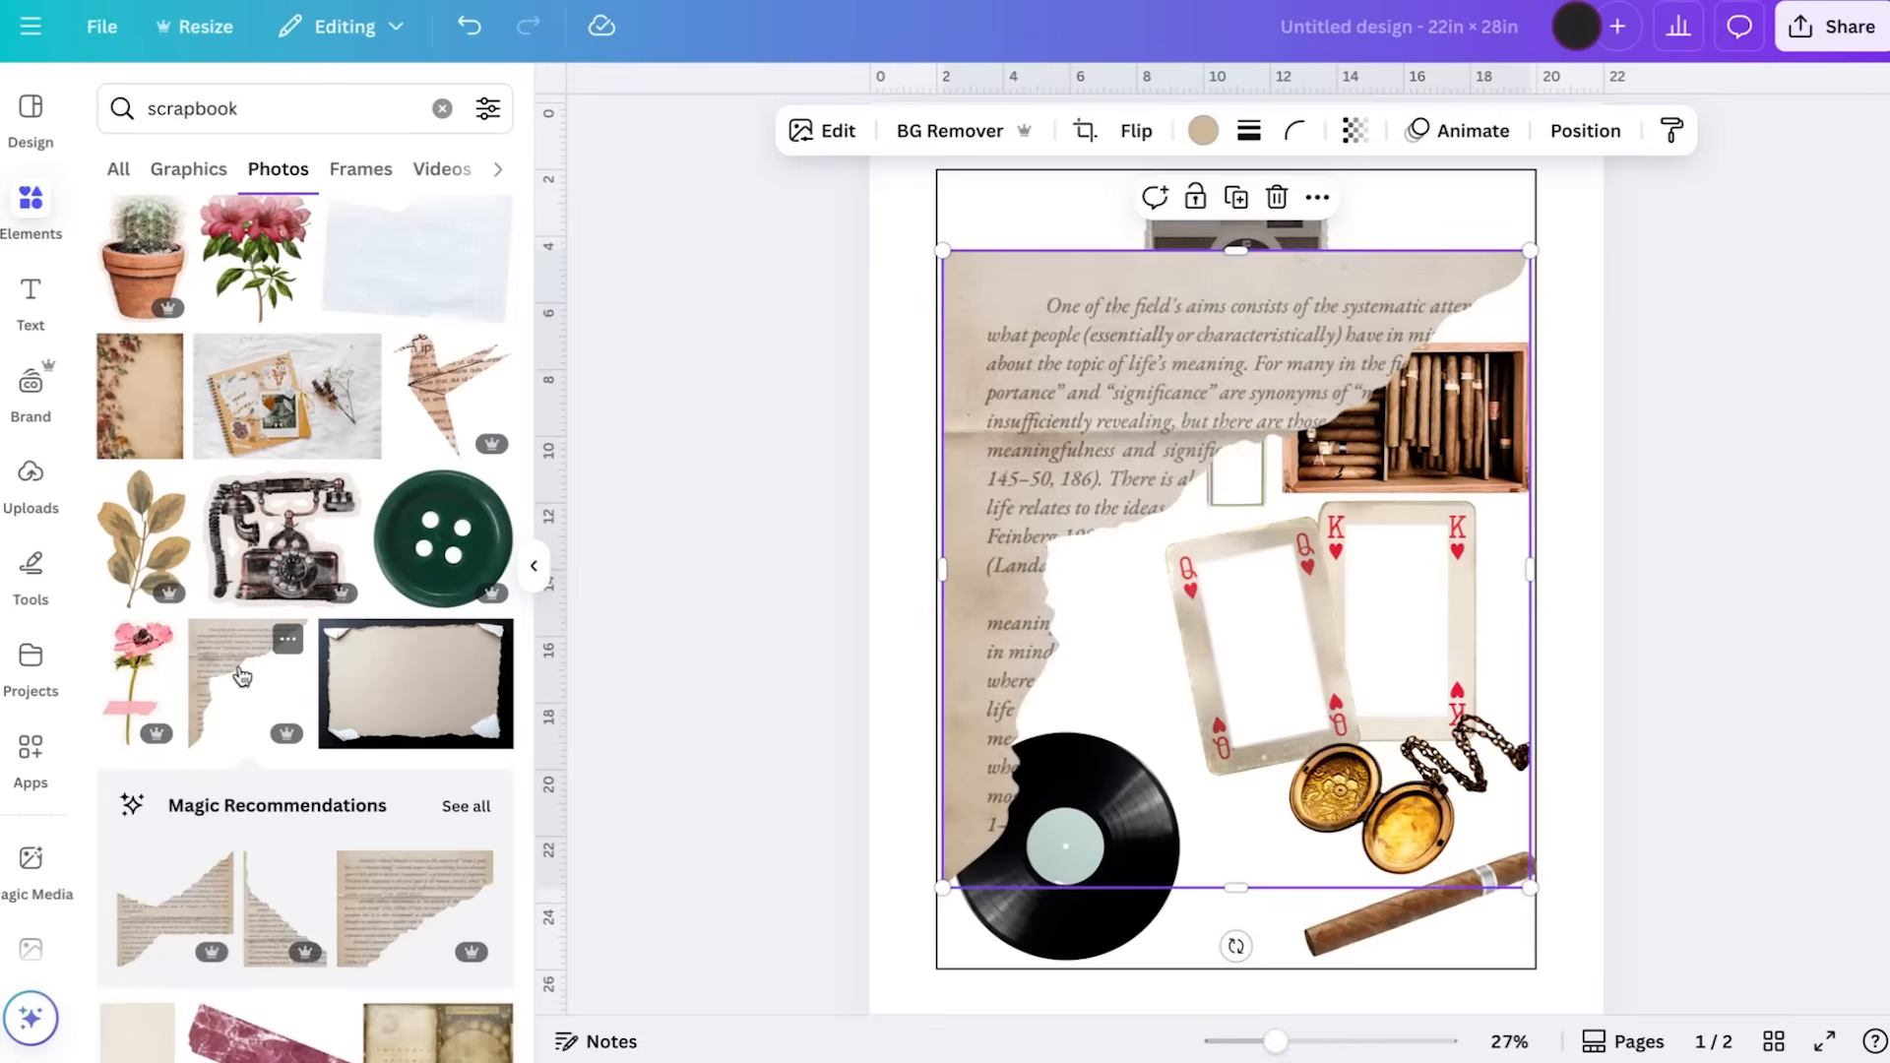
click(469, 810)
scroll(451, 809, down, 10)
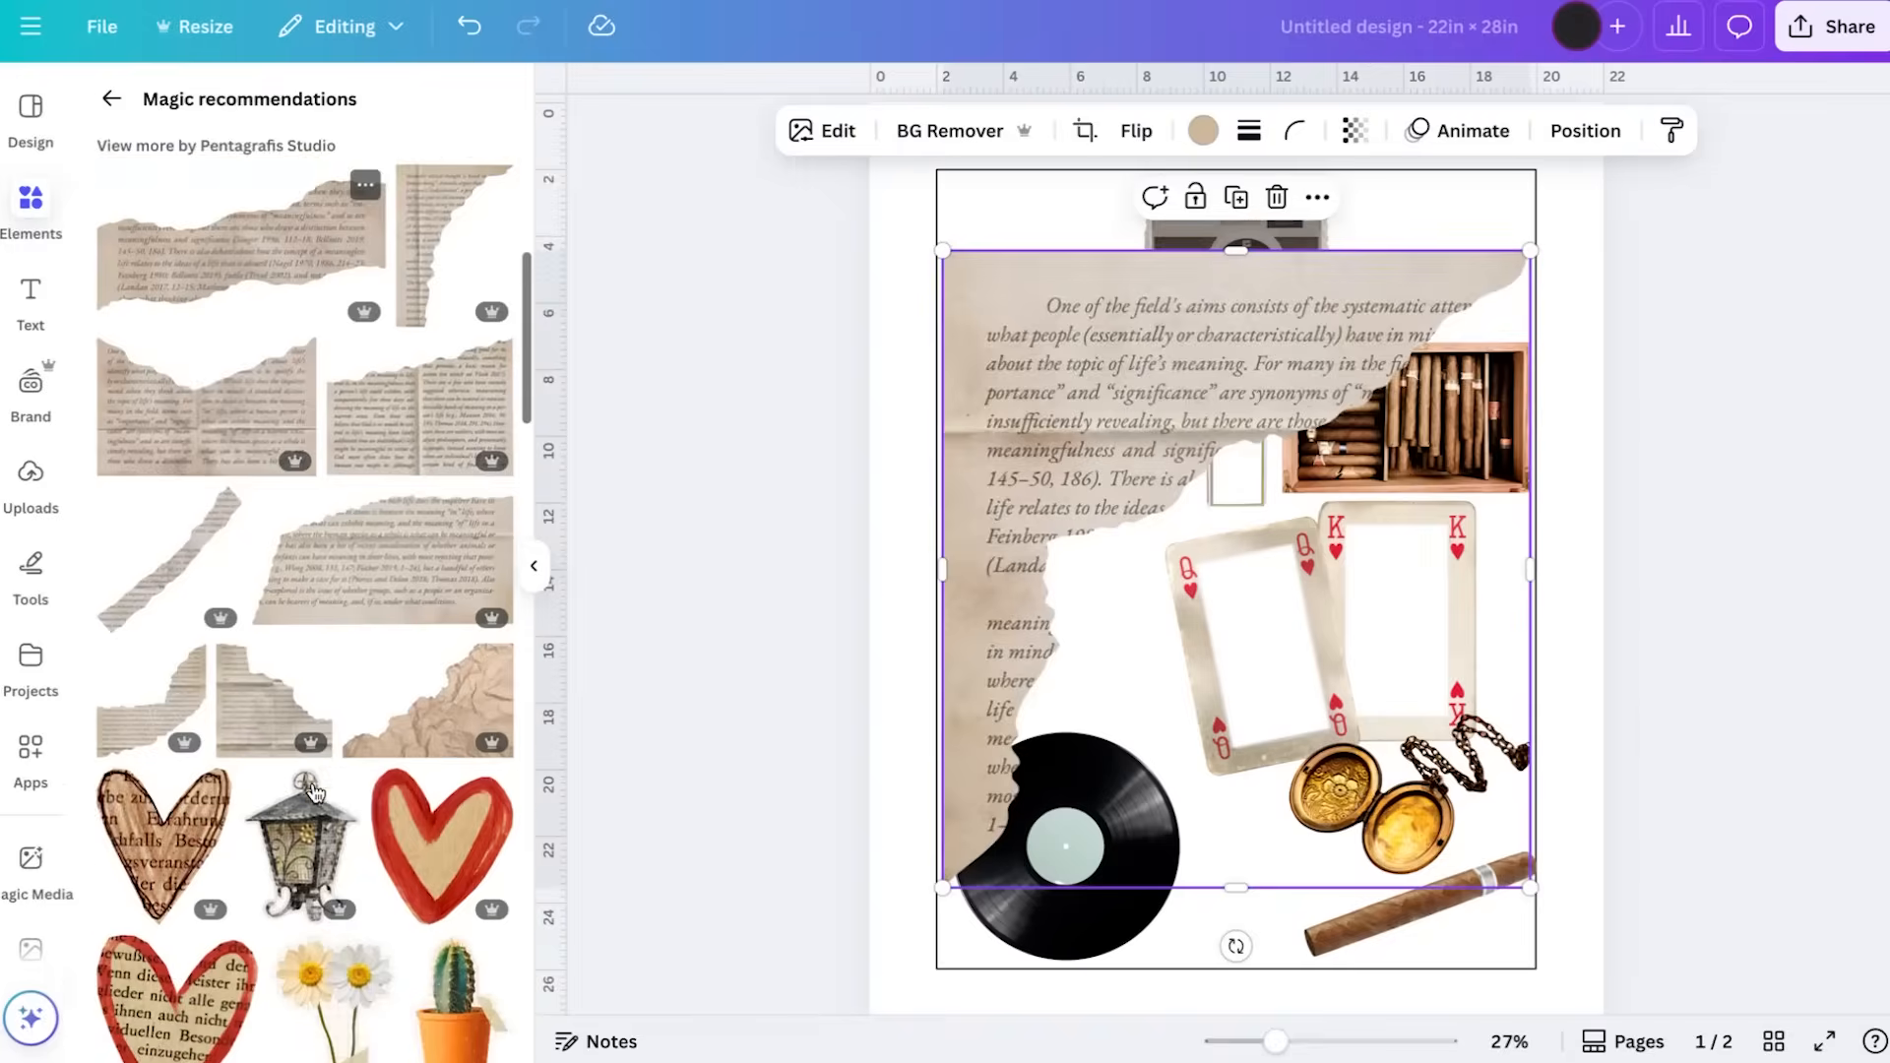
scroll(315, 792, down, 10)
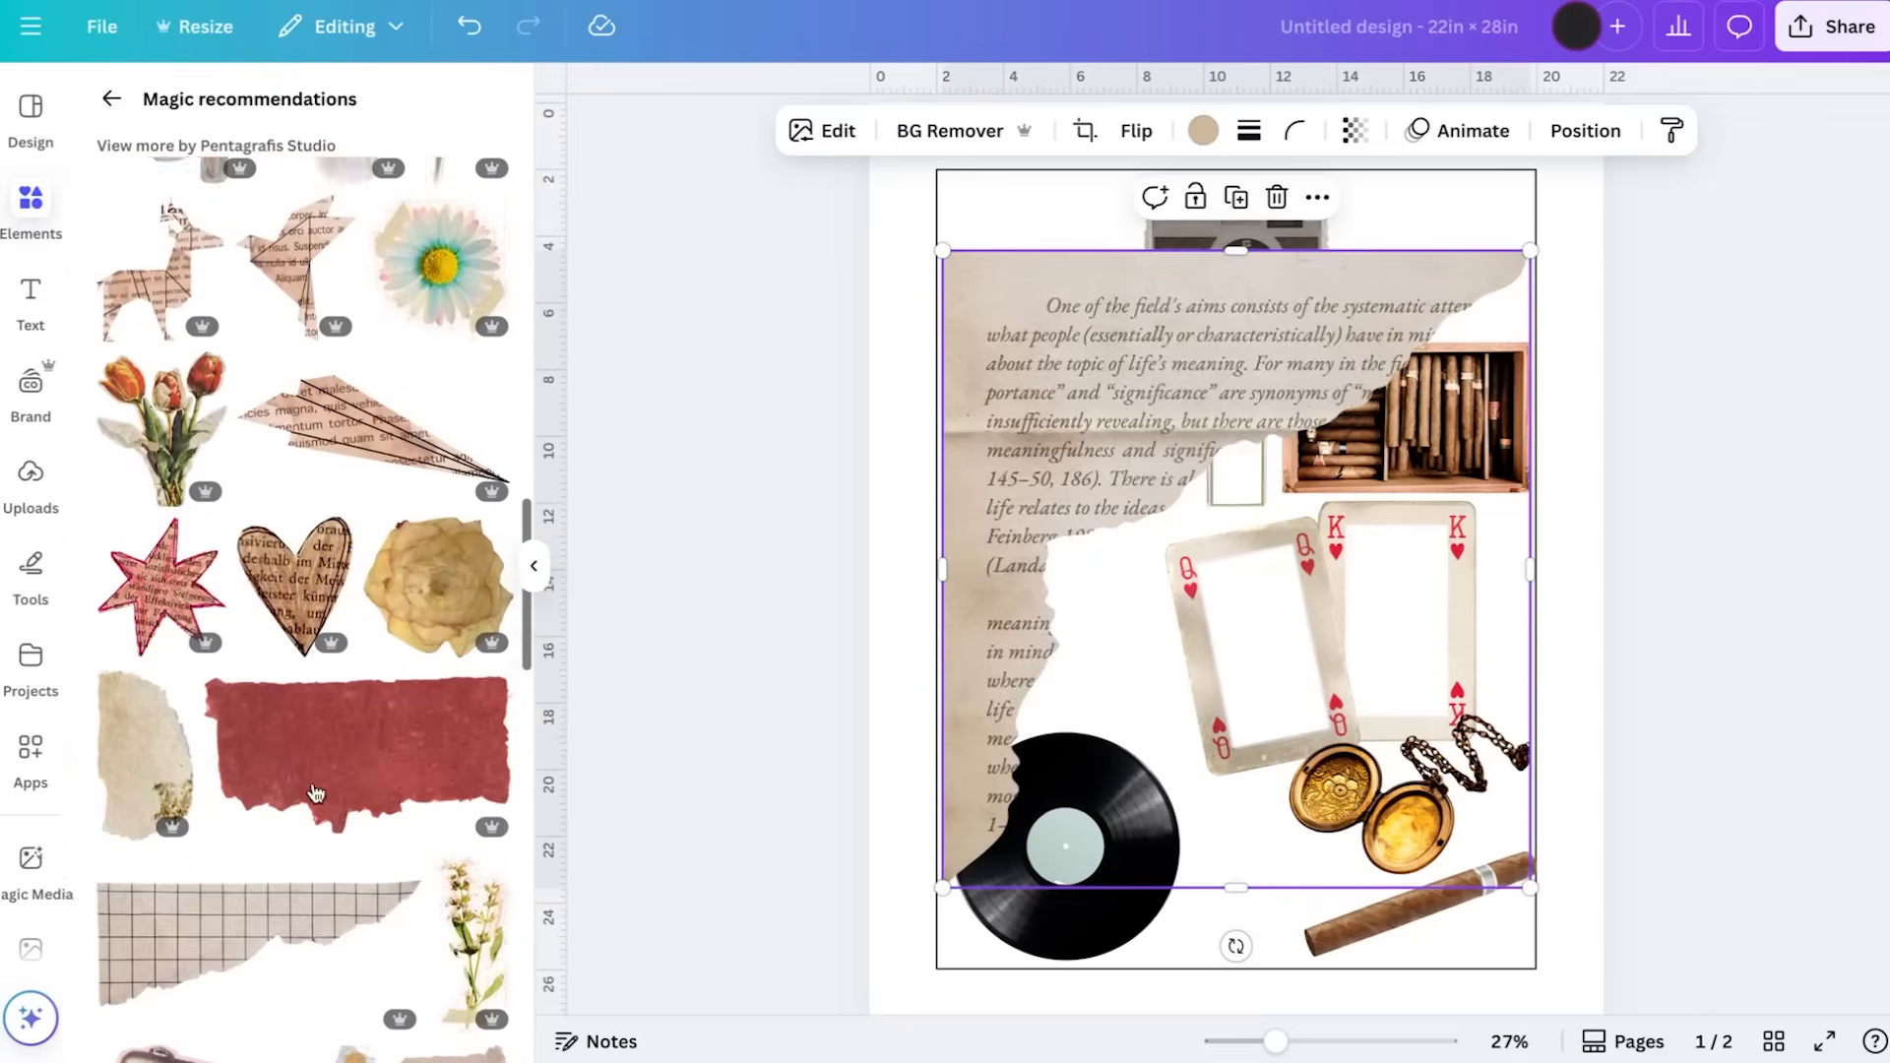
scroll(313, 791, up, 20)
key(Delete)
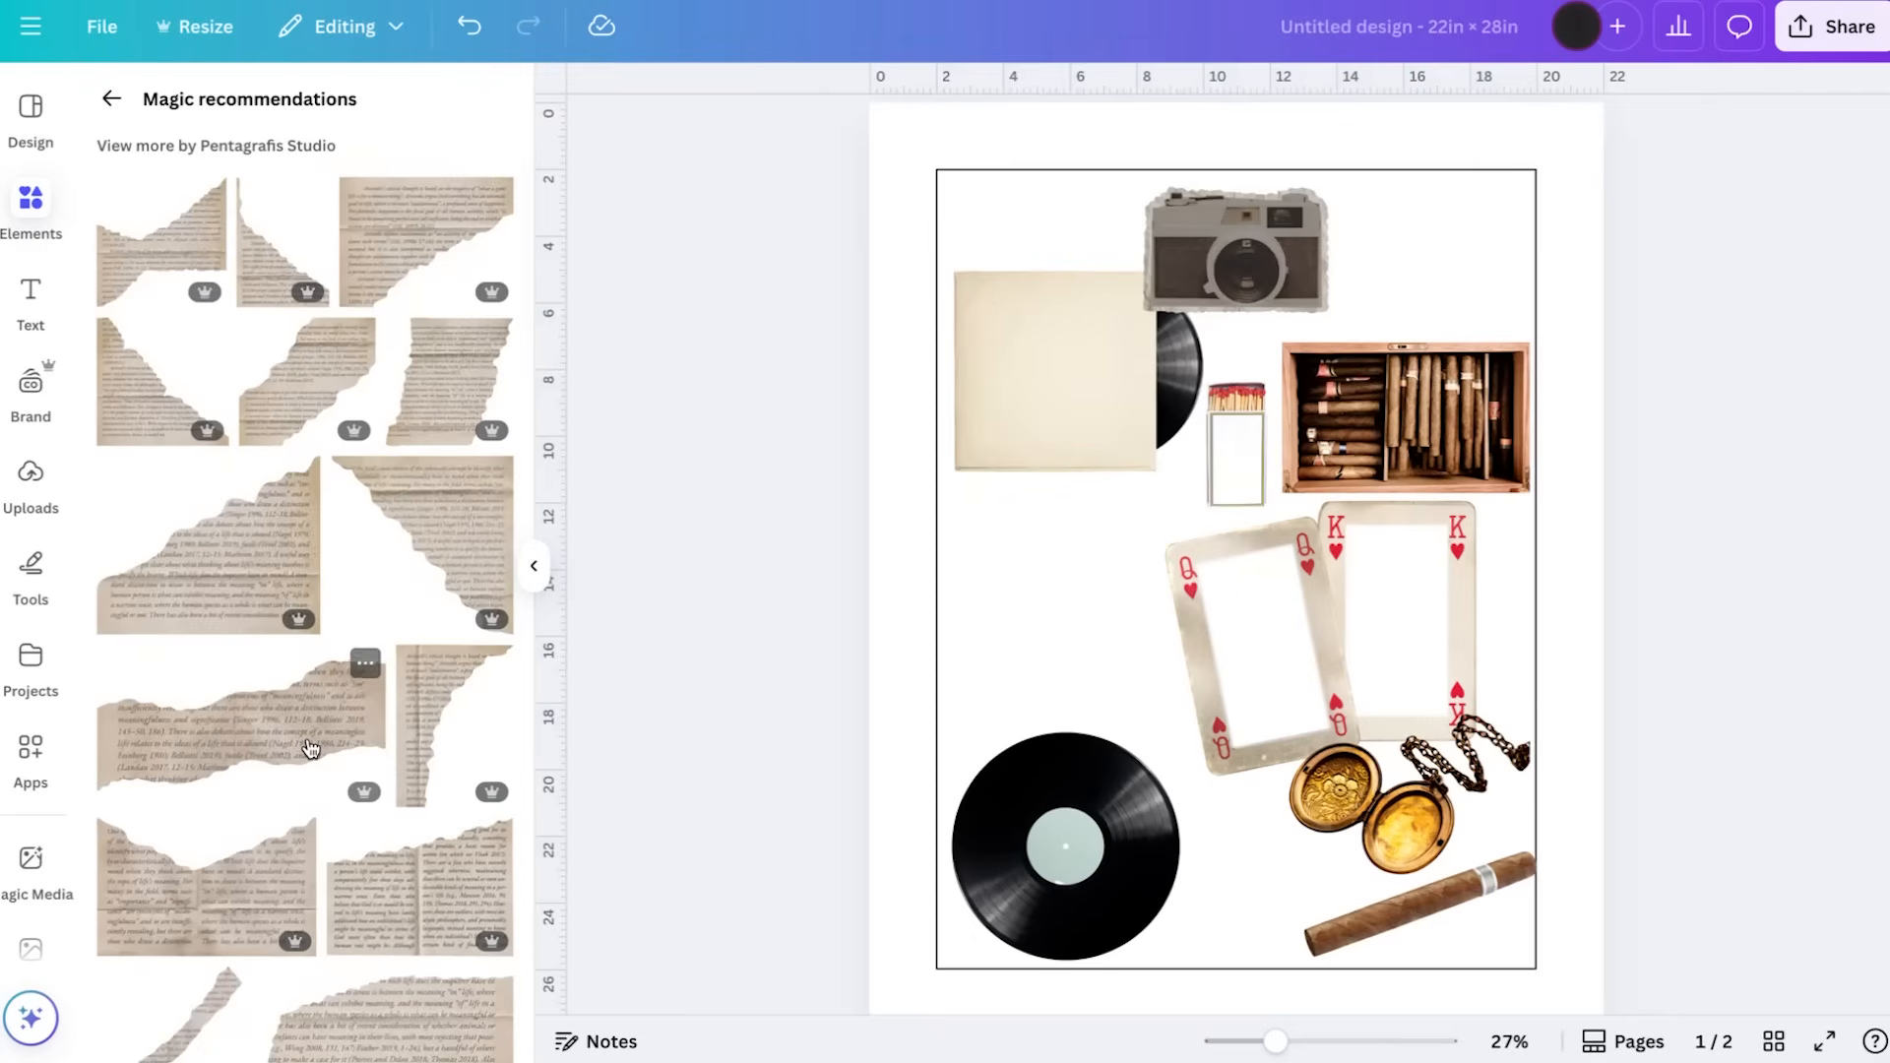
Search photos for "postcard" and add the blank beige postcard with a stamp box and address lines
click(112, 99)
click(276, 108)
double_click(277, 109)
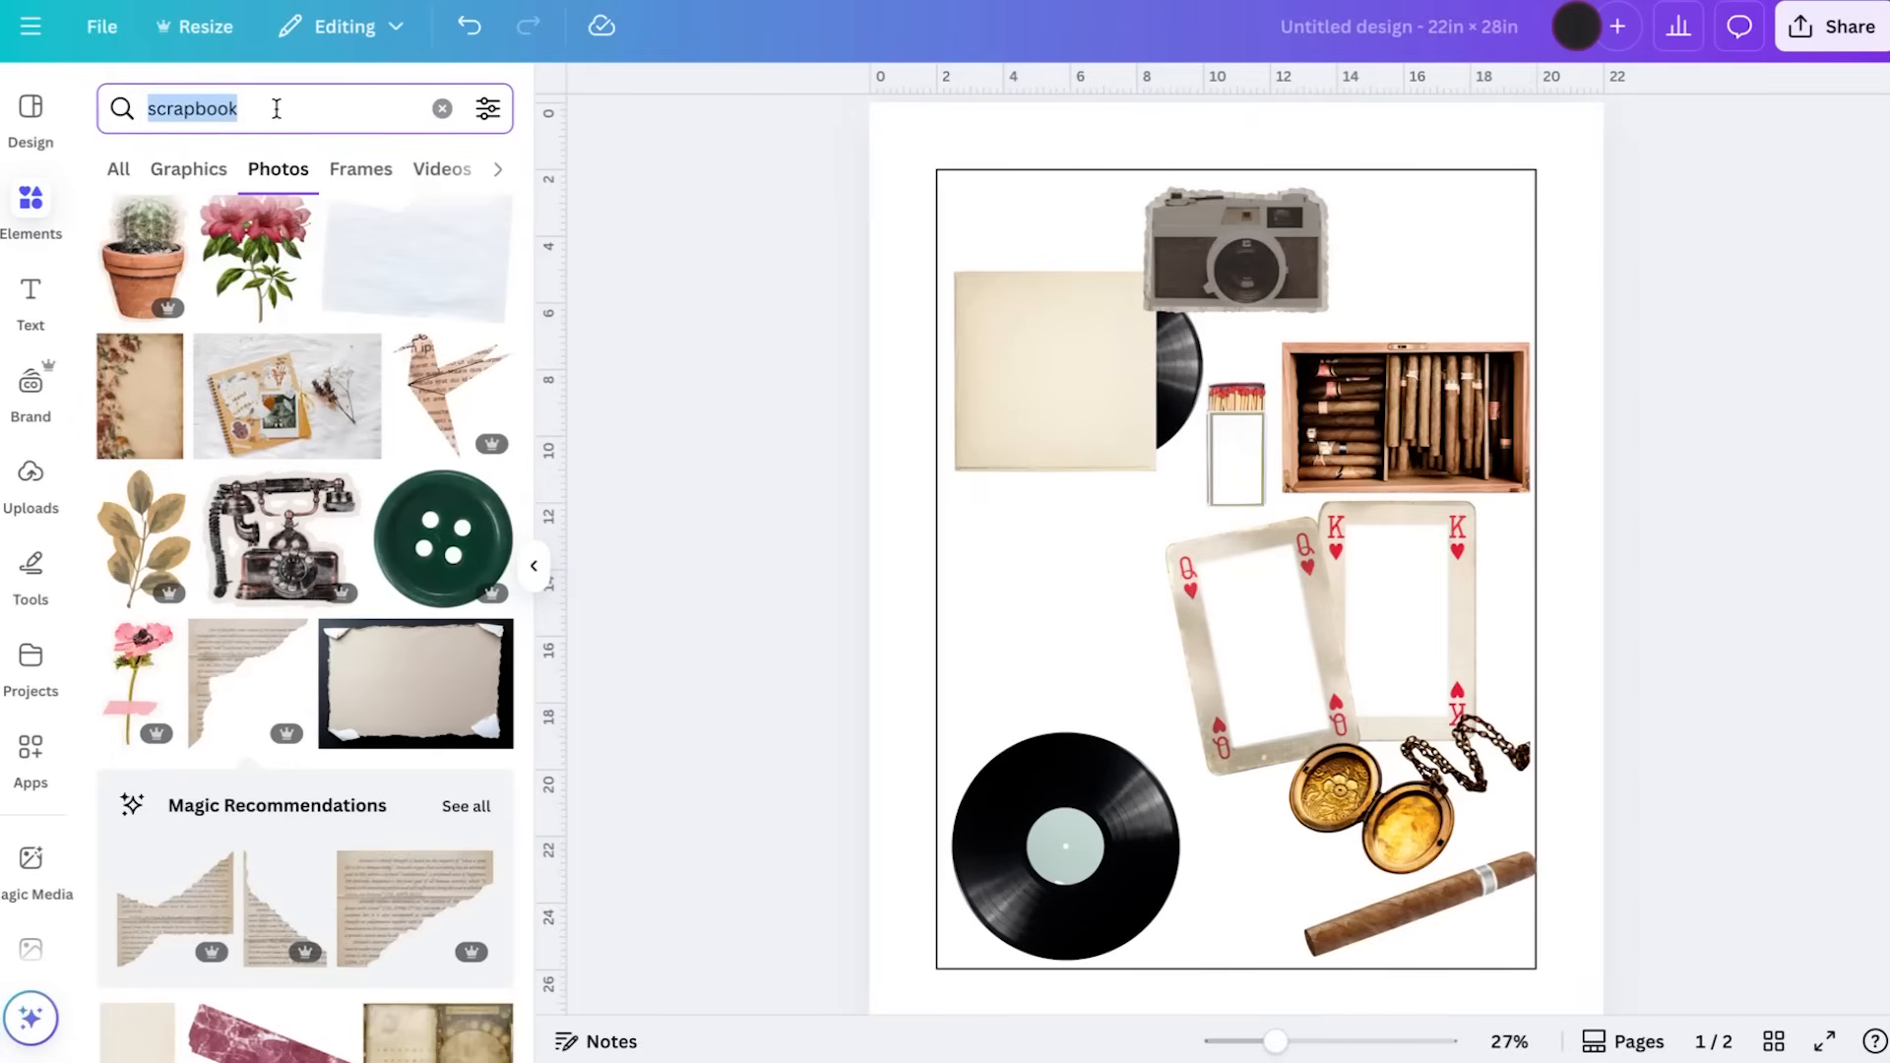
text(postcard)
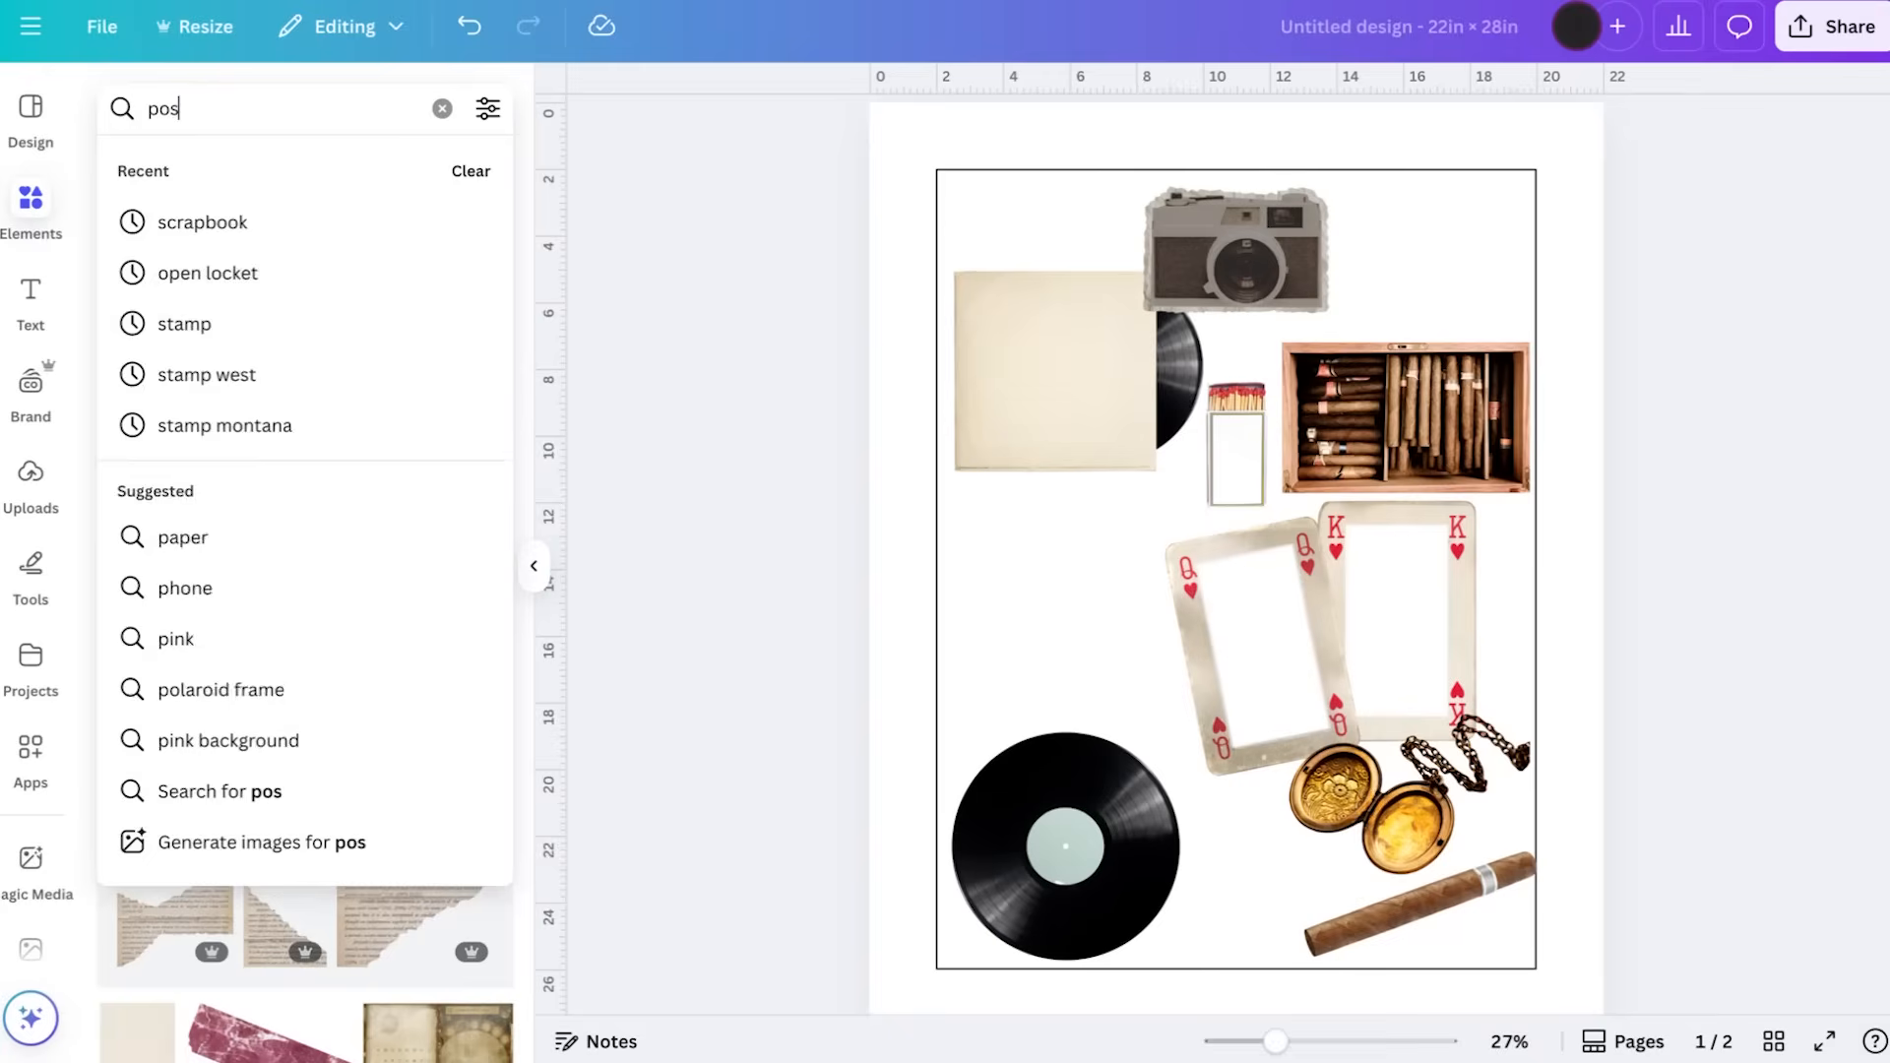
key(Return)
click(396, 378)
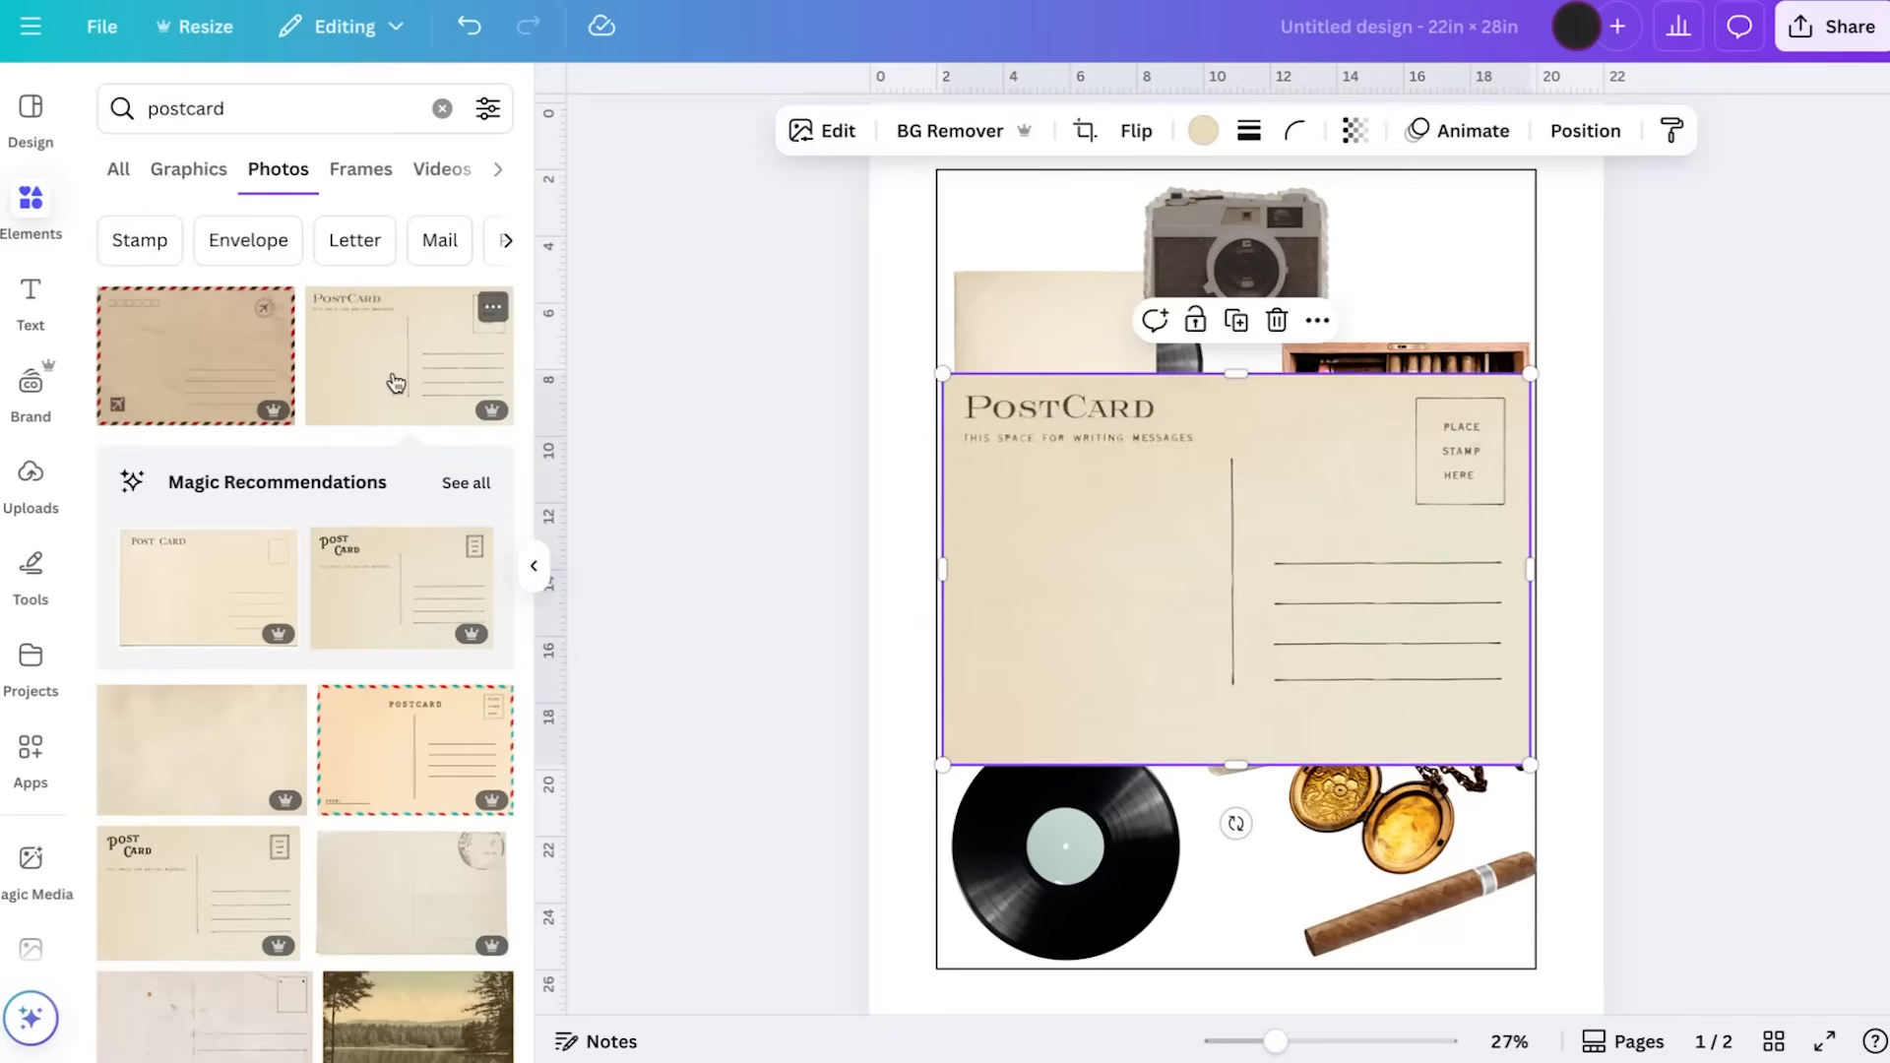
Shrink the postcard to about the record sleeve's width and place it between the sleeve and the lower vinyl record
drag(1531, 377, 1237, 569)
drag(1066, 694, 1055, 650)
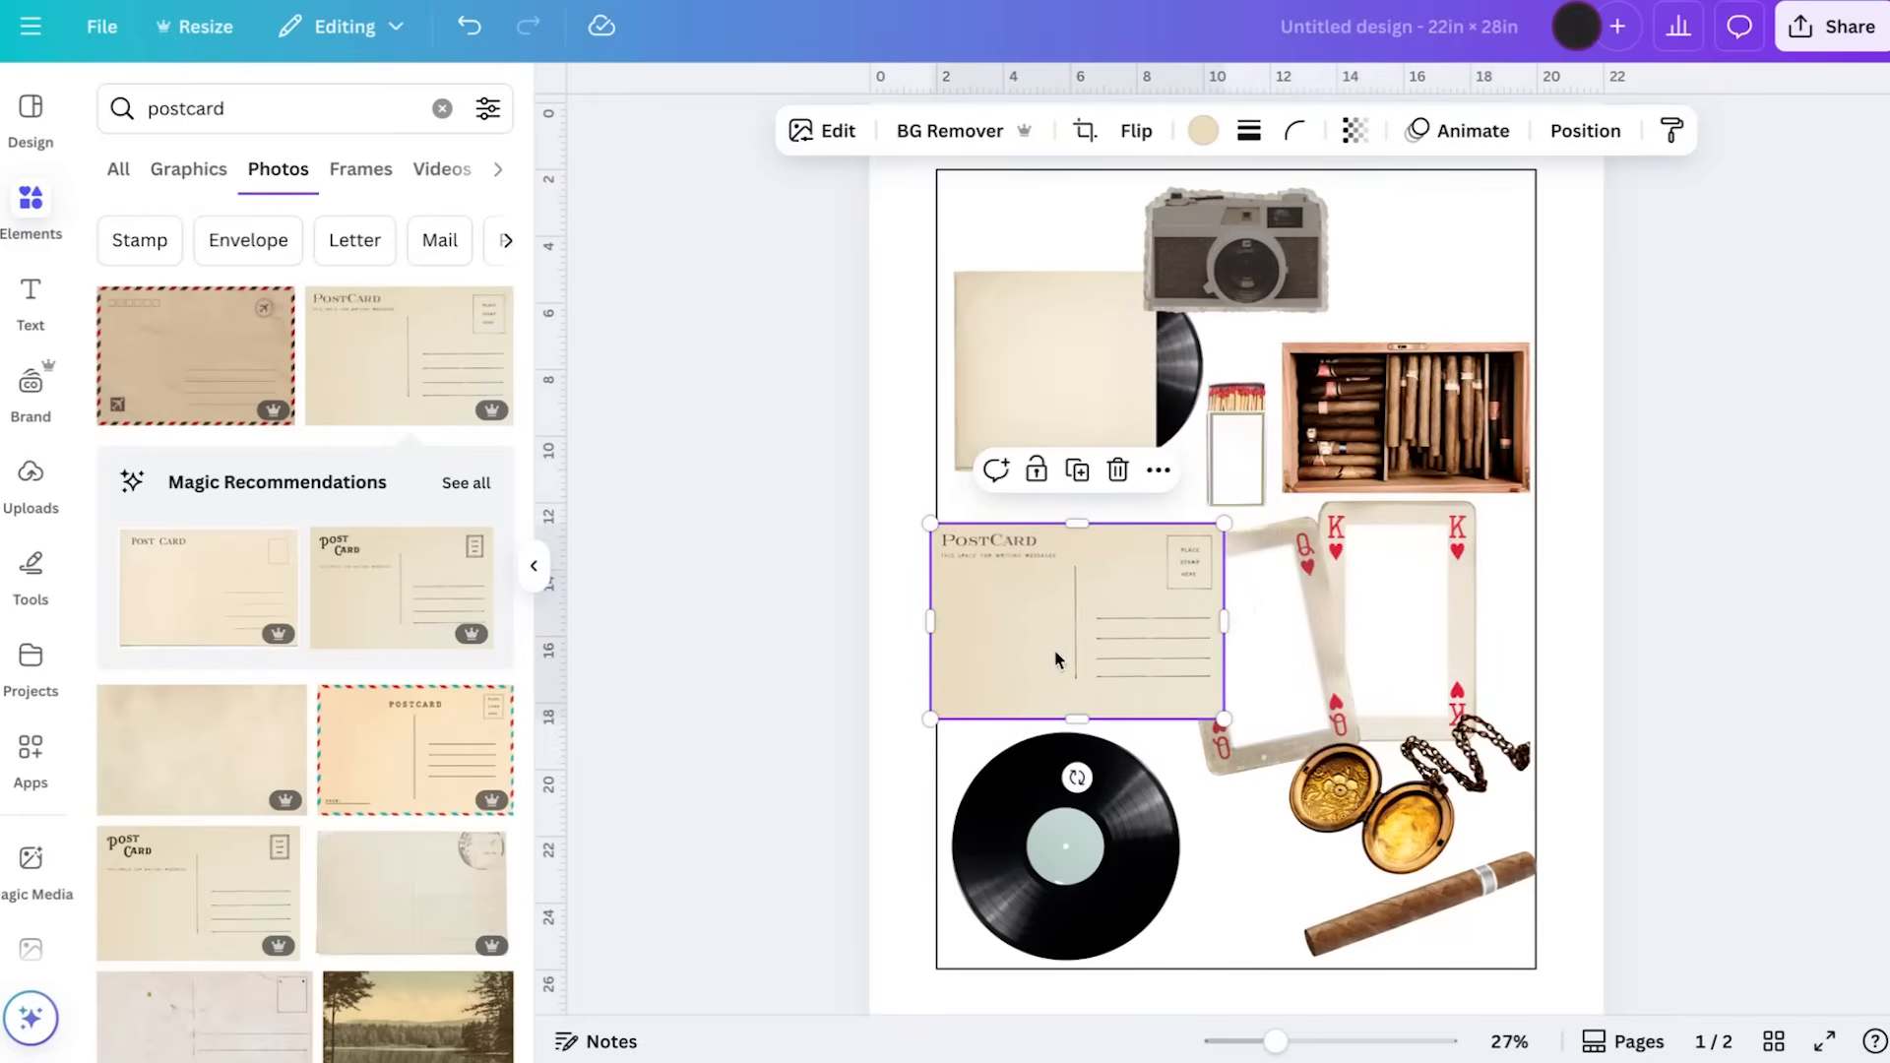
drag(1212, 533, 1122, 595)
drag(1043, 658, 1068, 615)
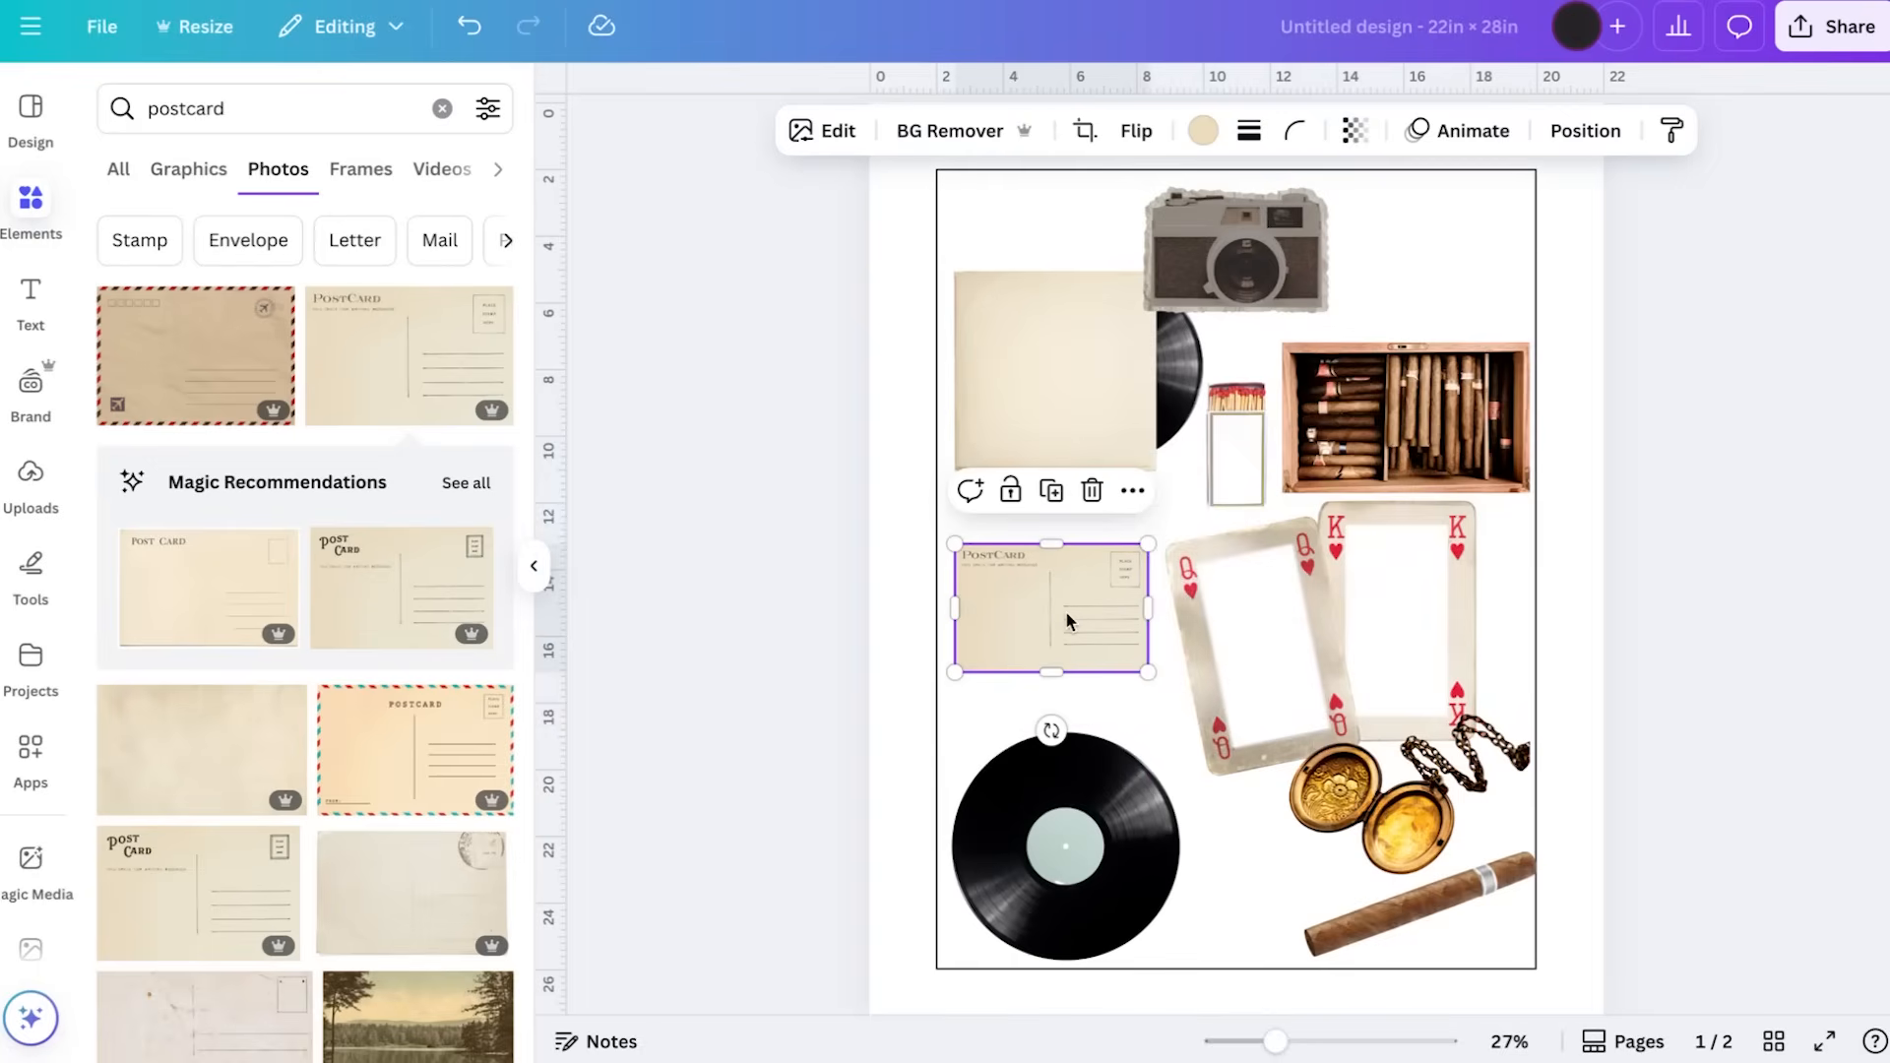
Look through the remaining postcard results, then search photos for "buffalo" and browse for a suitable animal picture
scroll(366, 724, down, 3)
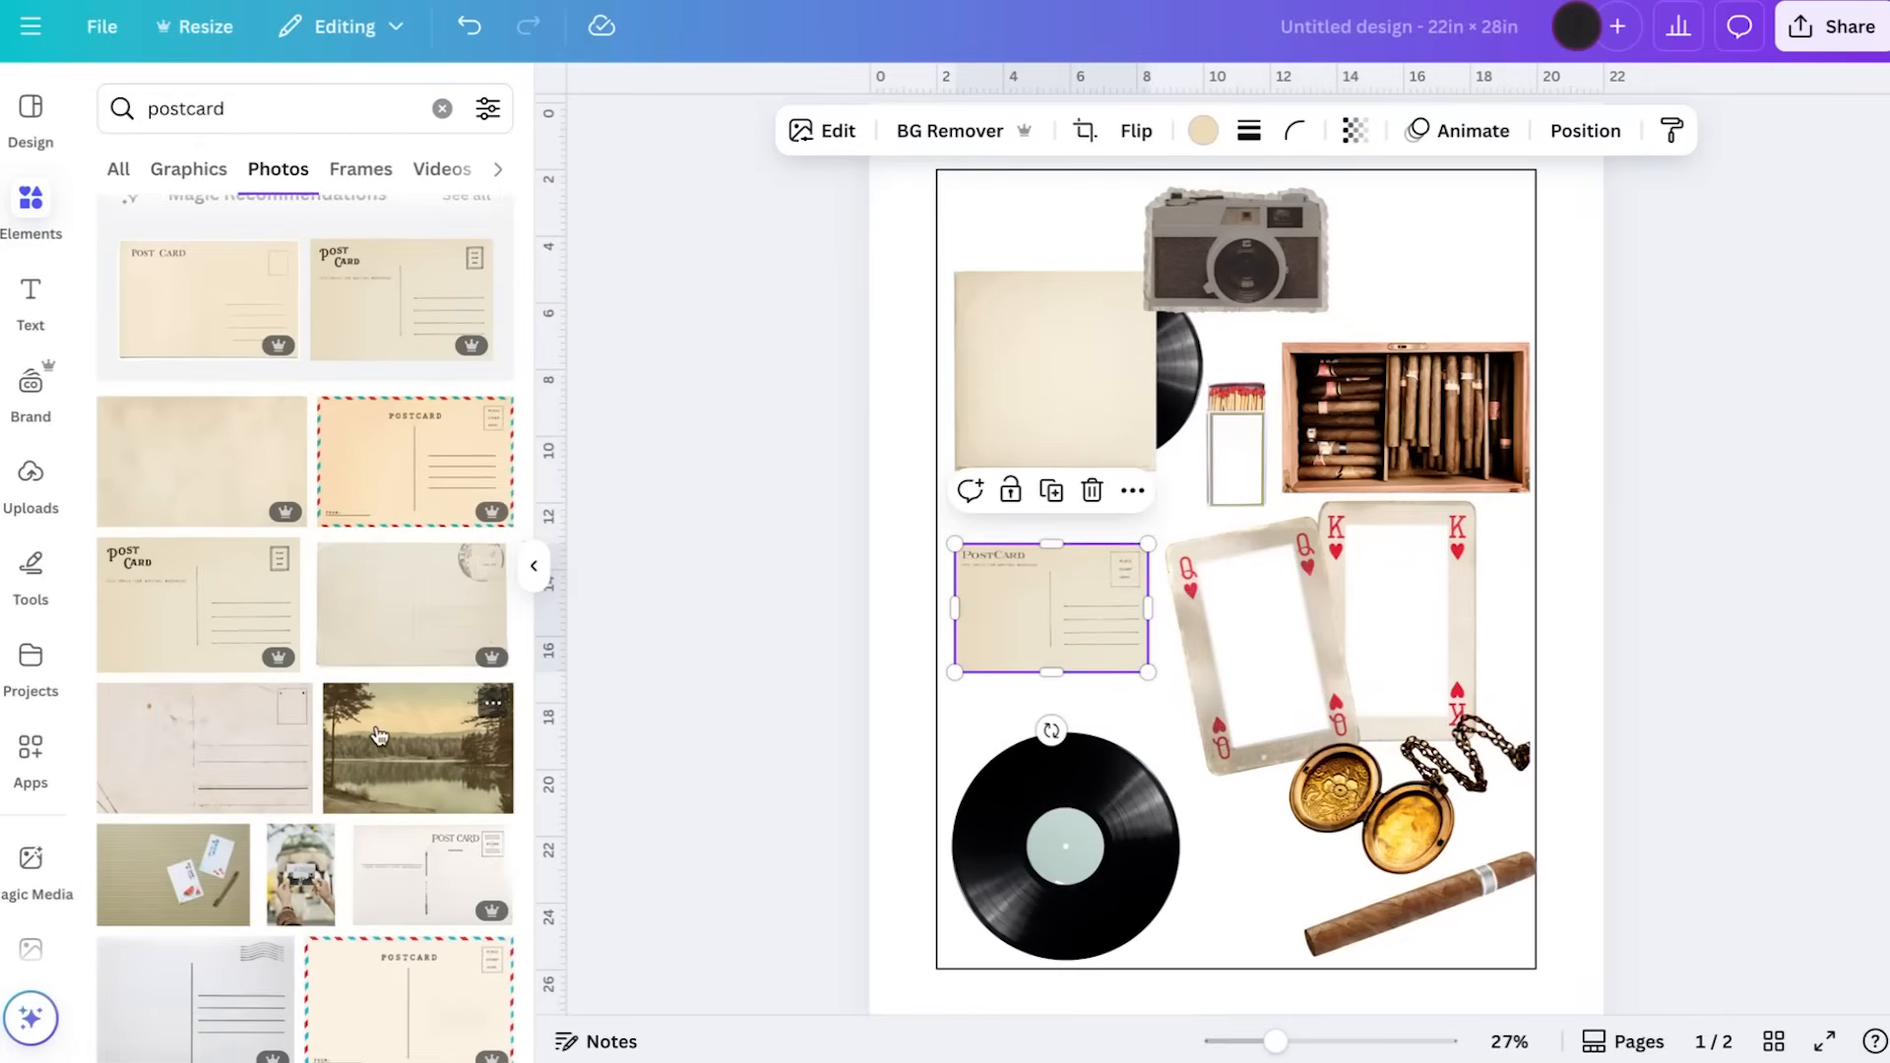
scroll(296, 451, up, 5)
click(255, 117)
key(Return)
text(buffalo)
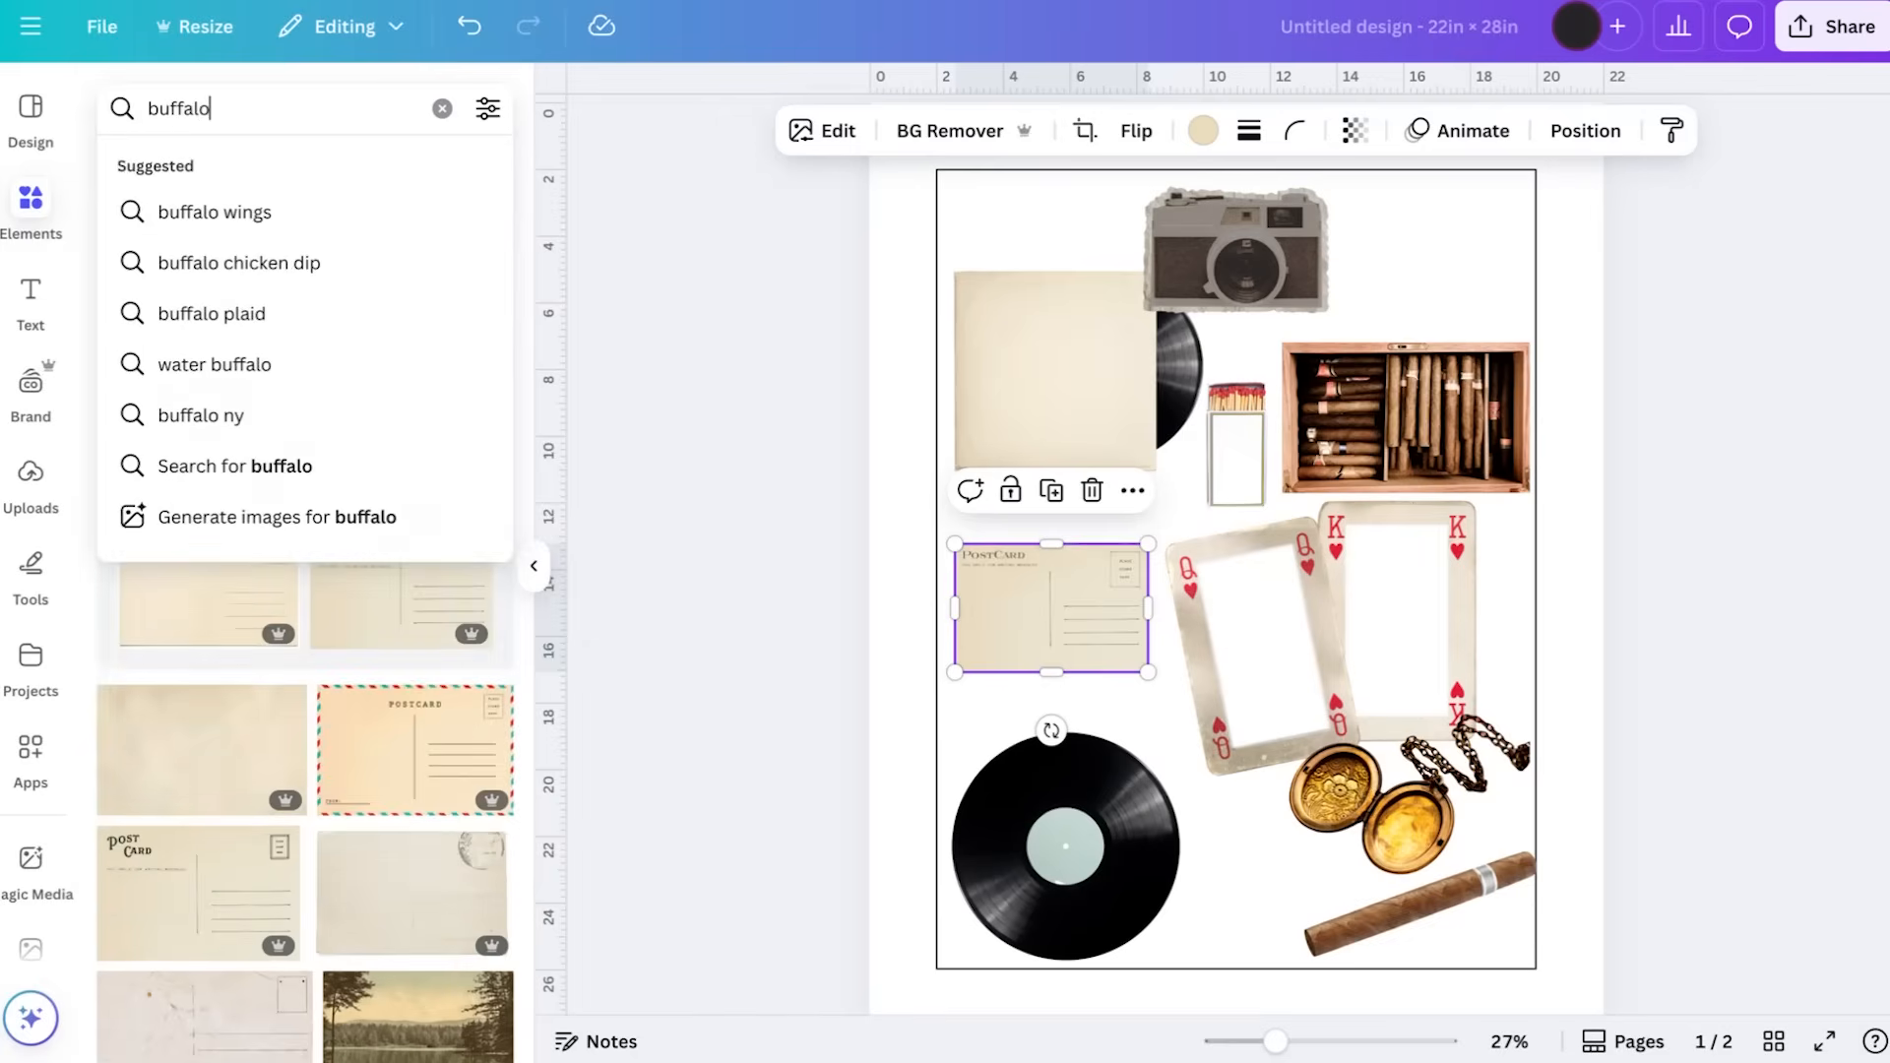
key(Return)
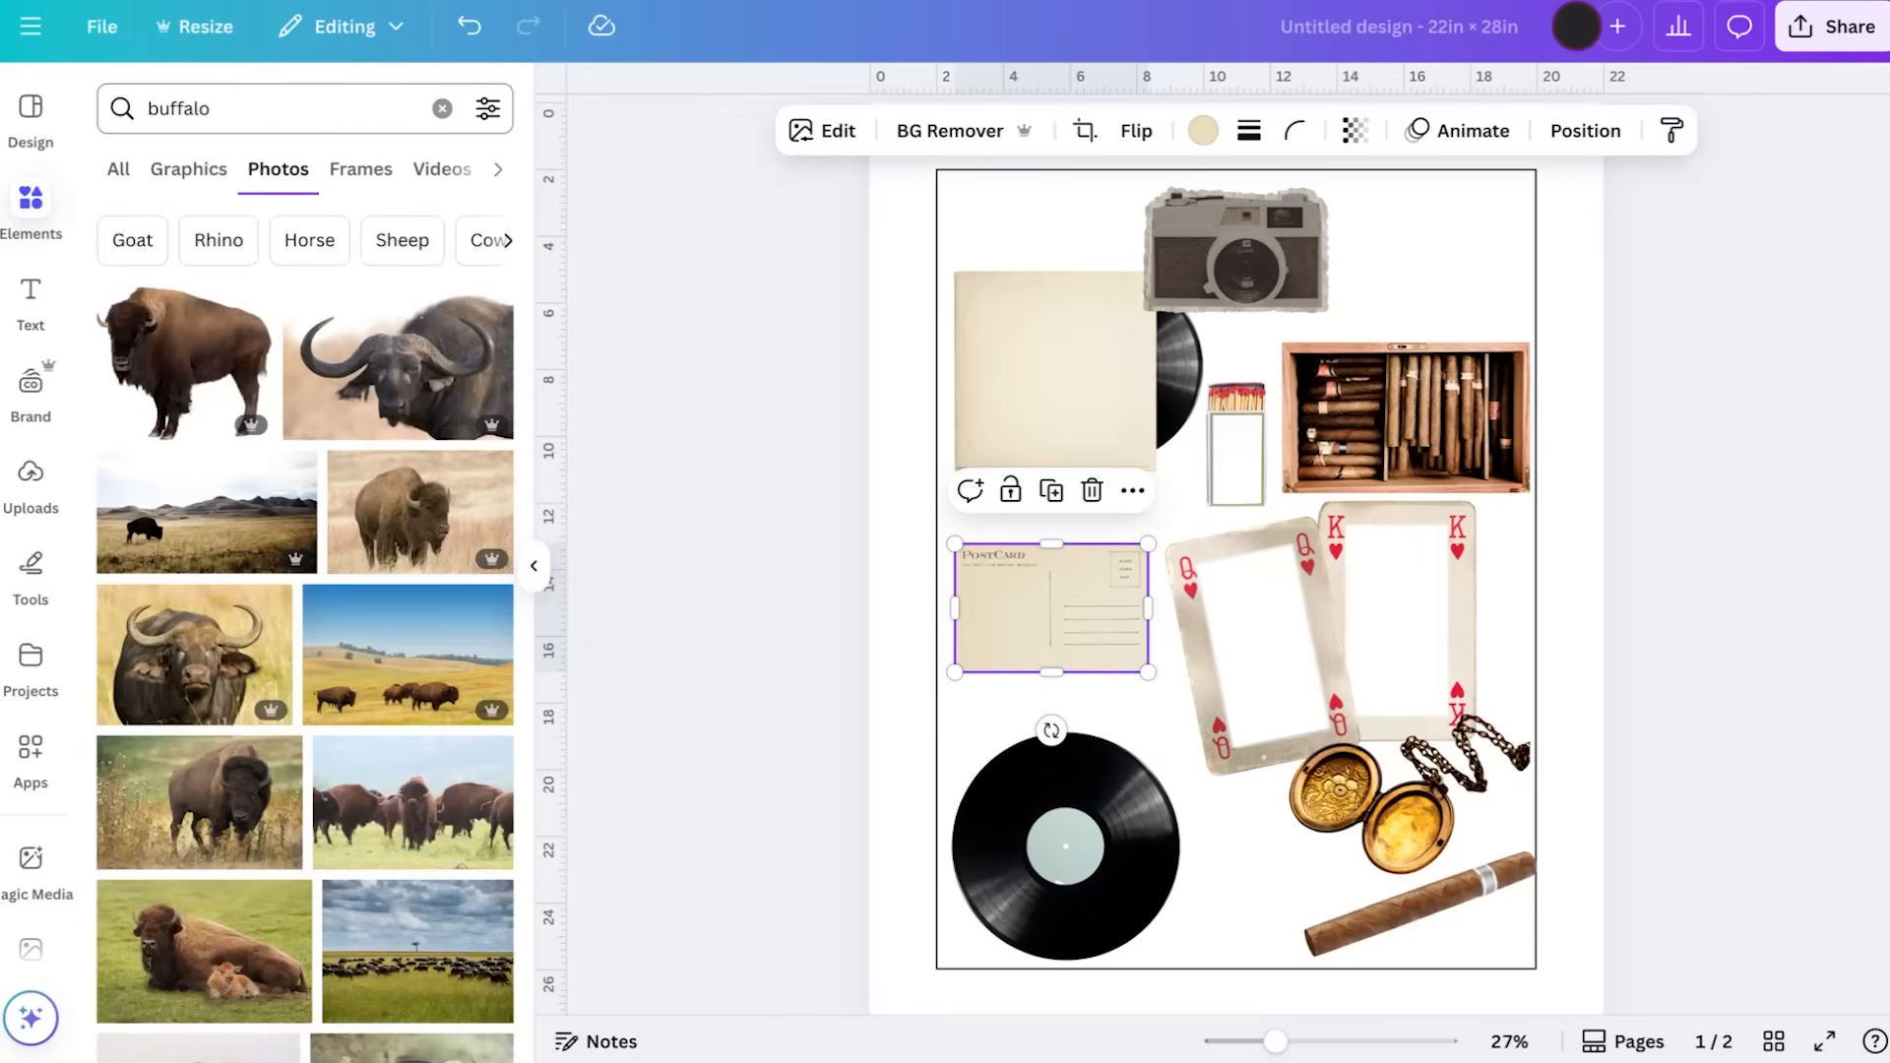
scroll(334, 522, down, 5)
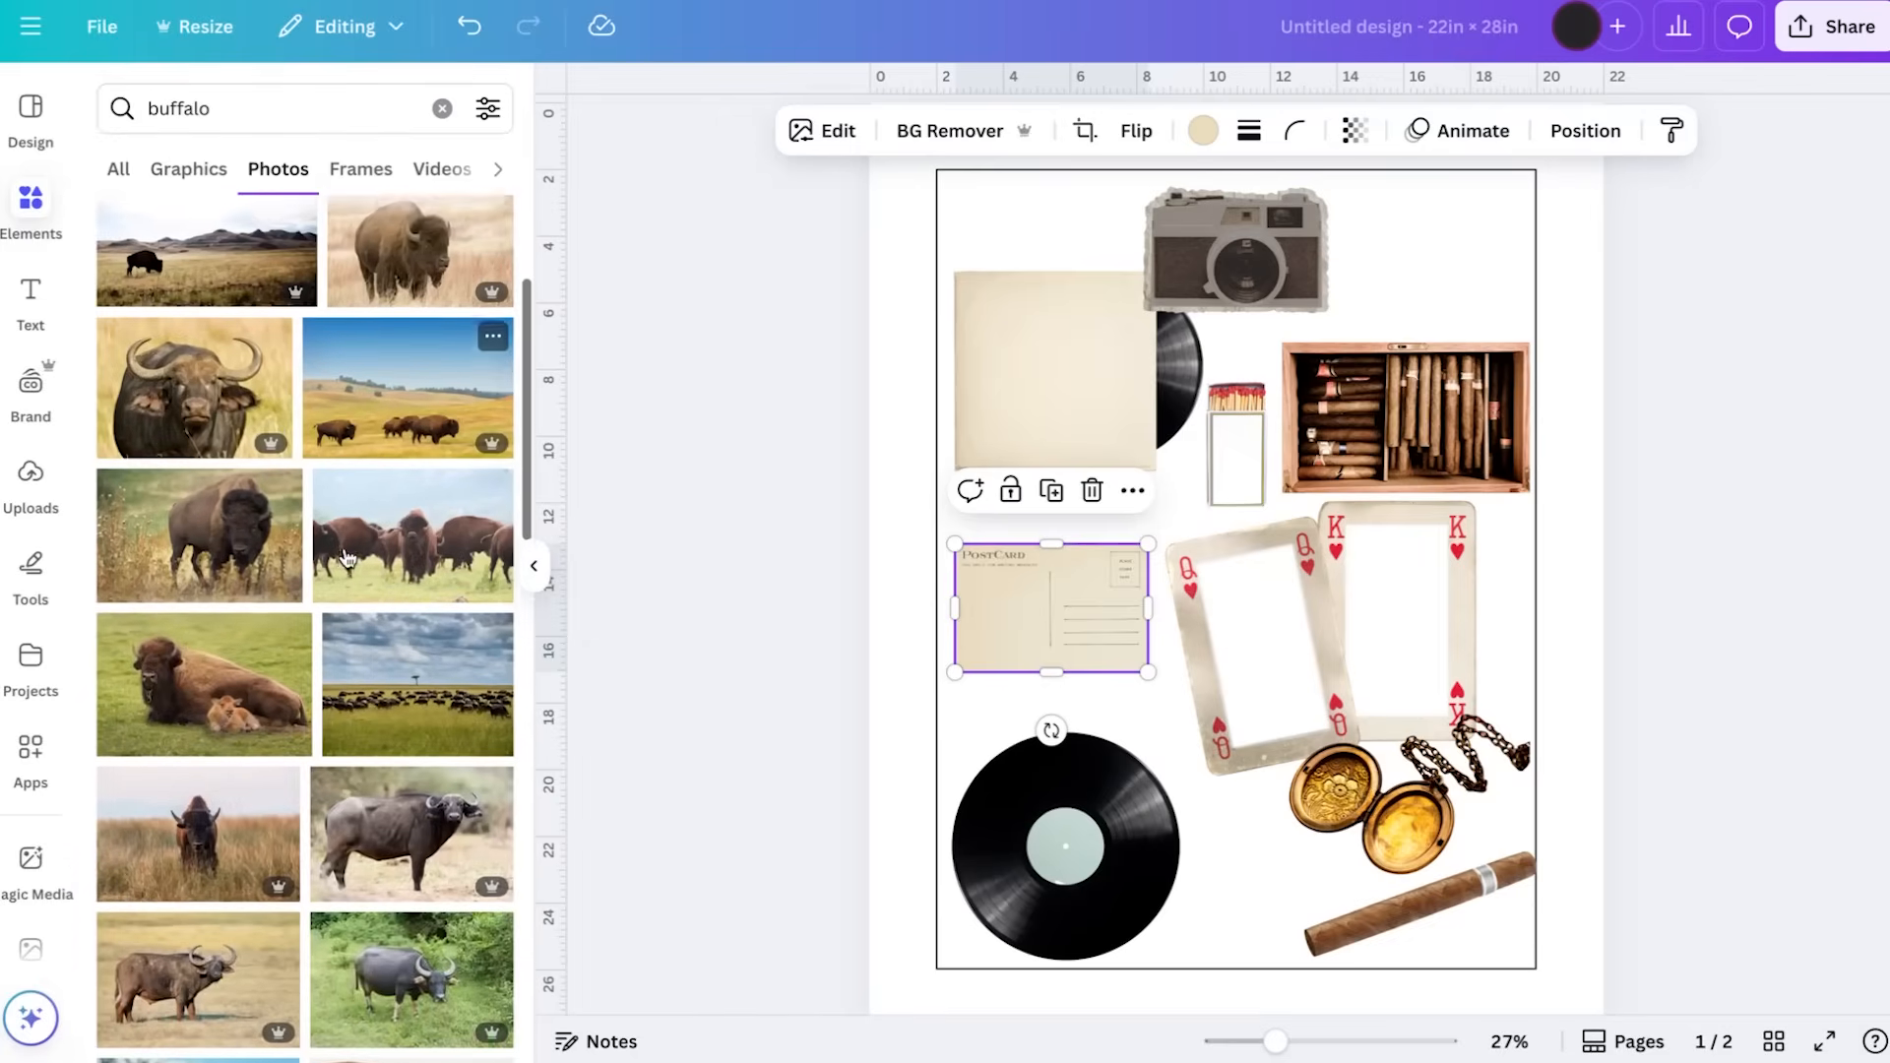
scroll(346, 558, down, 10)
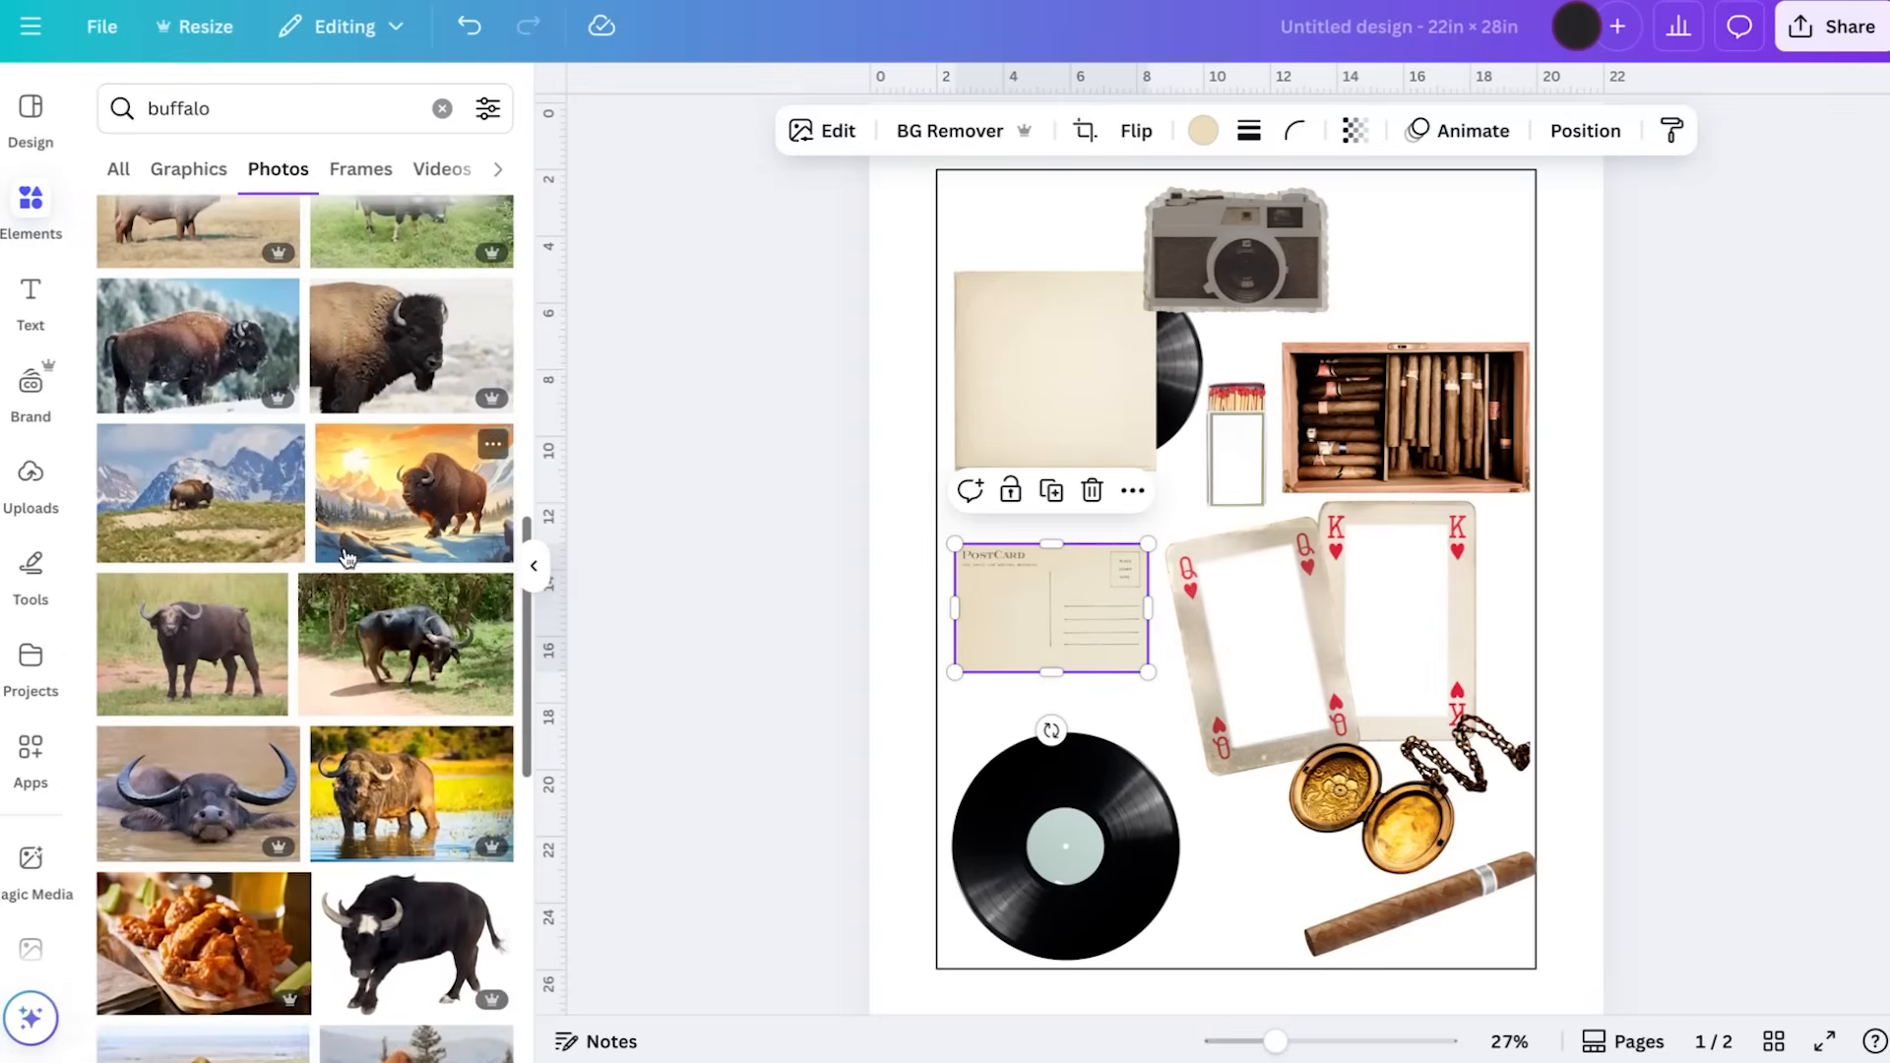
scroll(335, 492, up, 15)
Search photos for "bison" and add the landscape with a bison in golden grass below a pink mountain
double_click(286, 102)
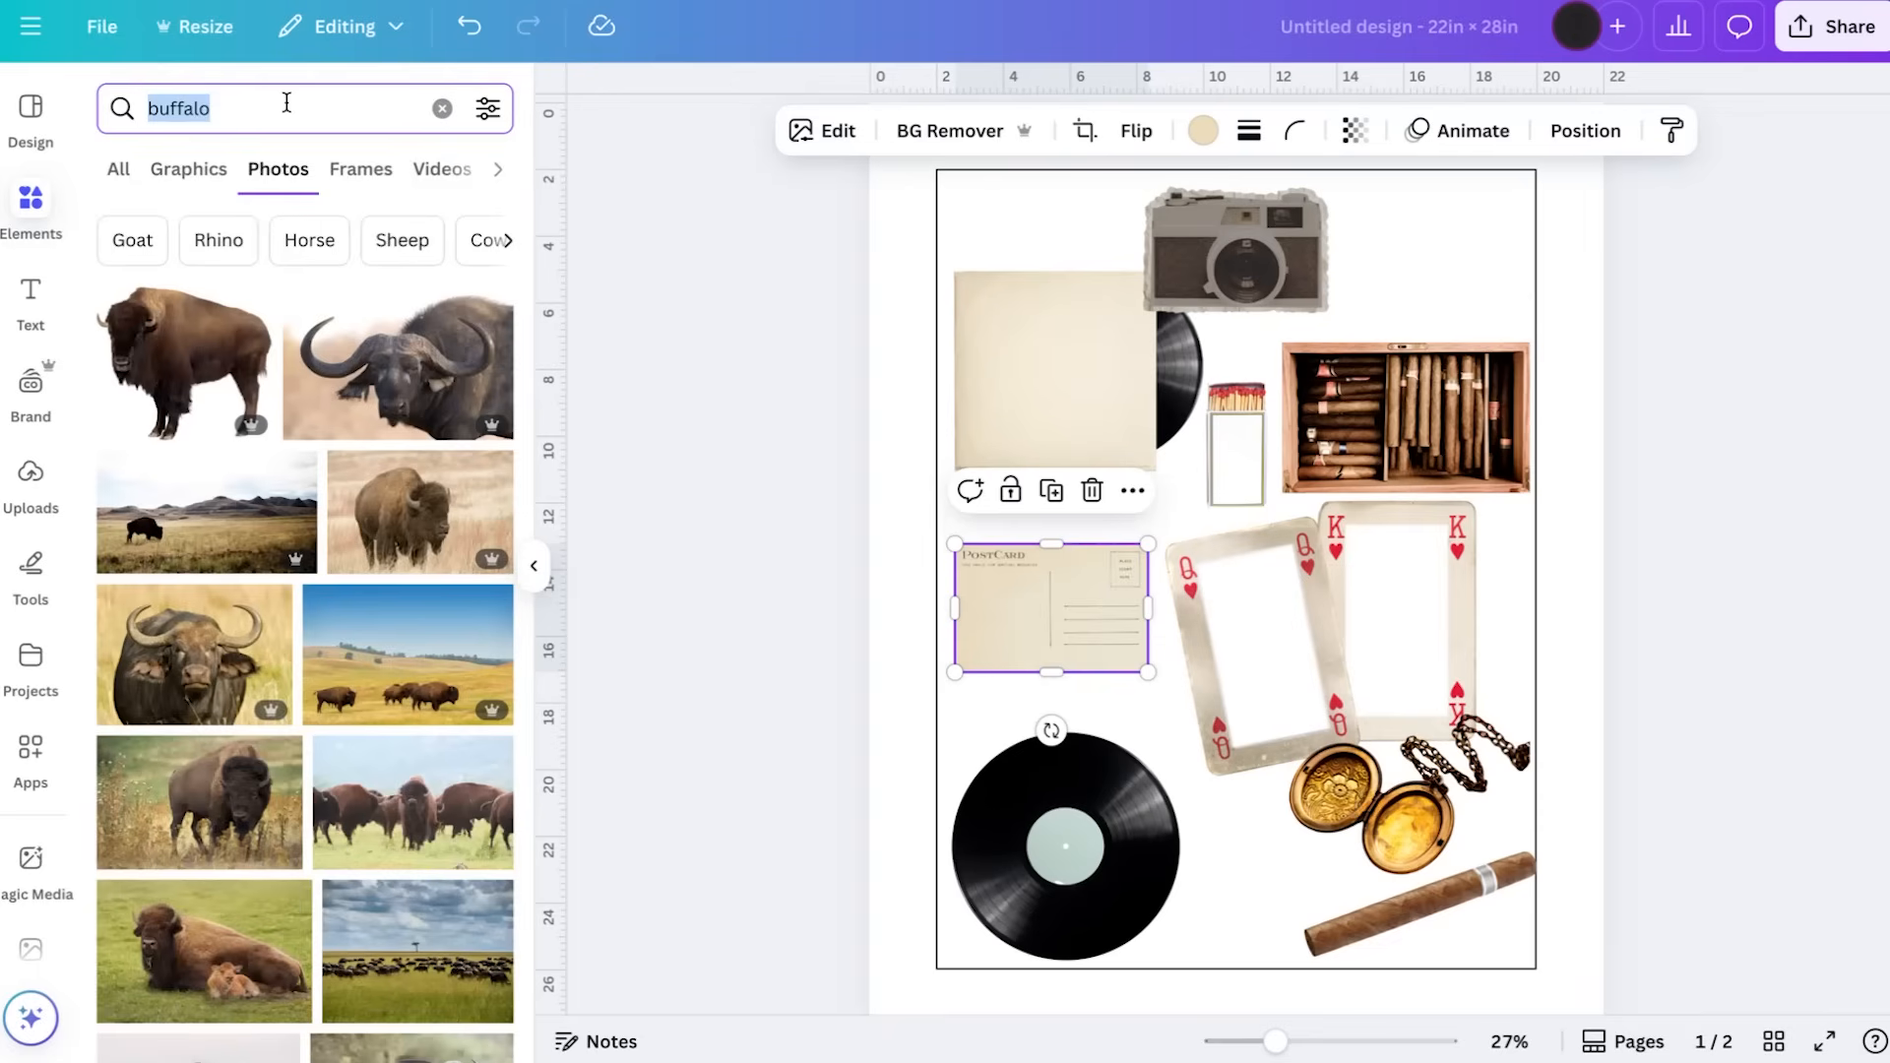
text(bison)
key(Return)
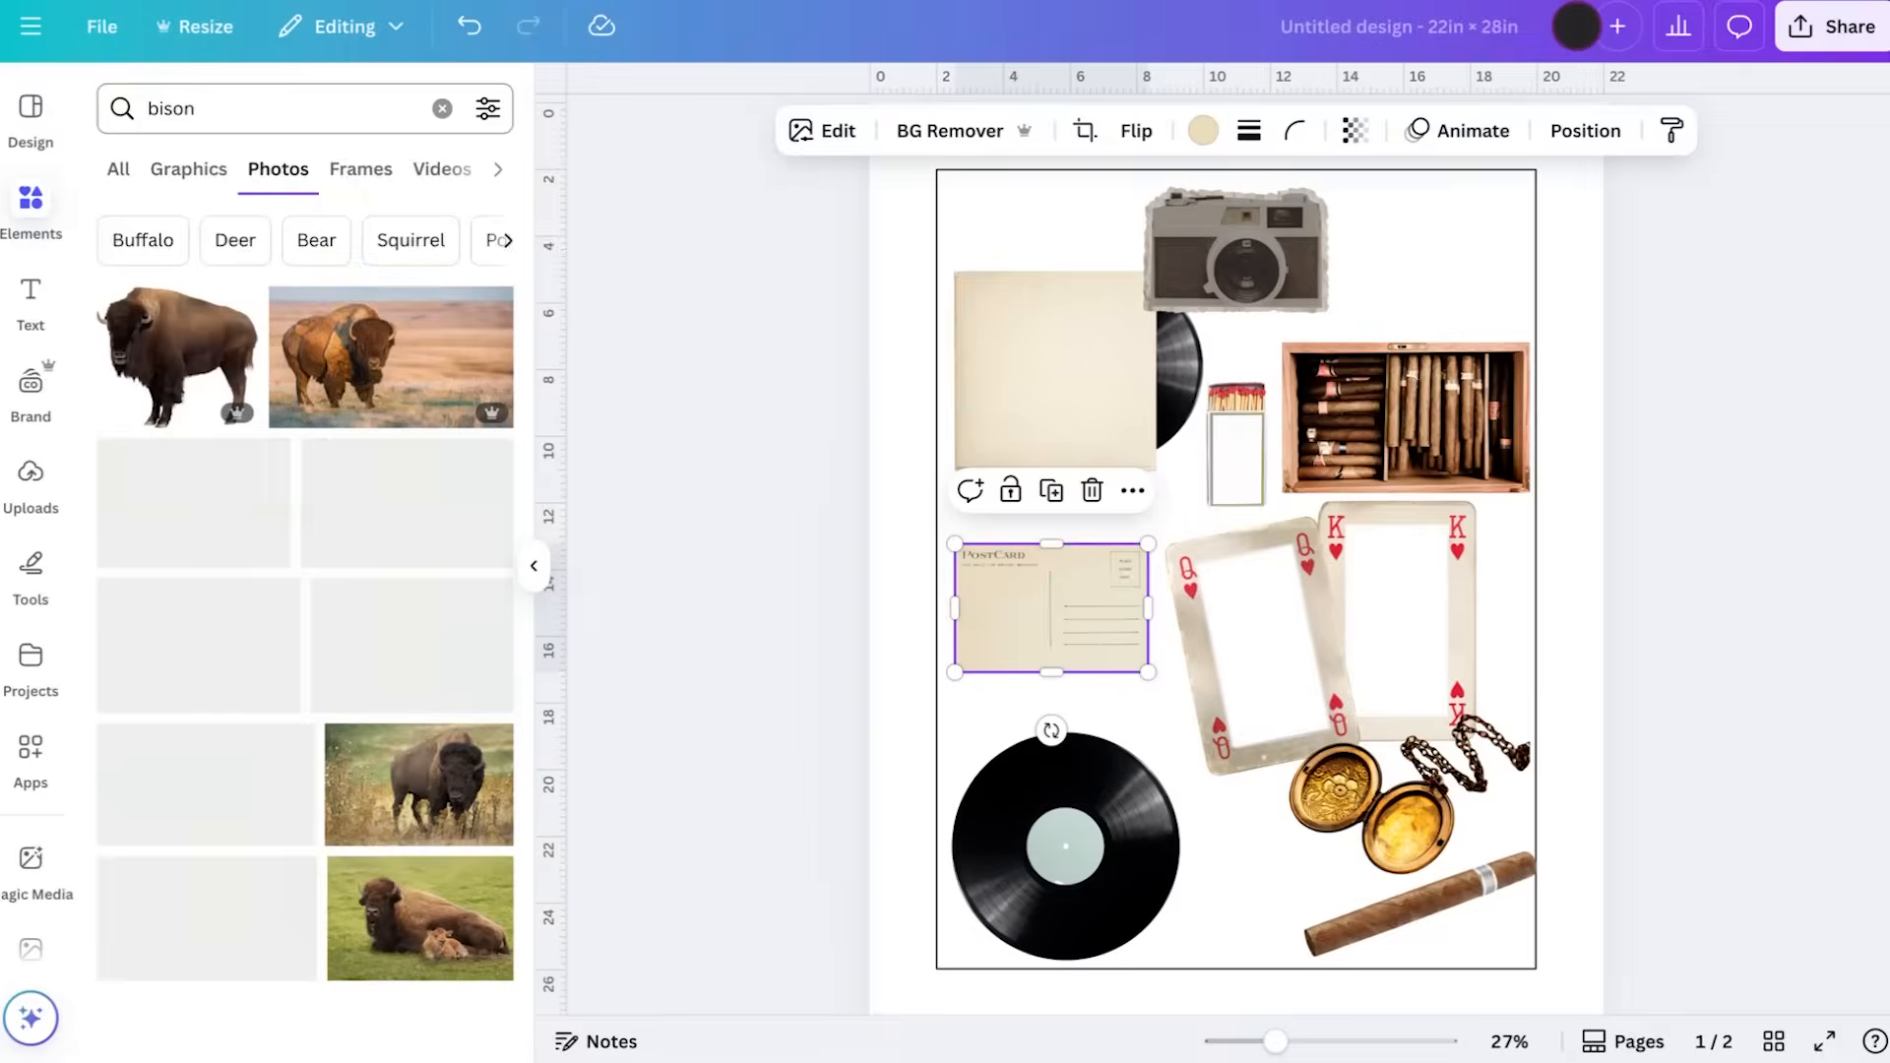
scroll(315, 425, down, 5)
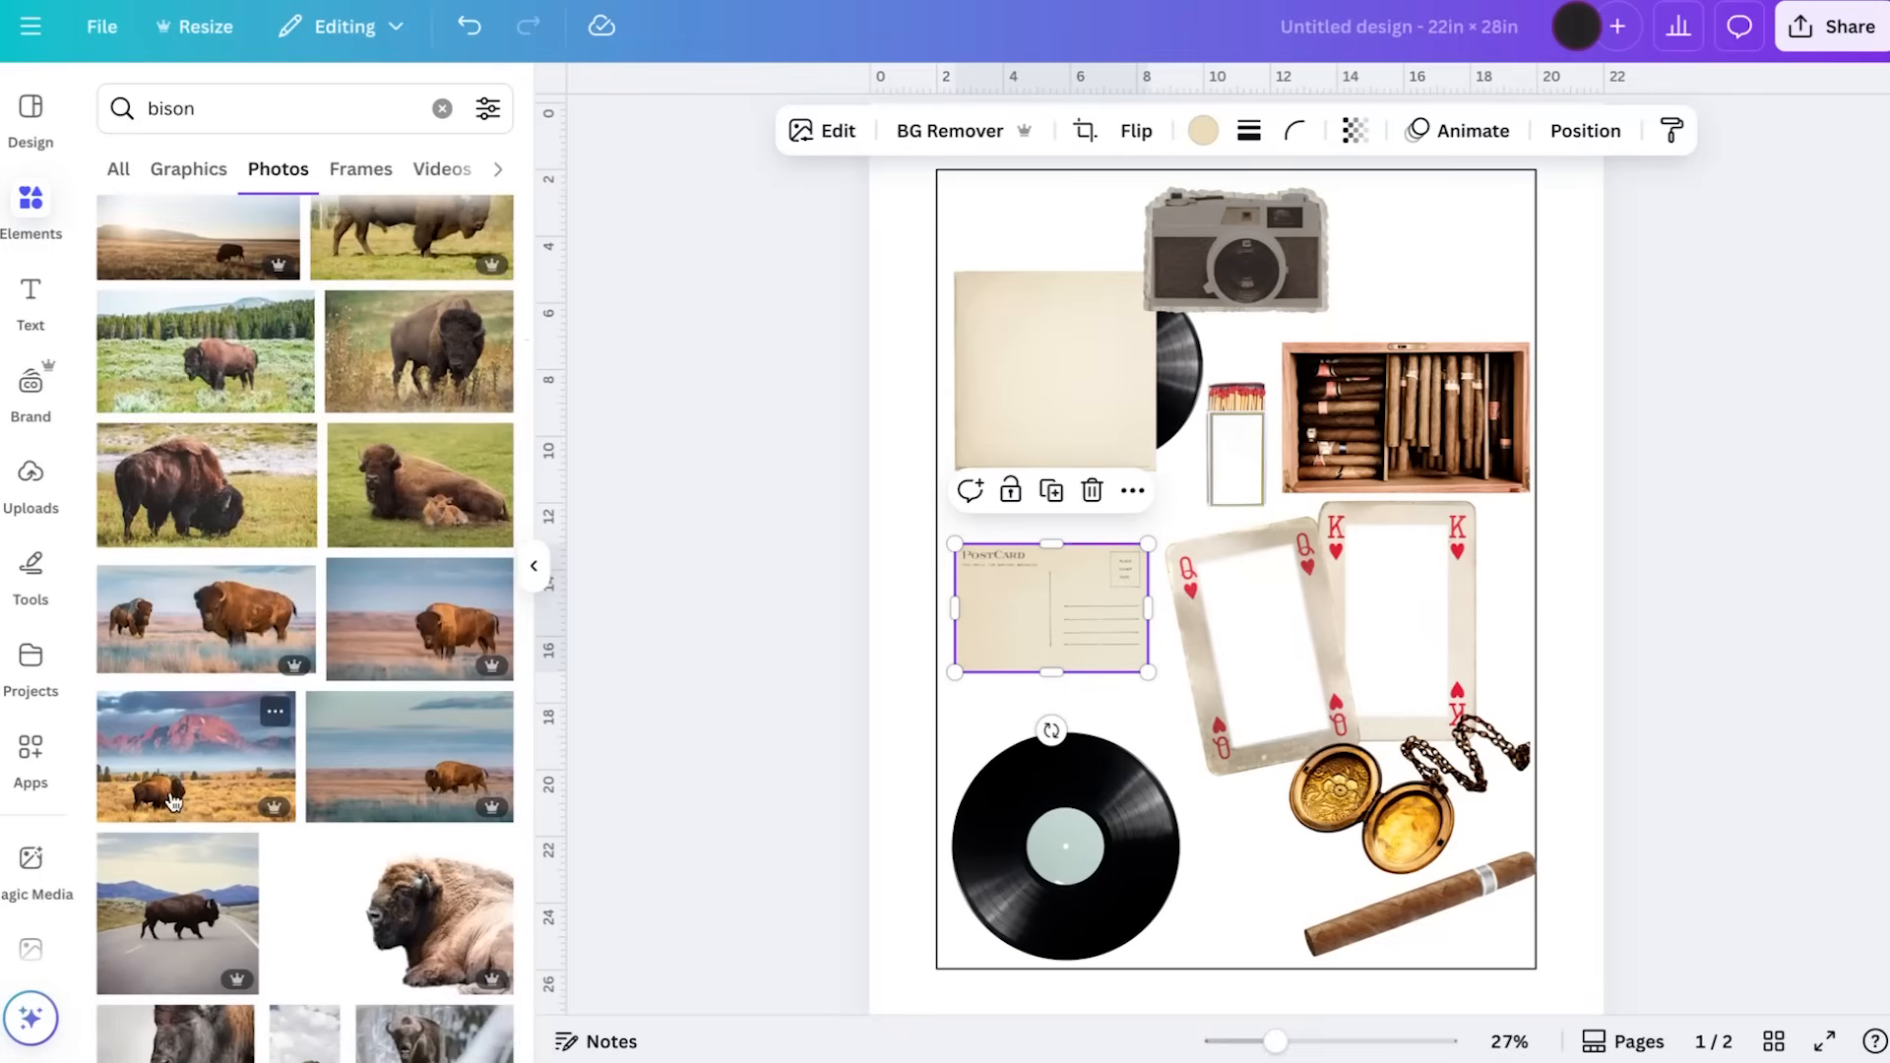
click(174, 799)
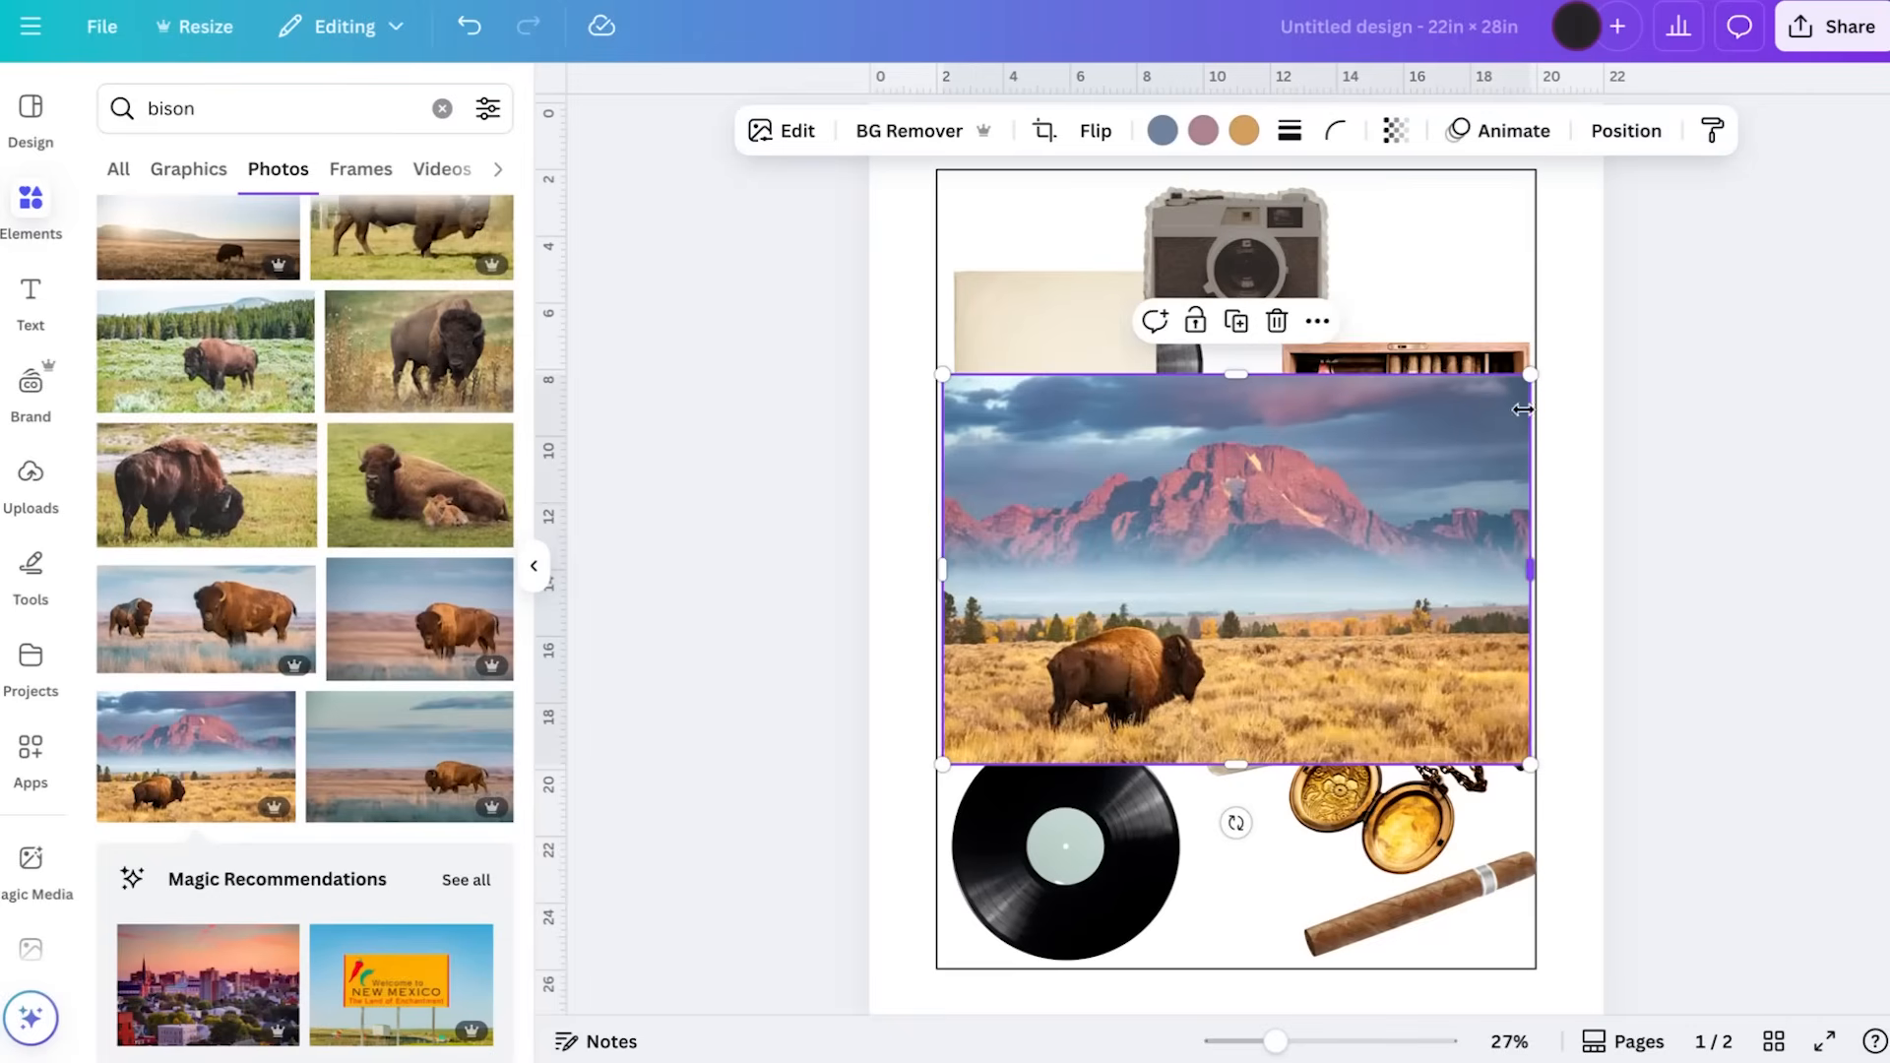
Shrink the bison photo to the postcard's size, align it over the postcard and send it behind the postcard
drag(1530, 377, 1100, 596)
drag(1160, 680, 1148, 672)
key(super+bracketleft)
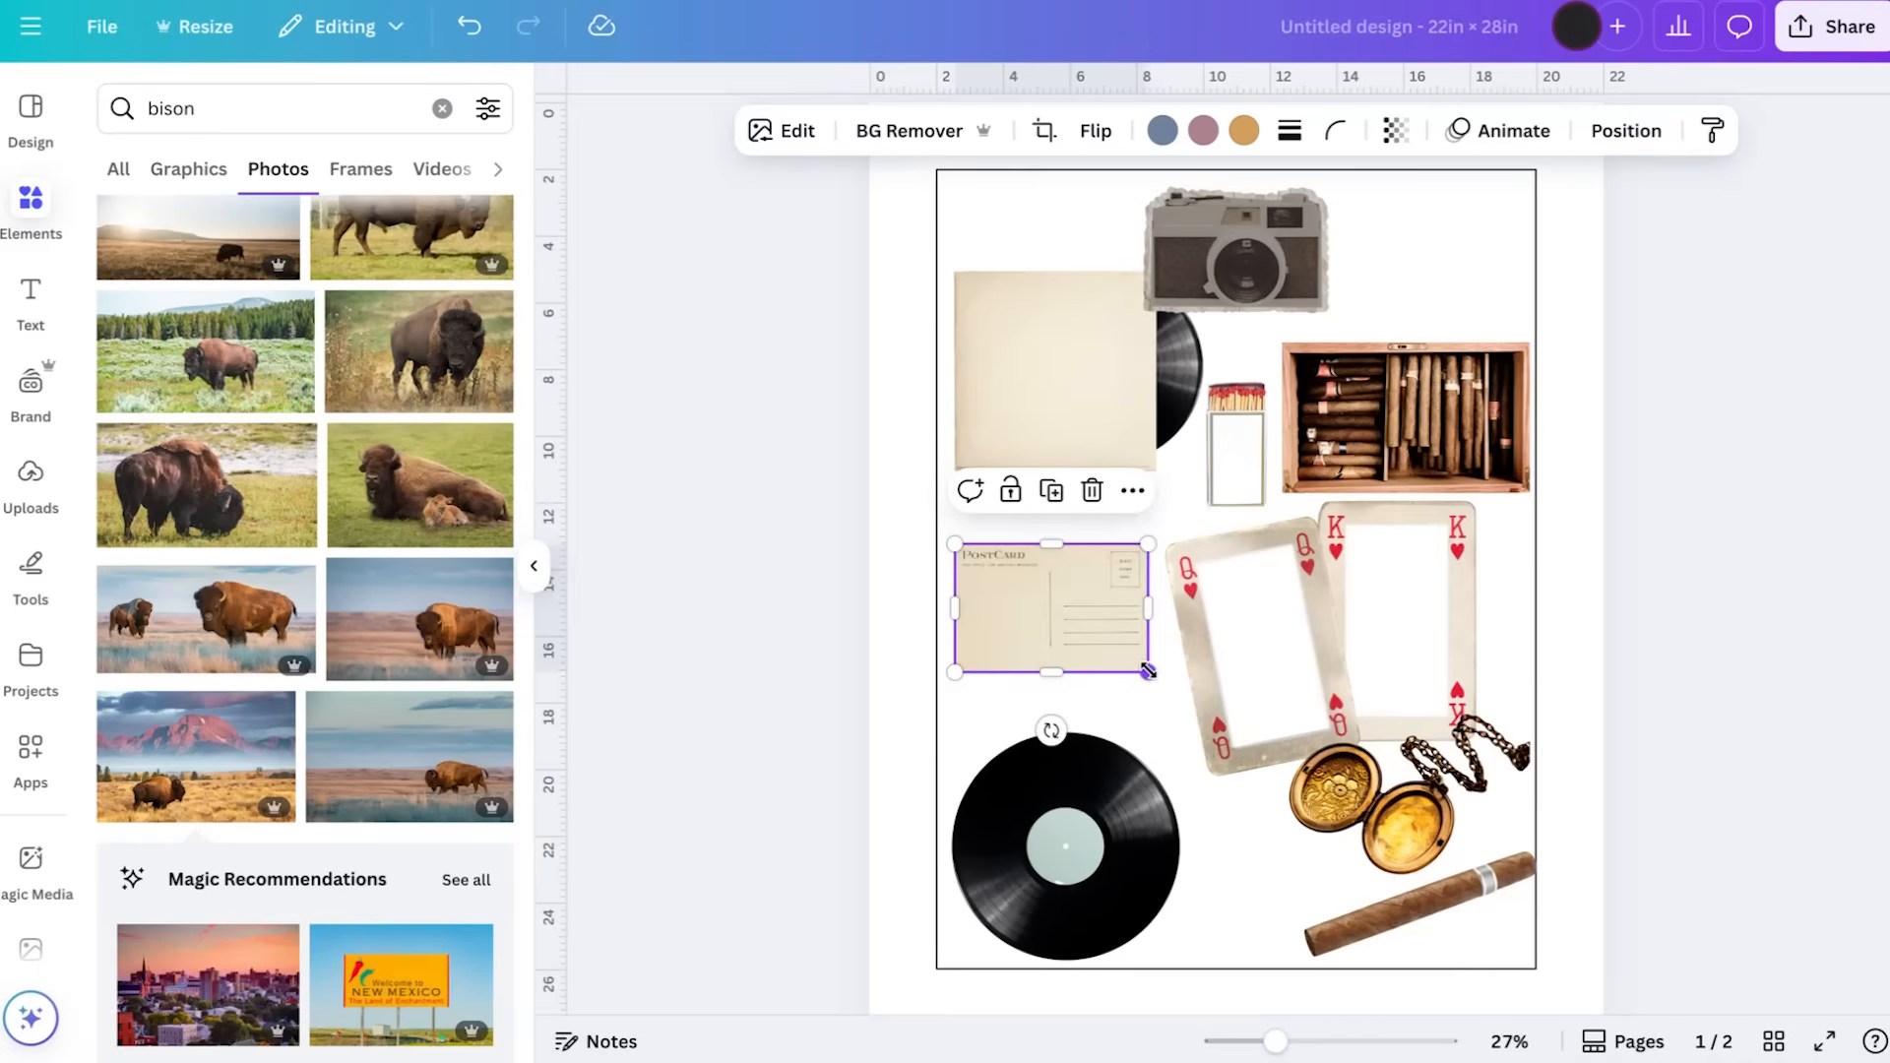
Set the postcard's transparency to 71 so the bison photo shows through
click(1053, 642)
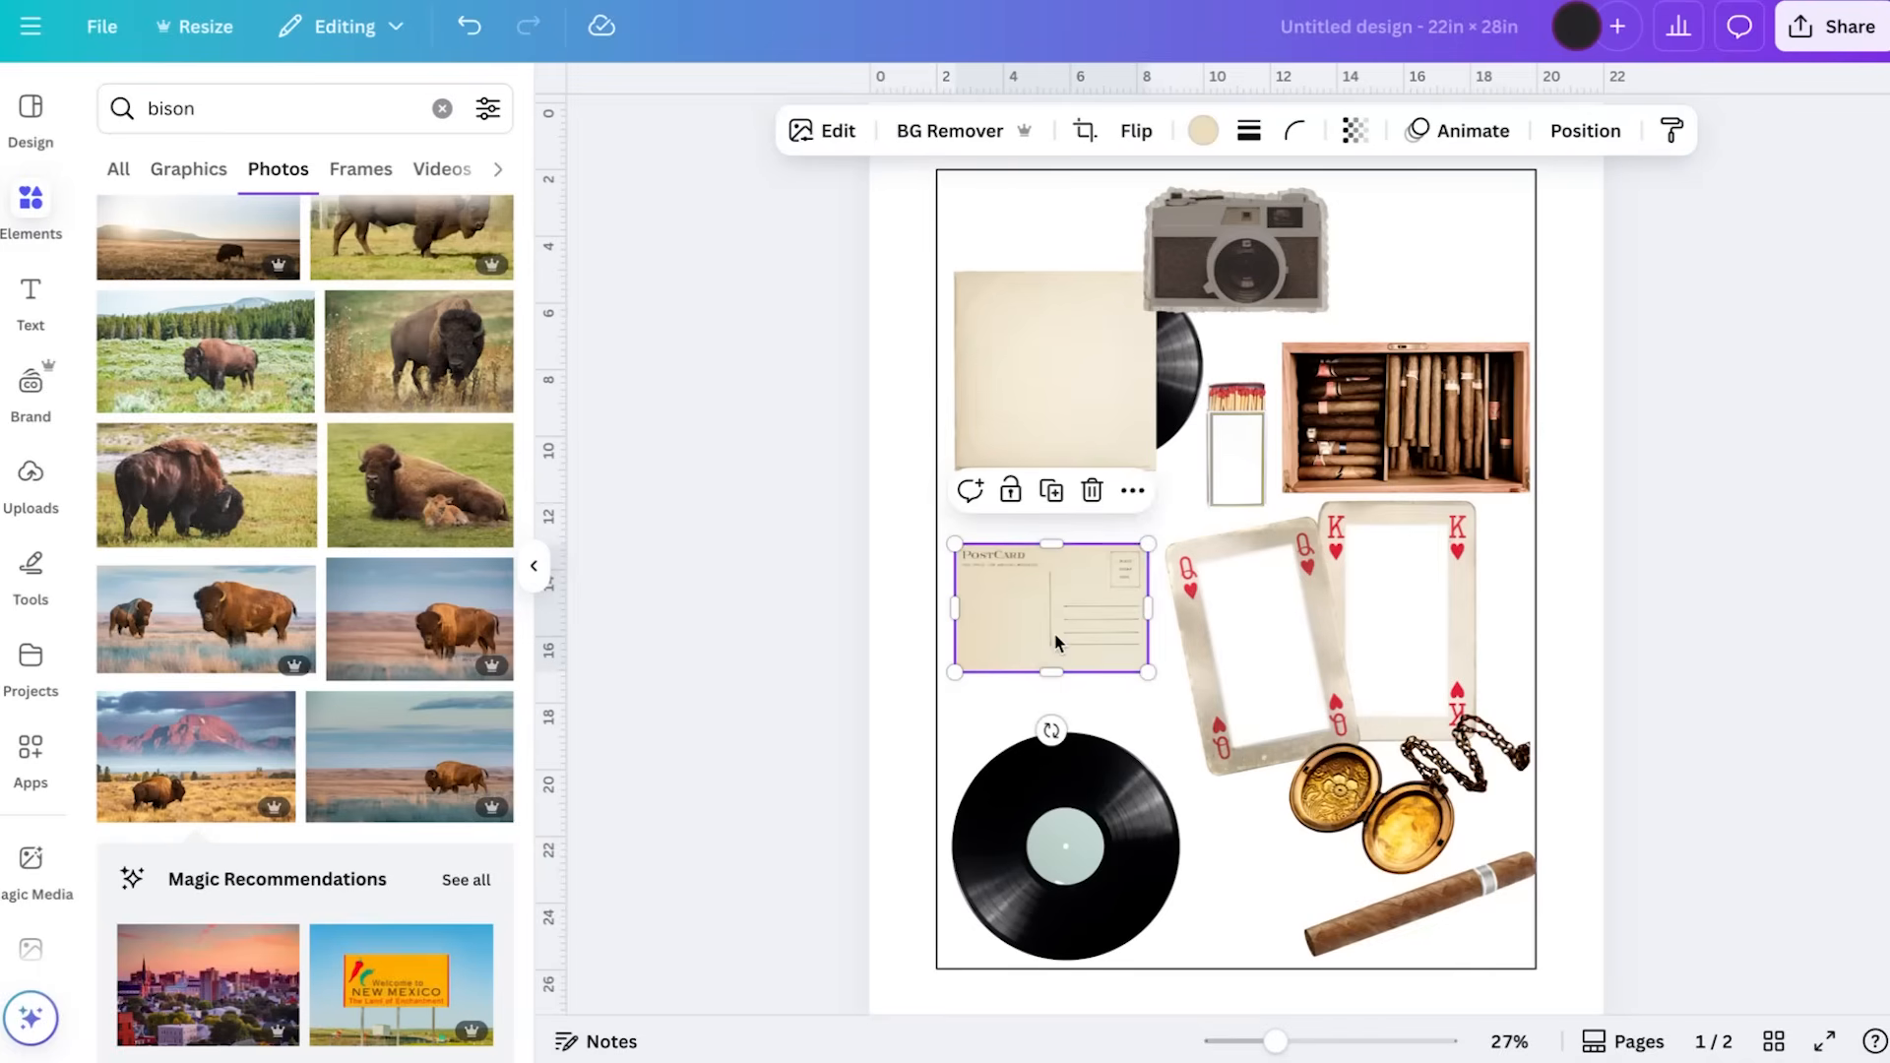
click(1354, 130)
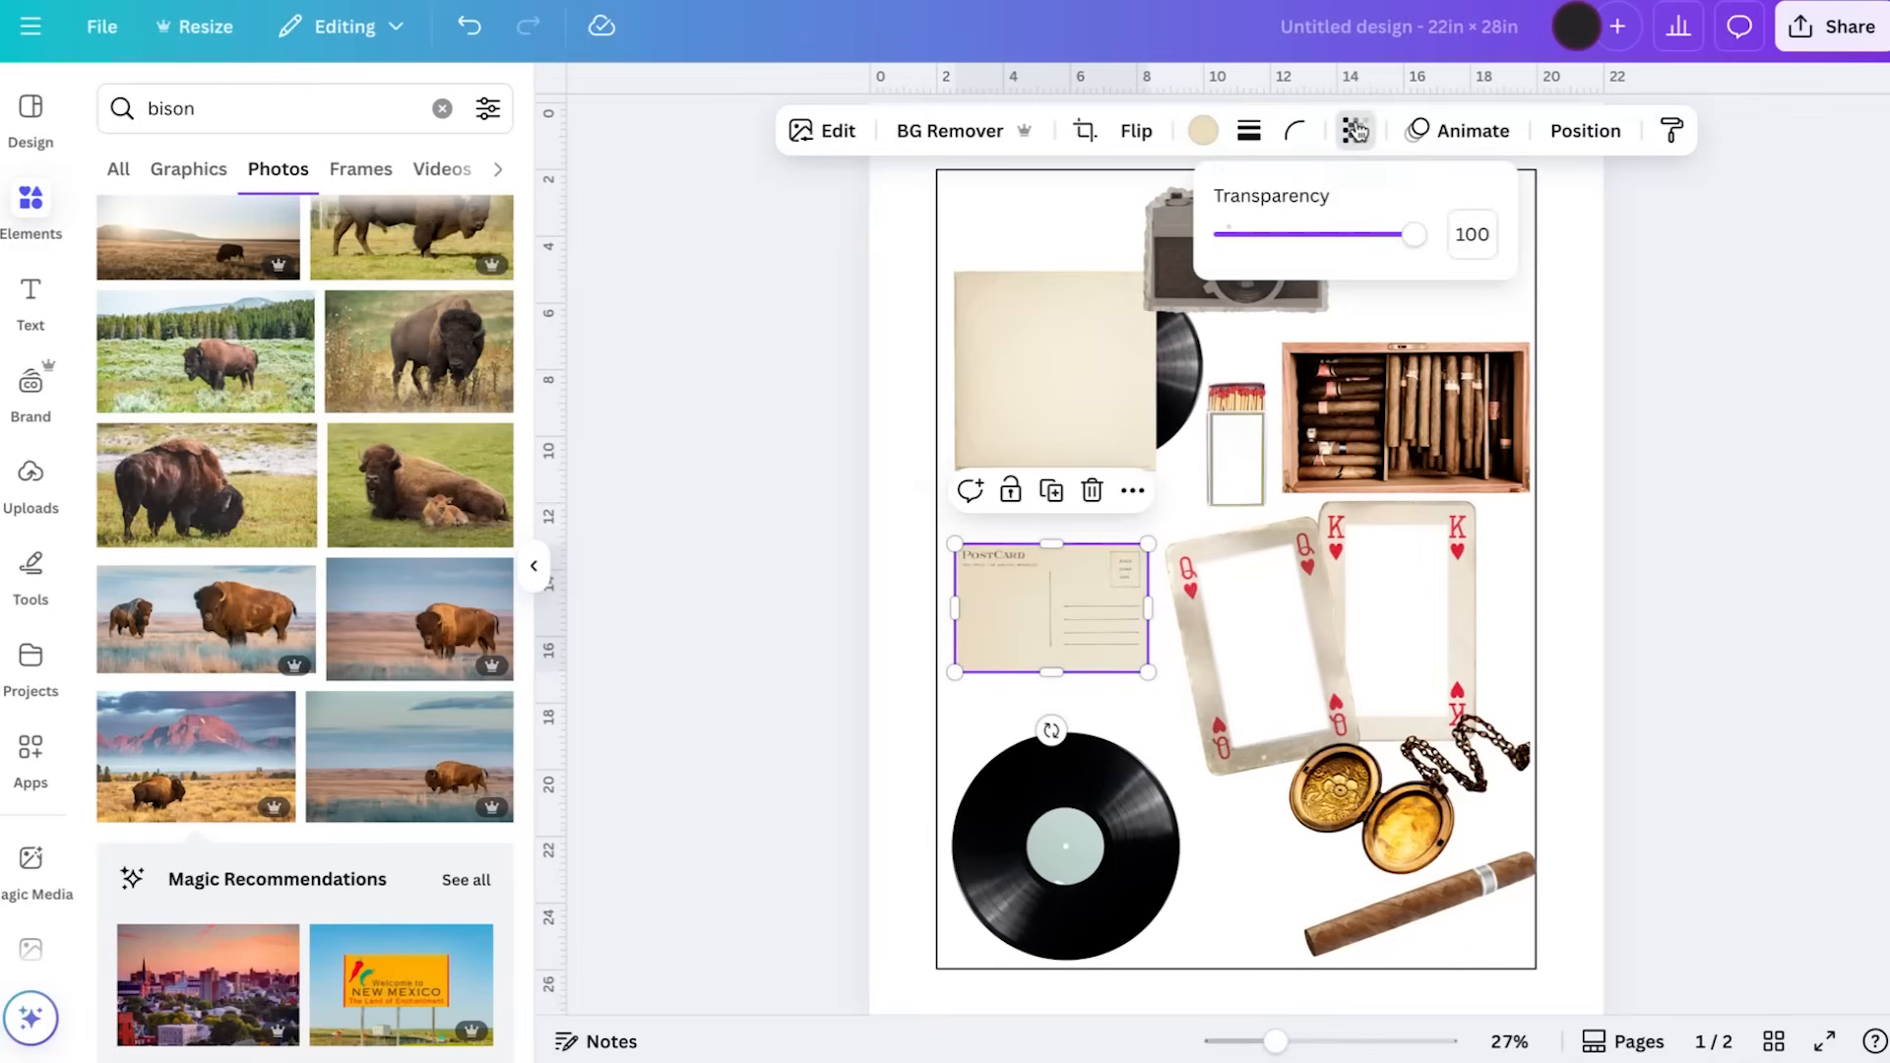
drag(1414, 235, 1368, 246)
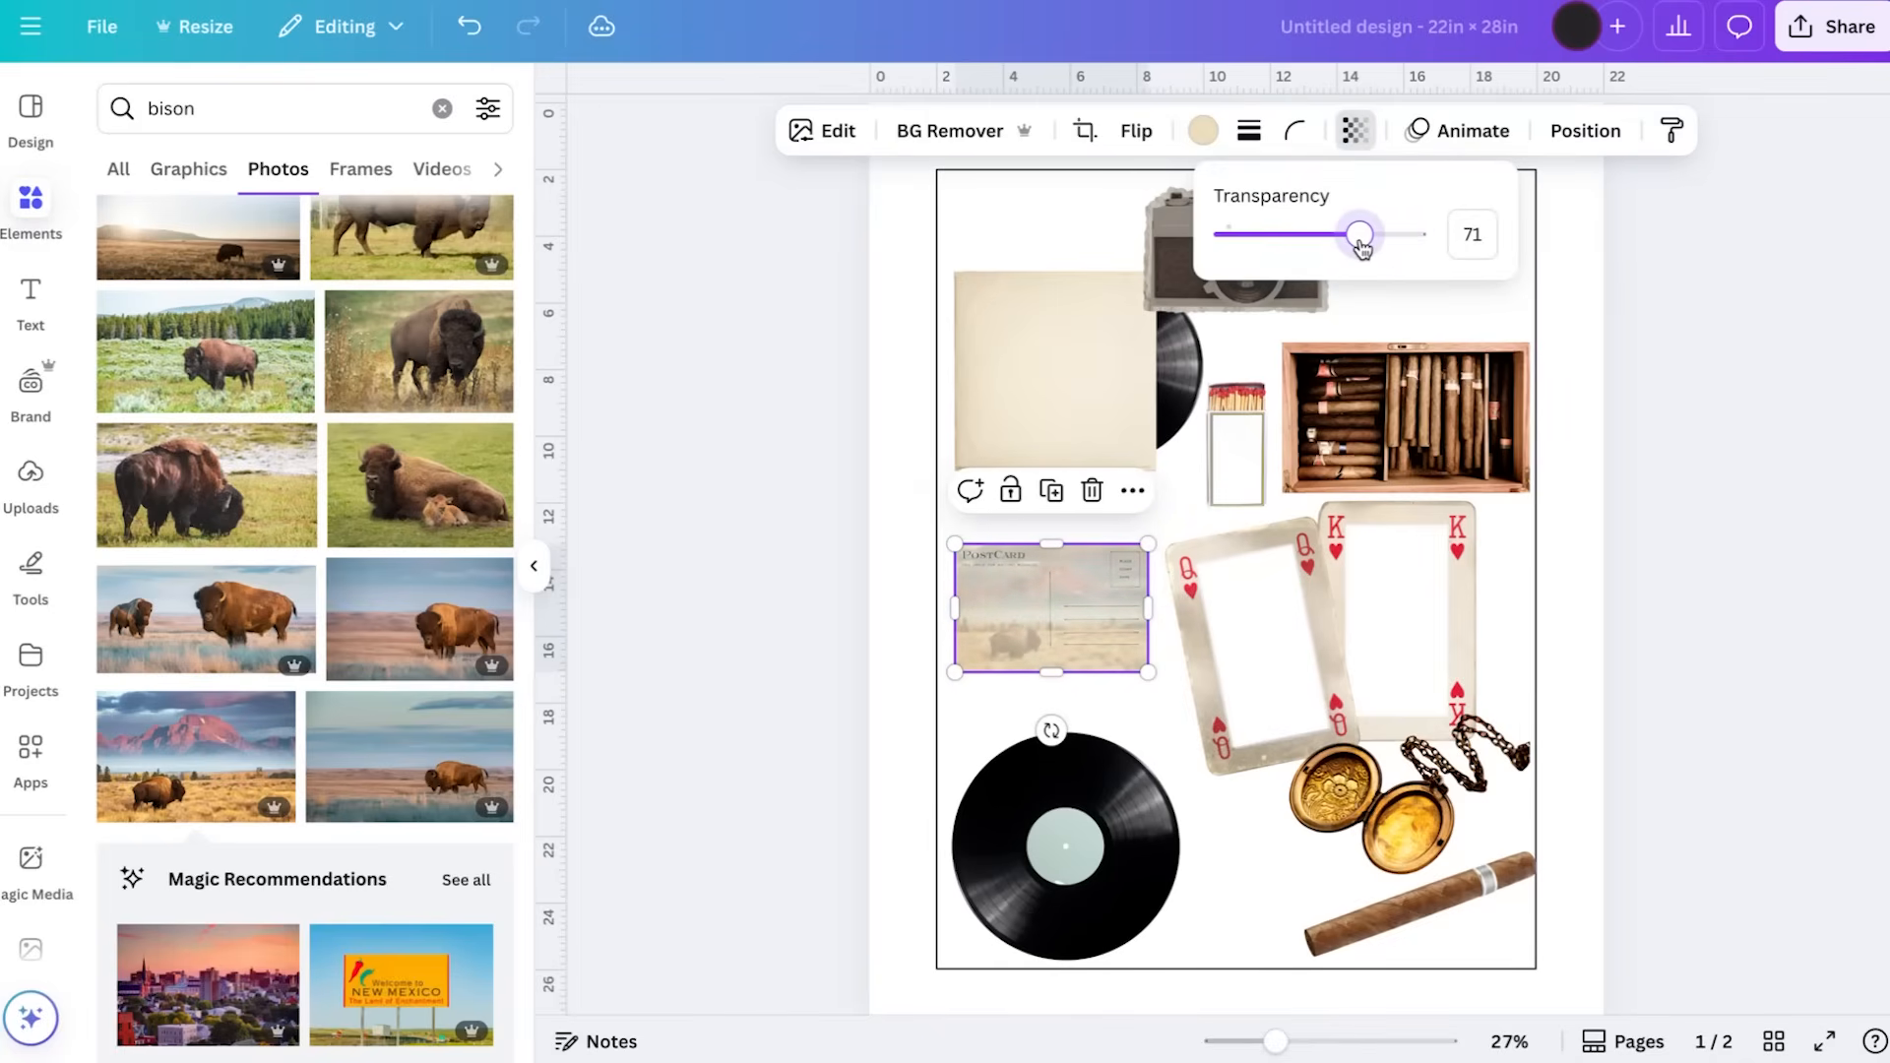
click(1623, 536)
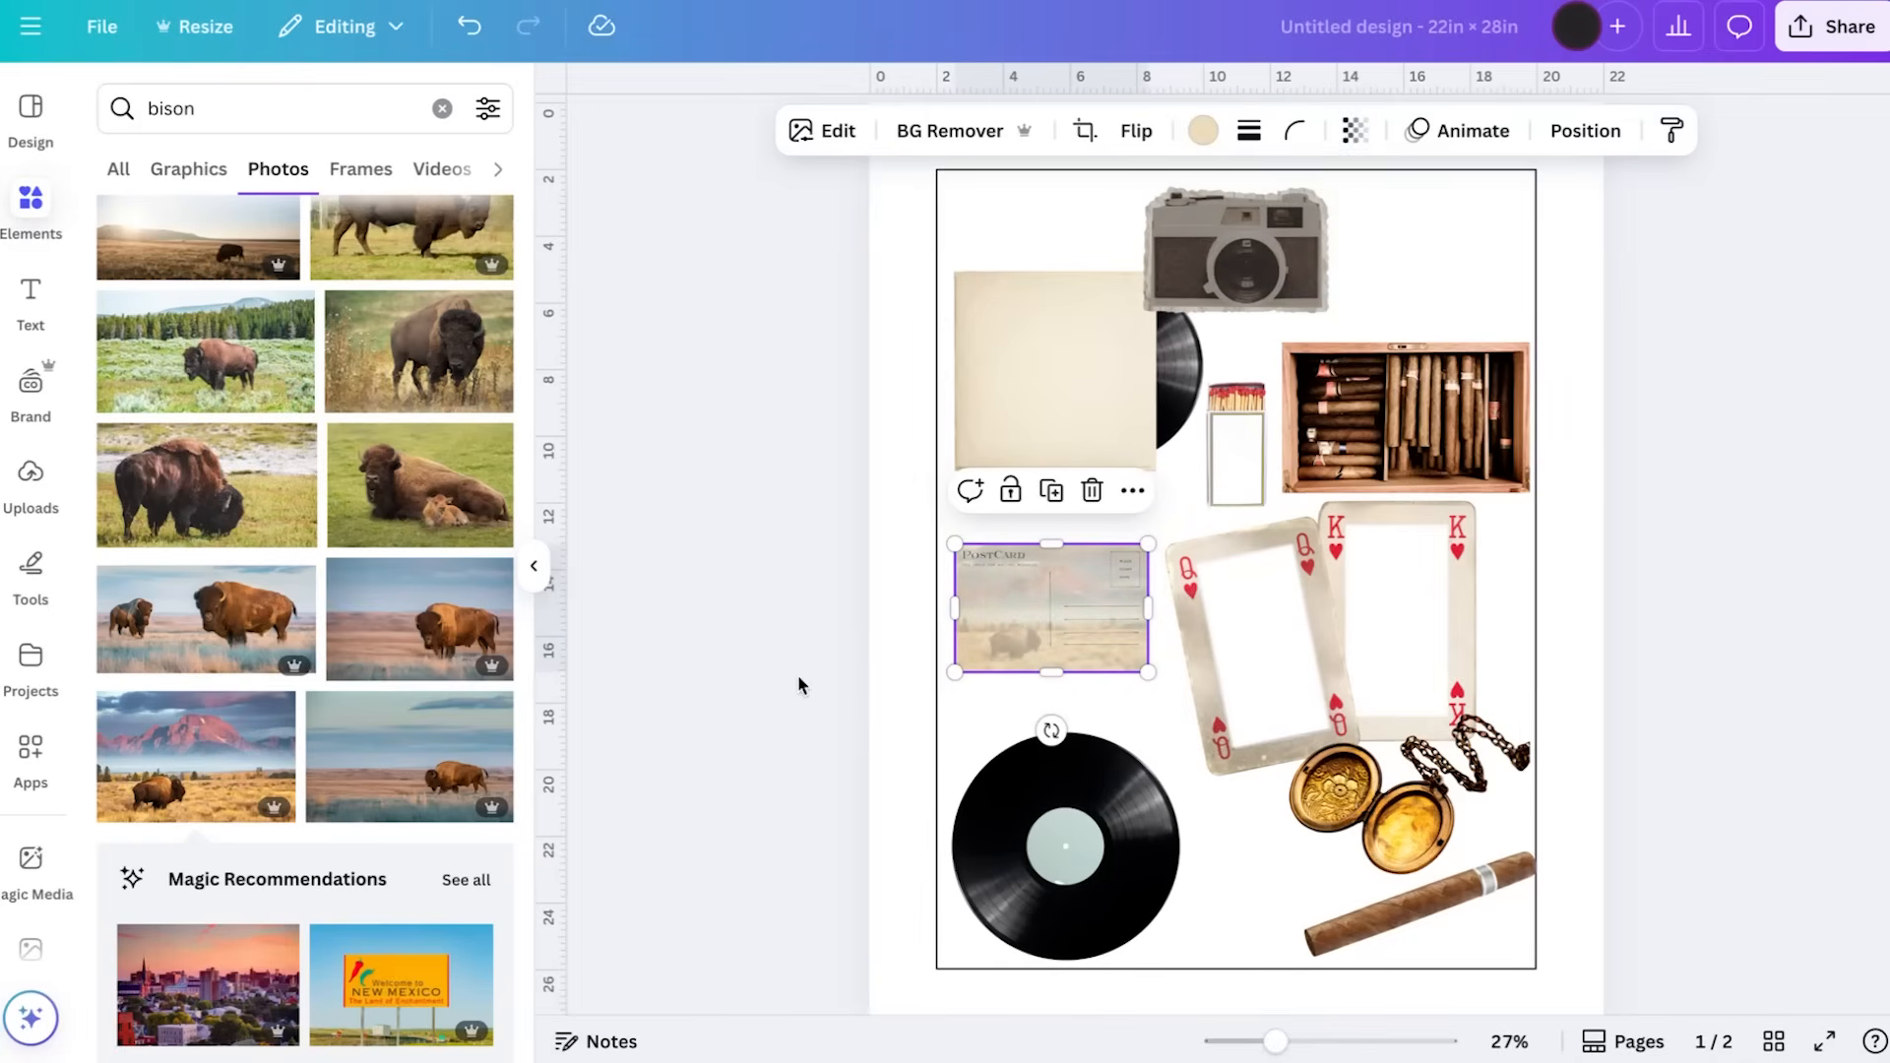
click(732, 672)
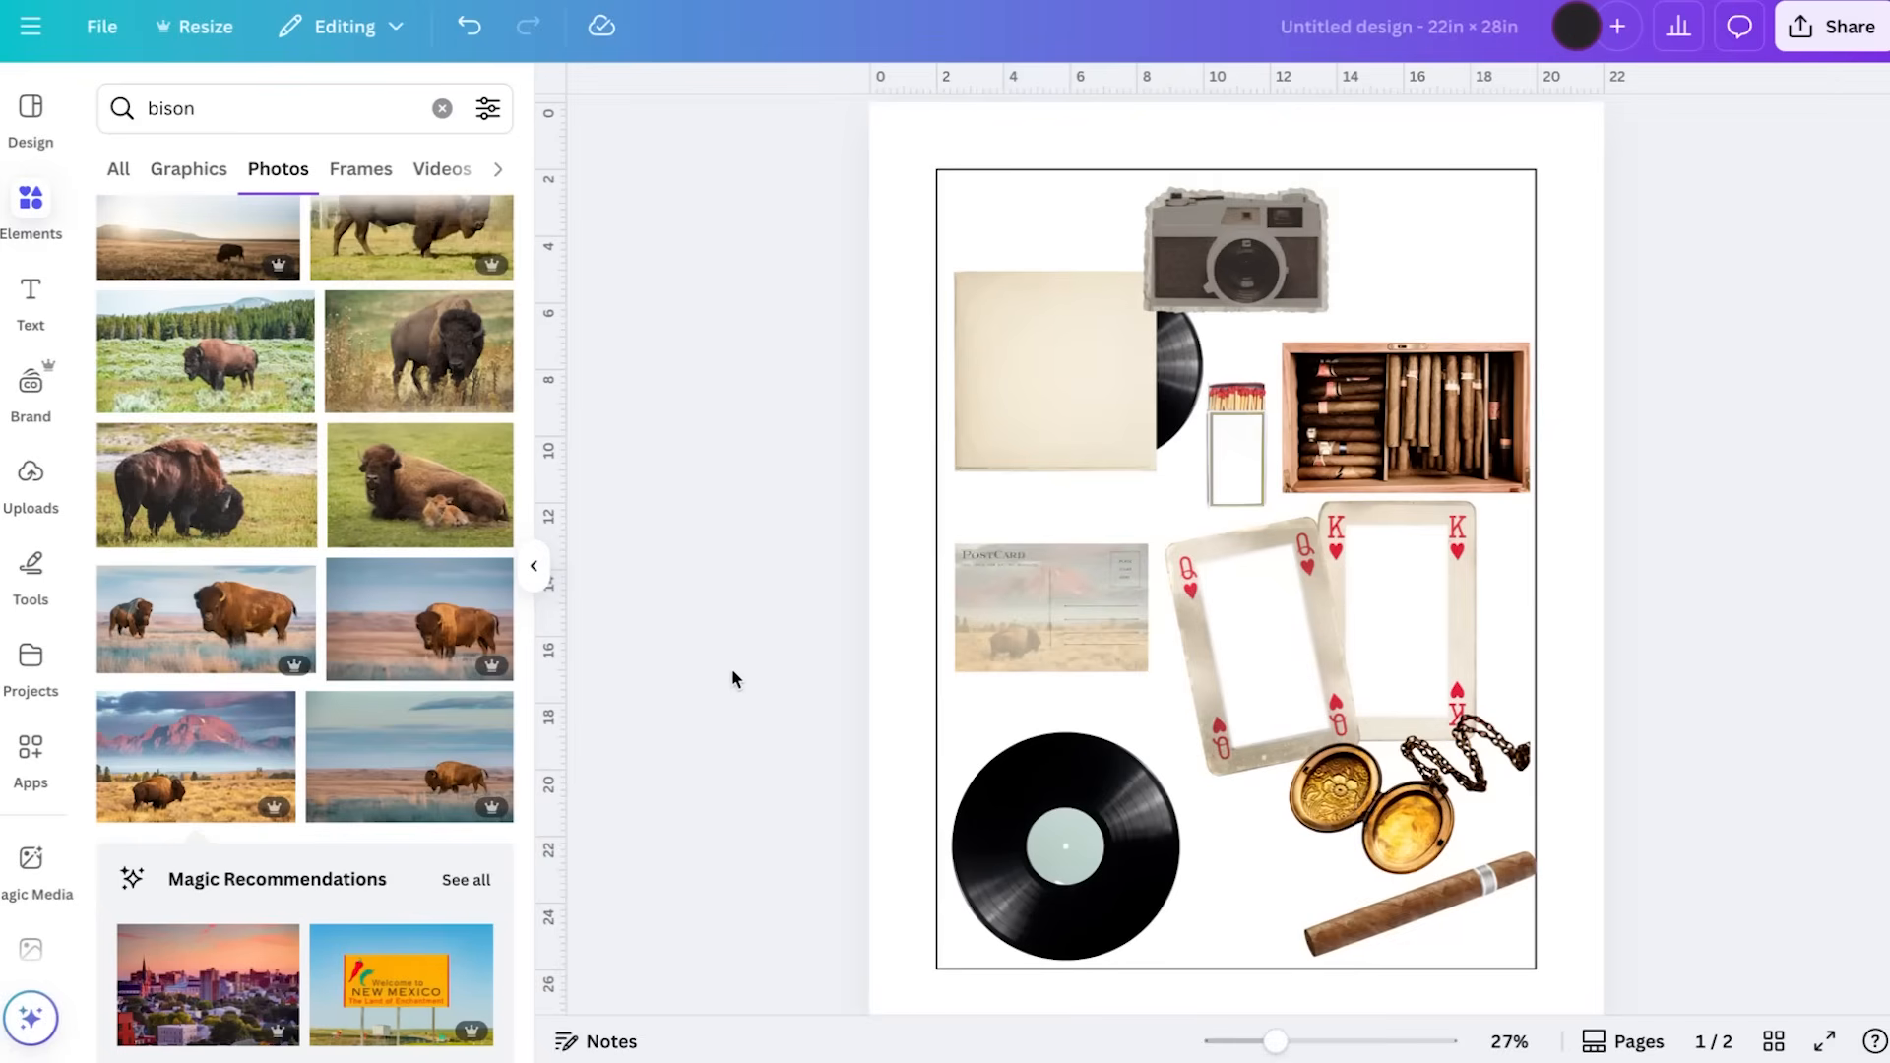
Group the transparent postcard with the bison photo beneath it, undoing the accidental move of the outline guide
drag(975, 512, 969, 551)
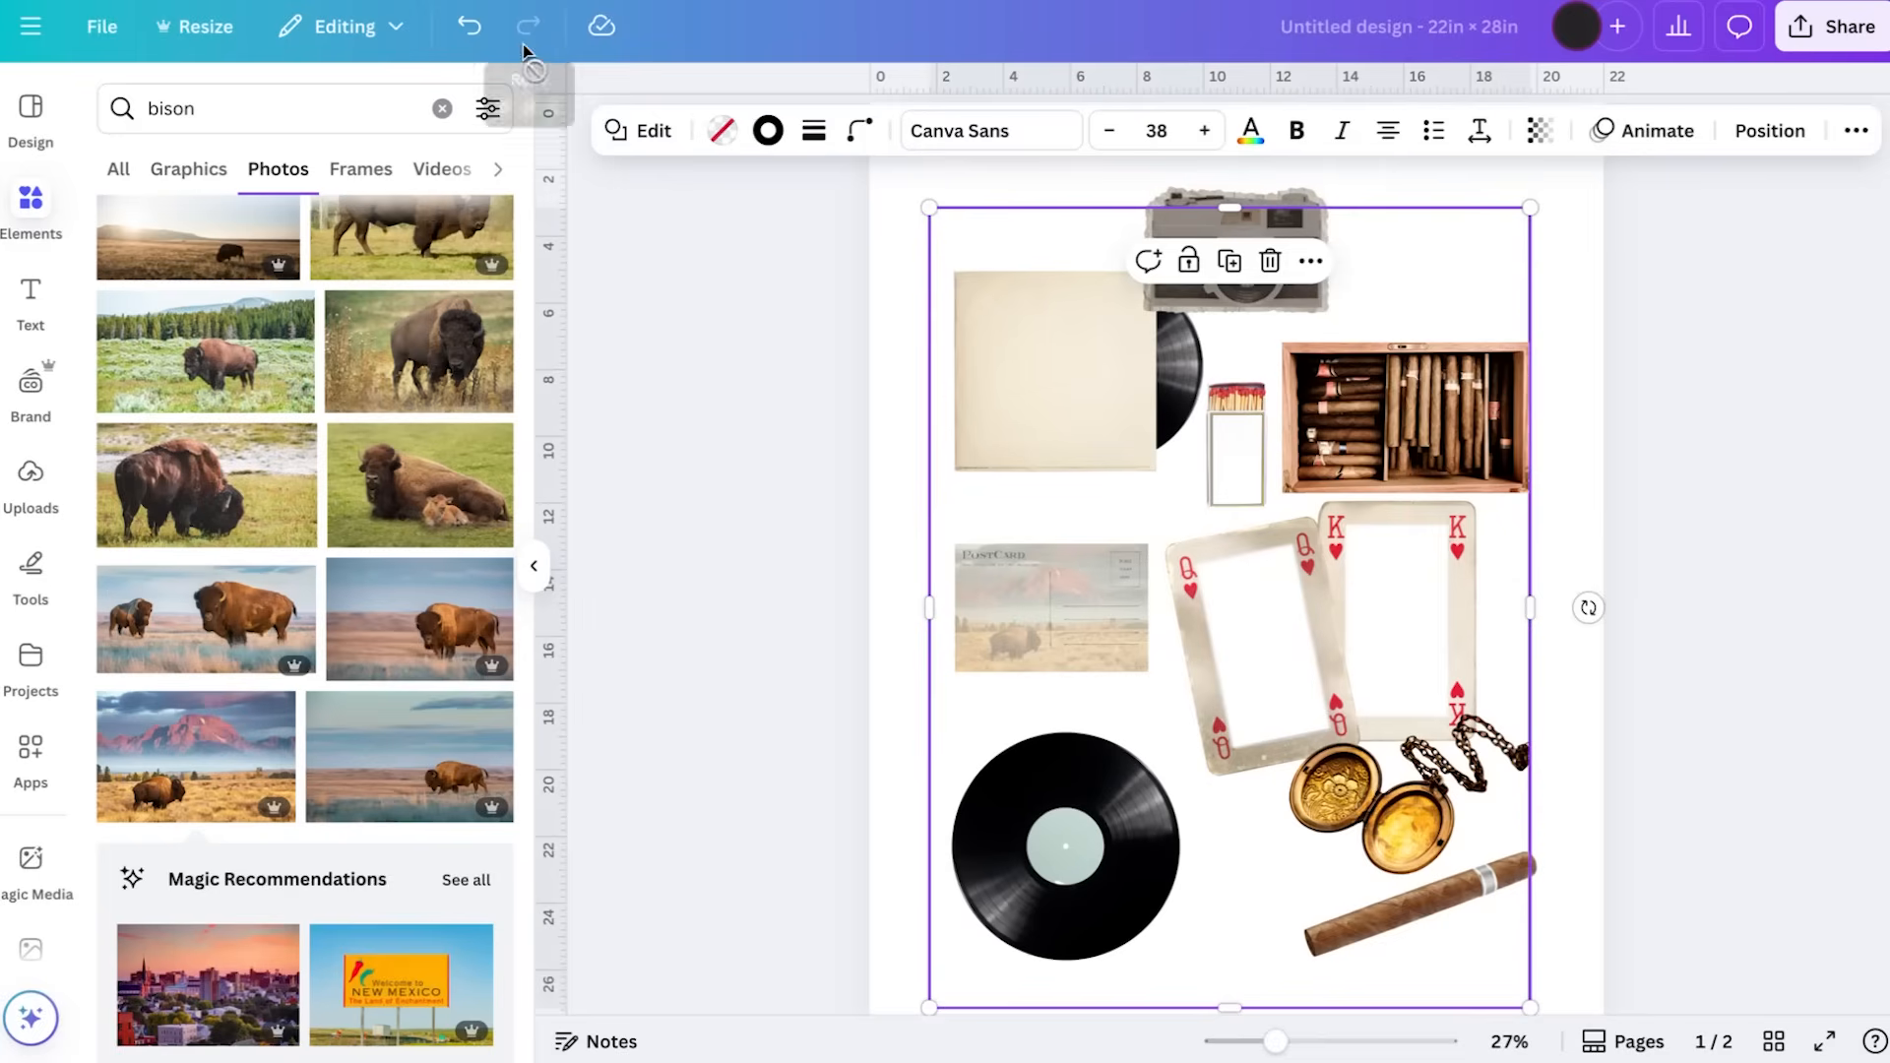
click(482, 37)
click(1042, 593)
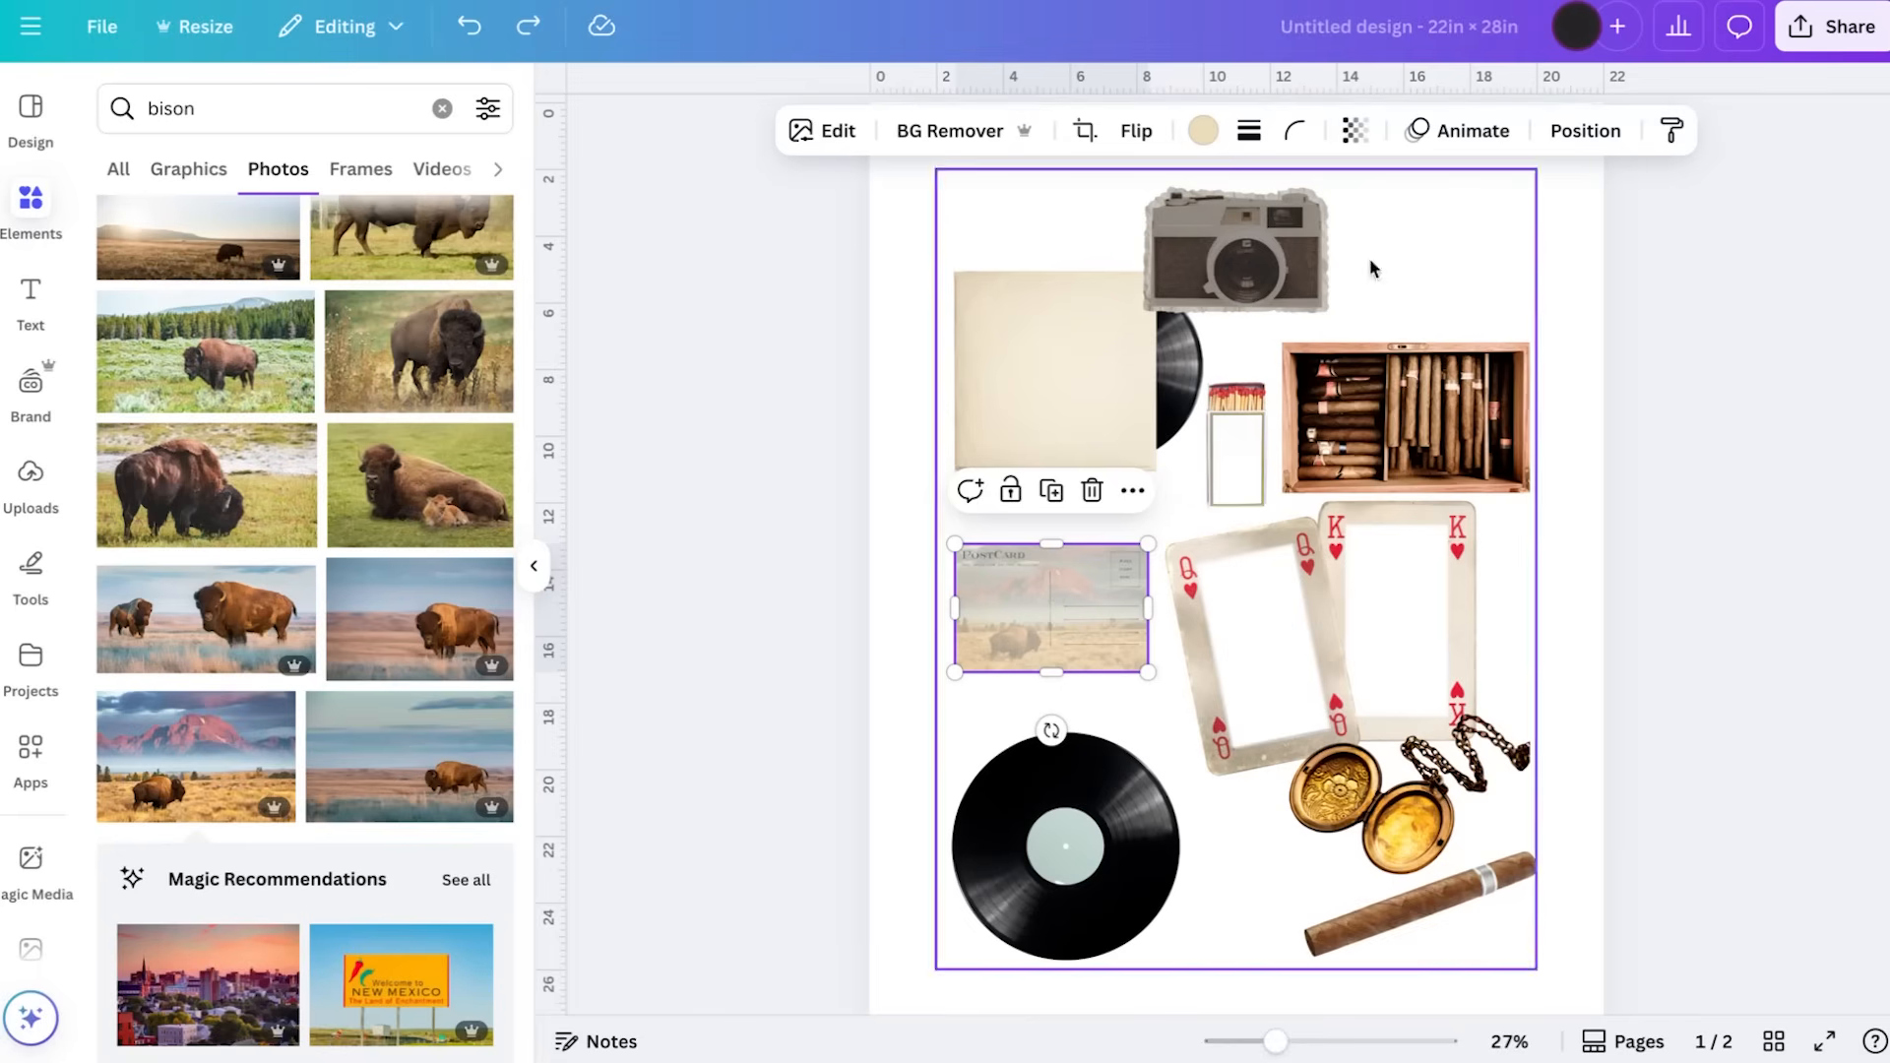
click(1584, 131)
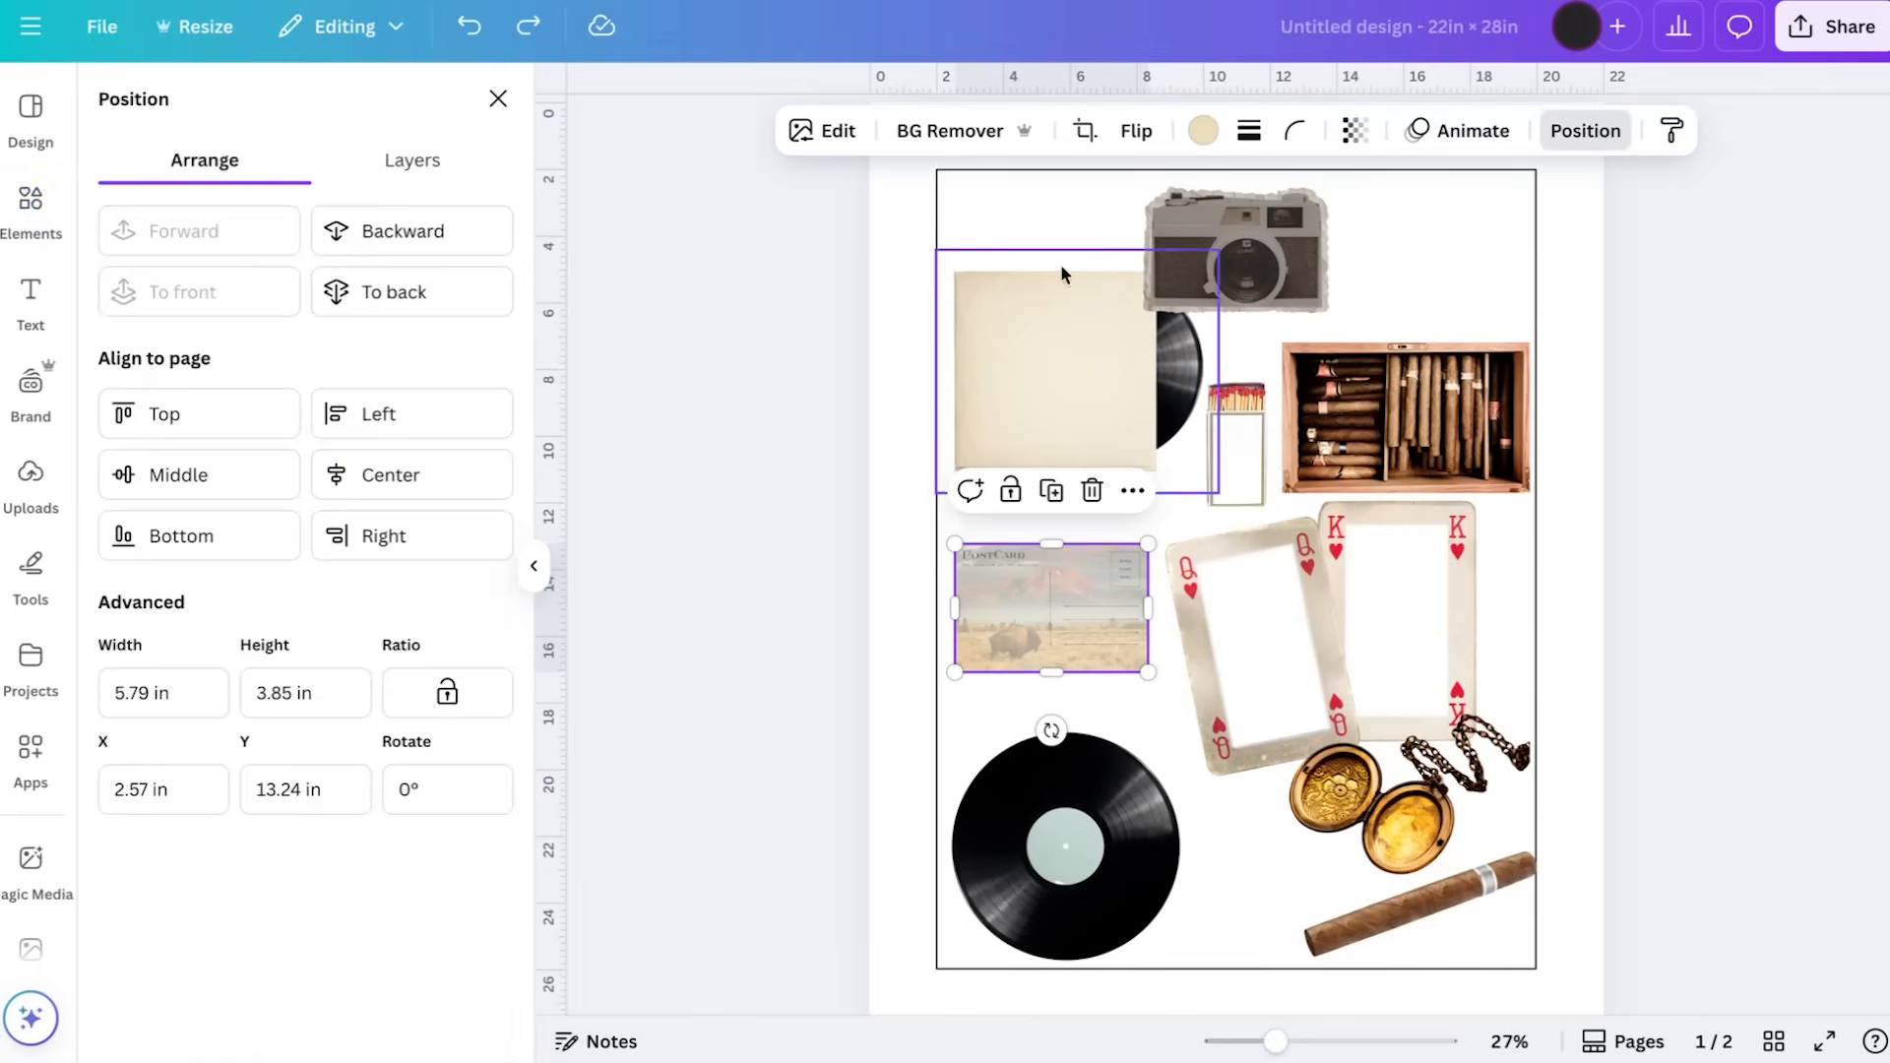
click(410, 166)
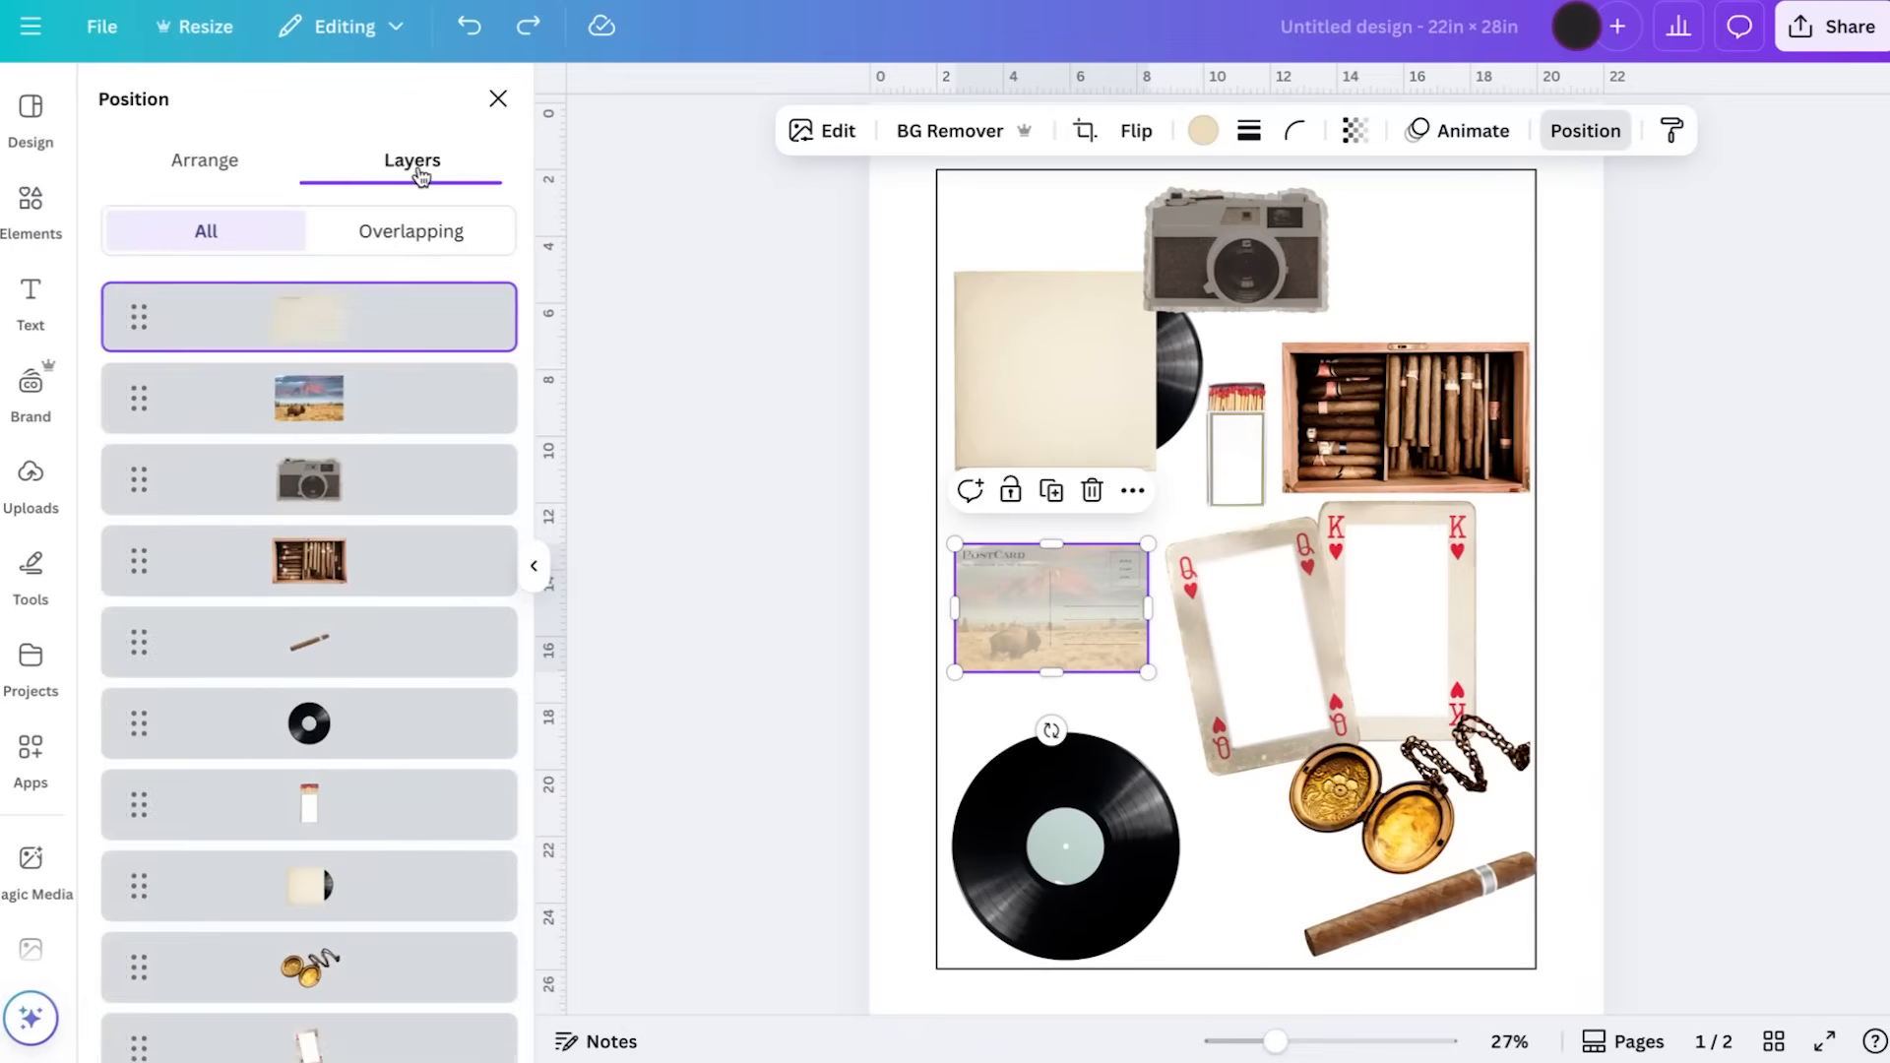
shift+click(347, 396)
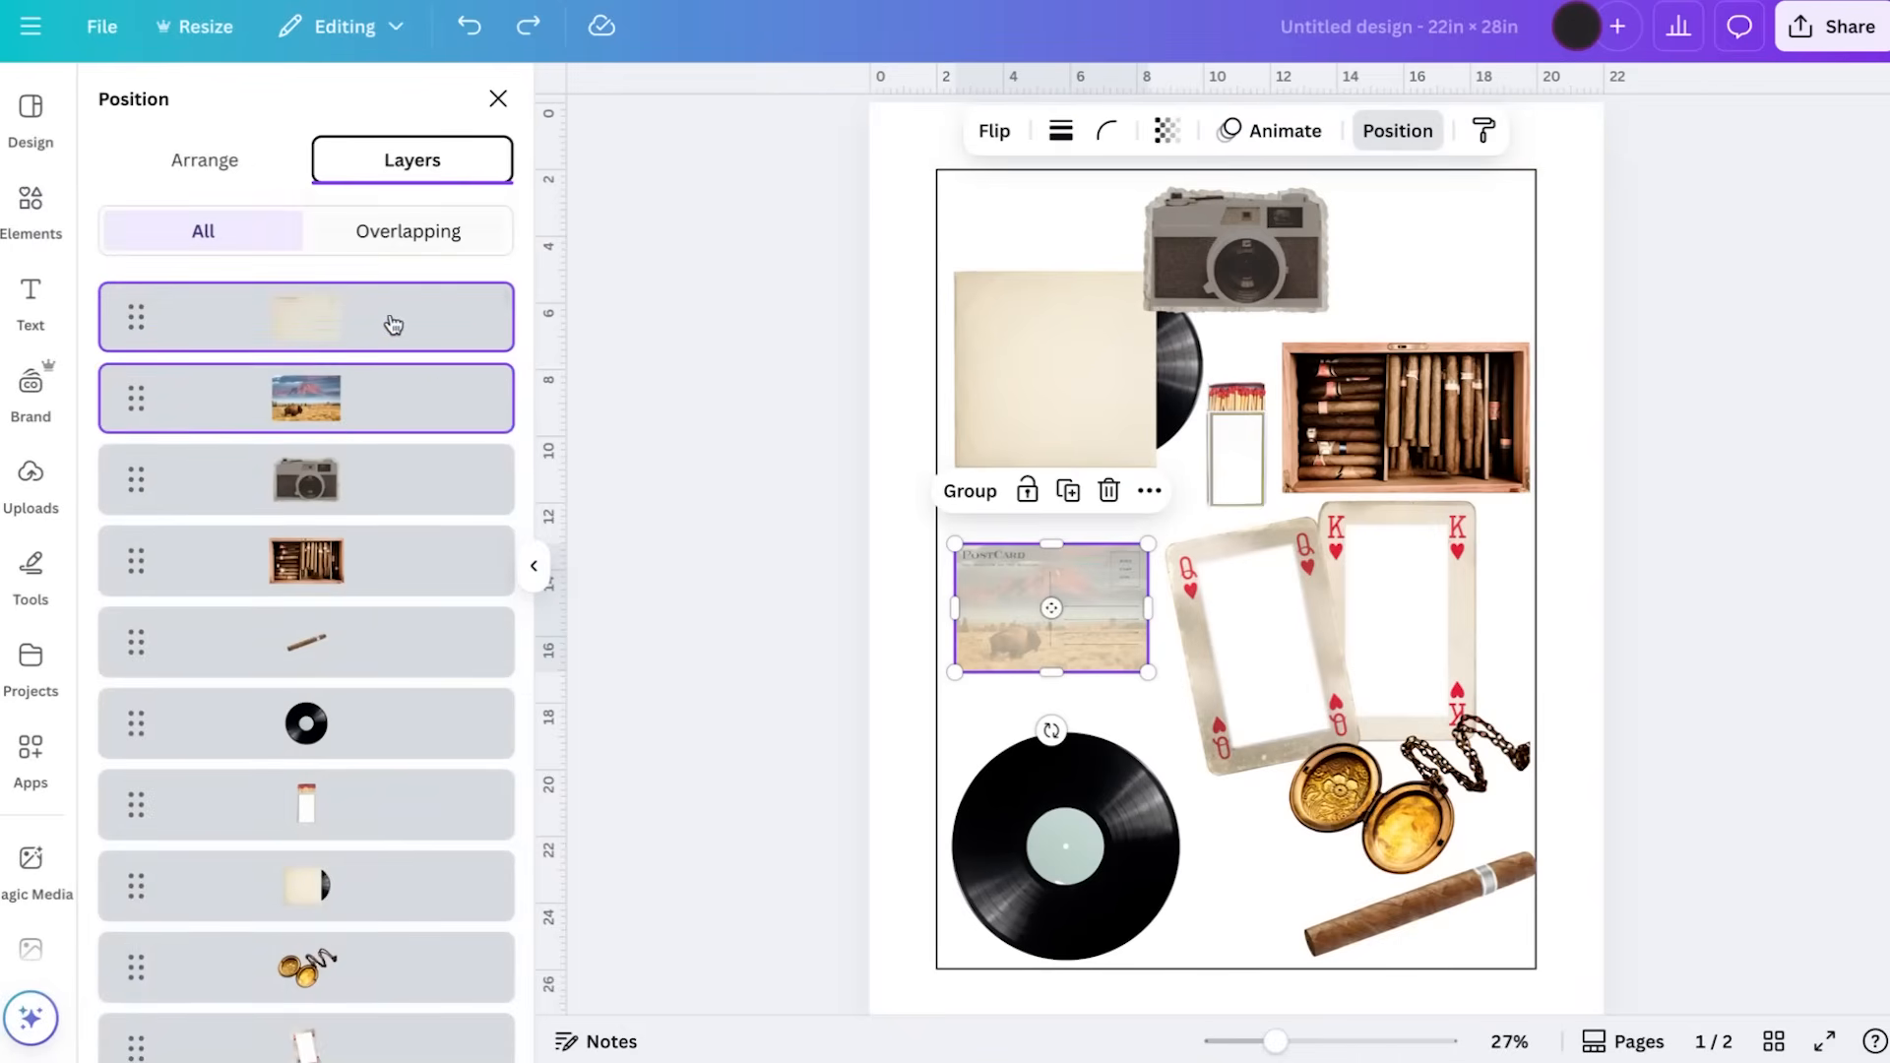
click(970, 491)
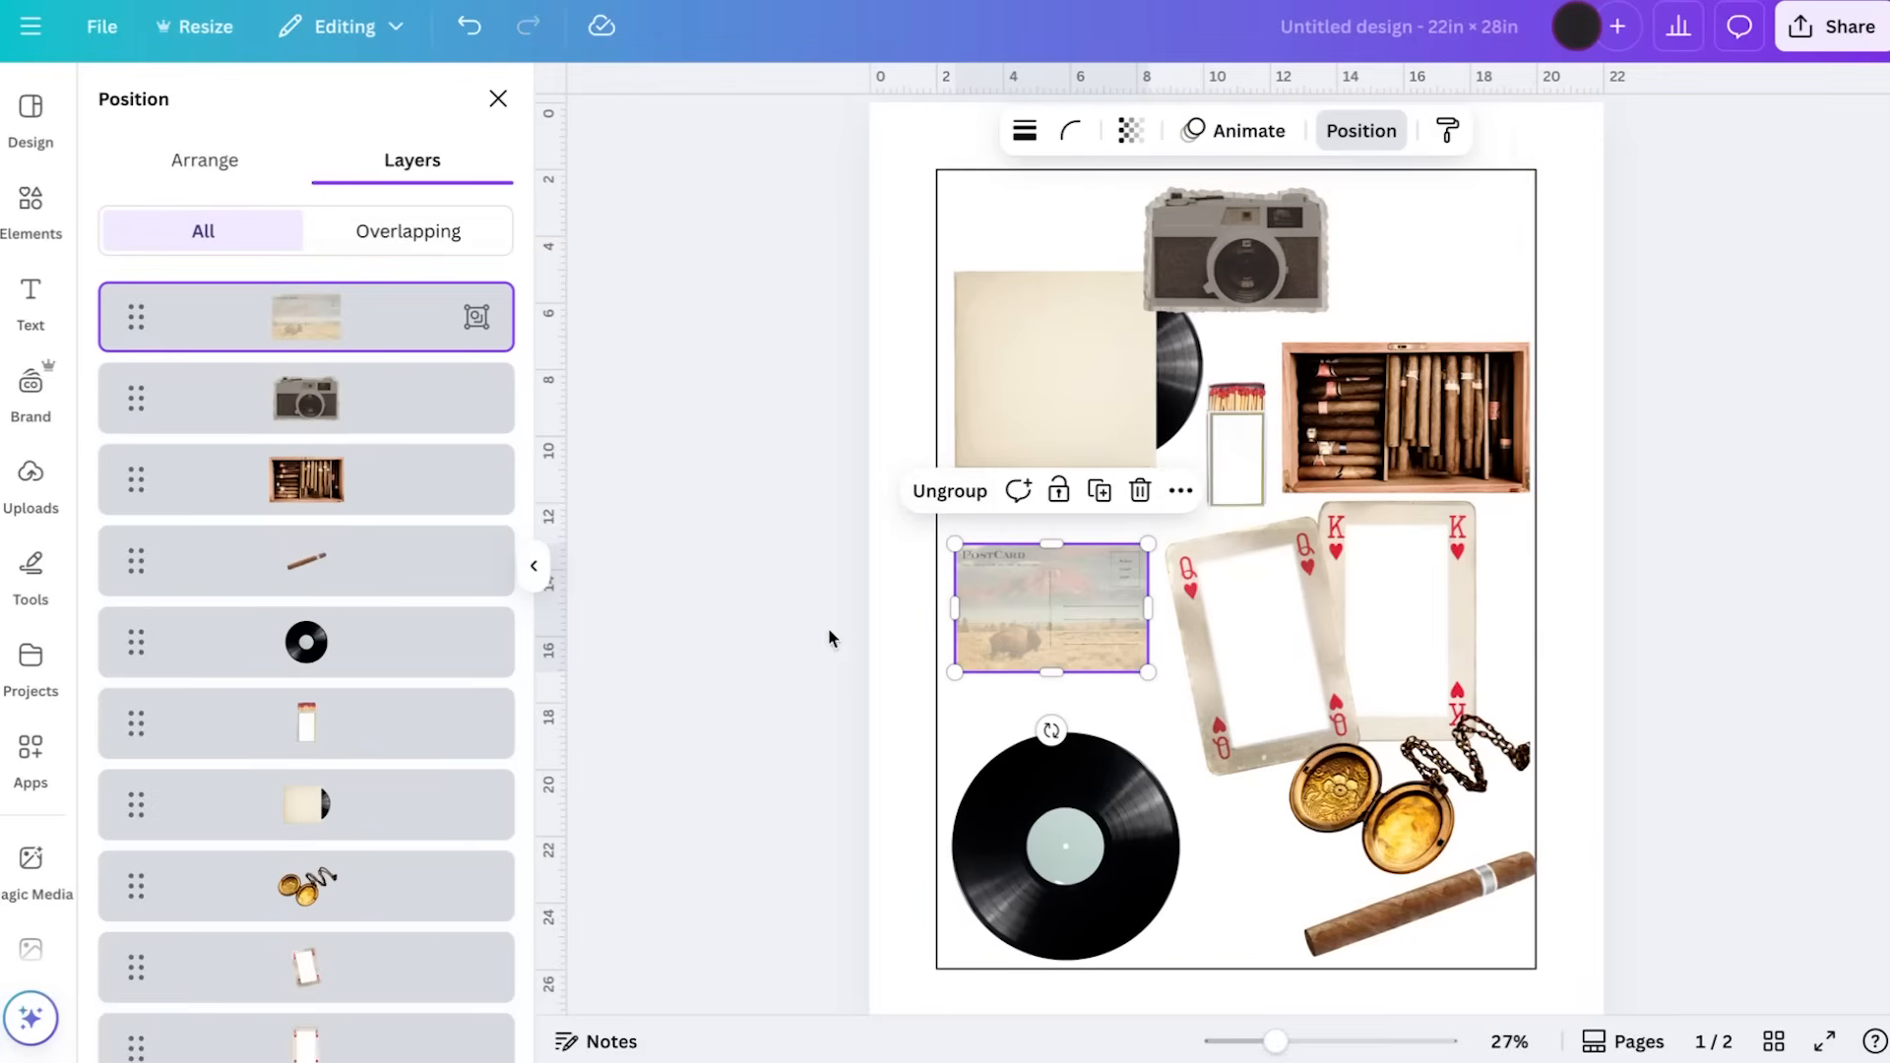
Enlarge the grouped bison postcard slightly and place it just above the lower vinyl record, near the outline's left edge
drag(1040, 638, 1057, 604)
mouse_move(1147, 673)
mouse_down()
mouse_move(1197, 705)
mouse_move(1161, 681)
mouse_up()
drag(1061, 631, 1055, 647)
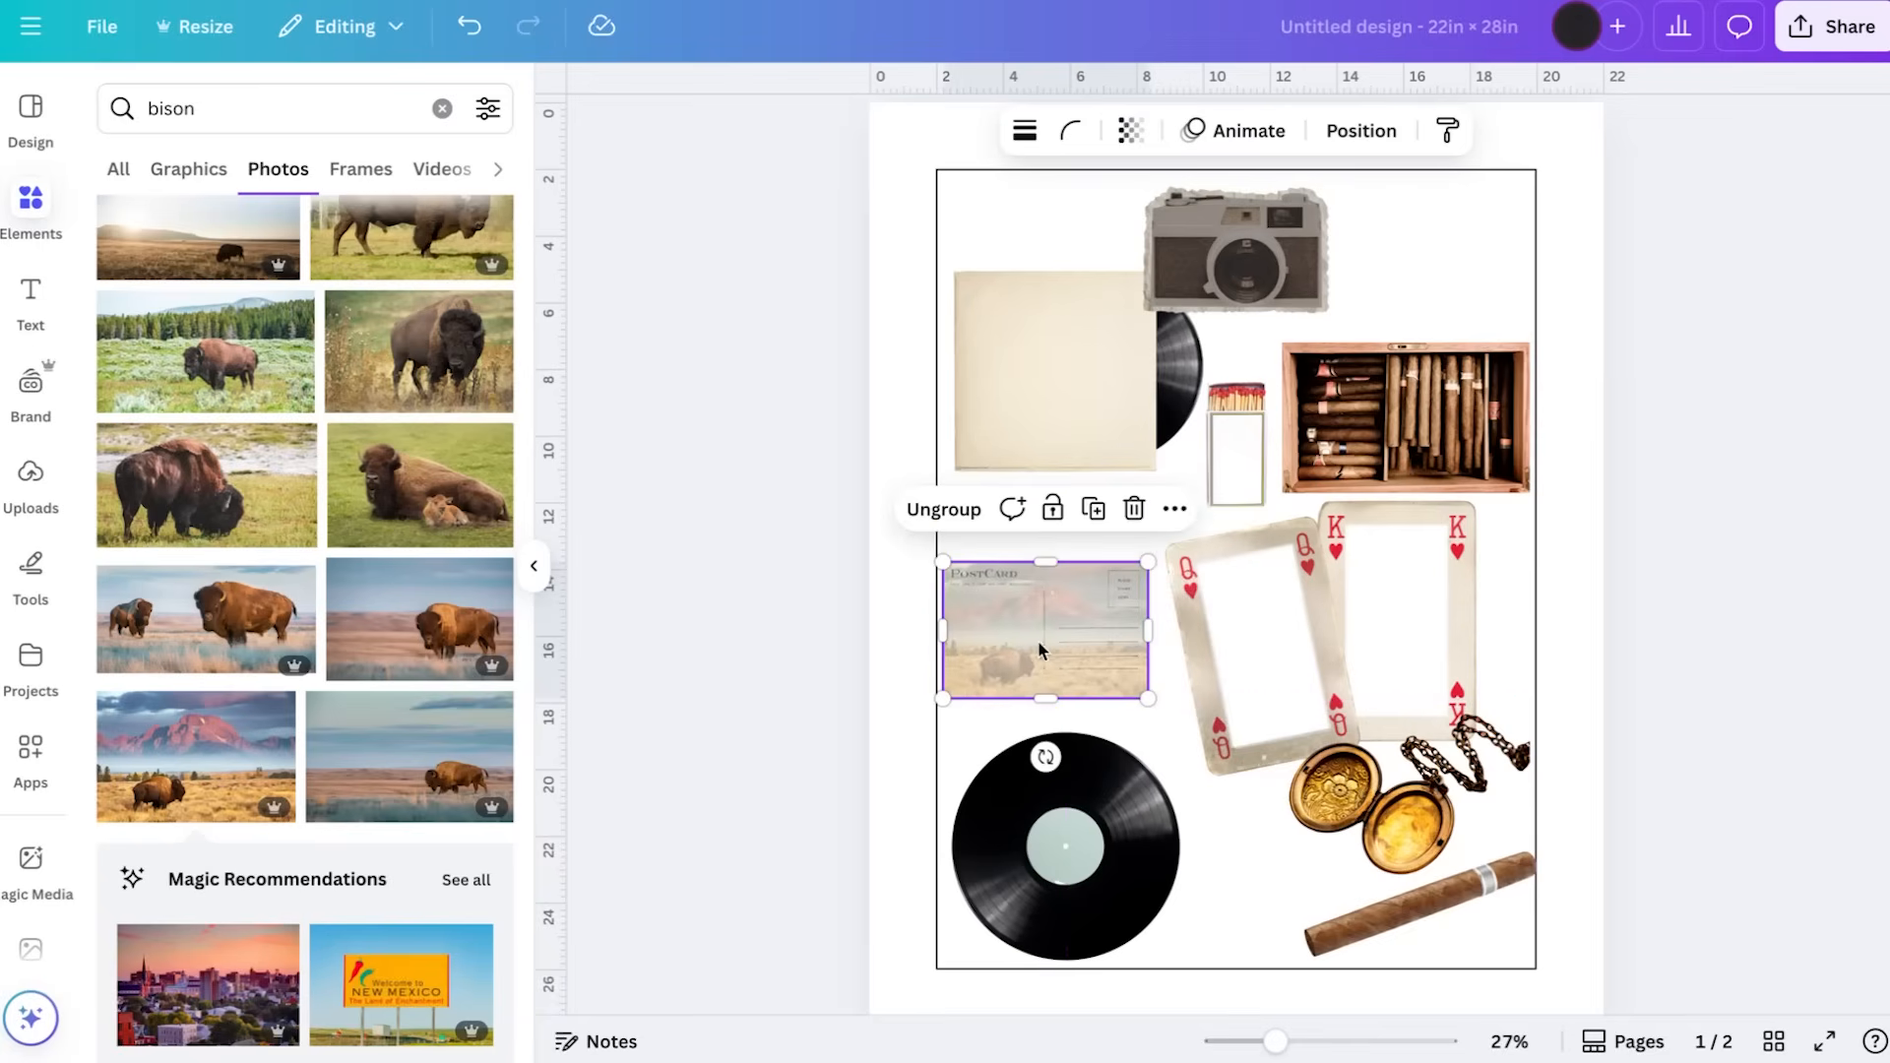
Search elements for "stamp" and add the 20c Saguaro cactus stamp from the photo results
click(442, 109)
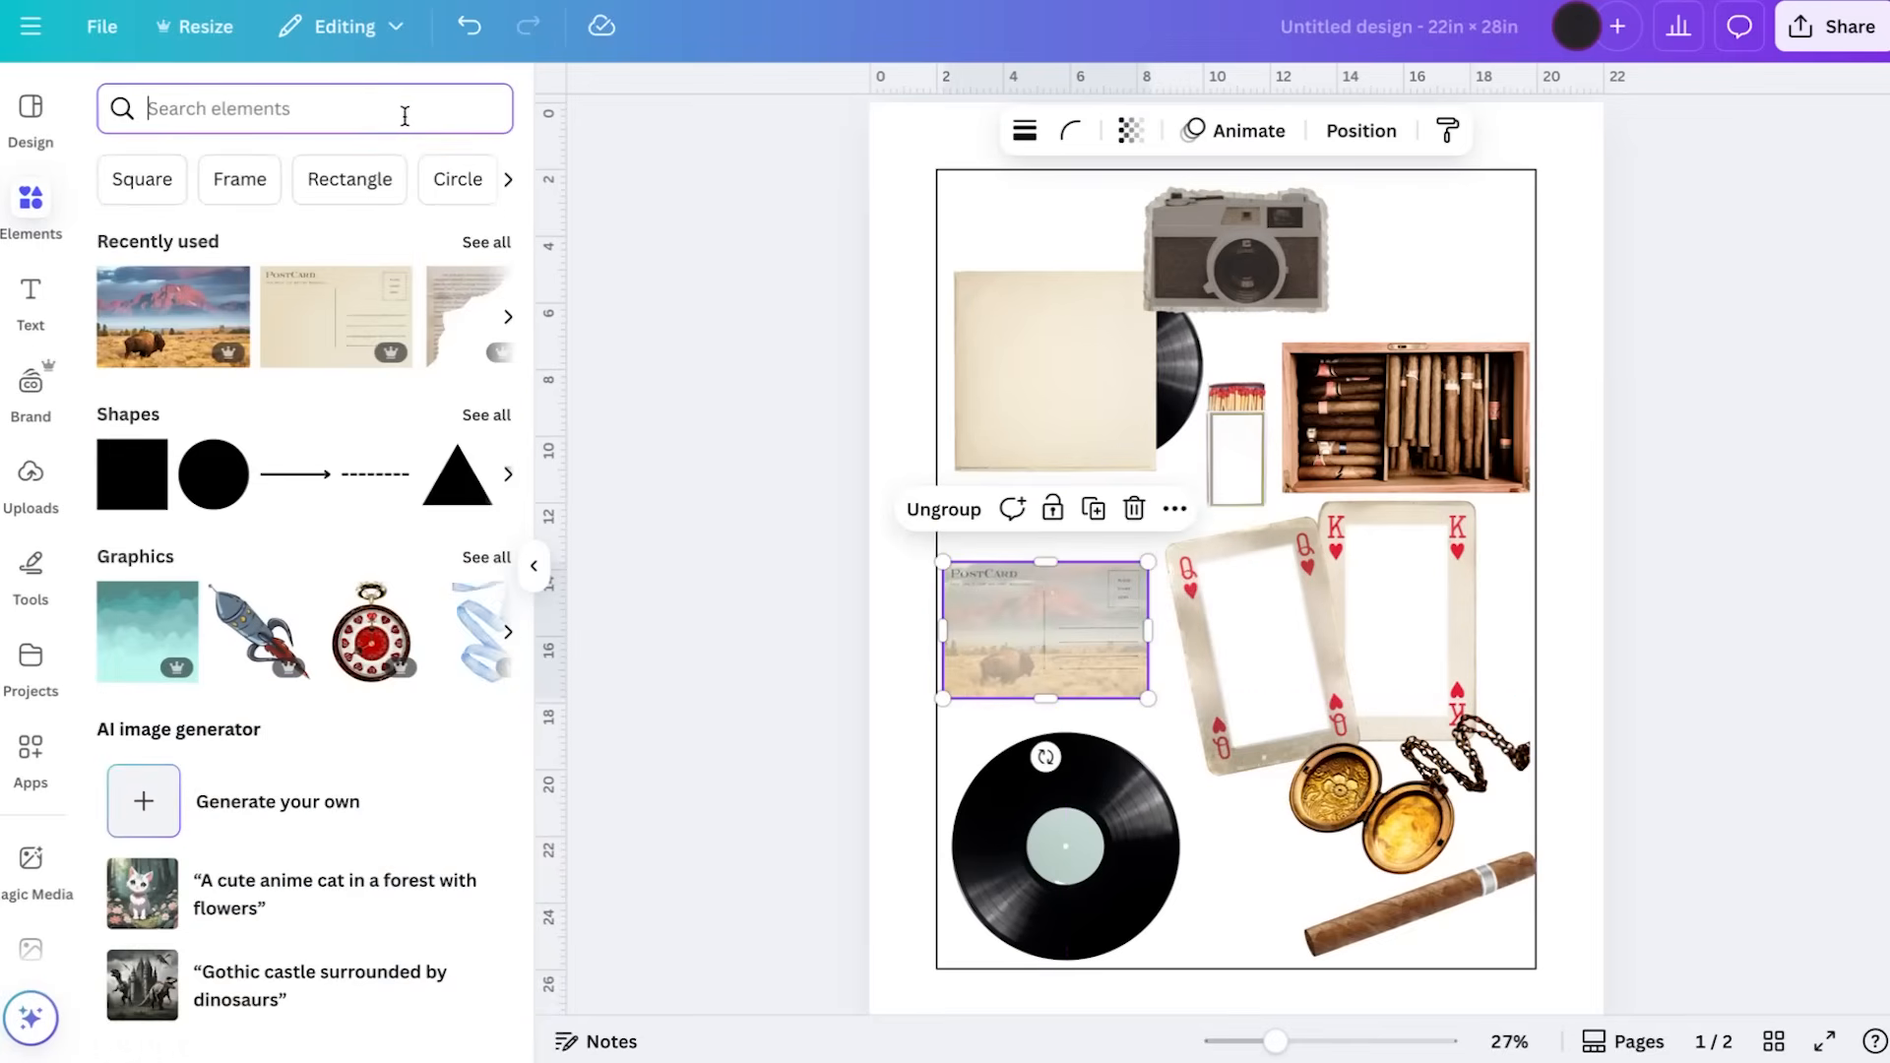
text(stamp)
key(Return)
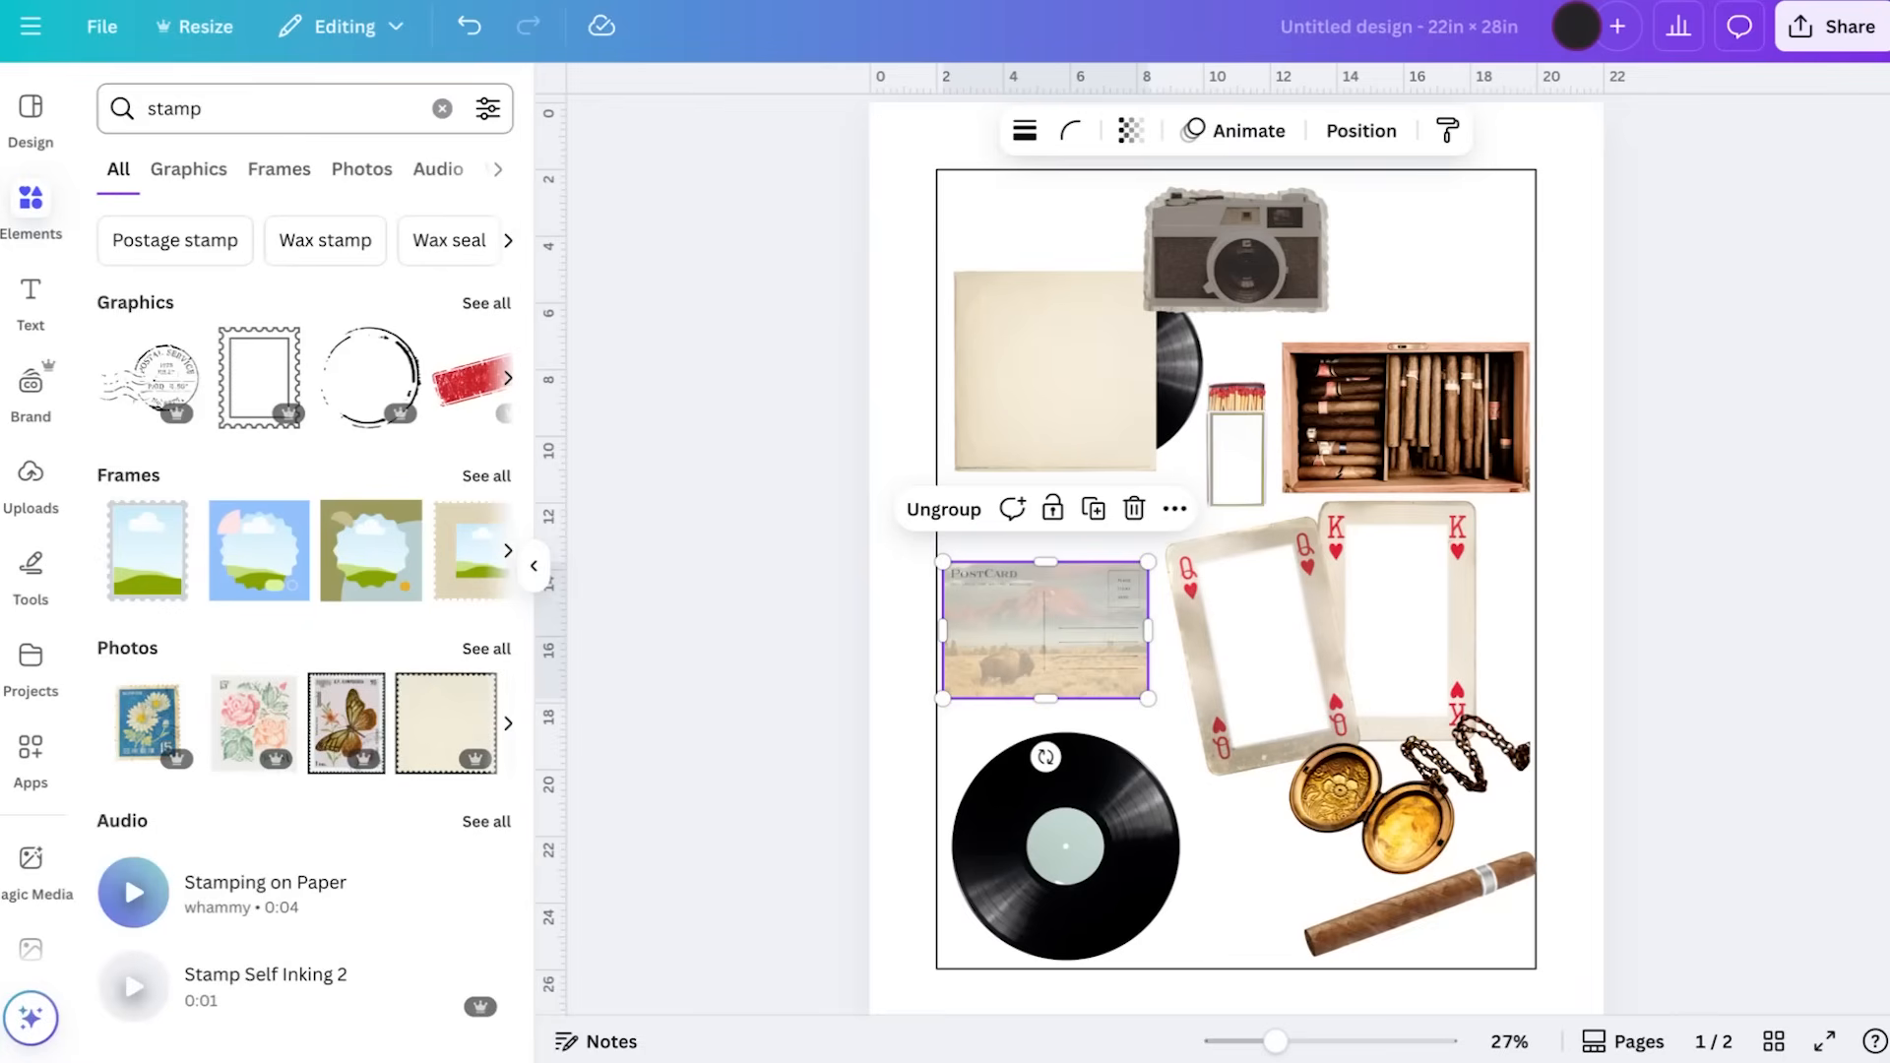
click(489, 648)
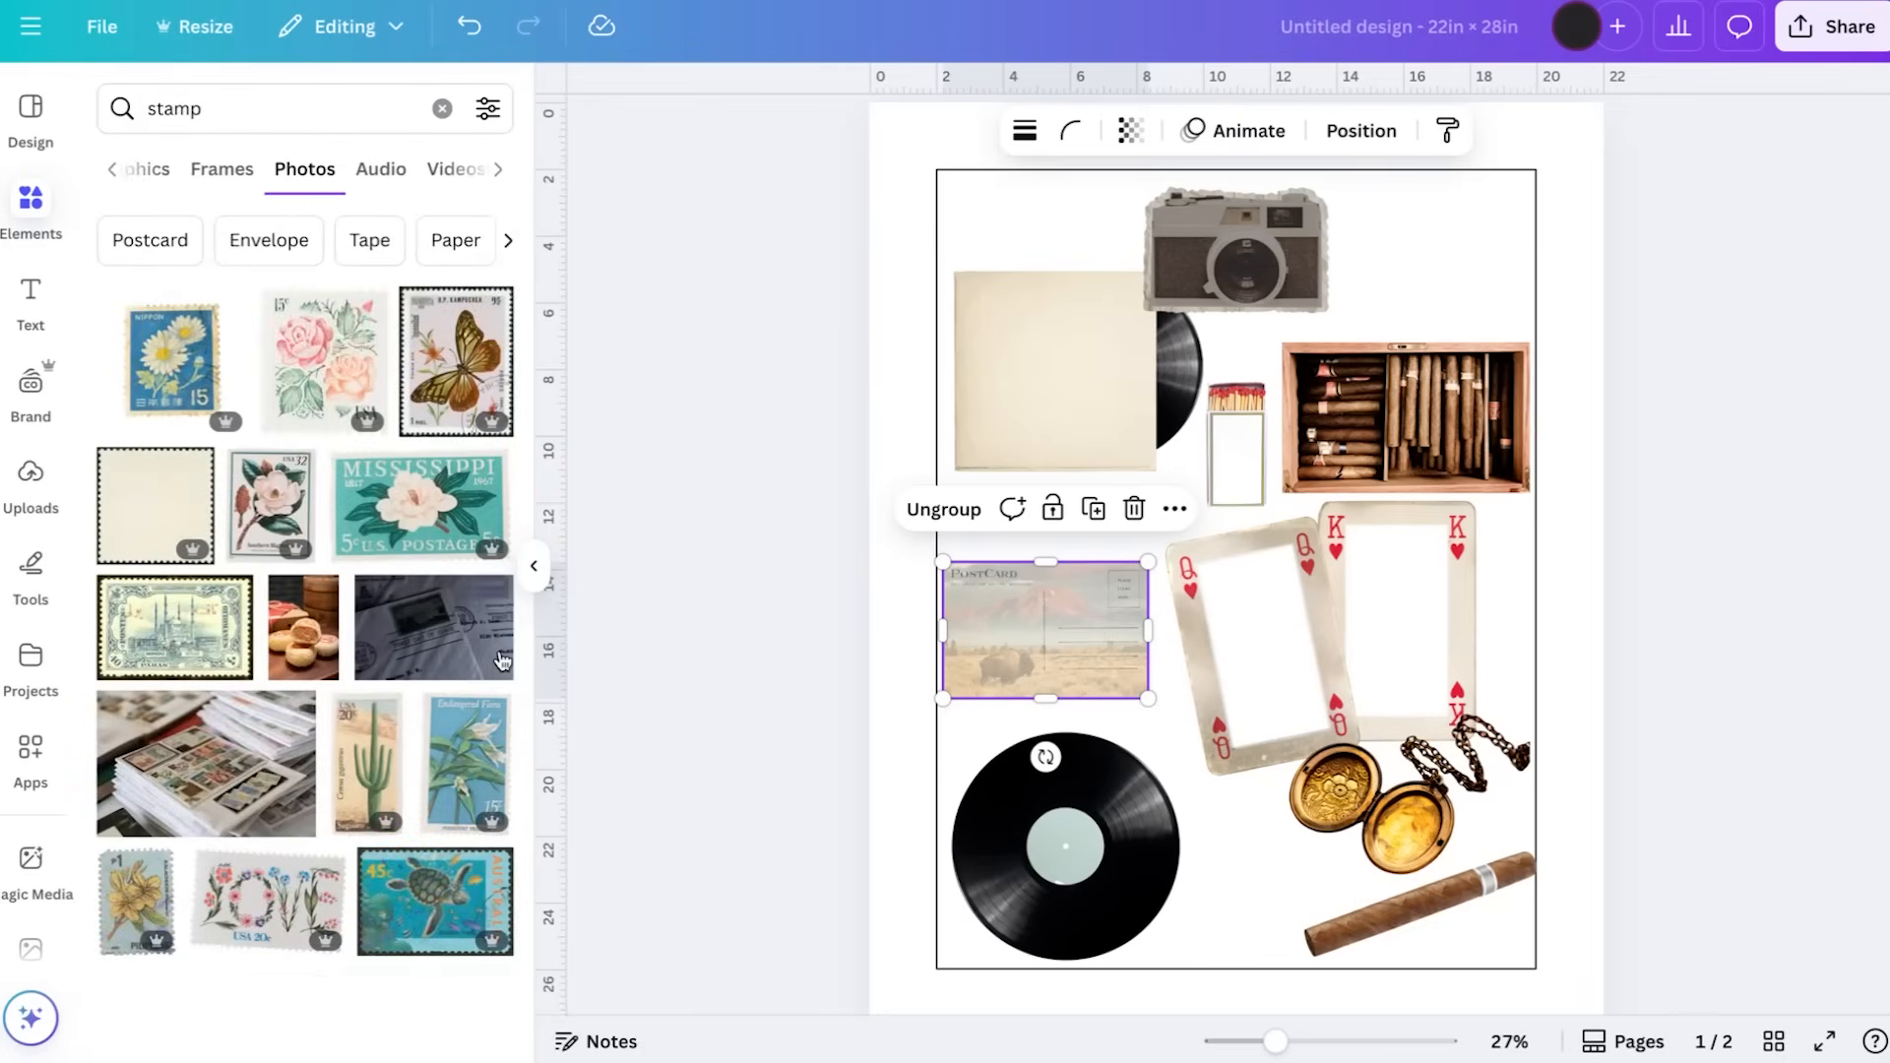
click(368, 760)
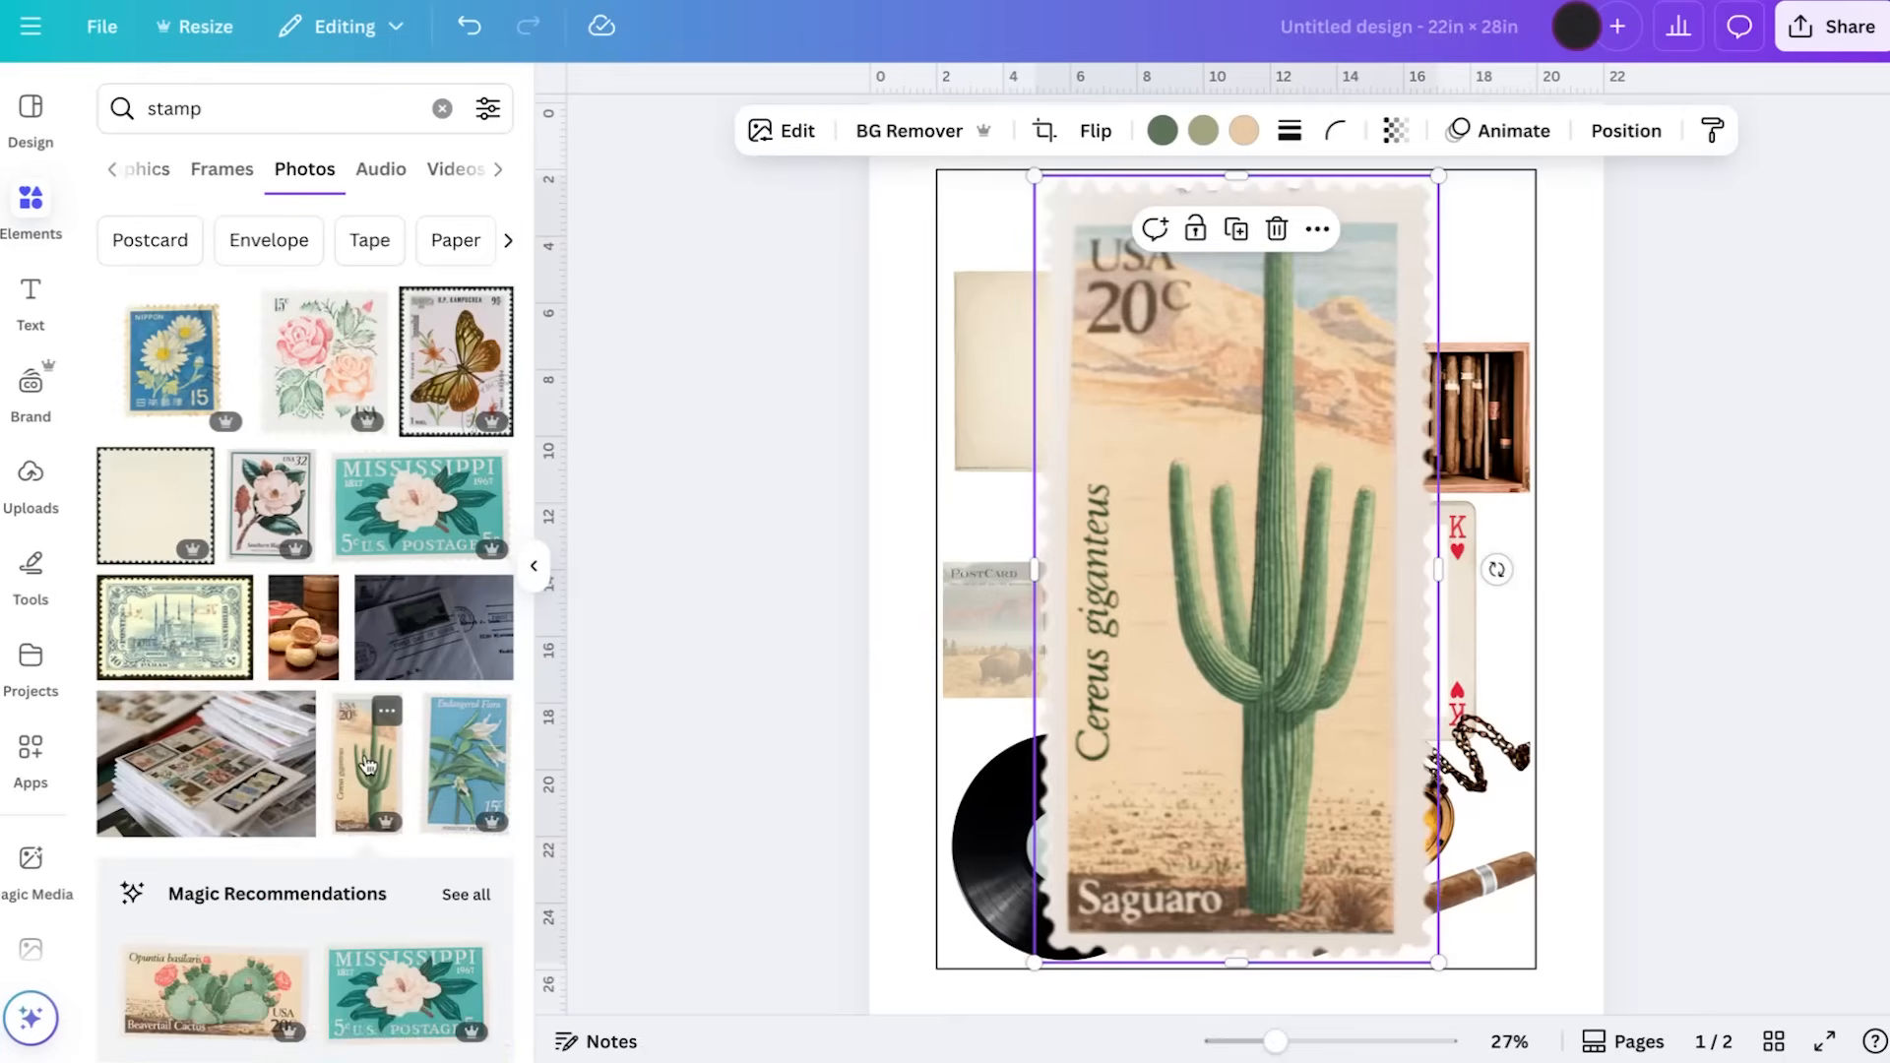
Shrink the cactus stamp to the postcard's stamp box, place it at the upper right corner and tilt it clockwise
scroll(1289, 467, up, 2)
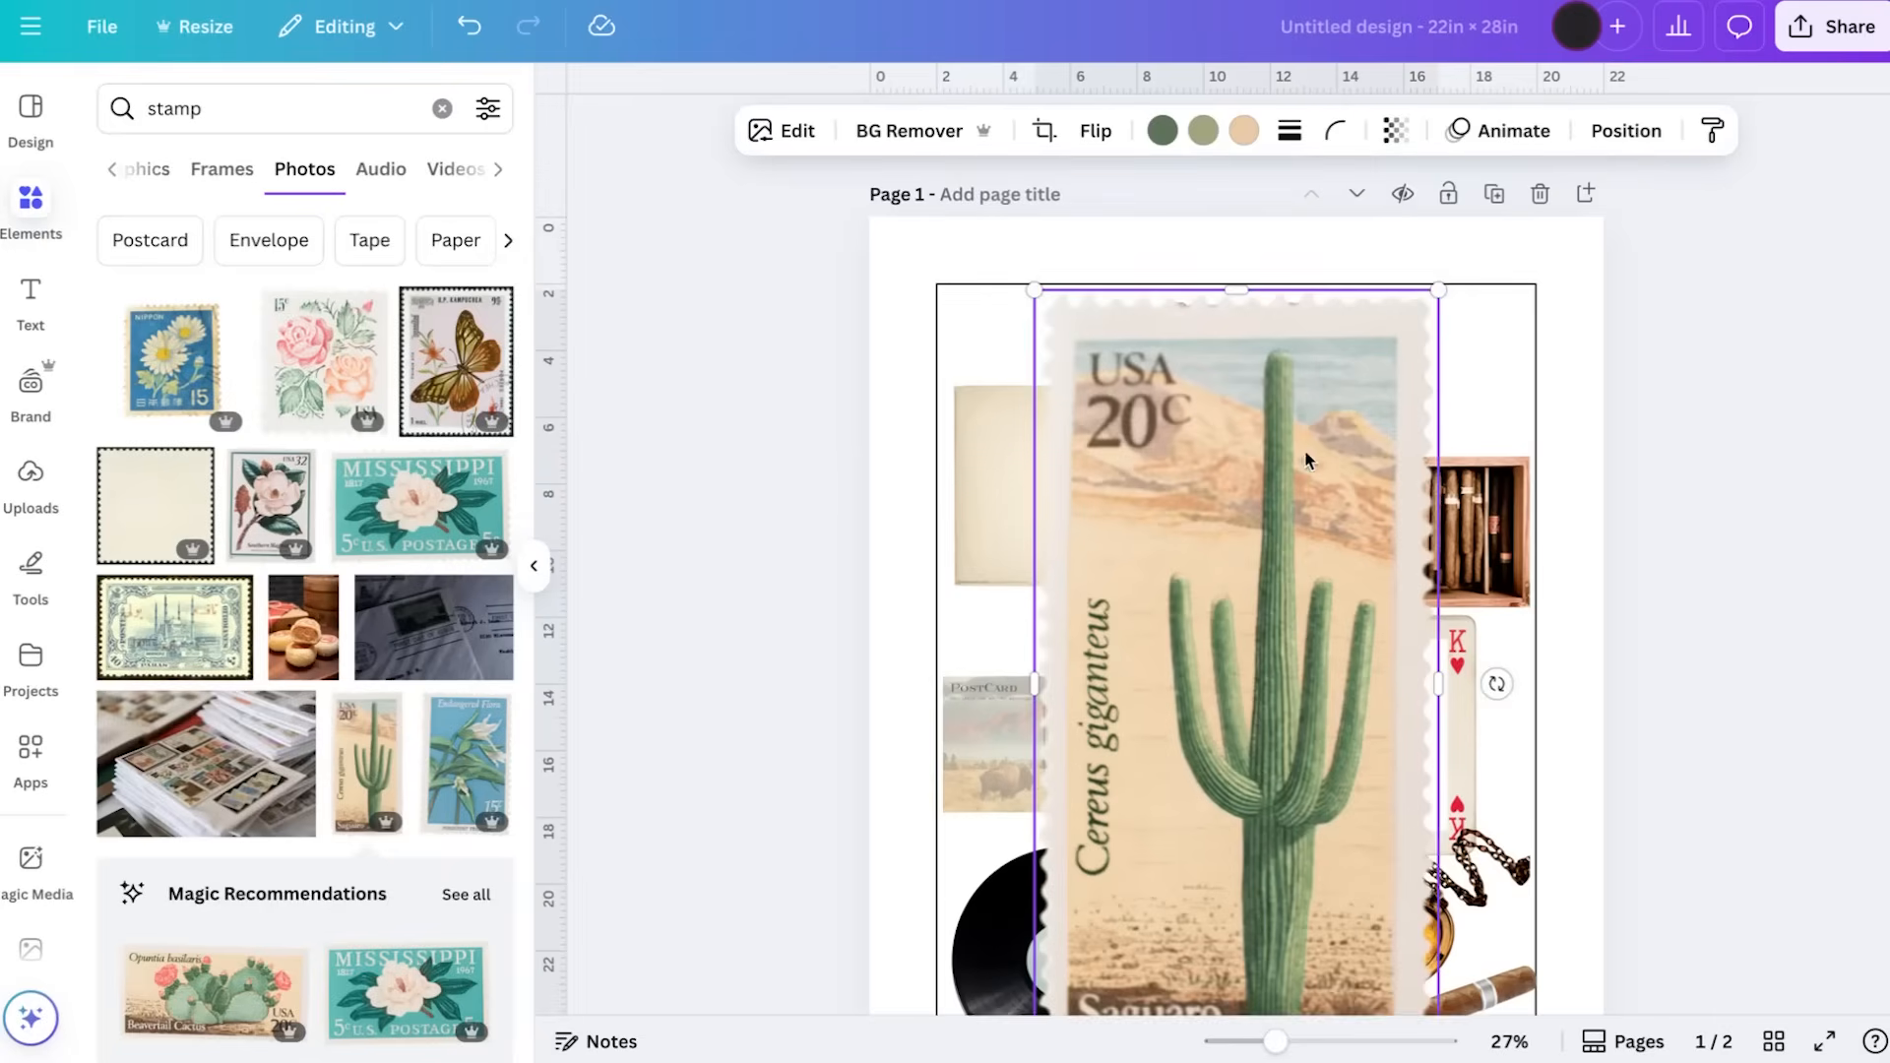
drag(1438, 289, 1109, 739)
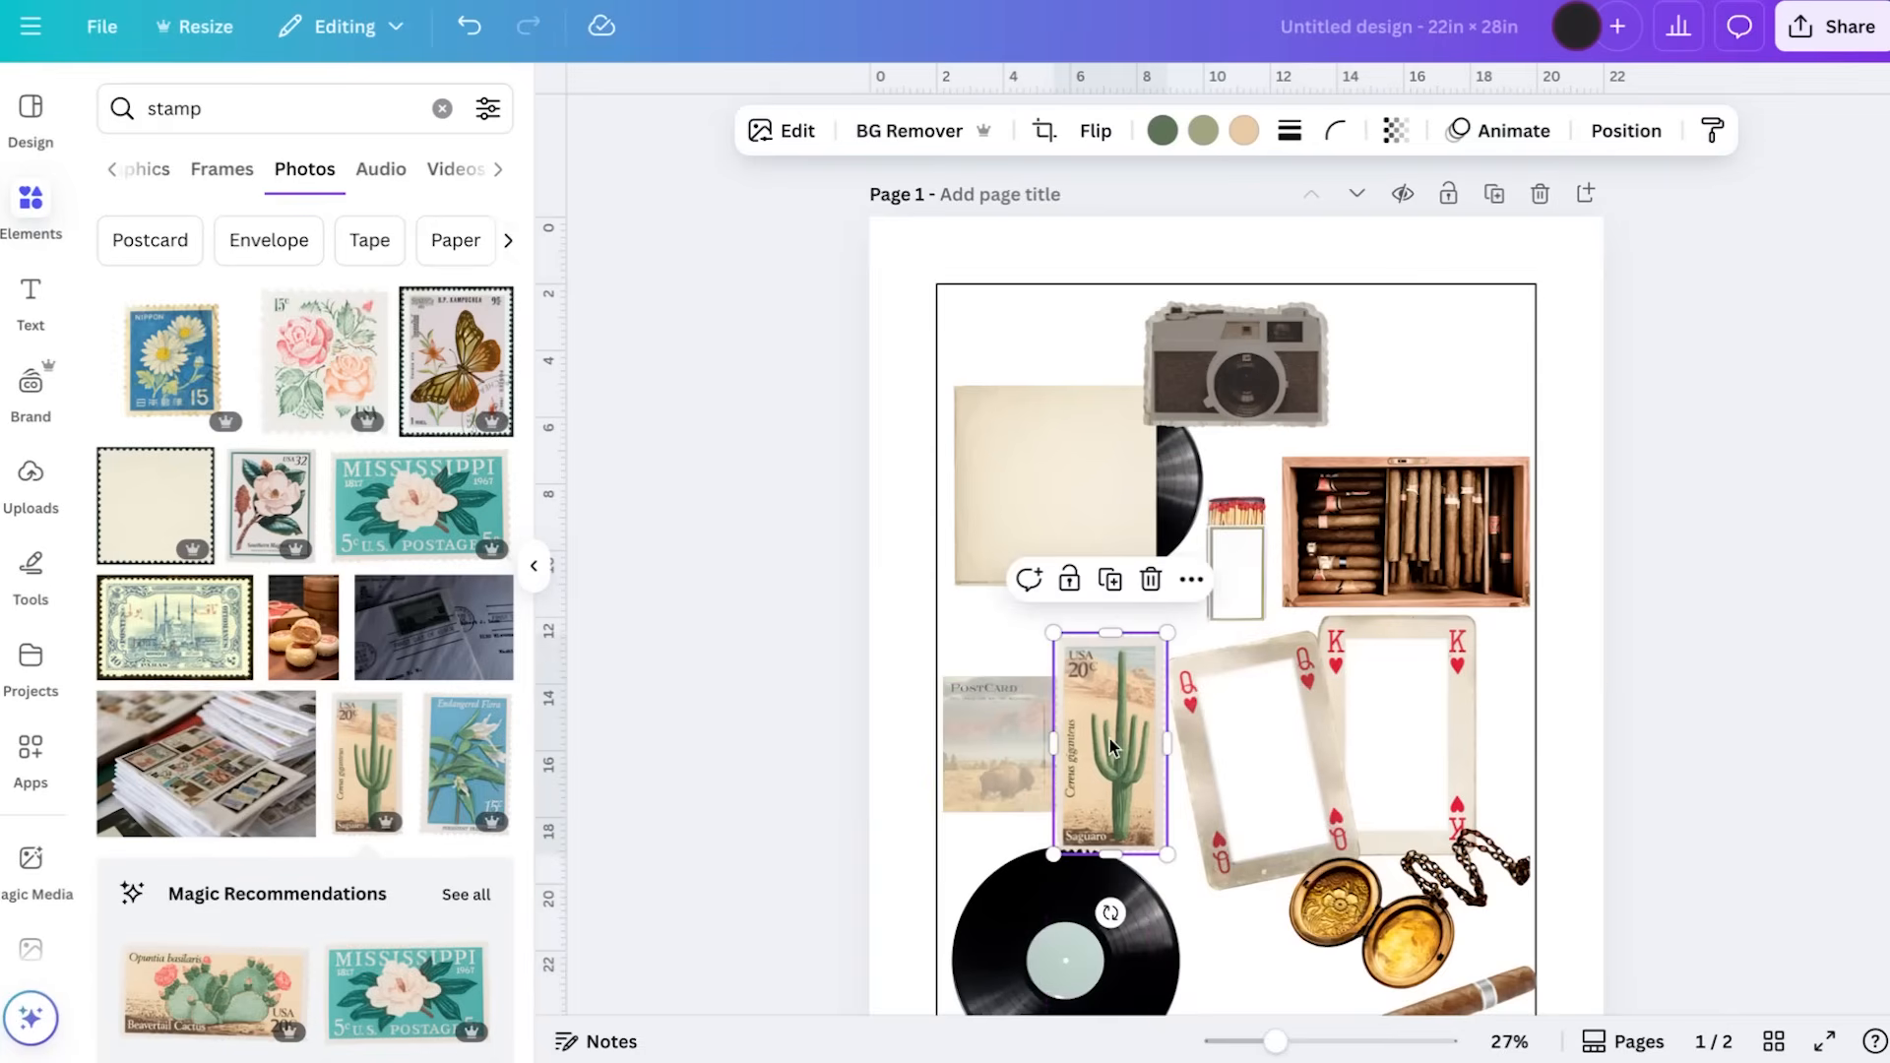
drag(1164, 645, 1124, 703)
drag(1101, 803, 1124, 805)
drag(1136, 651, 1132, 673)
drag(1122, 808, 1131, 807)
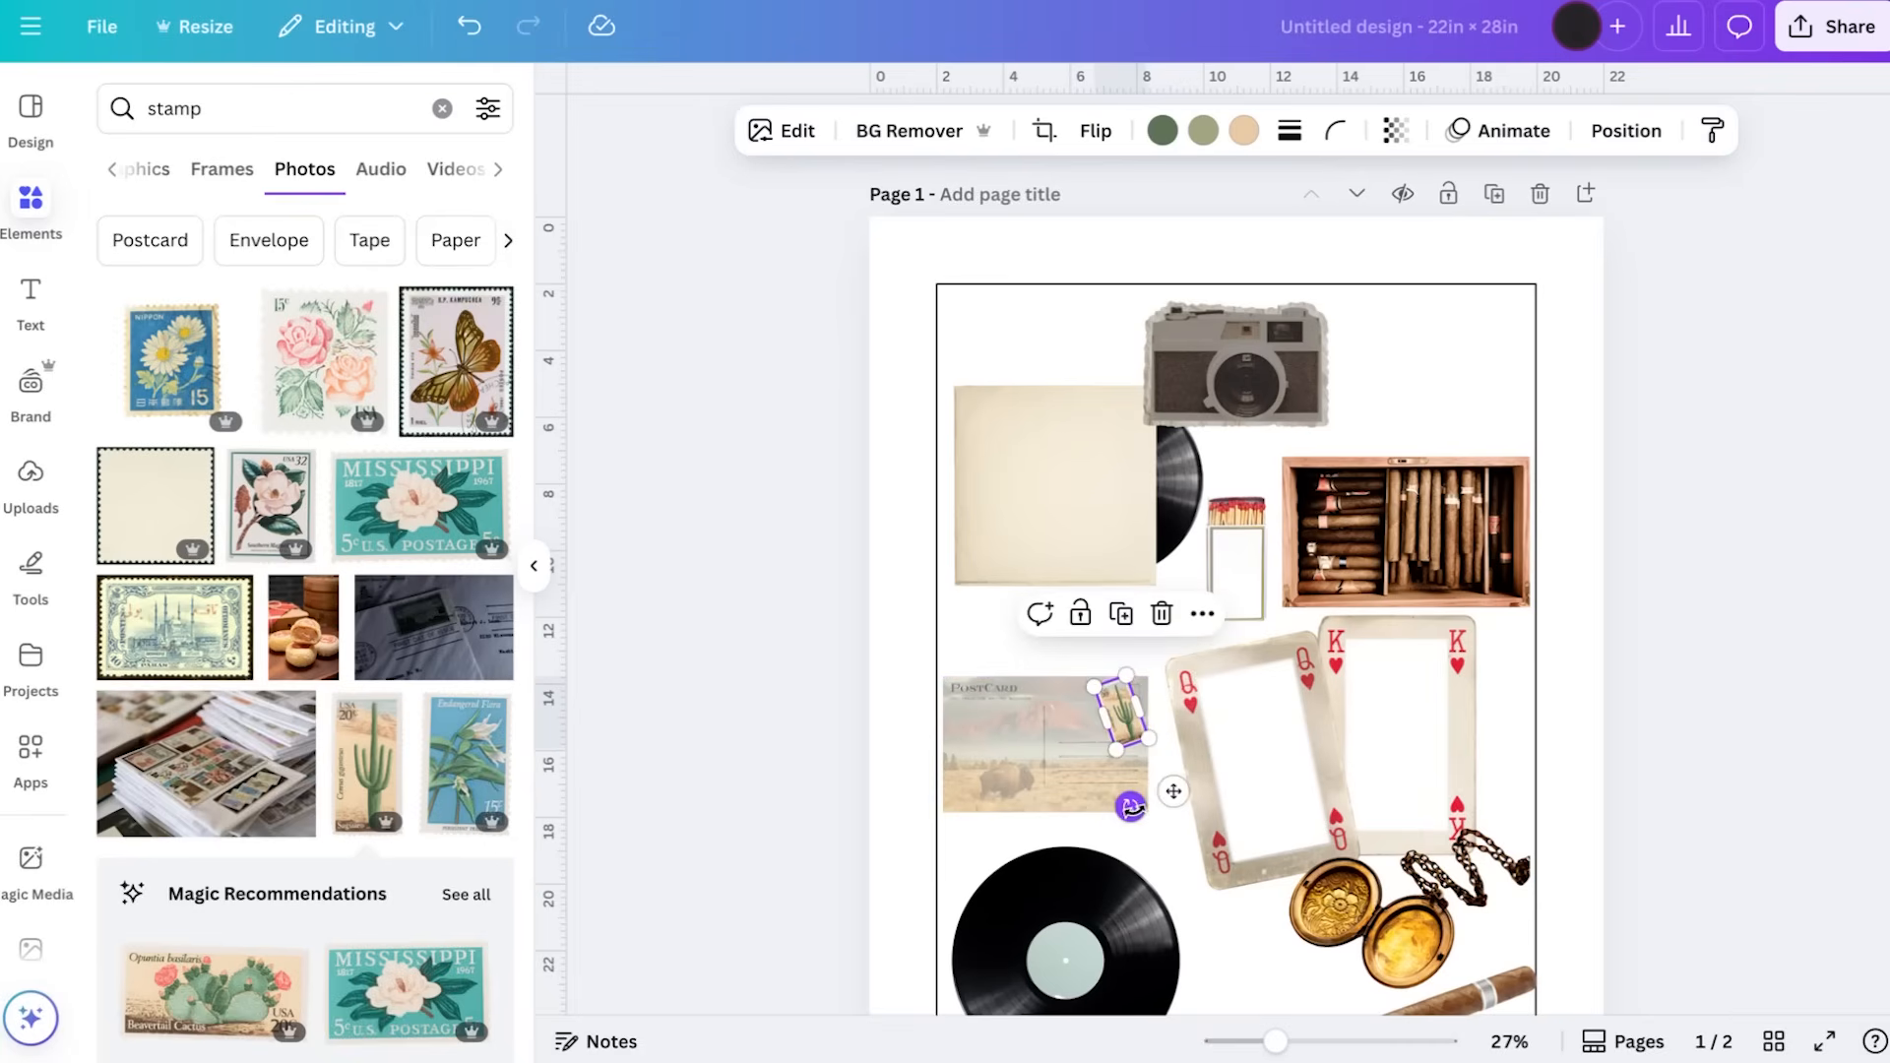
drag(1126, 733, 1134, 730)
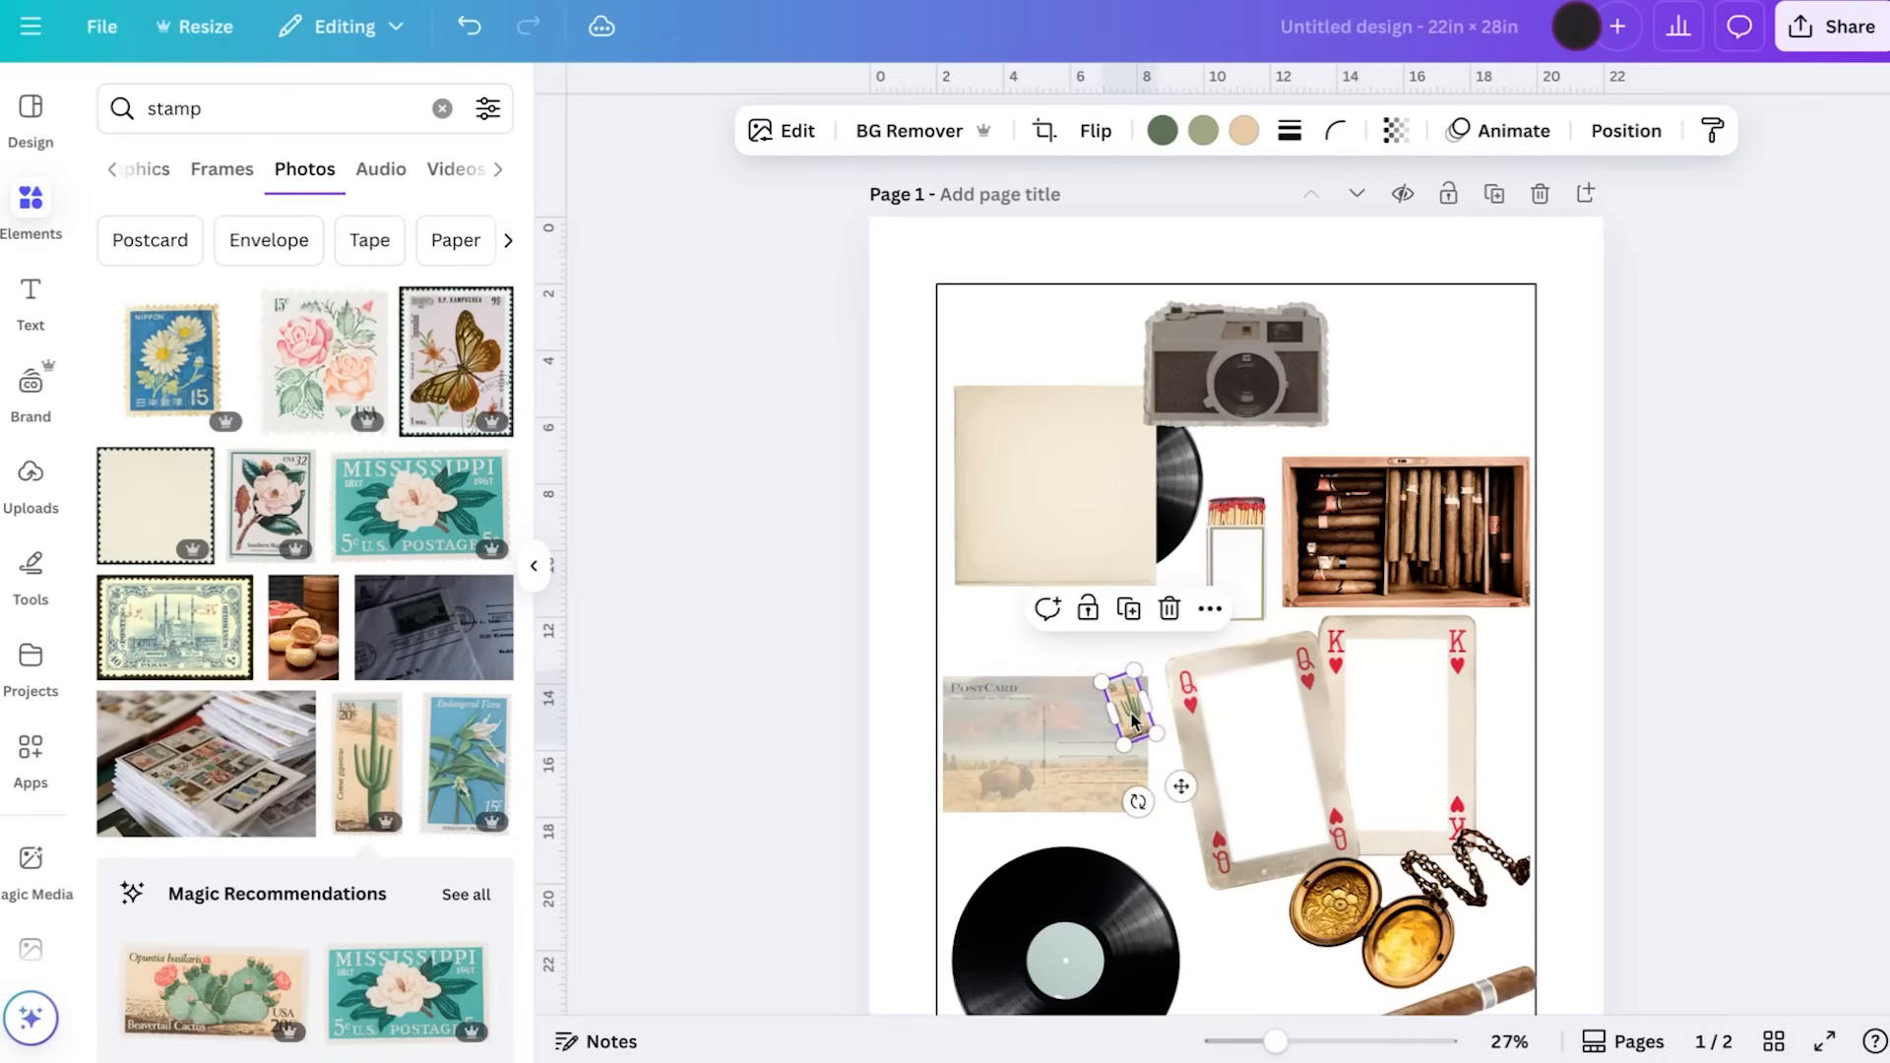
drag(1138, 802, 1068, 777)
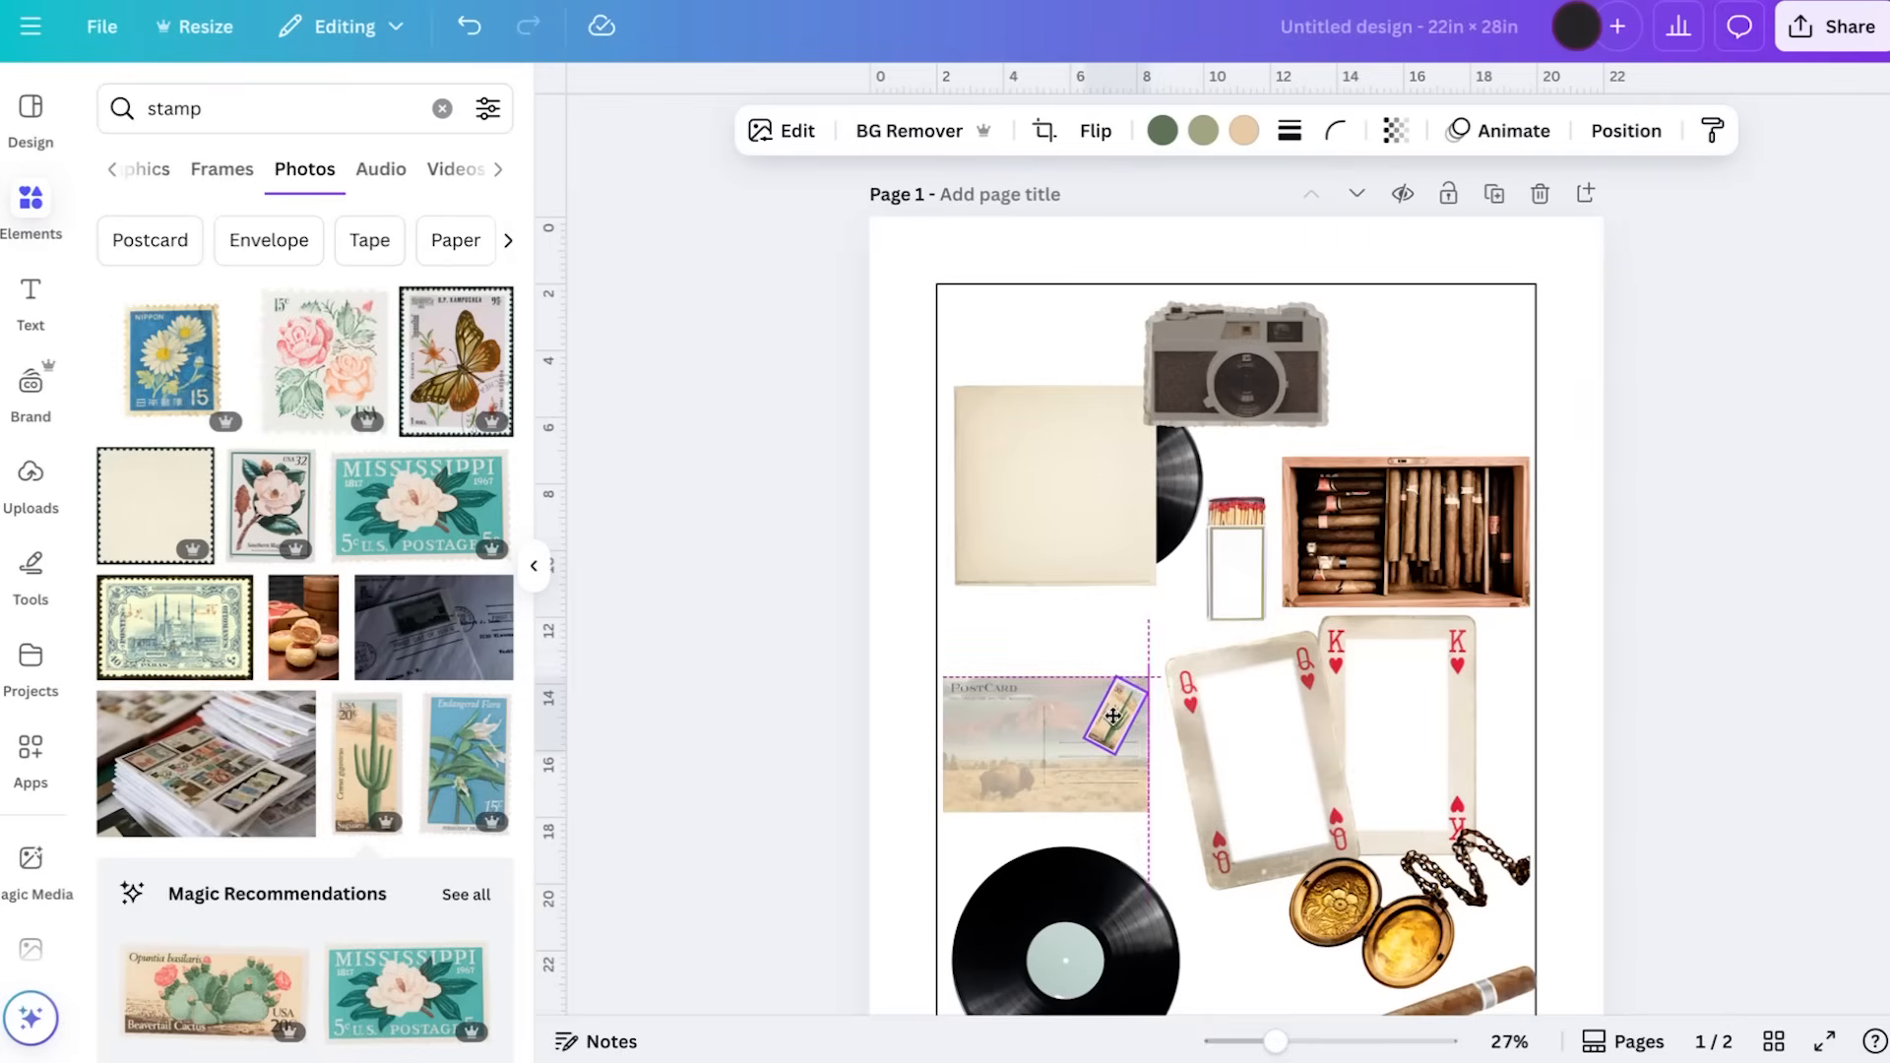
Group the cactus stamp with the bison postcard and move the group slightly up, away from the lower record
scroll(1123, 711, up, 5)
scroll(1112, 709, up, 1)
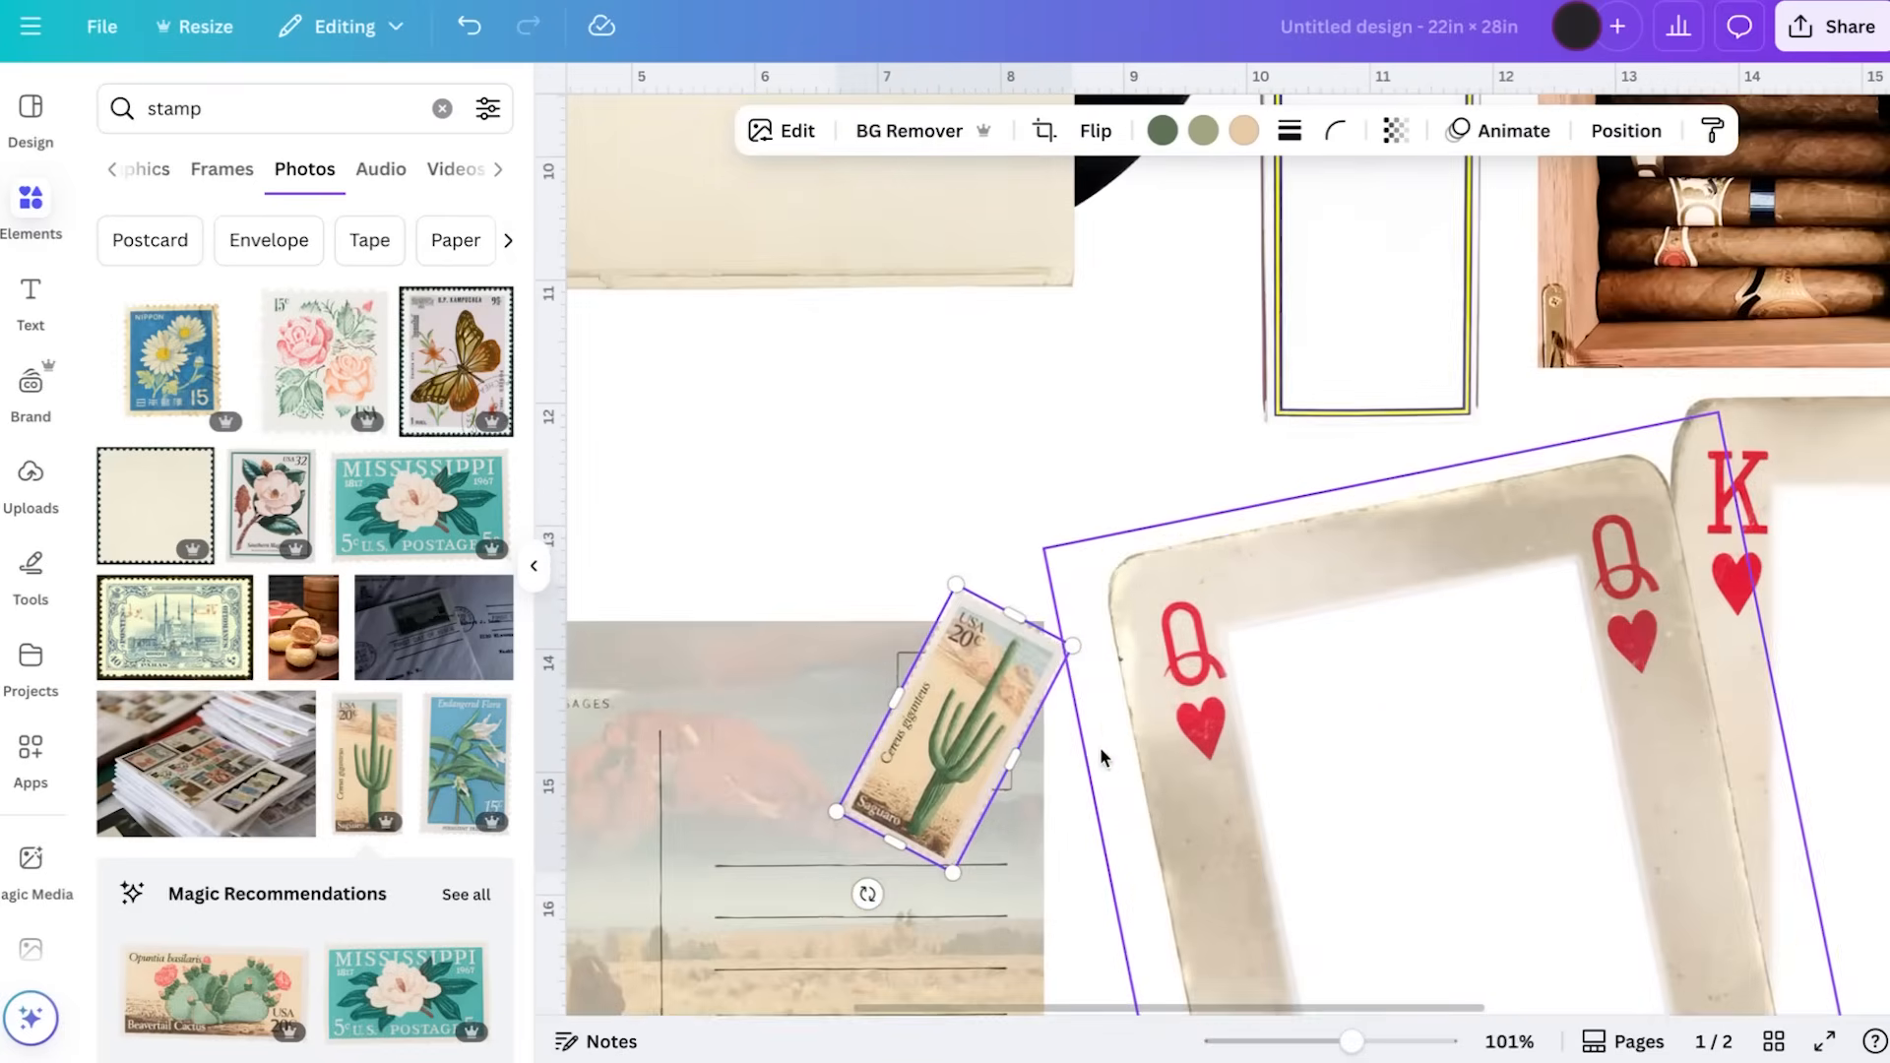
click(1085, 819)
scroll(1085, 819, down, 1)
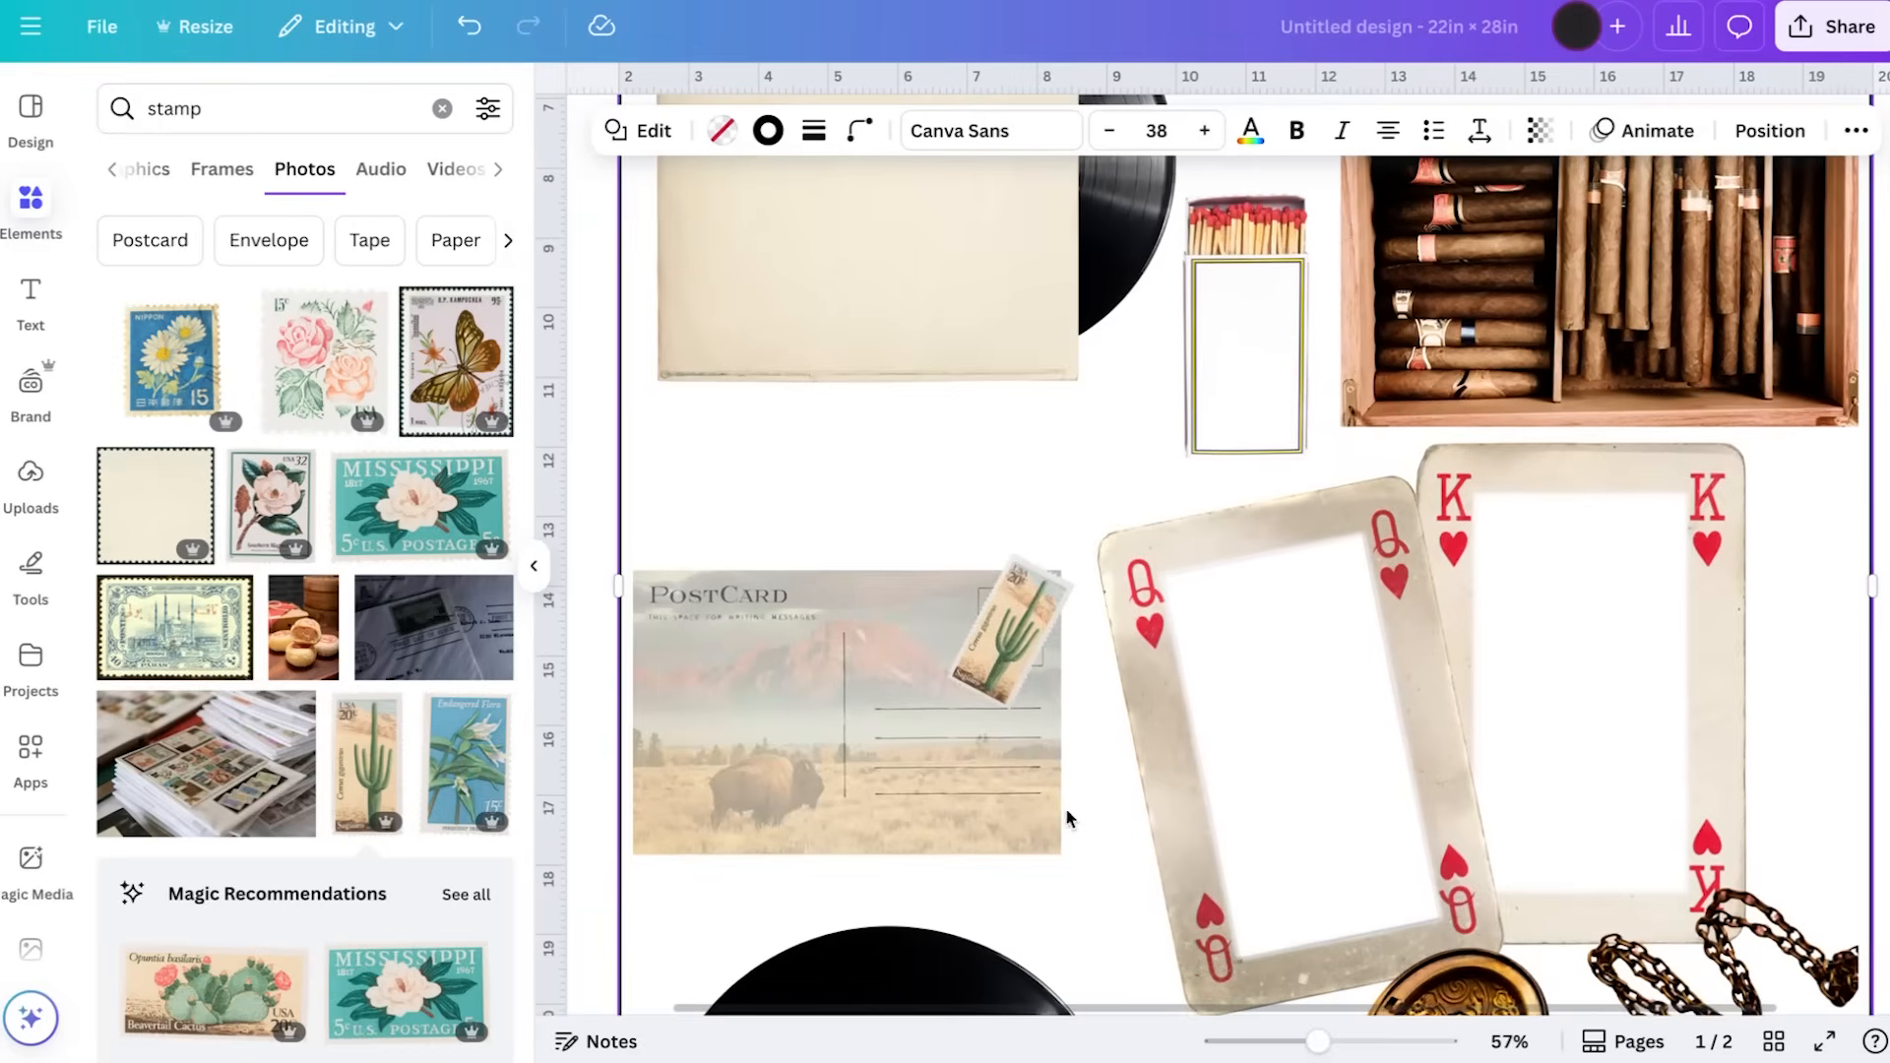
click(1010, 629)
shift+click(856, 680)
click(774, 496)
drag(795, 730, 795, 685)
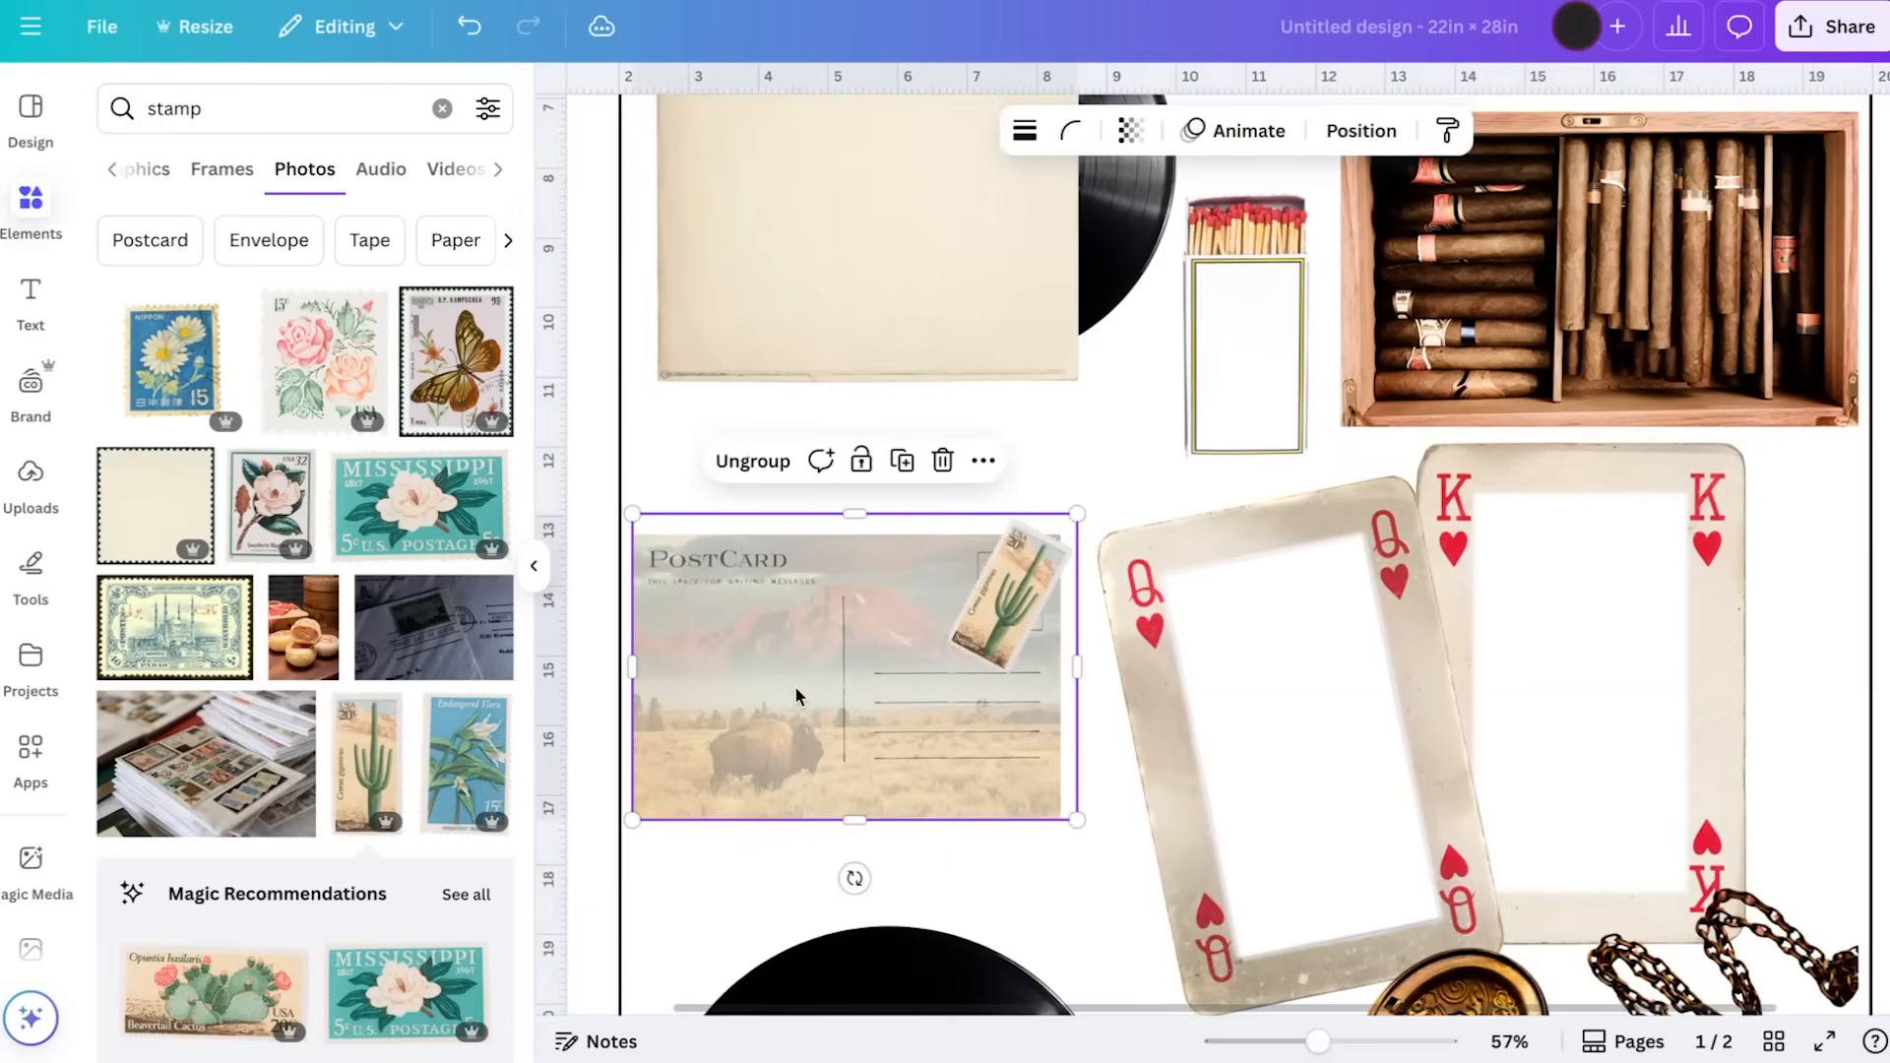
Move the record sleeve with its vinyl down to just above the stamped postcard, clear of the camera
scroll(794, 686, down, 6)
drag(1065, 504, 1066, 512)
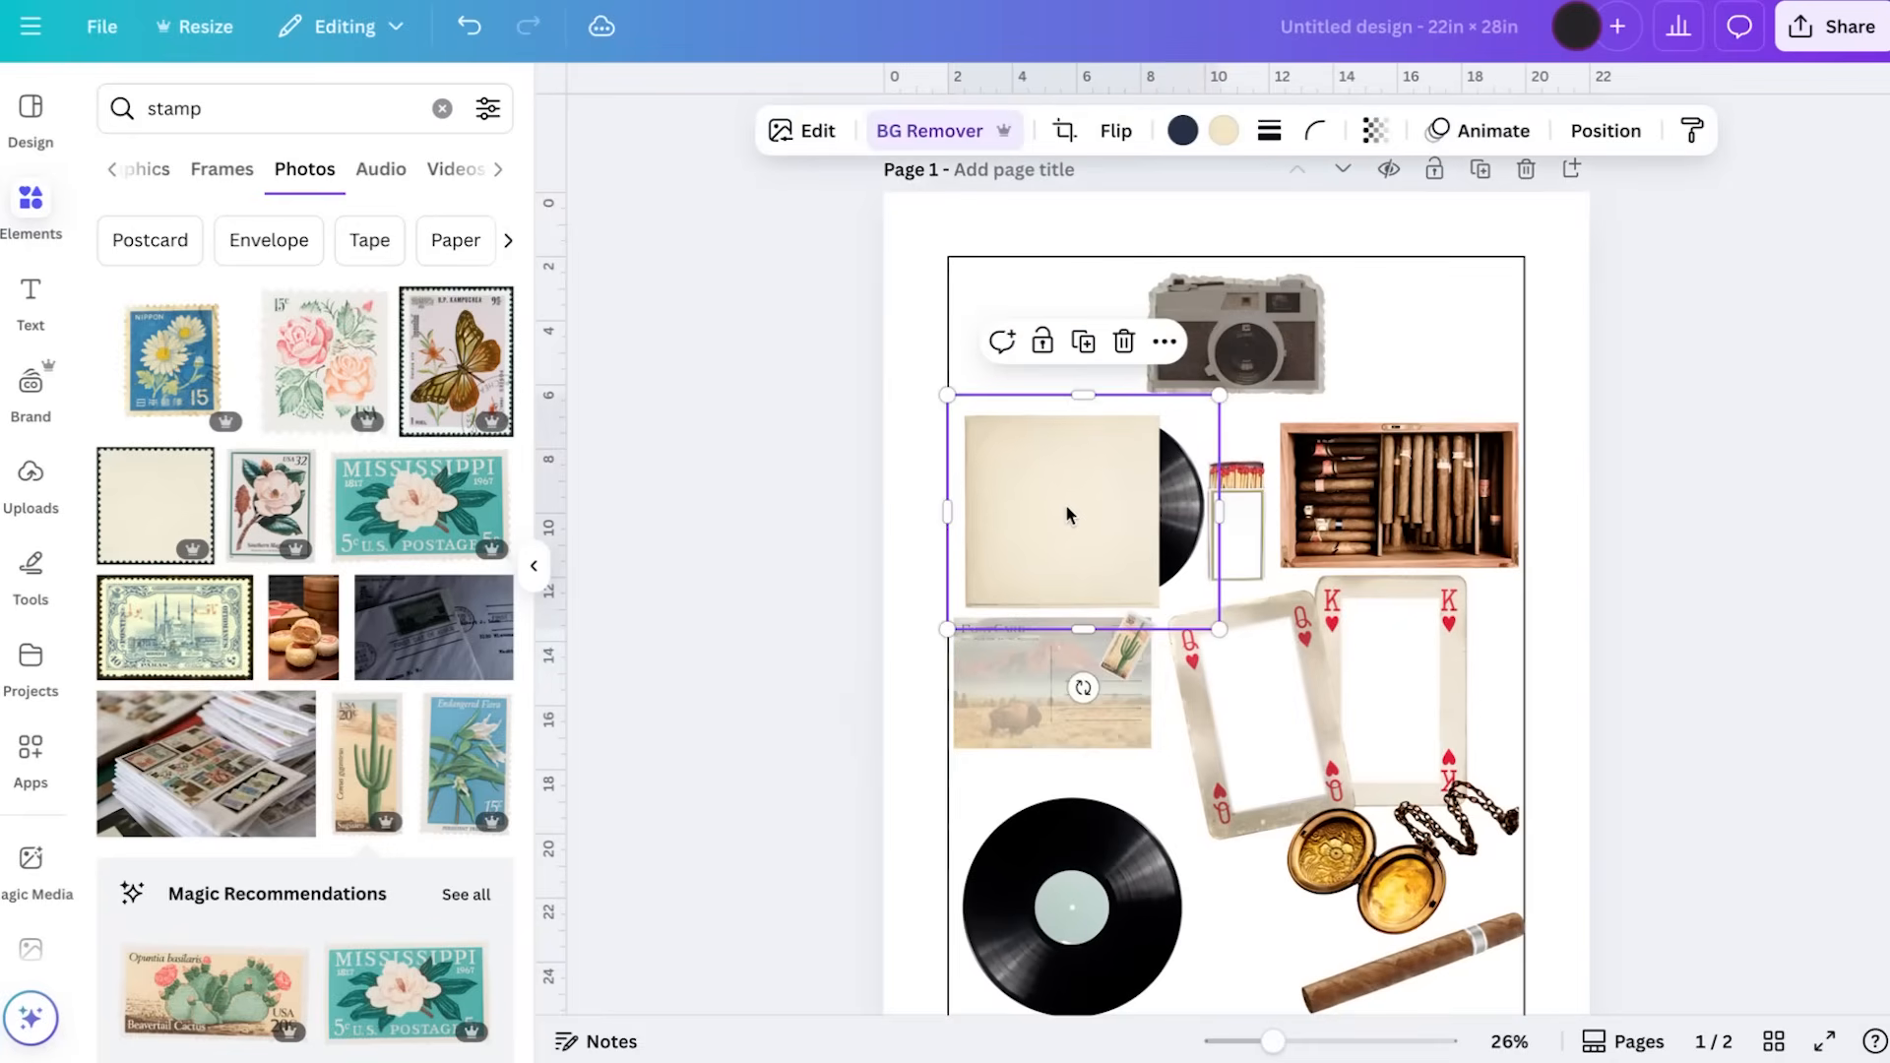
Move the camera slightly down above the matchbox and inspect its halftone texture up close
drag(1242, 333, 1243, 360)
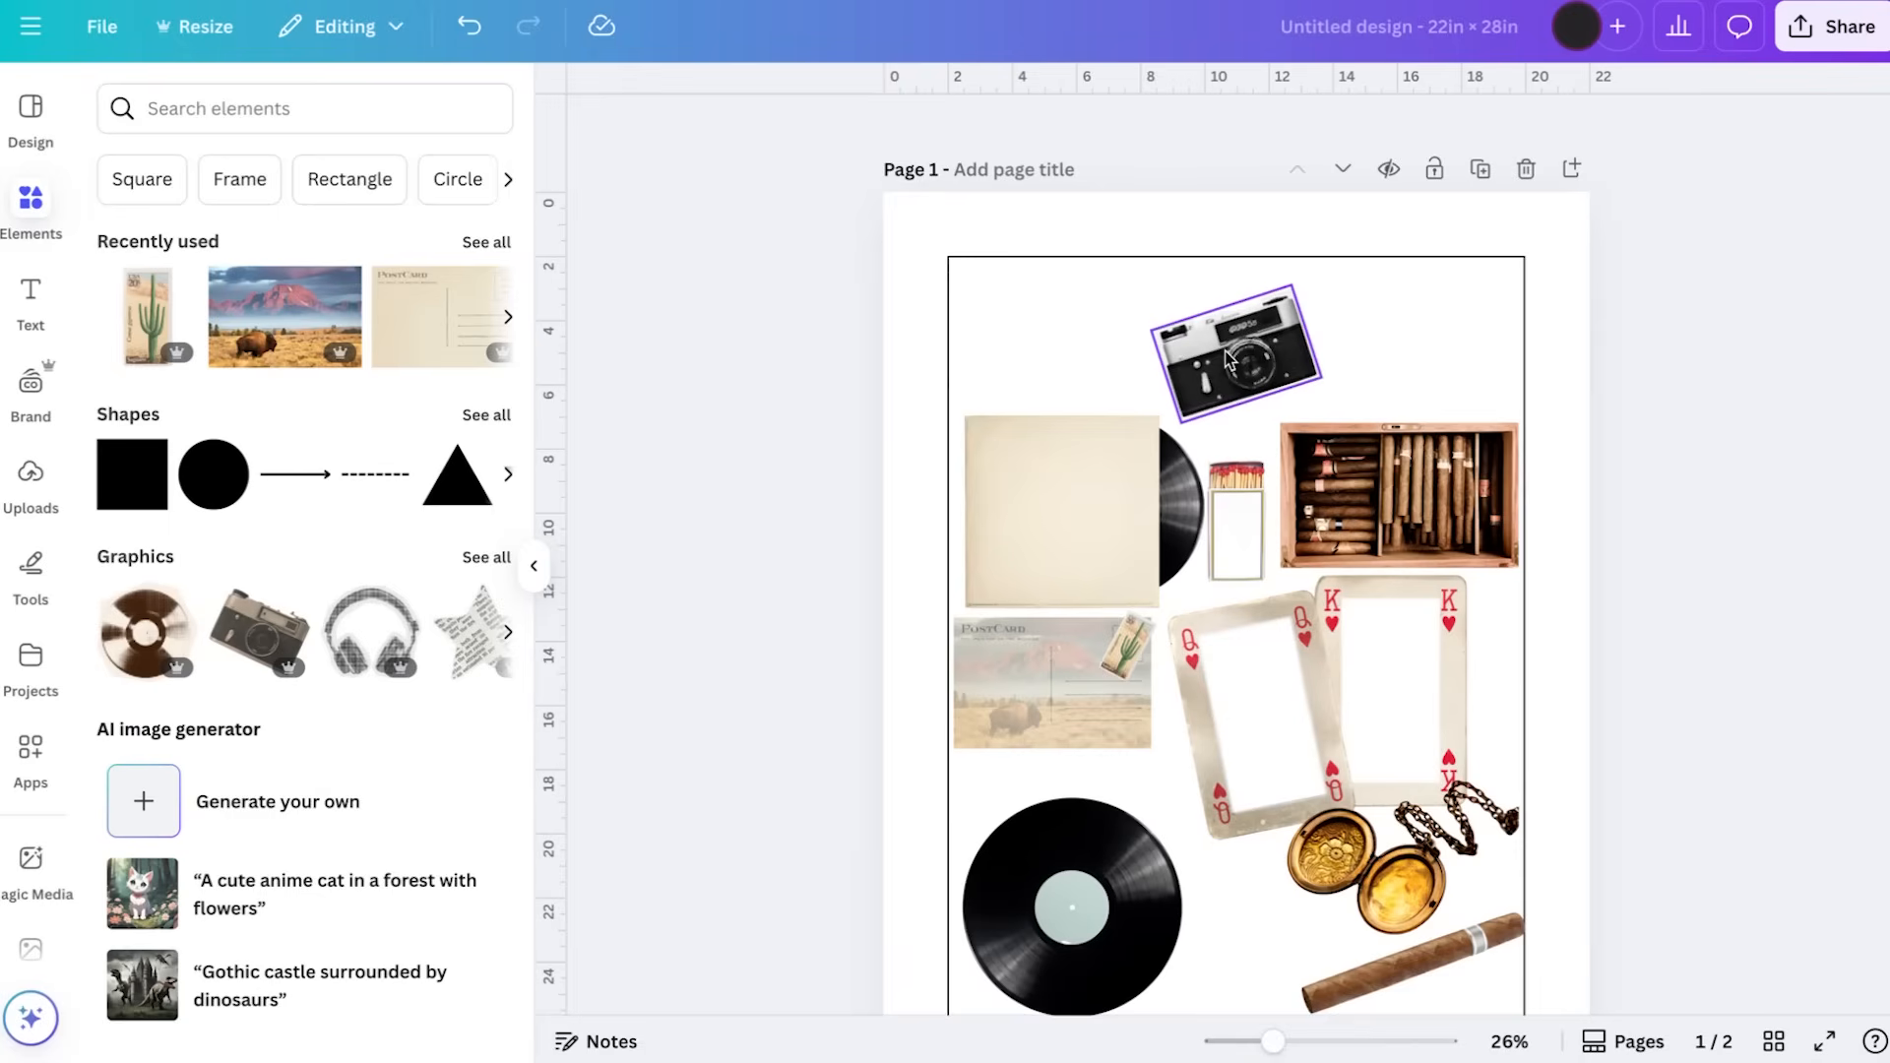
scroll(1229, 359, up, 5)
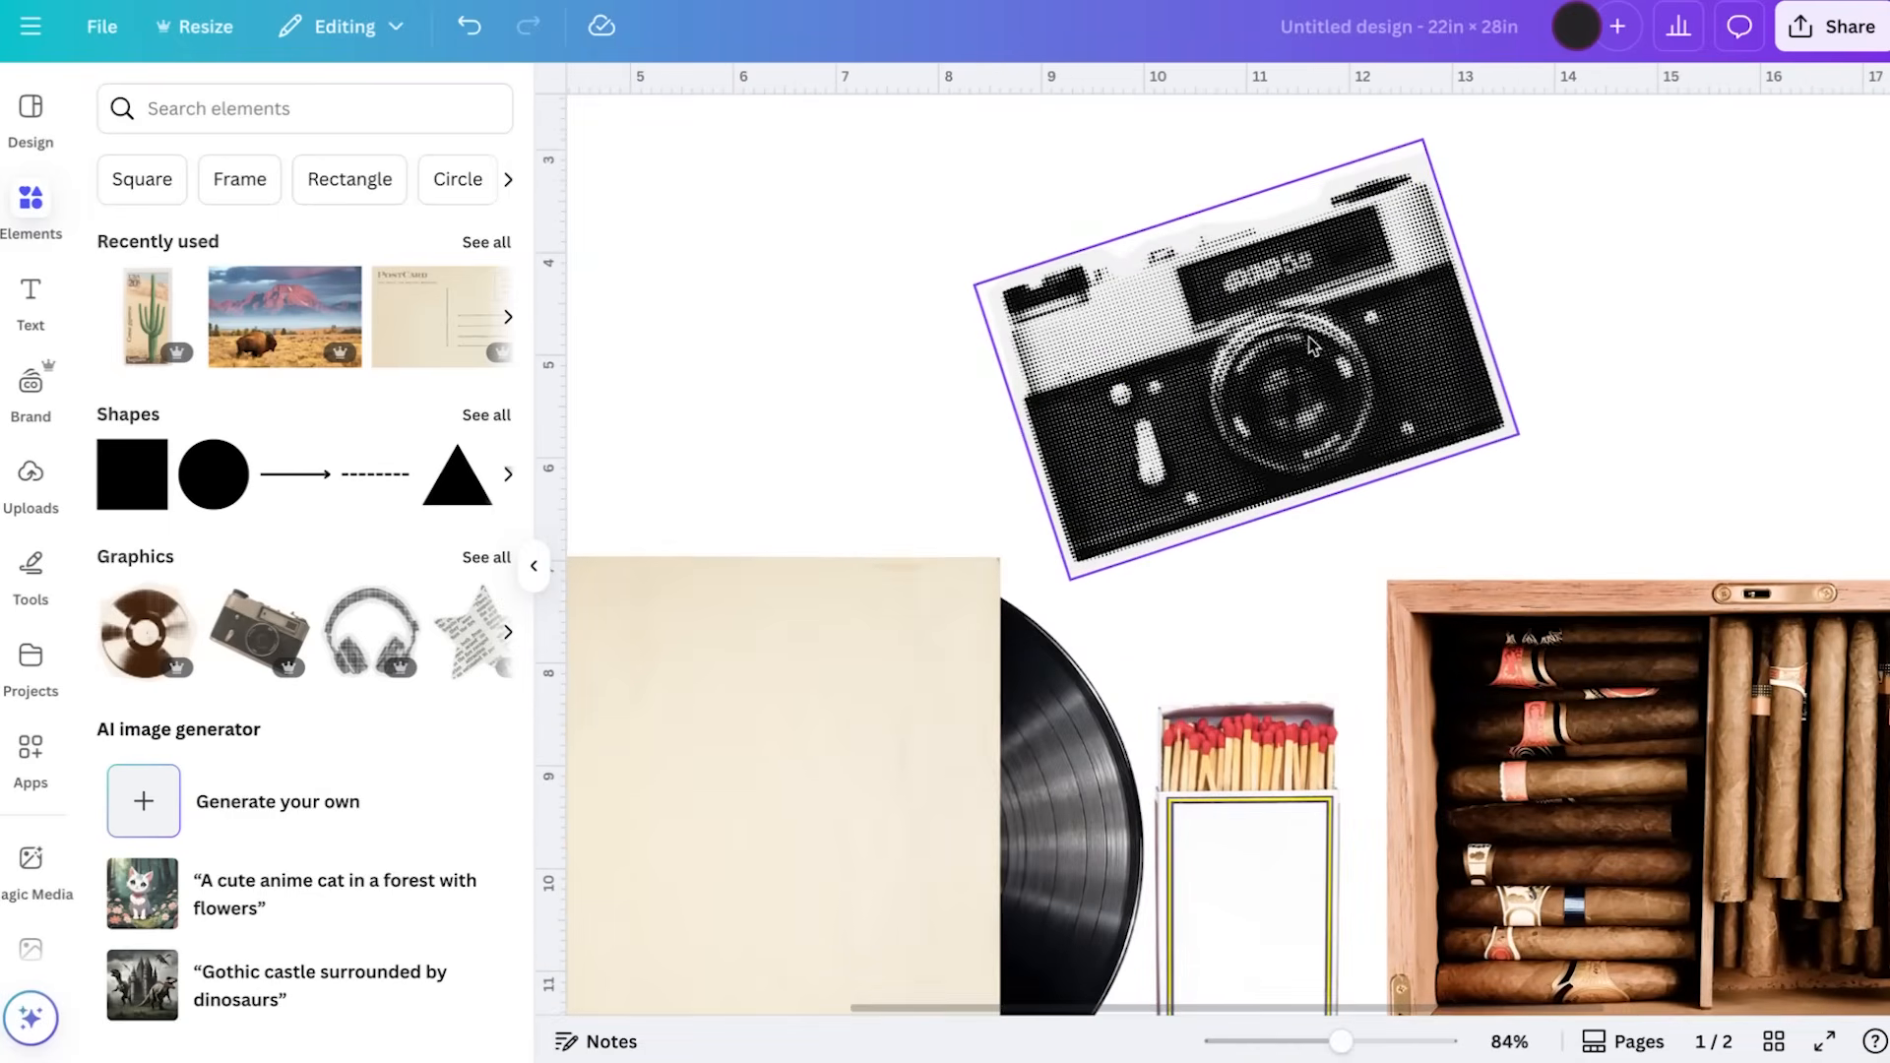
scroll(1295, 323, down, 3)
scroll(1297, 324, up, 7)
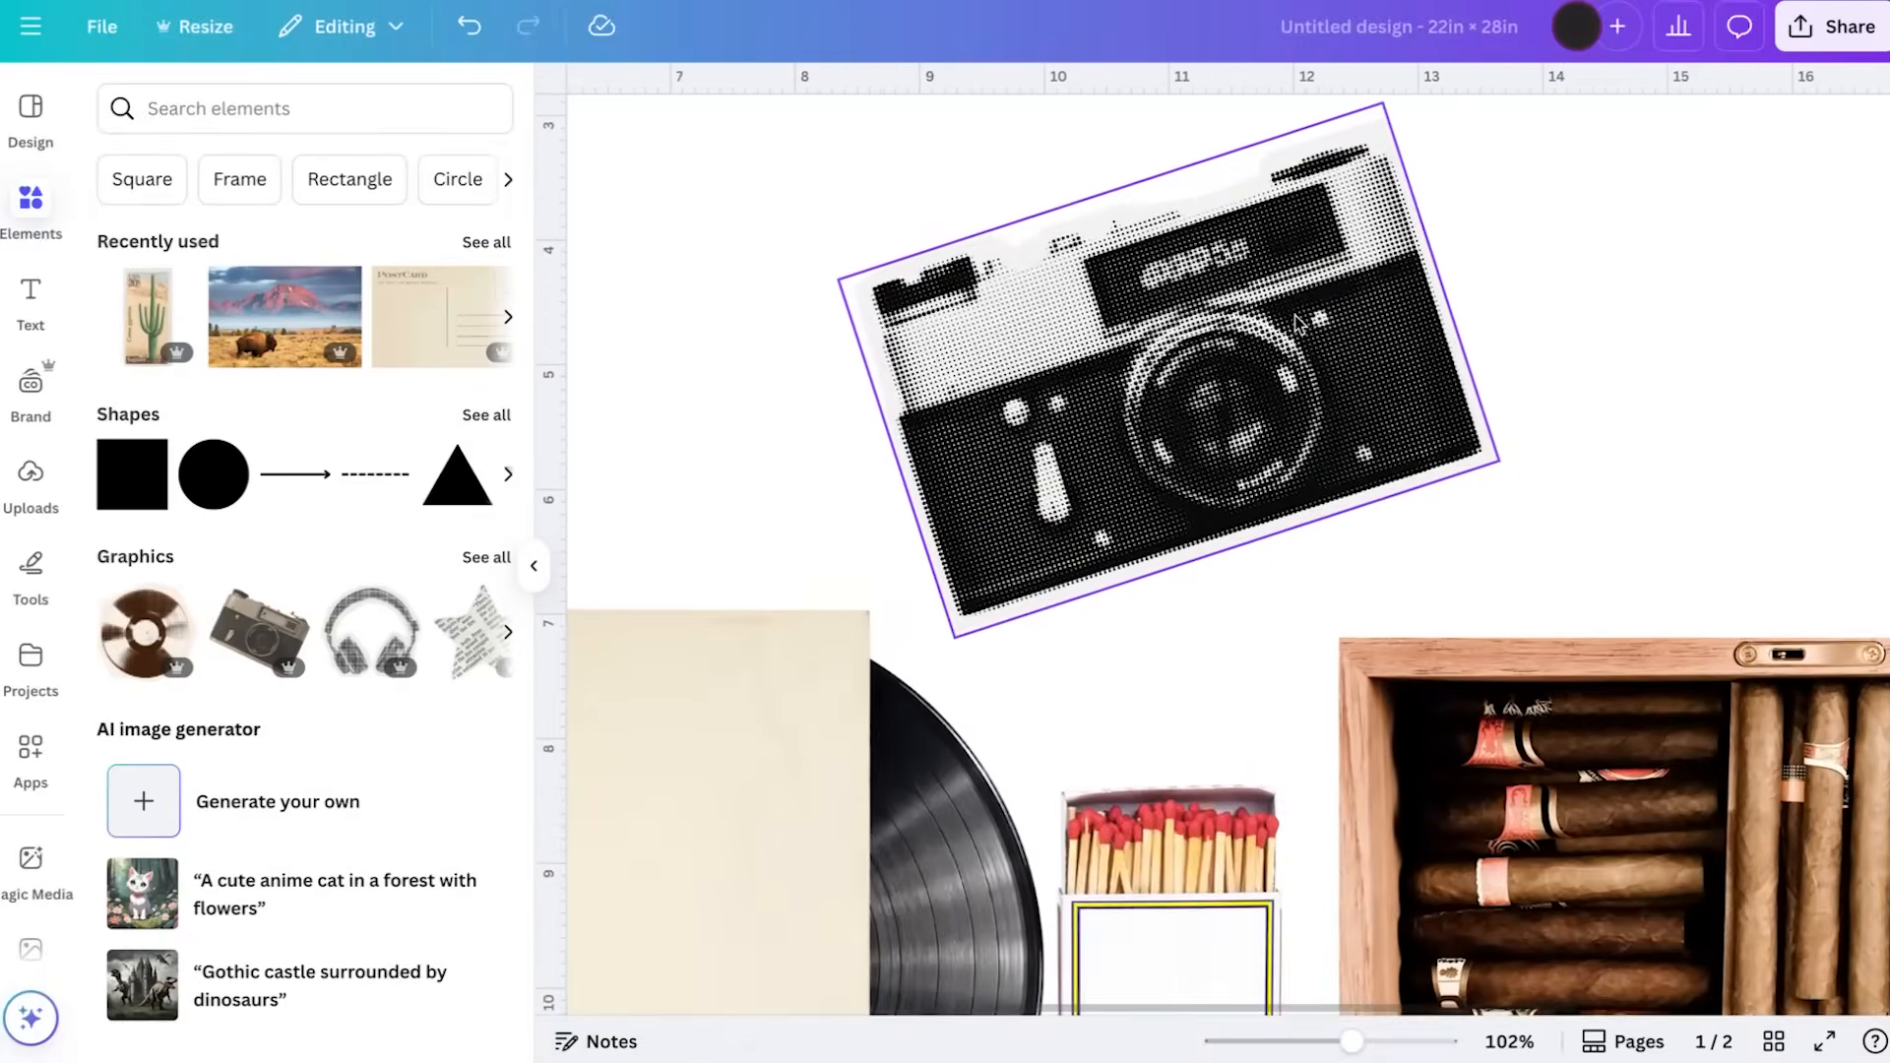
scroll(1297, 323, down, 8)
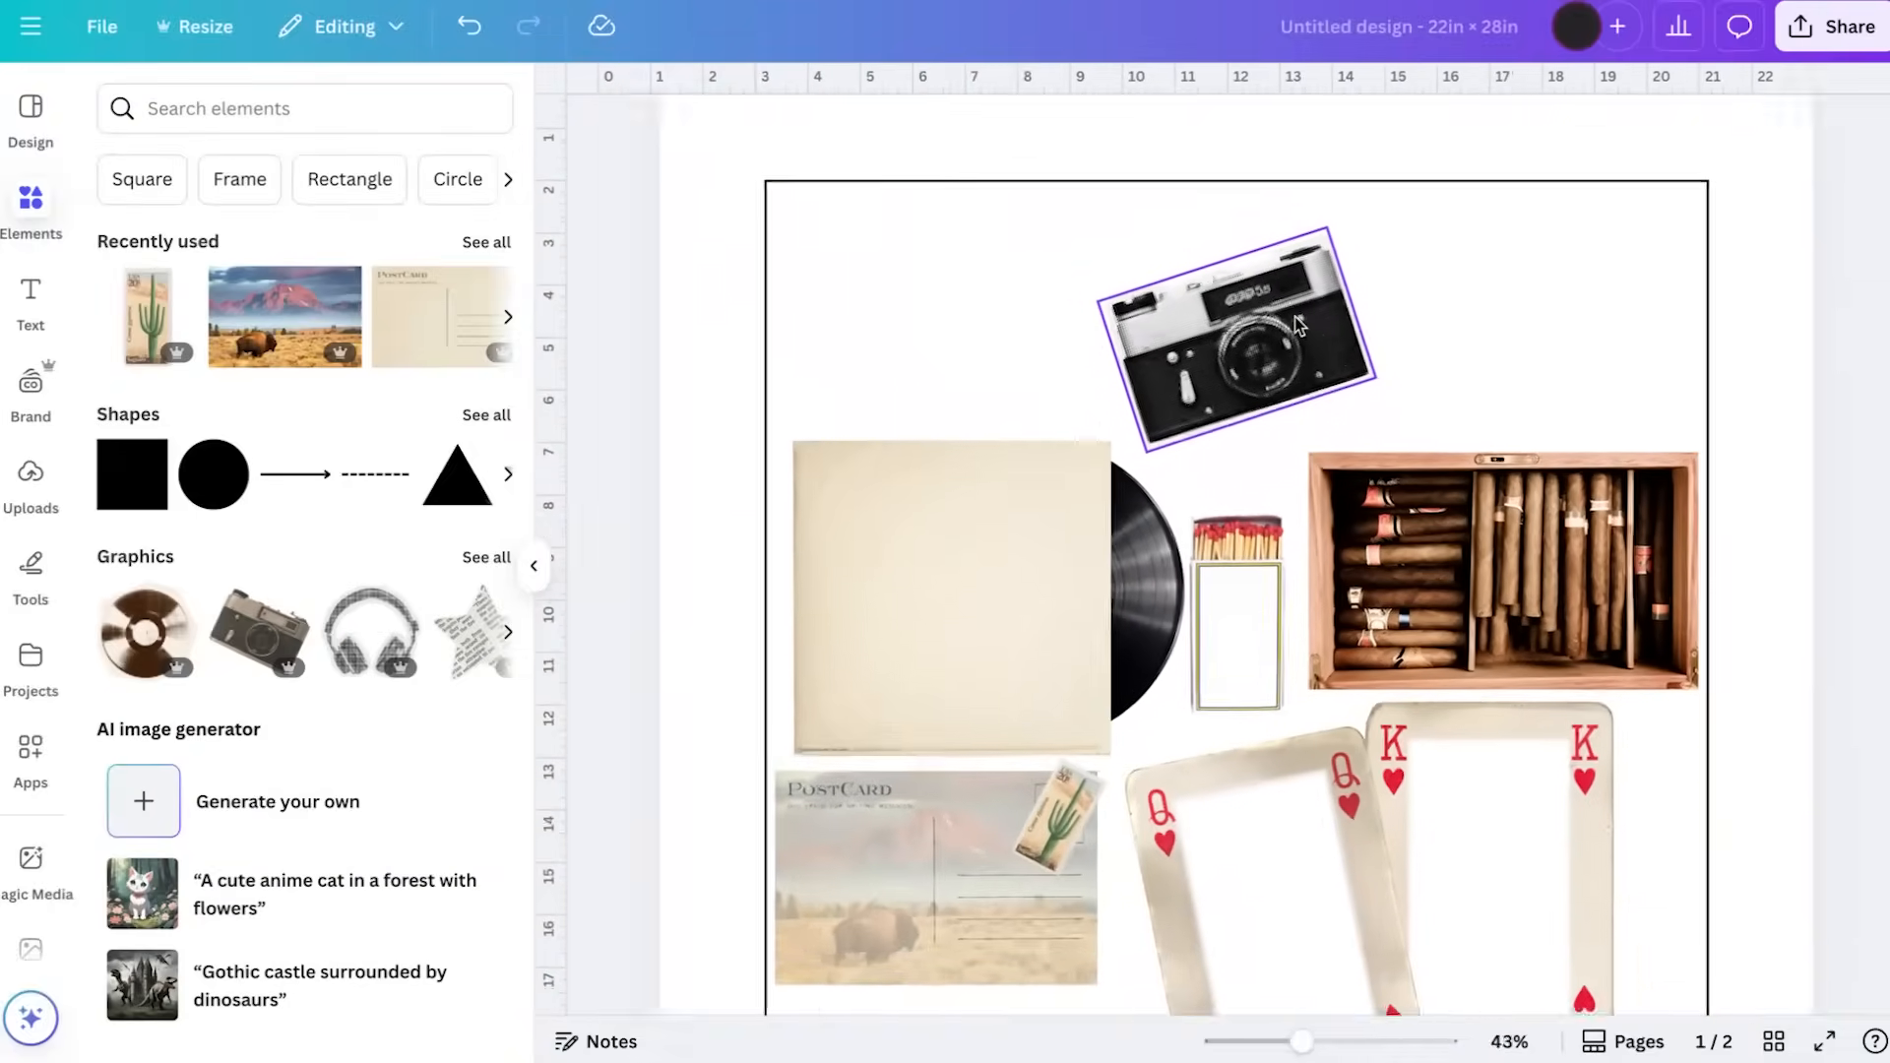
scroll(1297, 323, down, 3)
Shrink the single cigar and place it across the lower record's bottom-right edge
click(1476, 970)
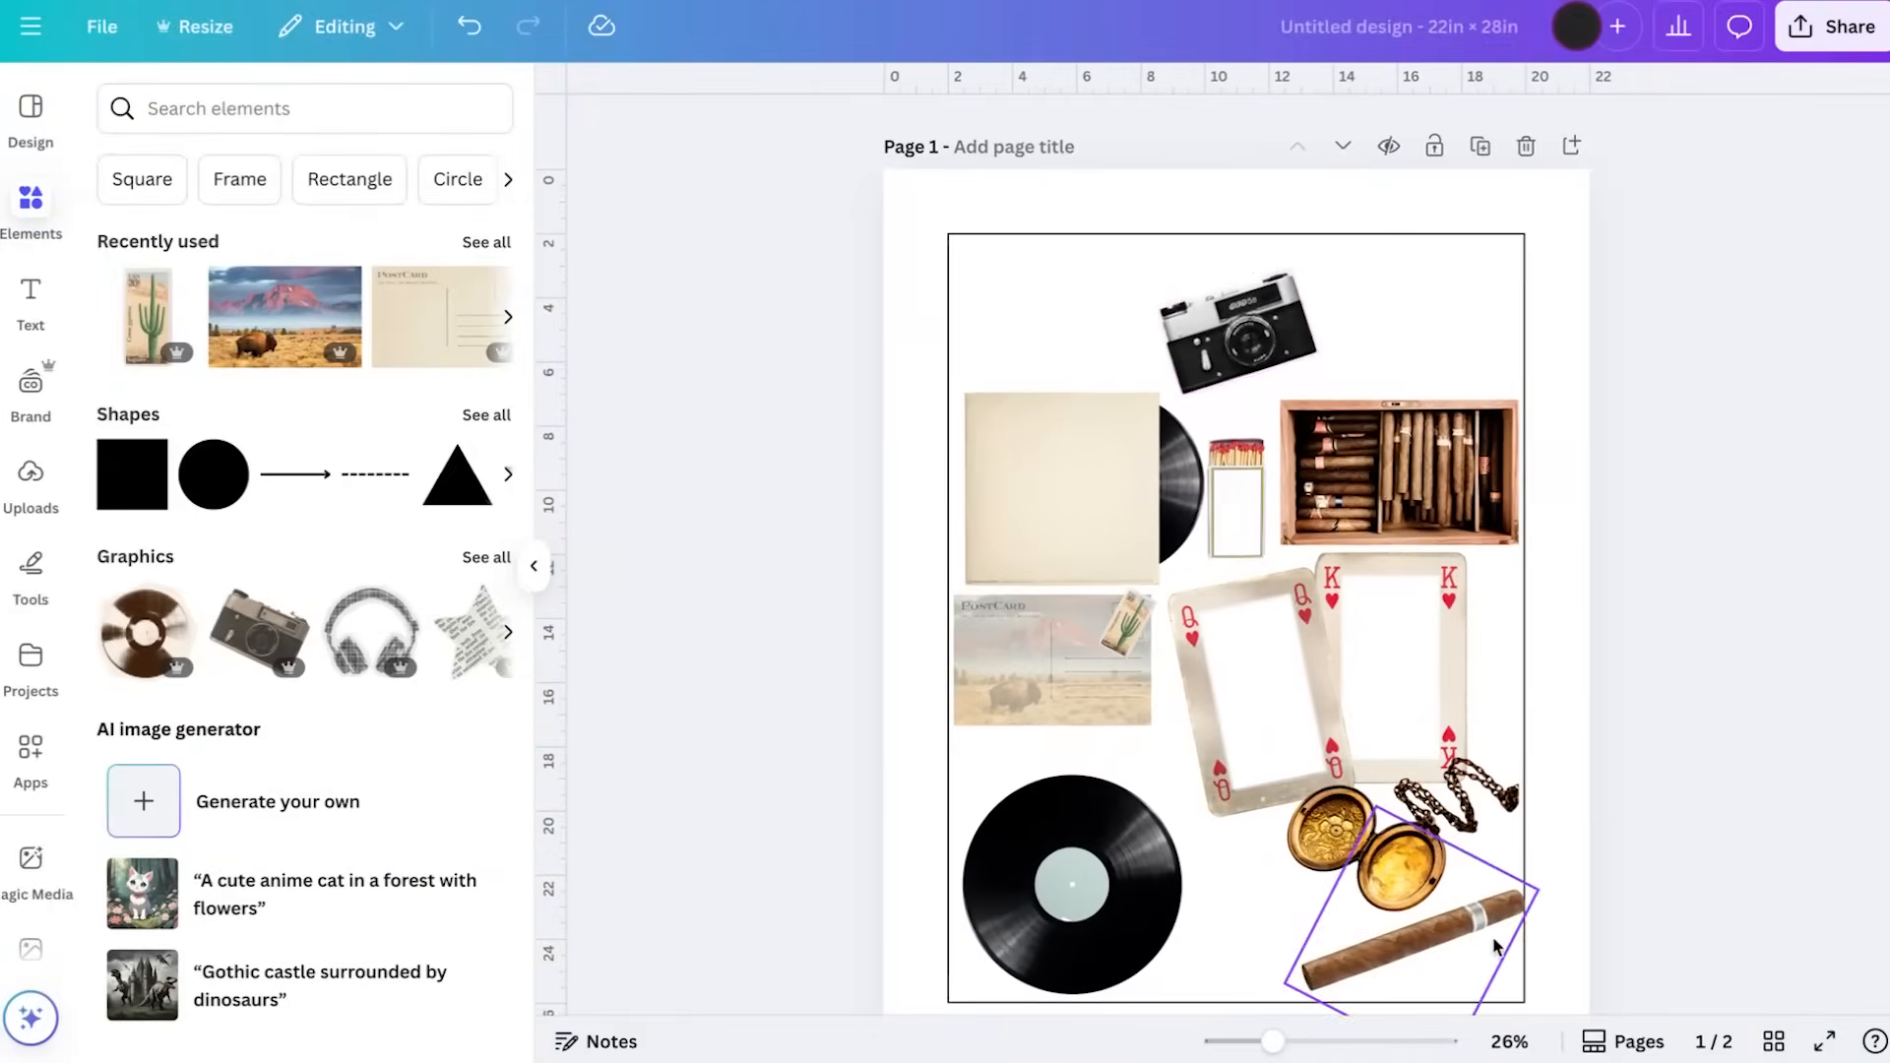
drag(1476, 969, 1275, 959)
drag(1346, 890, 1259, 922)
Move the locket and both playing cards down together, and lower the cigar box slightly
click(1418, 859)
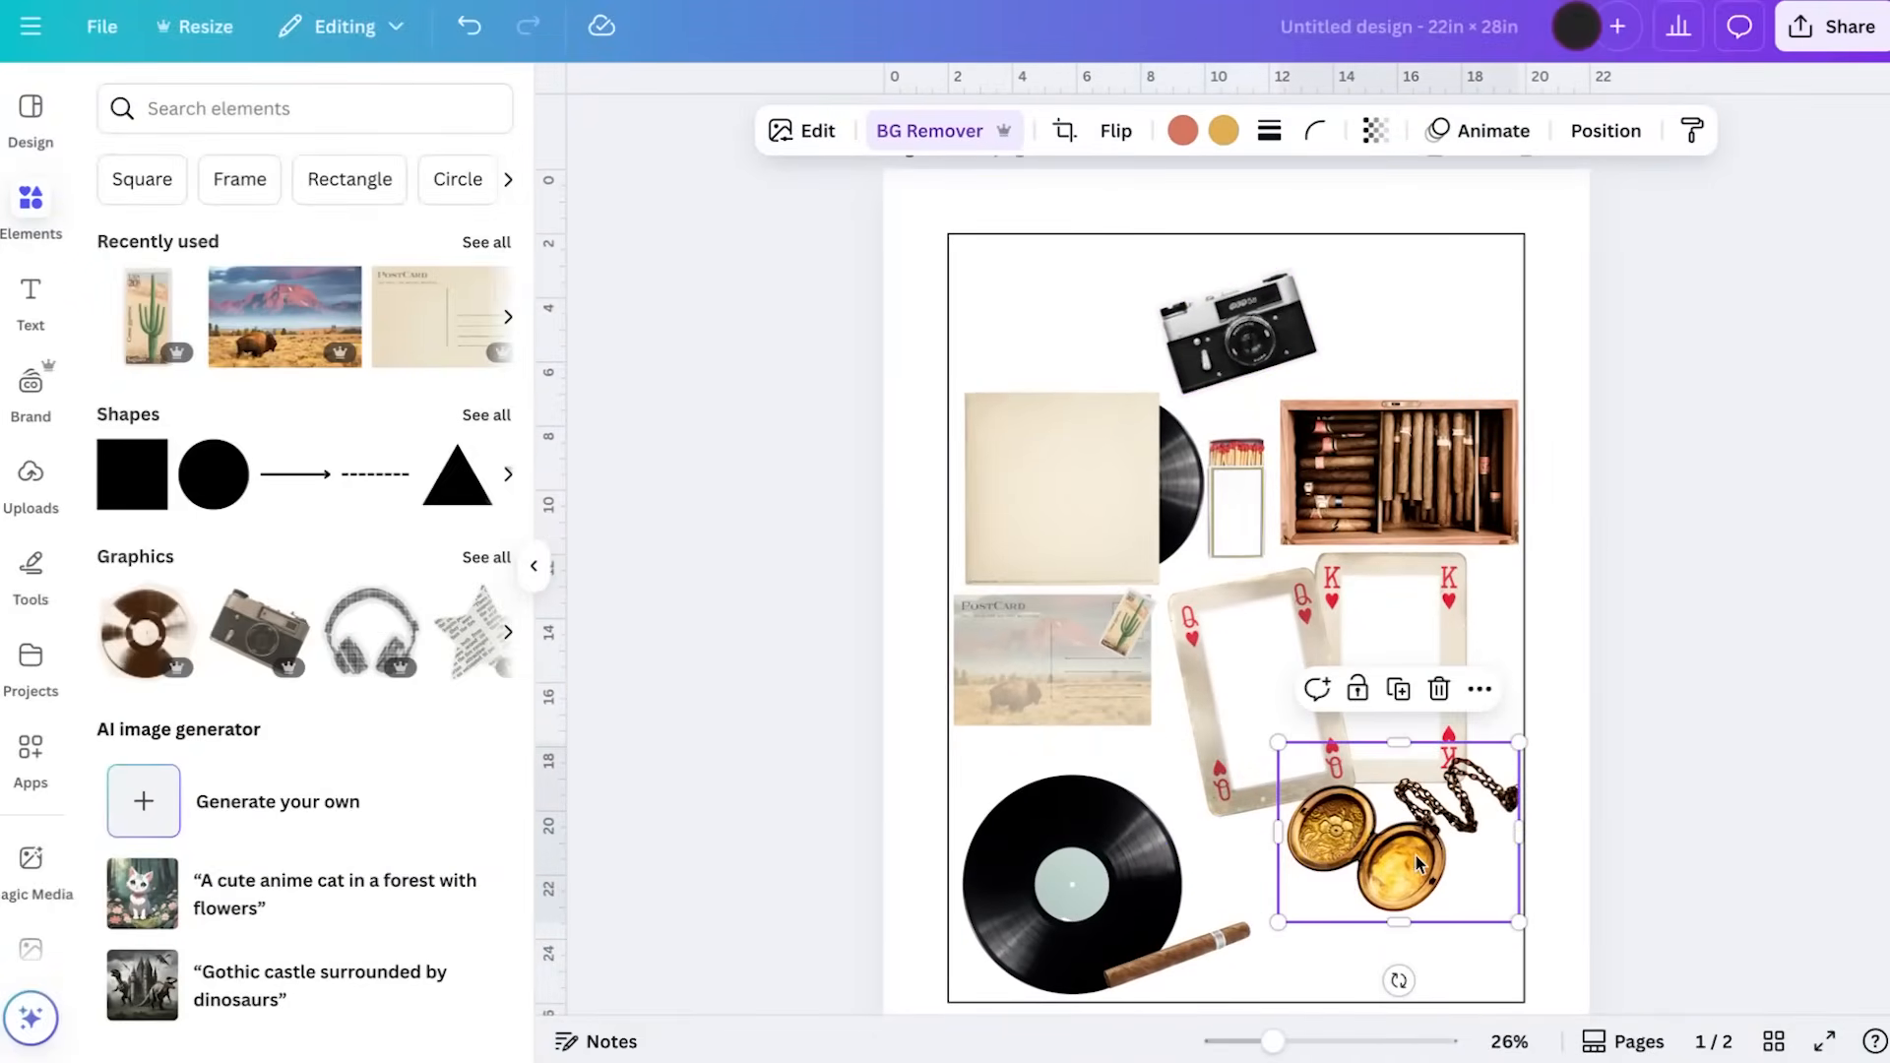
click(1317, 689)
click(1308, 898)
shift+click(1221, 727)
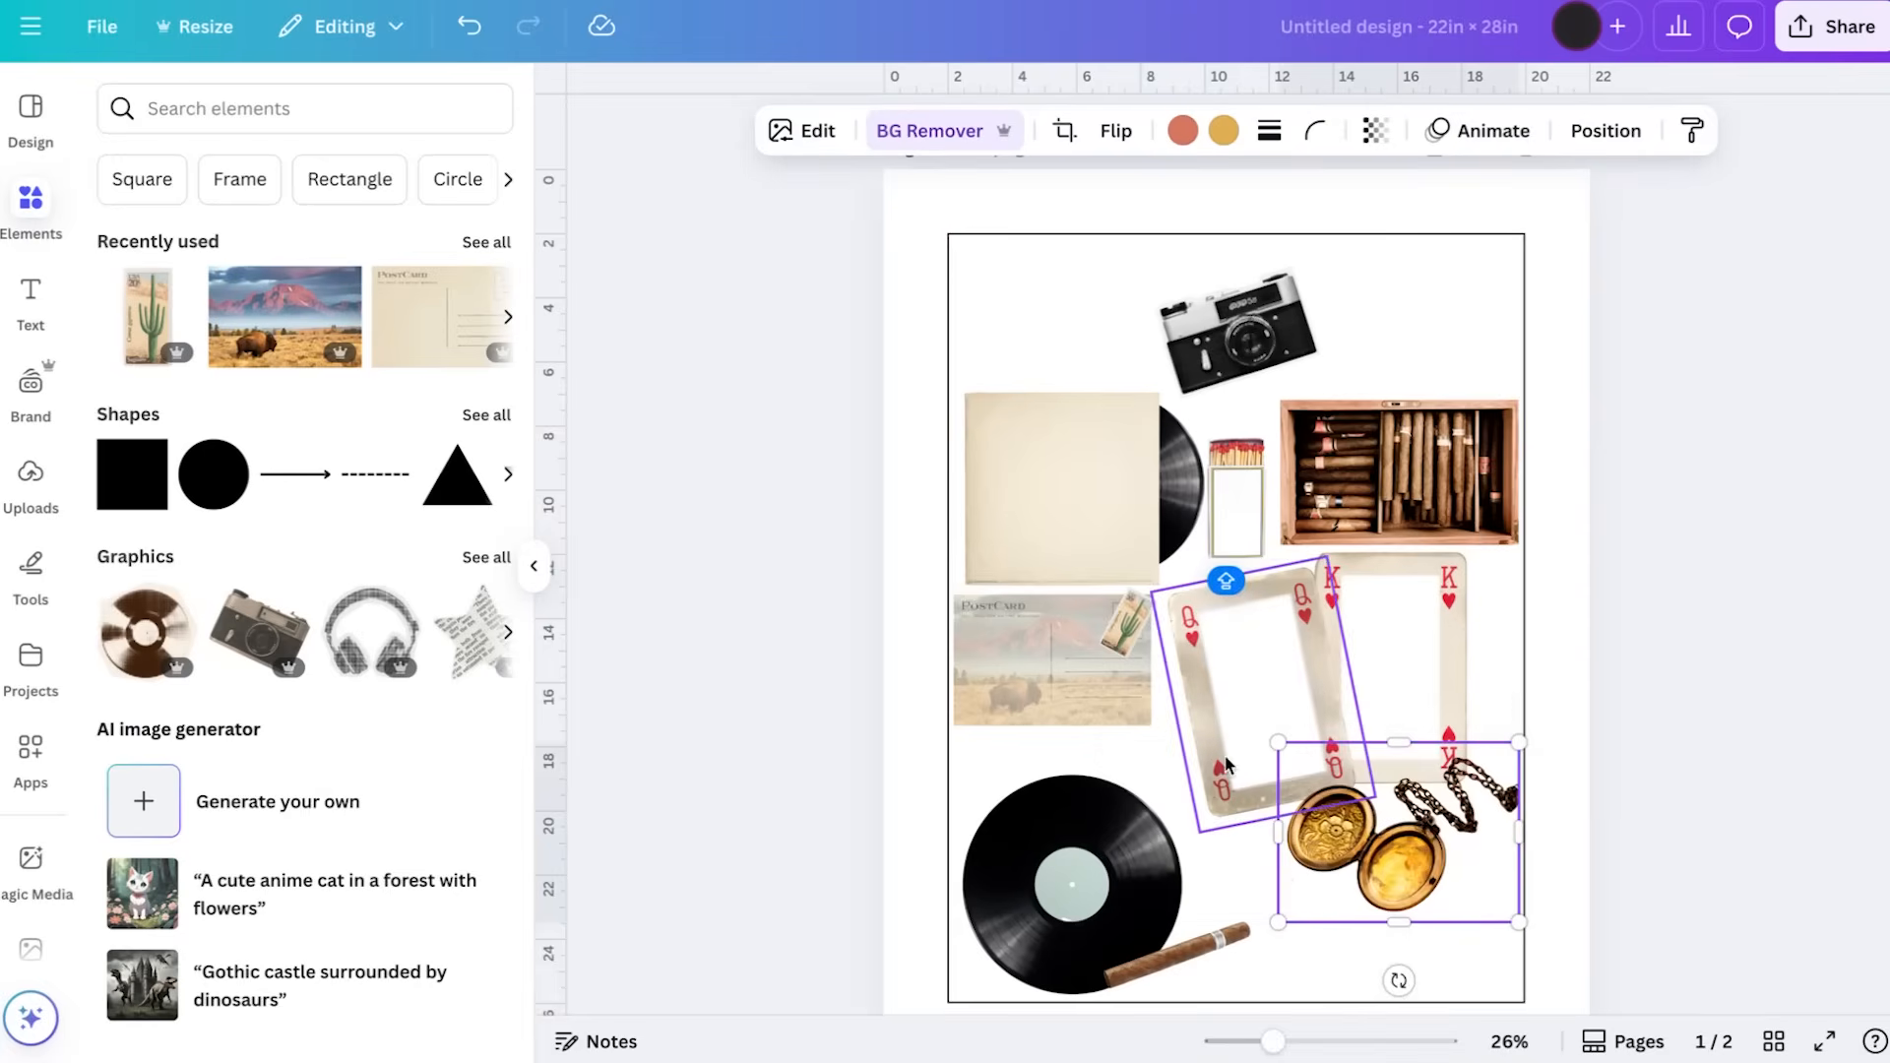
shift+click(1398, 689)
drag(1431, 638, 1438, 695)
click(1467, 487)
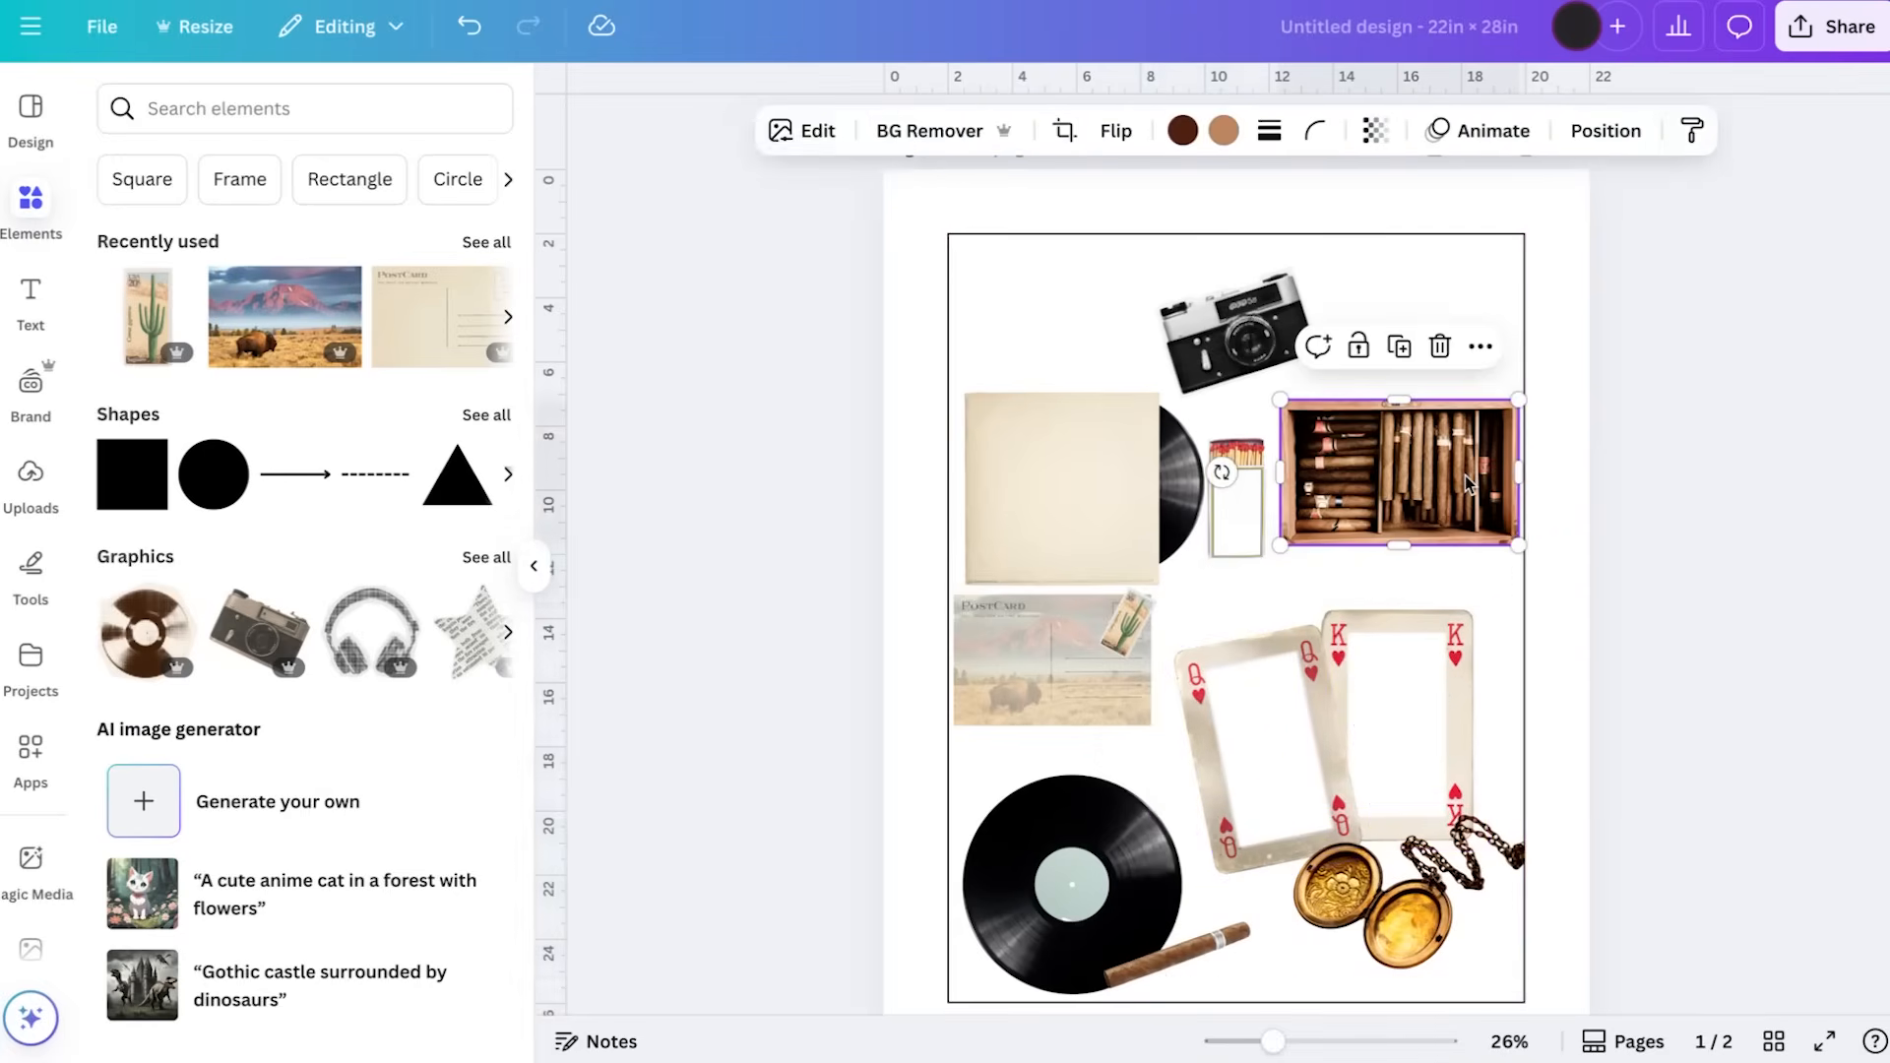
Open the halftone camera's element information and browse related elements from the same creator
click(1218, 333)
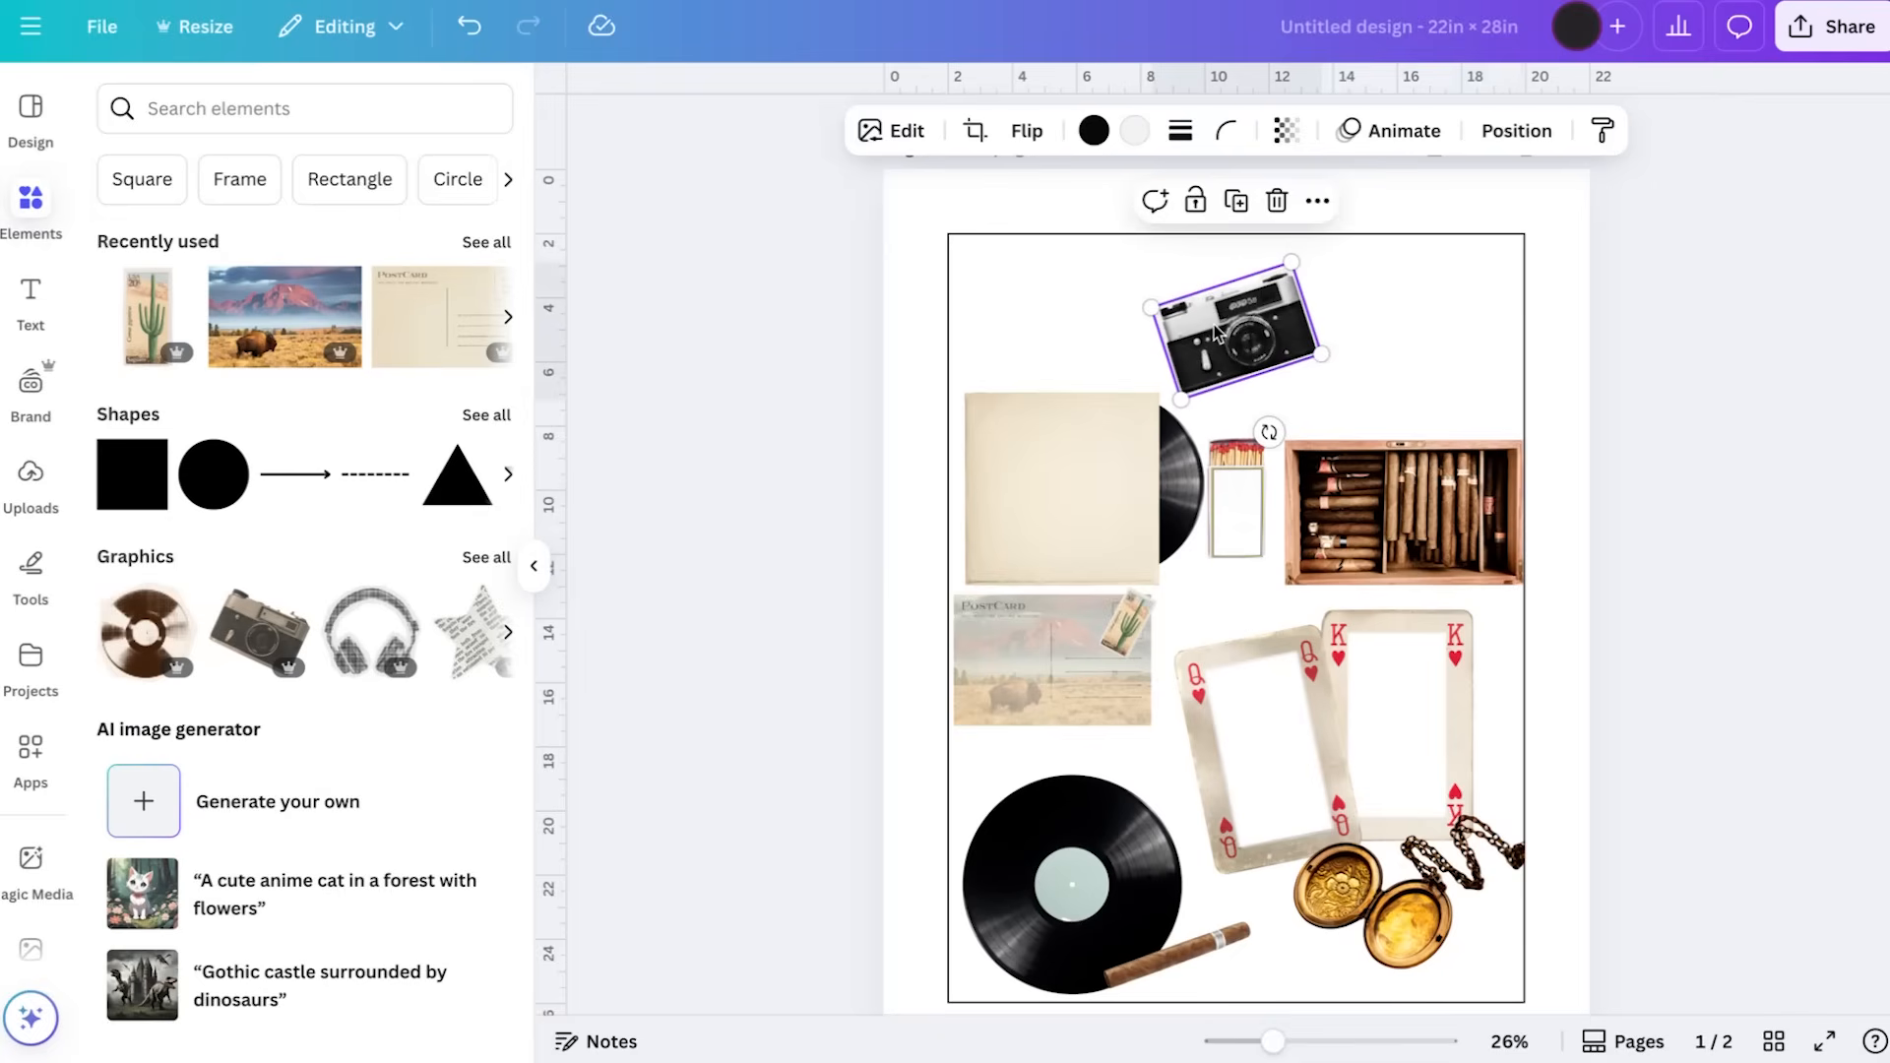
right_click(1217, 333)
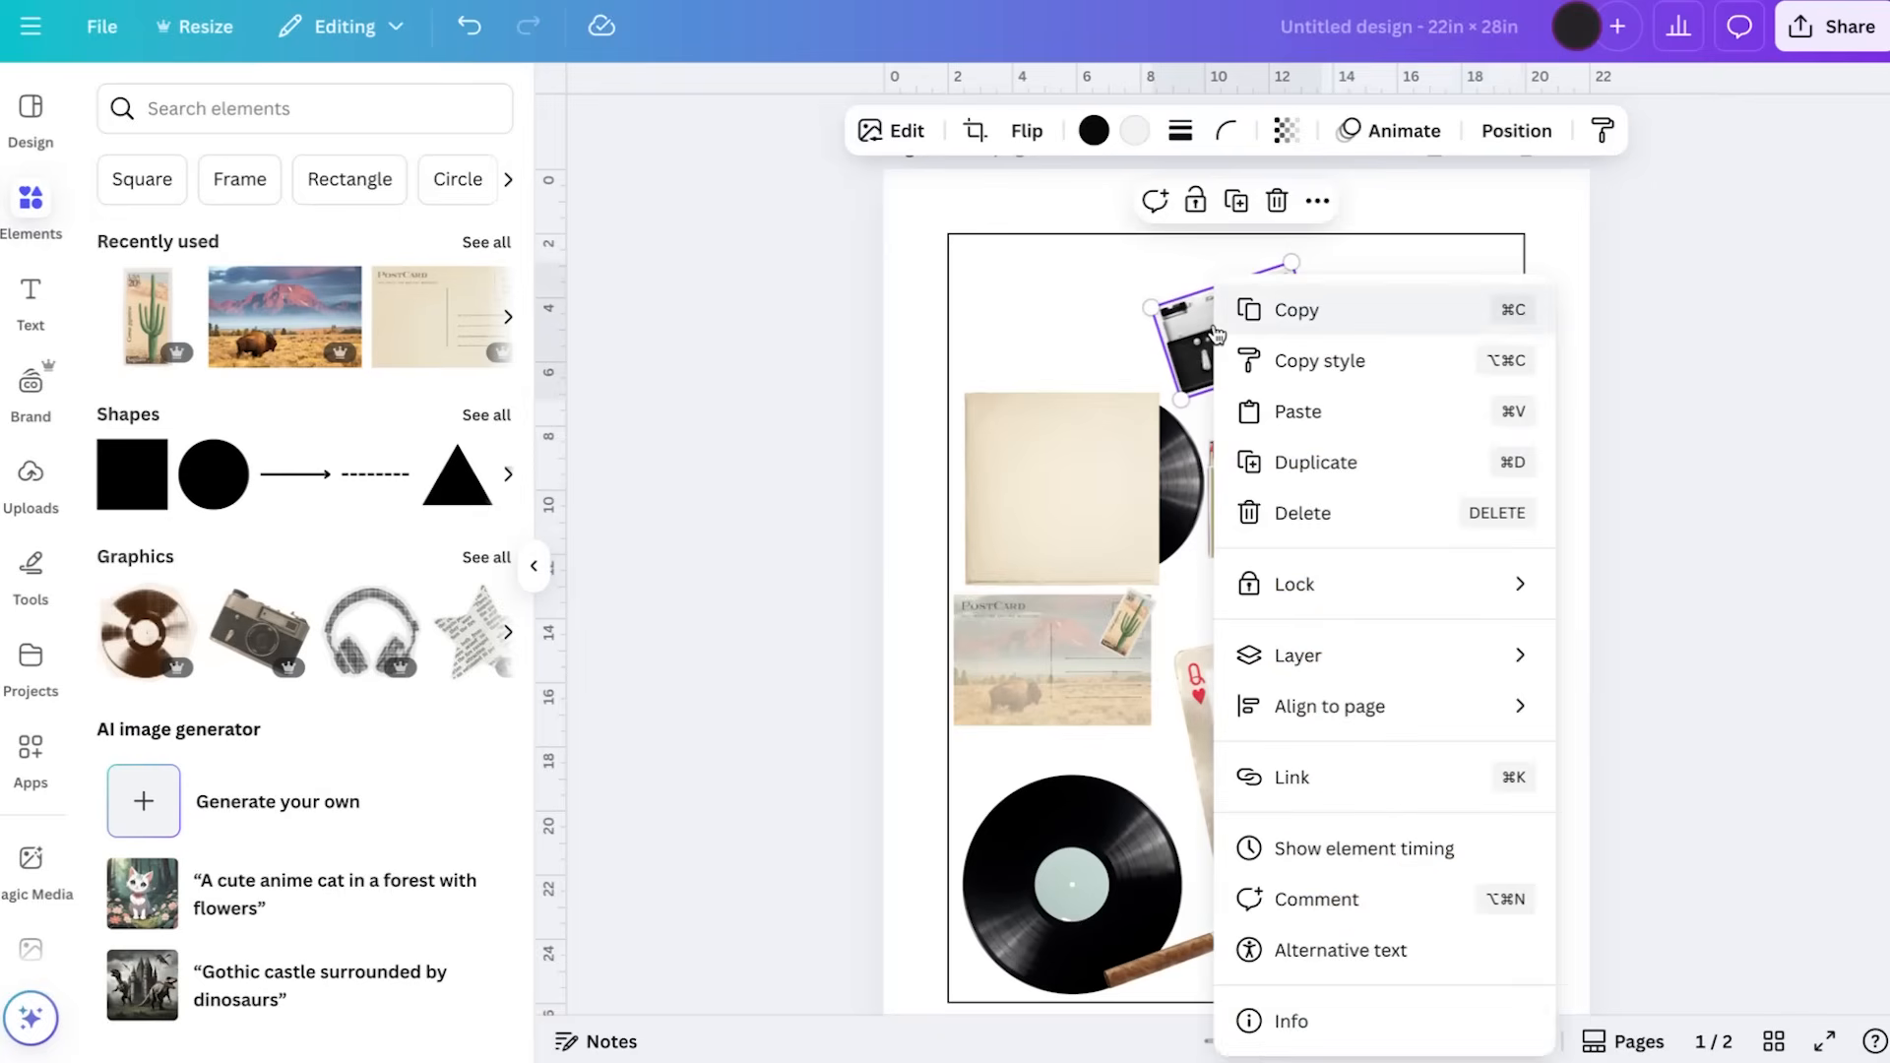
click(1332, 1027)
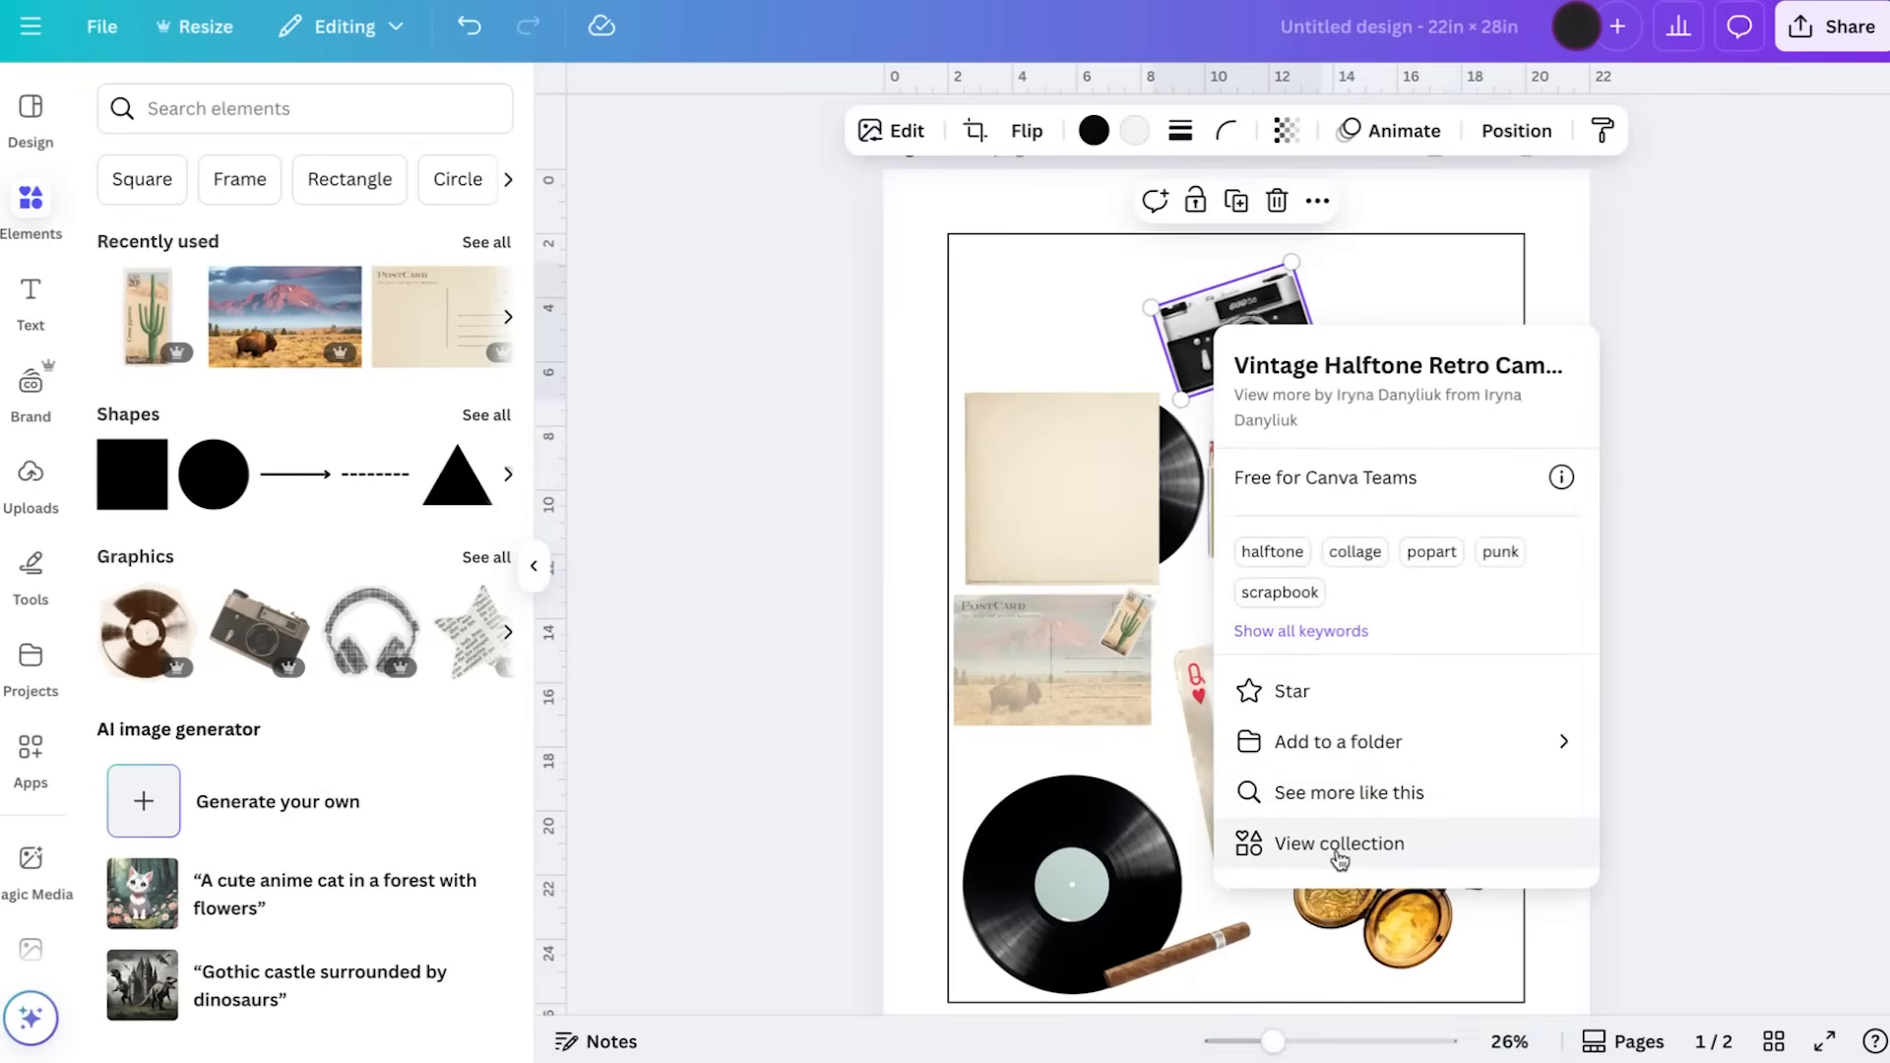
click(1350, 794)
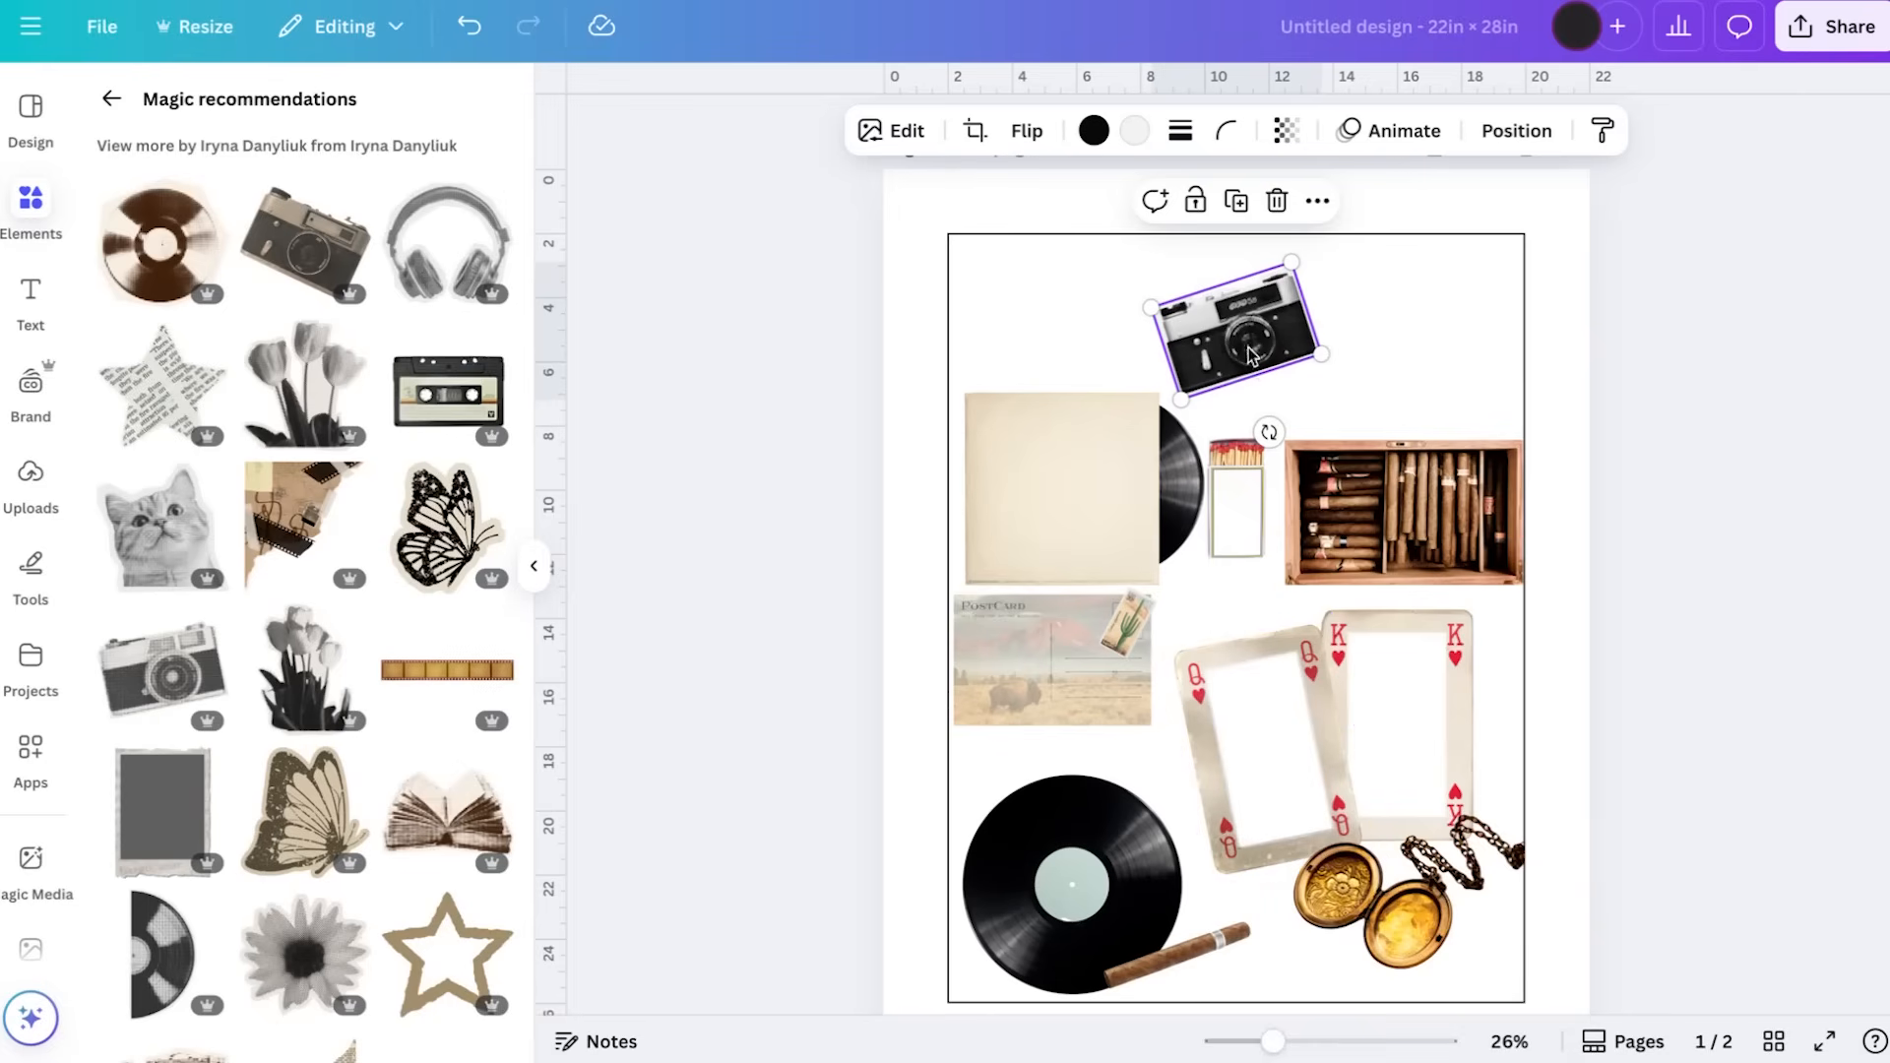
Shift the two playing cards slightly left and down, and lower the stamped postcard to just above the large record
drag(1409, 705, 1382, 730)
click(1038, 698)
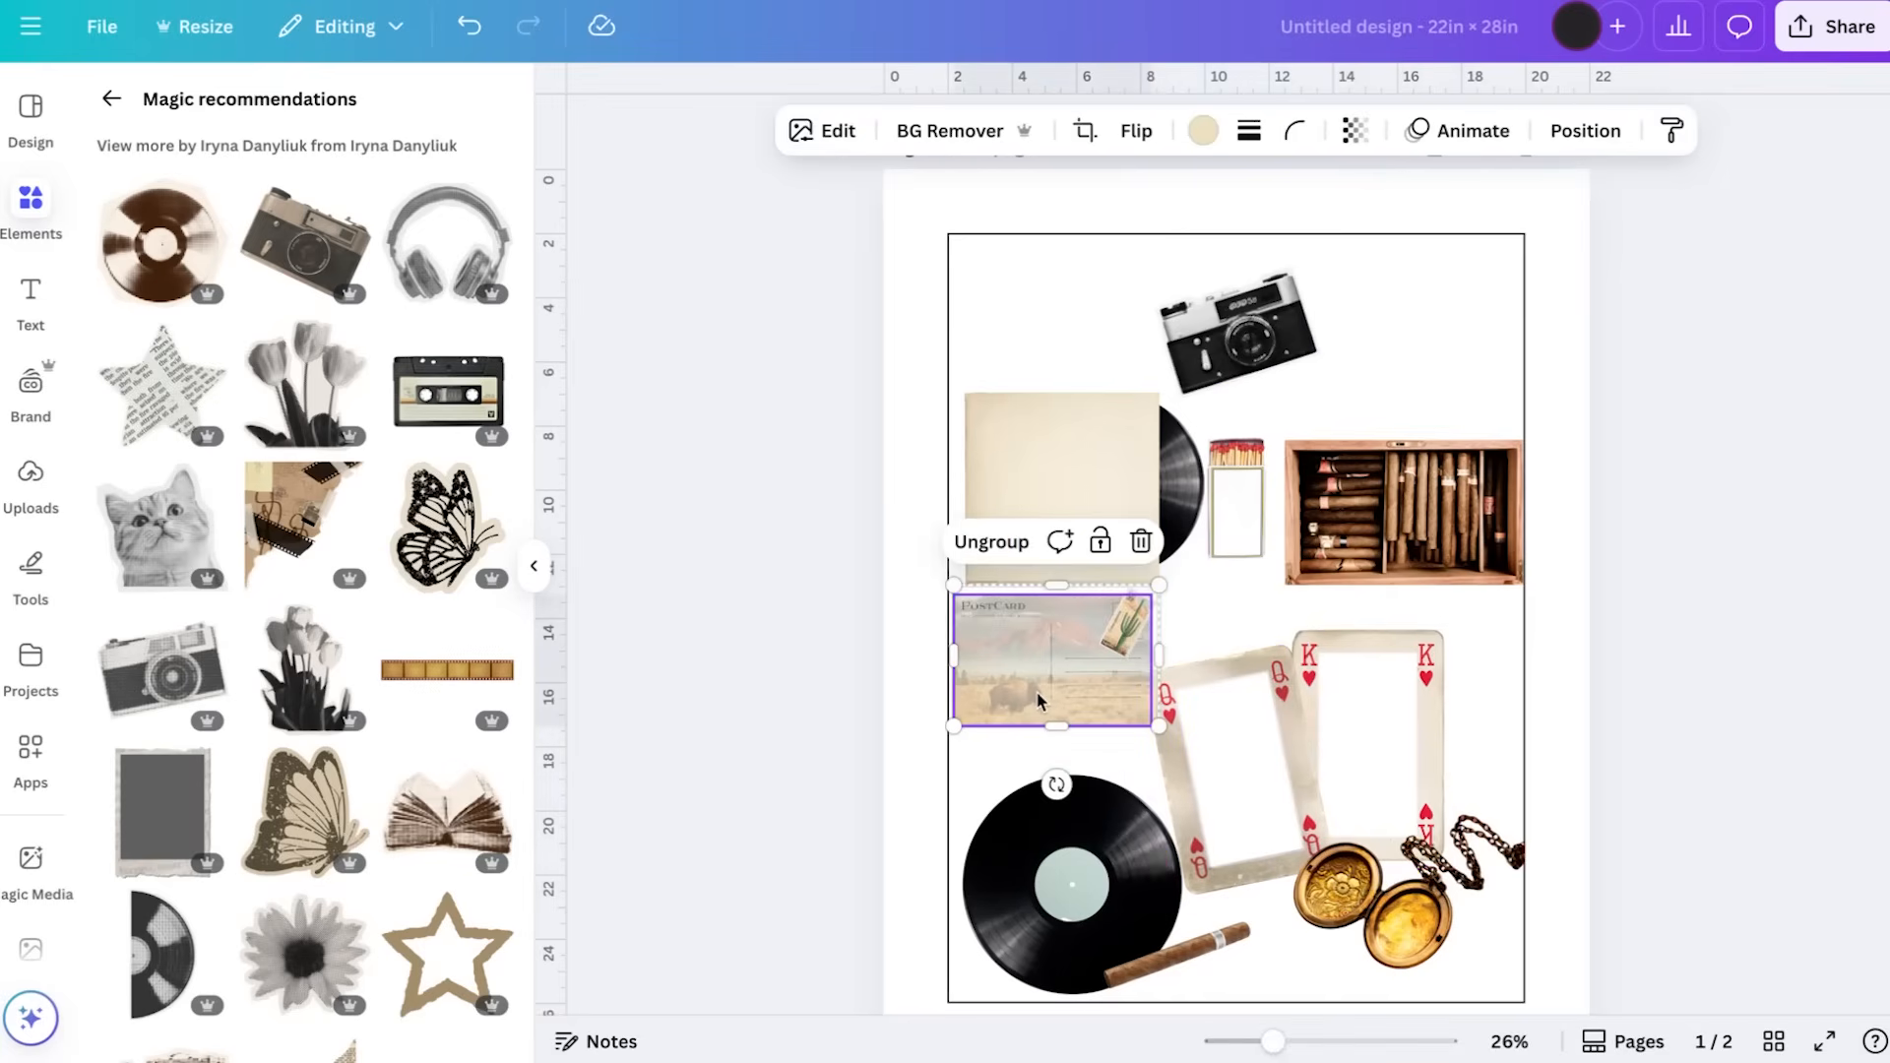
drag(1039, 699, 1044, 740)
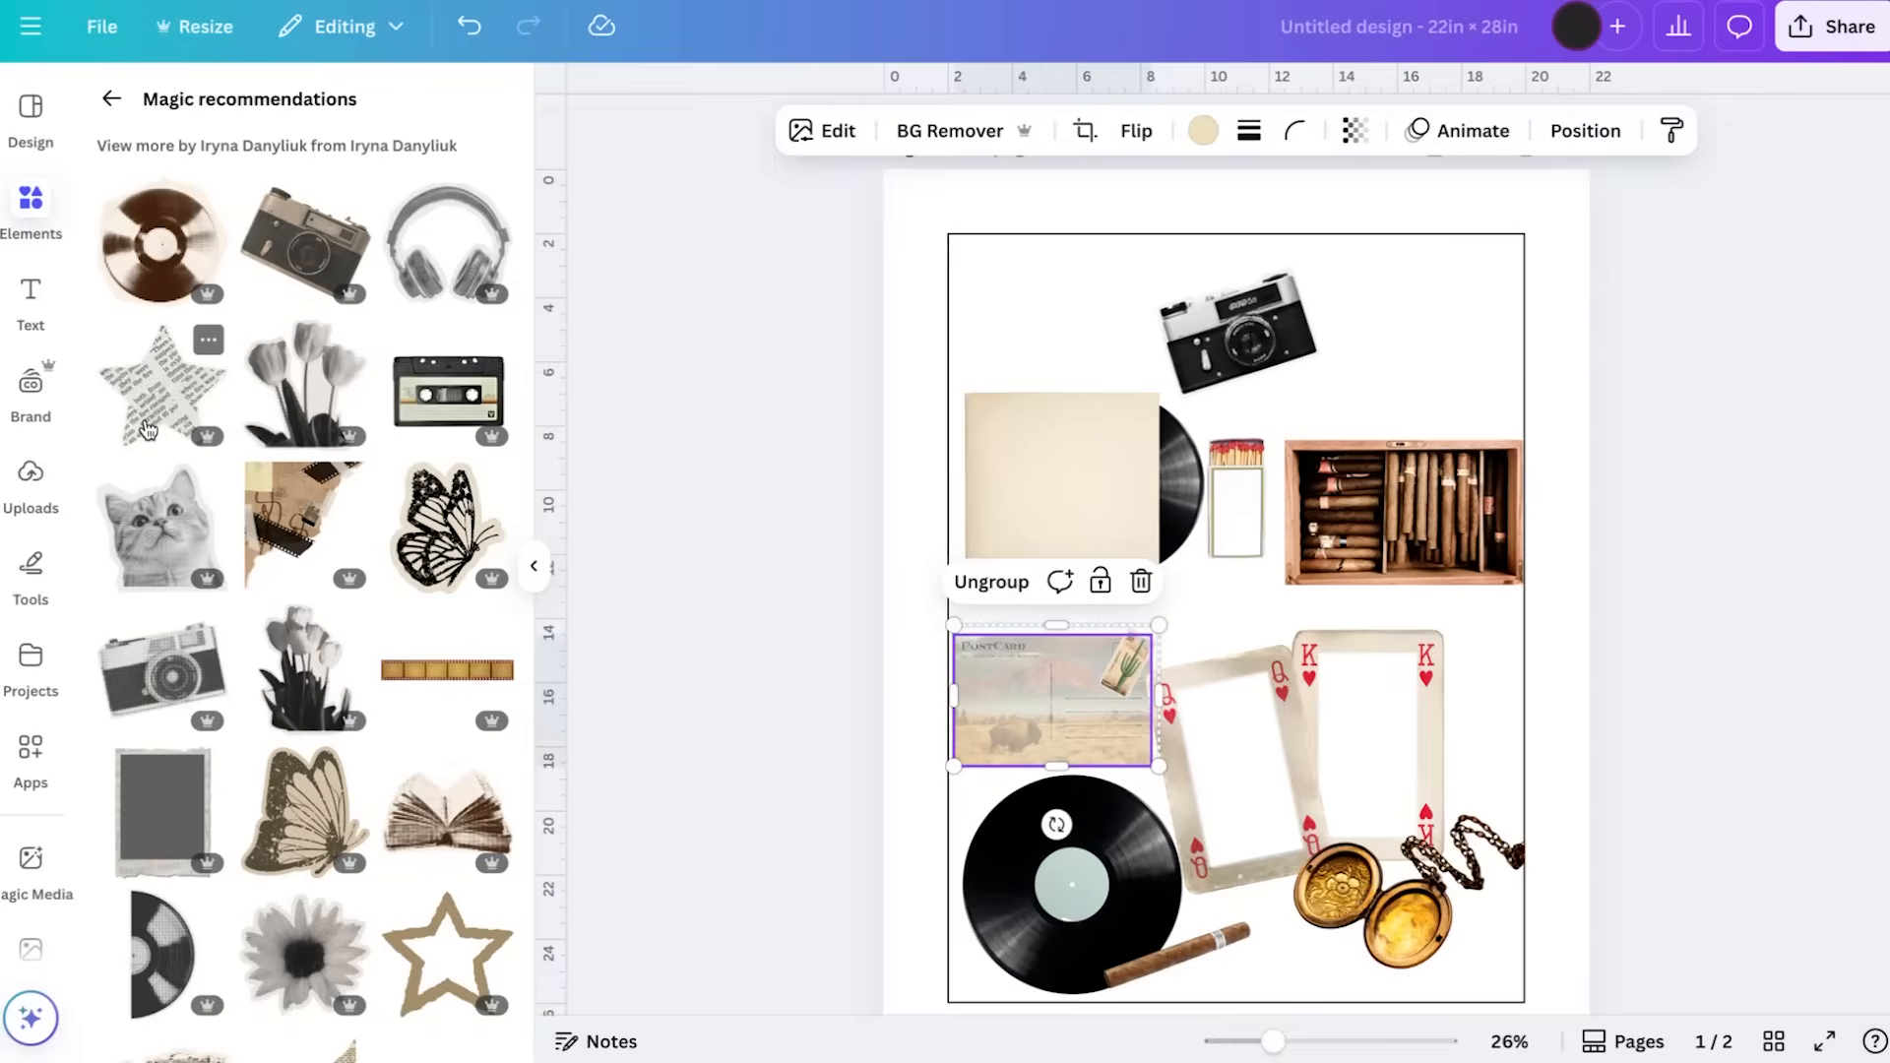
Add the newsprint star from the related elements, shrink it and place it over the king card's right edge
click(161, 384)
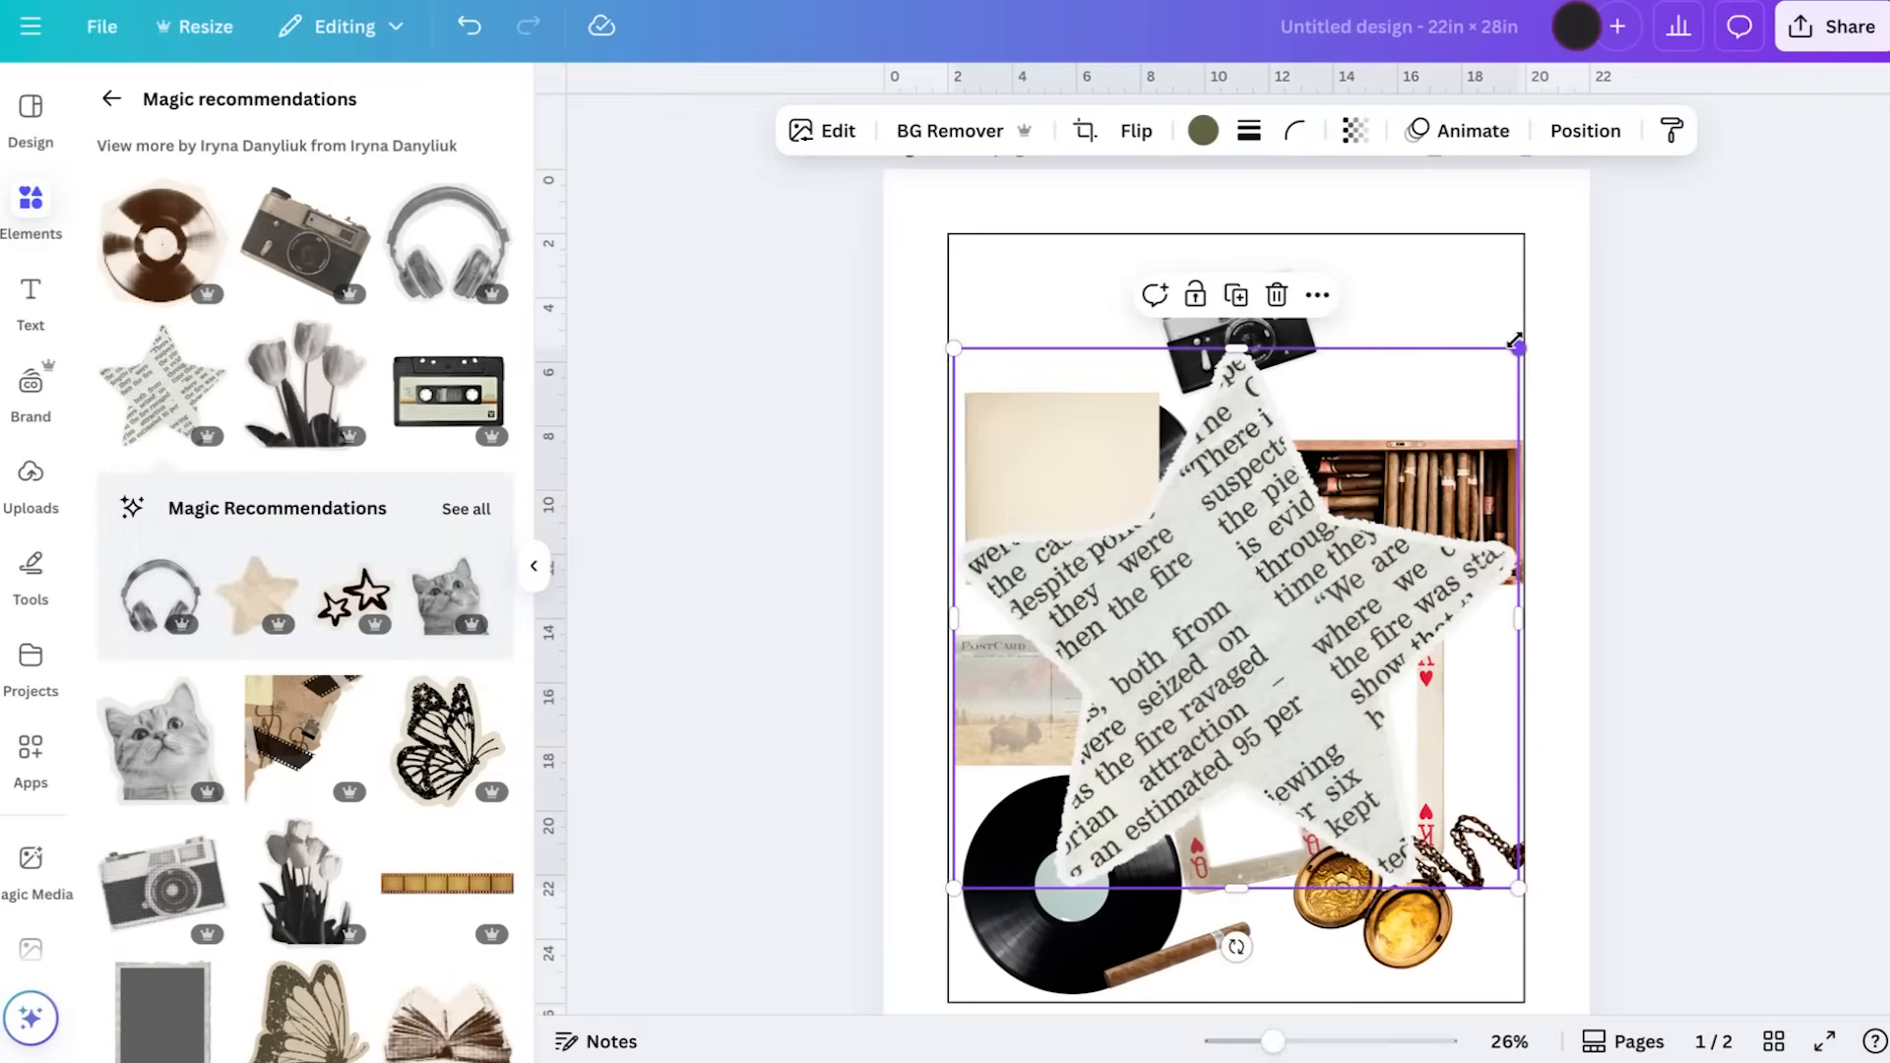
drag(1519, 350, 1134, 716)
drag(1029, 813, 1432, 729)
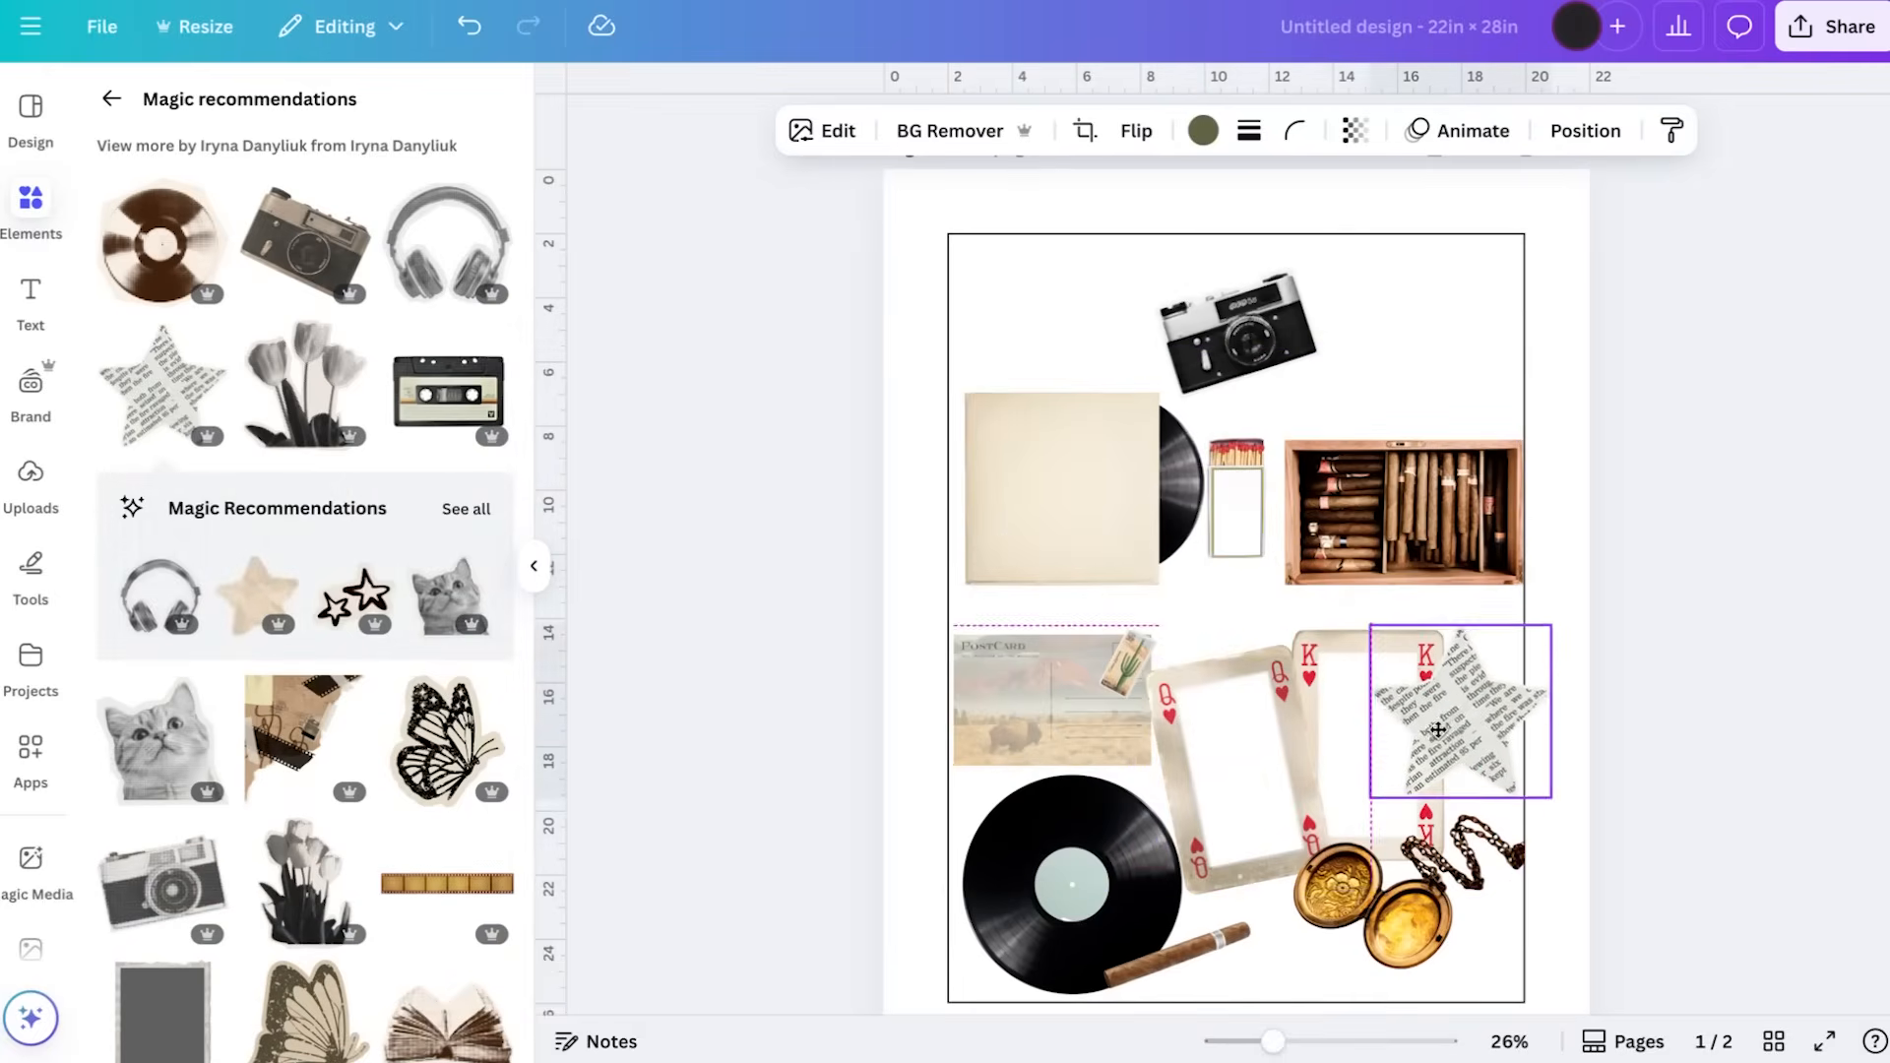
drag(1553, 623, 1506, 672)
drag(1435, 732, 1470, 704)
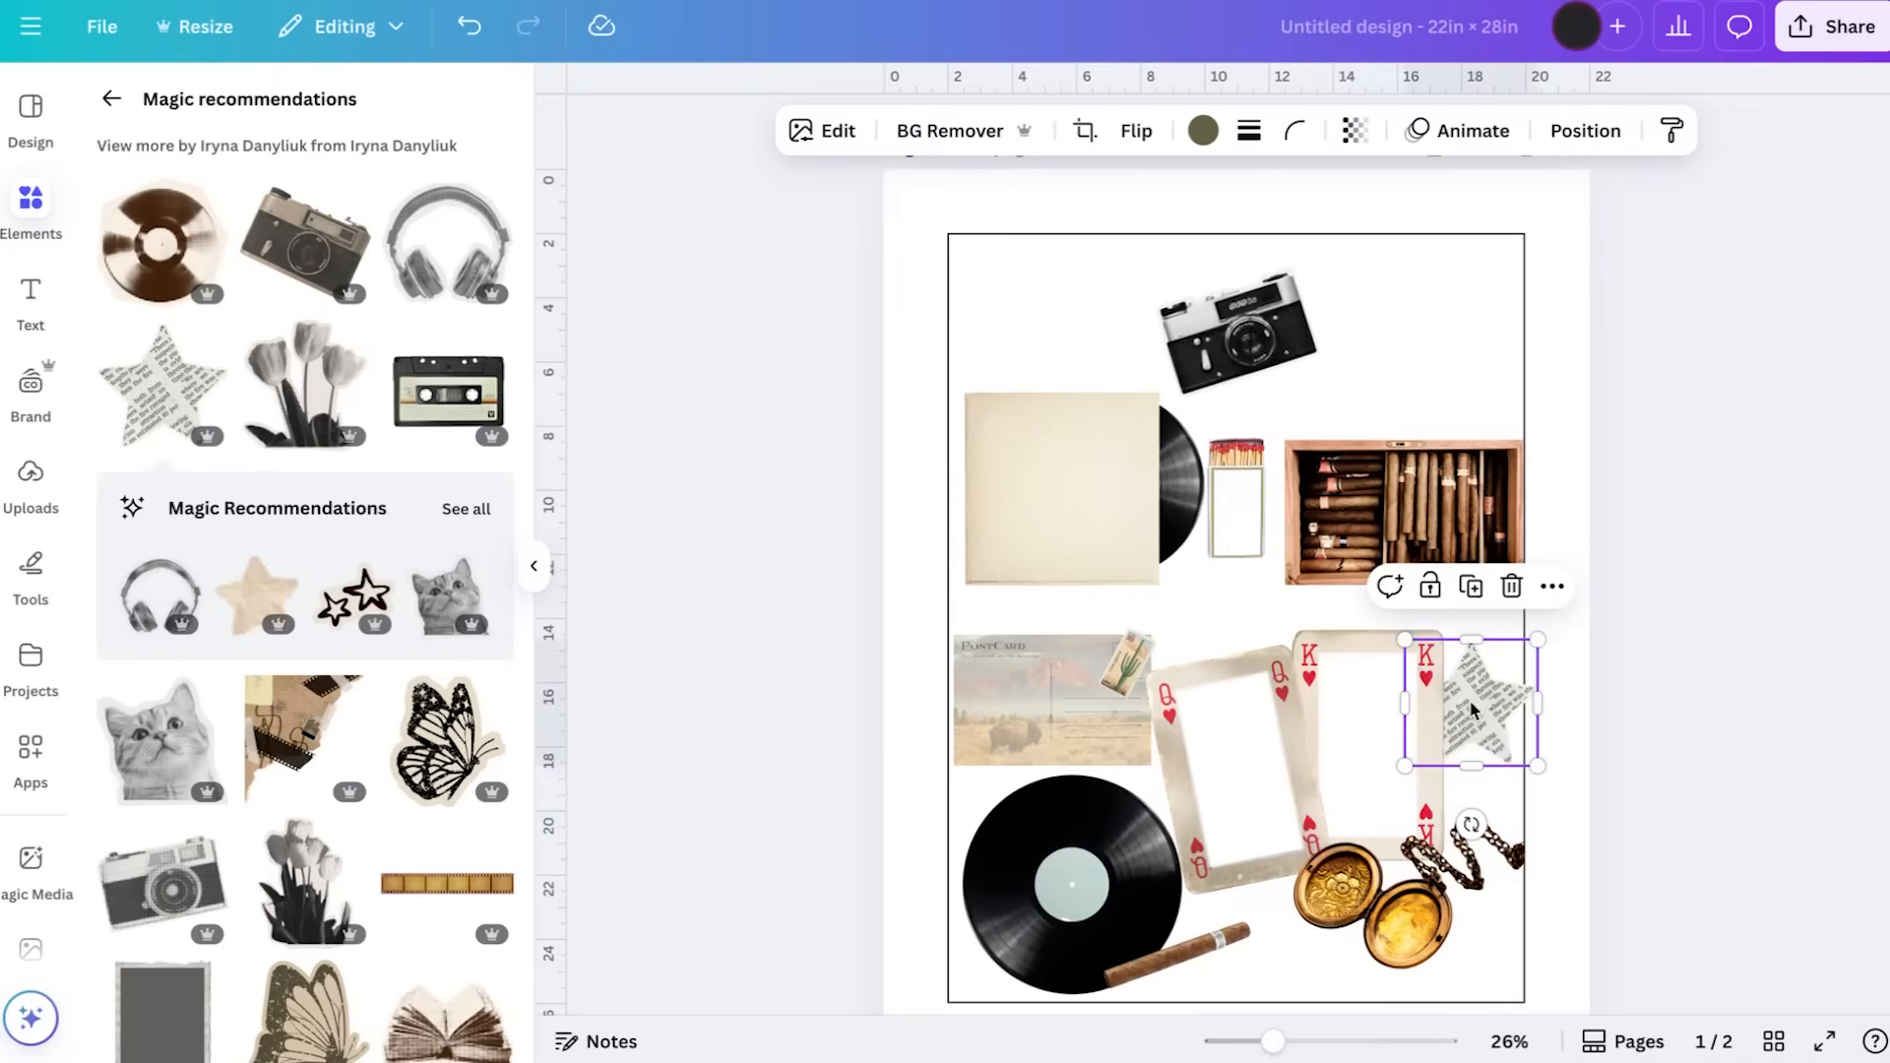
drag(1470, 704, 1470, 729)
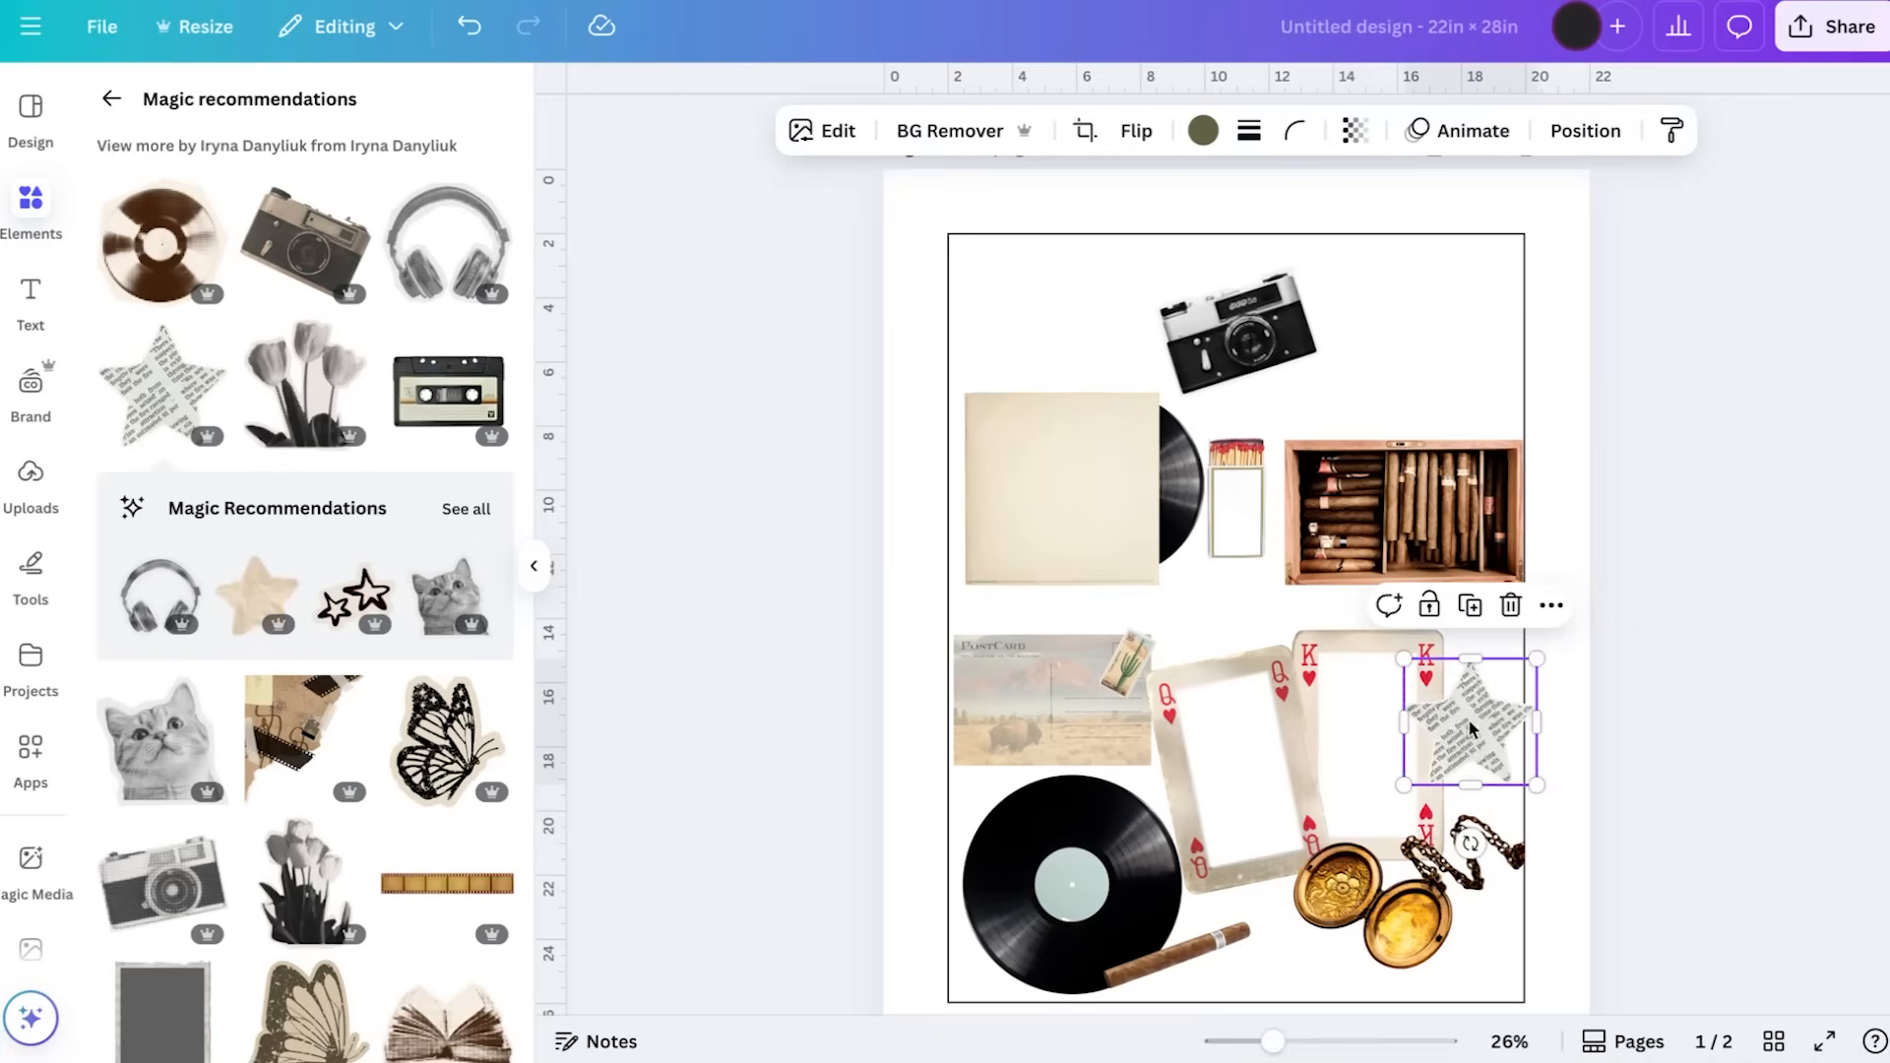
Shrink the newsprint star a little more, tilt it counterclockwise and position it over the guide's right edge above the locket chain
drag(1536, 658, 1520, 675)
drag(1463, 837, 1499, 815)
drag(1480, 733, 1489, 732)
click(1650, 653)
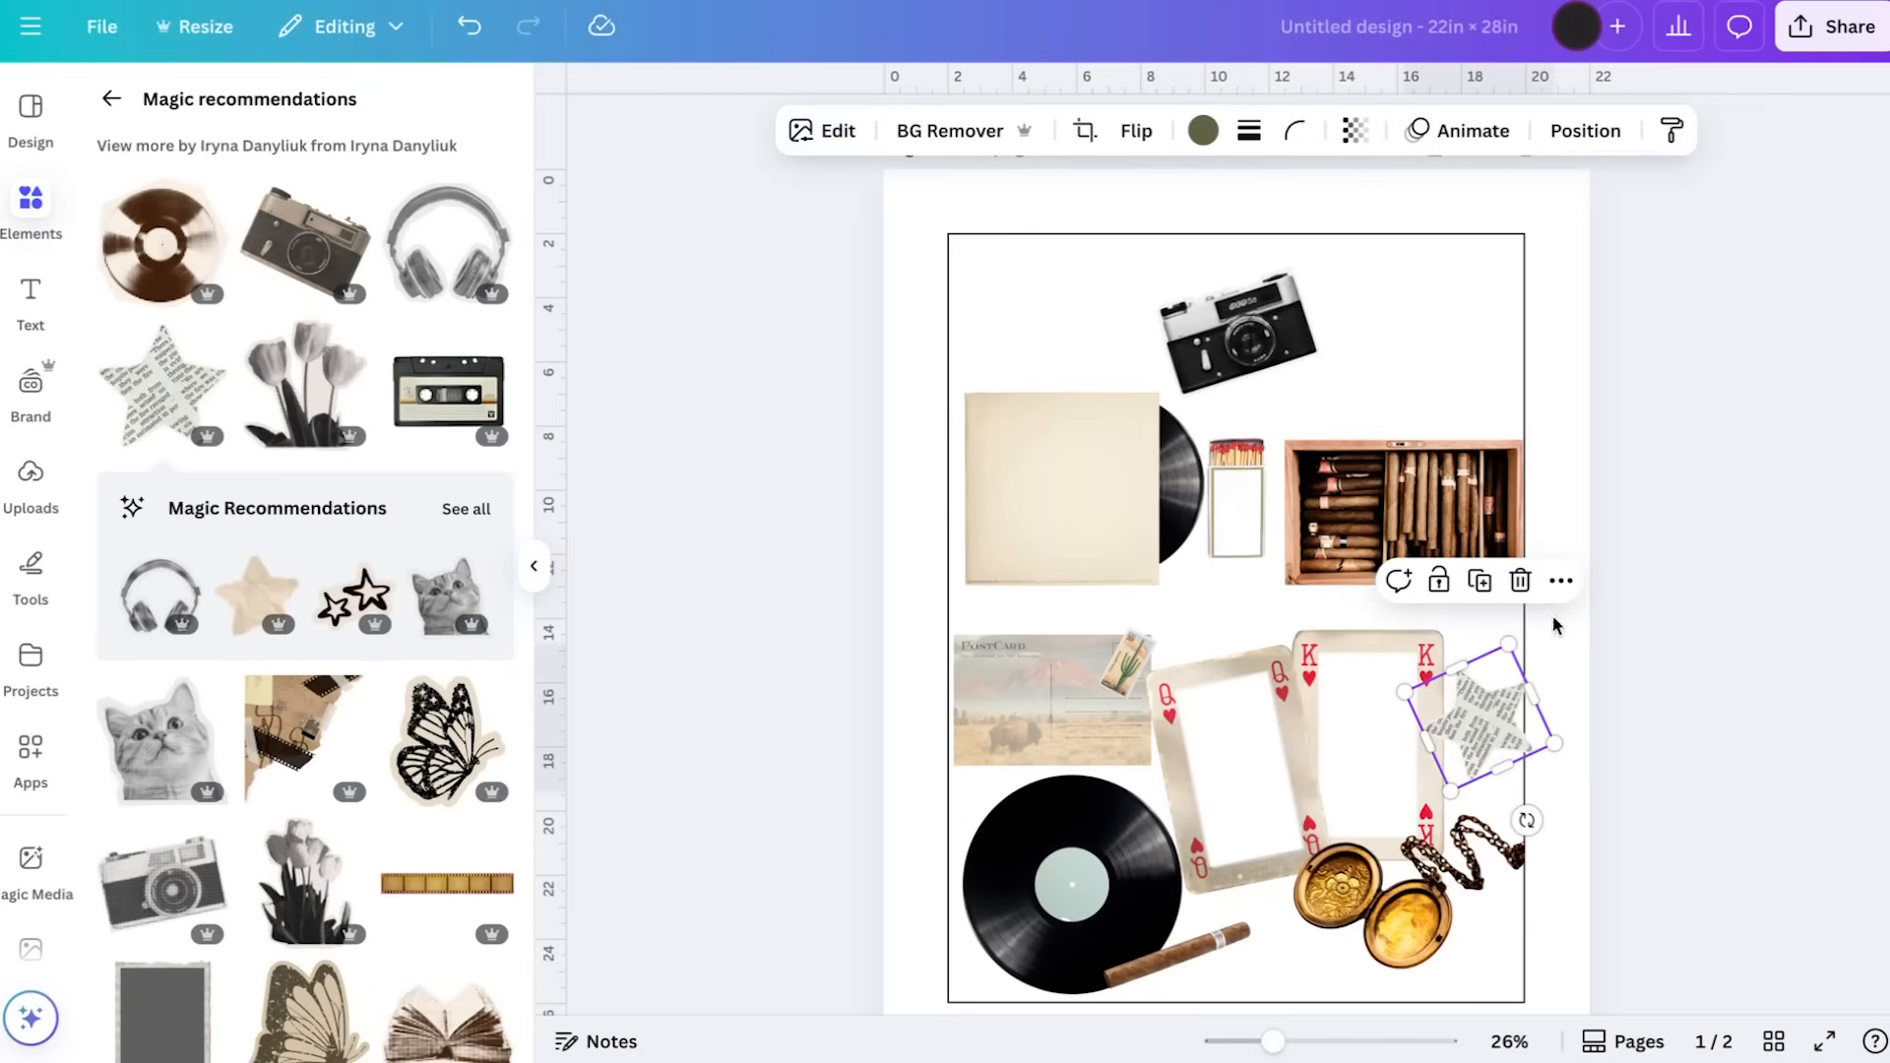
click(1695, 437)
drag(1473, 753, 1479, 768)
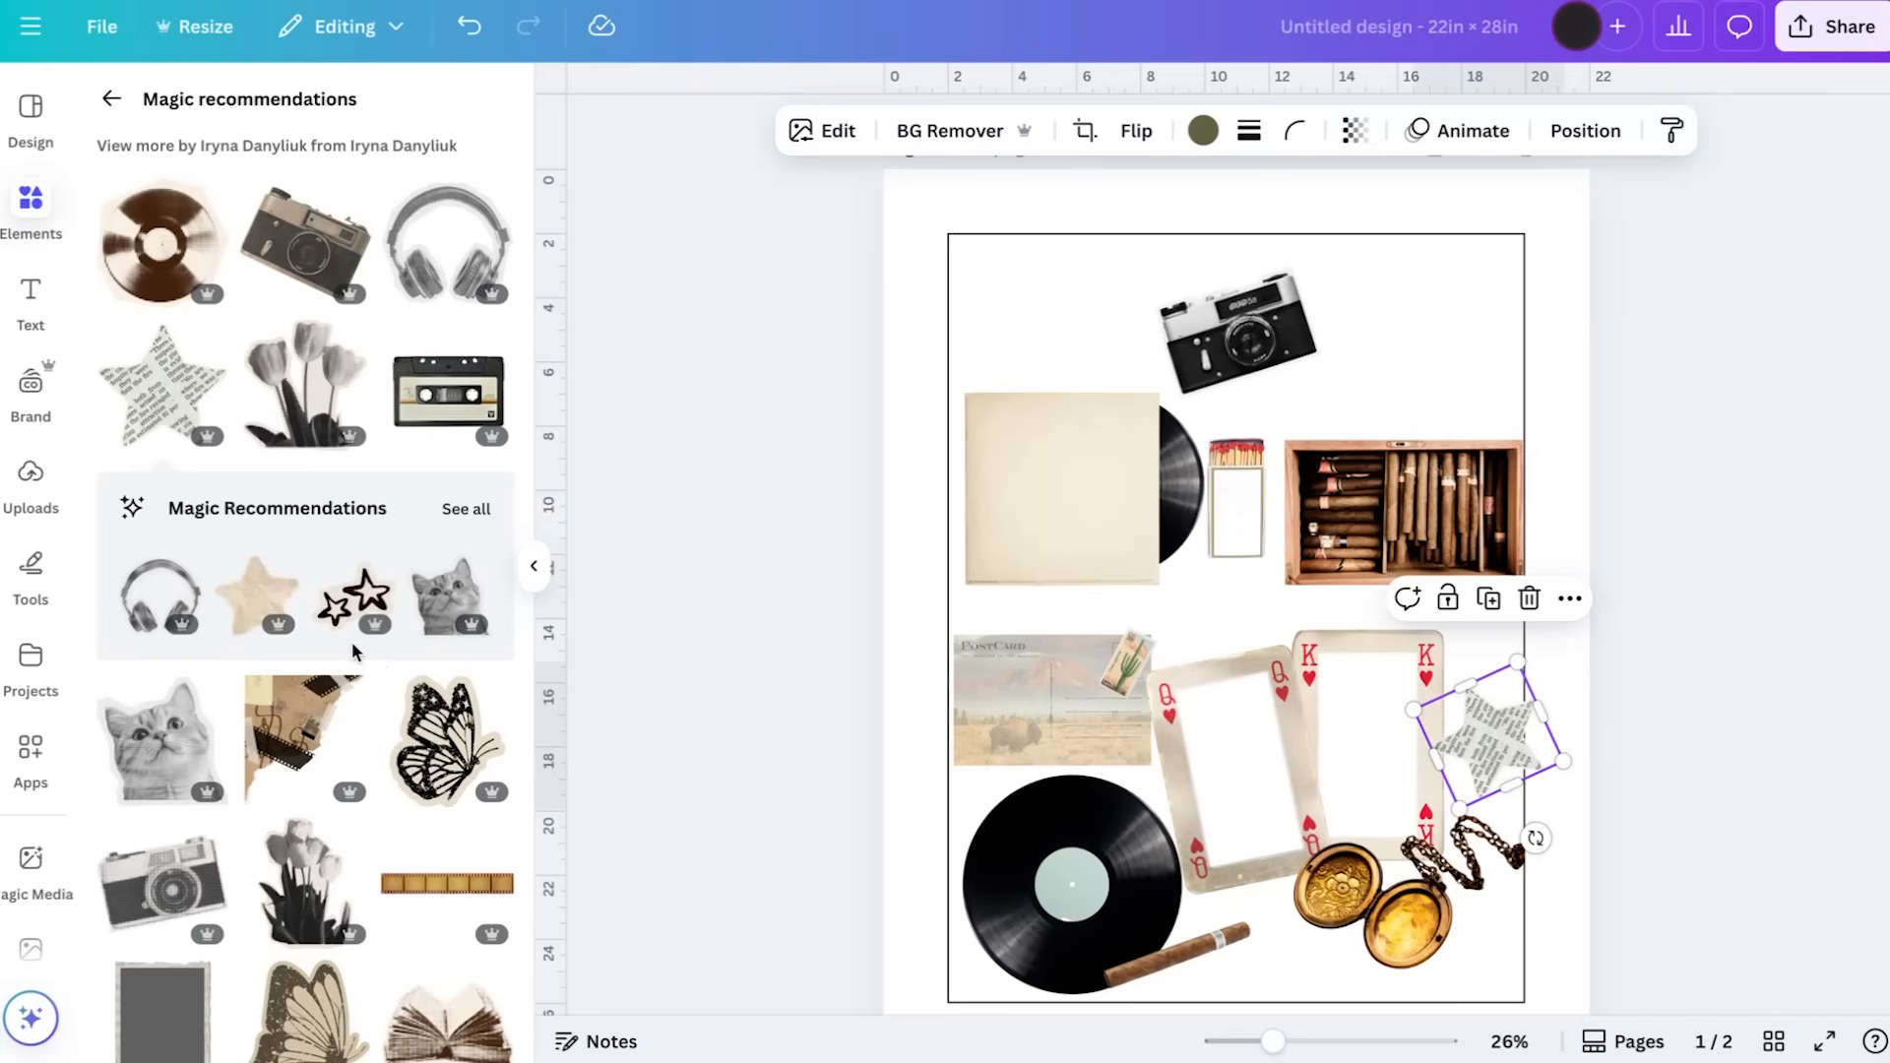
Add the brown halftone record, shrink it and layer it behind the king card just below the cigar box
scroll(355, 651, down, 1)
click(161, 201)
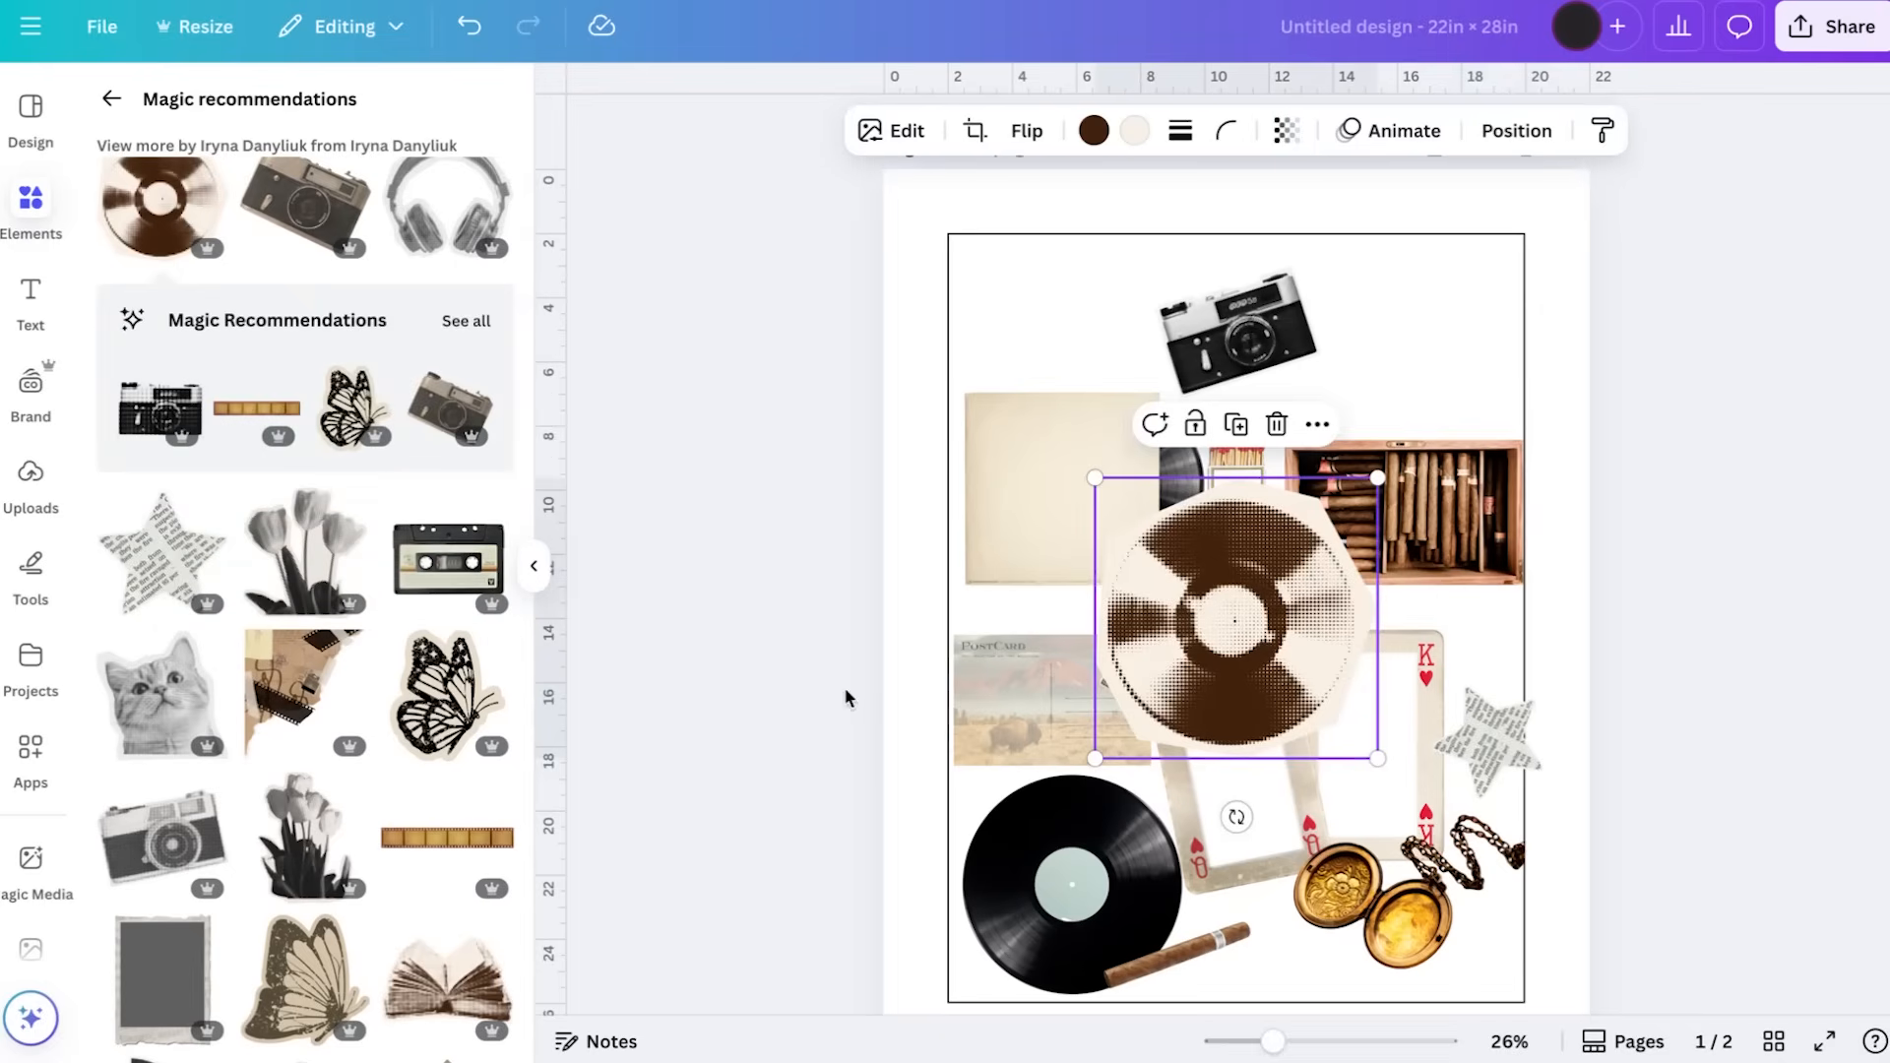
drag(1381, 478, 1227, 630)
drag(1162, 695, 1452, 431)
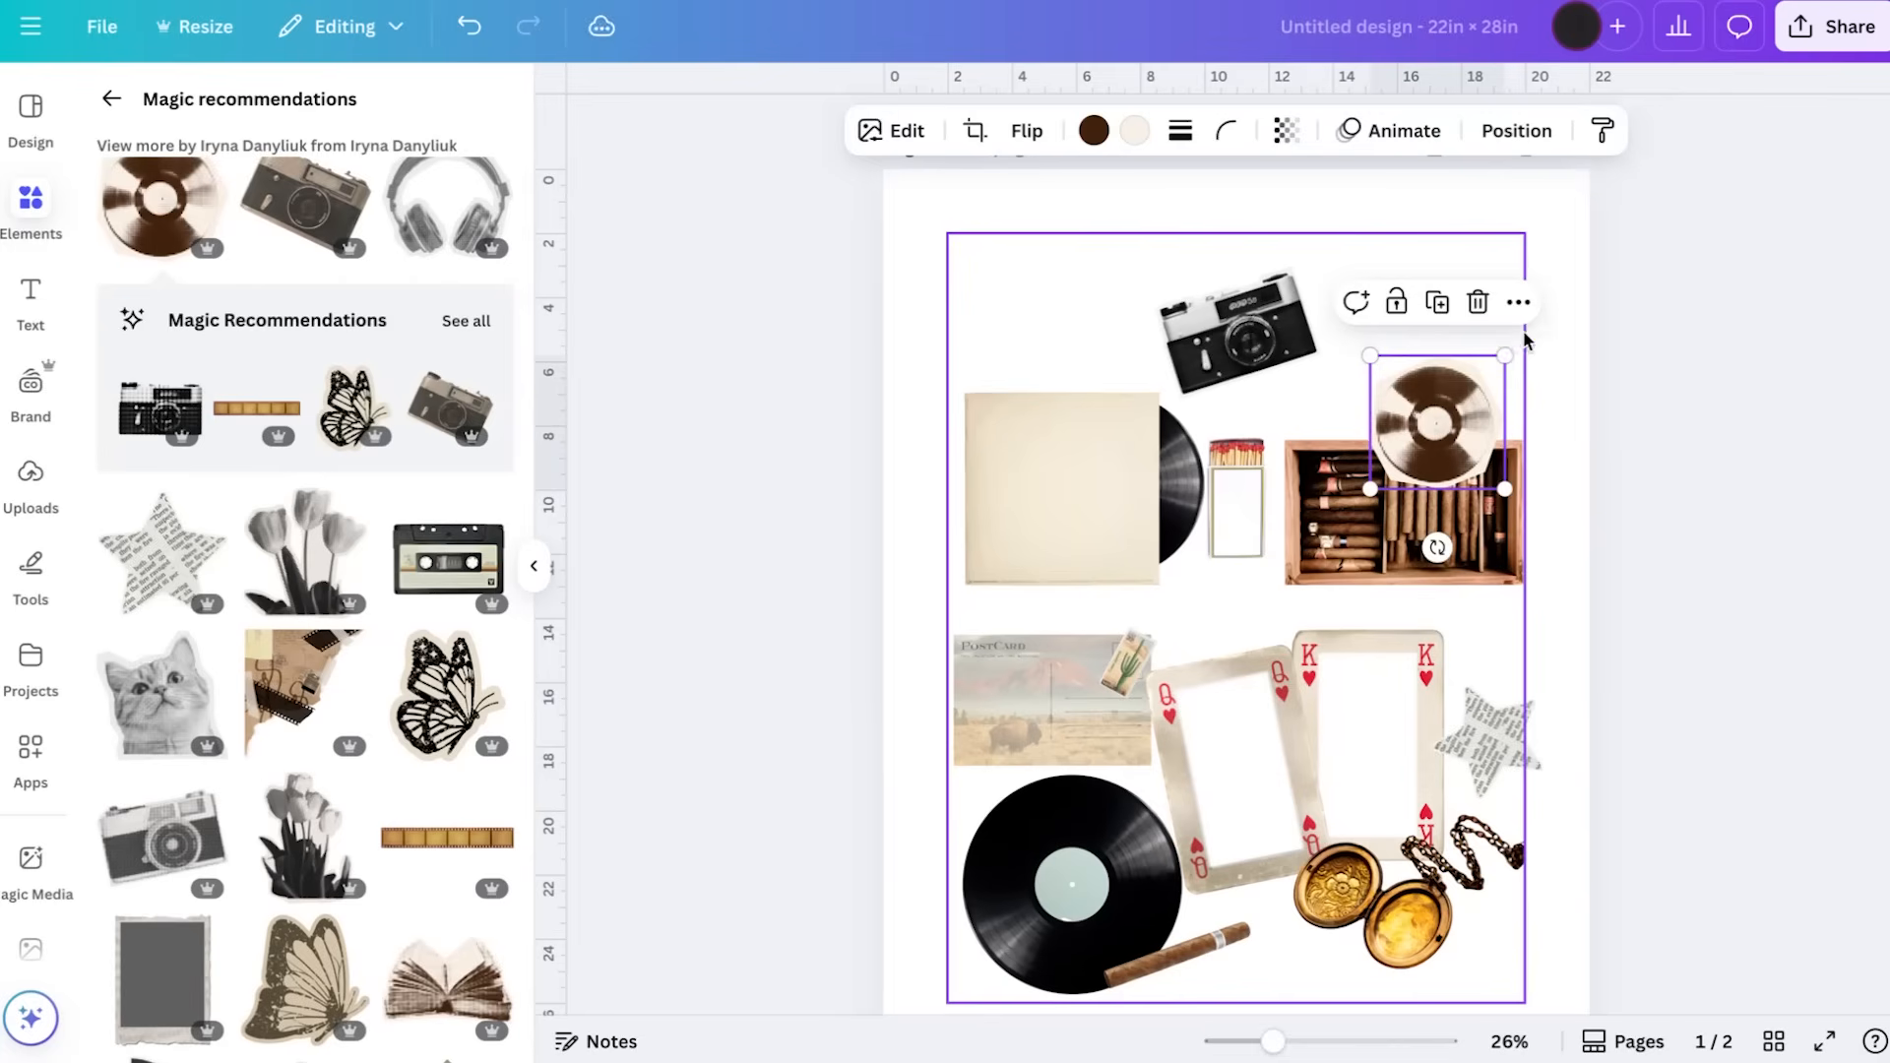
drag(1501, 356, 1476, 383)
drag(1424, 445, 1475, 645)
key(ctrl+[)
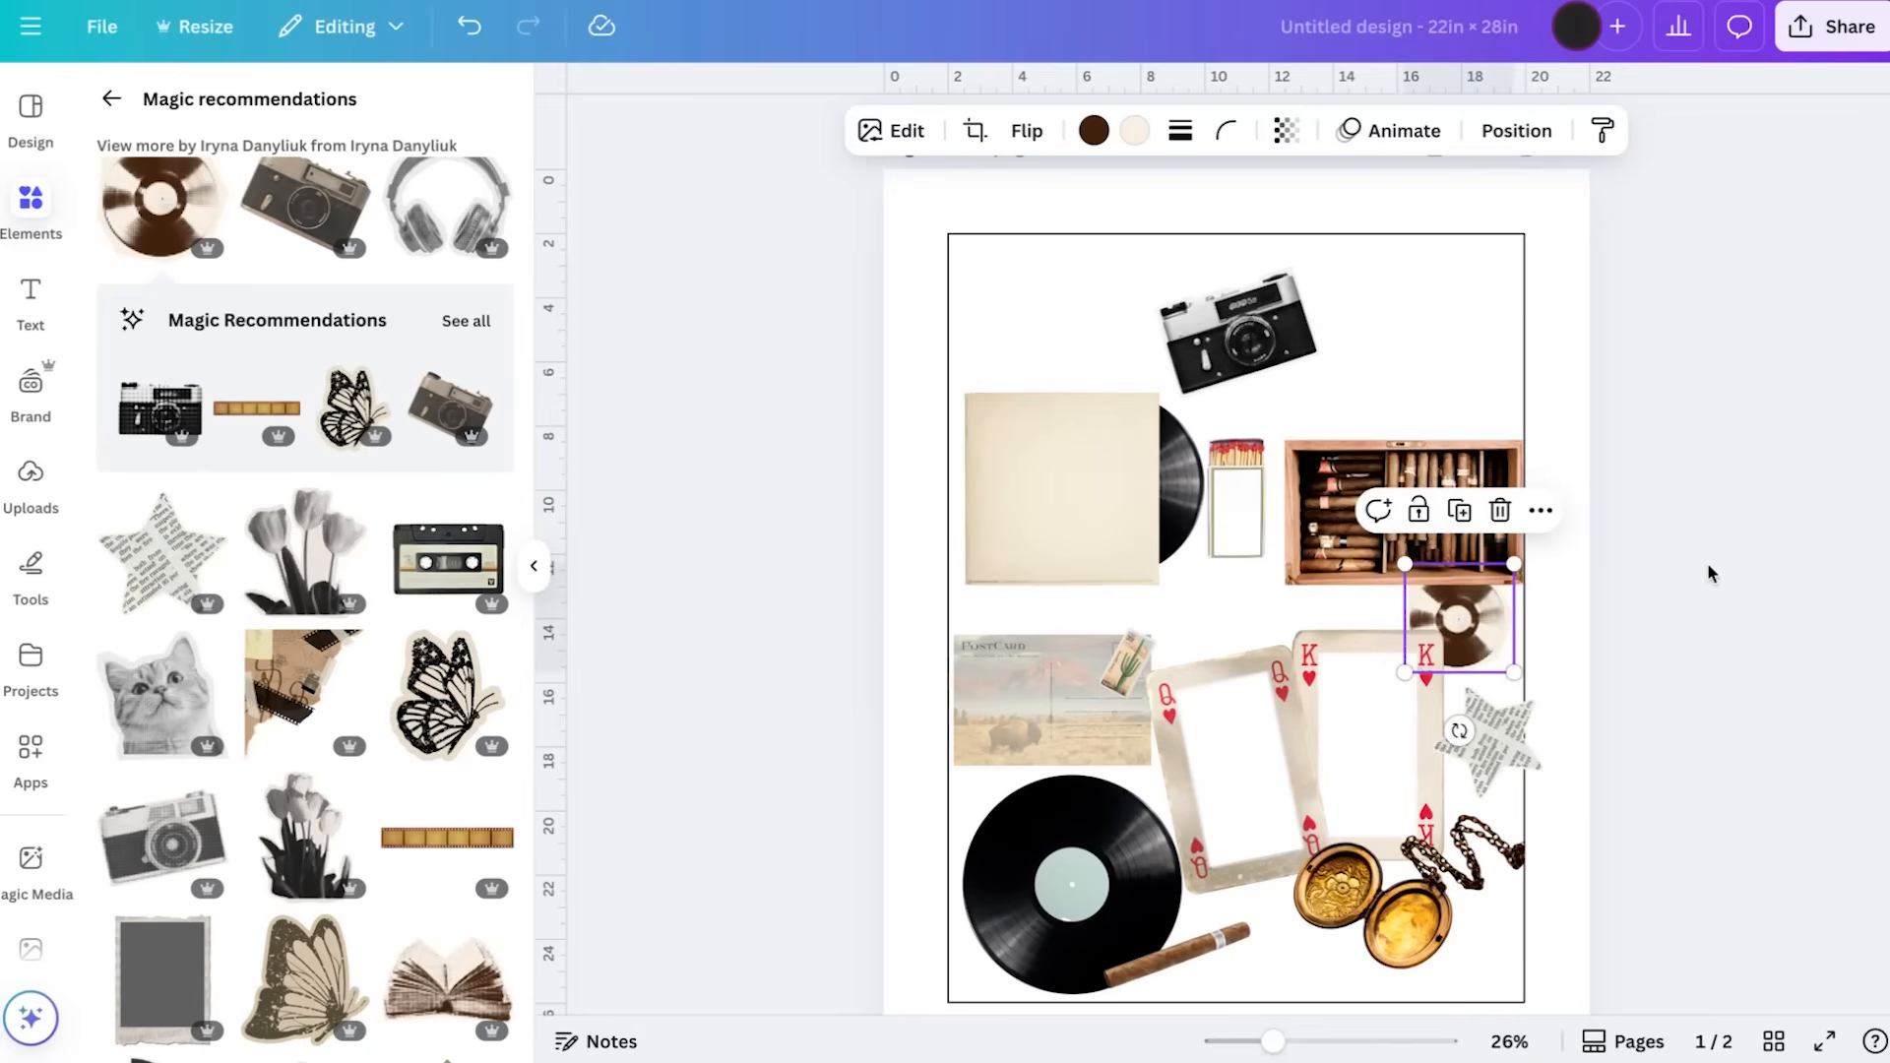
click(1698, 566)
Add the torn brown paper with film strips, shrink it and place it over the guide's top-left corner
scroll(251, 462, down, 6)
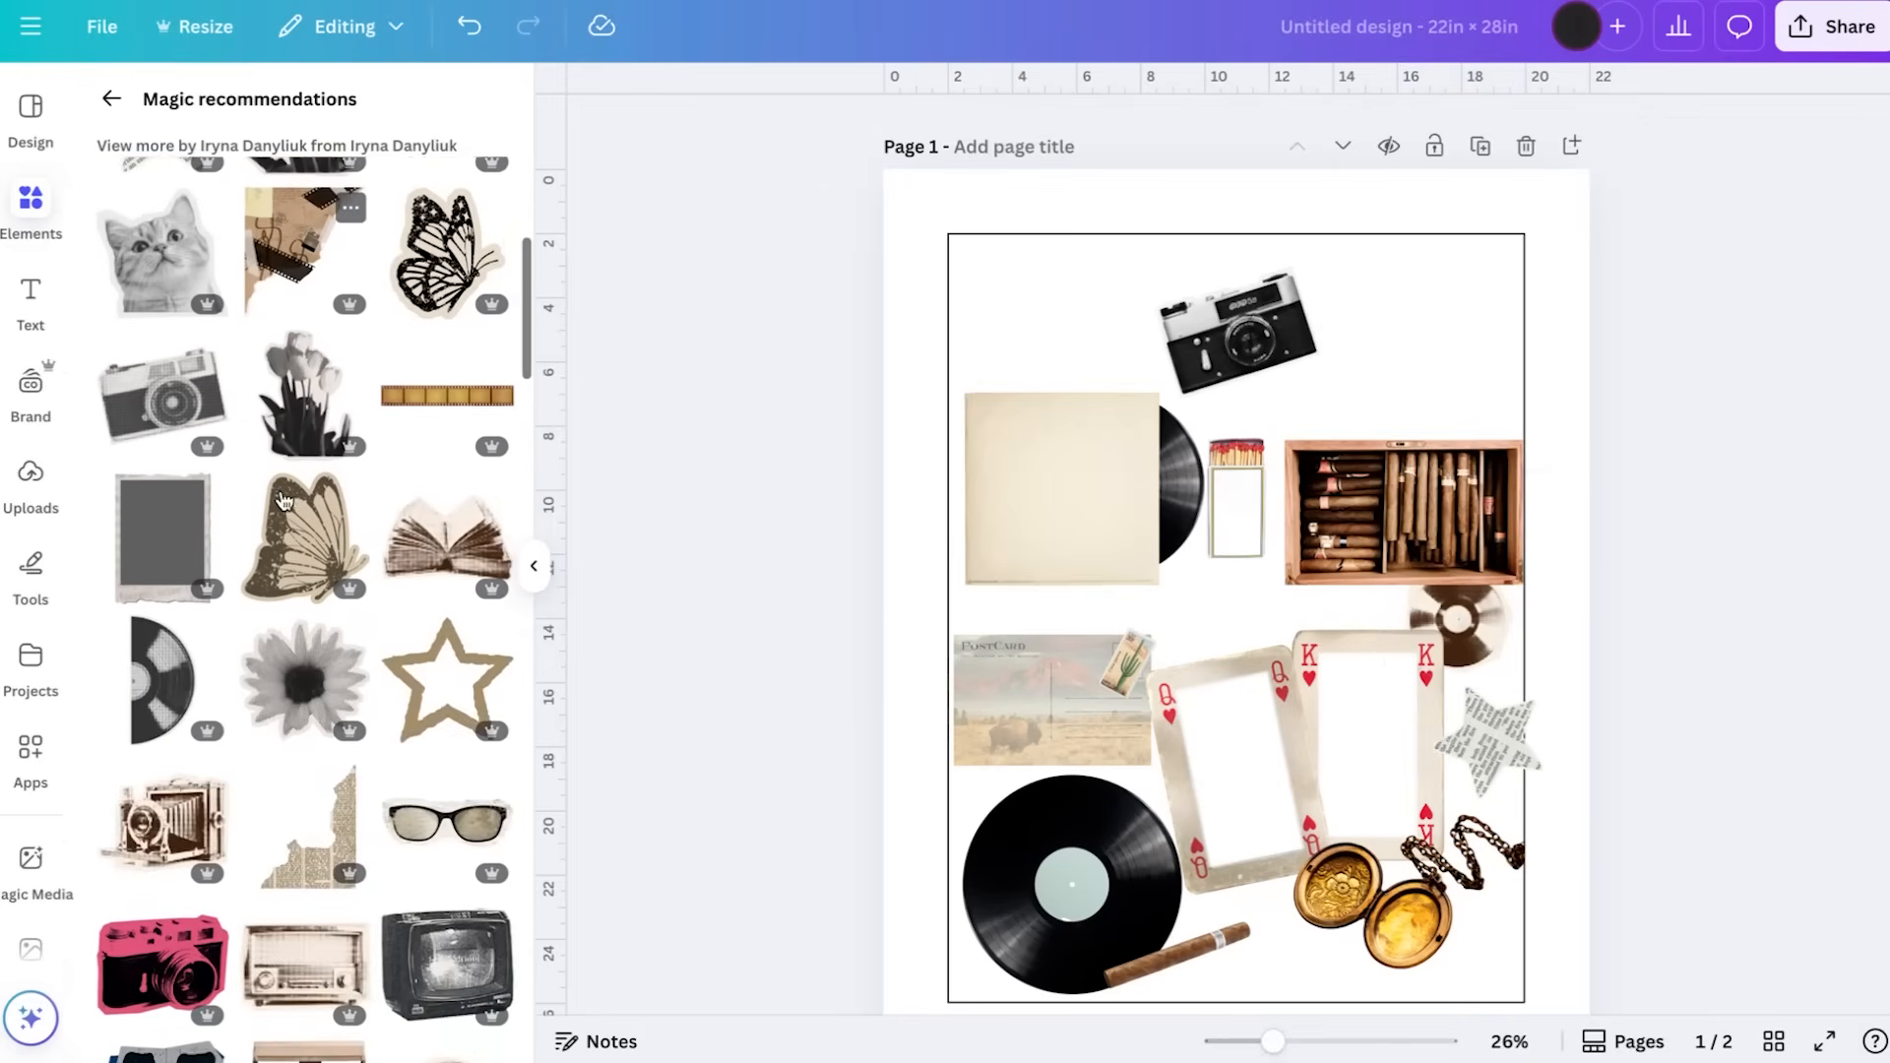
scroll(280, 497, up, 7)
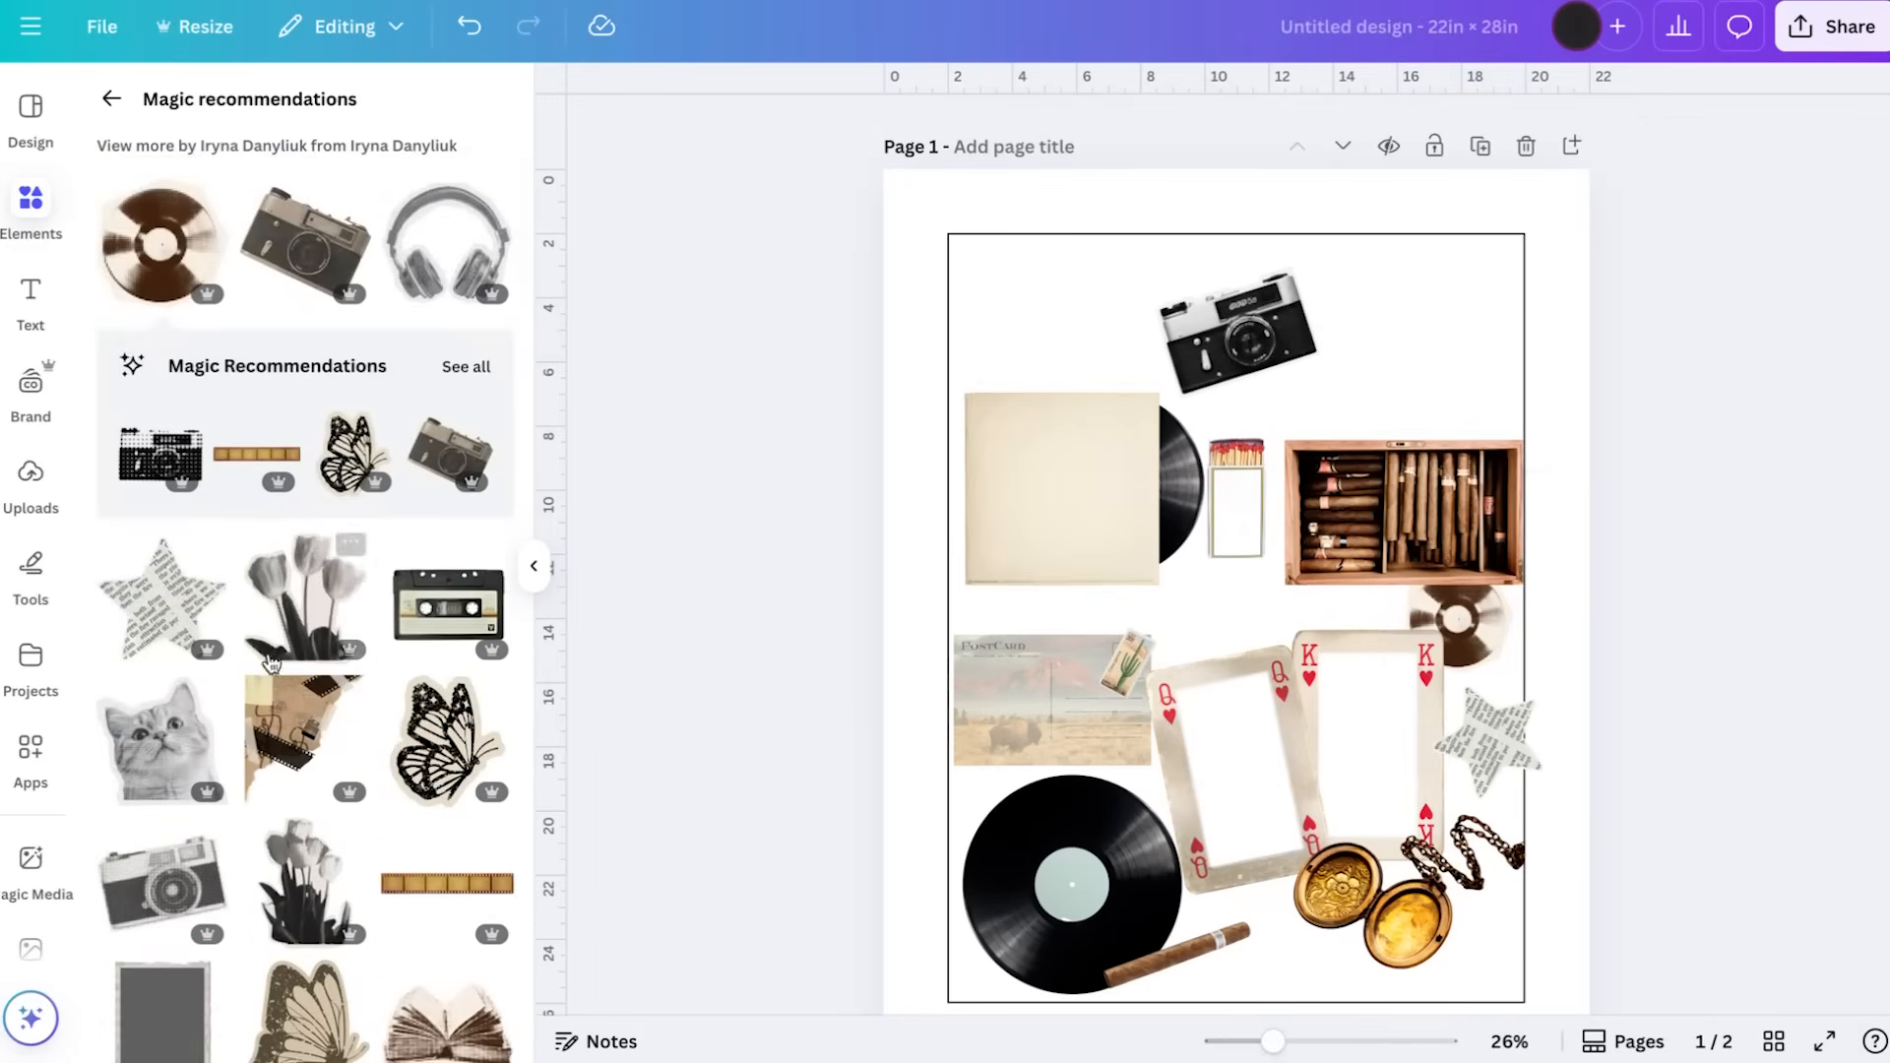
click(284, 748)
drag(1120, 398, 1113, 323)
drag(1513, 233, 1263, 474)
drag(1034, 624, 1026, 372)
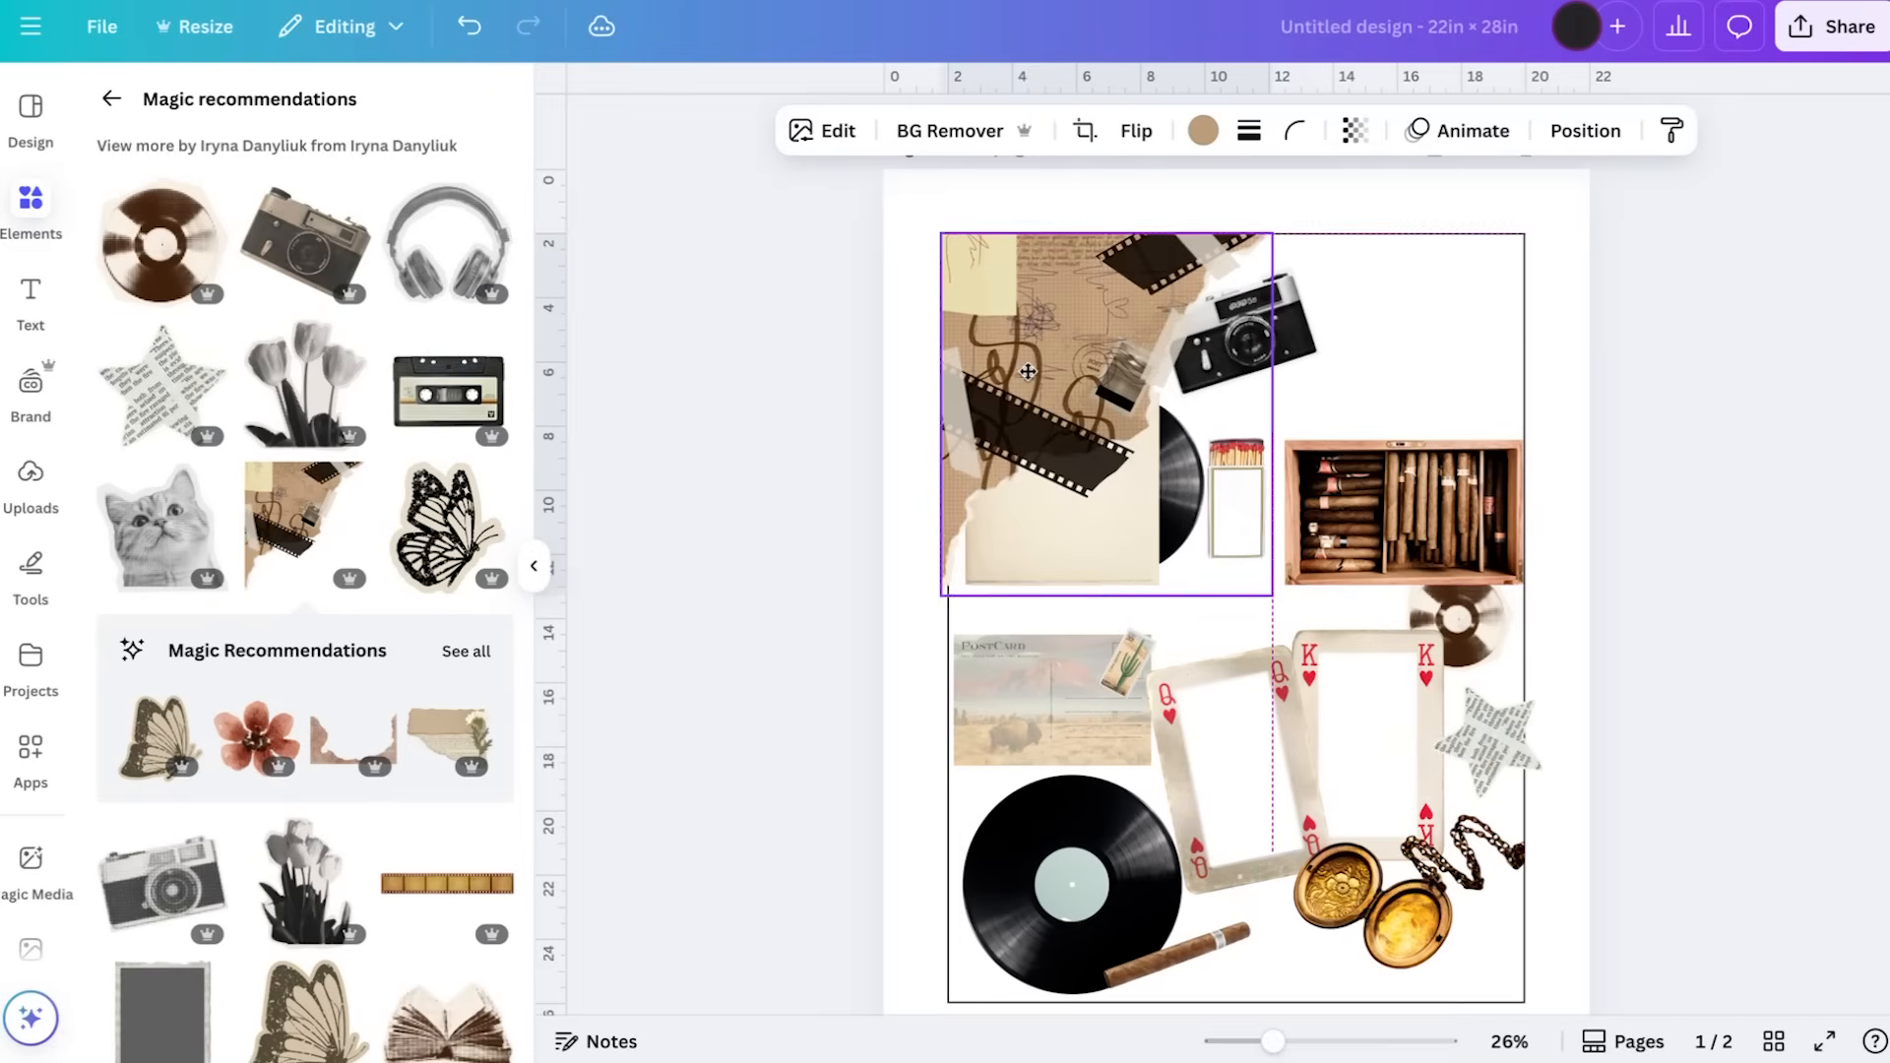
drag(1279, 227, 1252, 285)
key(Delete)
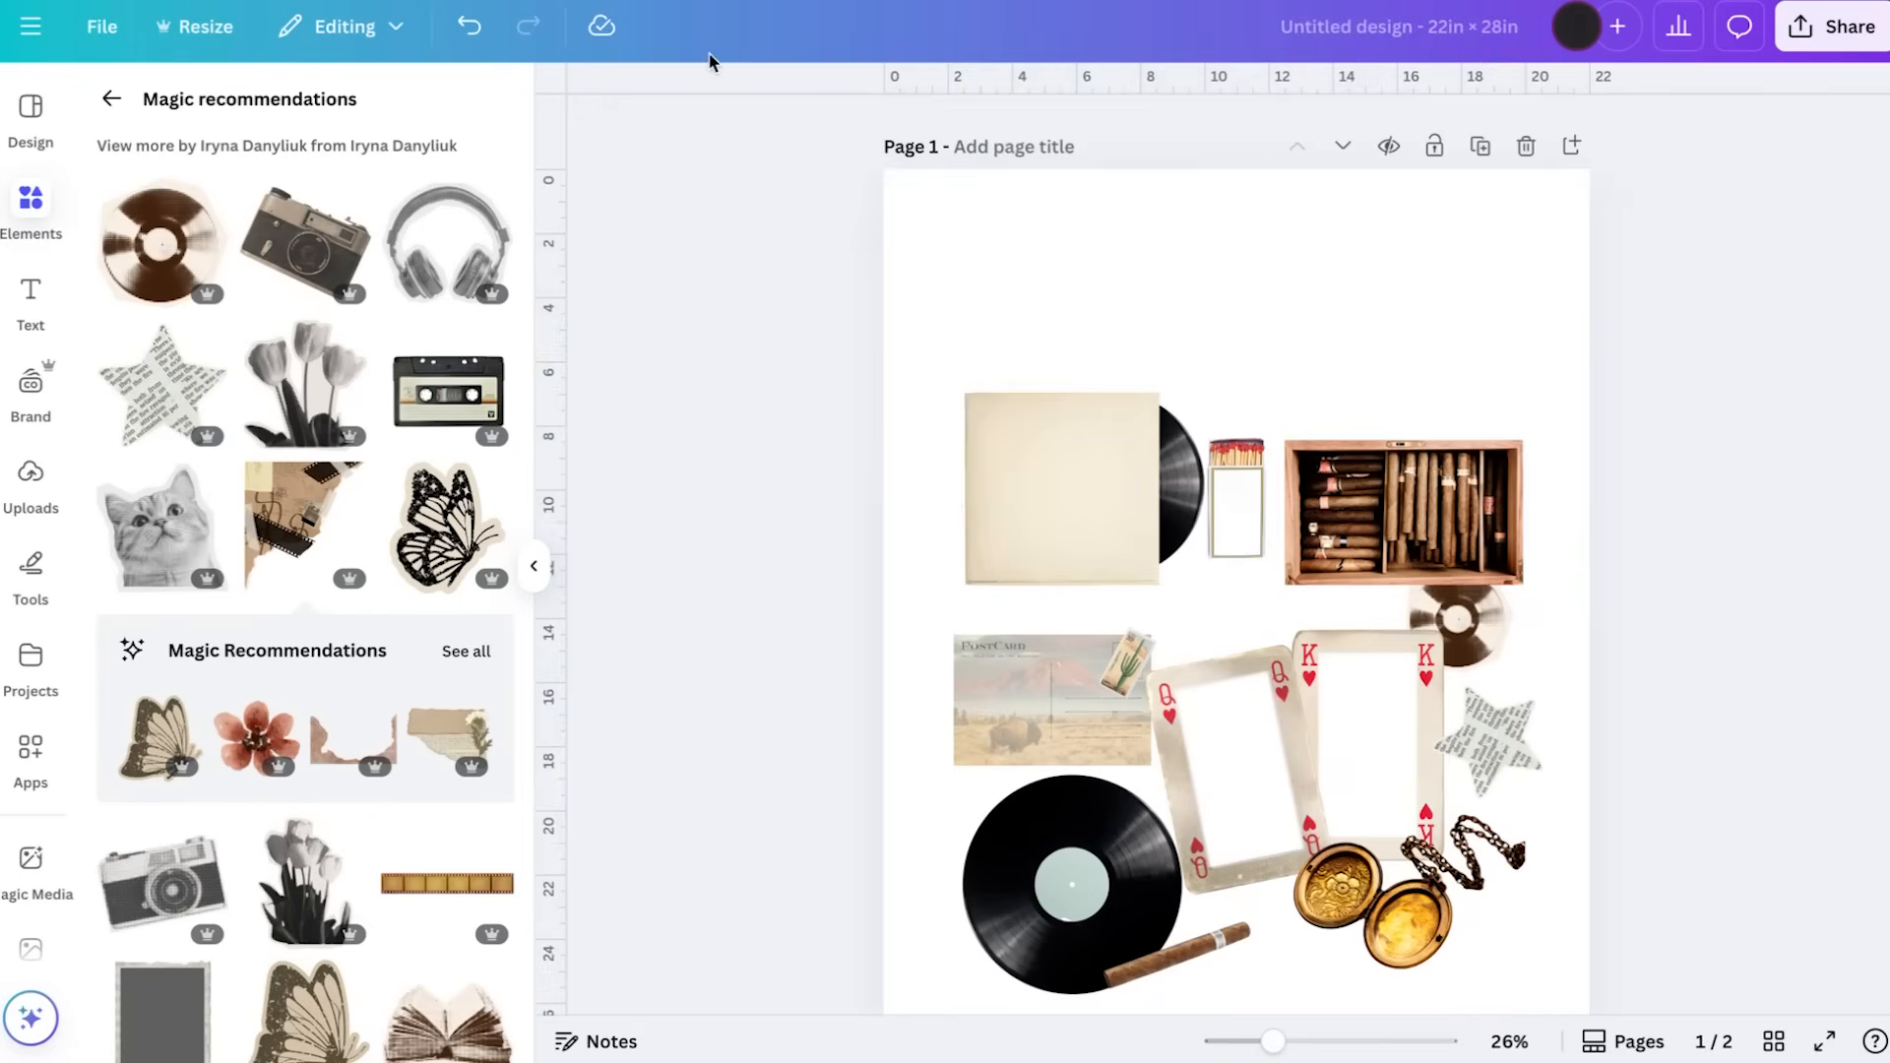
click(469, 26)
Shrink the torn film-strip paper to fit the guide's top-left corner and layer it behind the camera and record sleeve
click(1051, 276)
click(1050, 276)
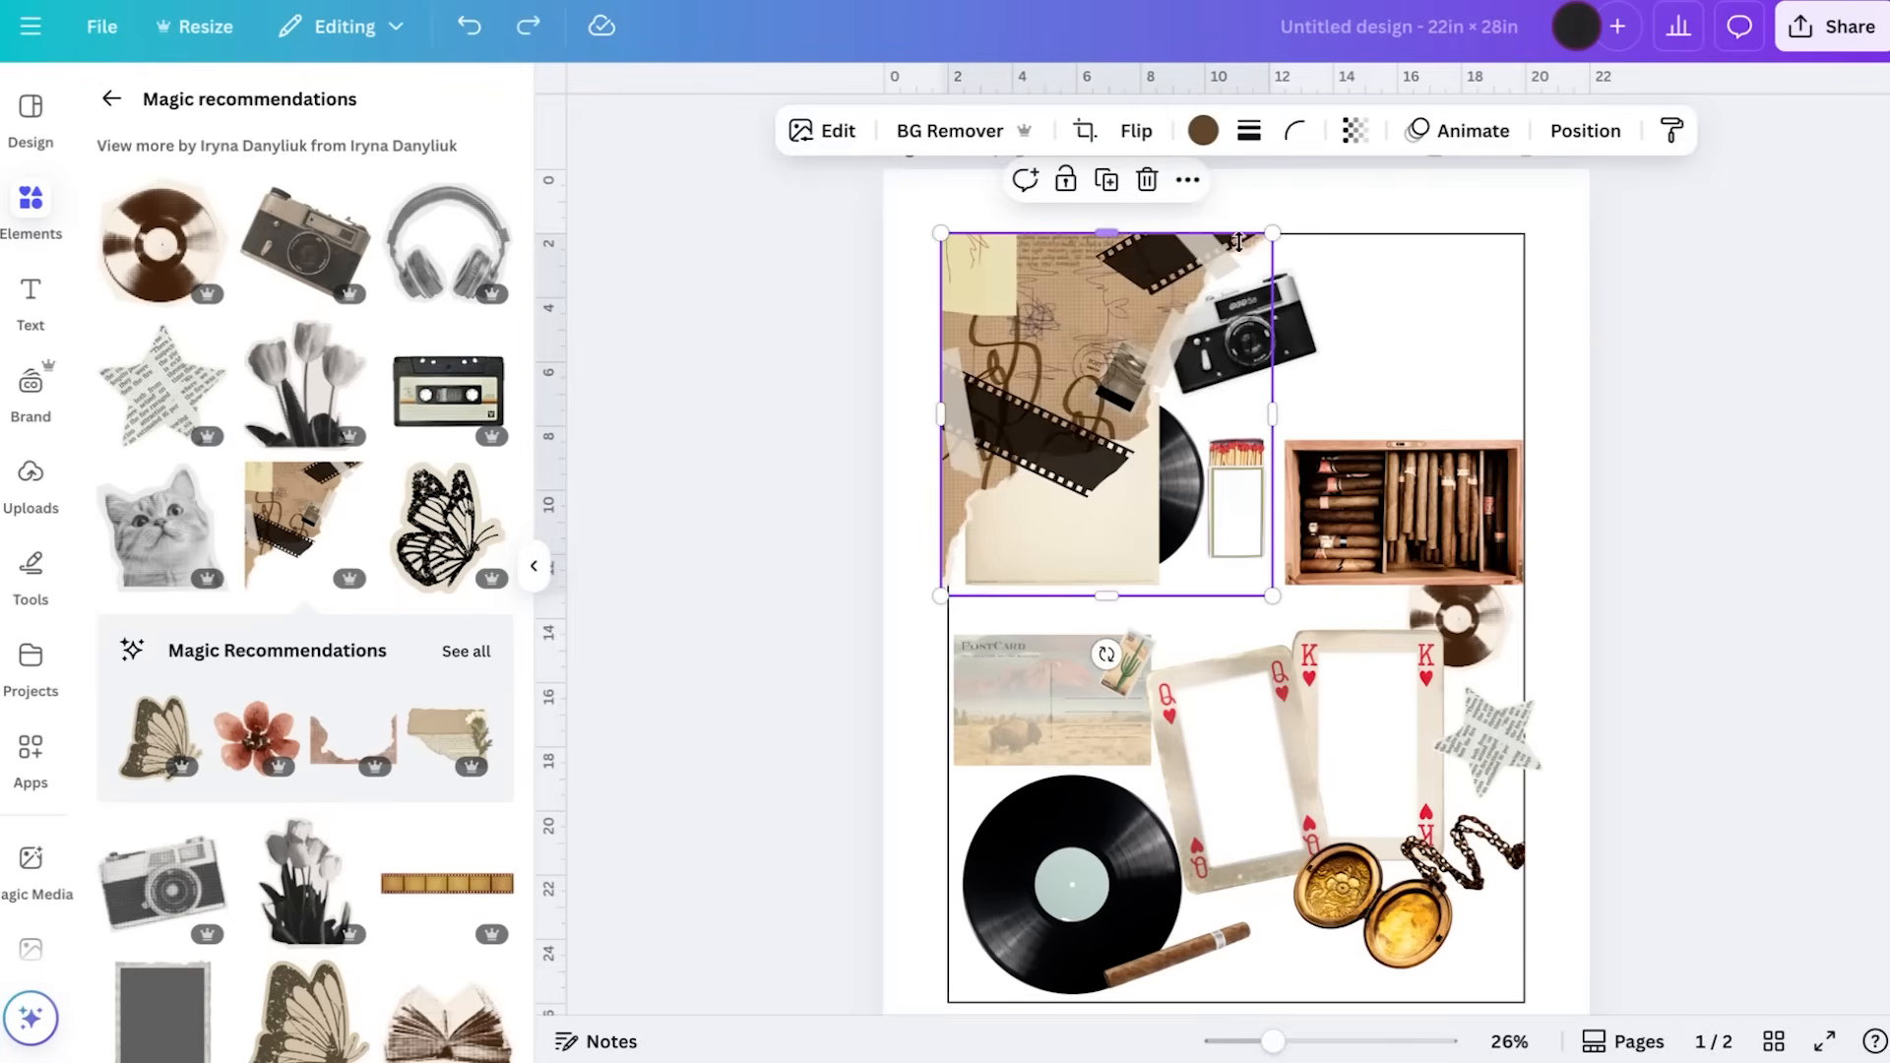
drag(1273, 235, 1246, 264)
drag(1057, 331, 1061, 294)
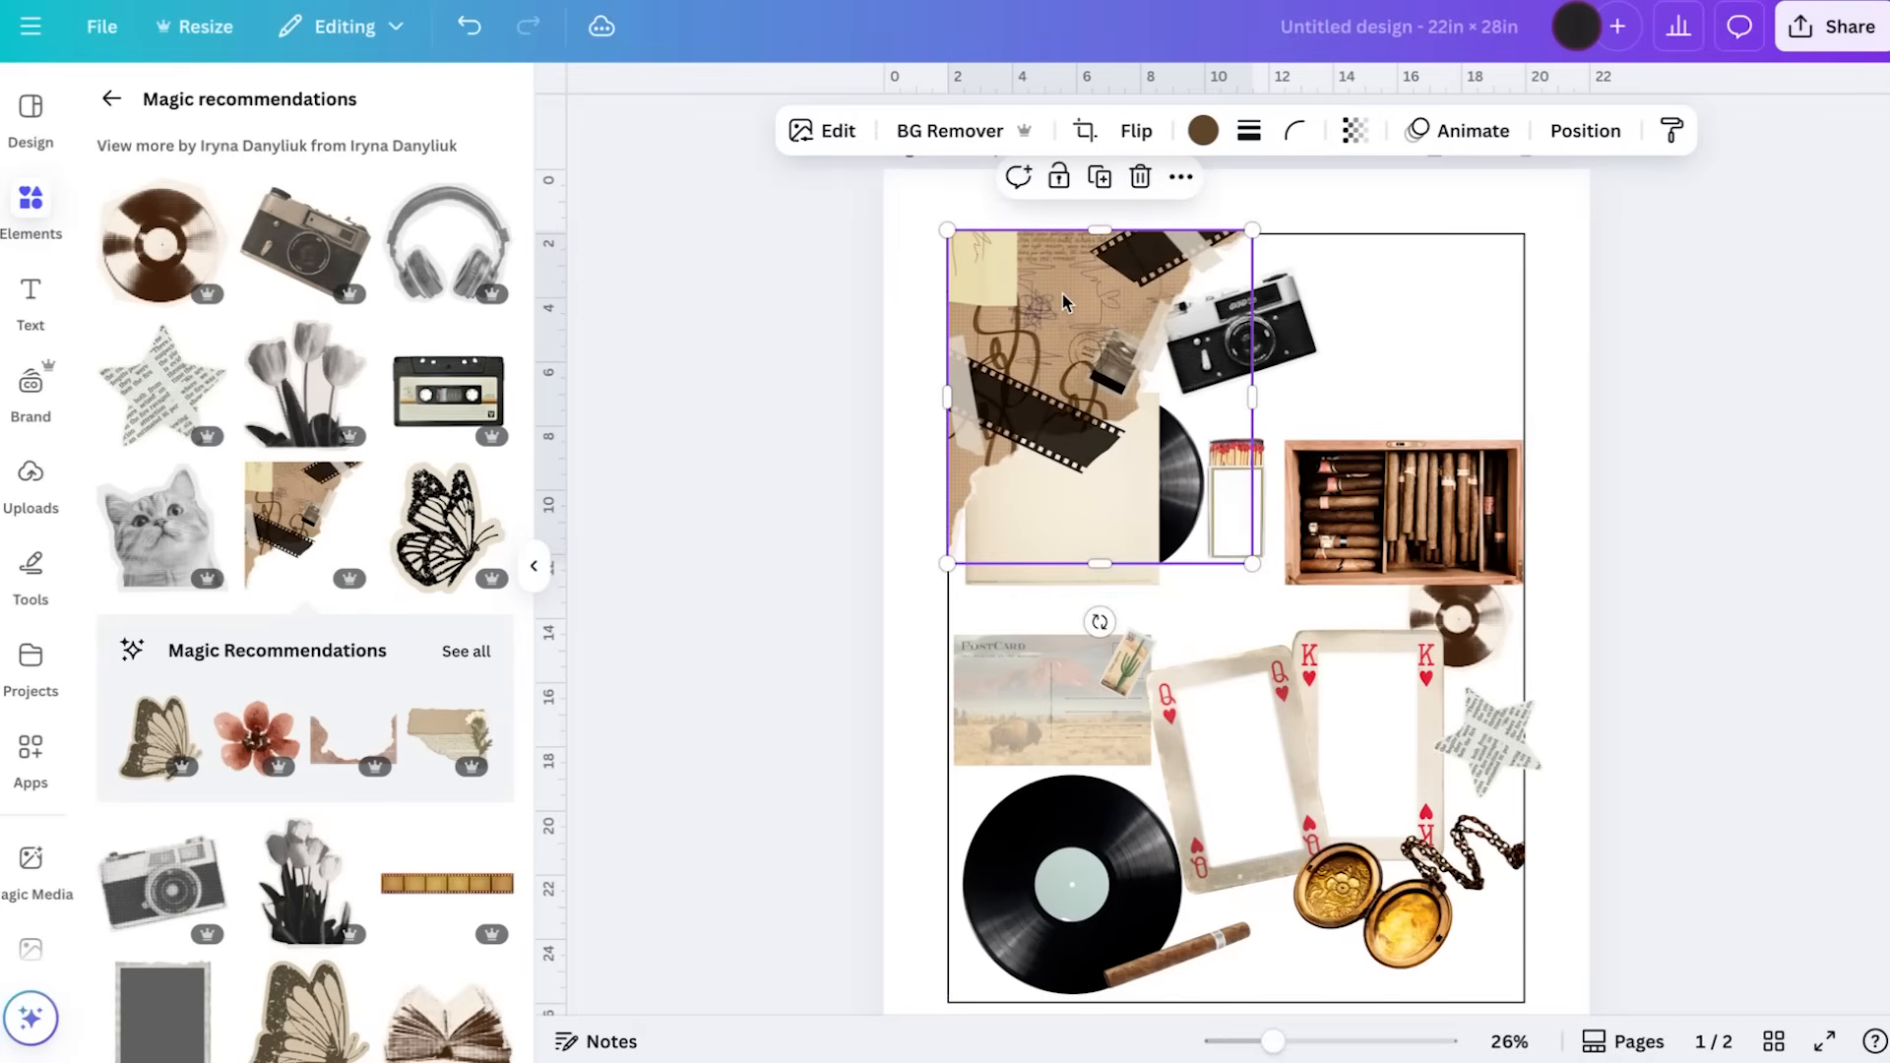
Lower the record sleeve and the matchbox slightly, and move the camera left to overlap the film-strip paper's edge
drag(1050, 492, 1058, 568)
click(712, 622)
drag(1252, 512, 1259, 551)
click(1746, 376)
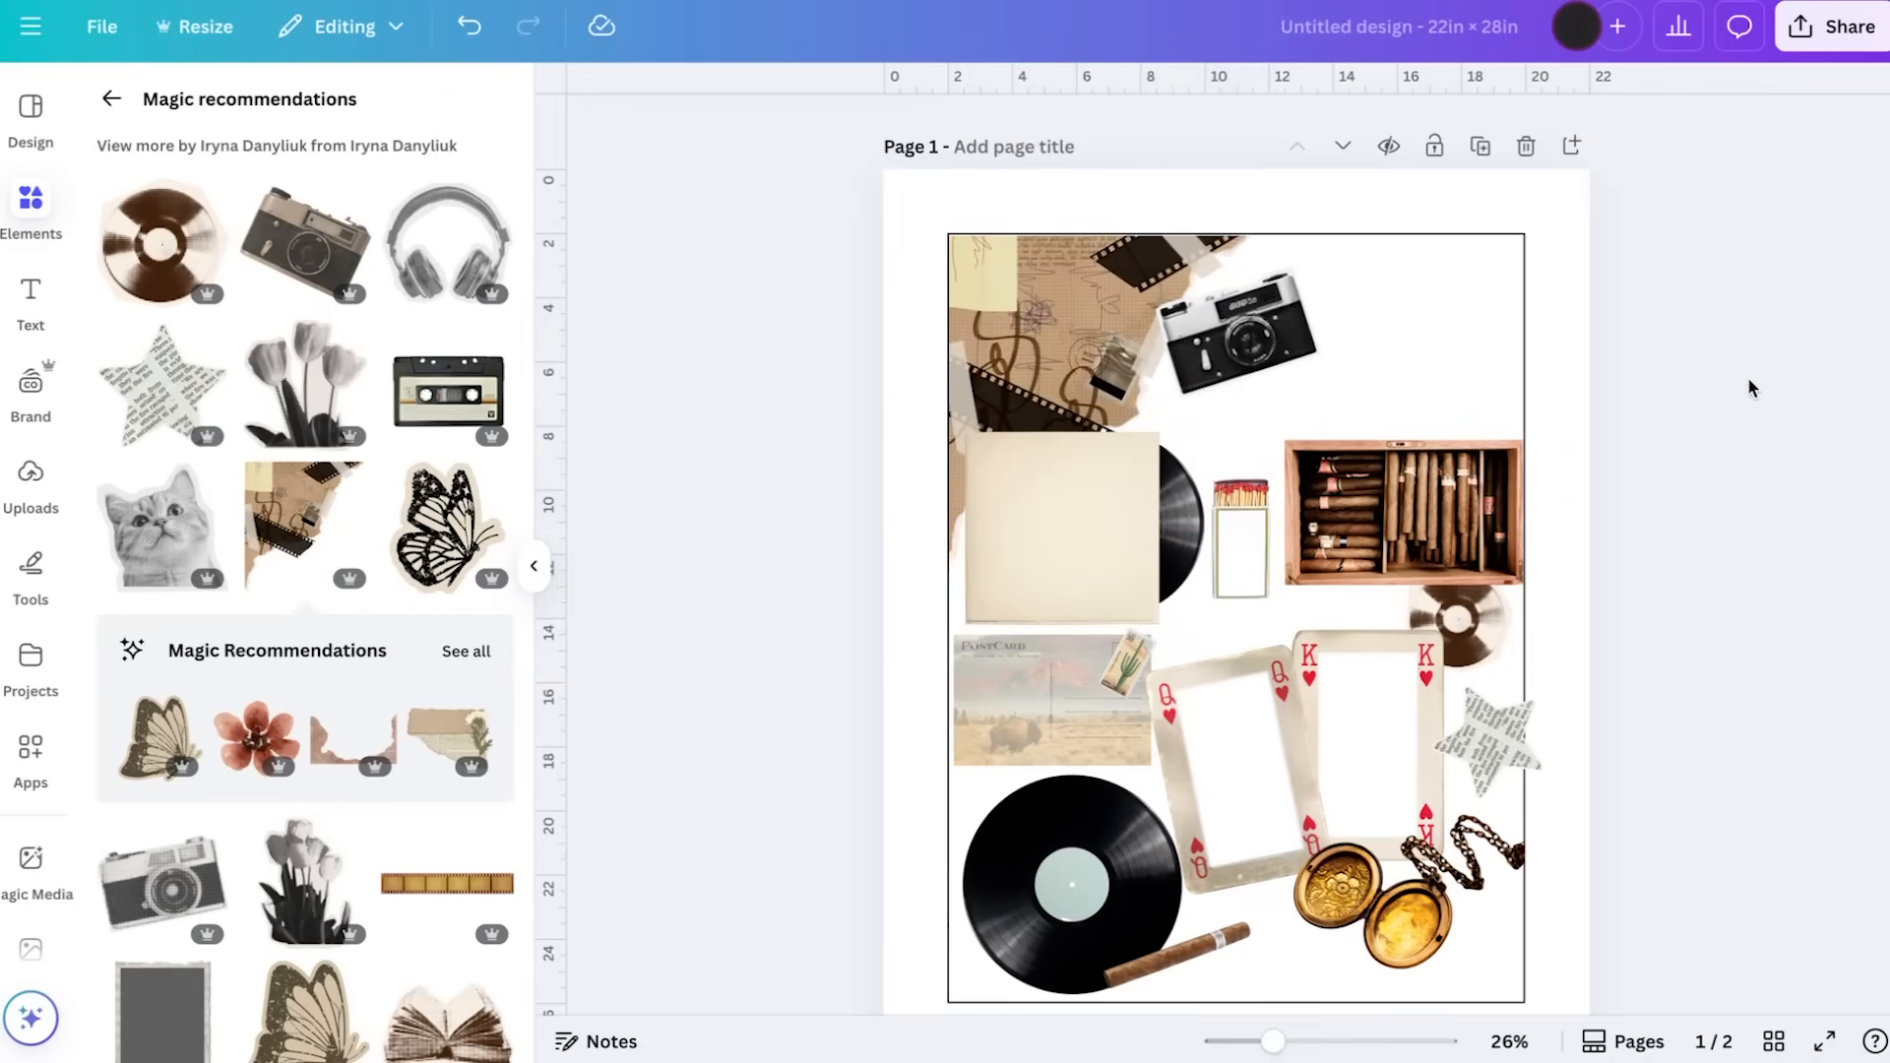
click(1207, 358)
drag(1211, 369, 1194, 369)
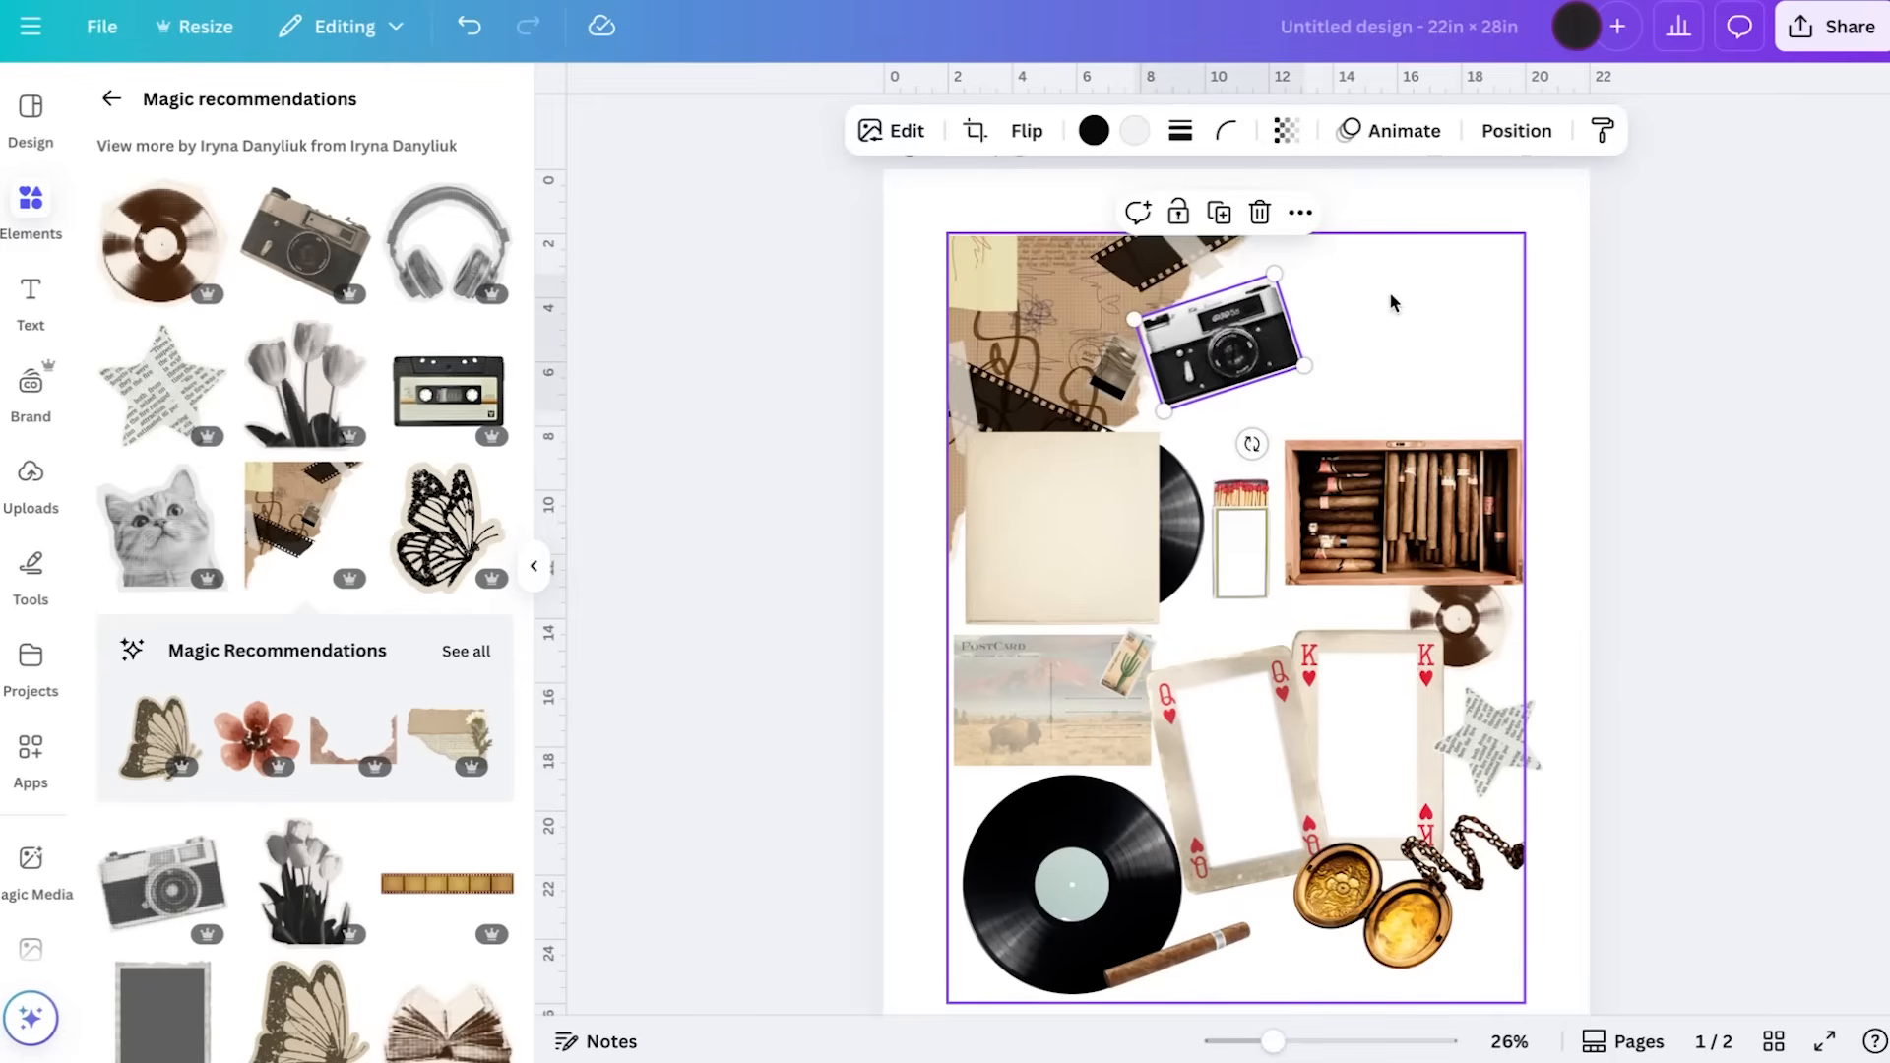
Search elements for "polariod frame" and show all of the photo results
click(111, 98)
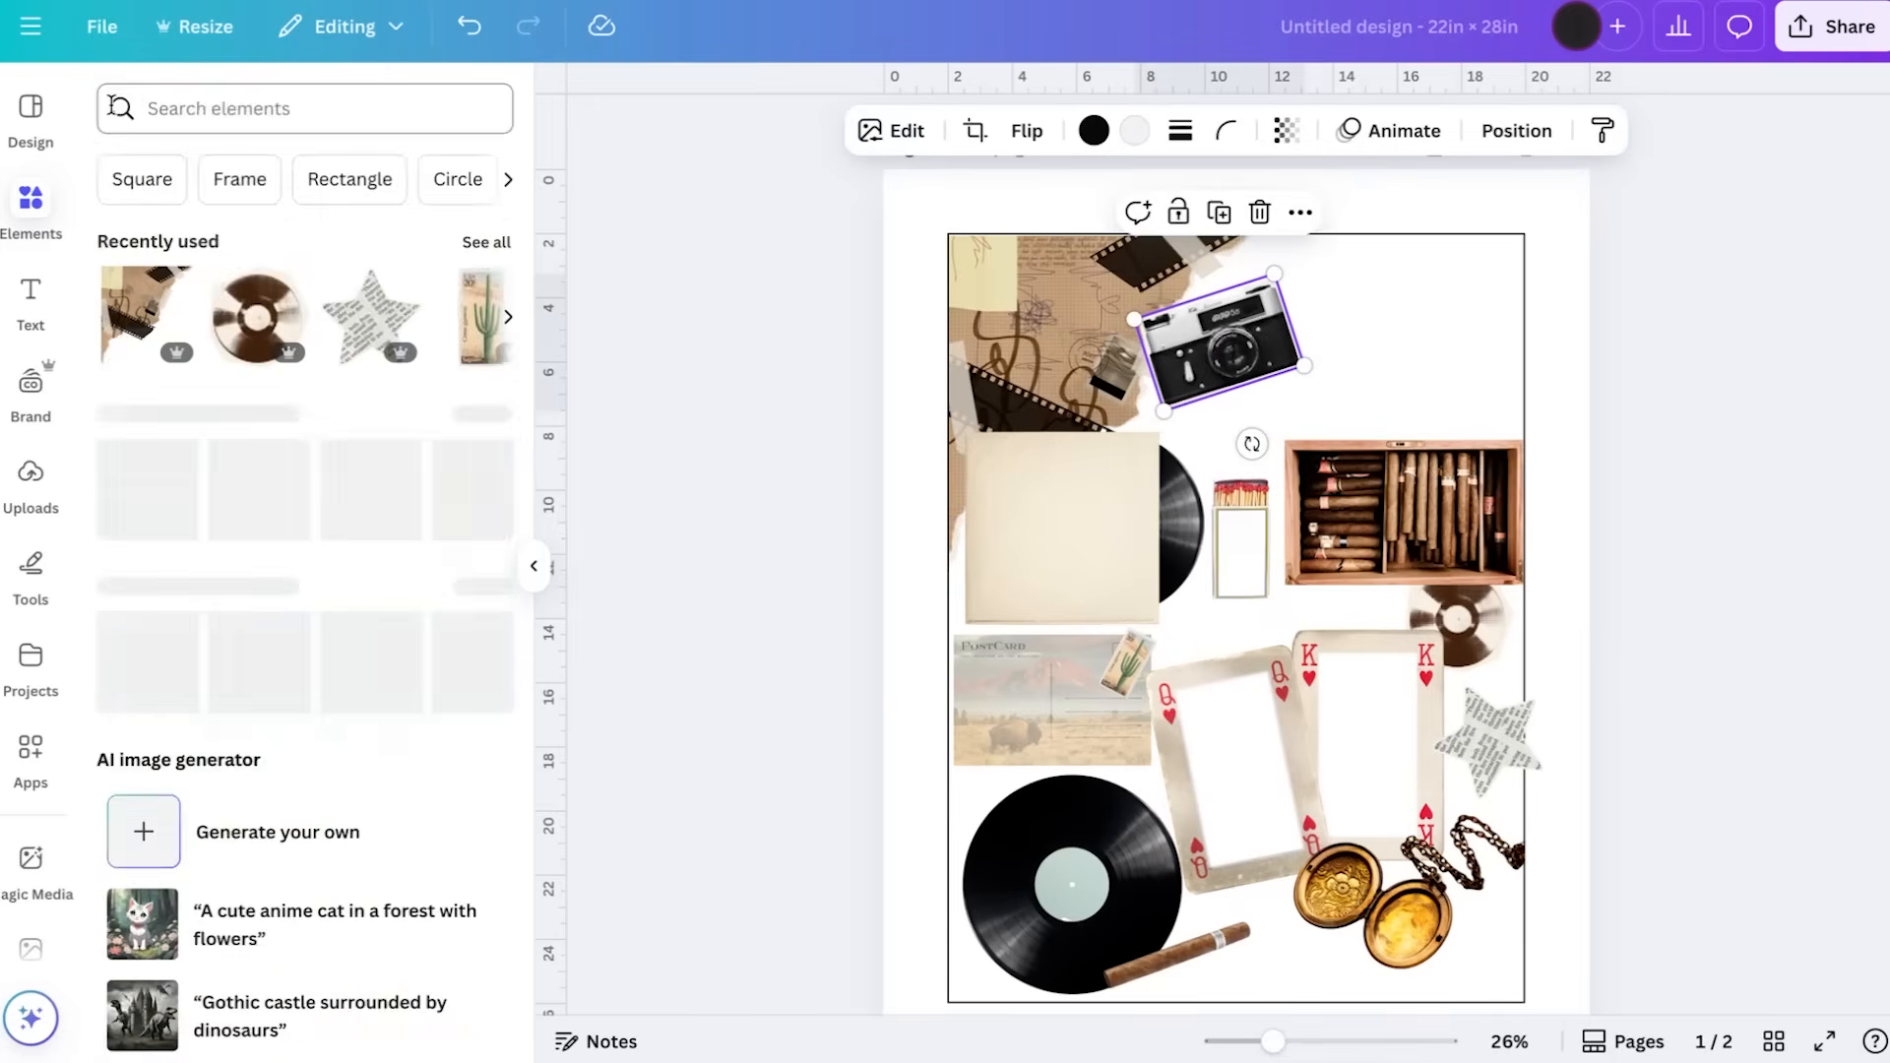
click(307, 119)
text(polariod)
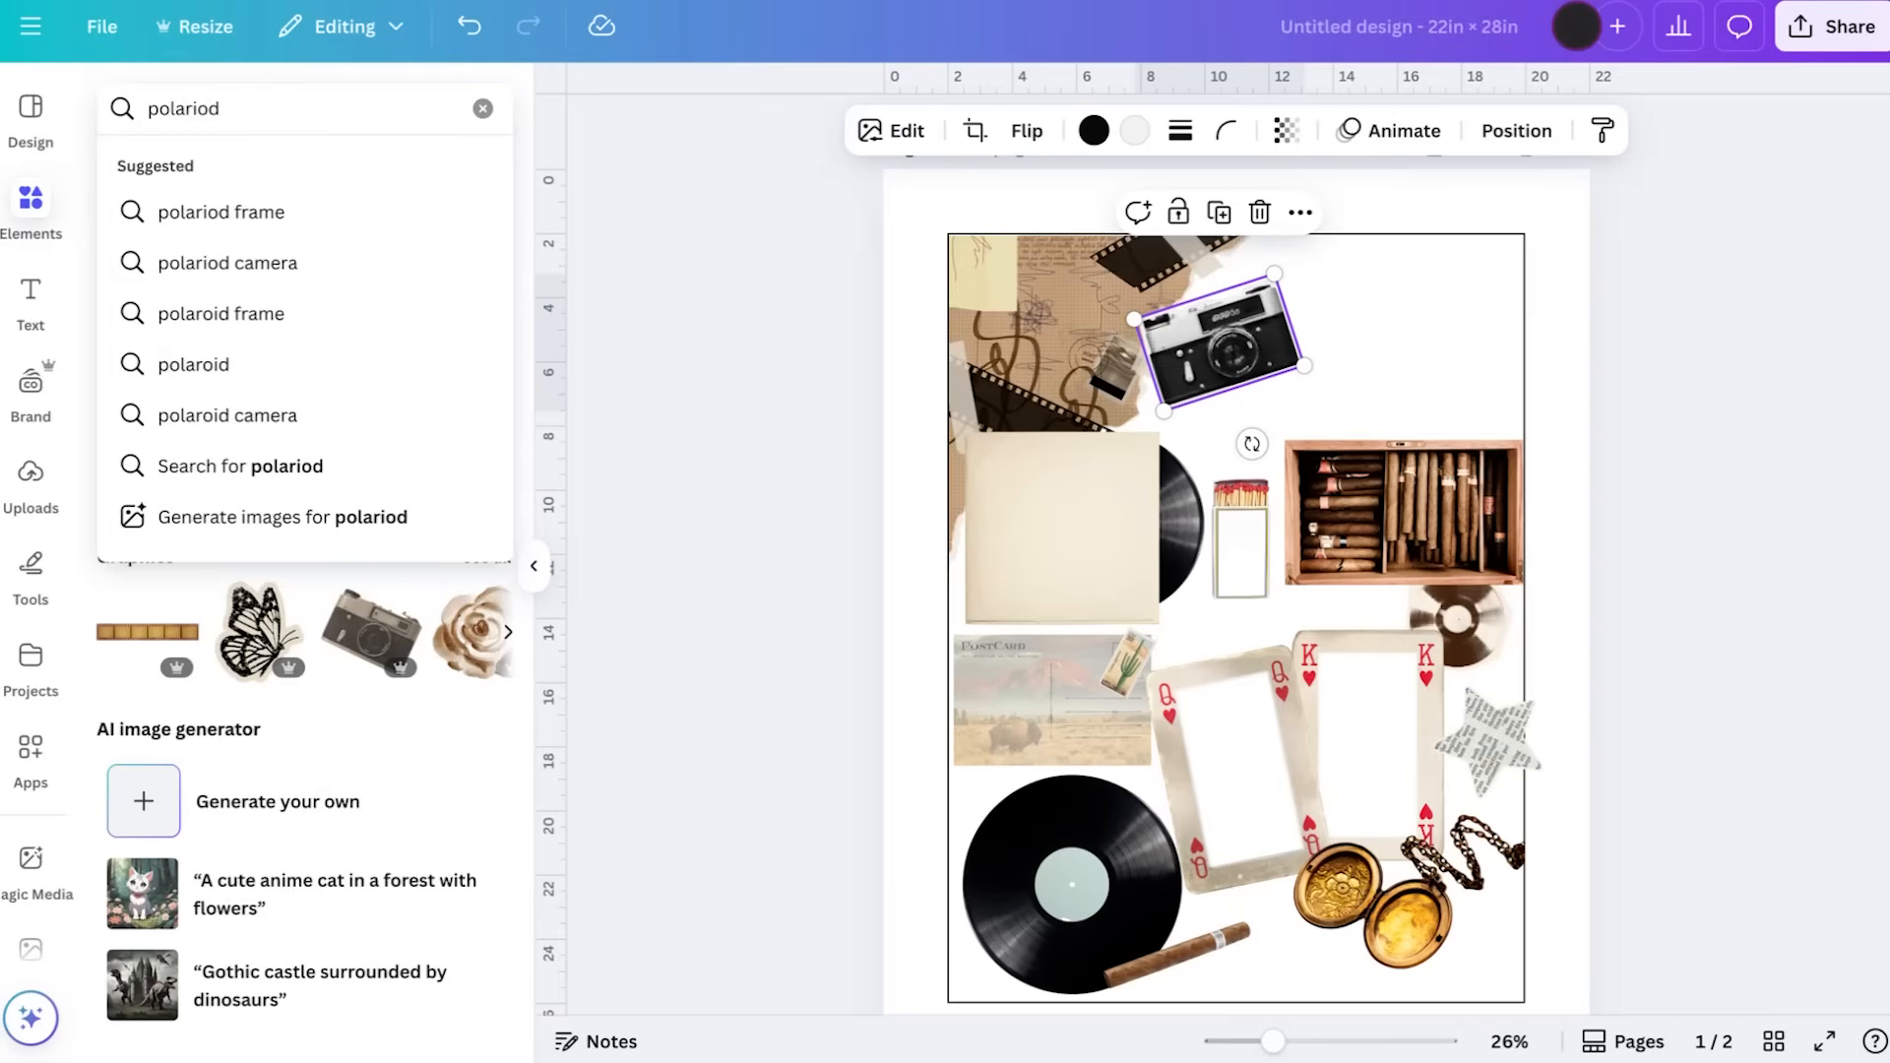
click(295, 211)
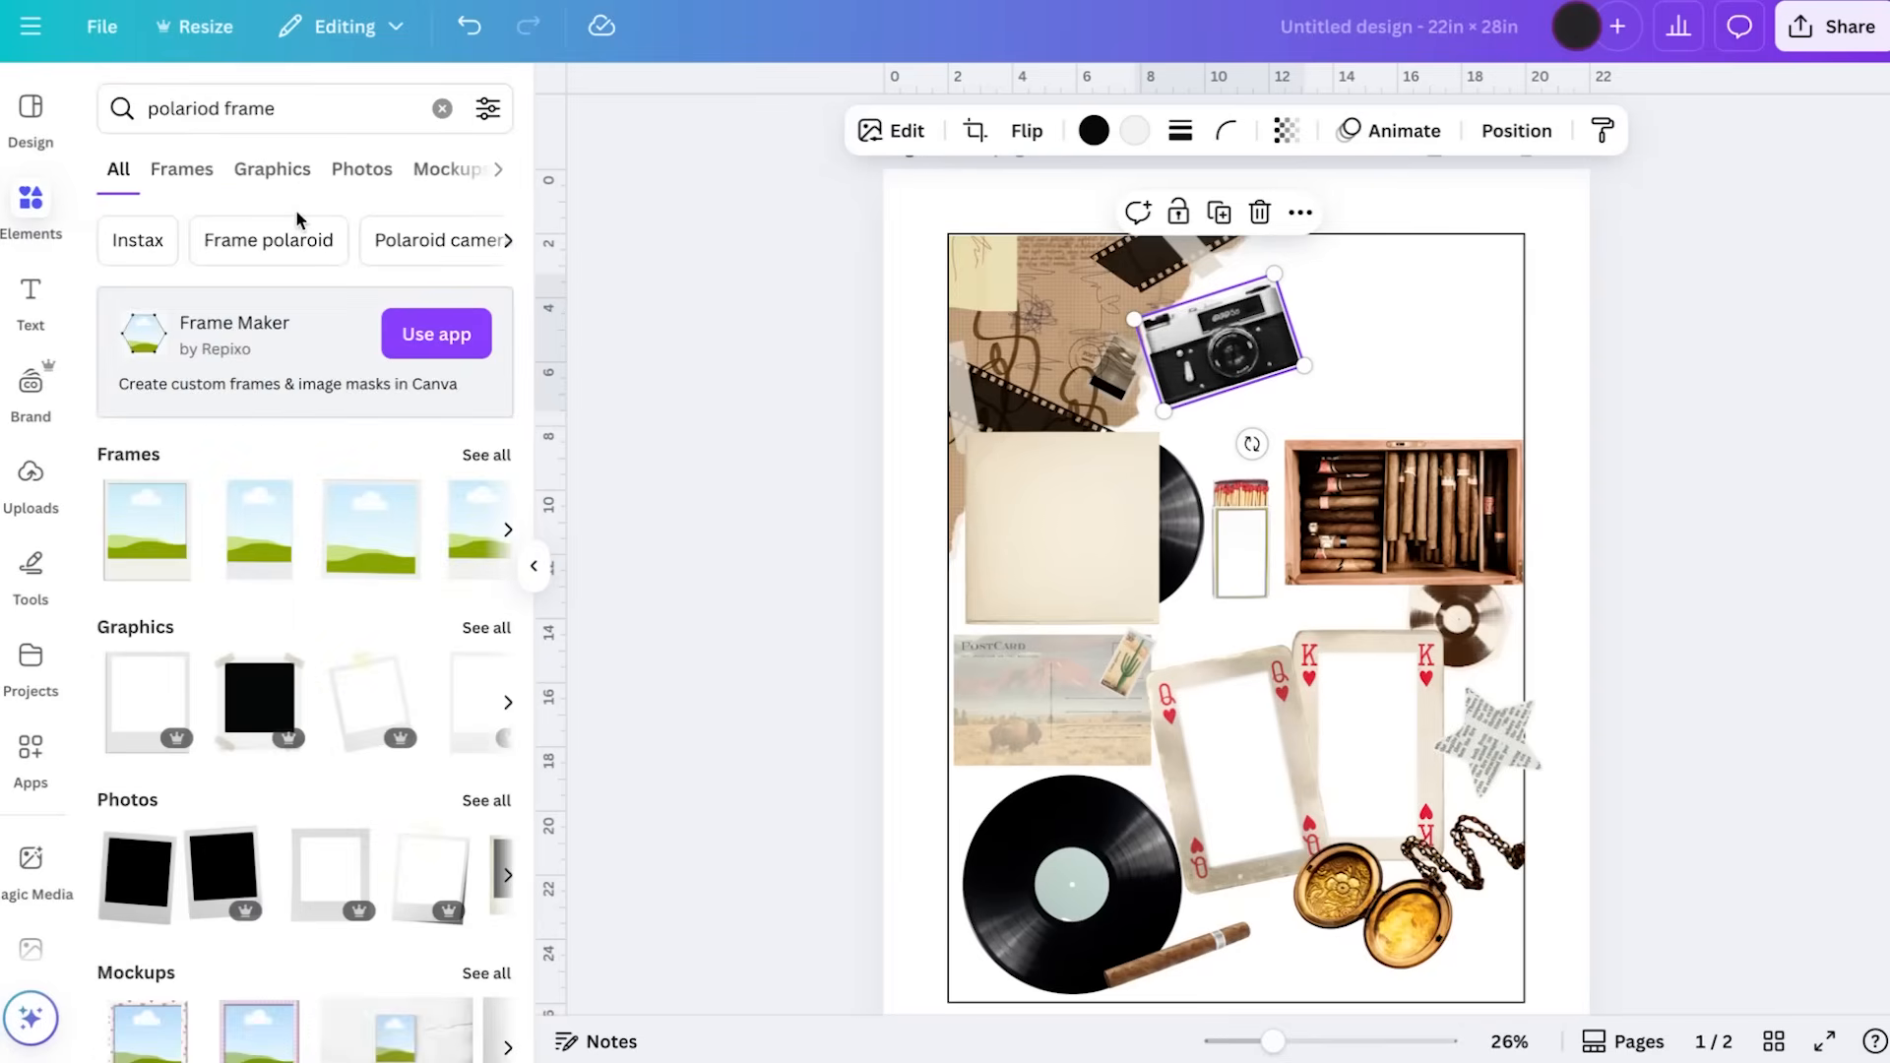
click(486, 800)
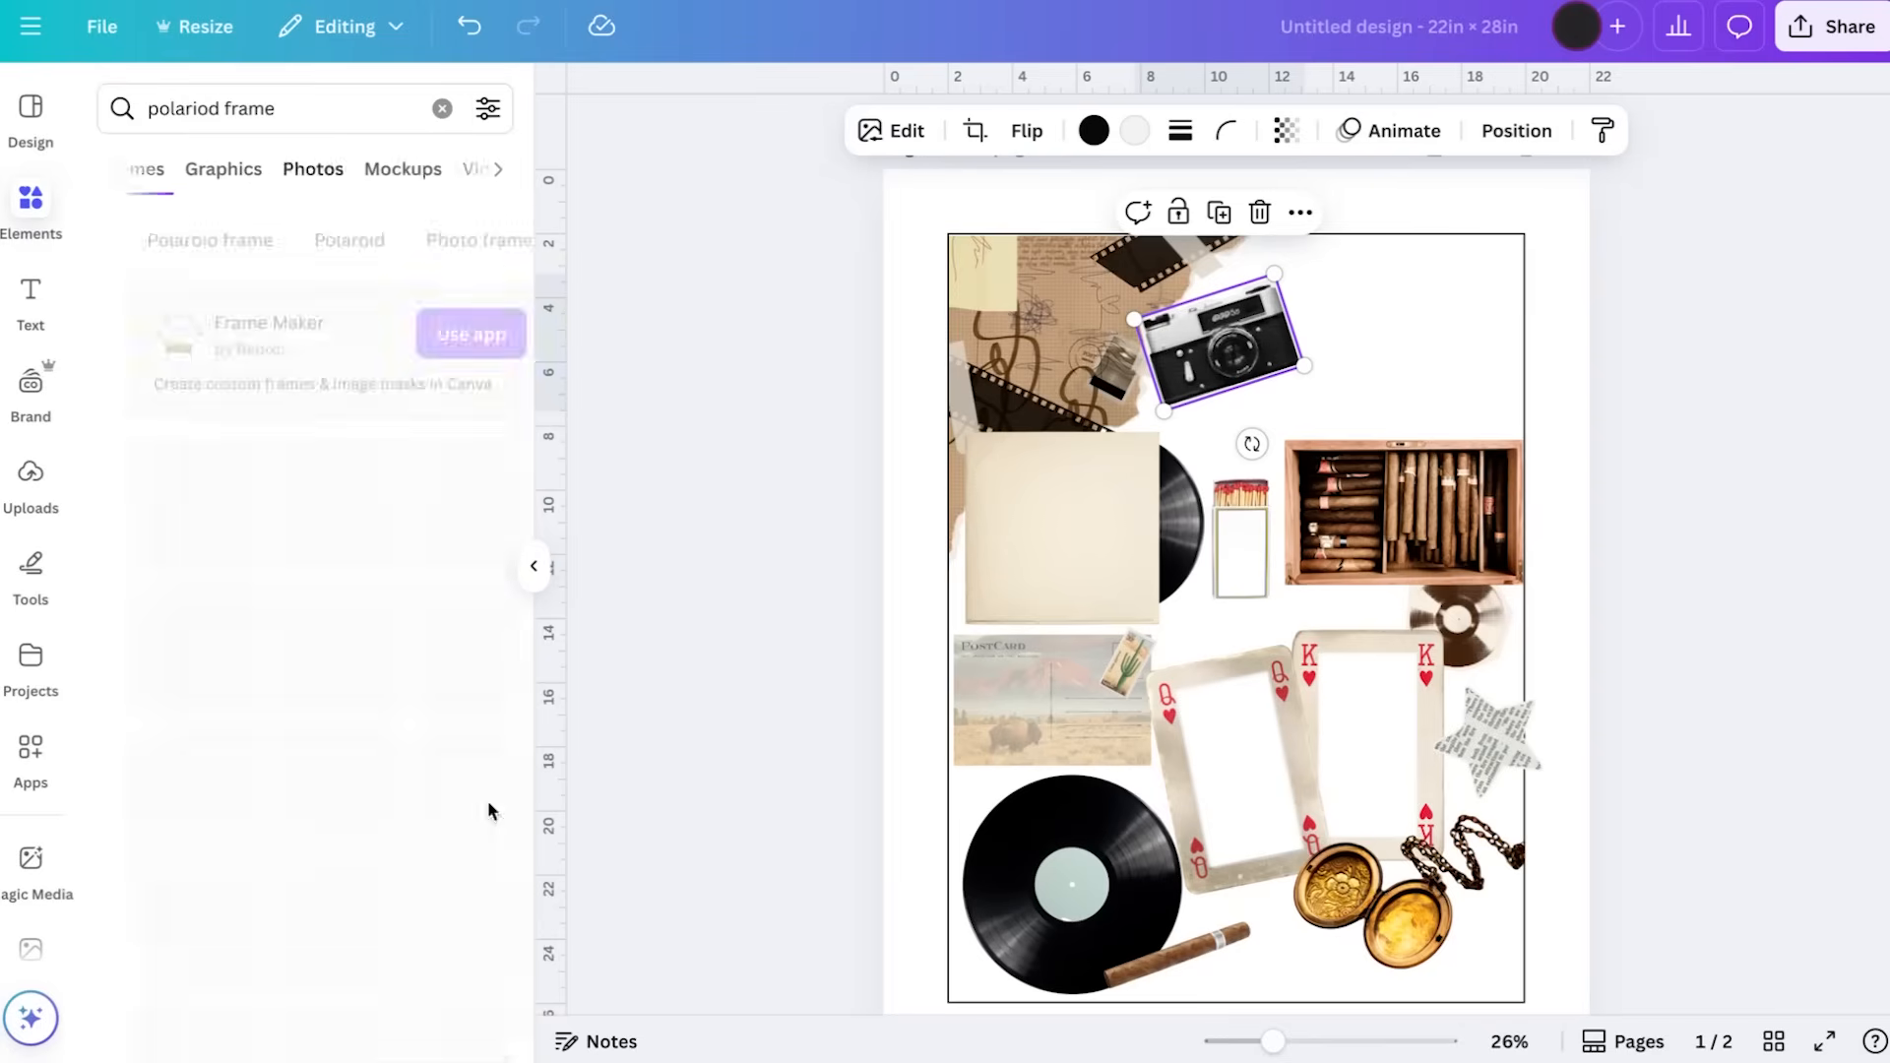
Add the photo of blank black polaroids from the results and crop it to show only the stacked polaroids
scroll(325, 748, down, 5)
scroll(325, 748, down, 3)
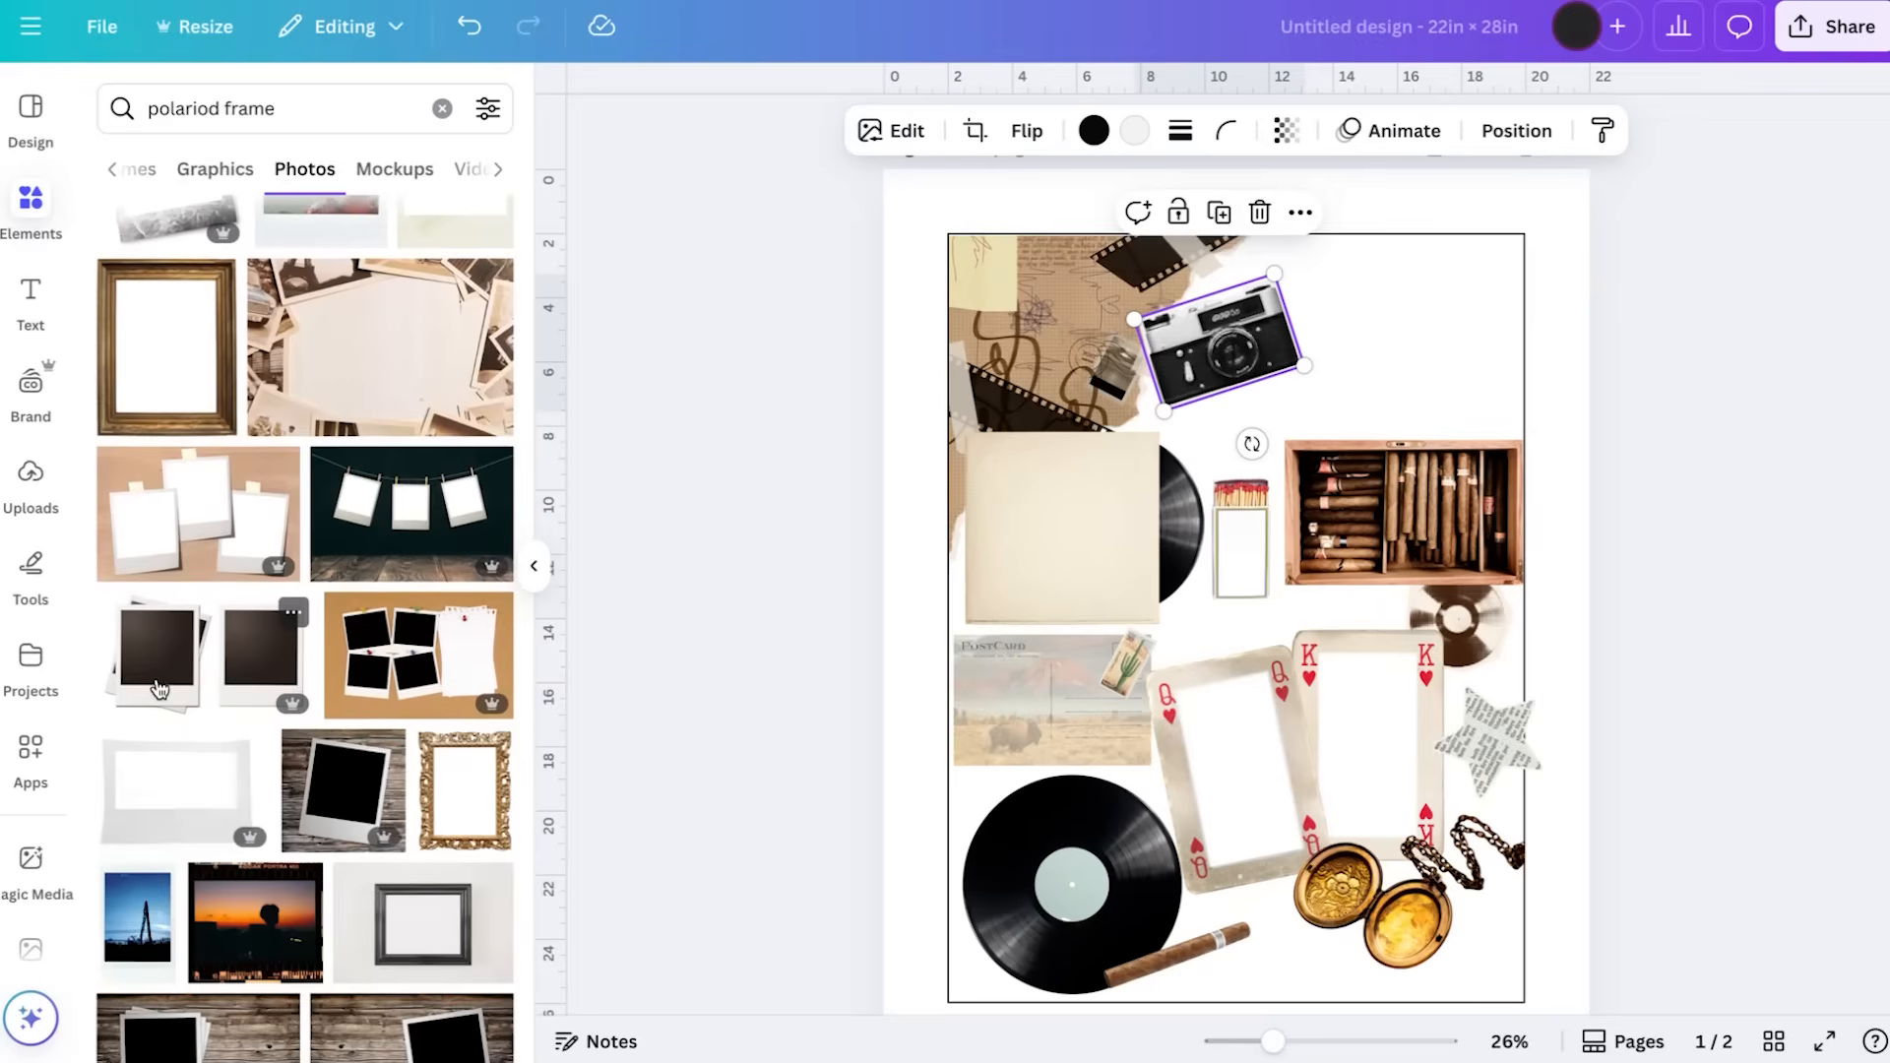
click(158, 689)
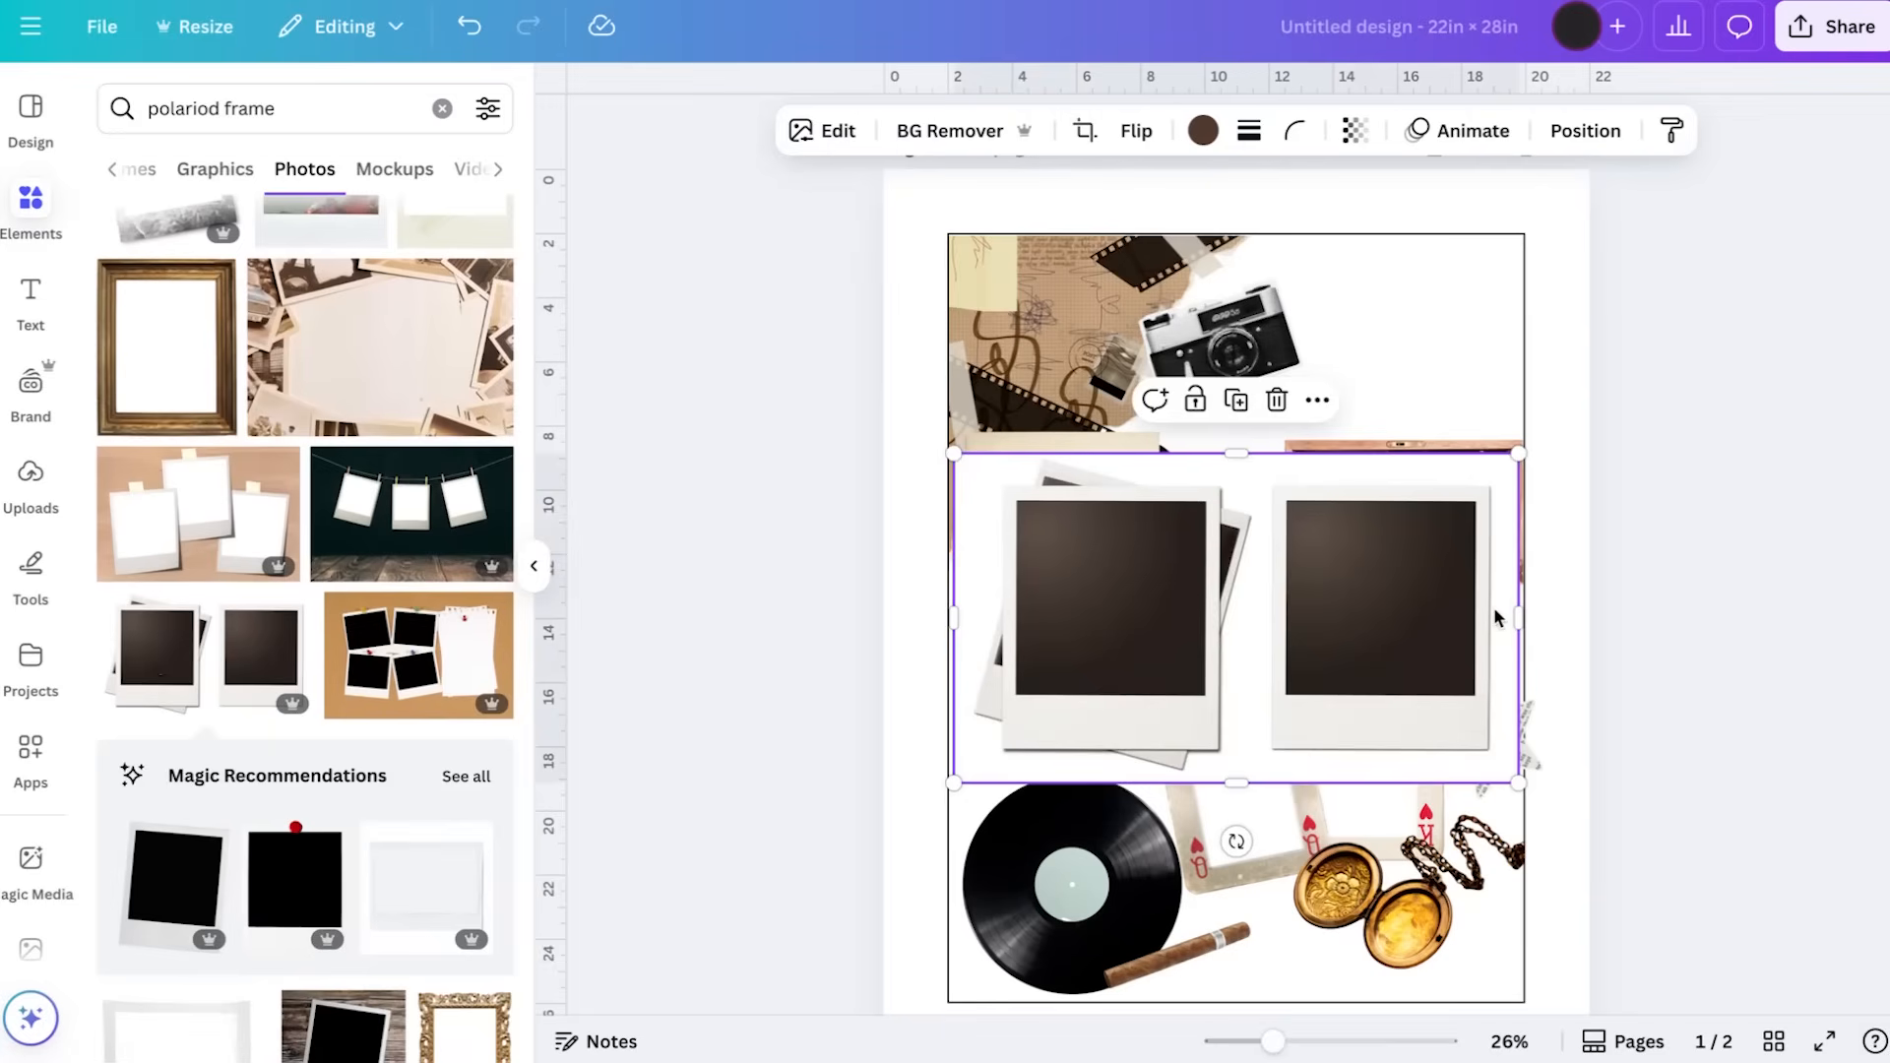
drag(1516, 618, 1259, 620)
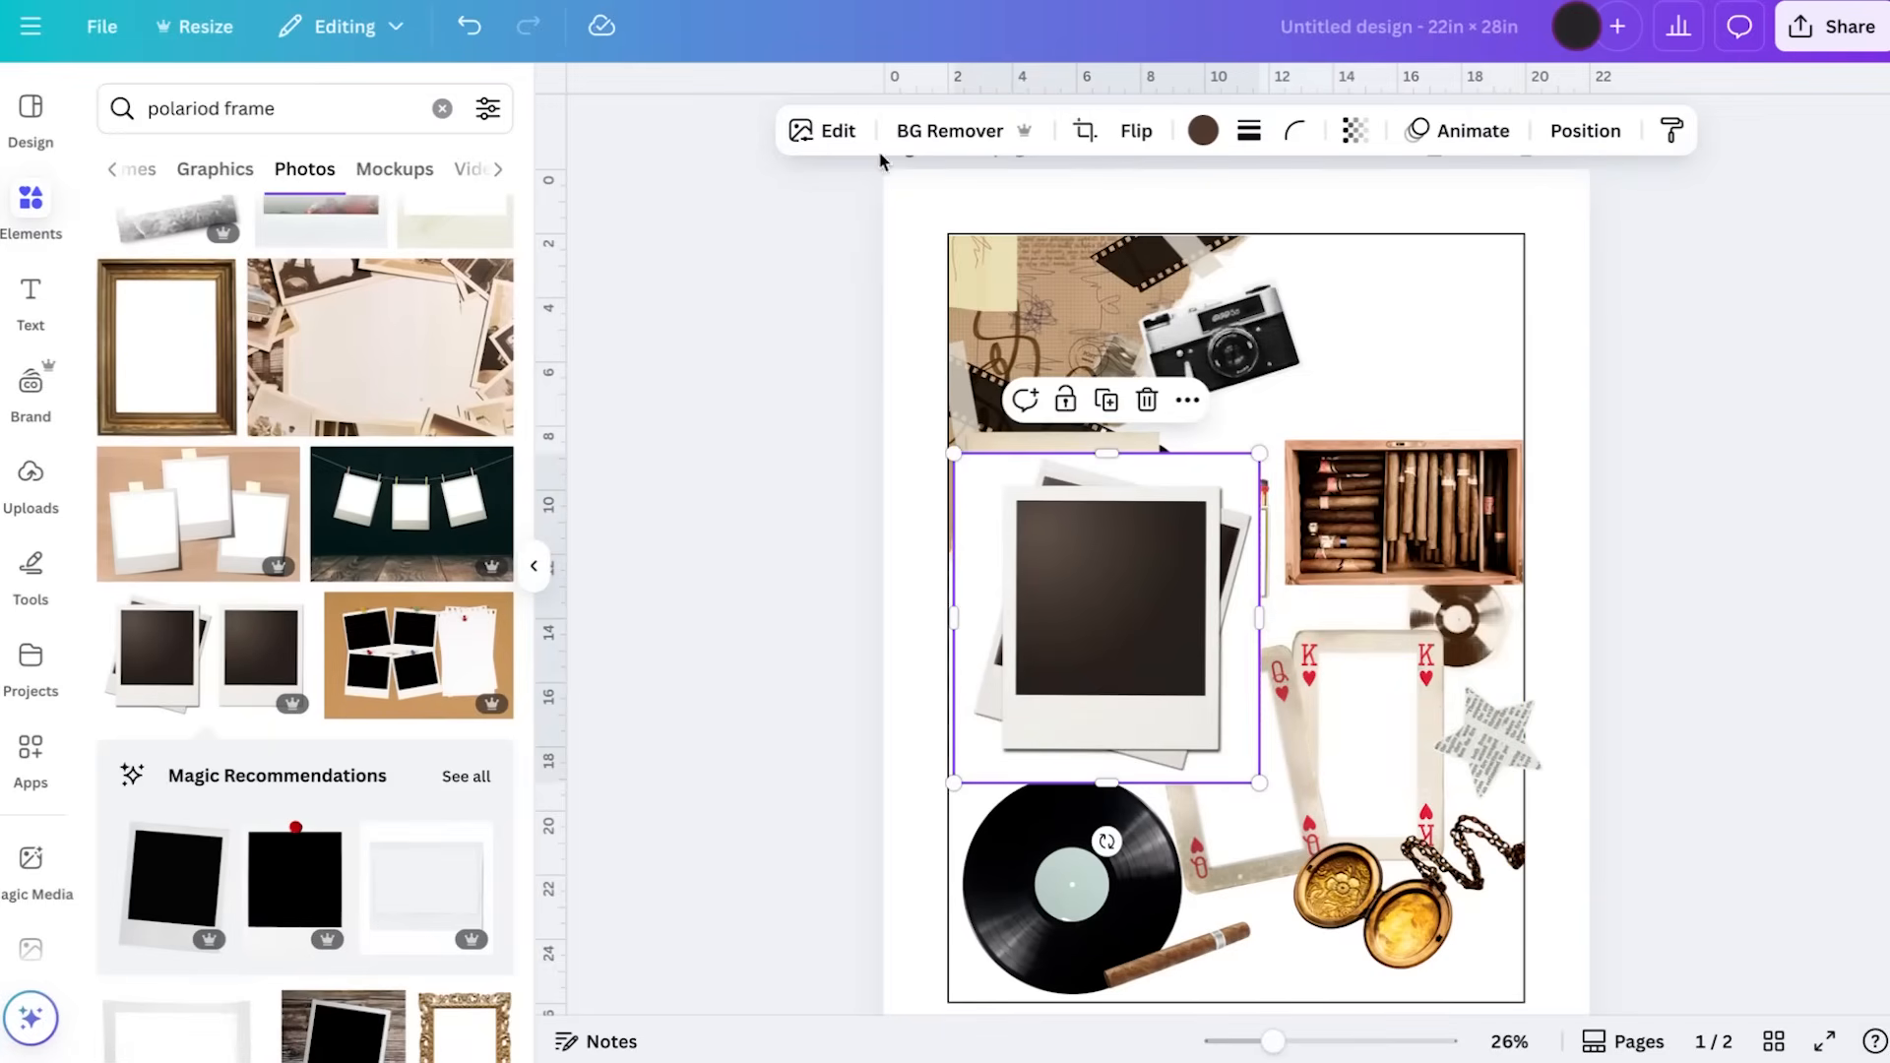
Remove the background from the polaroid stack and move it to the guide's top-right corner
click(936, 139)
drag(1122, 610, 1398, 358)
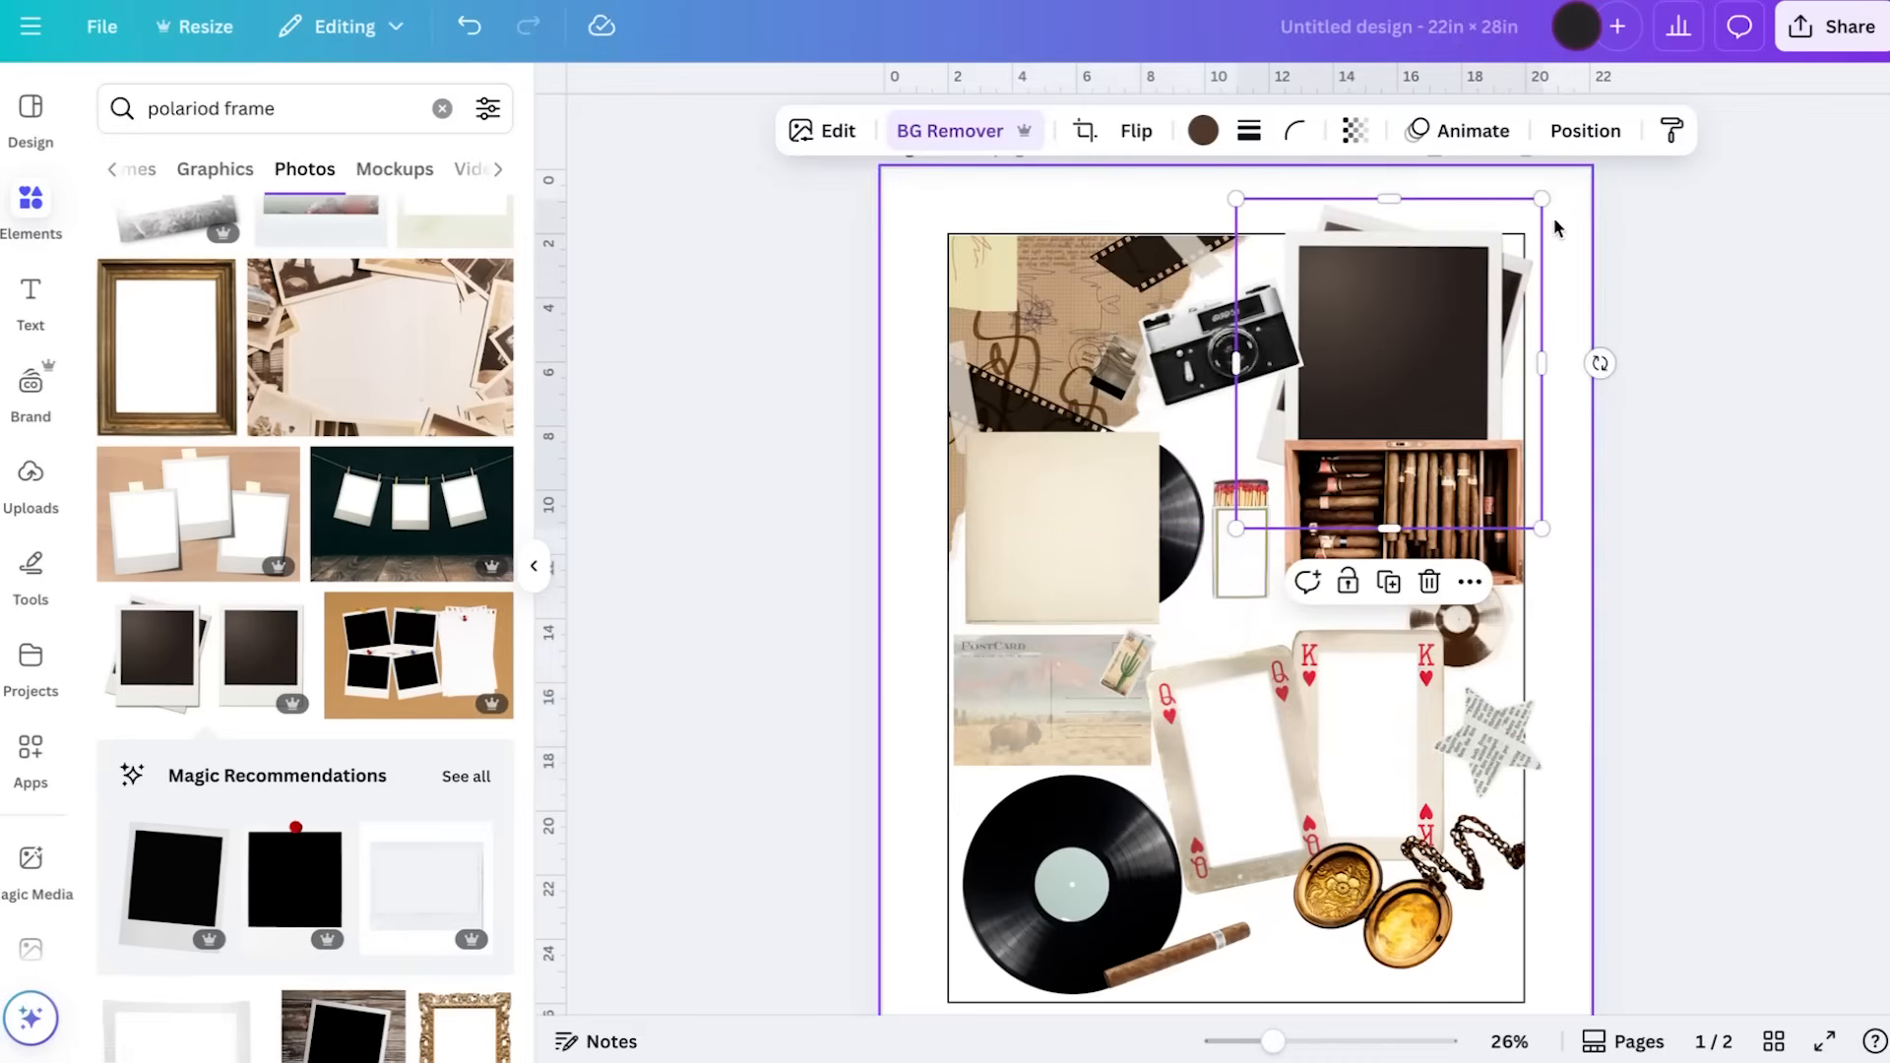
Shrink the cigar box slightly and lower it to just above the playing cards
click(1451, 487)
drag(1451, 487, 1509, 479)
drag(1411, 574, 1430, 591)
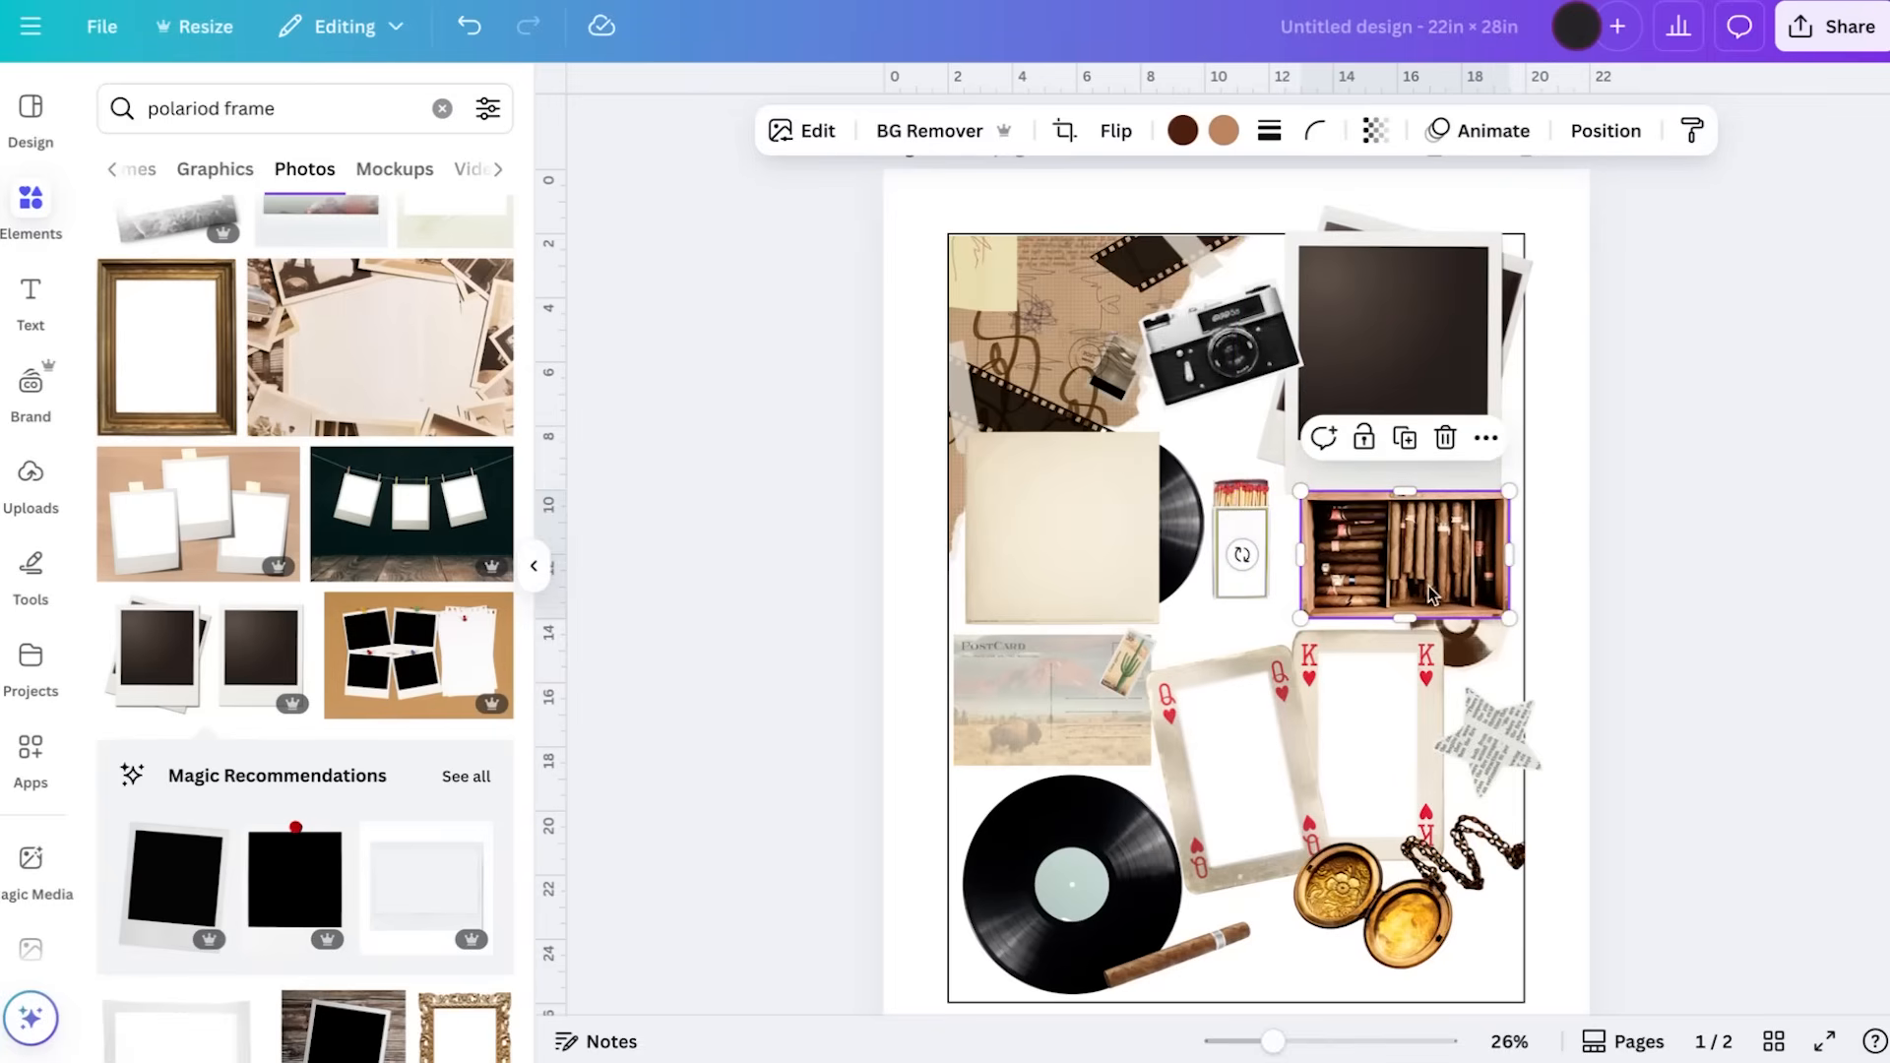
Shrink the polaroid stack and fit it into the guide's top-right corner, between the camera and the cigar box
click(1417, 381)
drag(1542, 200, 1503, 240)
drag(1402, 382, 1430, 353)
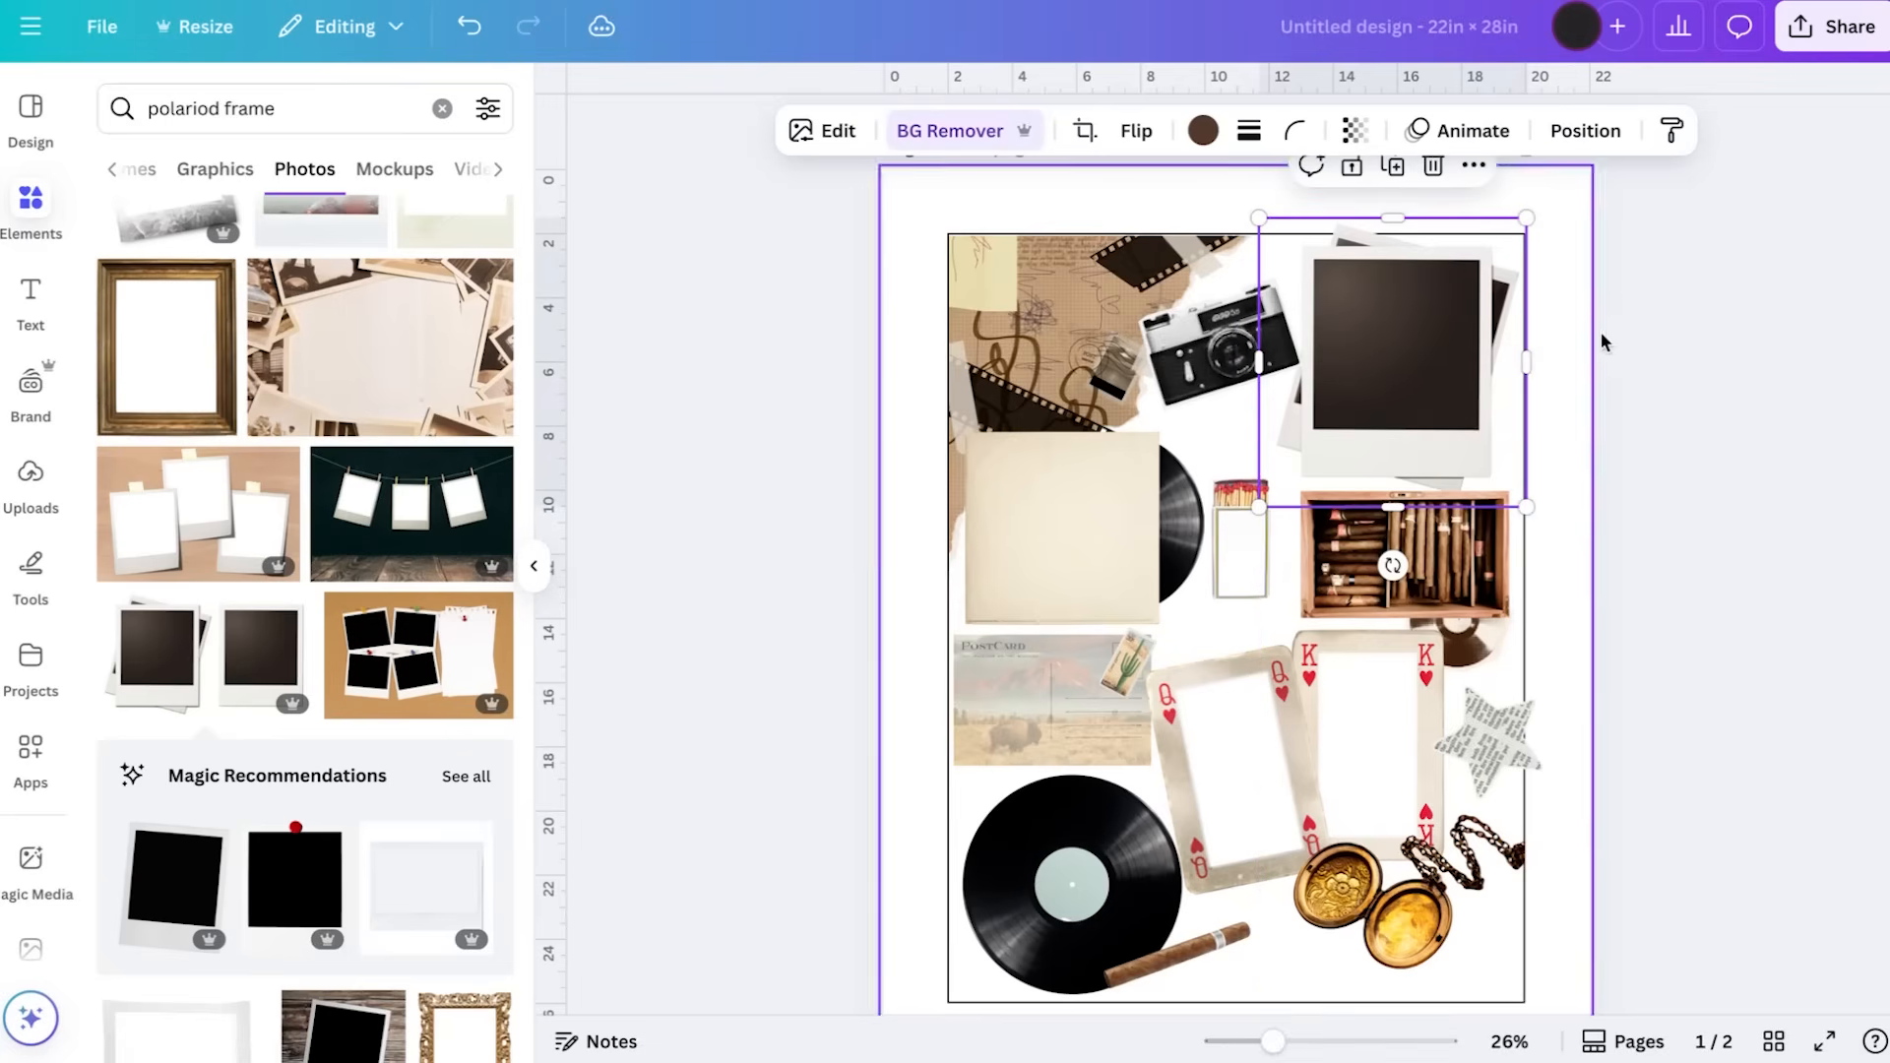
click(1619, 325)
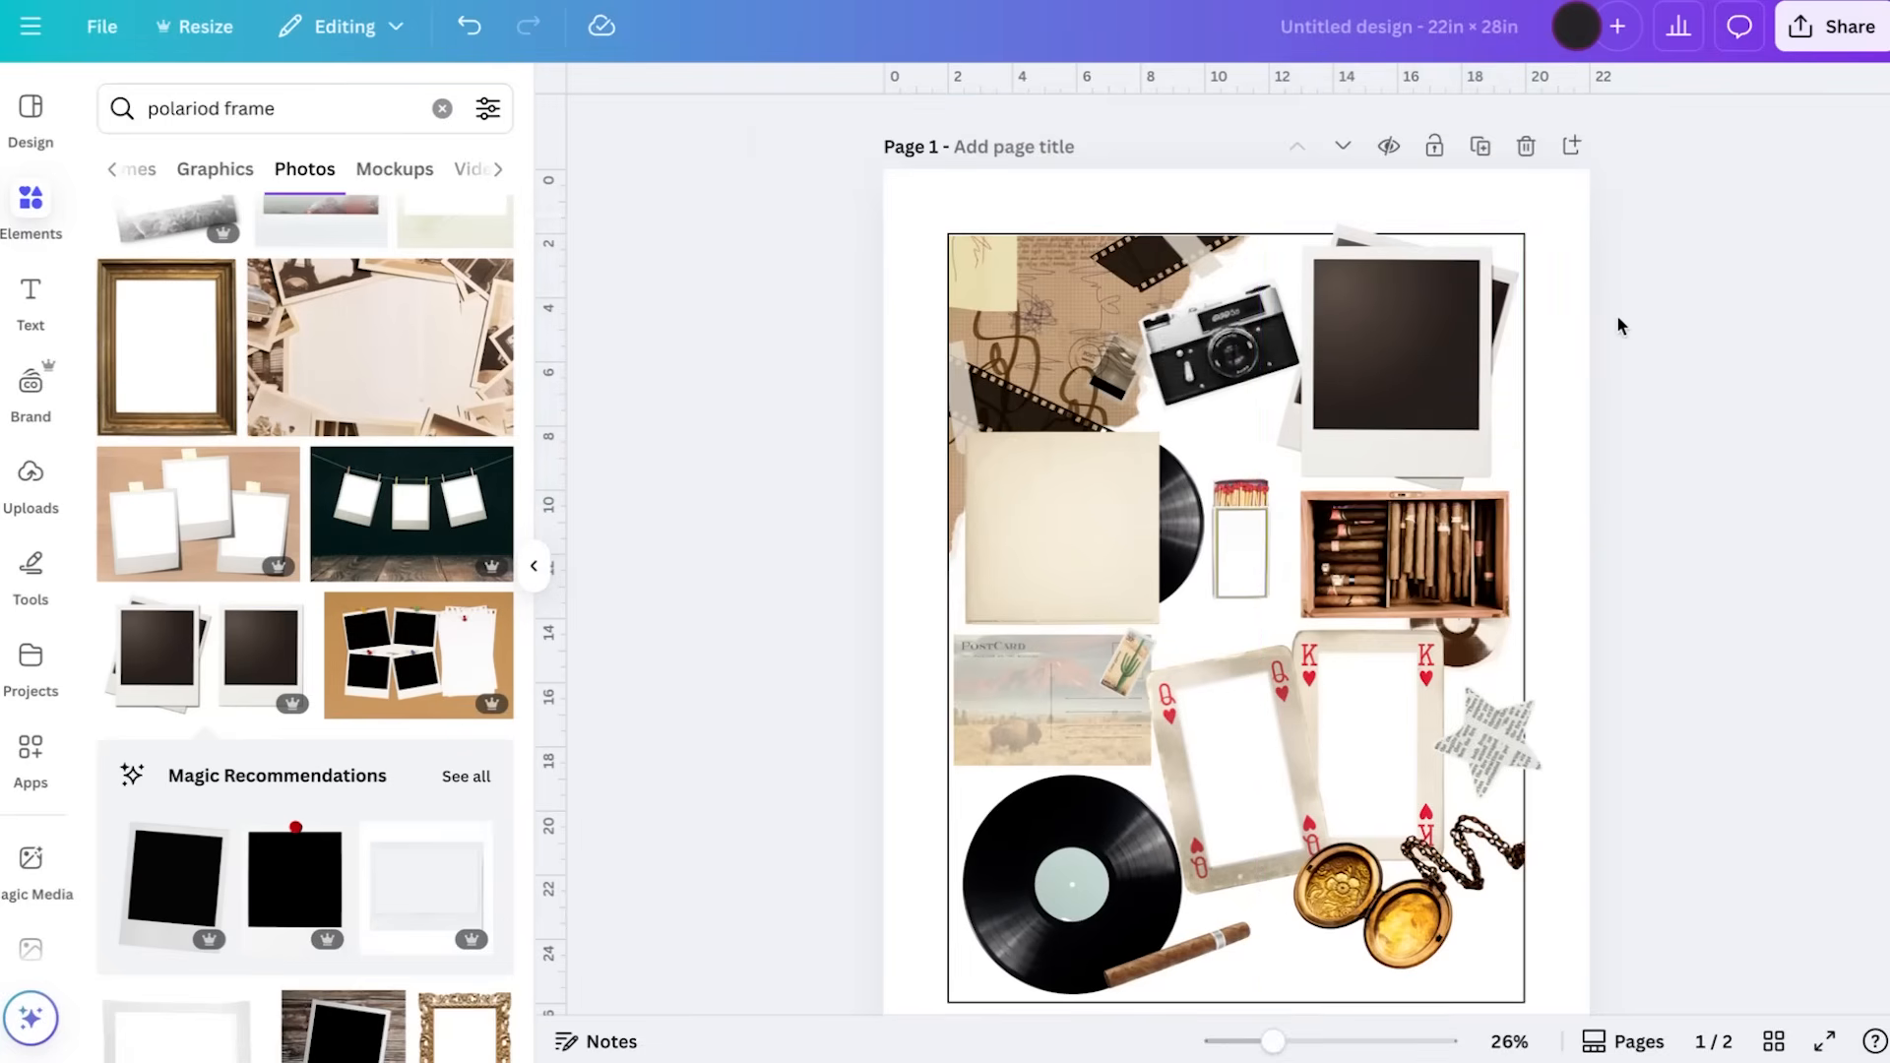
drag(1417, 321, 1423, 317)
click(1694, 344)
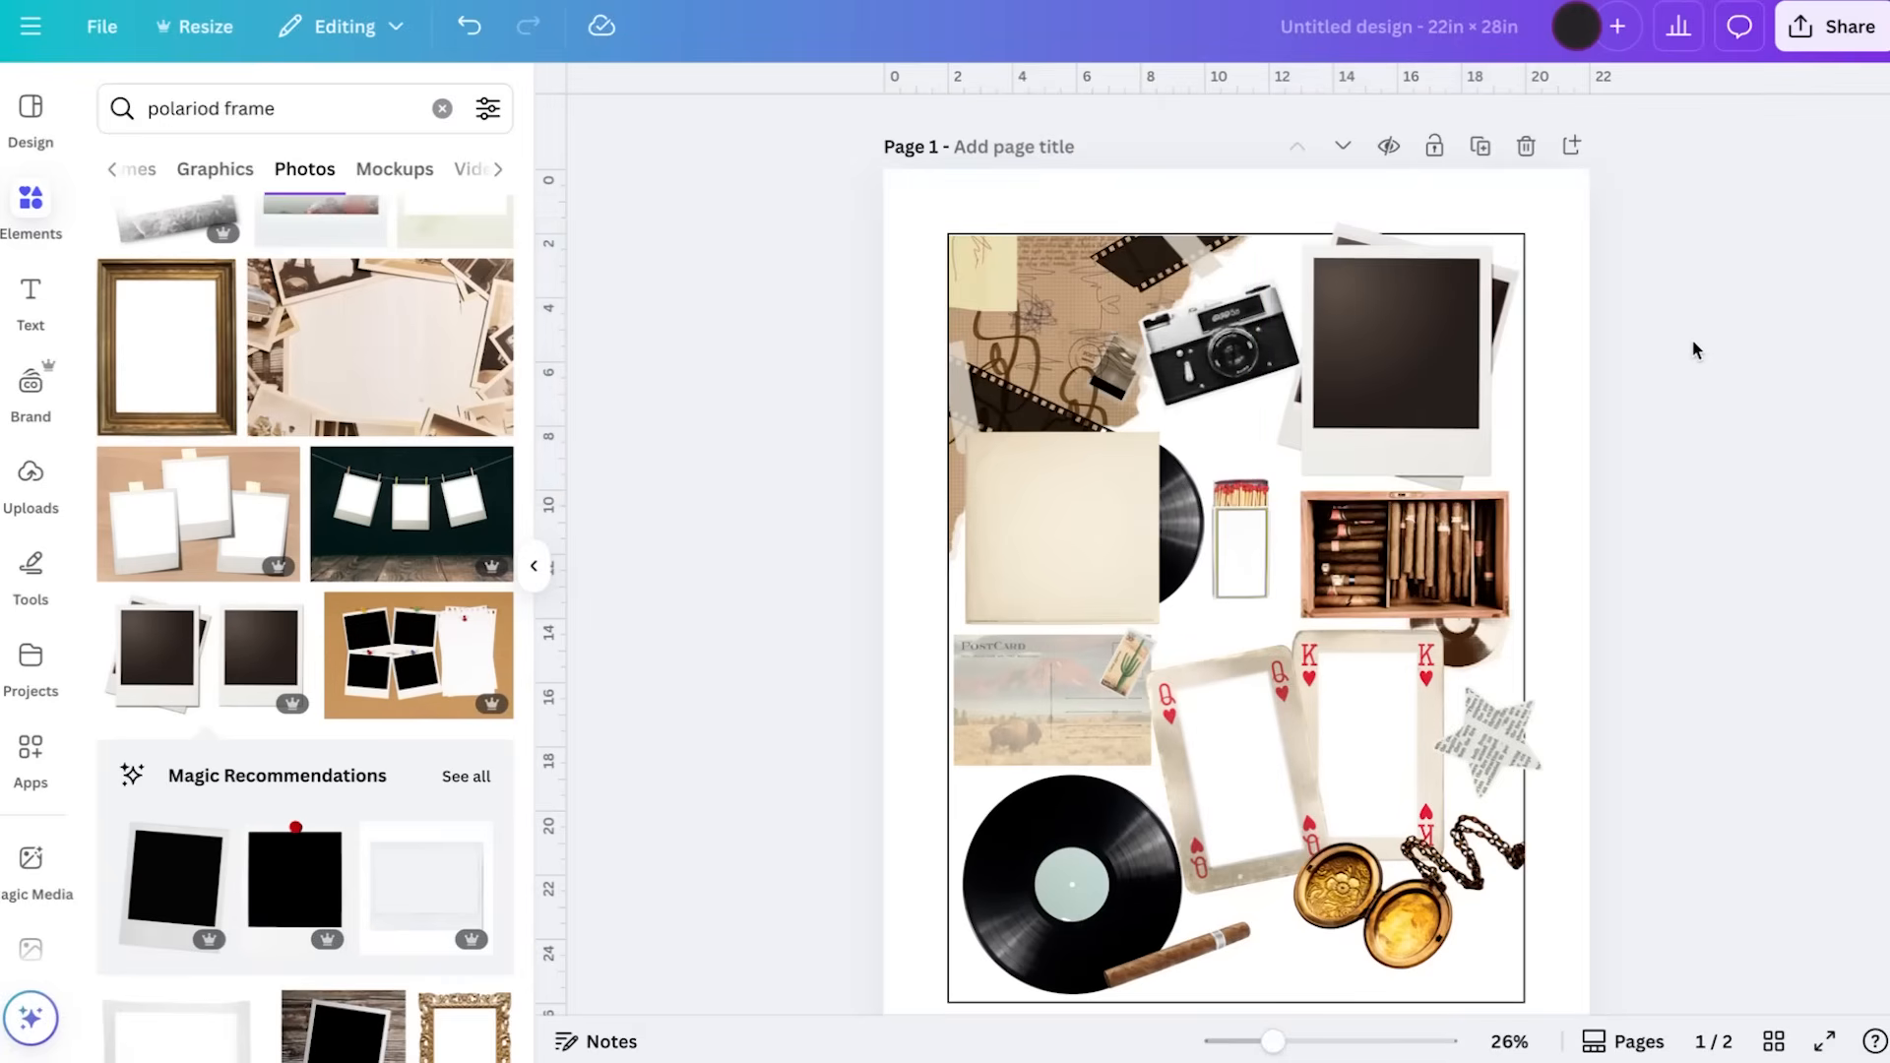
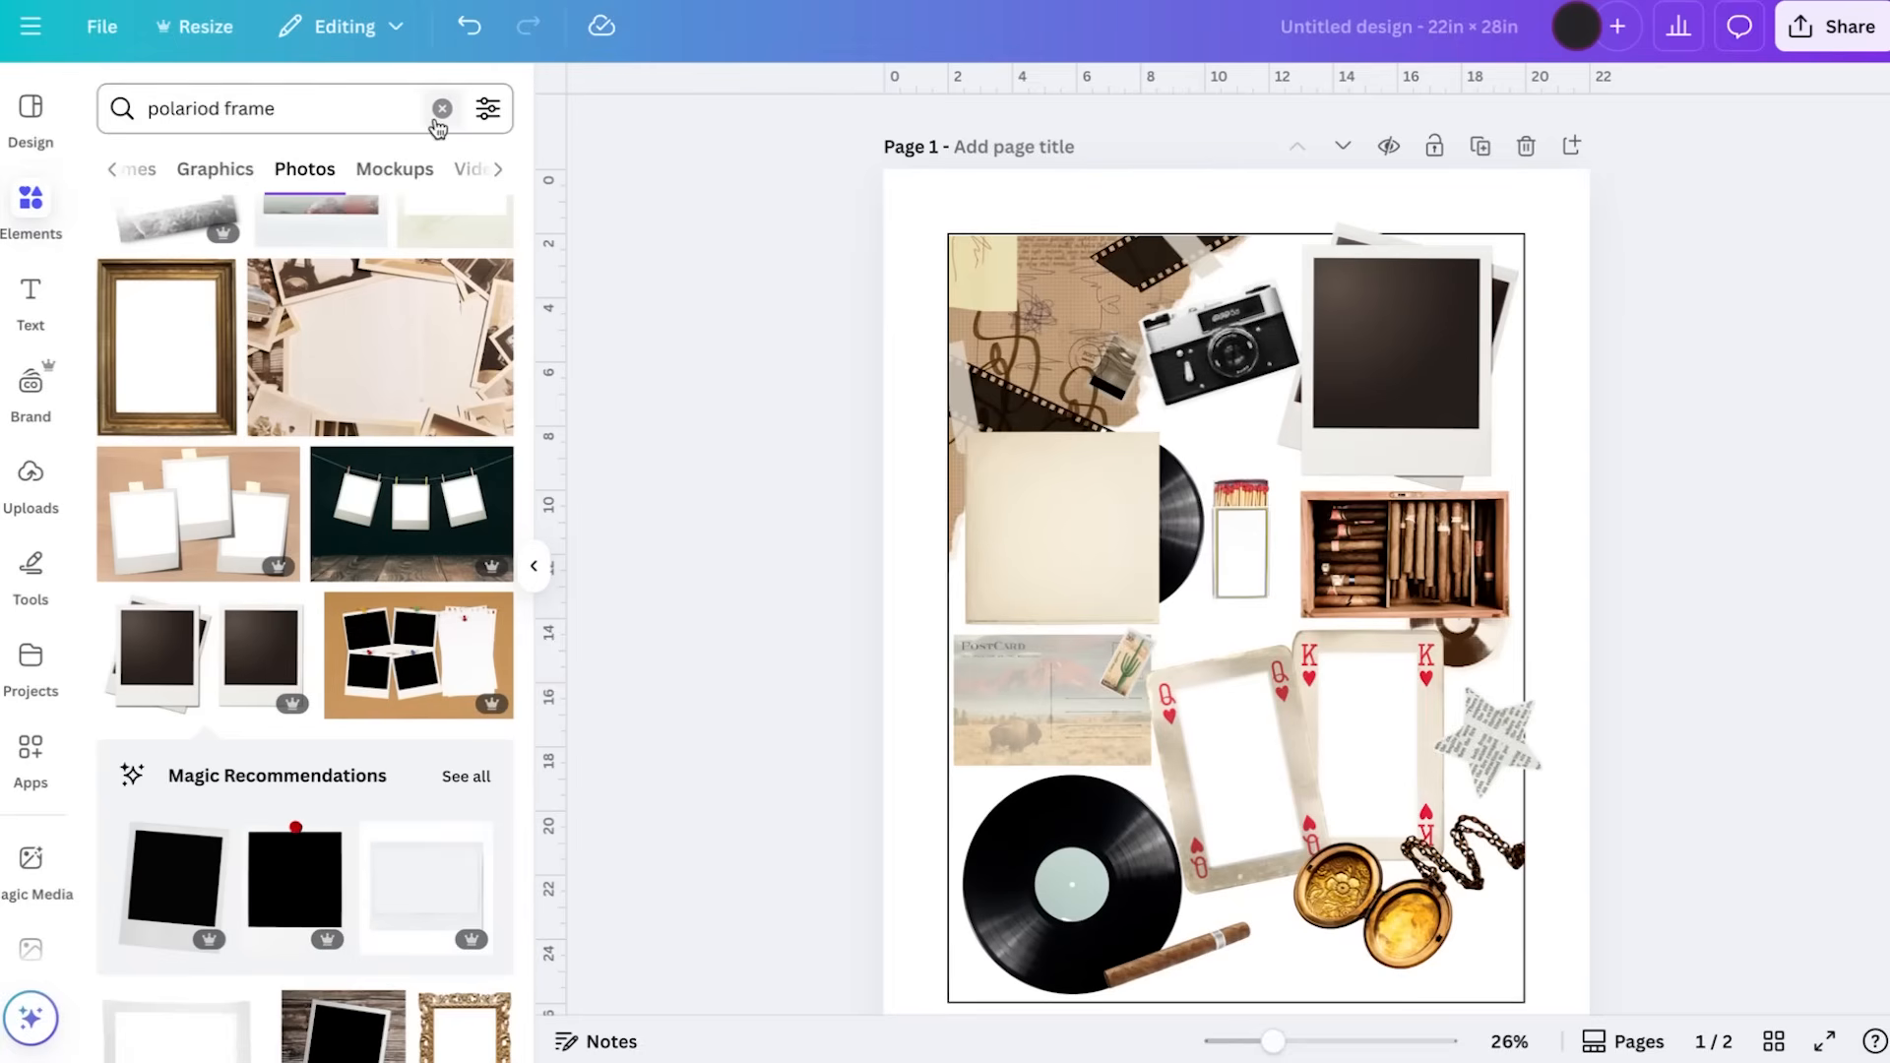
Clear the element search and add a square frame to the page over the playing cards
click(442, 108)
scroll(244, 418, down, 3)
scroll(242, 414, down, 15)
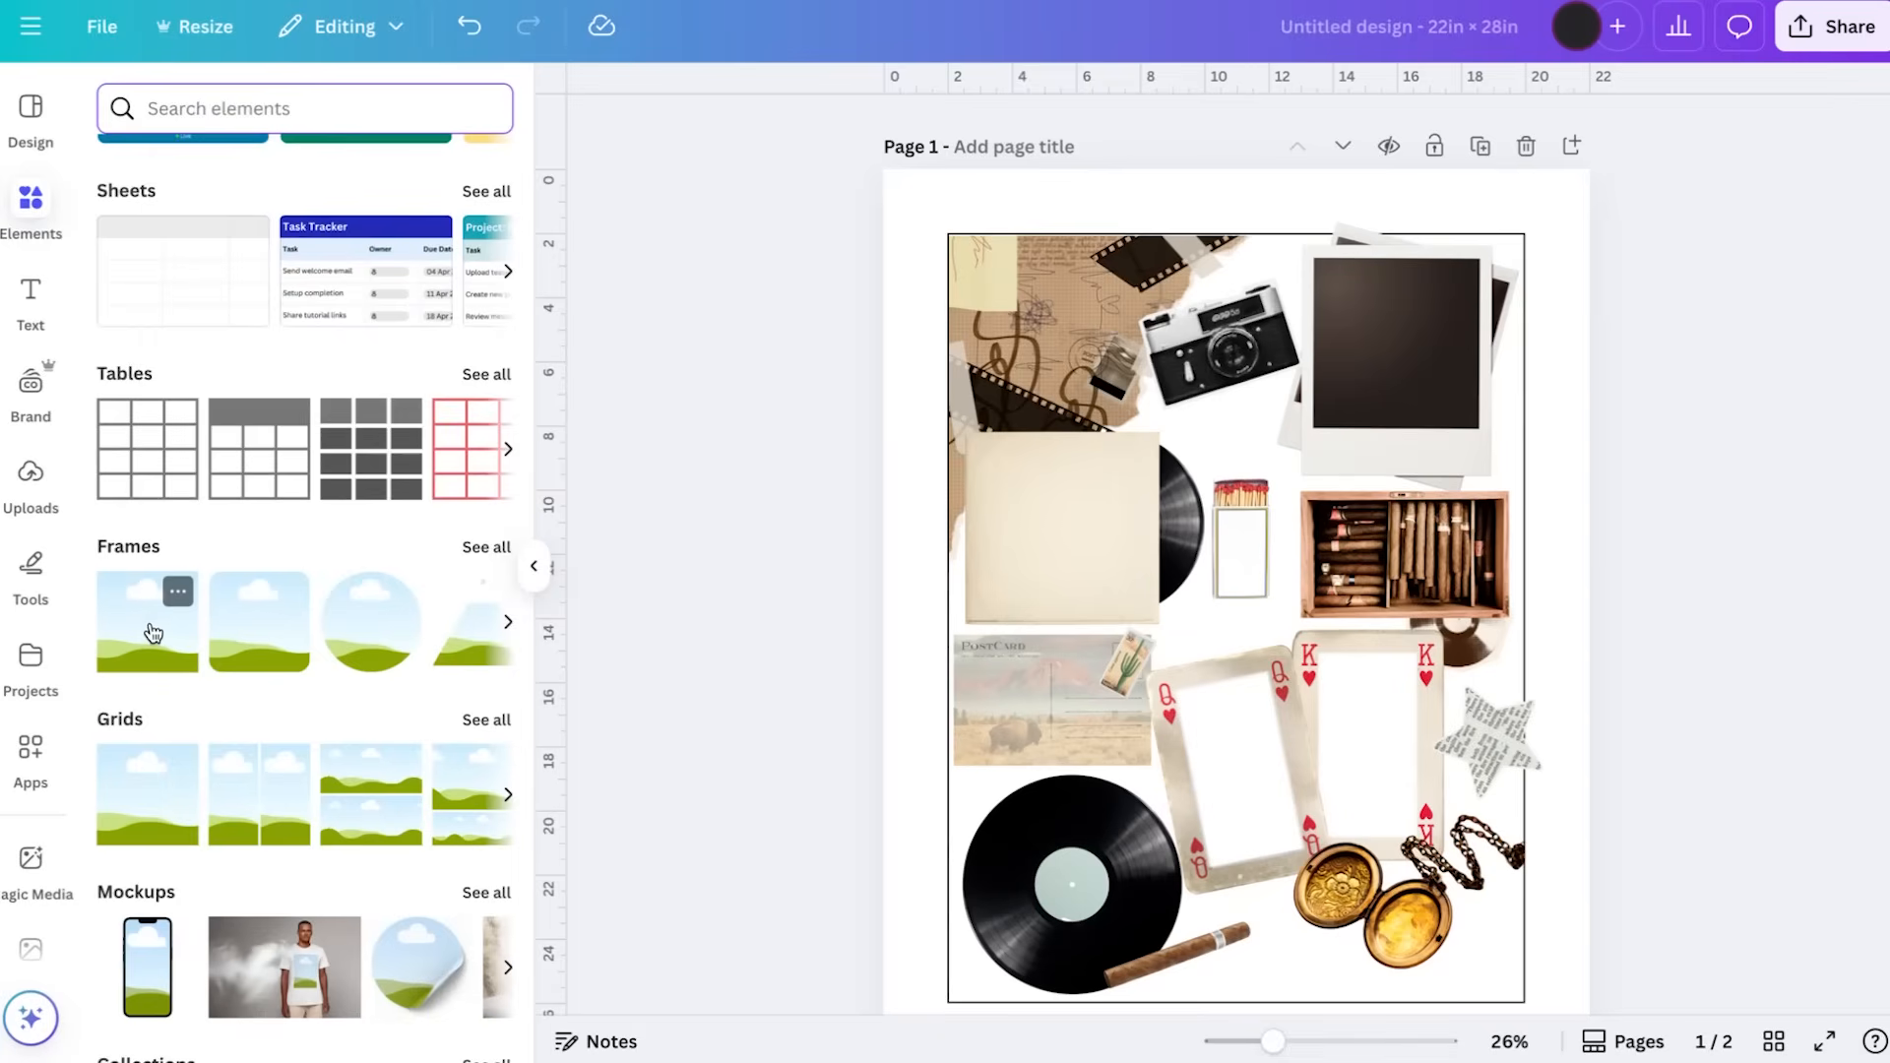
click(152, 632)
drag(1298, 636, 1310, 713)
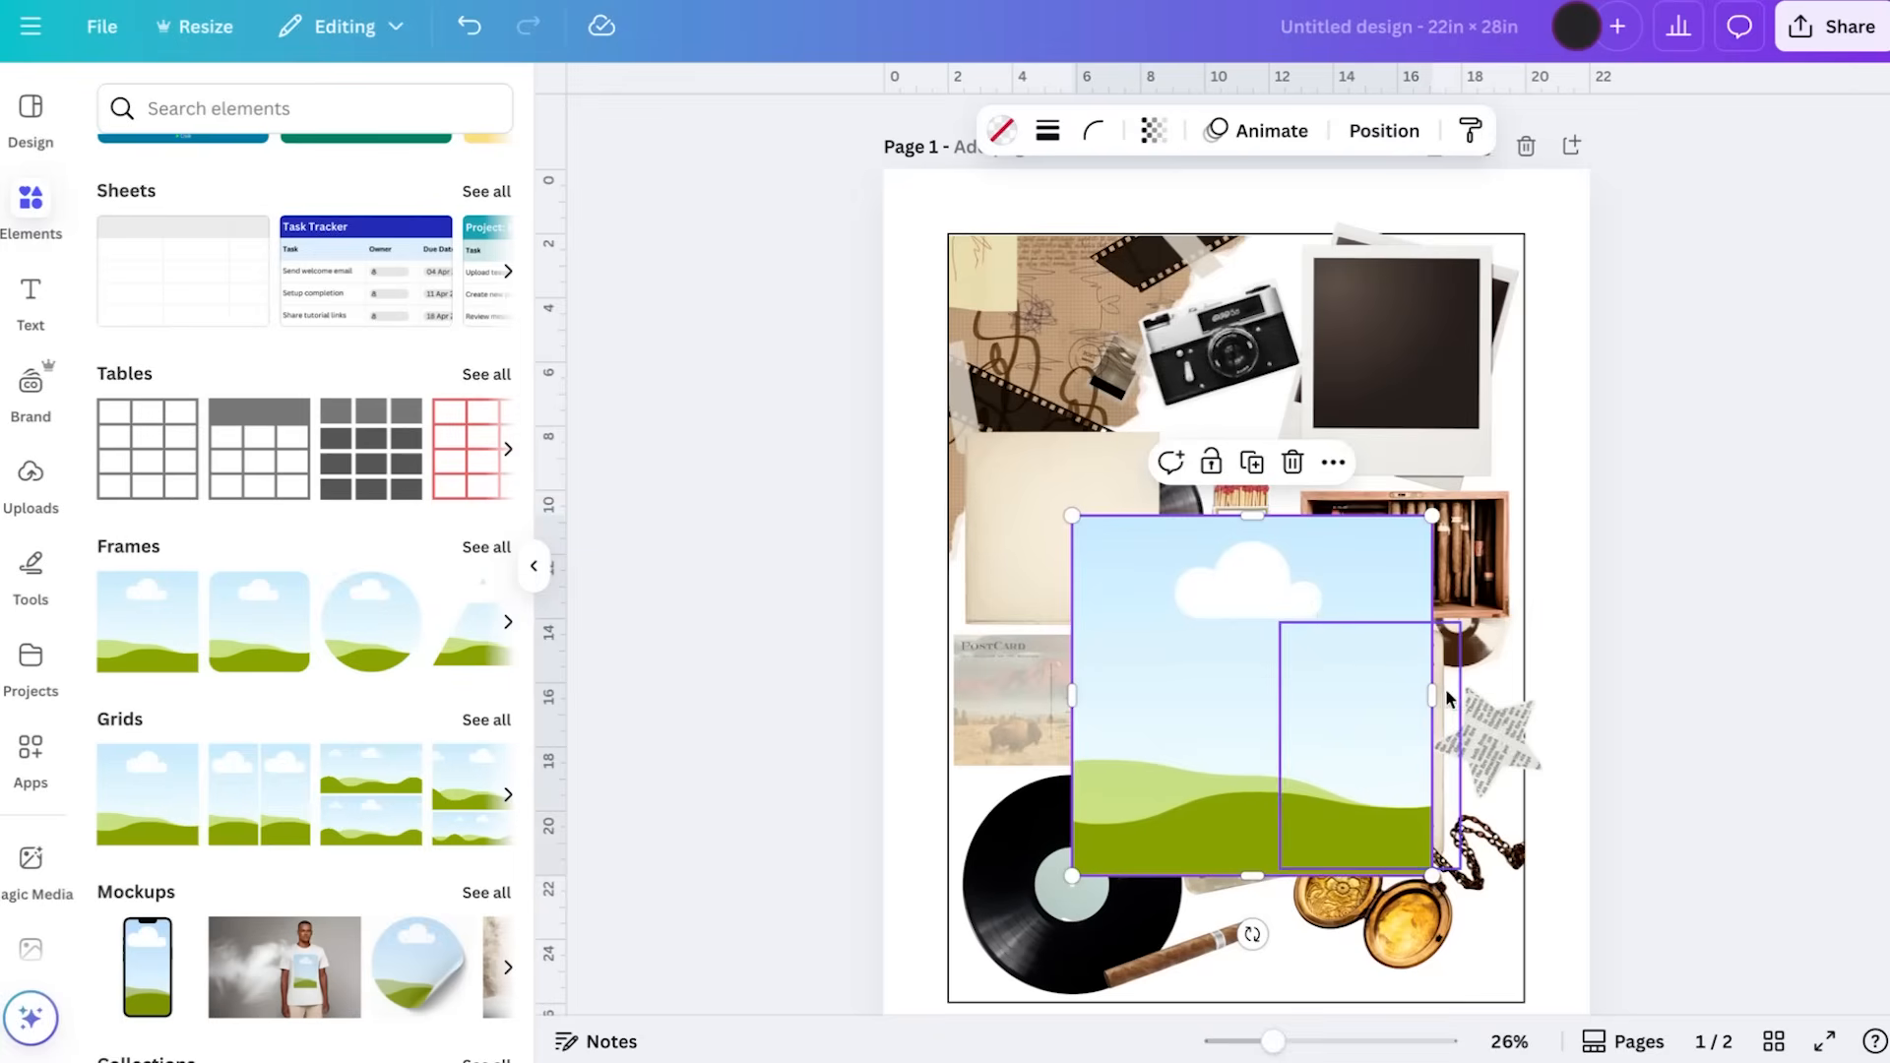
Narrow the square frame into a portrait rectangle and tilt and resize it over the queen card's blank window
drag(1432, 695, 1287, 698)
drag(1209, 756, 1263, 759)
drag(1242, 935, 1284, 935)
drag(1300, 499, 1232, 709)
drag(1201, 800, 1242, 817)
Fine-tune the frame's tilt and reduce its width to match the queen card's blank window
scroll(1219, 818, up, 5)
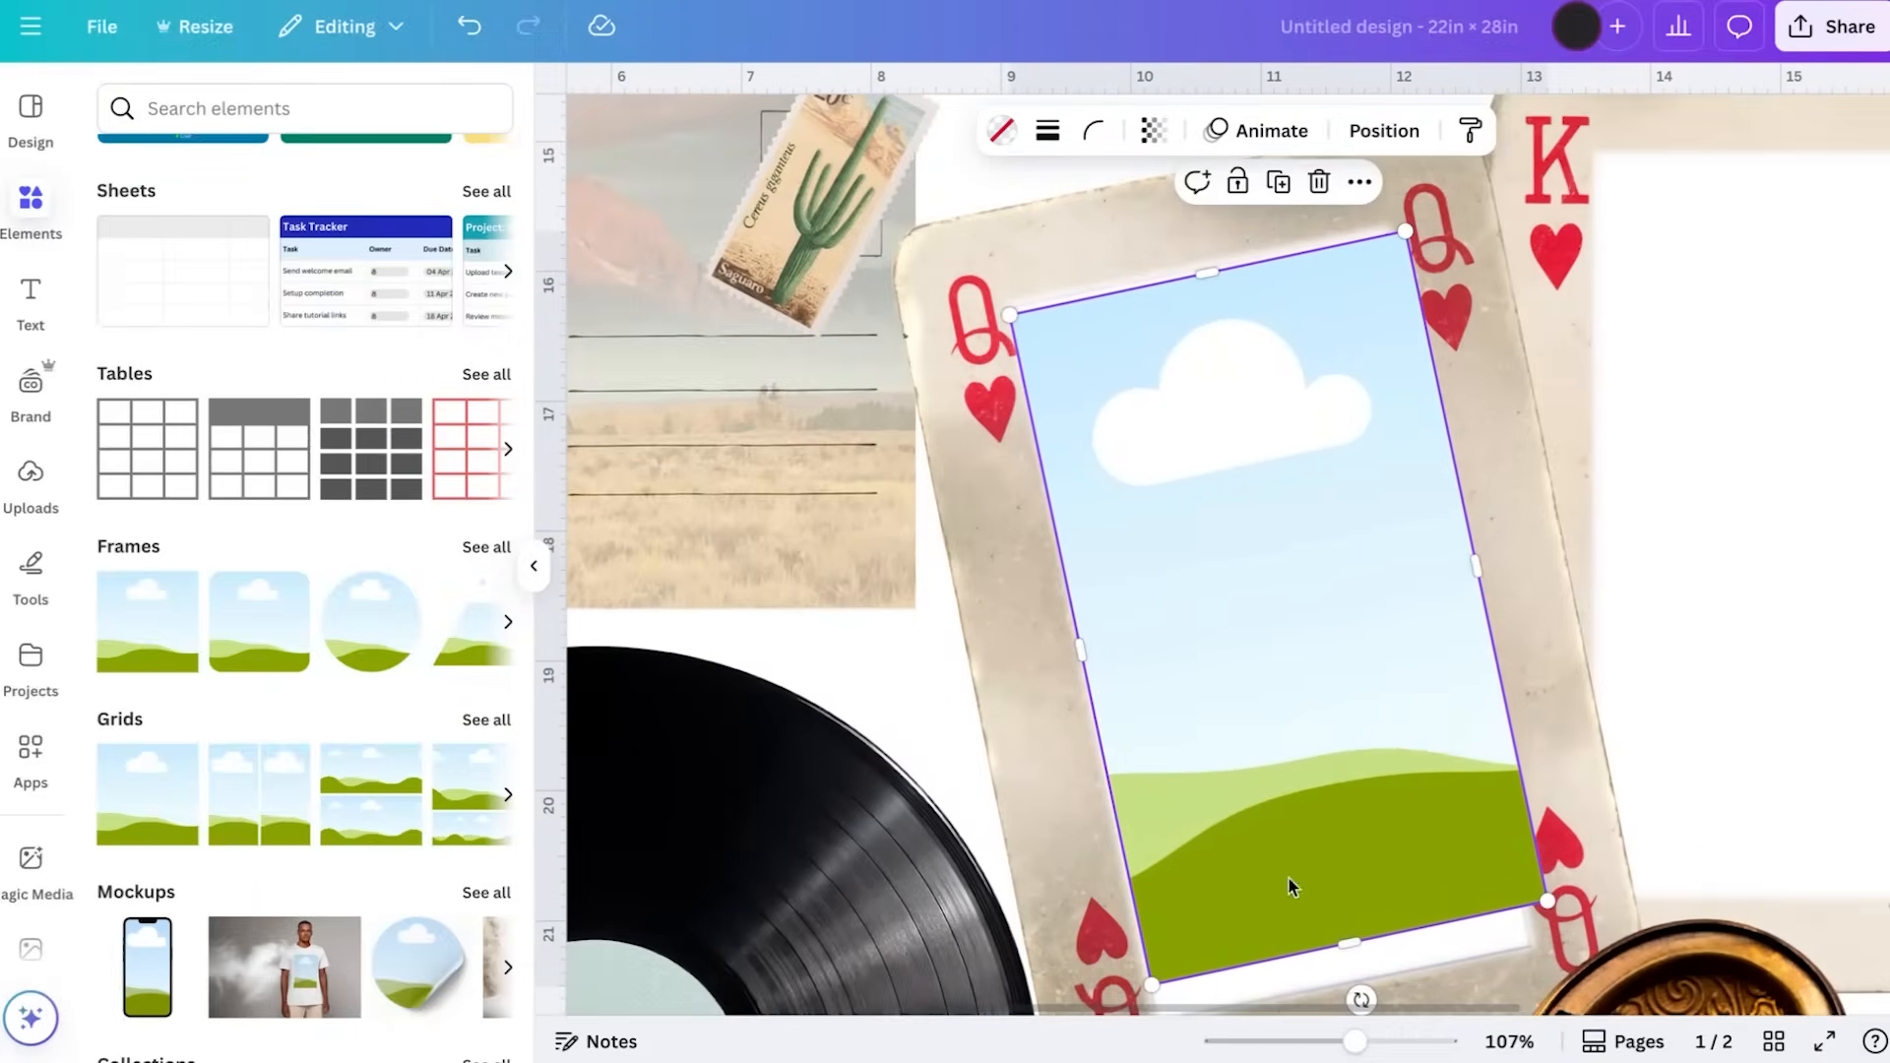
drag(1361, 999, 1357, 999)
drag(1294, 821, 1297, 808)
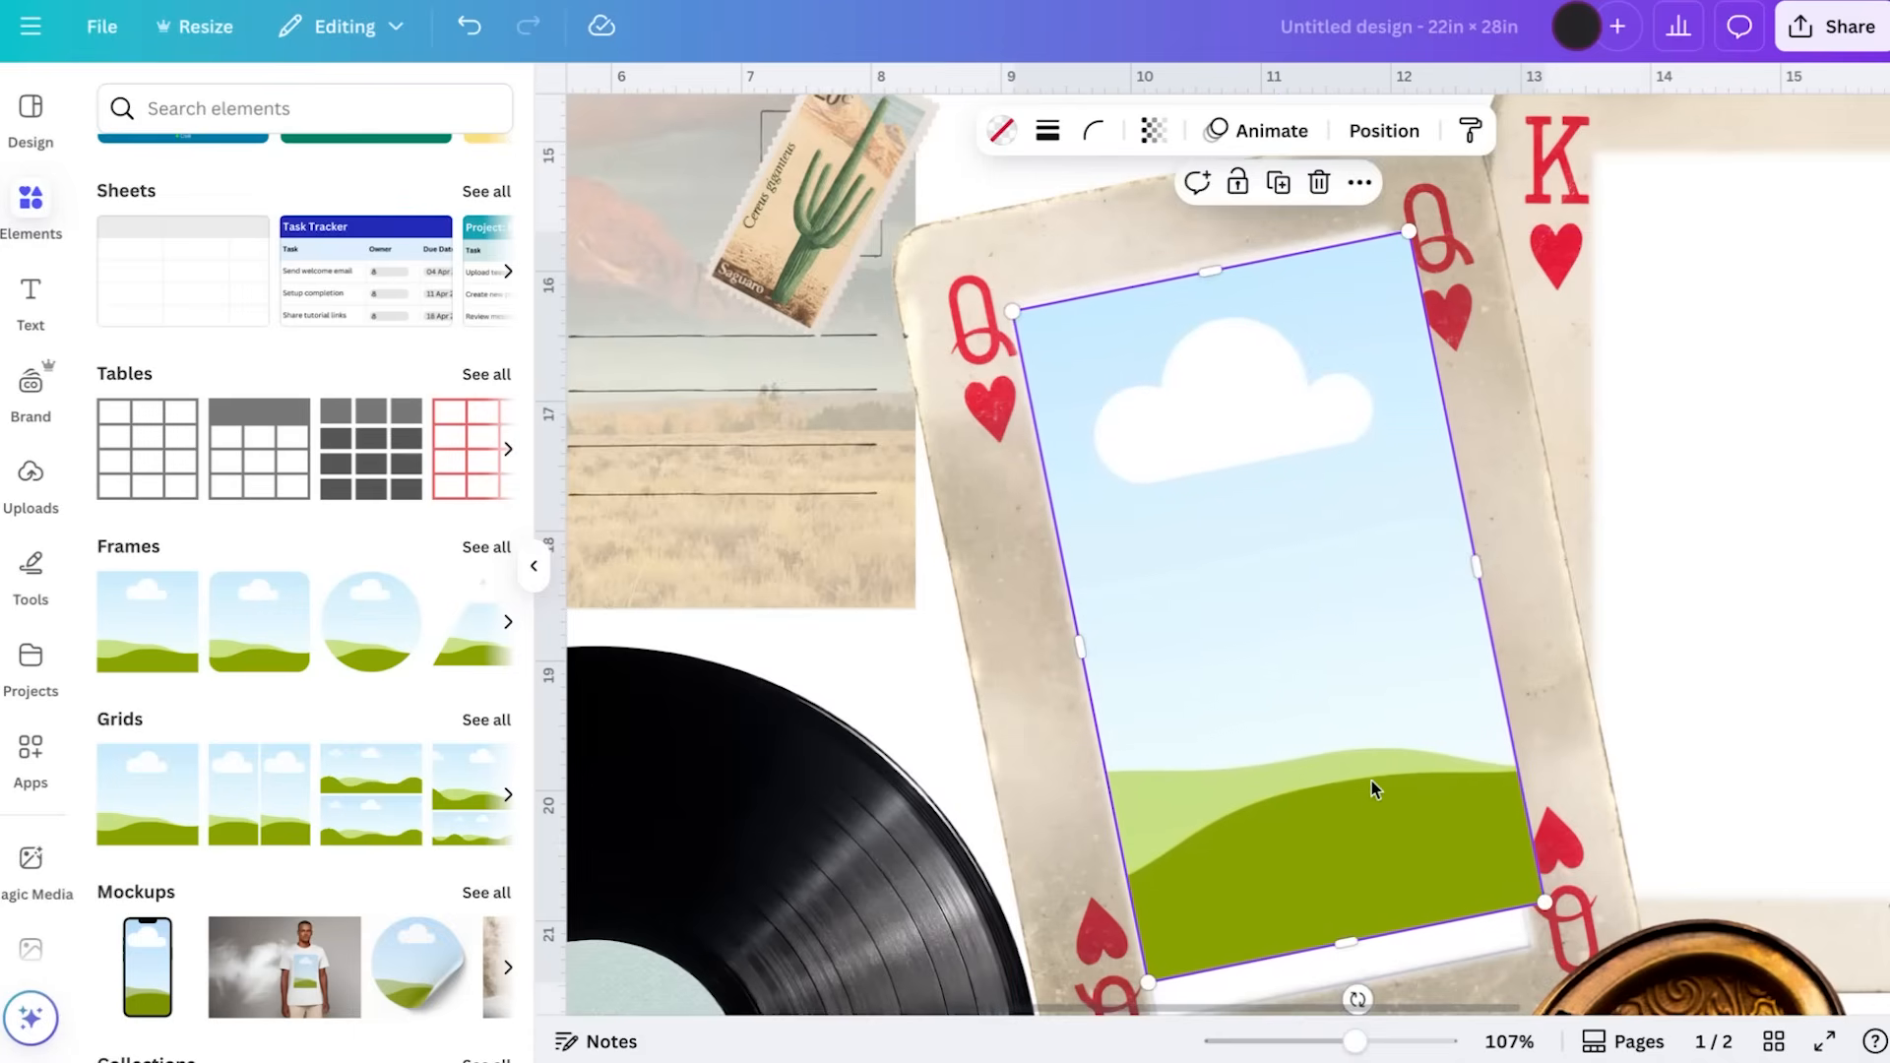
drag(1493, 607, 1344, 571)
right_click(1396, 552)
click(1680, 343)
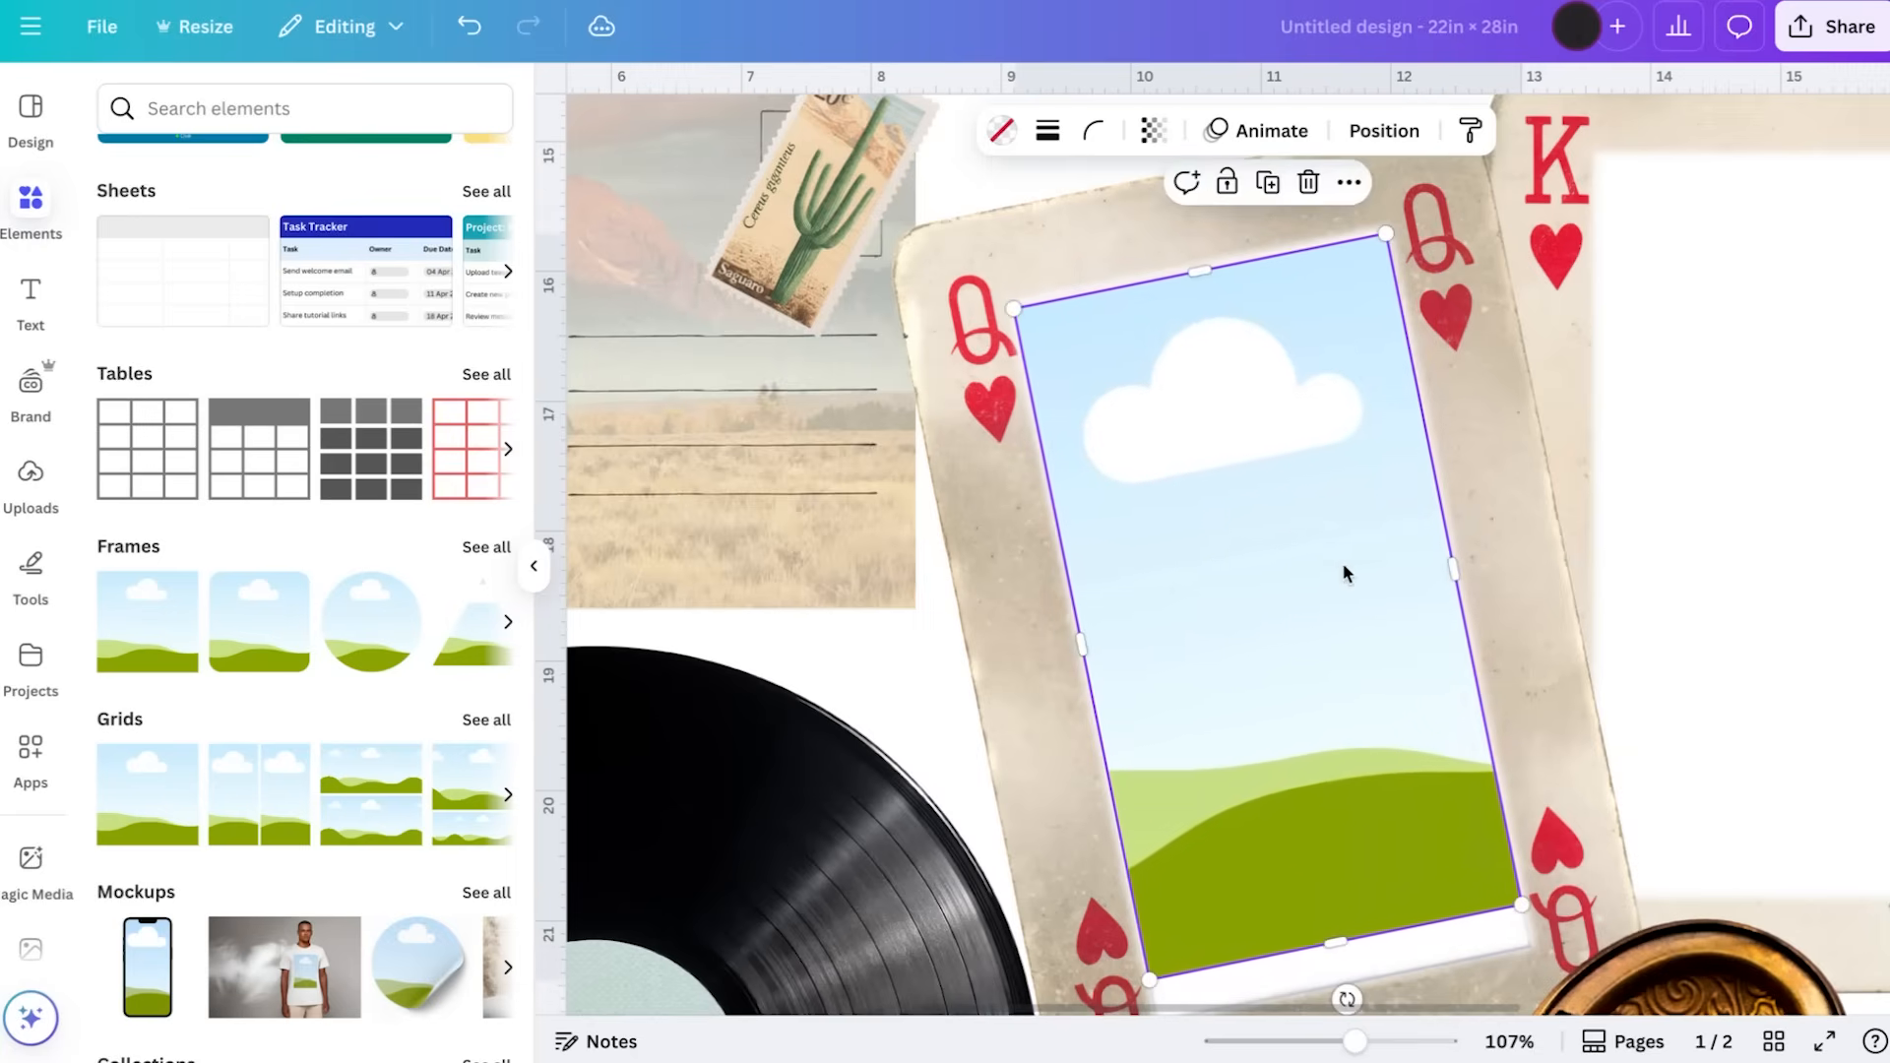
Nudge the frame into place and extend its lower edge to the bottom of the queen card's window
right_click(1459, 569)
drag(1351, 561, 1353, 559)
click(1353, 560)
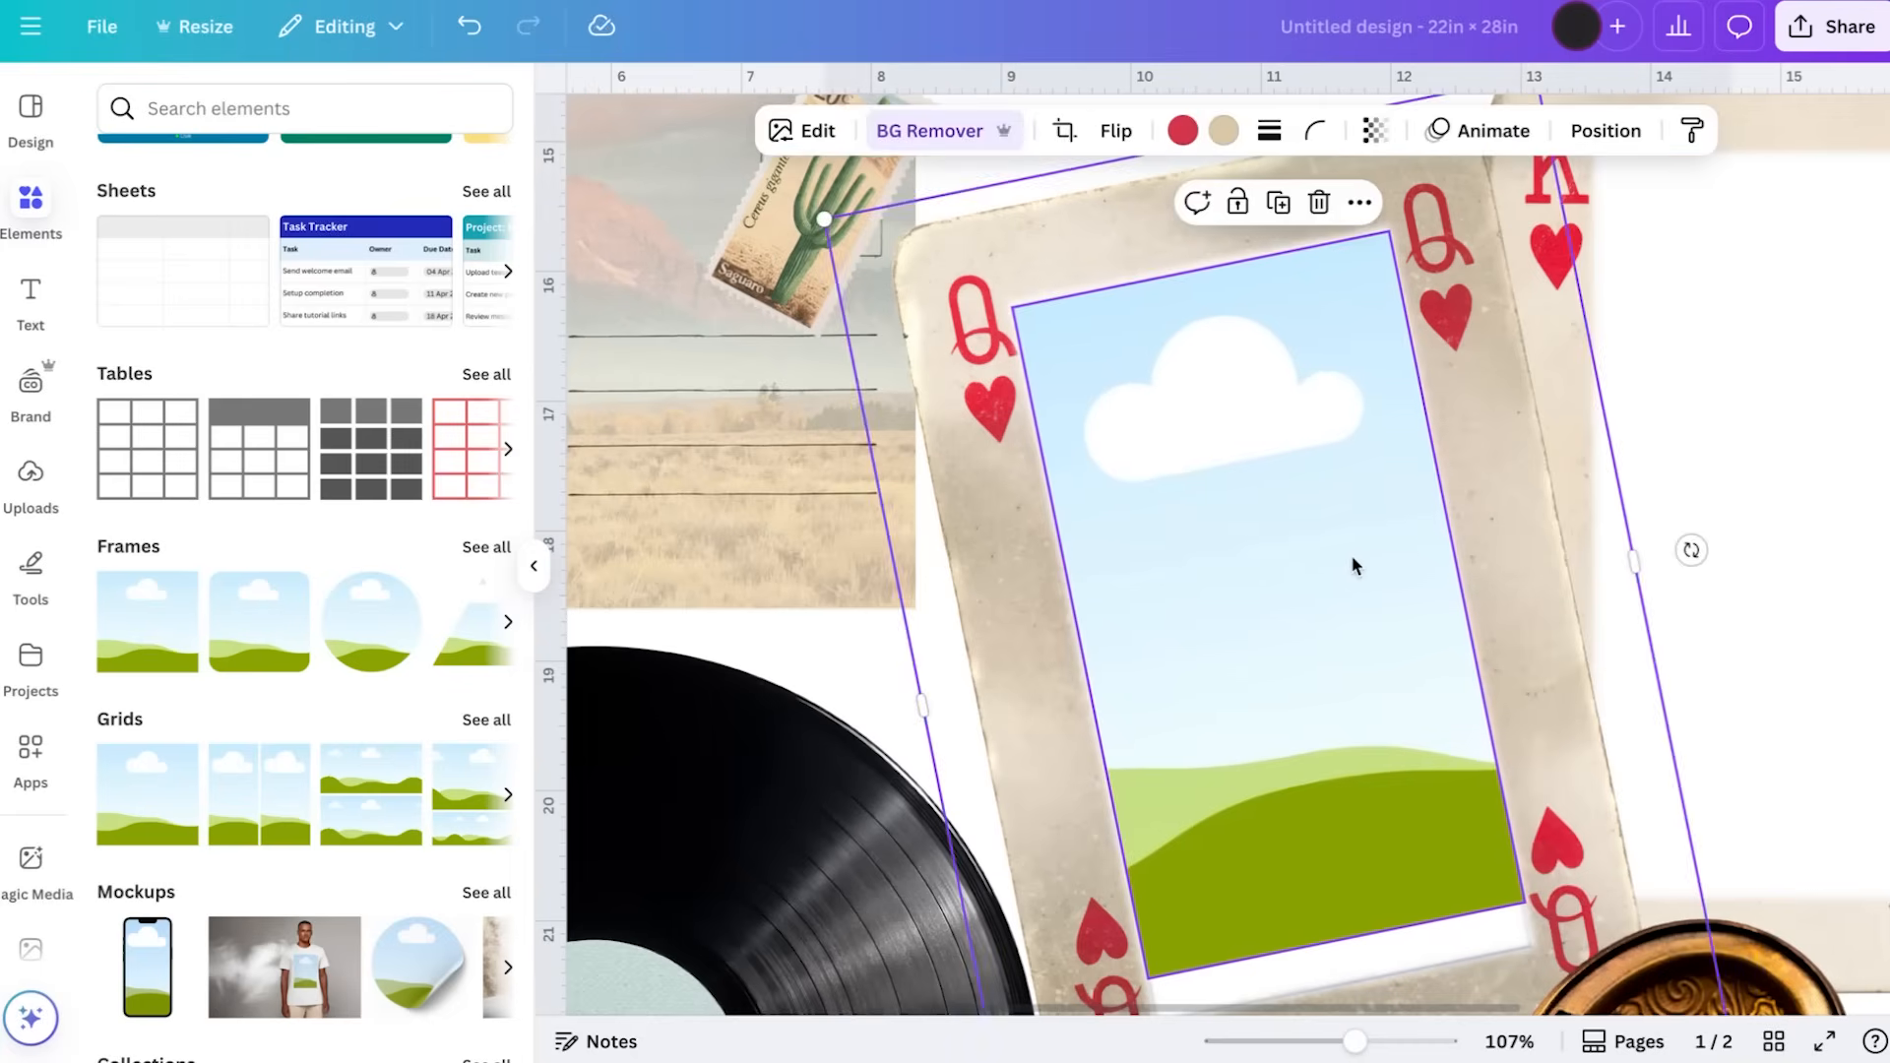
scroll(1354, 562, down, 2)
click(1360, 778)
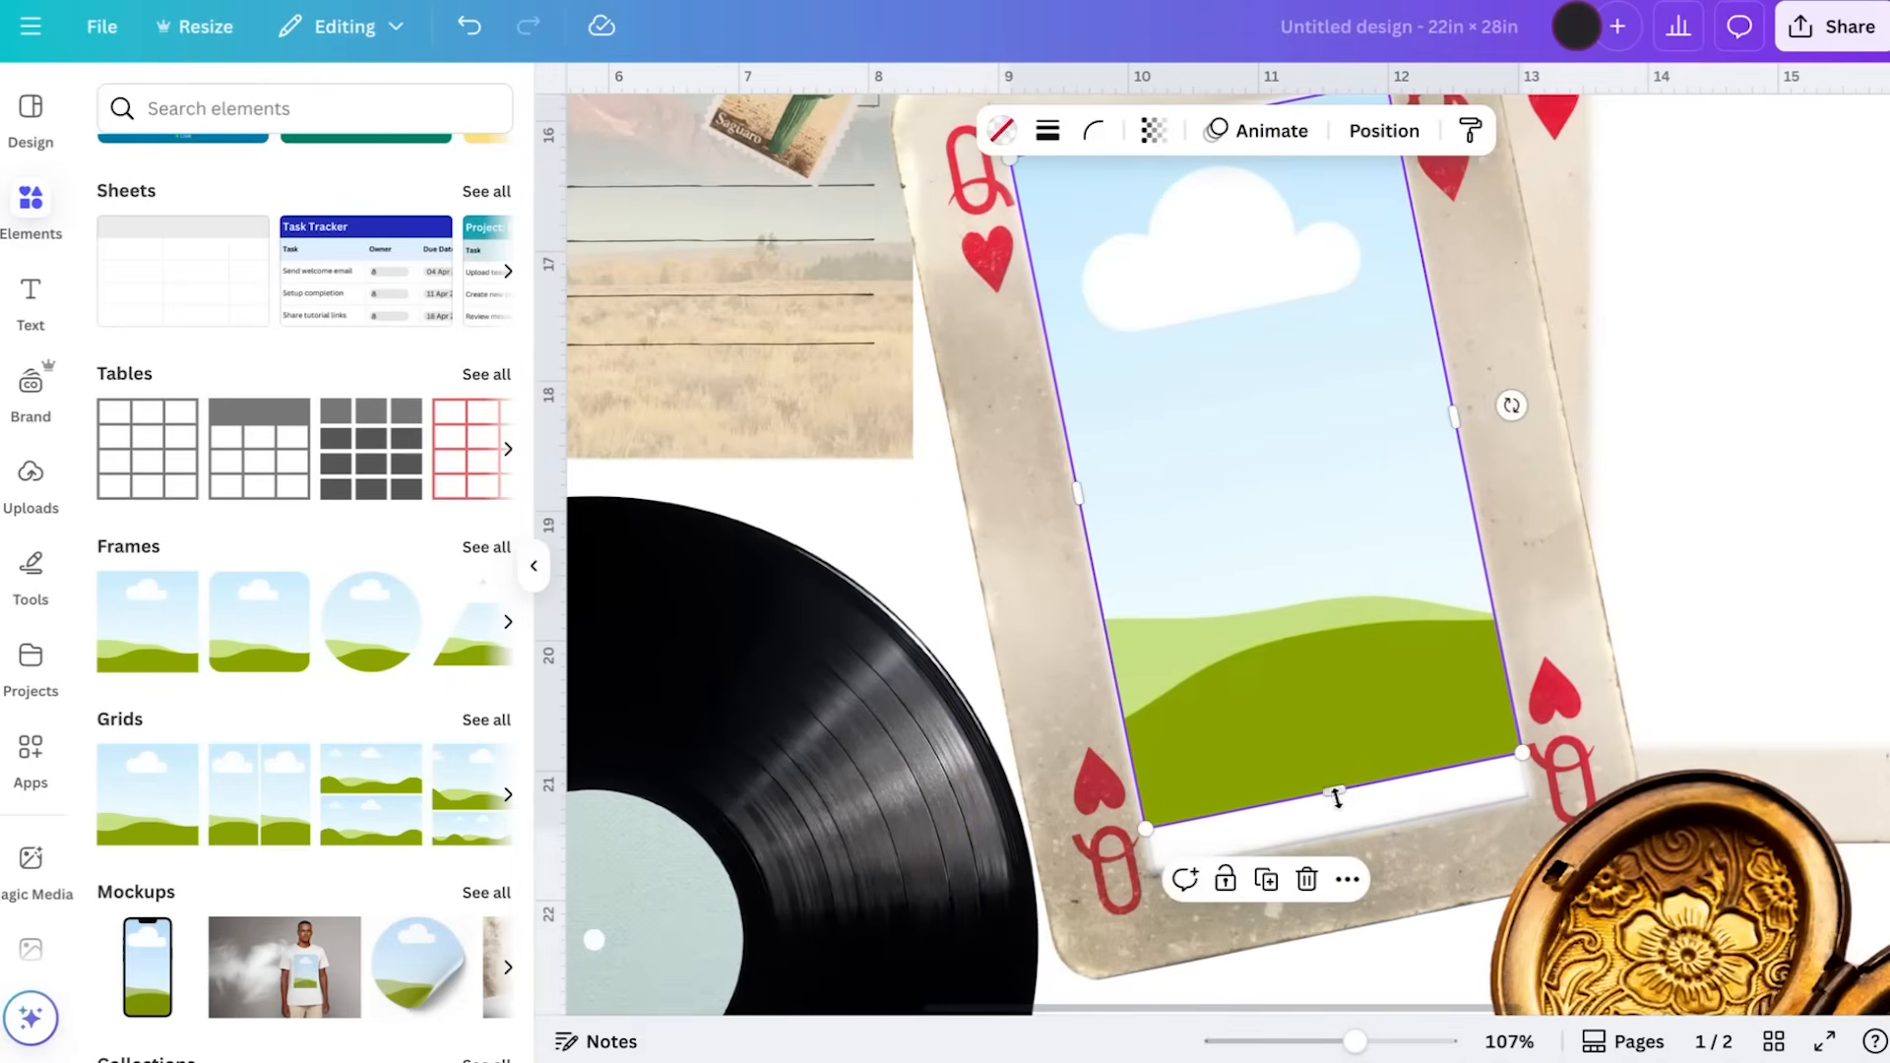
drag(1337, 788, 1348, 828)
click(1512, 576)
Duplicate the queen card's frame and place the copy over the king card
scroll(1512, 577, down, 5)
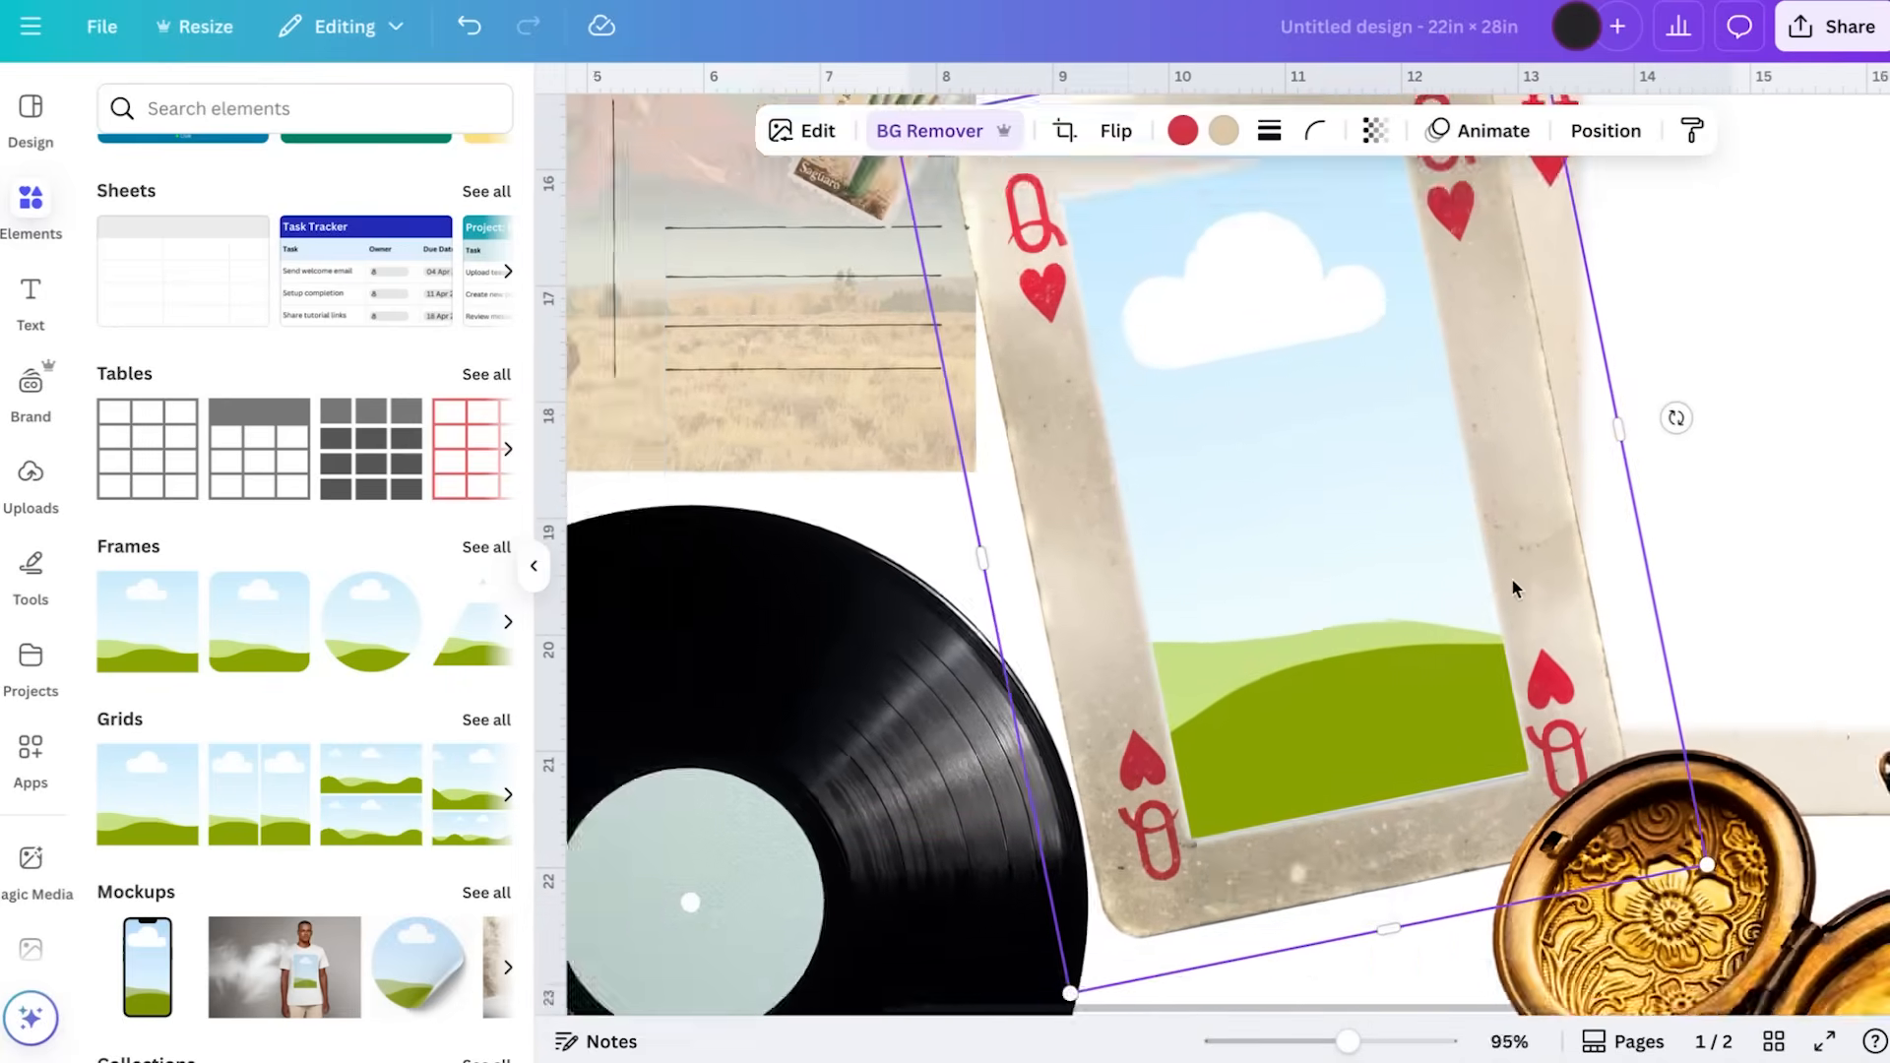
click(1396, 543)
key(ctrl+d)
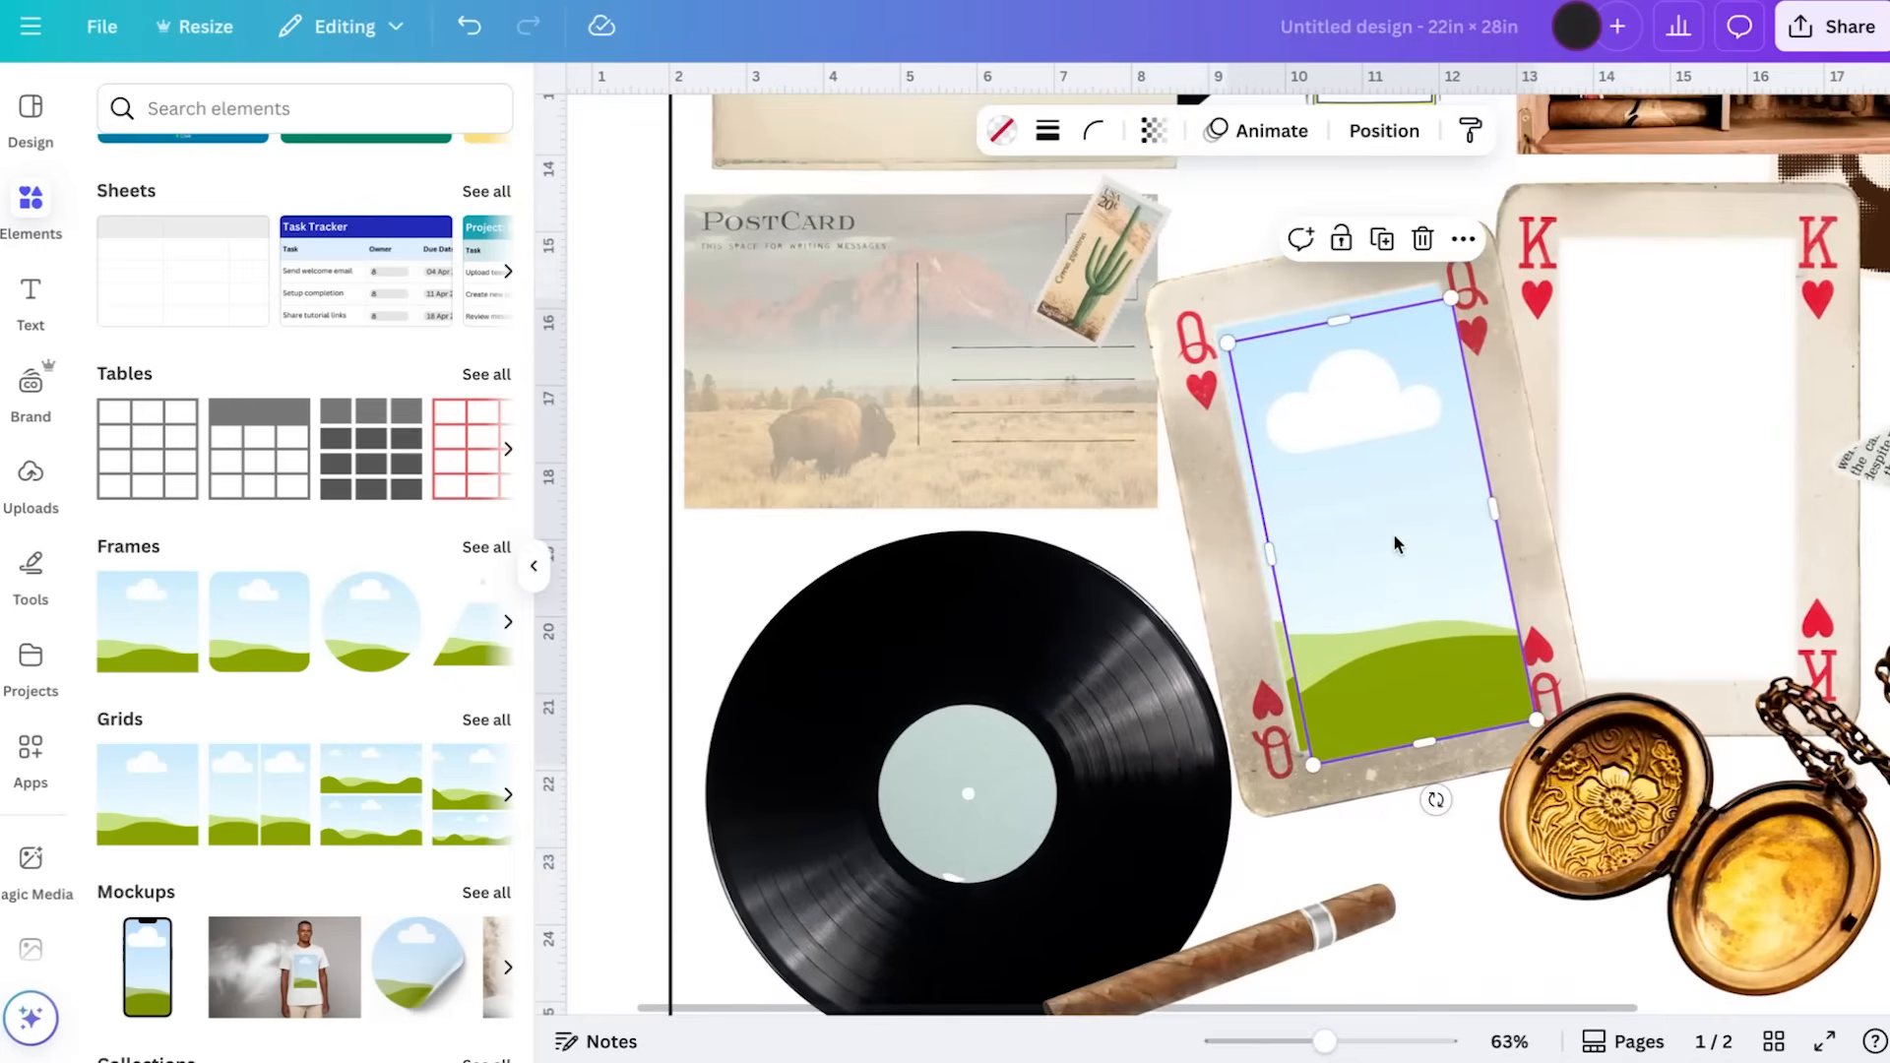
drag(1381, 583, 1670, 502)
ctrl+scroll(1624, 542, up, 3)
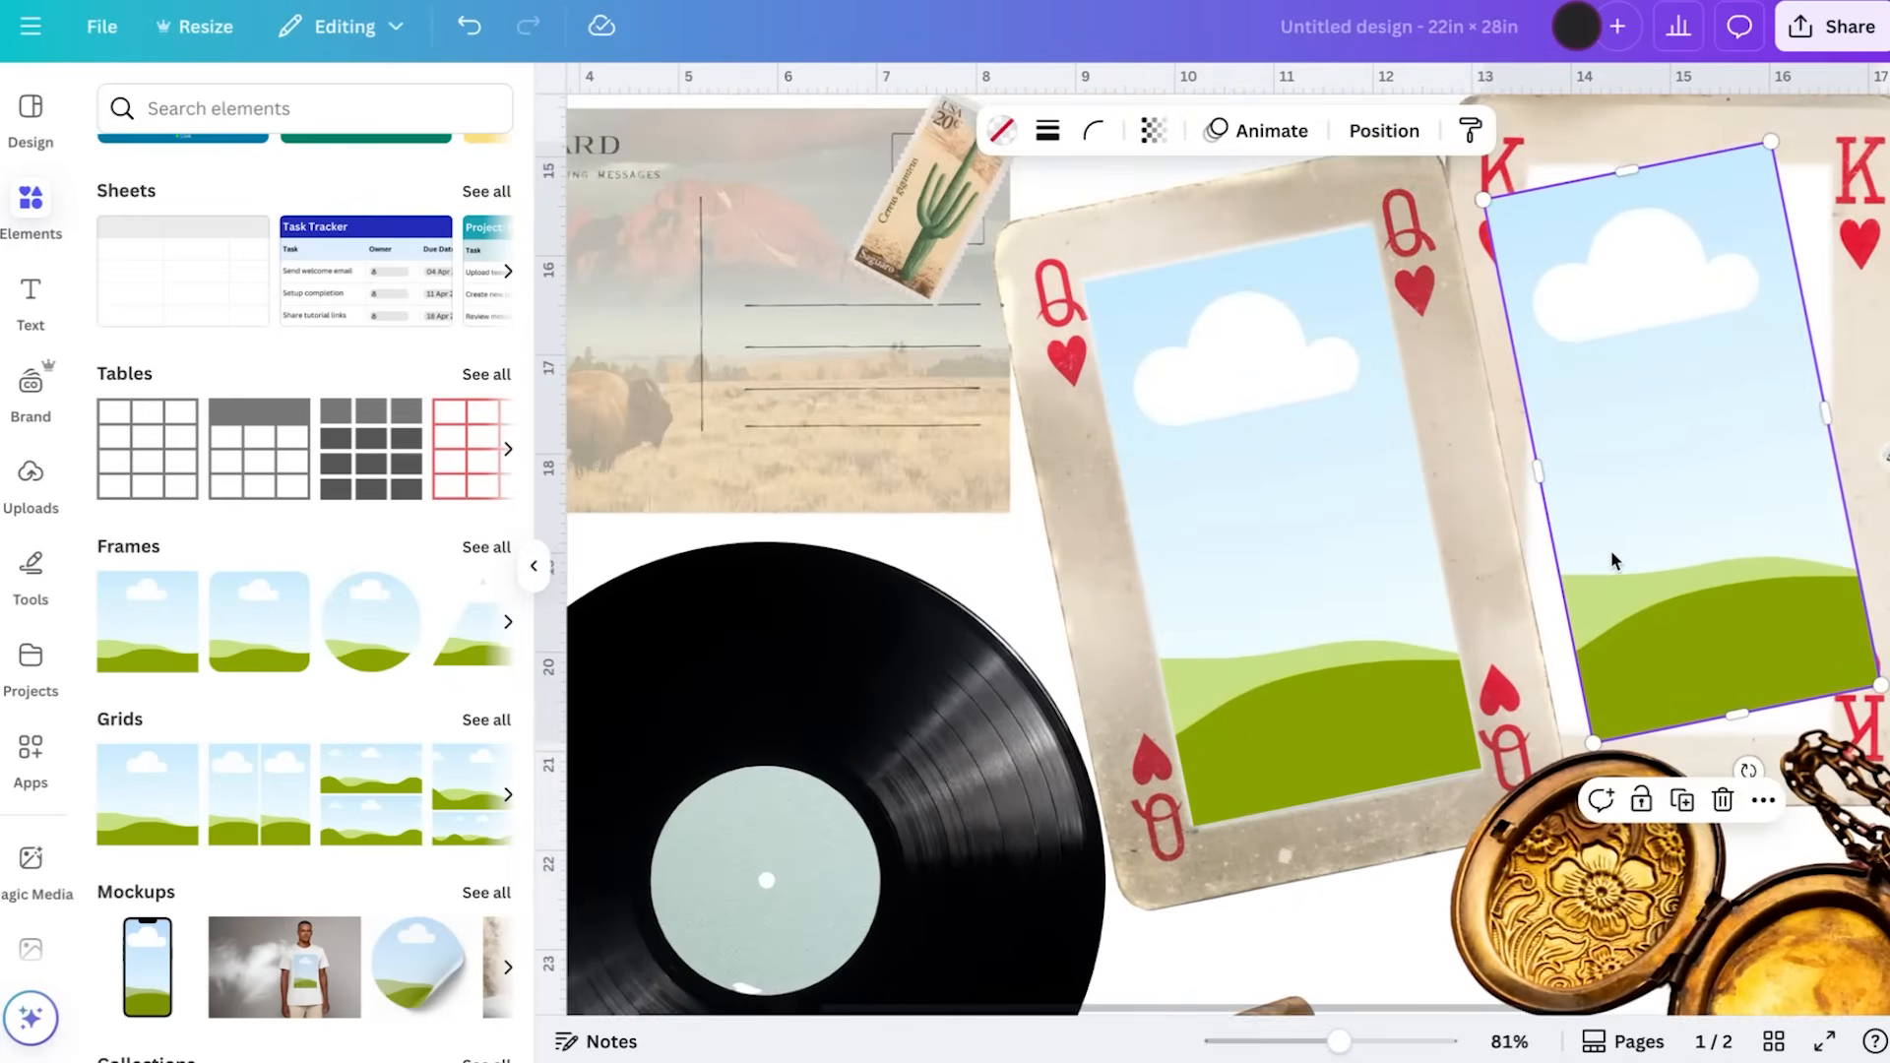
scroll(1612, 556, right, 2)
scroll(1612, 561, right, 1)
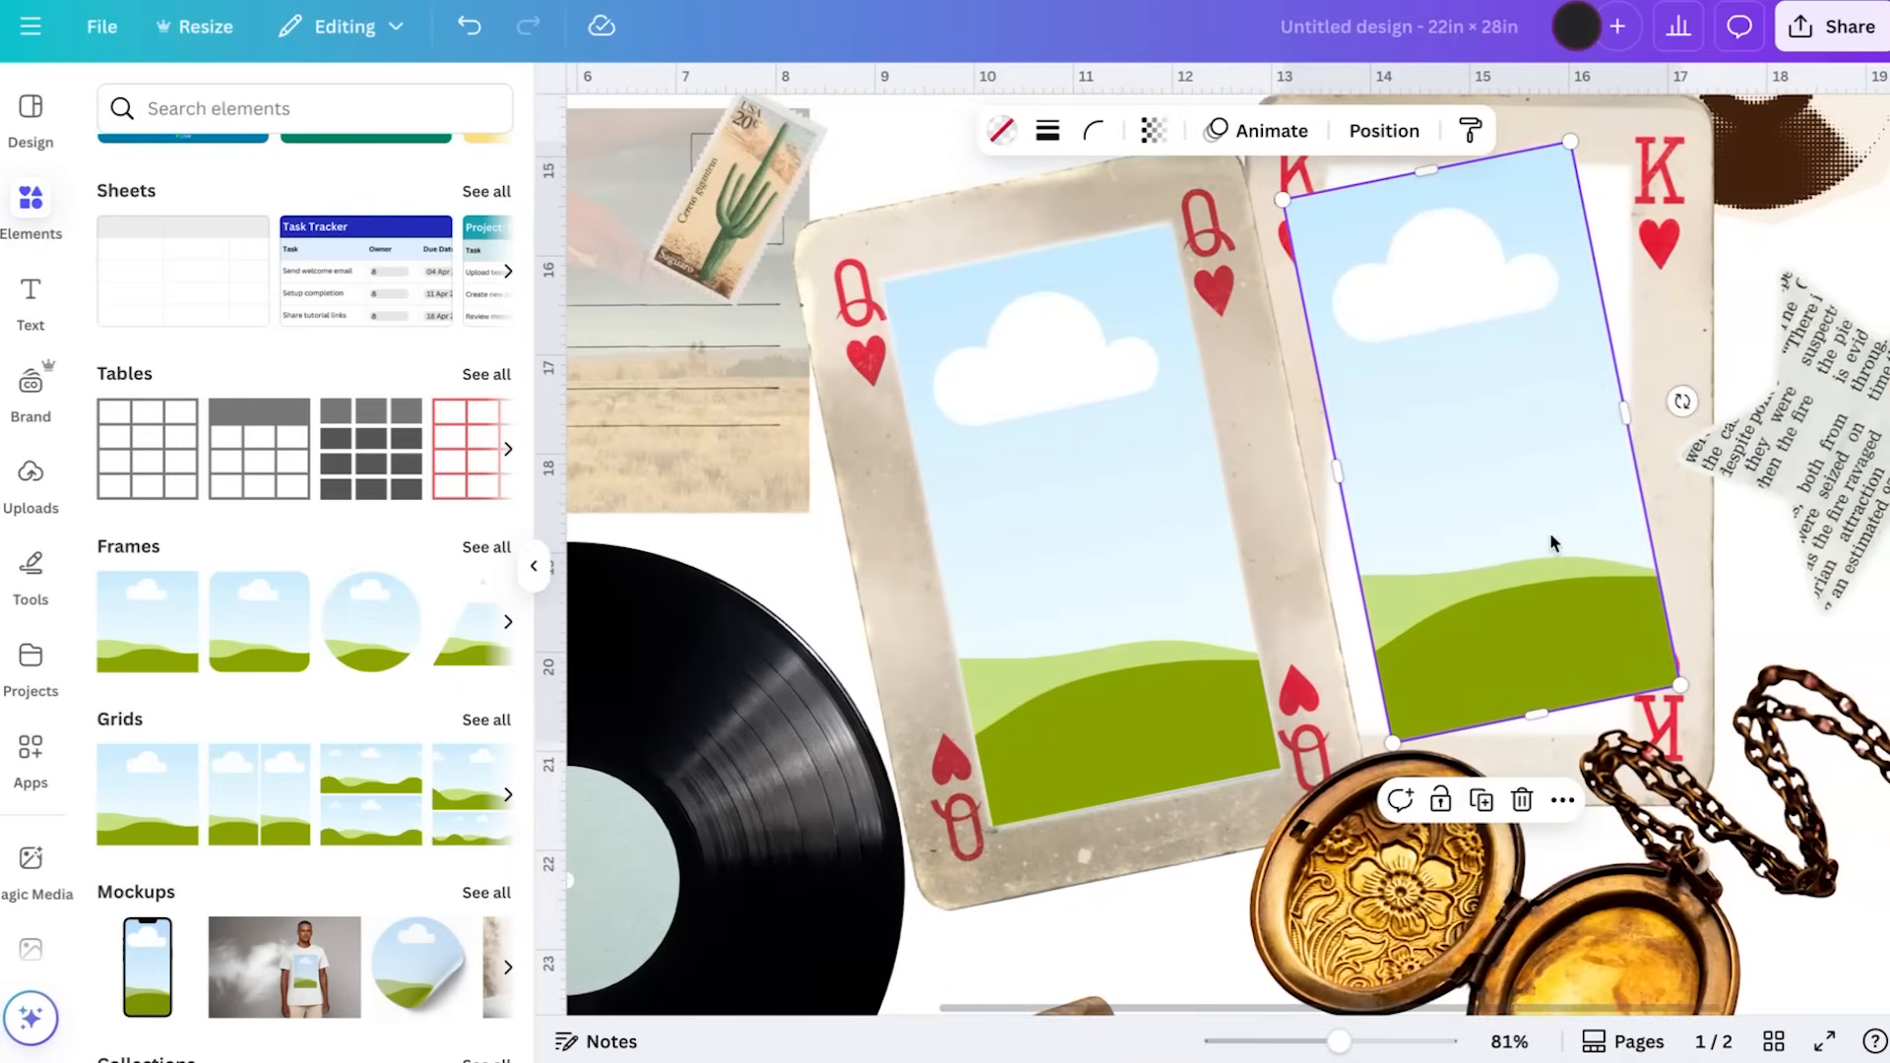
Straighten the copied frame upright and fit its position and edges to the king card's blank window
scroll(1550, 532, down, 1)
click(1681, 303)
click(1543, 343)
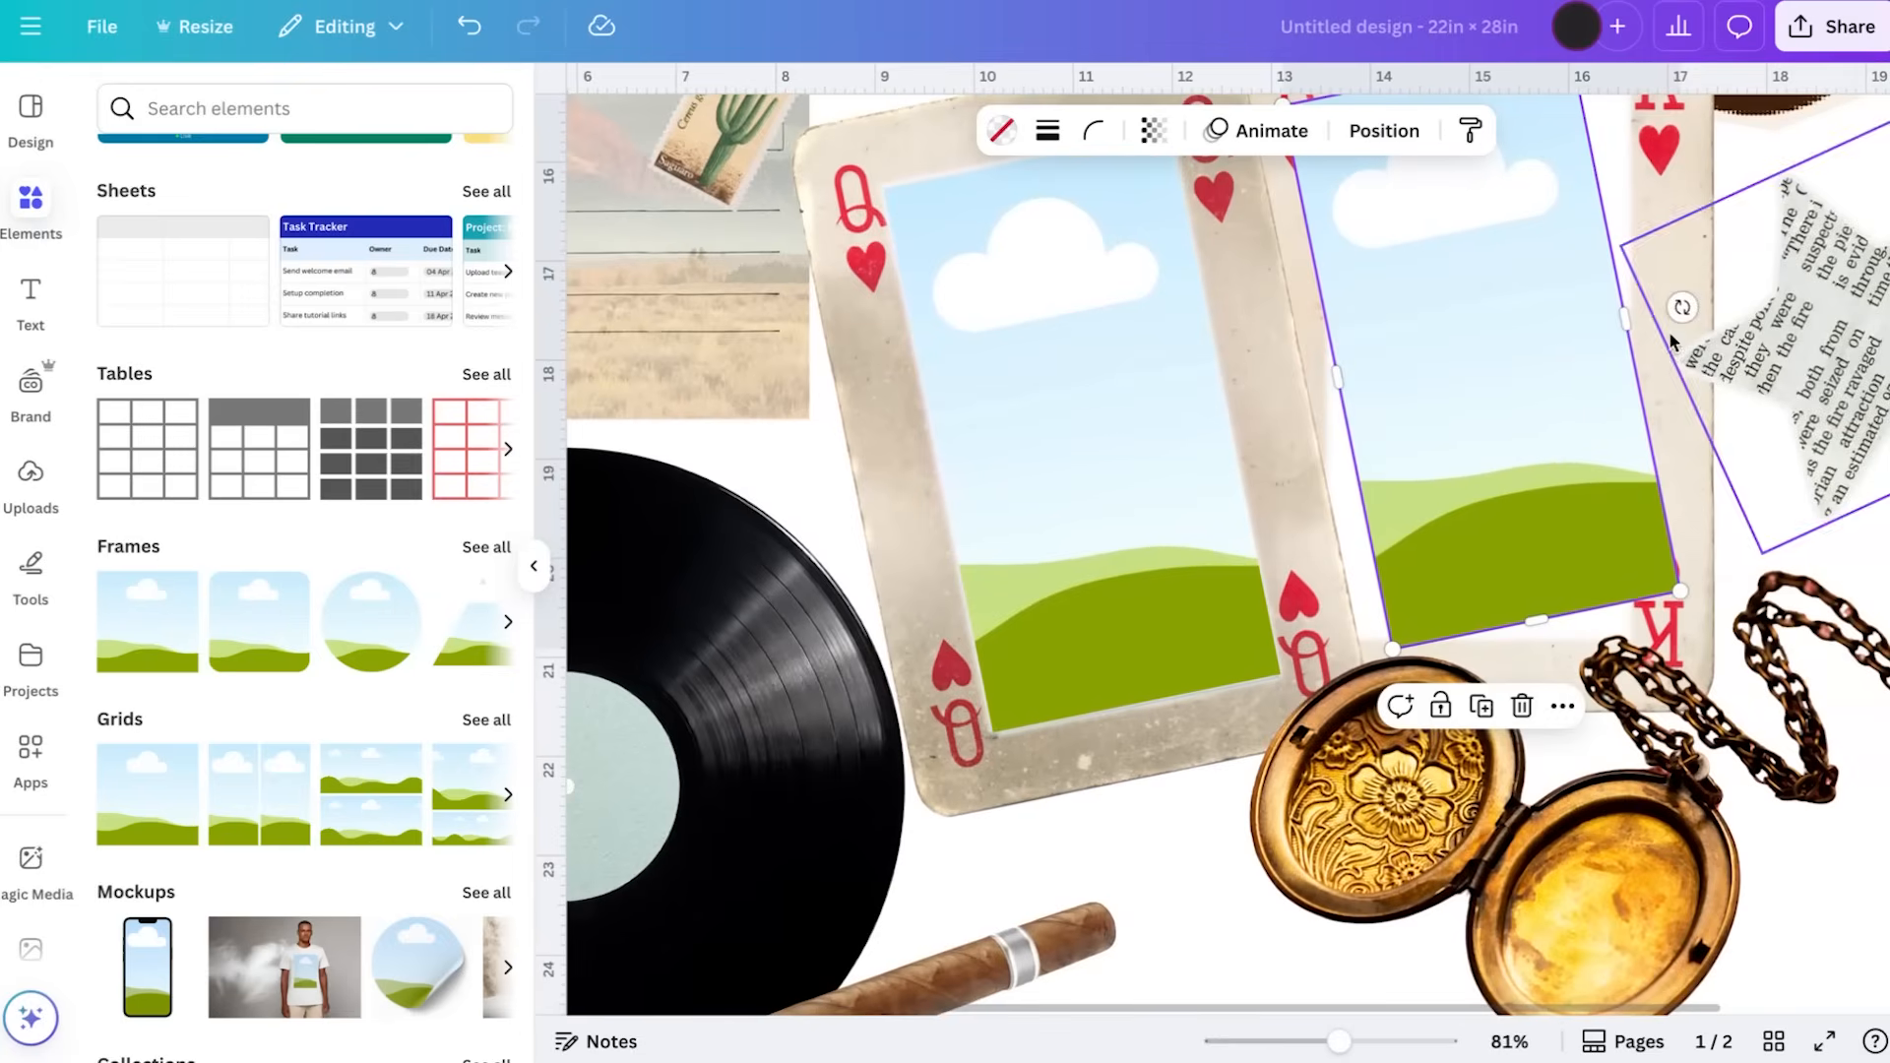
drag(1681, 308, 1687, 346)
scroll(1491, 362, up, 2)
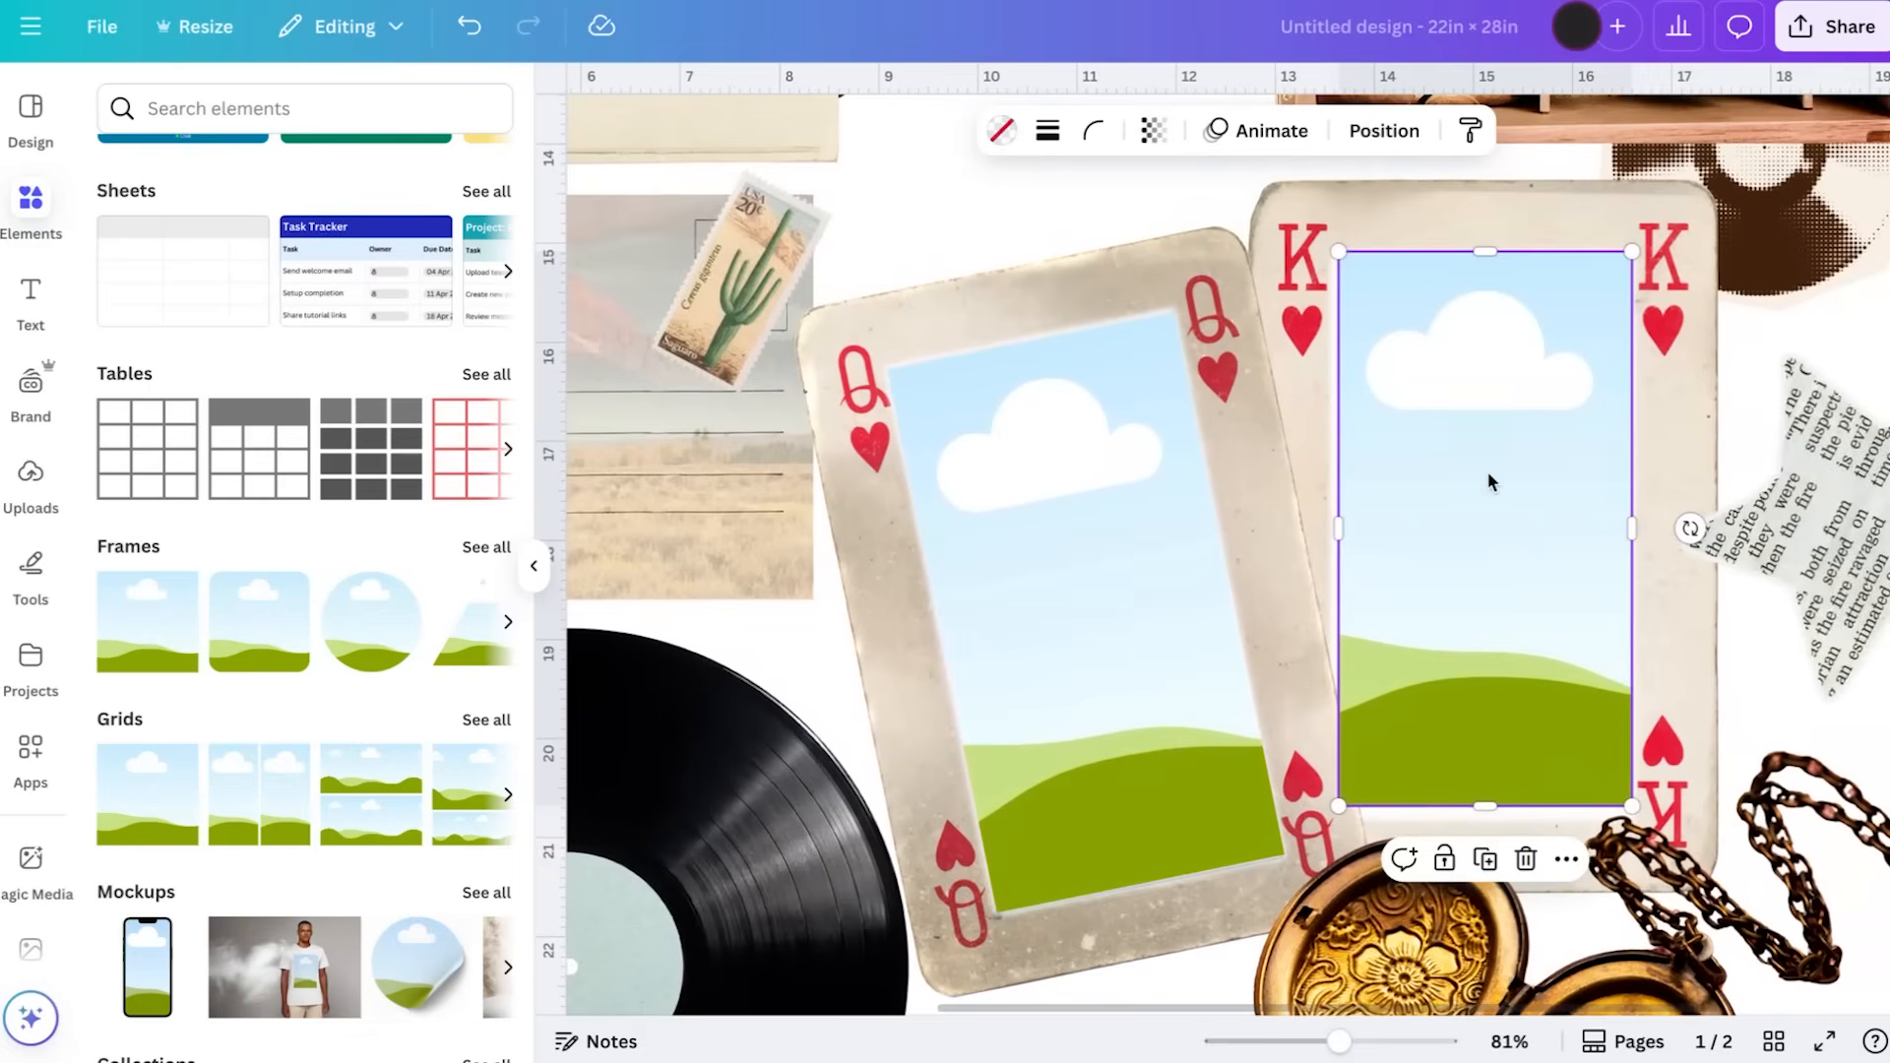
drag(1490, 475, 1494, 490)
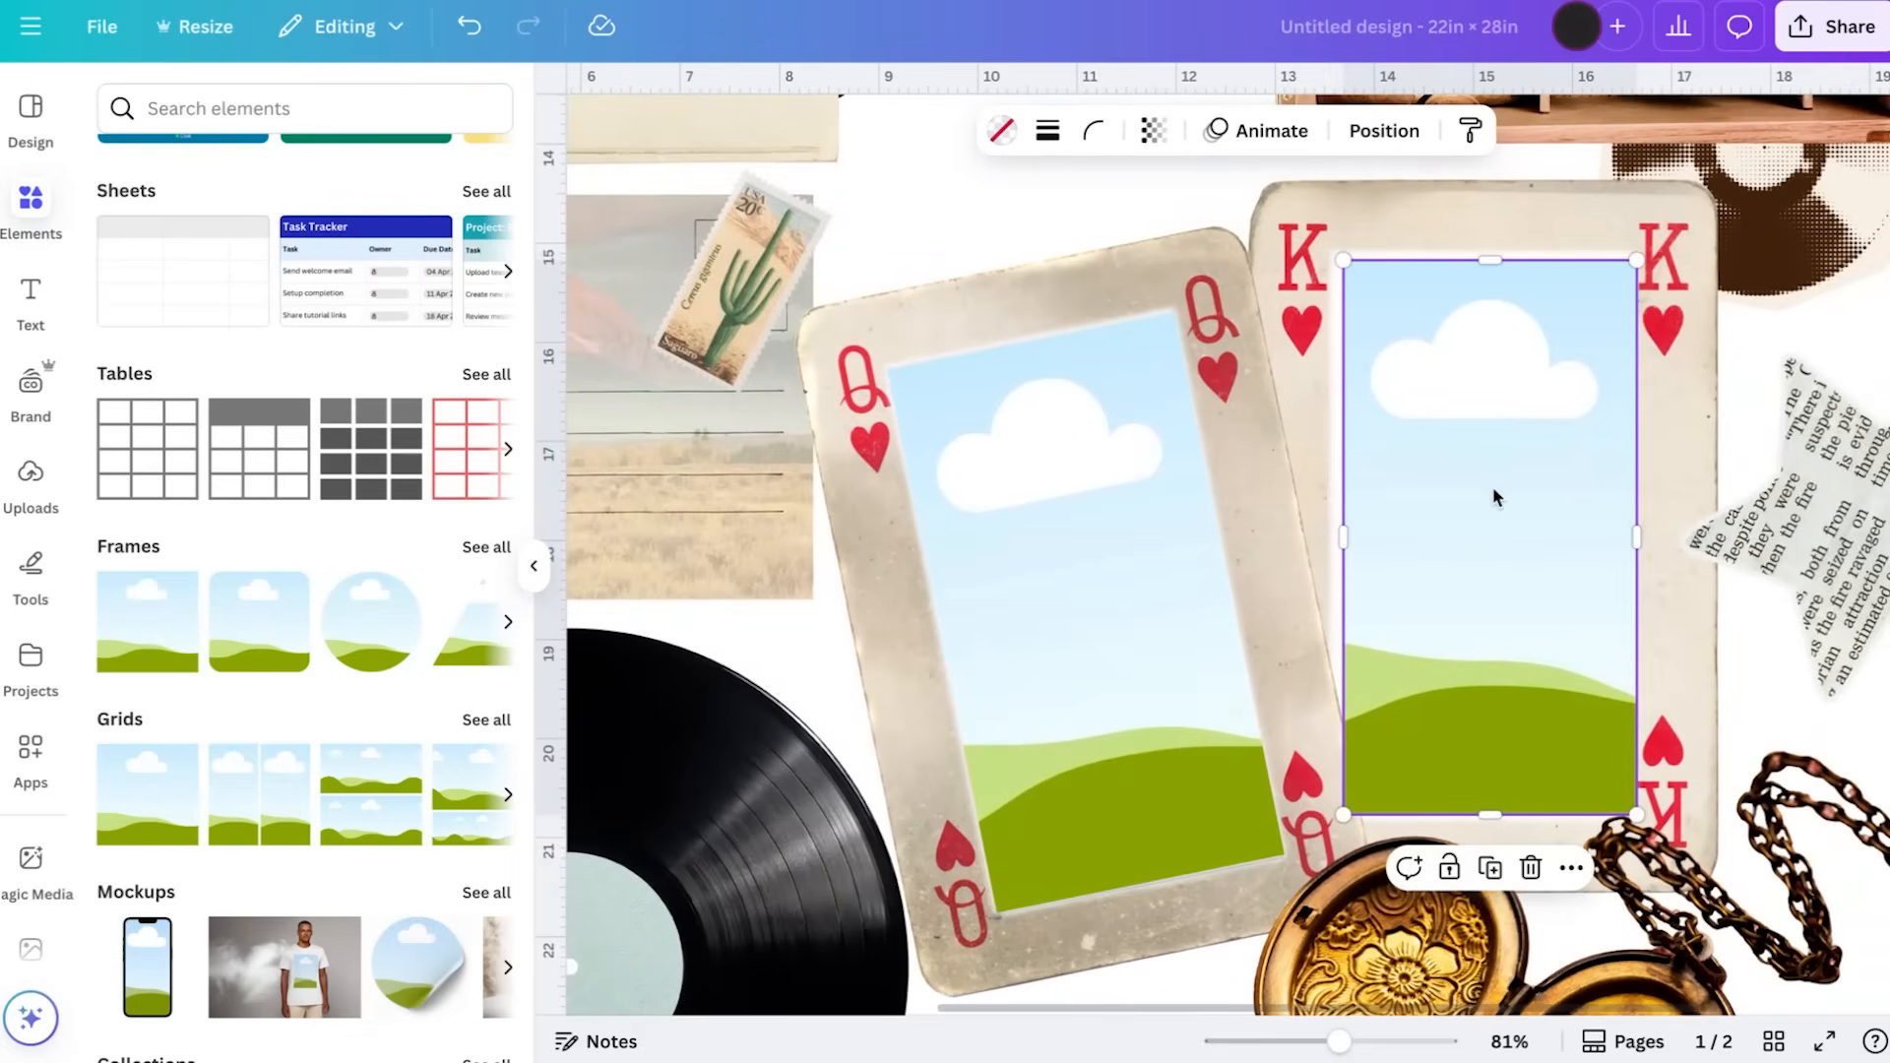
drag(1344, 536, 1335, 536)
drag(1483, 261, 1483, 256)
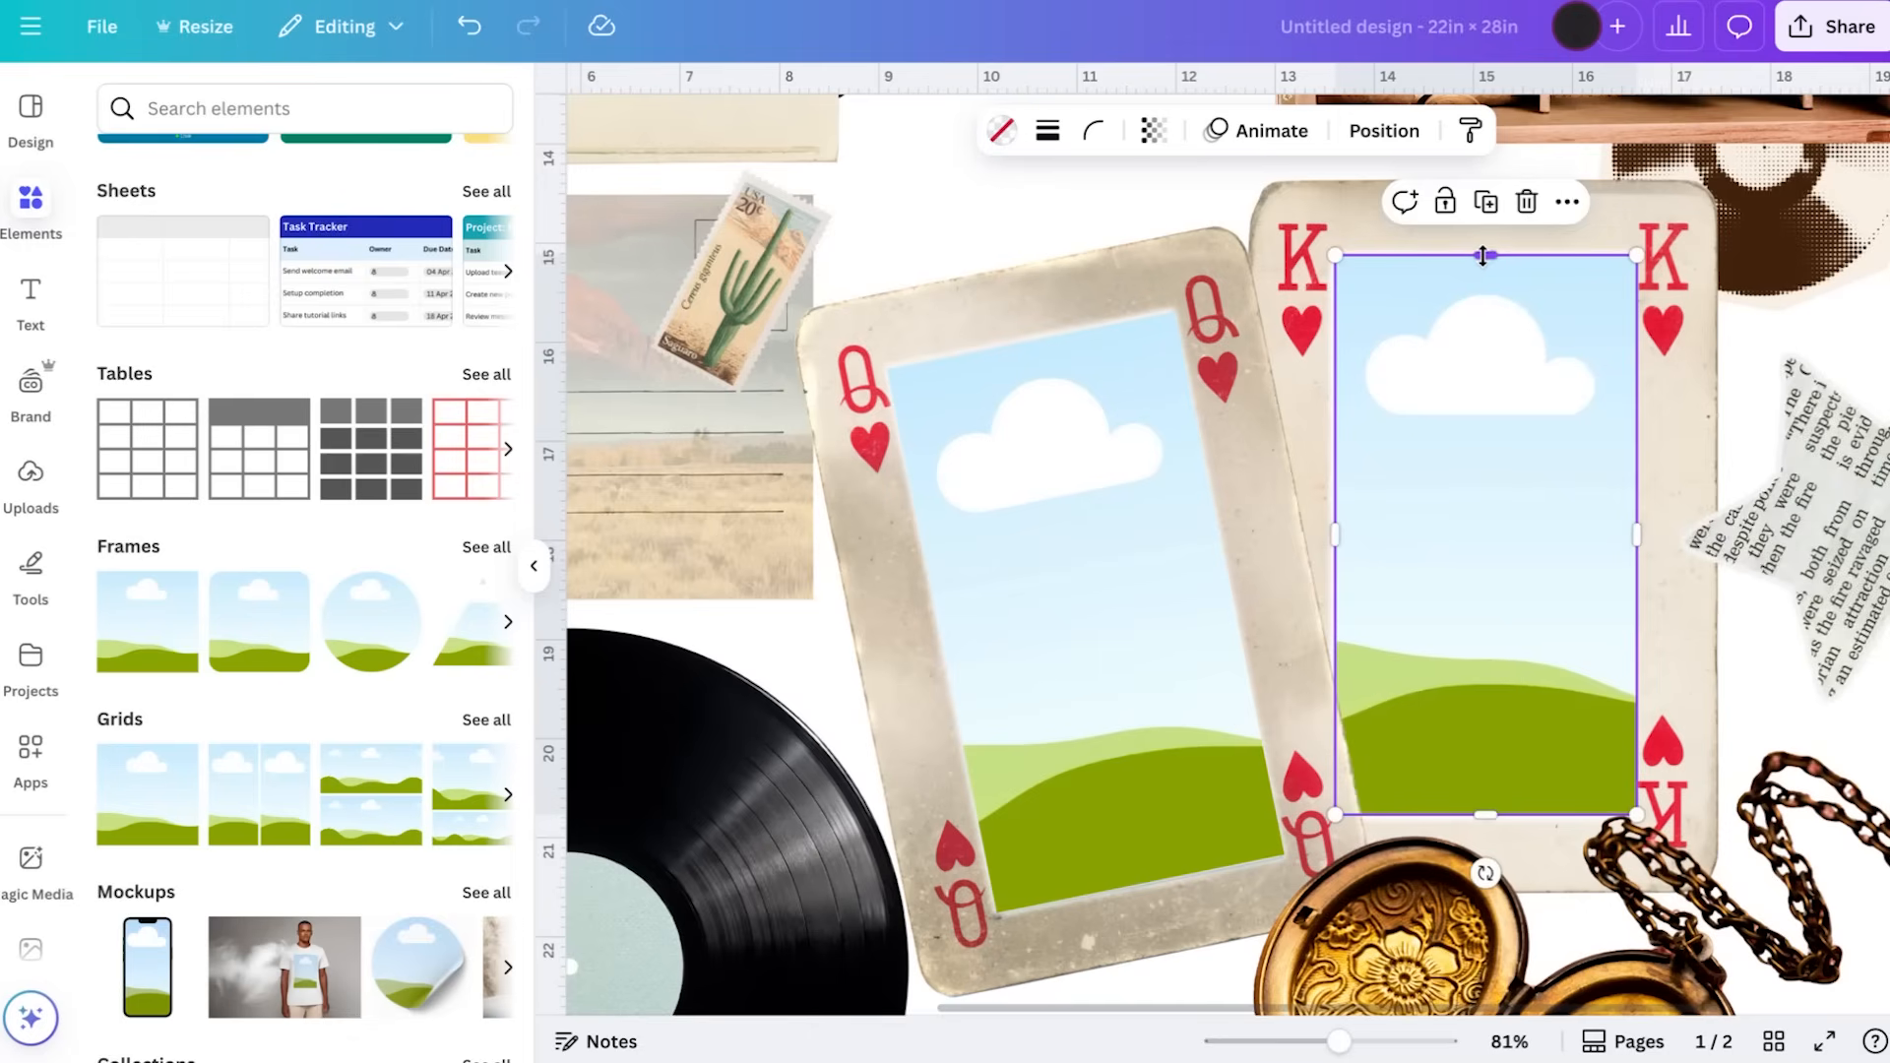
Group the queen card with its frame
click(1099, 236)
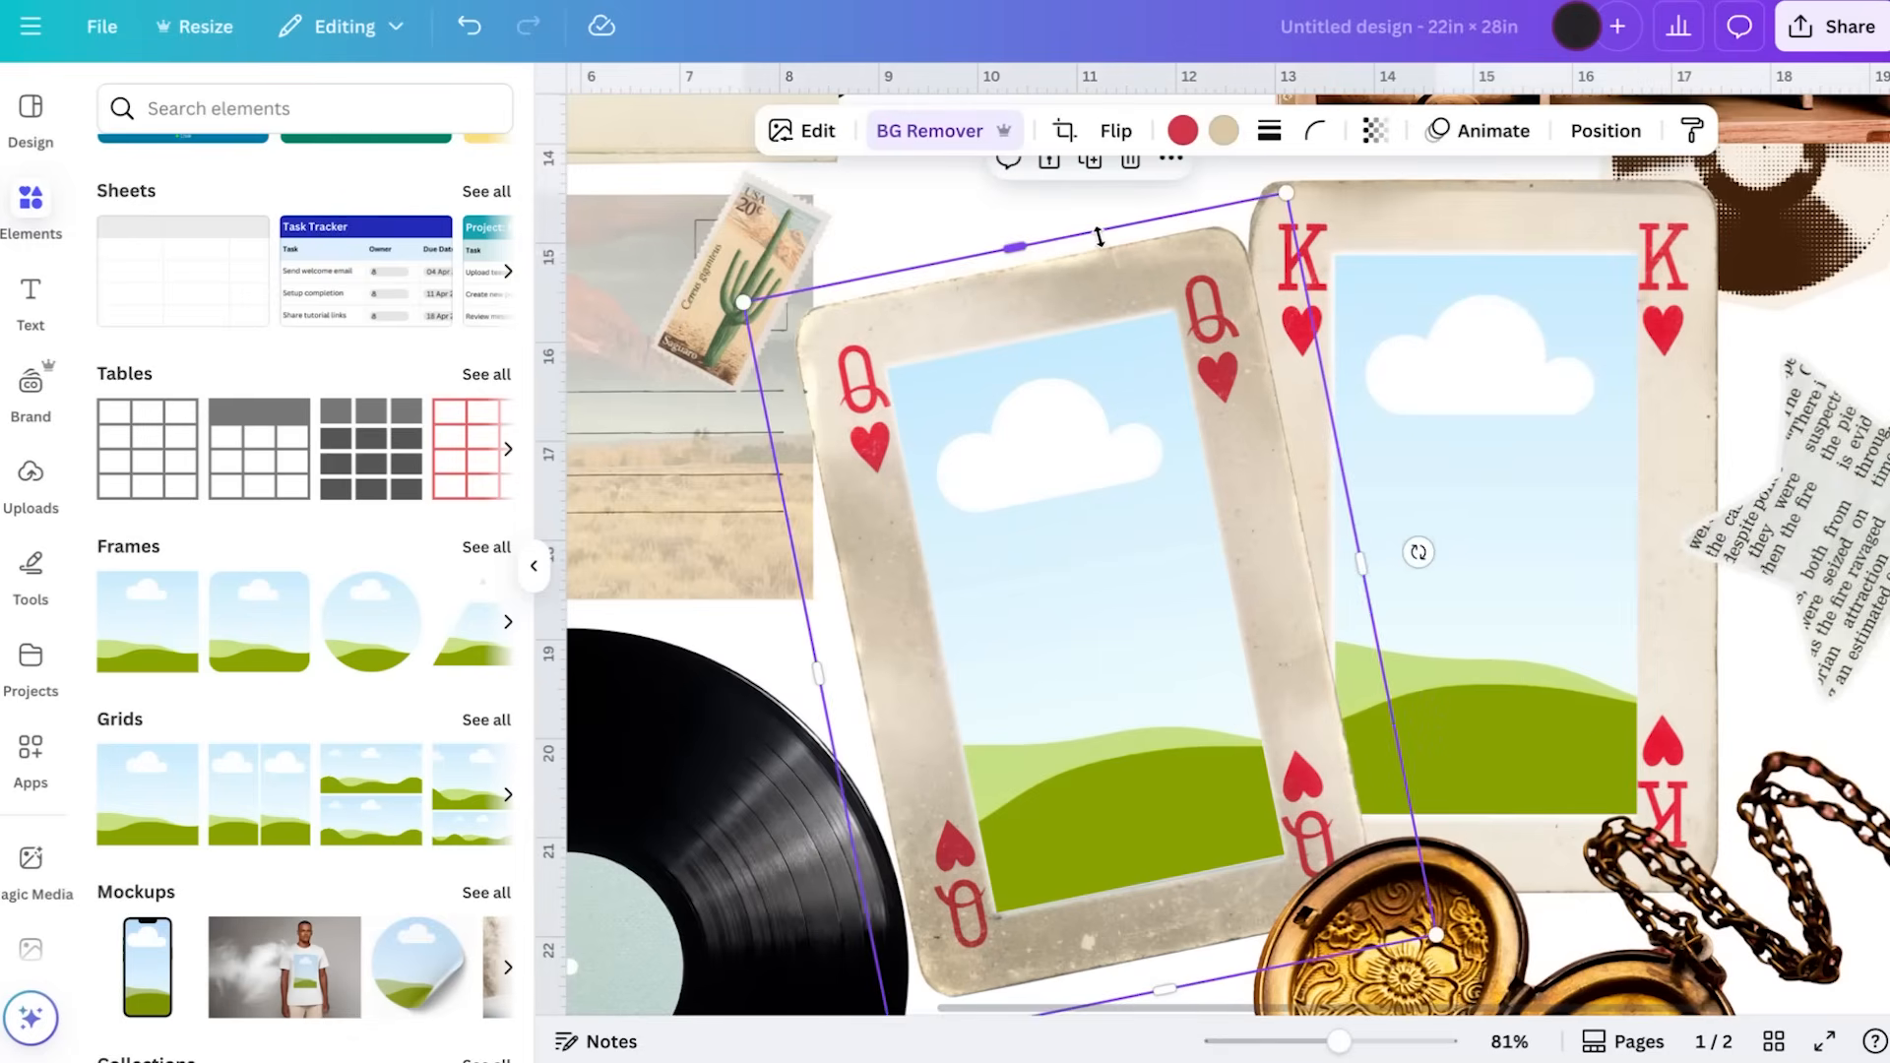
click(1114, 485)
shift+click(962, 333)
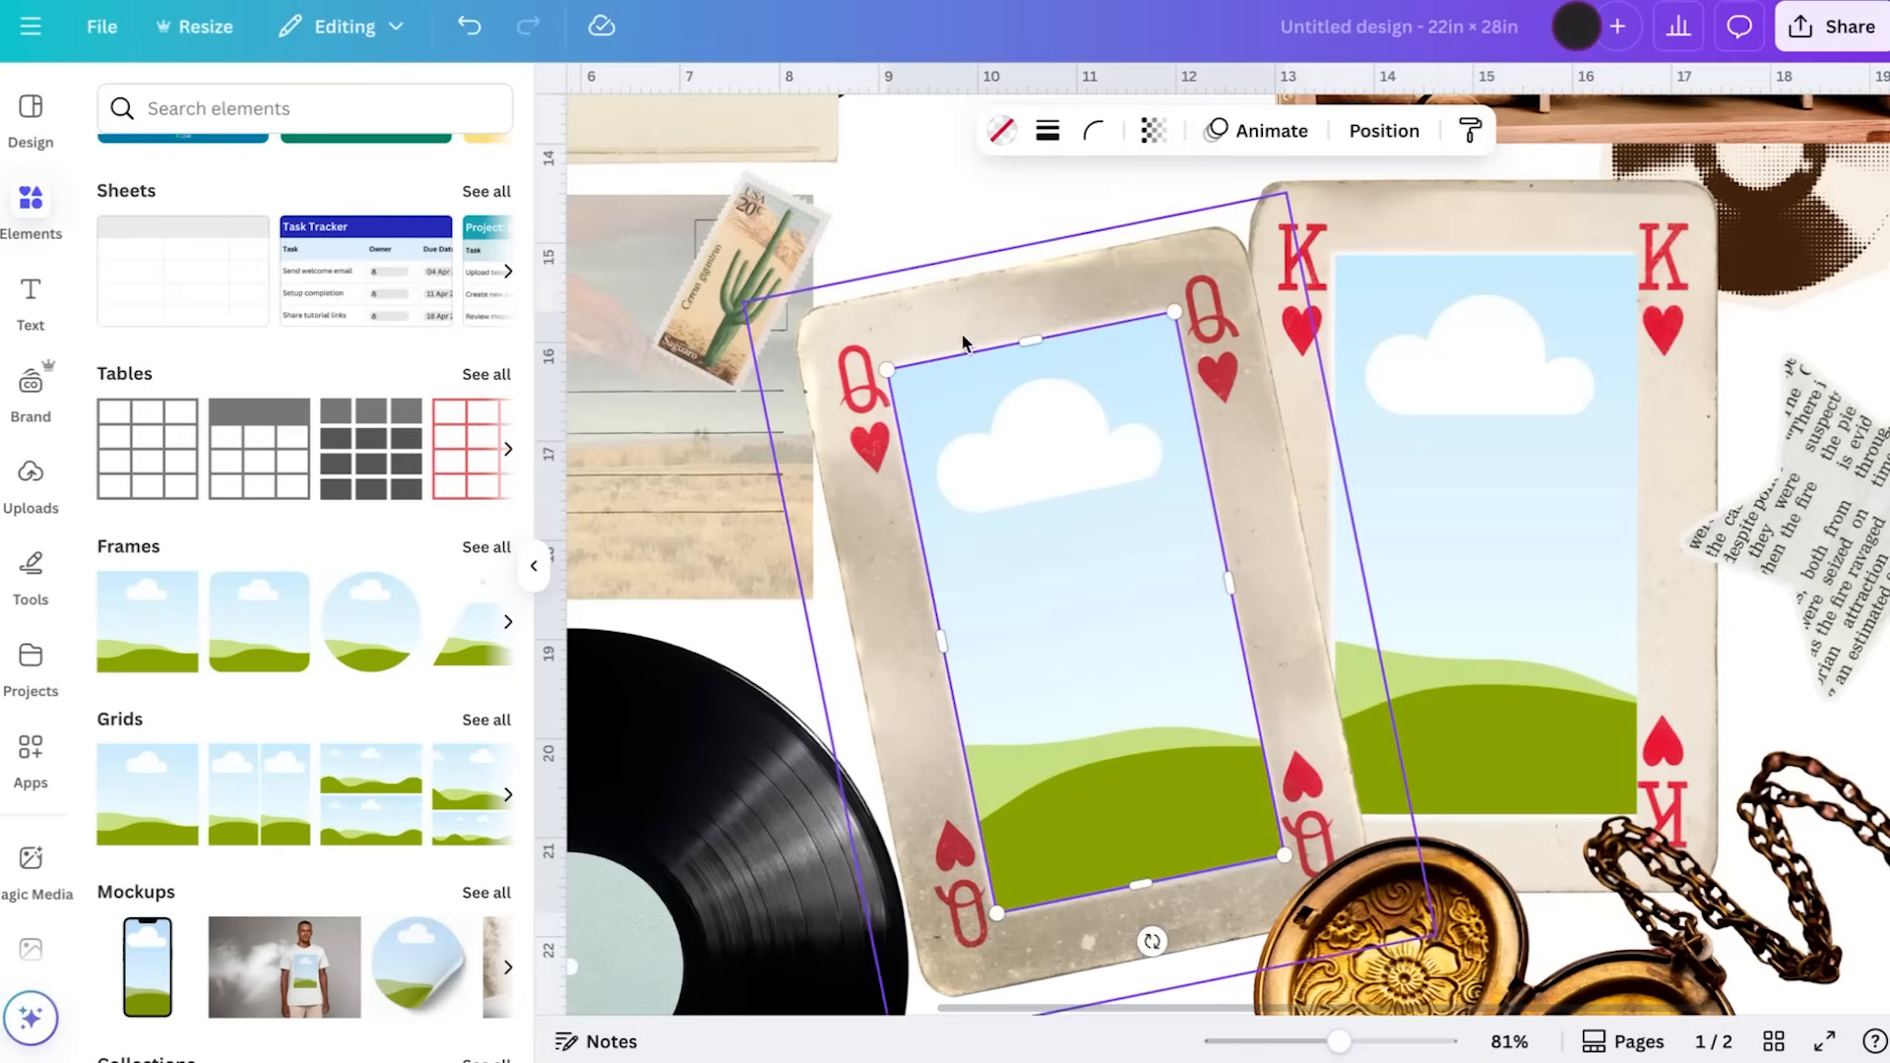
click(1008, 246)
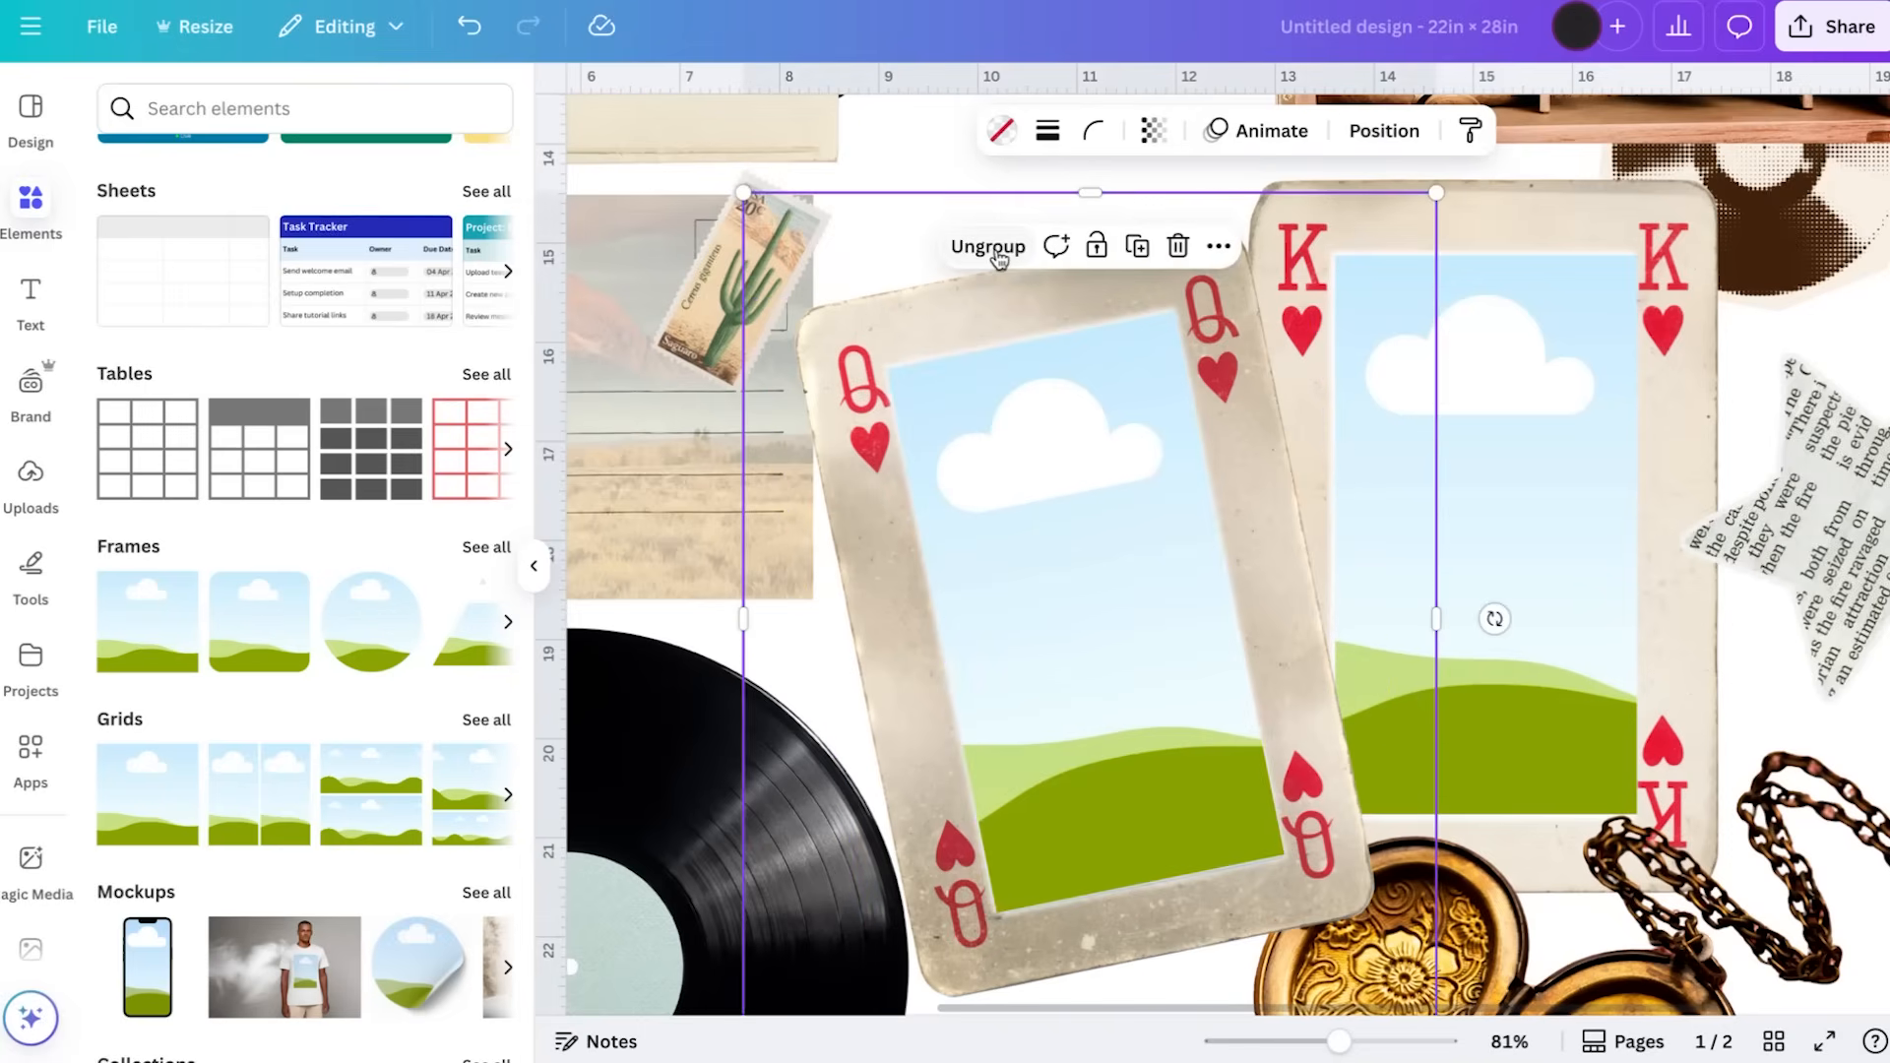
Group the king card with its frame
click(1572, 489)
shift+click(1575, 232)
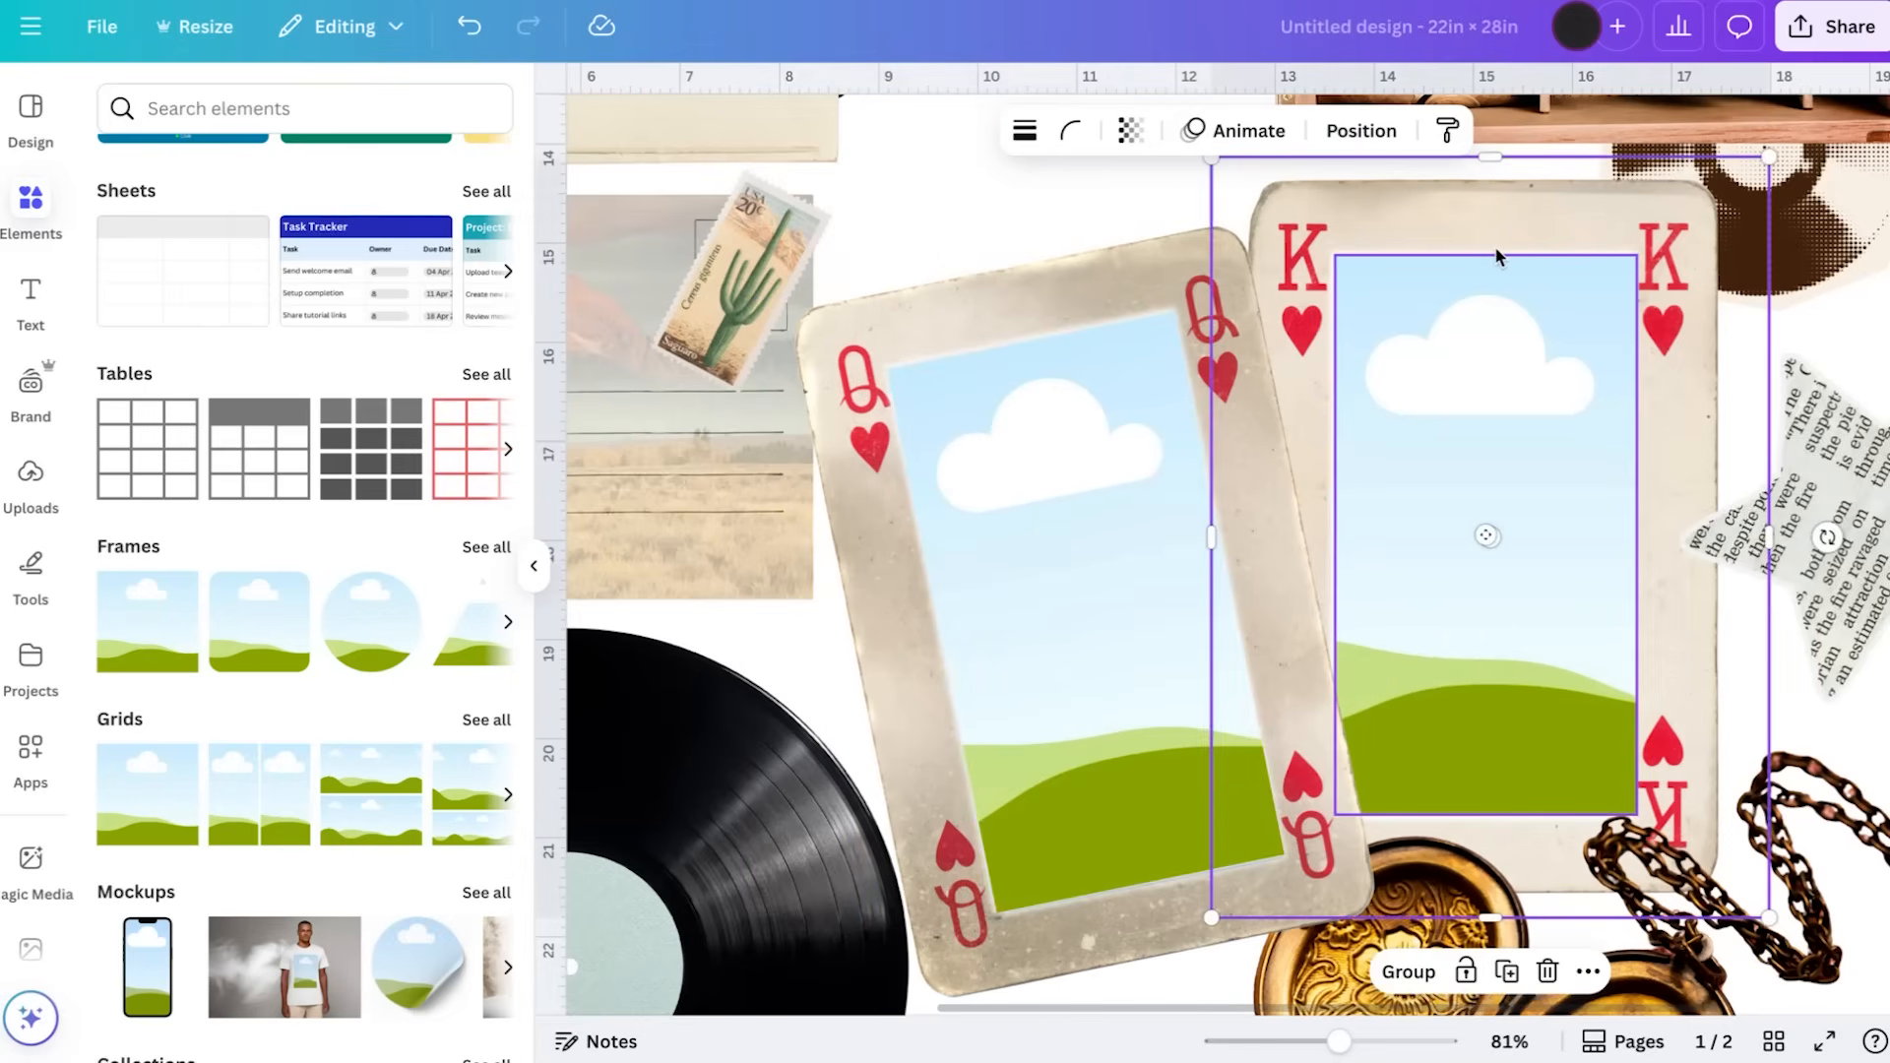
click(1485, 509)
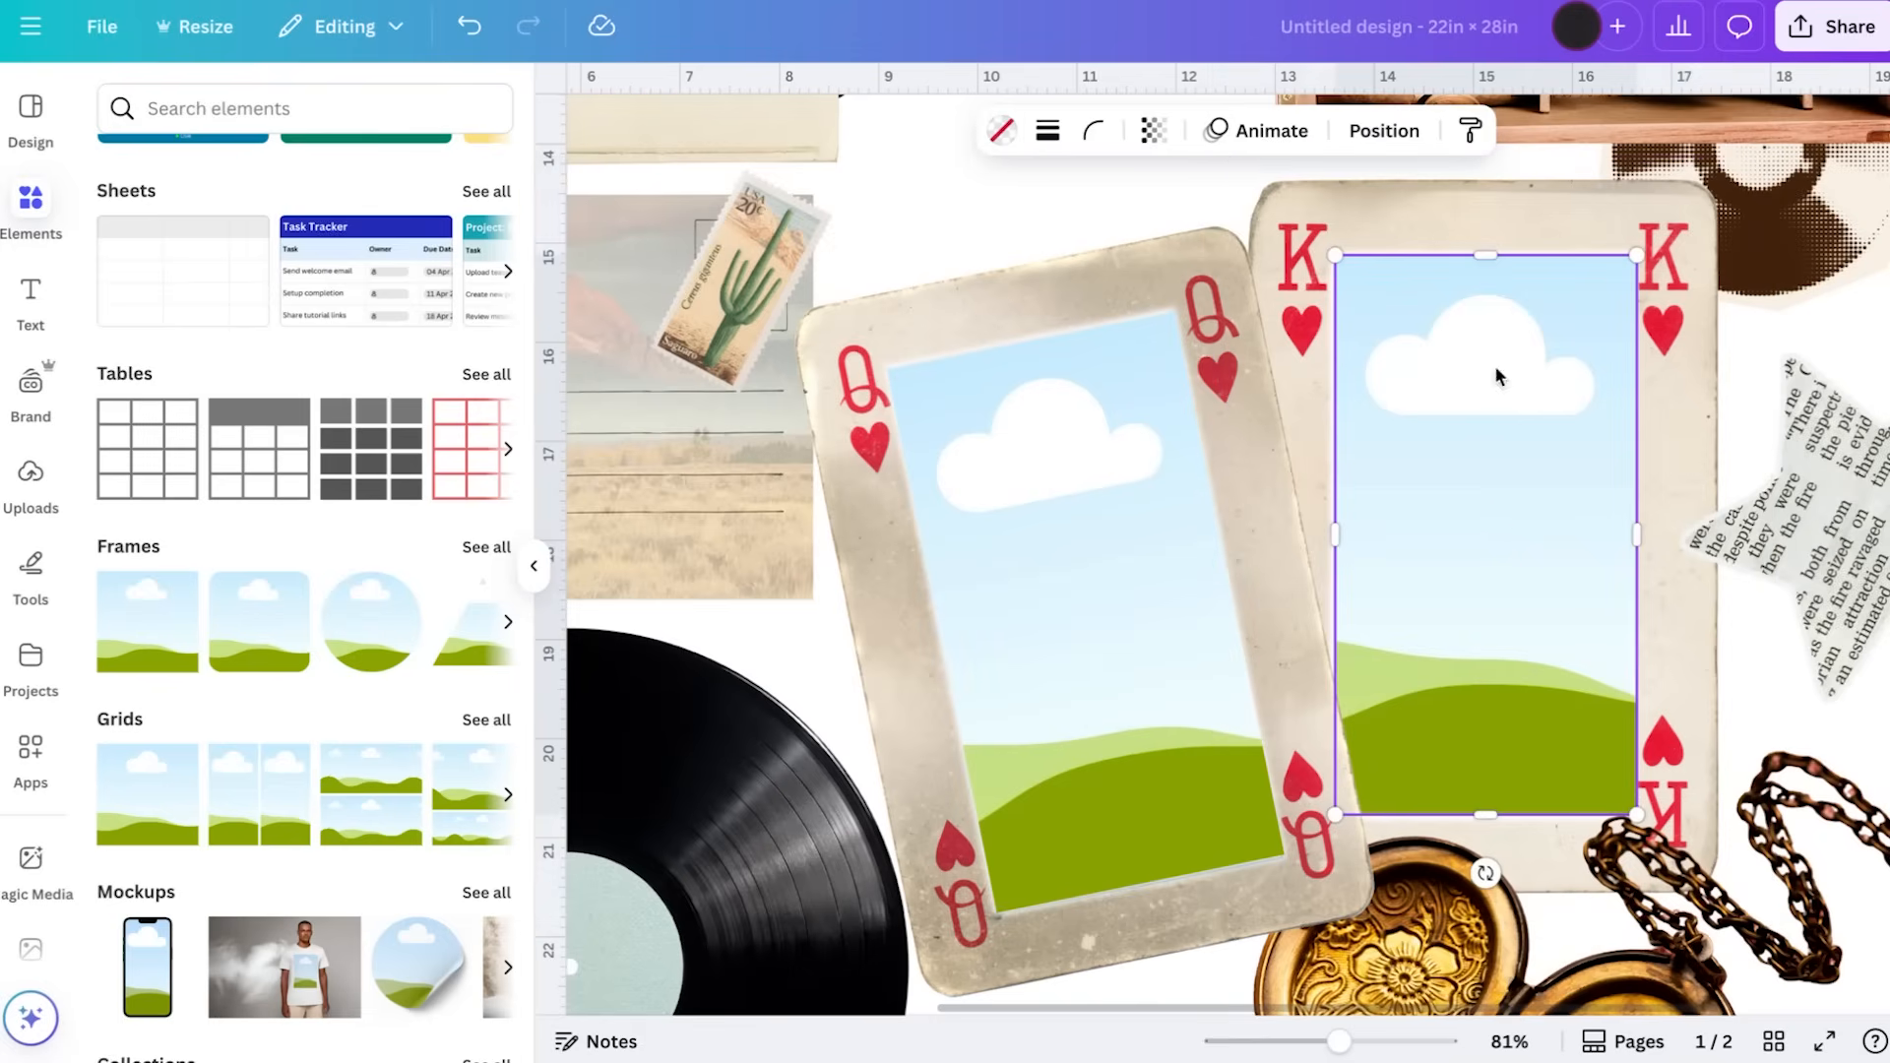
shift+click(1508, 246)
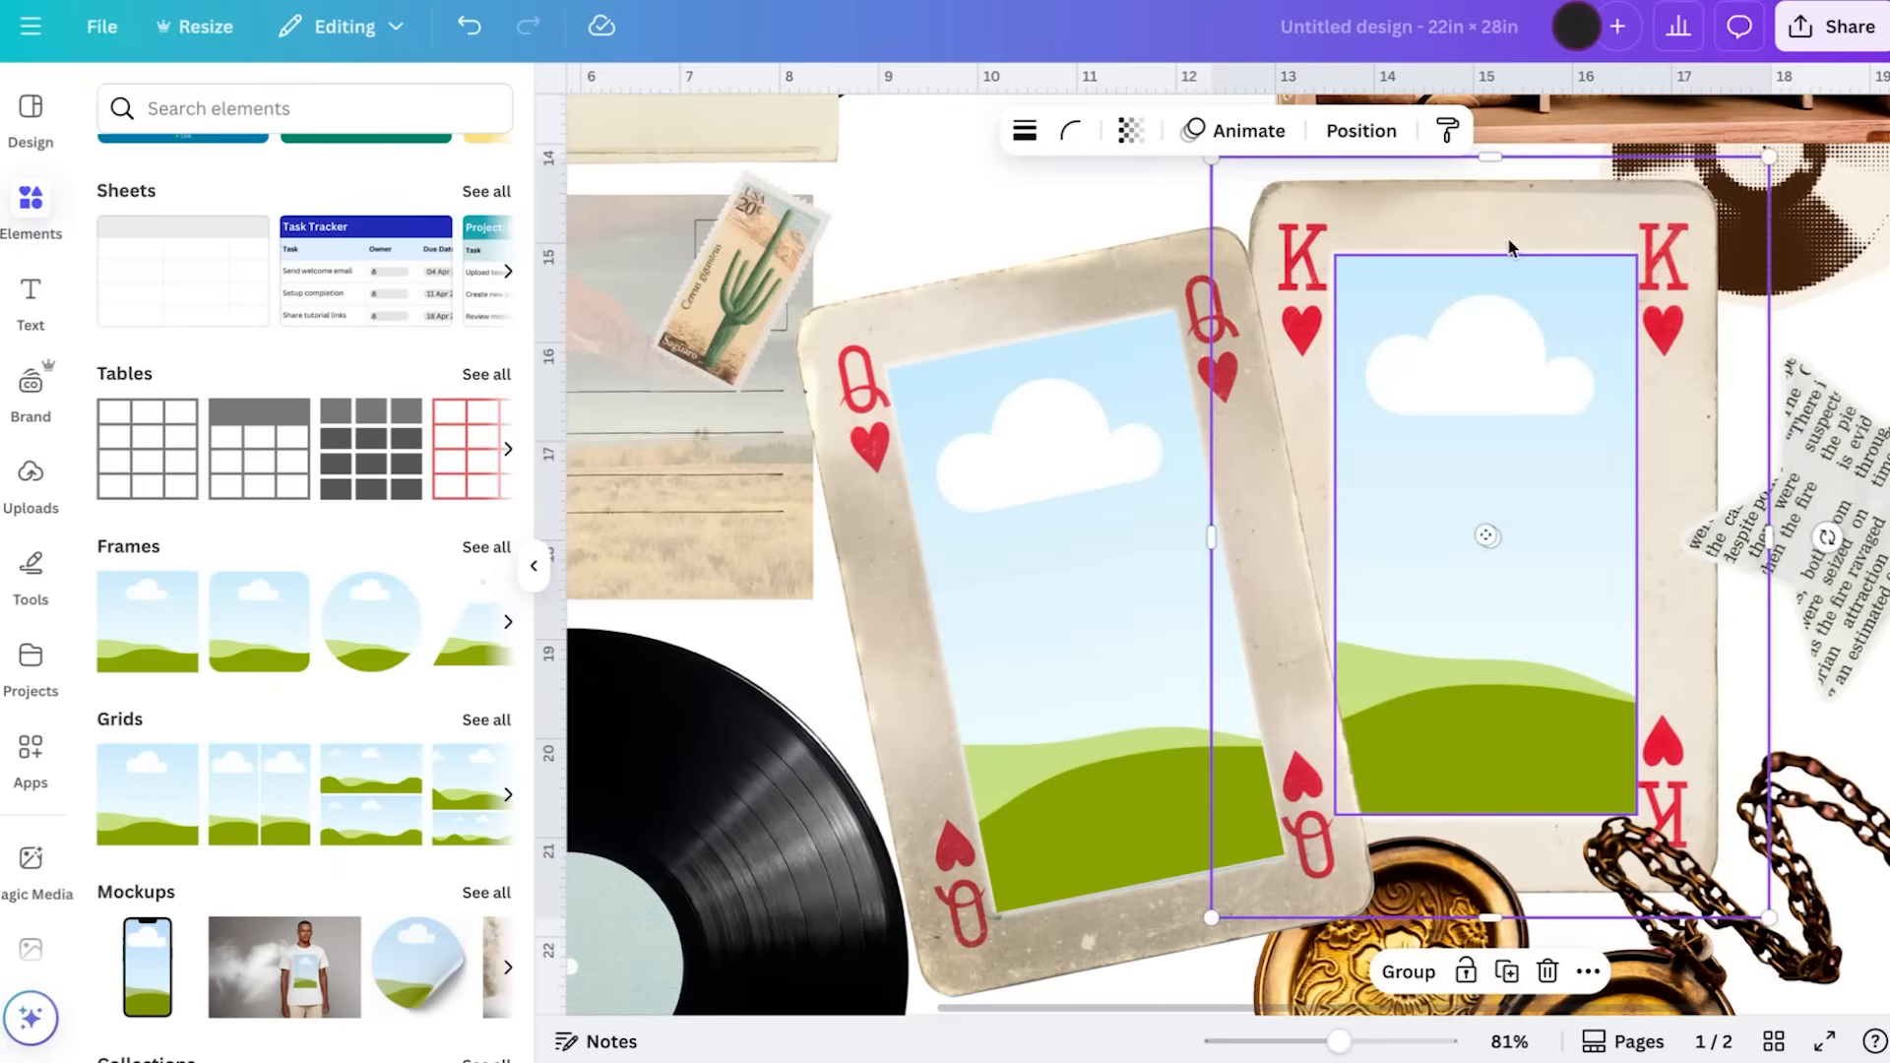
click(1407, 973)
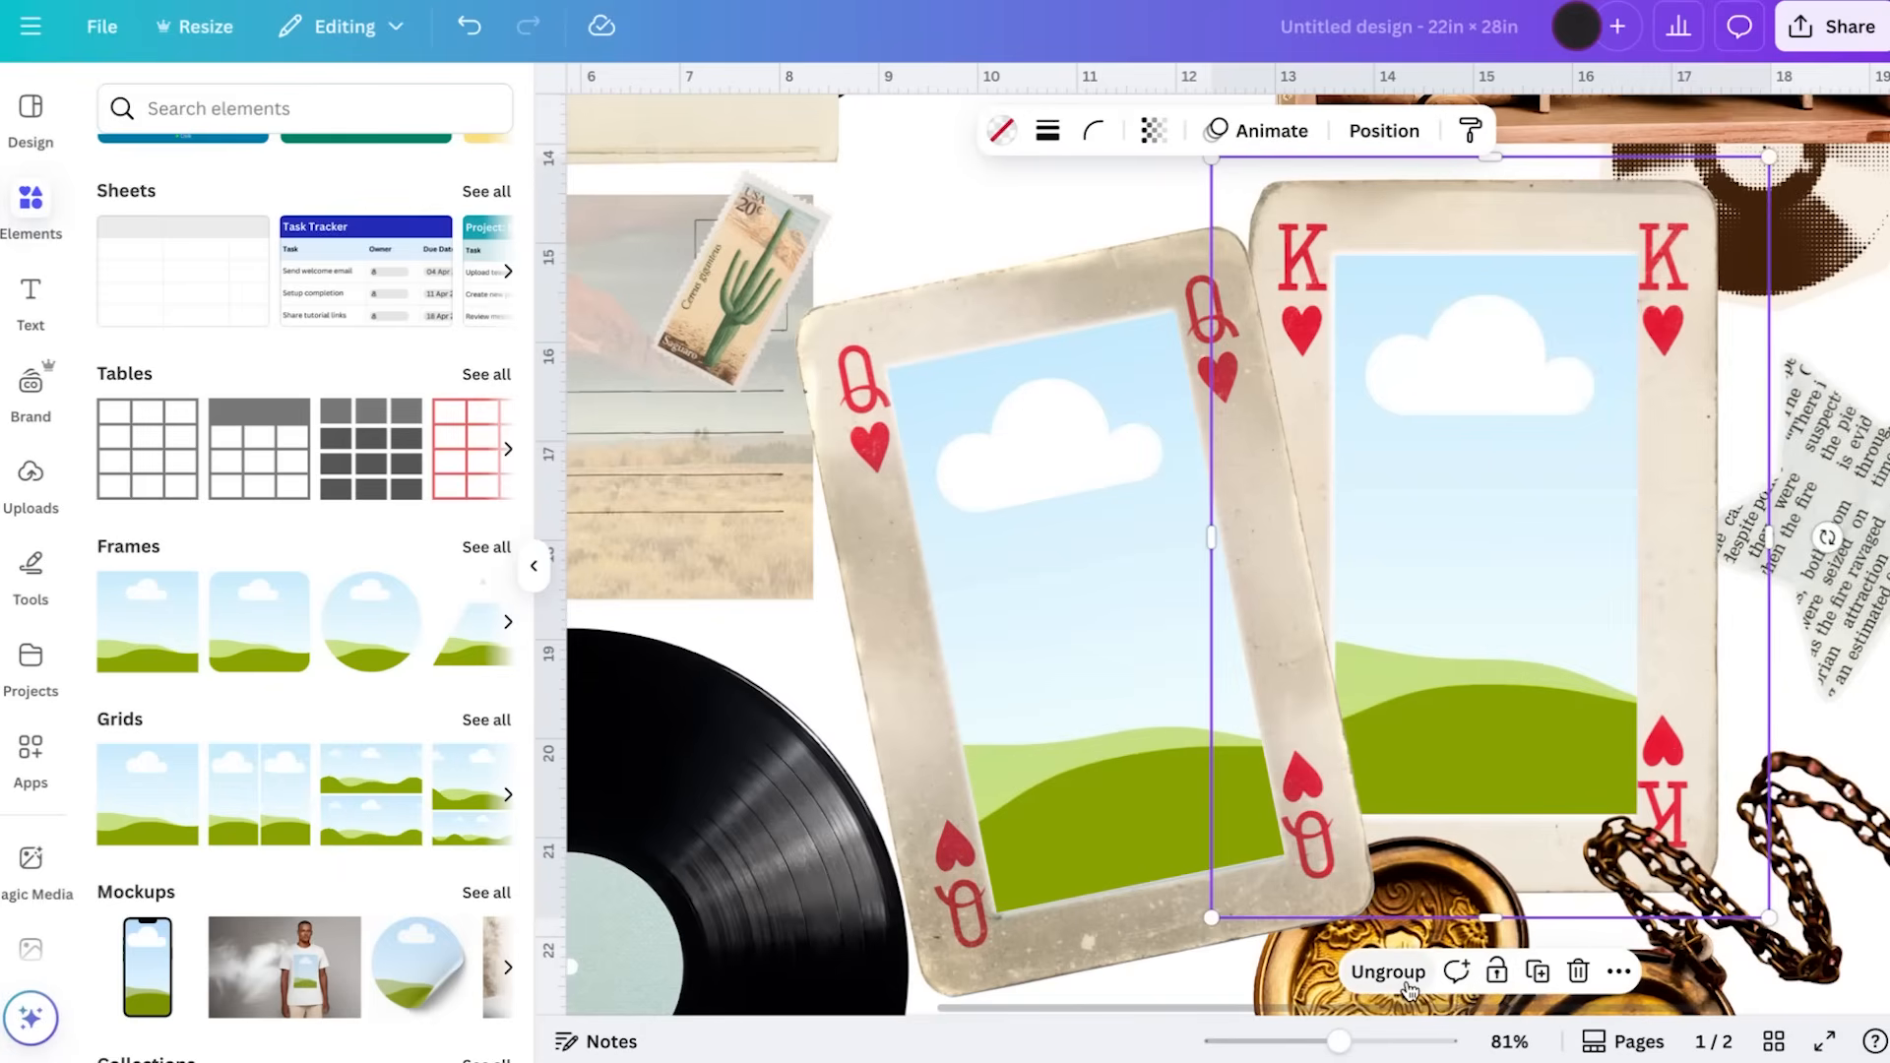
Move the open locket down into the guide's bottom-right corner, below the playing cards
click(1055, 229)
scroll(1055, 228, down, 5)
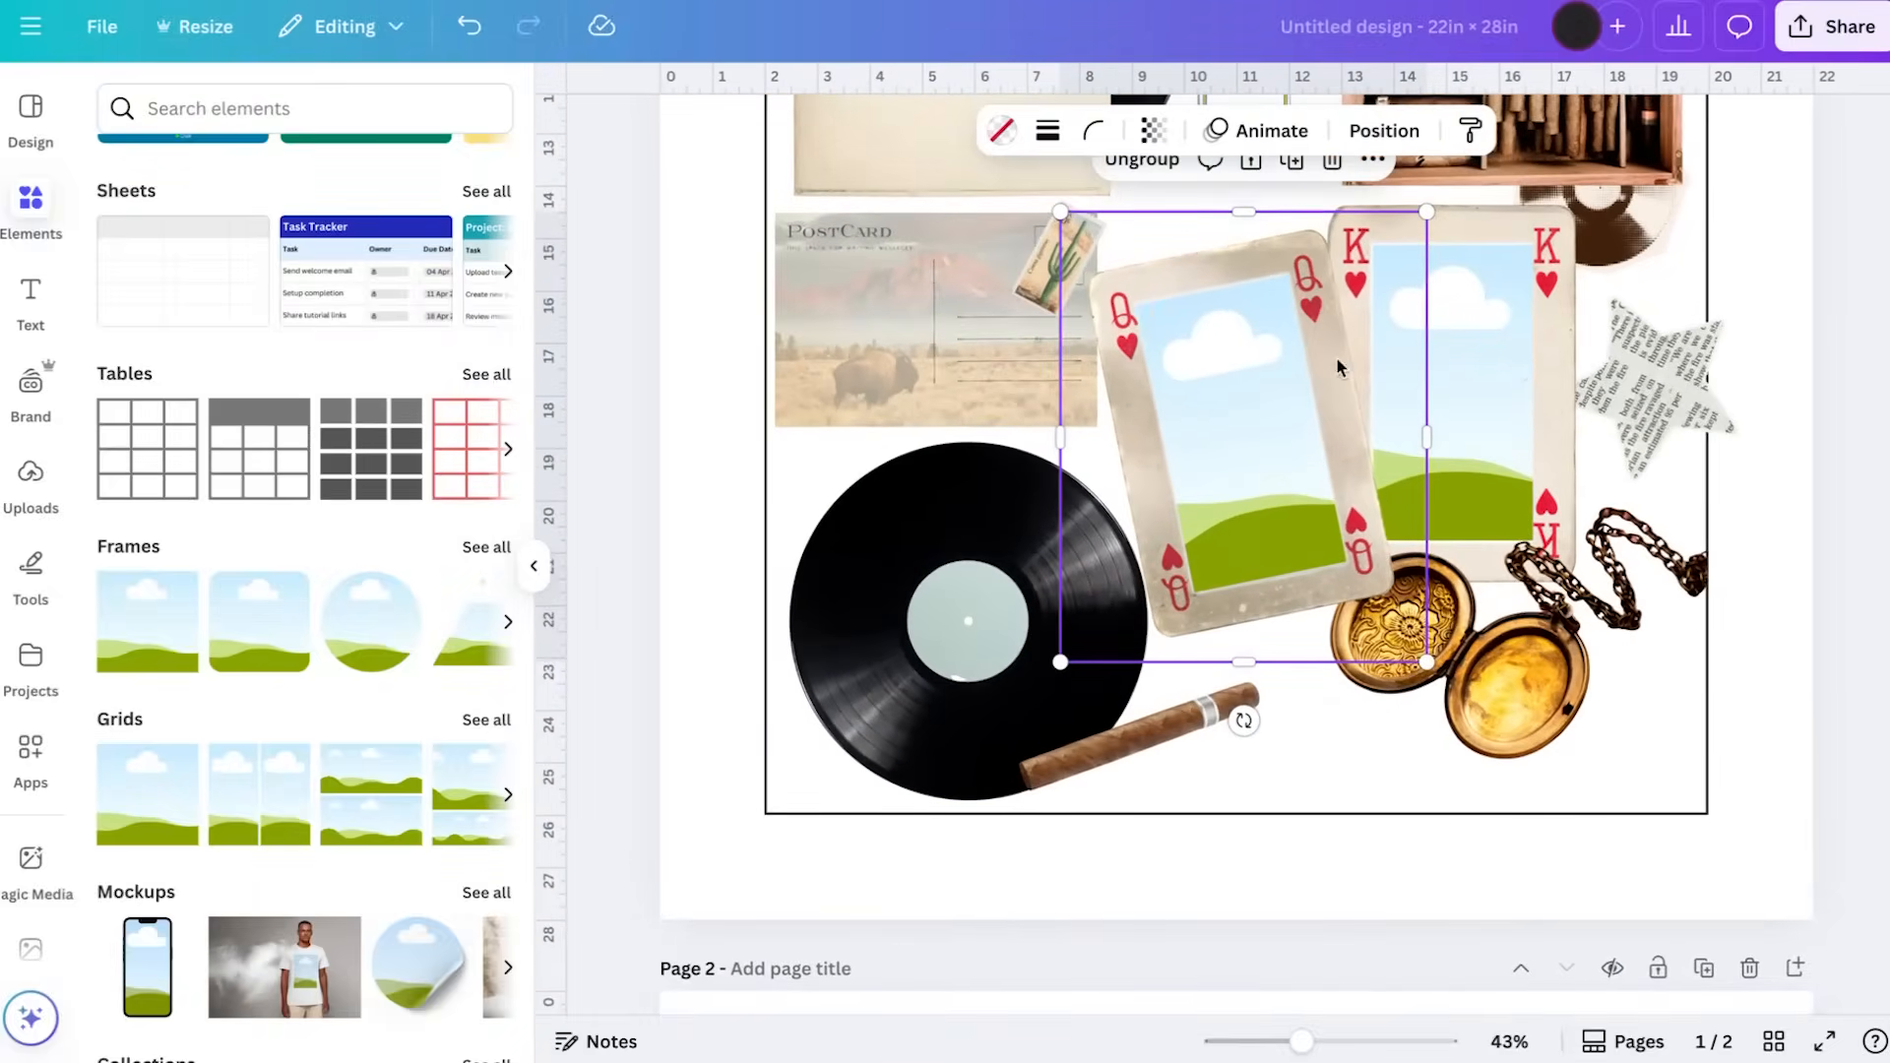
drag(1520, 700, 1555, 745)
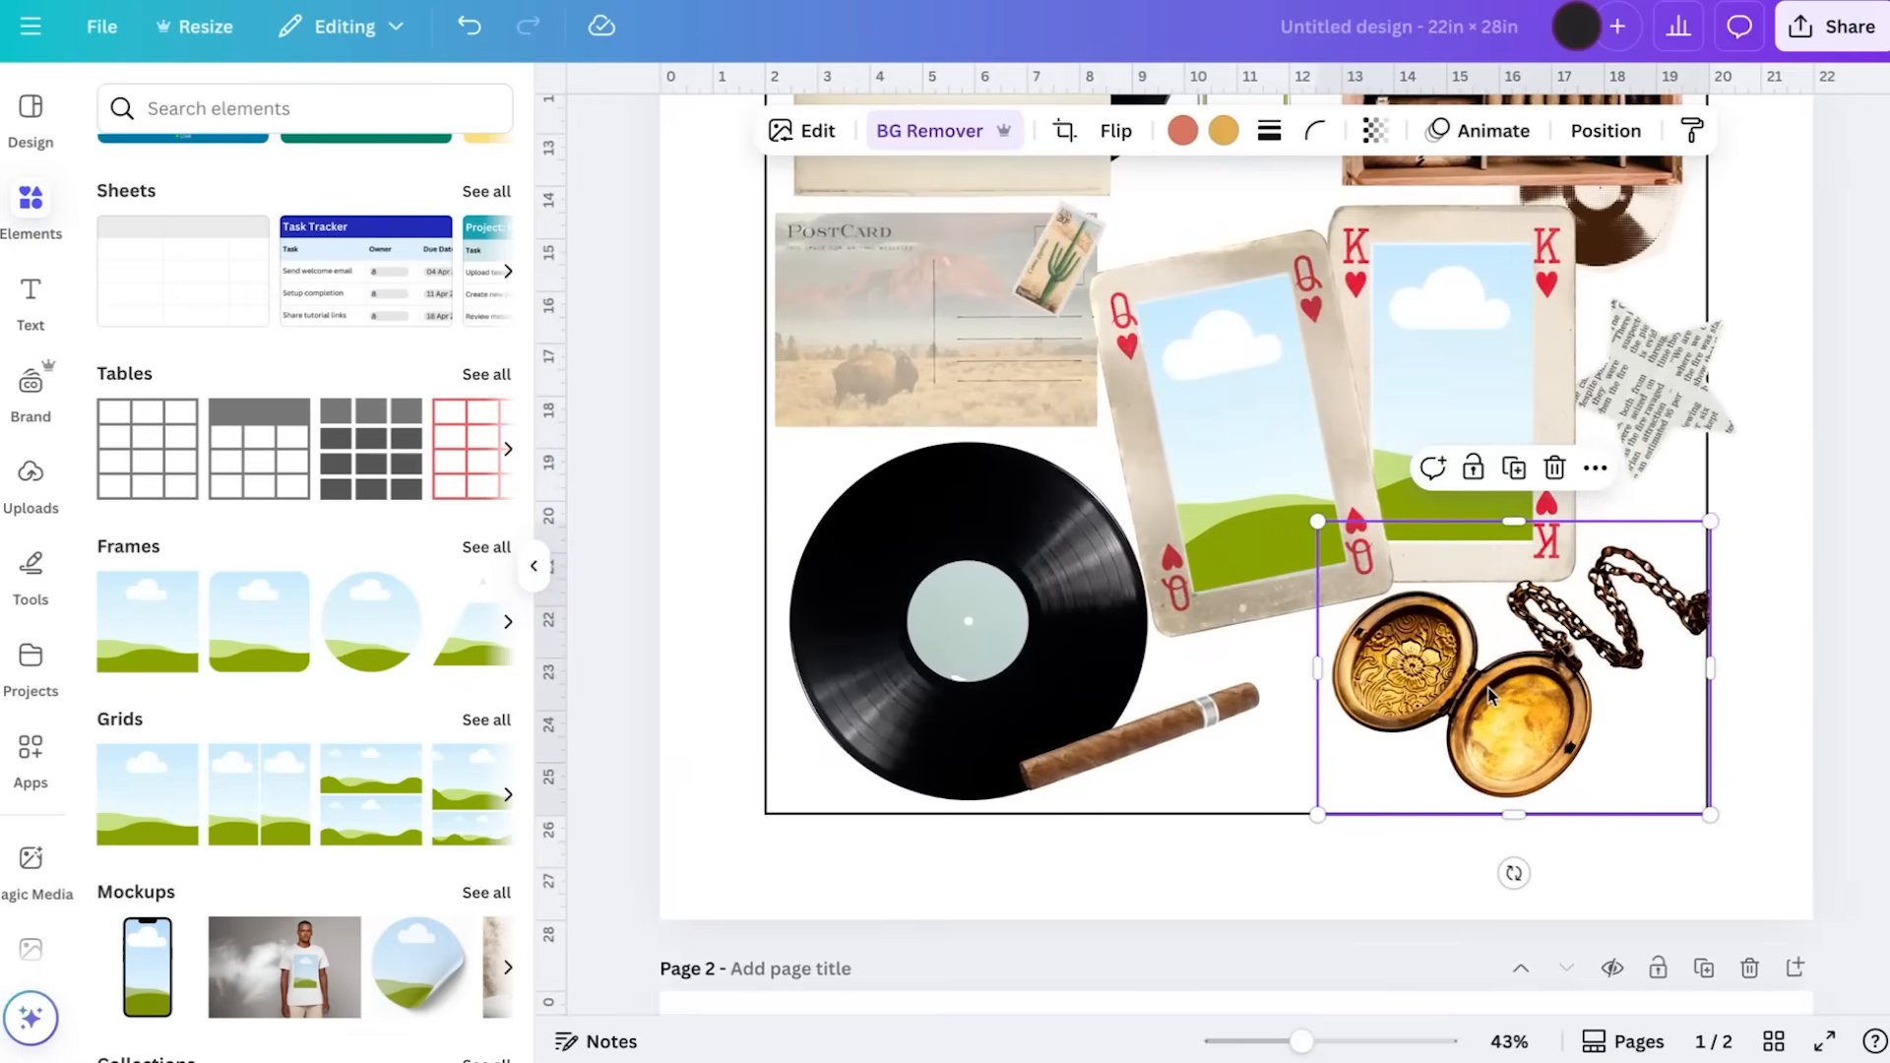
Add a circular frame, shrink and narrow it into an upright oval, and place it over the locket
click(329, 630)
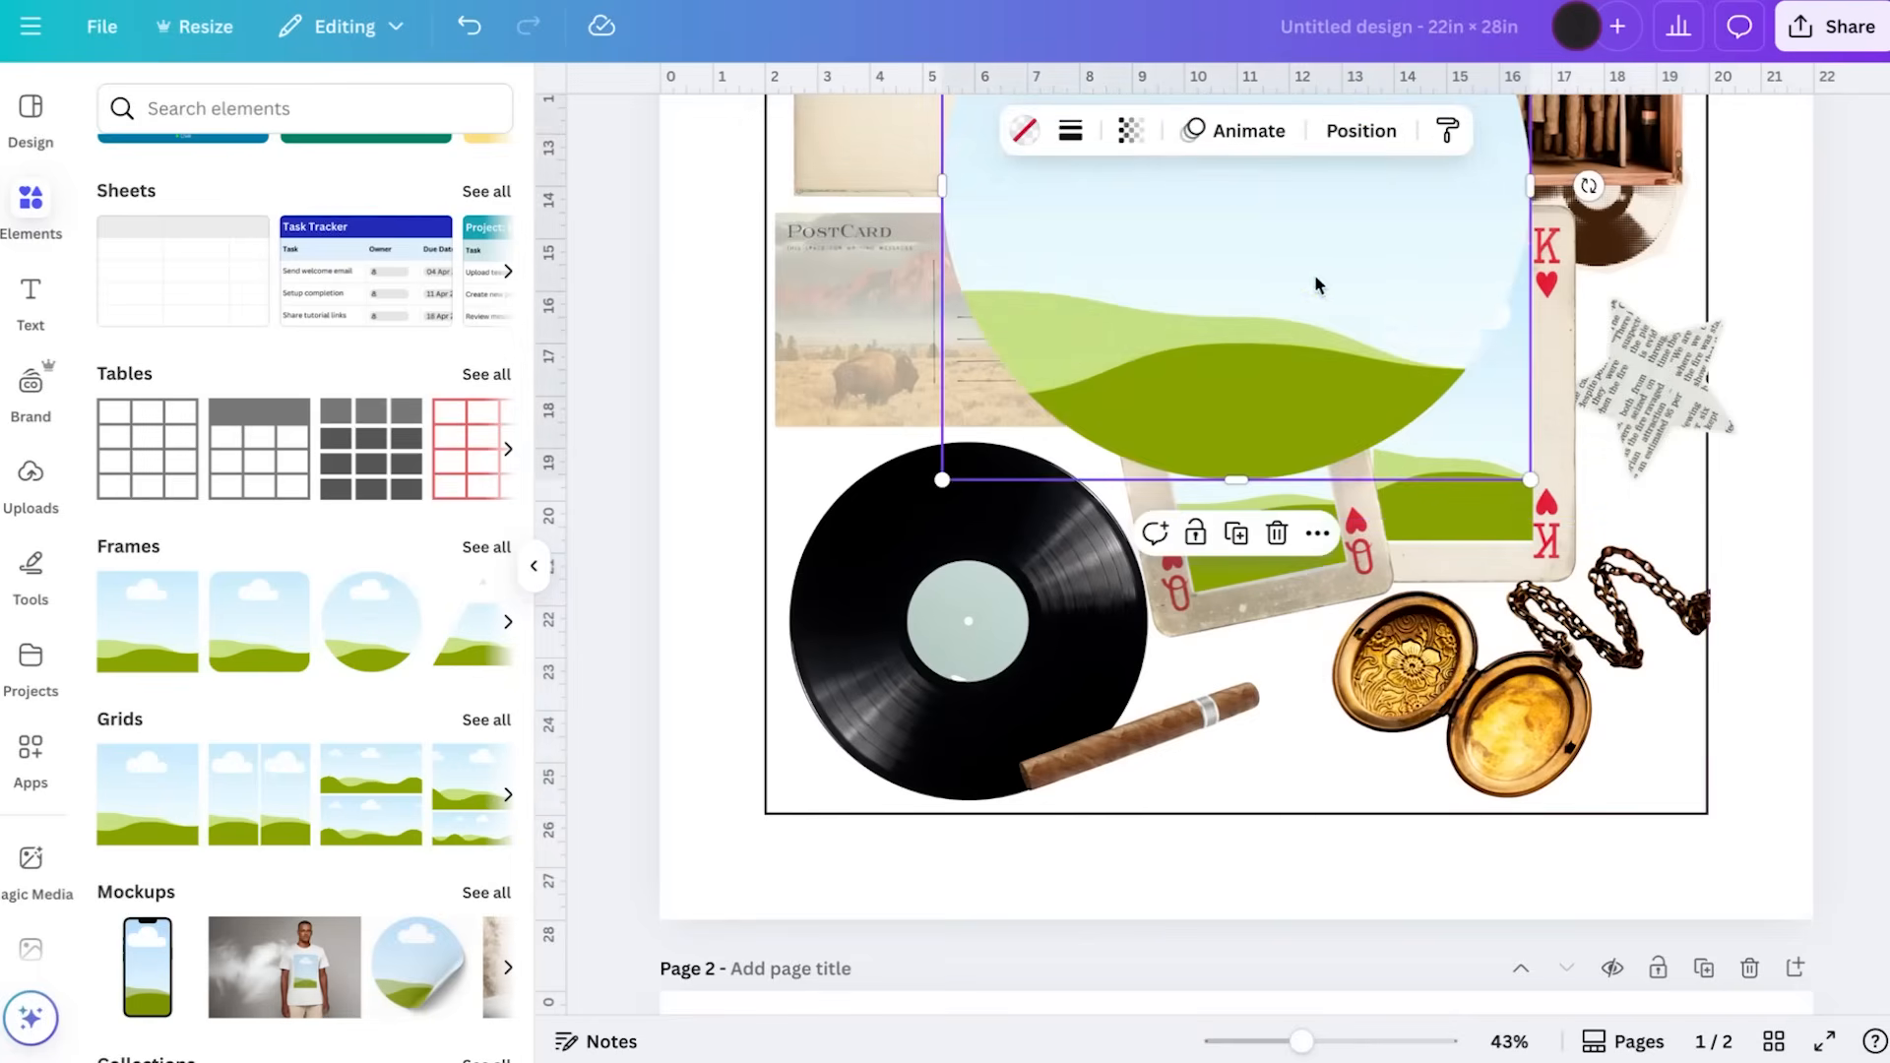
drag(1335, 293, 1393, 563)
drag(1583, 175, 1262, 493)
drag(1165, 622, 1442, 649)
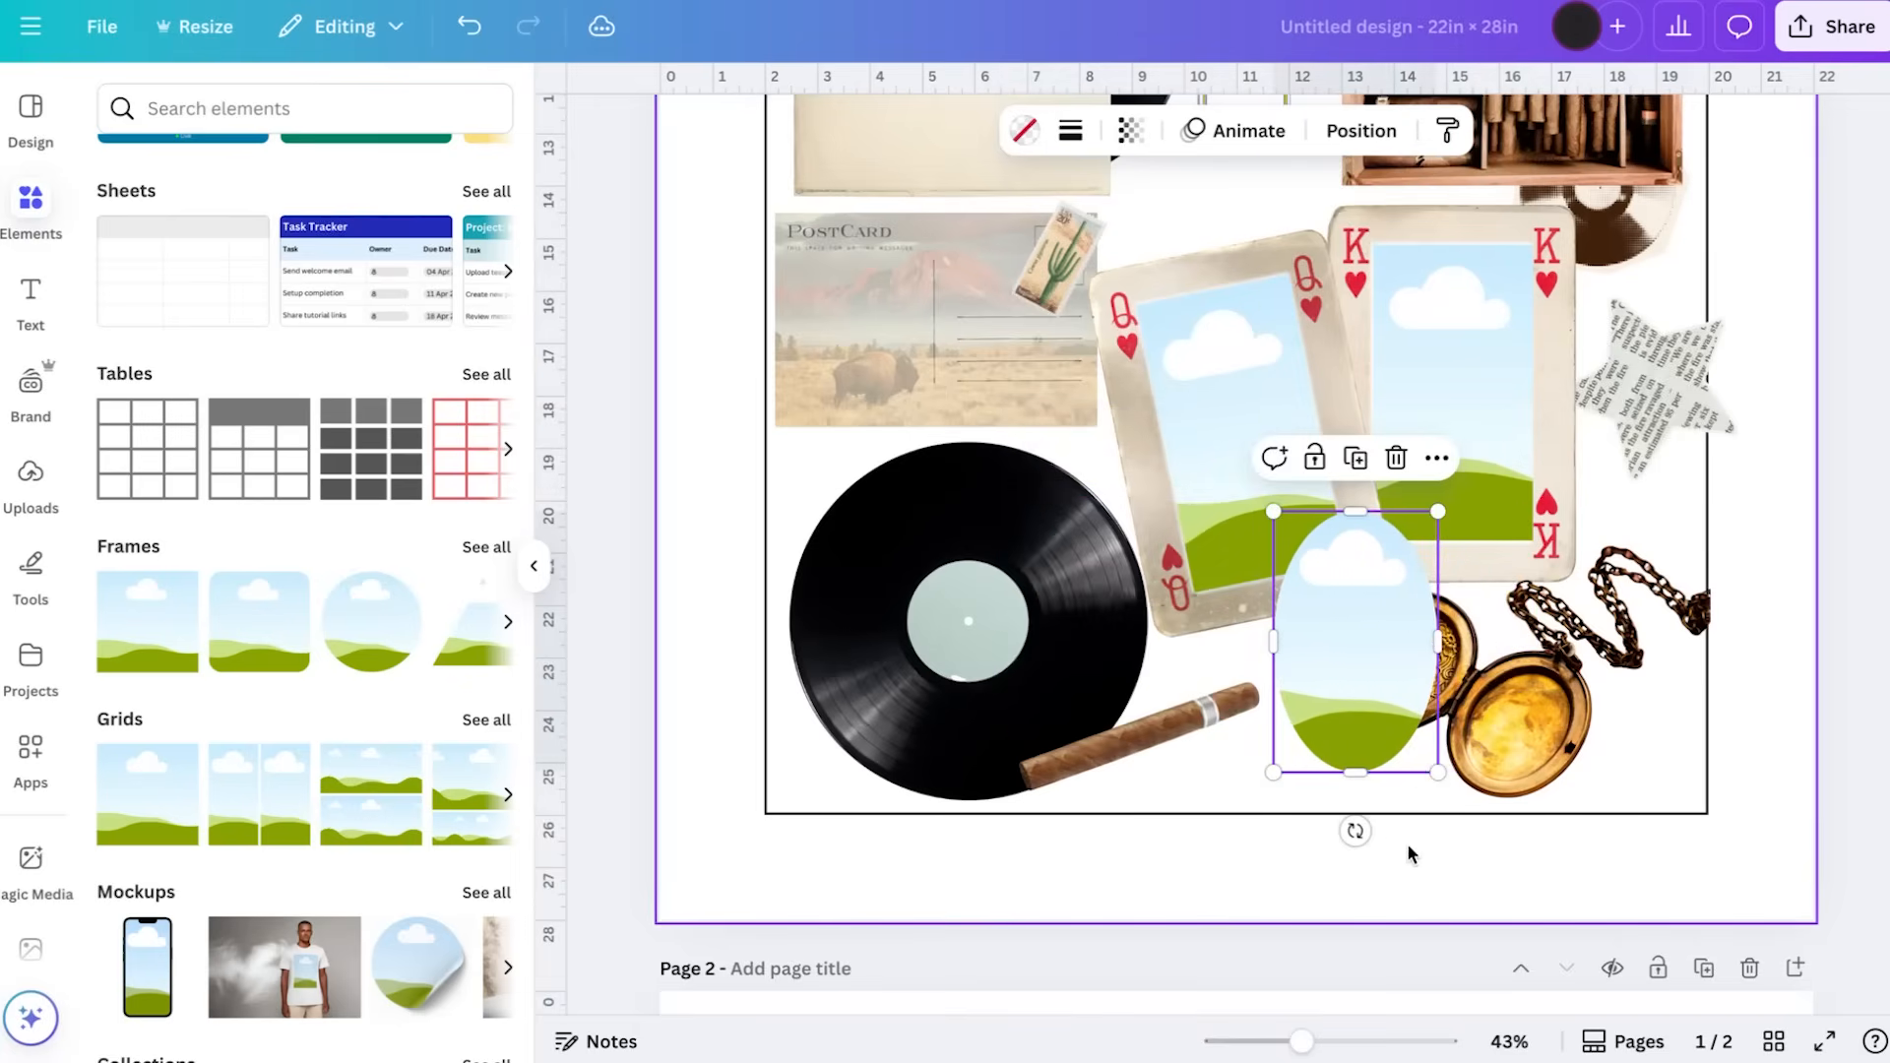
Tilt, resize and position the oval frame so it fills the right half of the open locket
ctrl+scroll(1408, 842, up, 5)
ctrl+scroll(1407, 852, up, 2)
scroll(1408, 852, up, 3)
drag(1295, 630, 1649, 650)
scroll(1647, 644, right, 4)
drag(1325, 594, 1330, 673)
drag(1295, 939, 1181, 827)
drag(1253, 549, 1351, 647)
drag(1472, 893, 1329, 717)
drag(1333, 476, 1384, 633)
drag(1271, 874, 1181, 891)
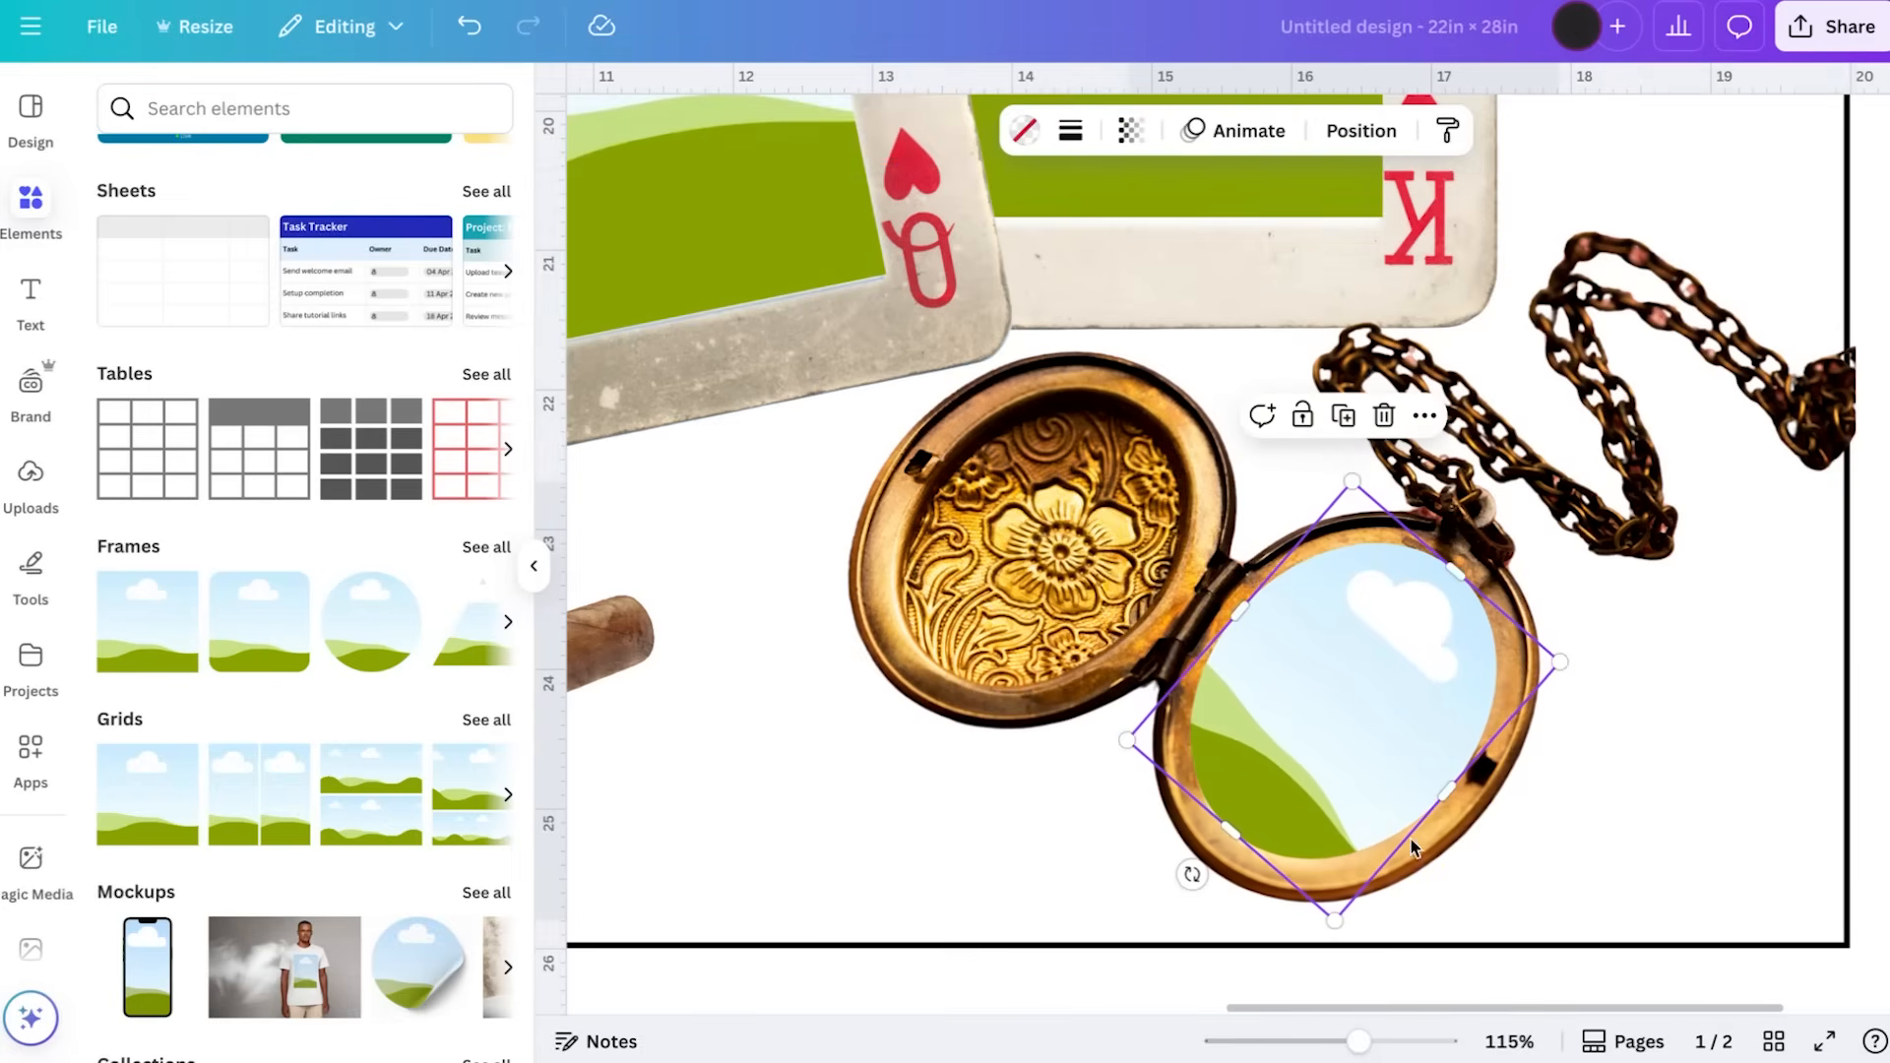
Duplicate the oval frame and fit the copy inside the locket's left half
click(1686, 770)
click(1400, 706)
drag(1399, 707, 1074, 533)
click(1656, 776)
scroll(1655, 776, down, 10)
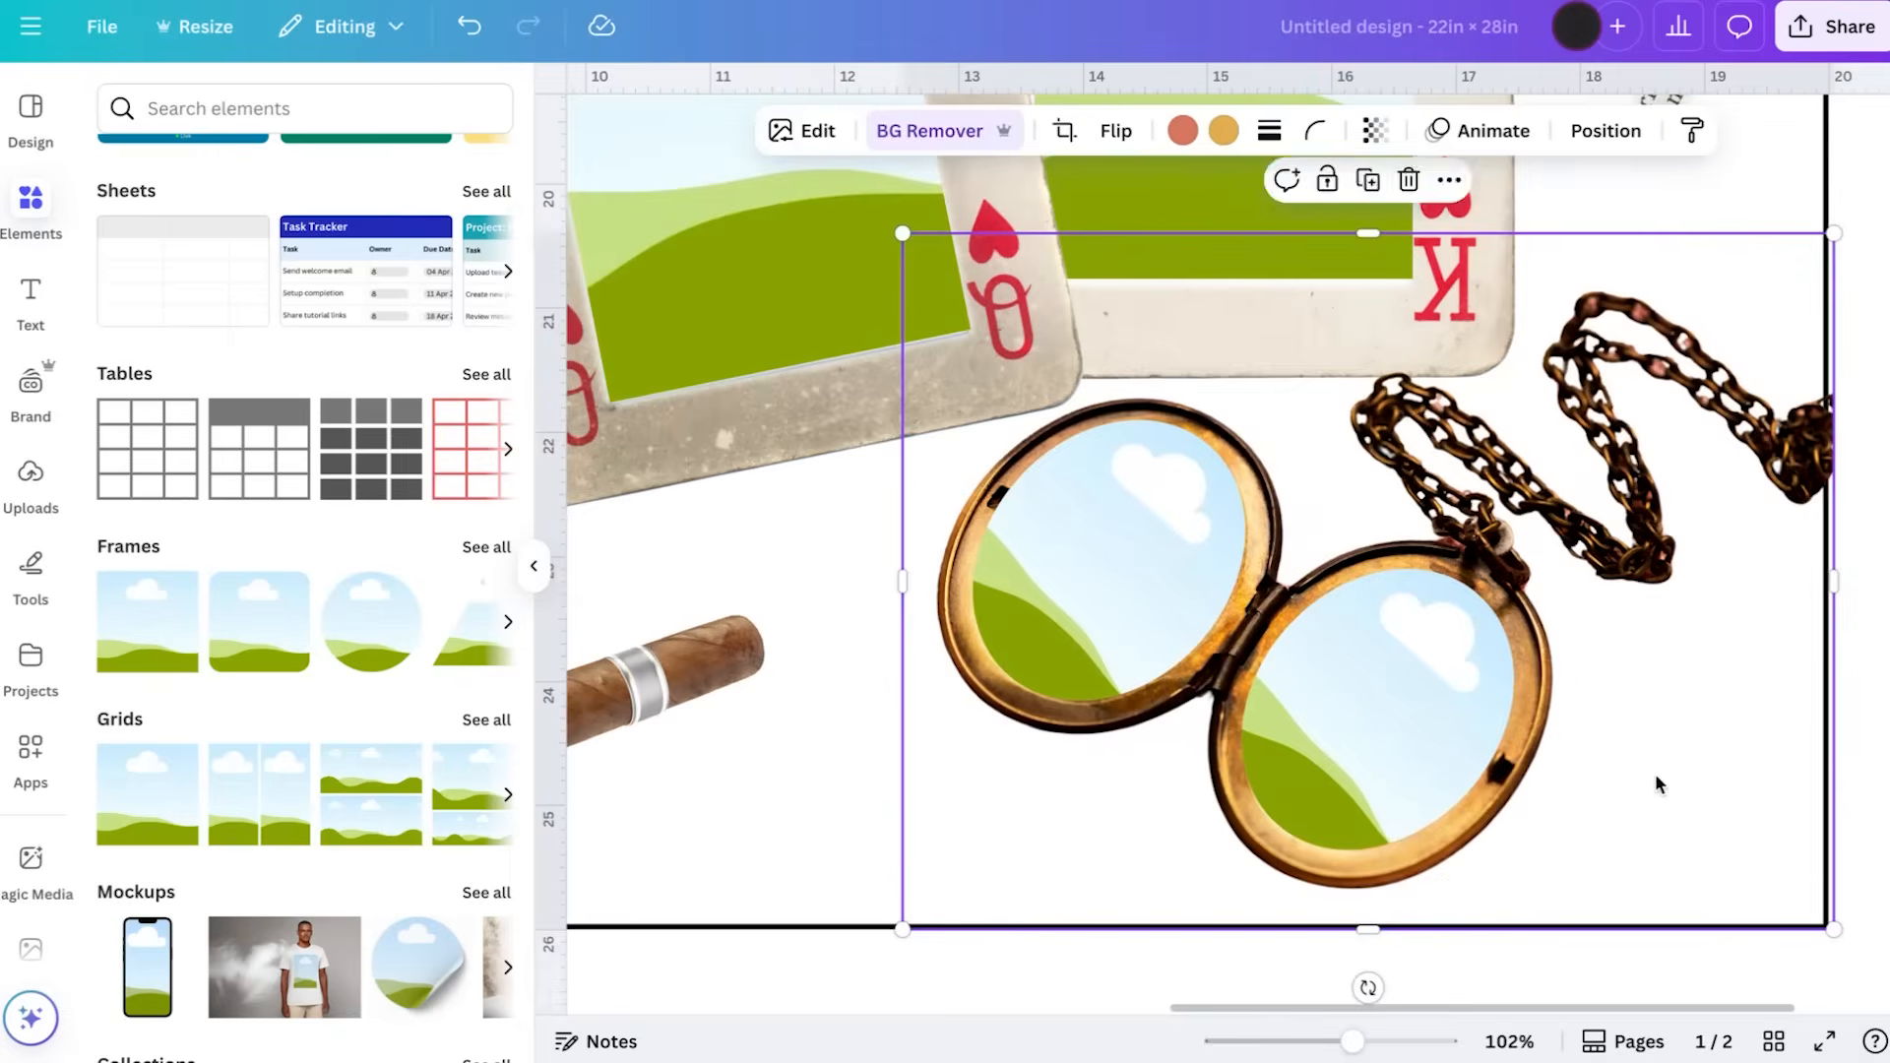
Add another square frame and move it over the polaroid stack at the guide's top-right corner
scroll(1655, 776, up, 2)
scroll(1656, 777, down, 1)
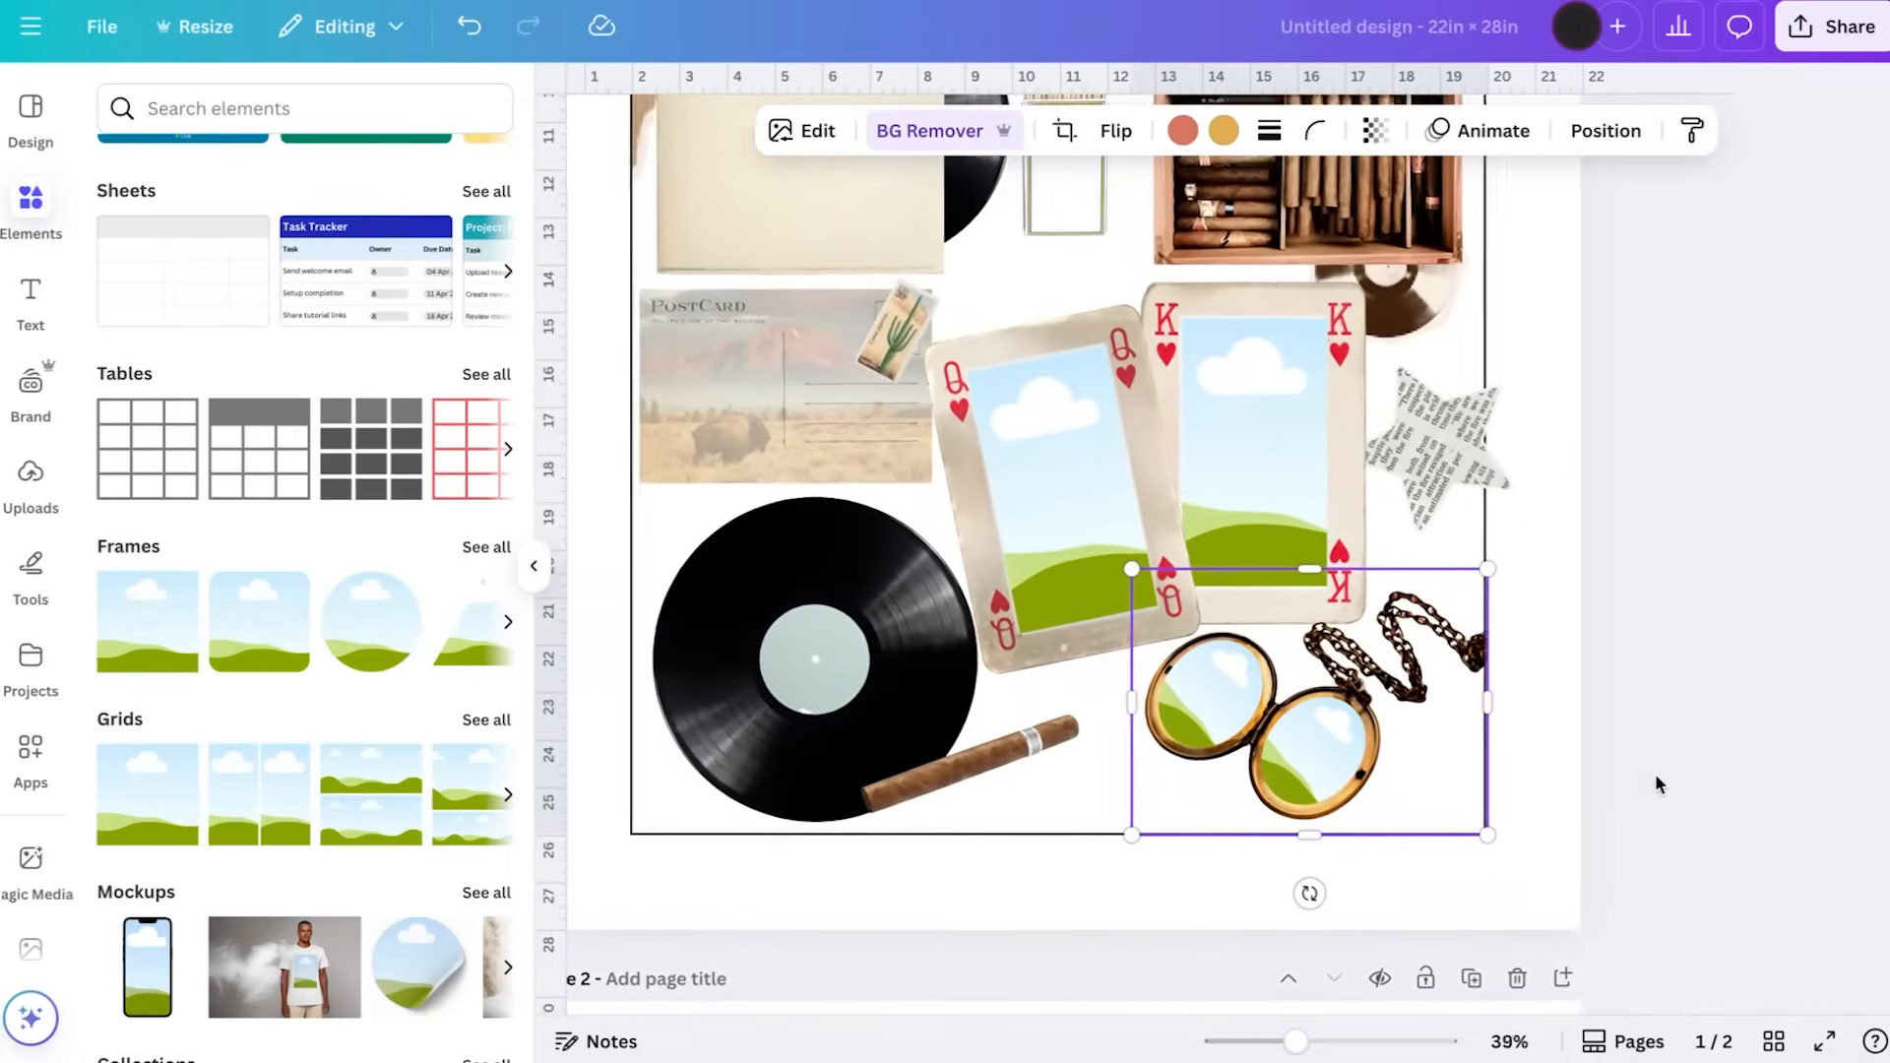
scroll(1656, 776, down, 1)
scroll(1656, 771, up, 2)
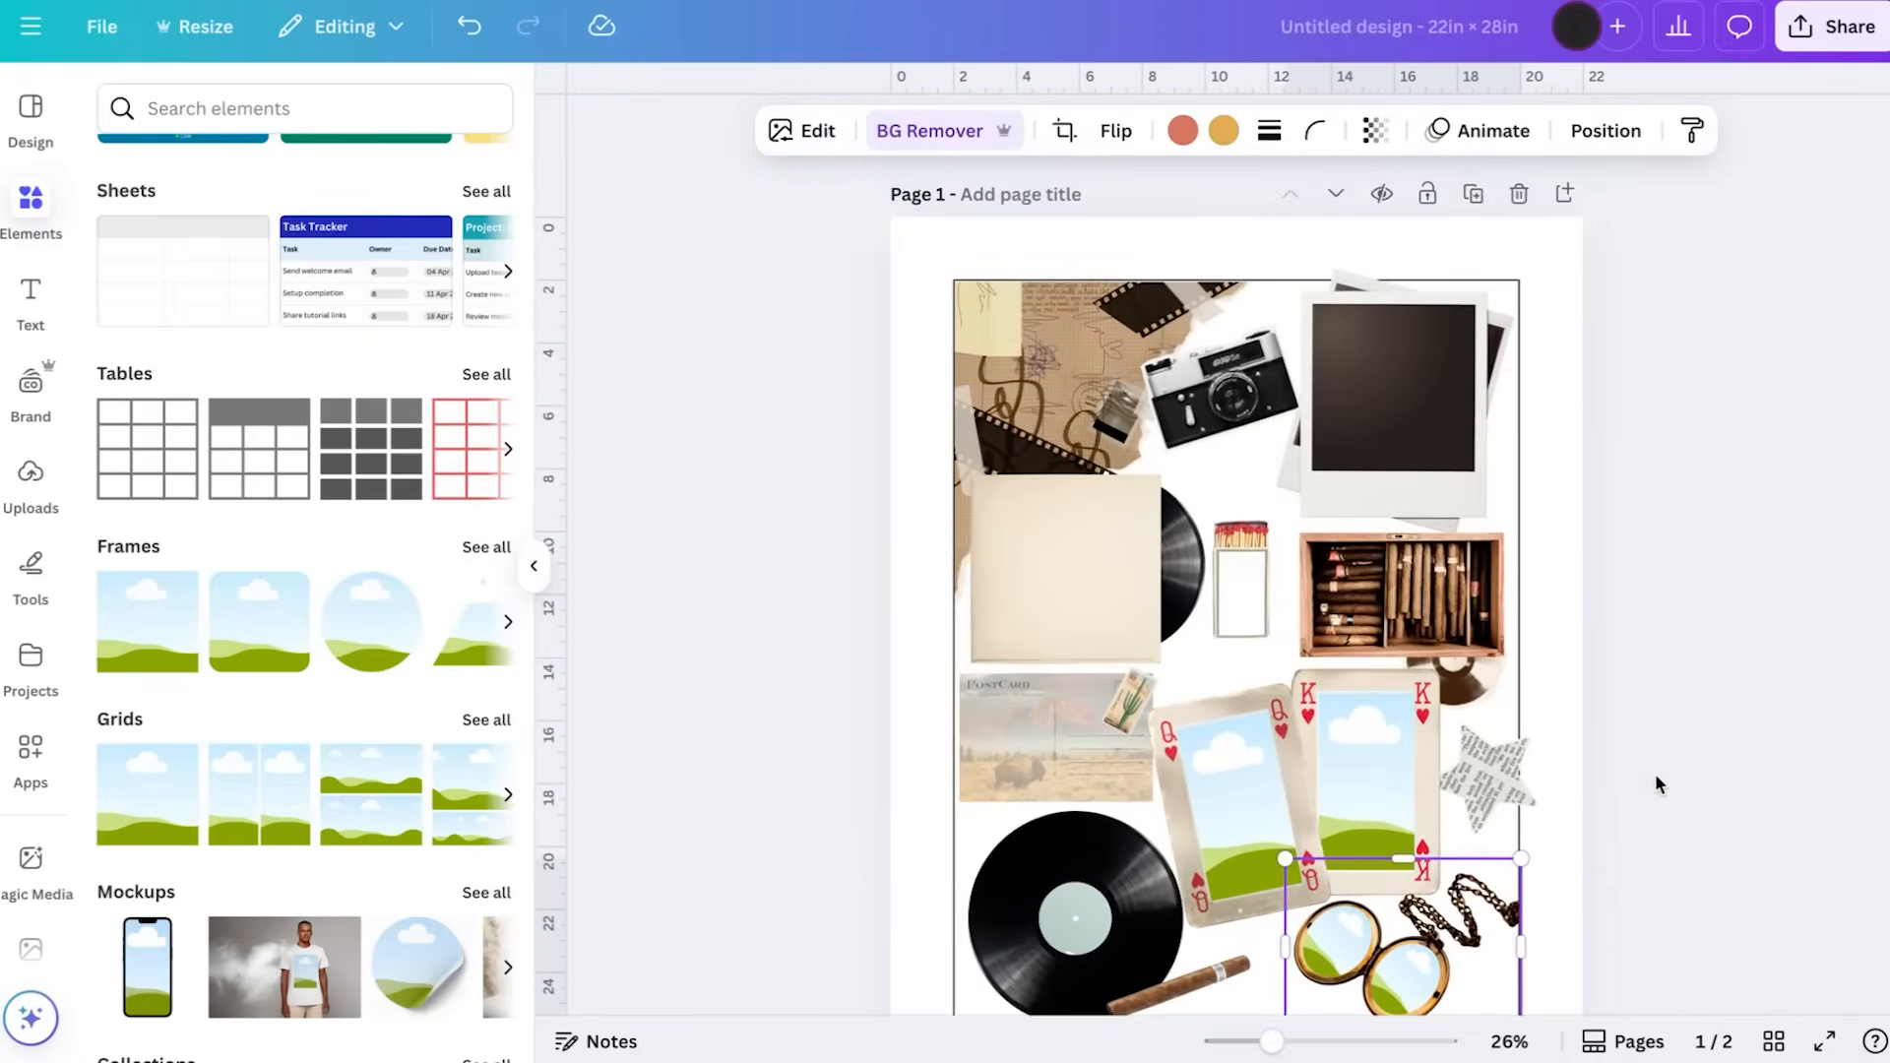
click(145, 663)
drag(1286, 582, 1423, 369)
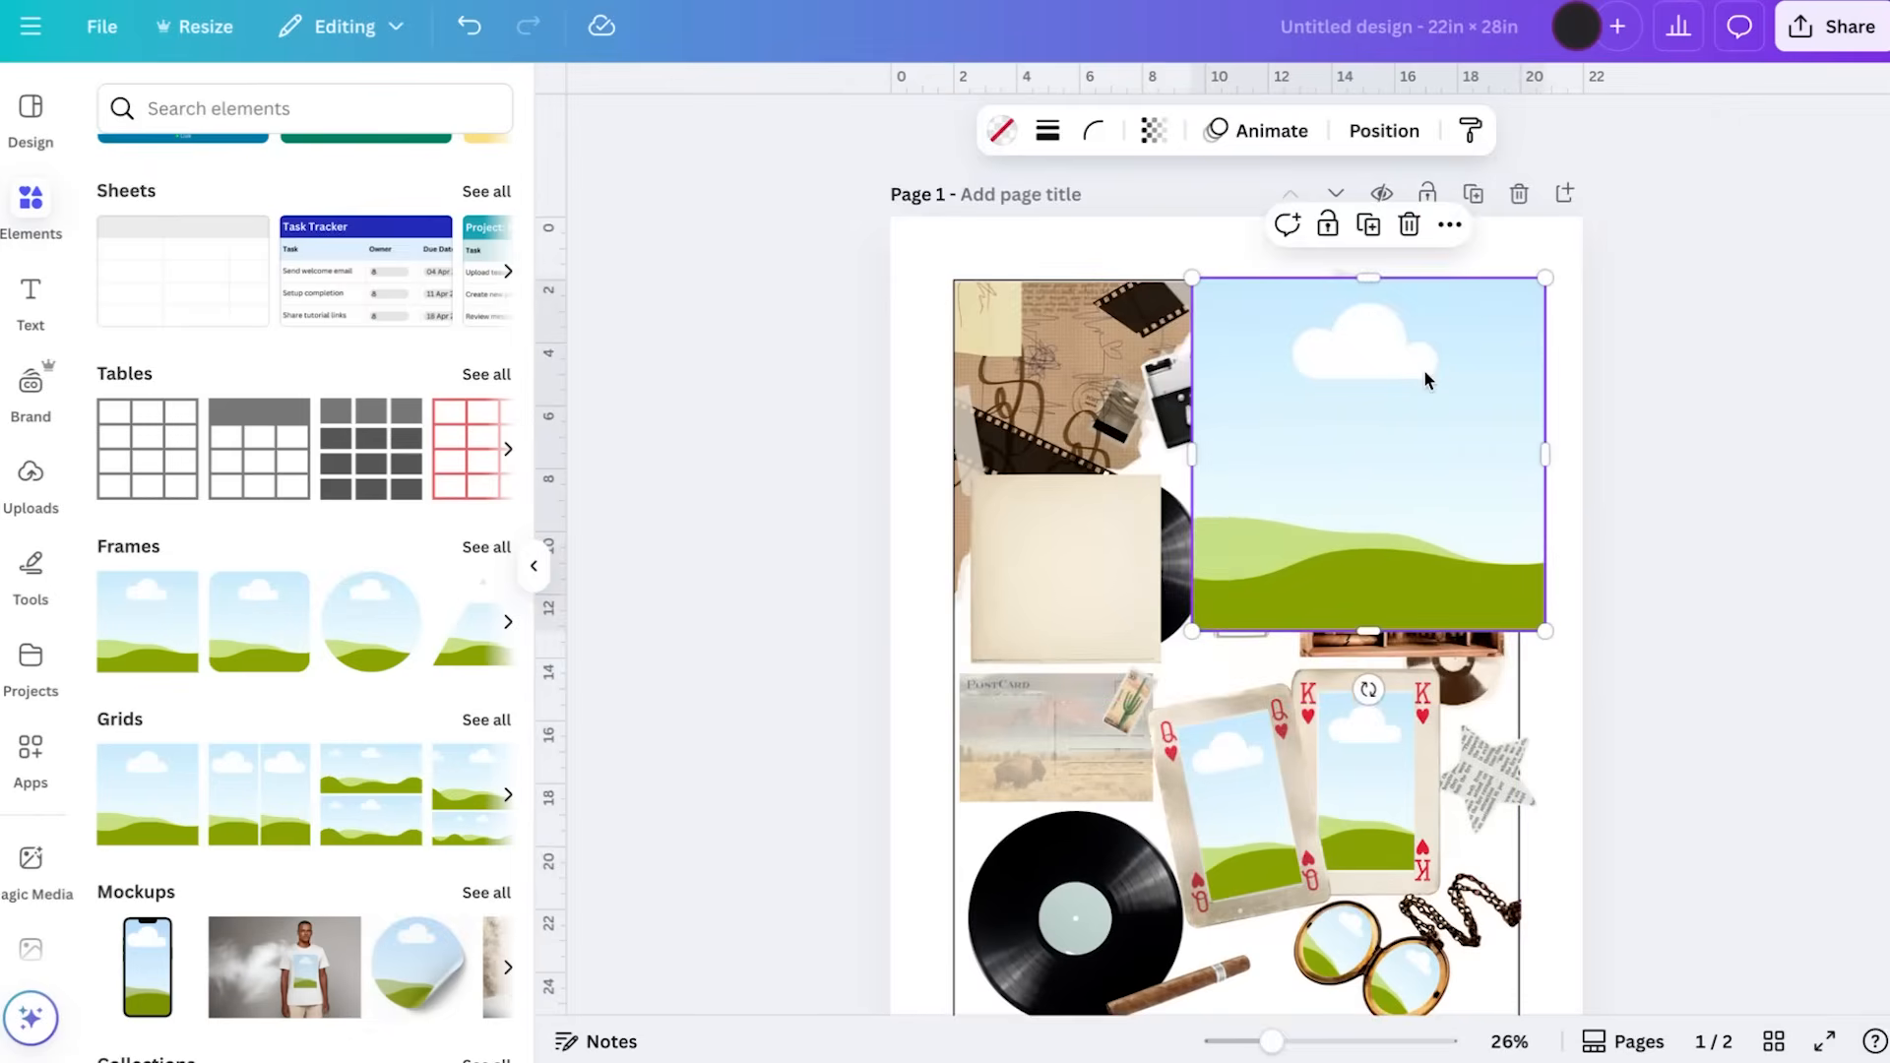
Shrink the square frame, move it over the front polaroid's dark opening, and stretch its lower edge to fit
scroll(1424, 372, up, 5)
drag(1288, 356, 1290, 478)
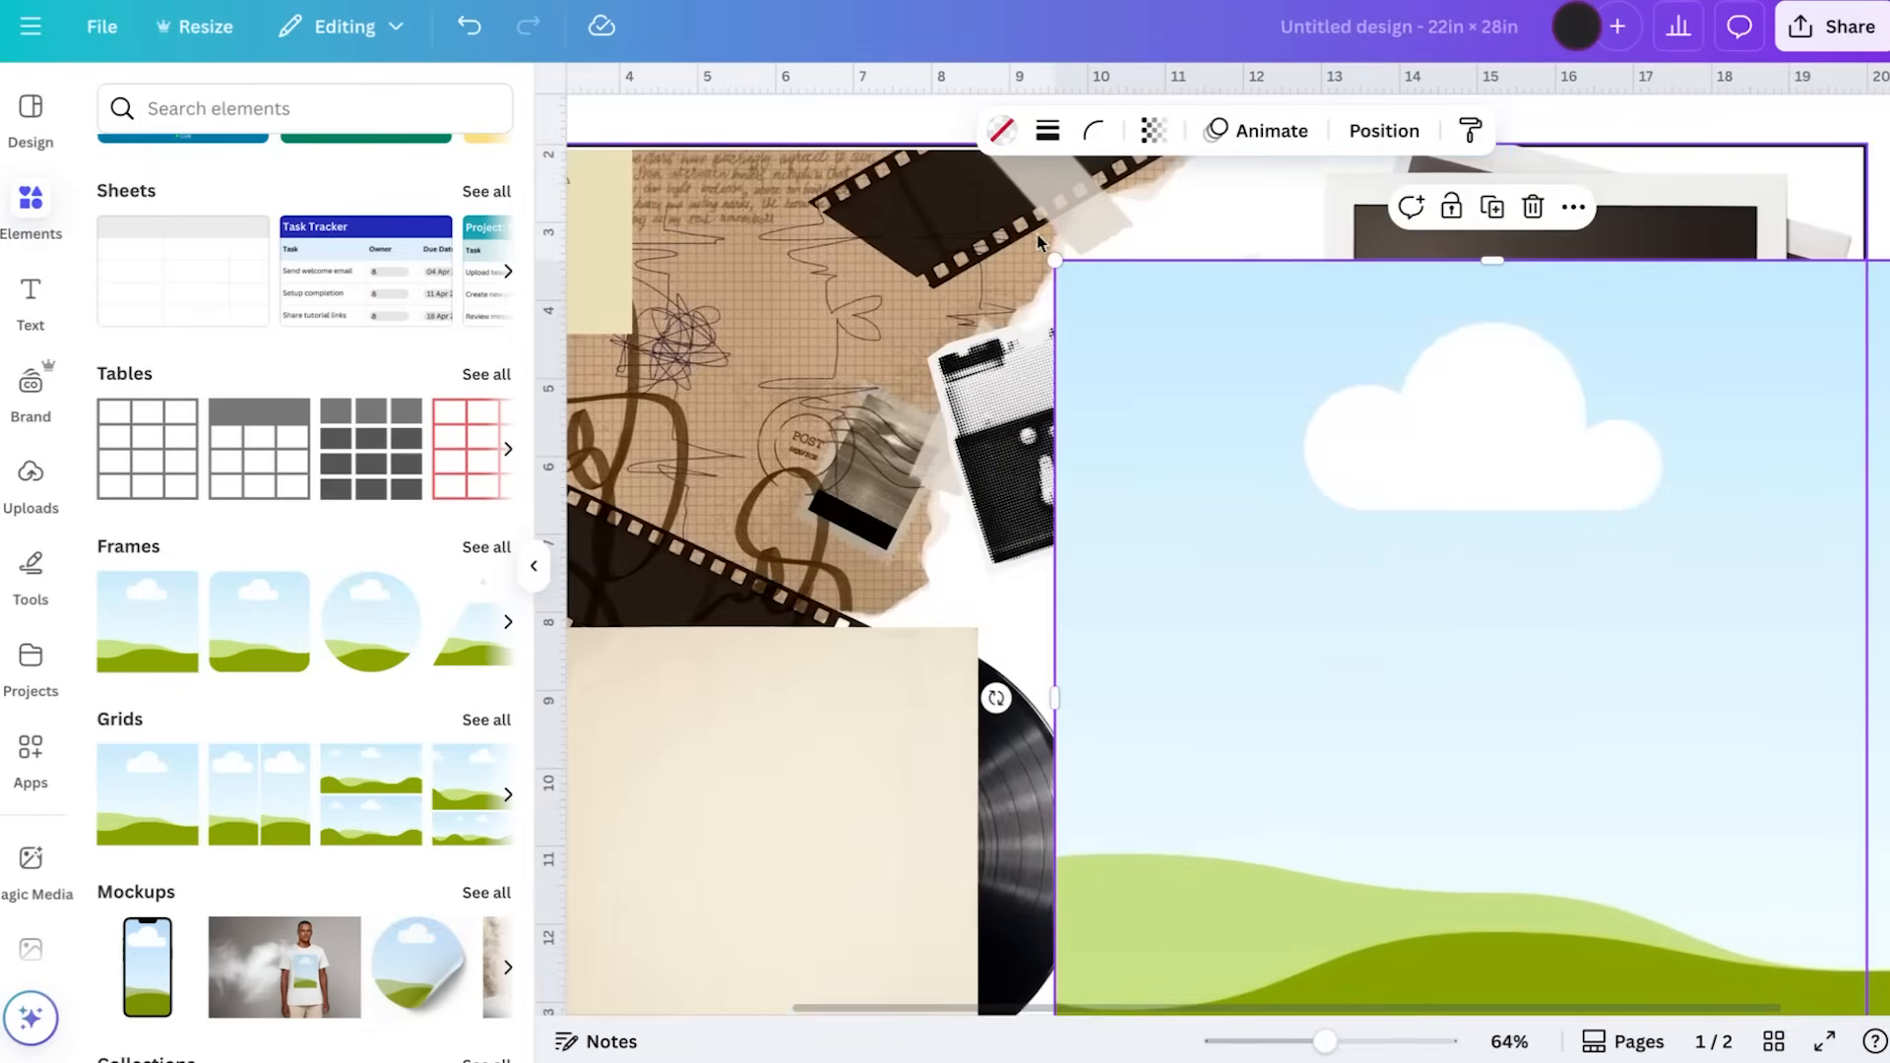
drag(1056, 262, 1464, 667)
drag(1614, 805, 1517, 346)
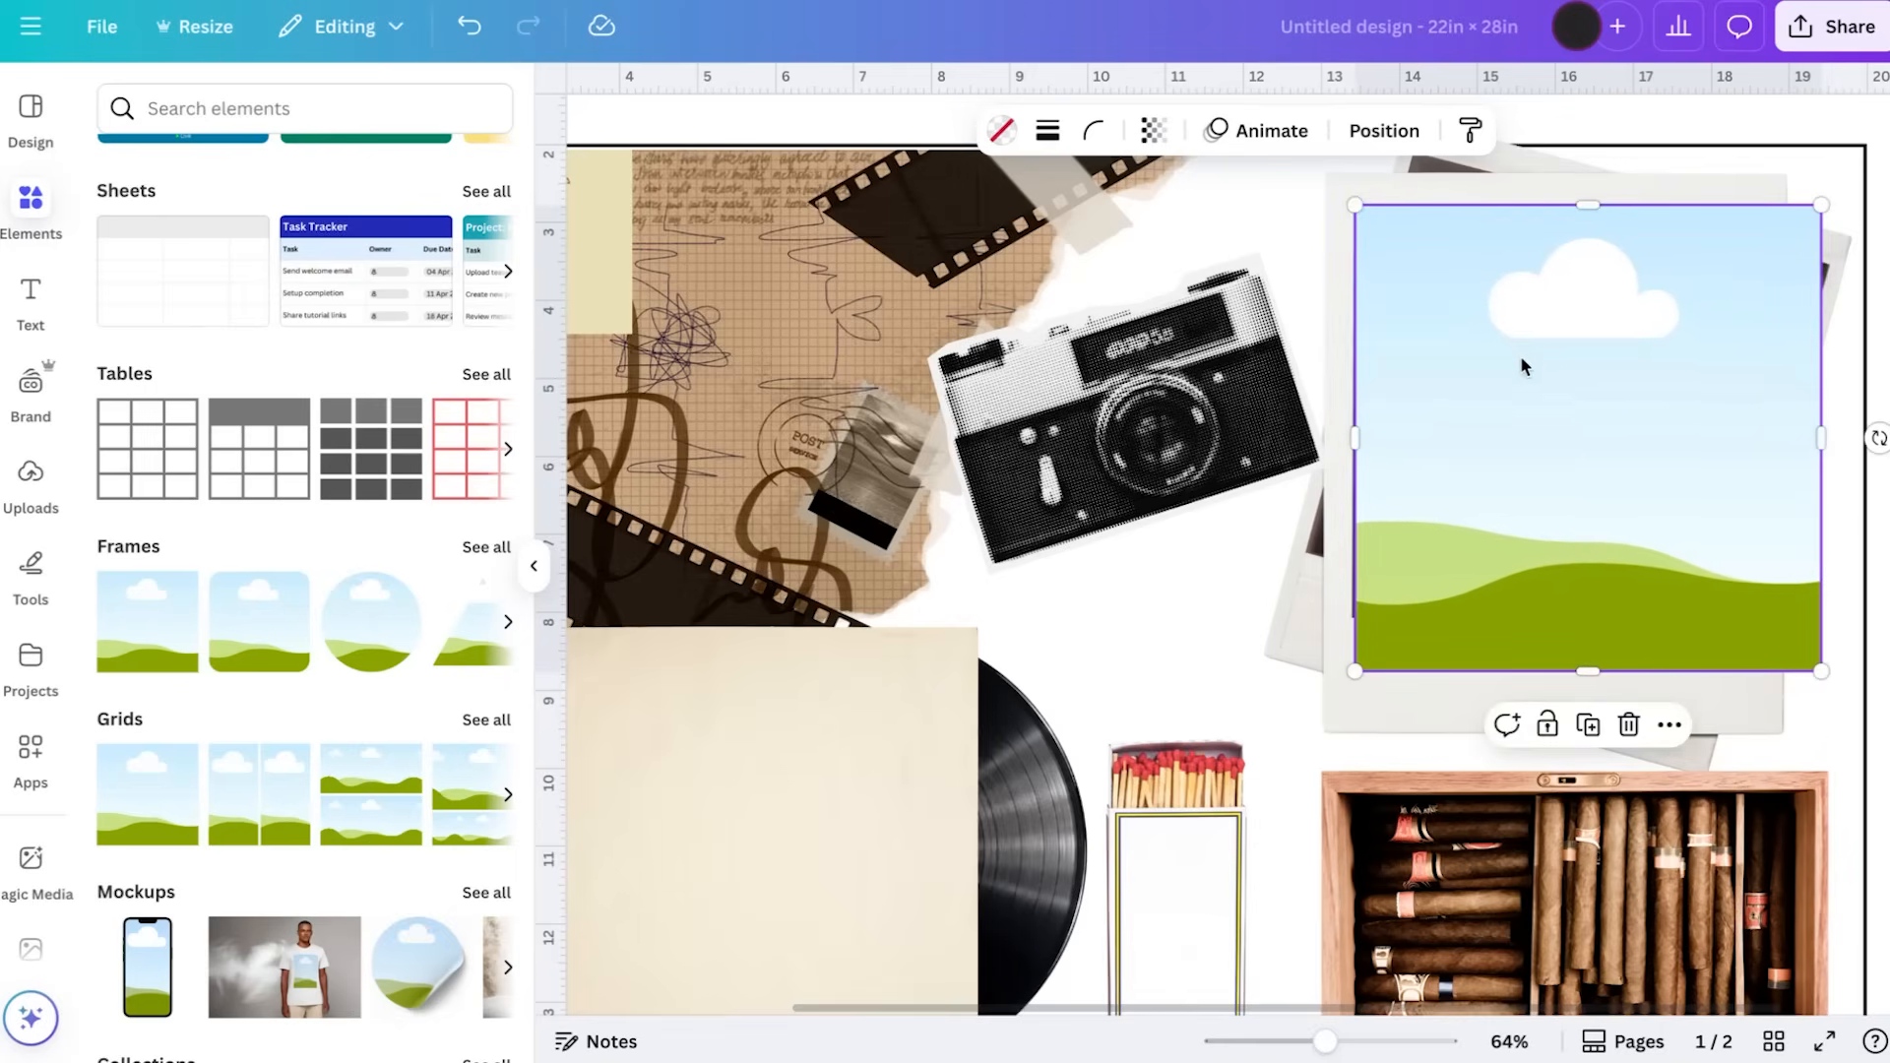
right_click(1520, 352)
click(1828, 665)
click(1799, 656)
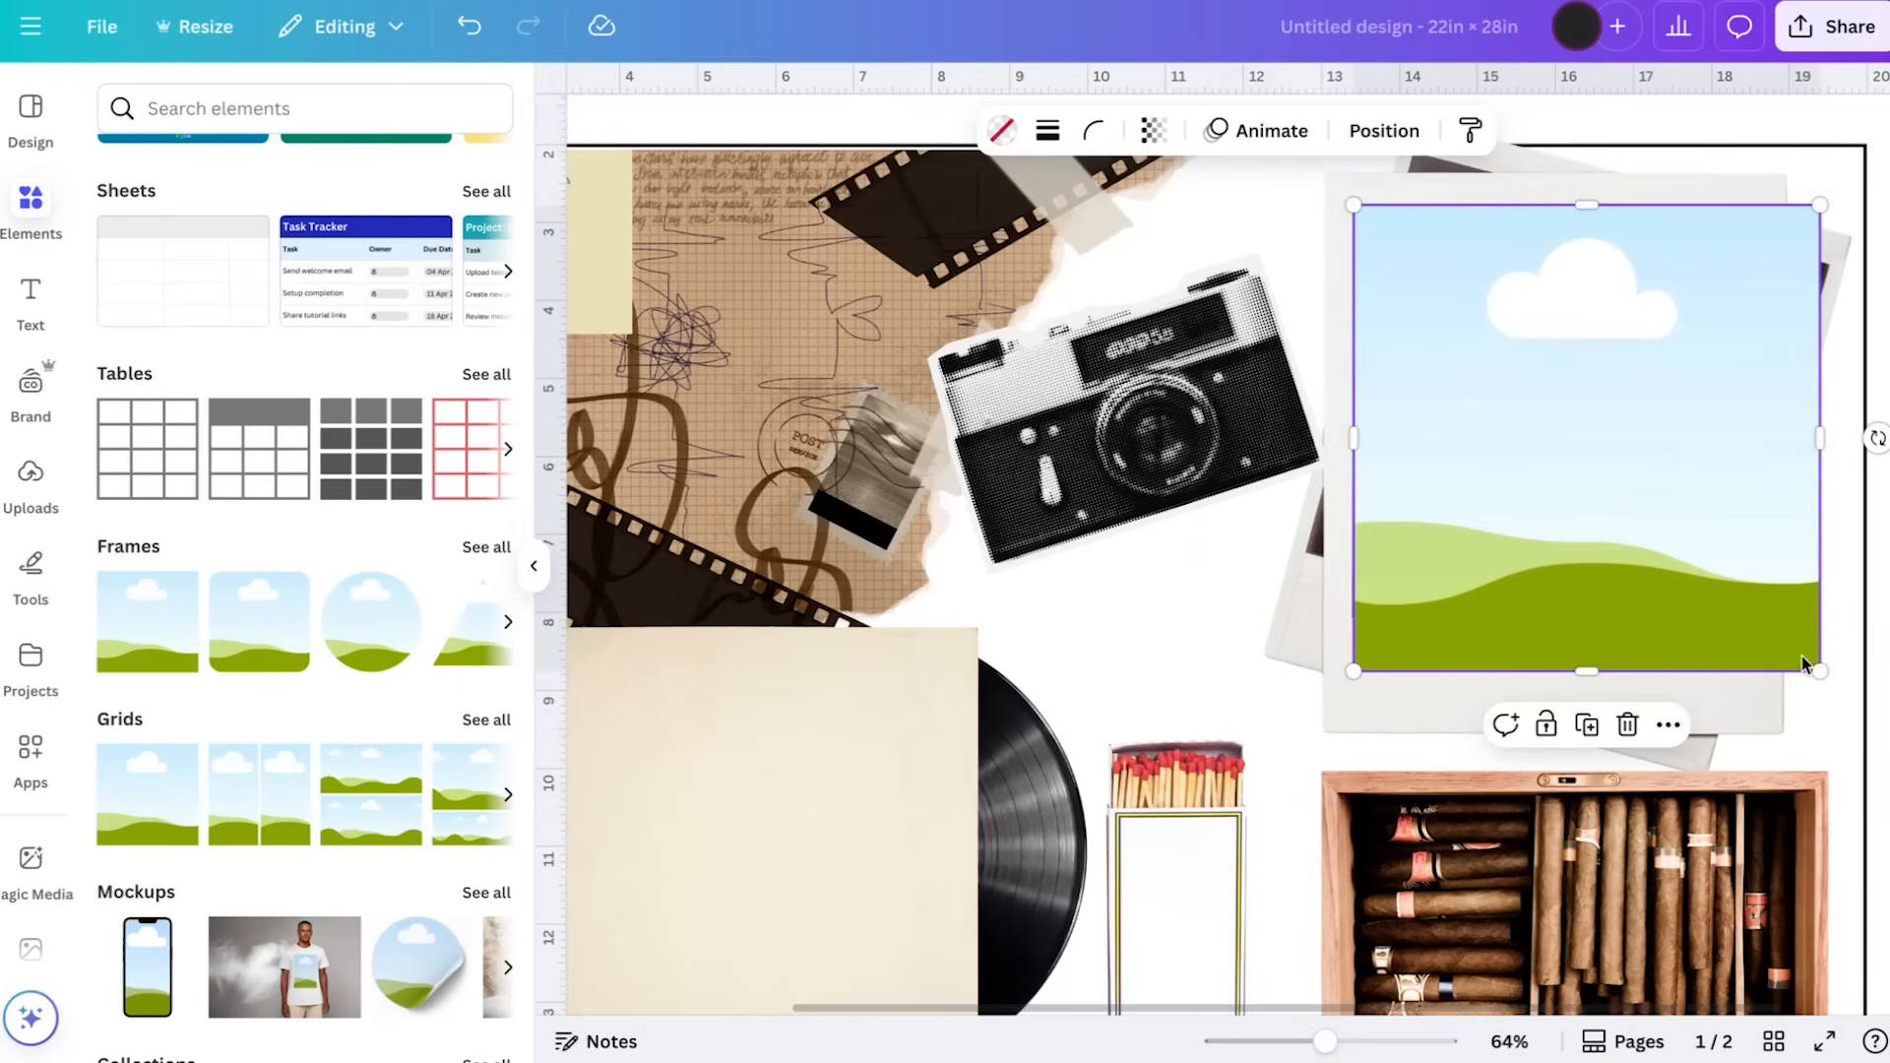
drag(1817, 671, 1744, 629)
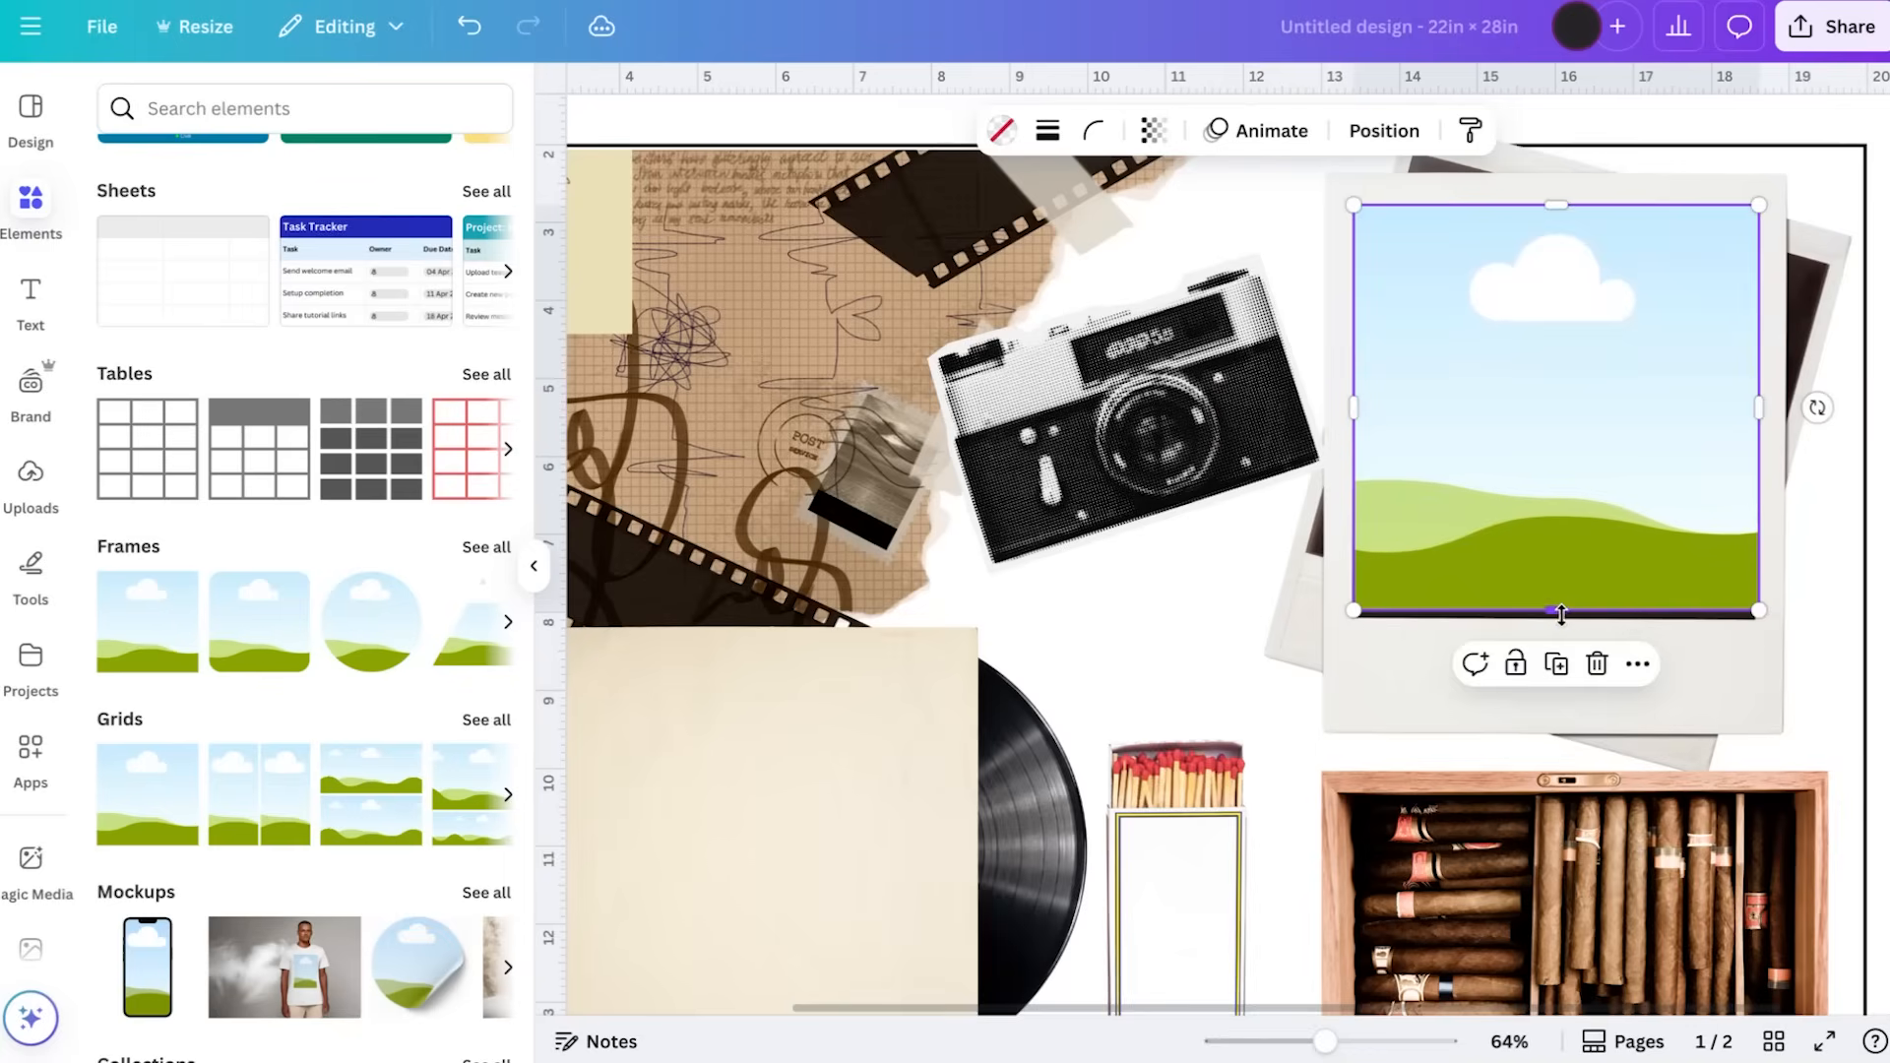
drag(1555, 611, 1555, 628)
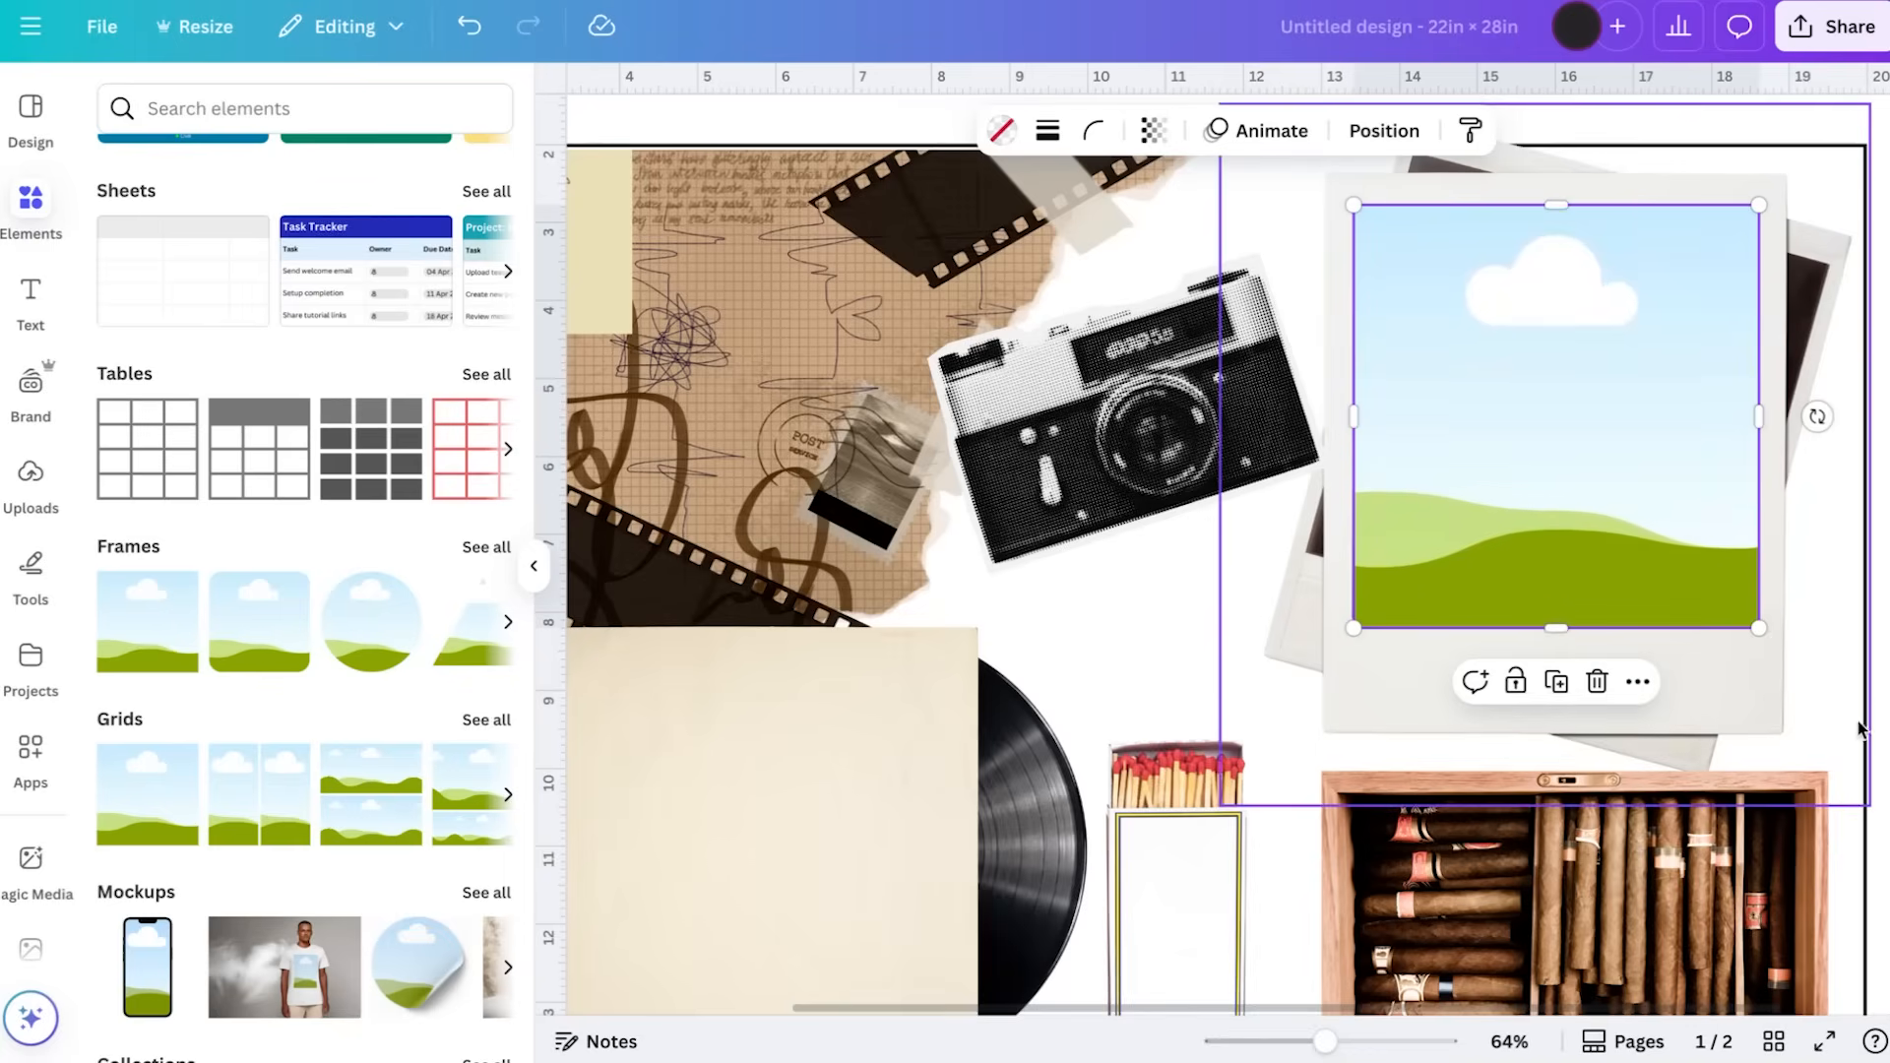
Extend the polaroid frame's left and upper edges slightly so it fully covers the dark photo area
click(1882, 612)
scroll(1882, 612, down, 2)
scroll(1563, 434, up, 2)
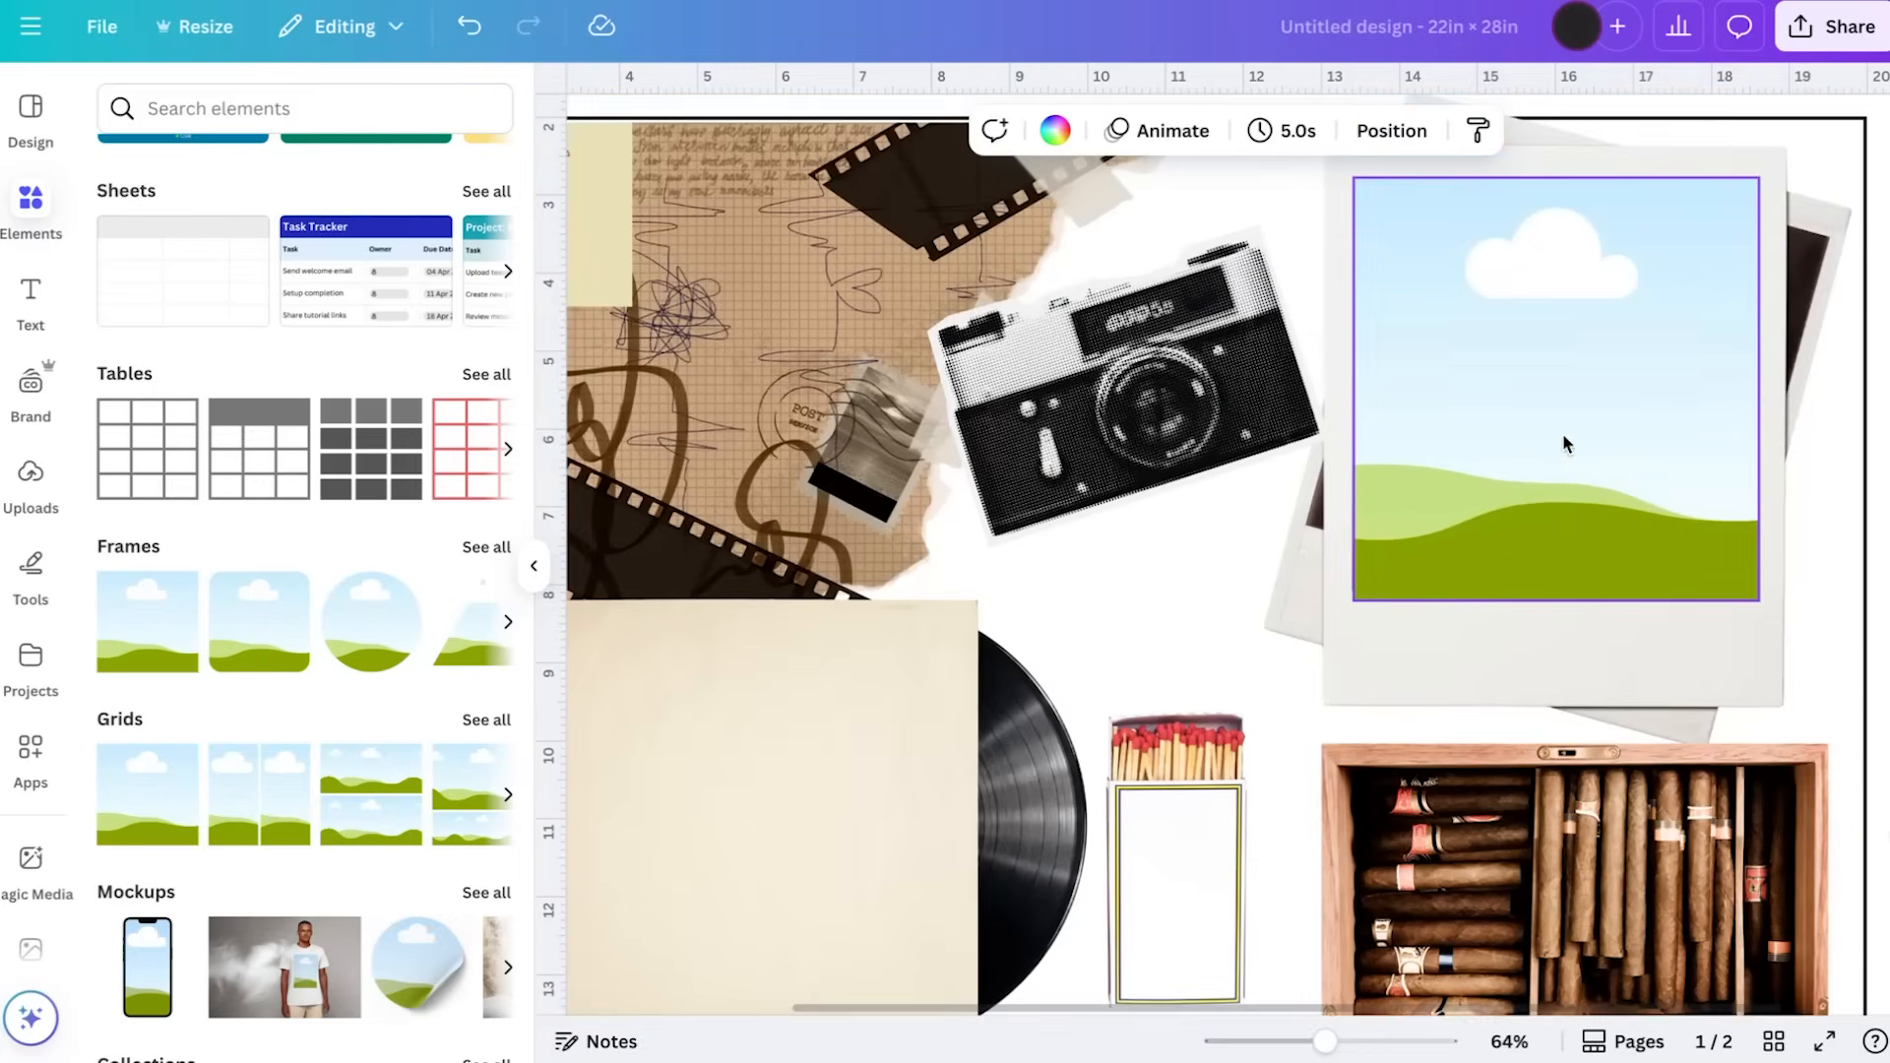
click(1449, 459)
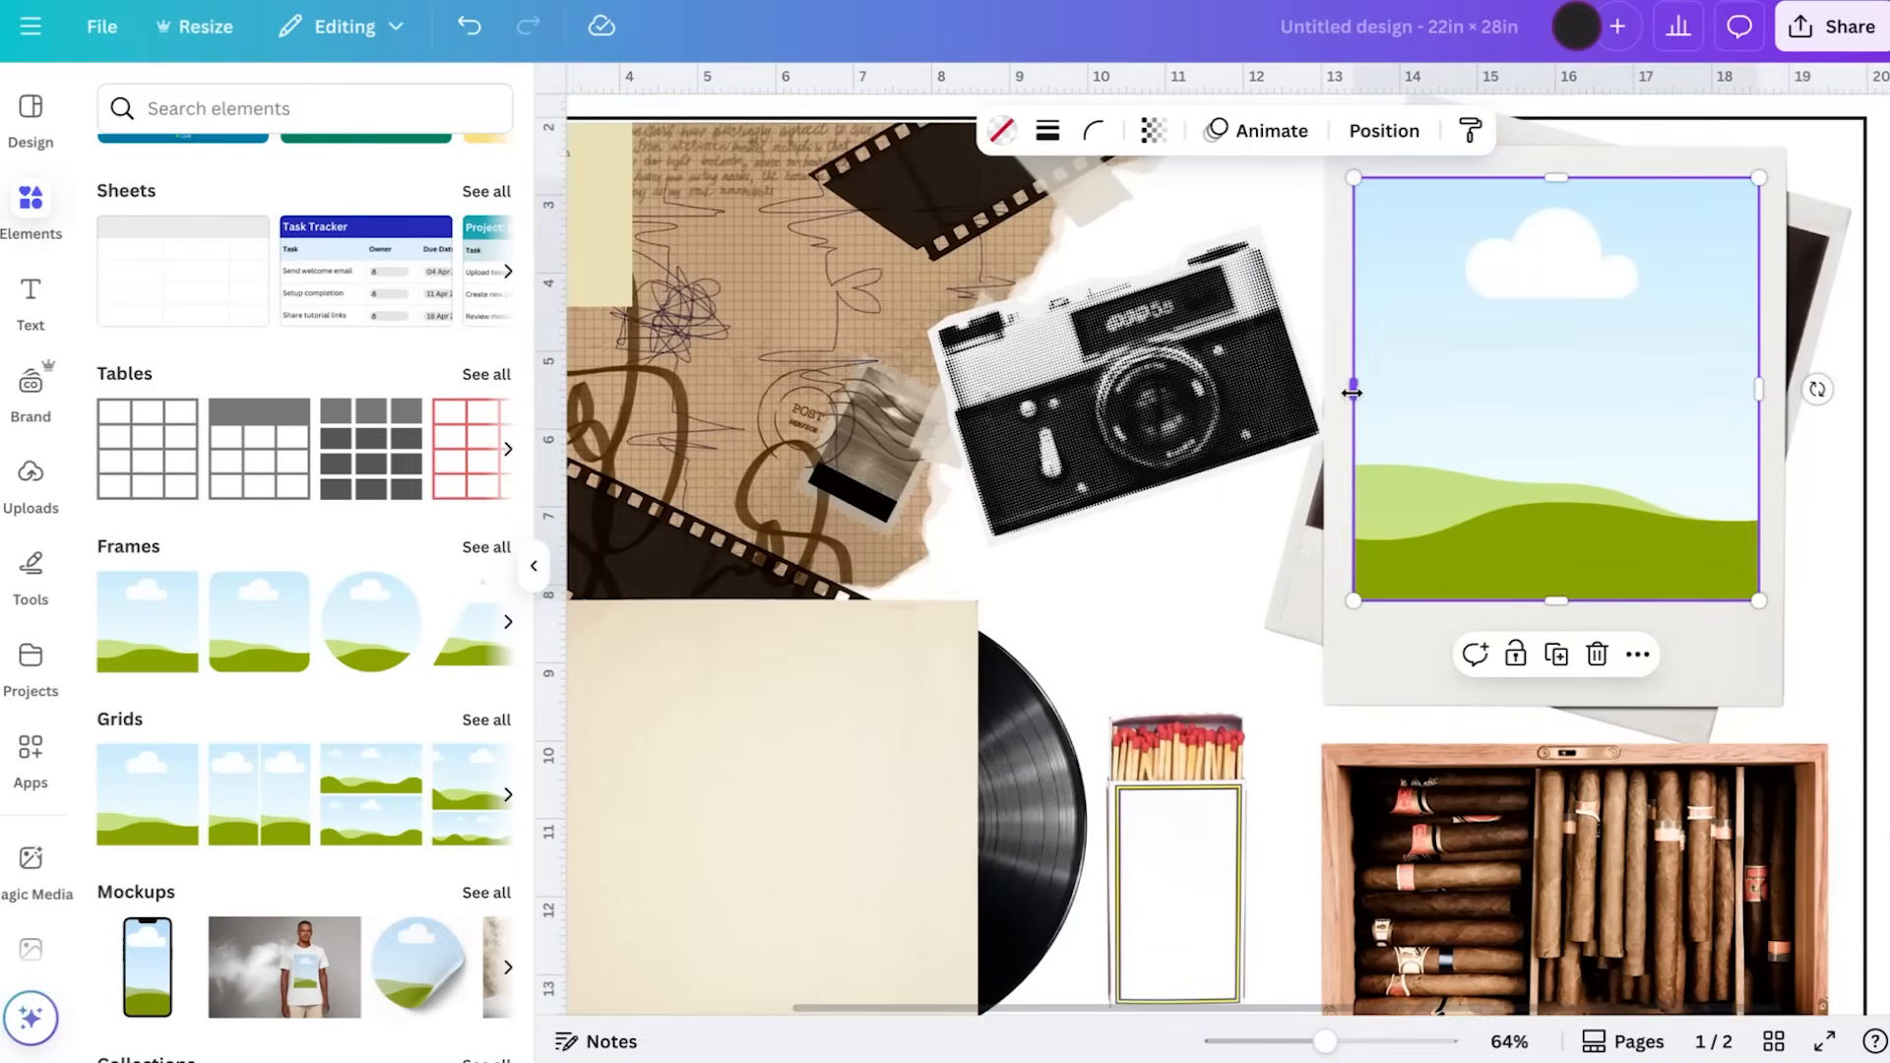
drag(1349, 393, 1347, 393)
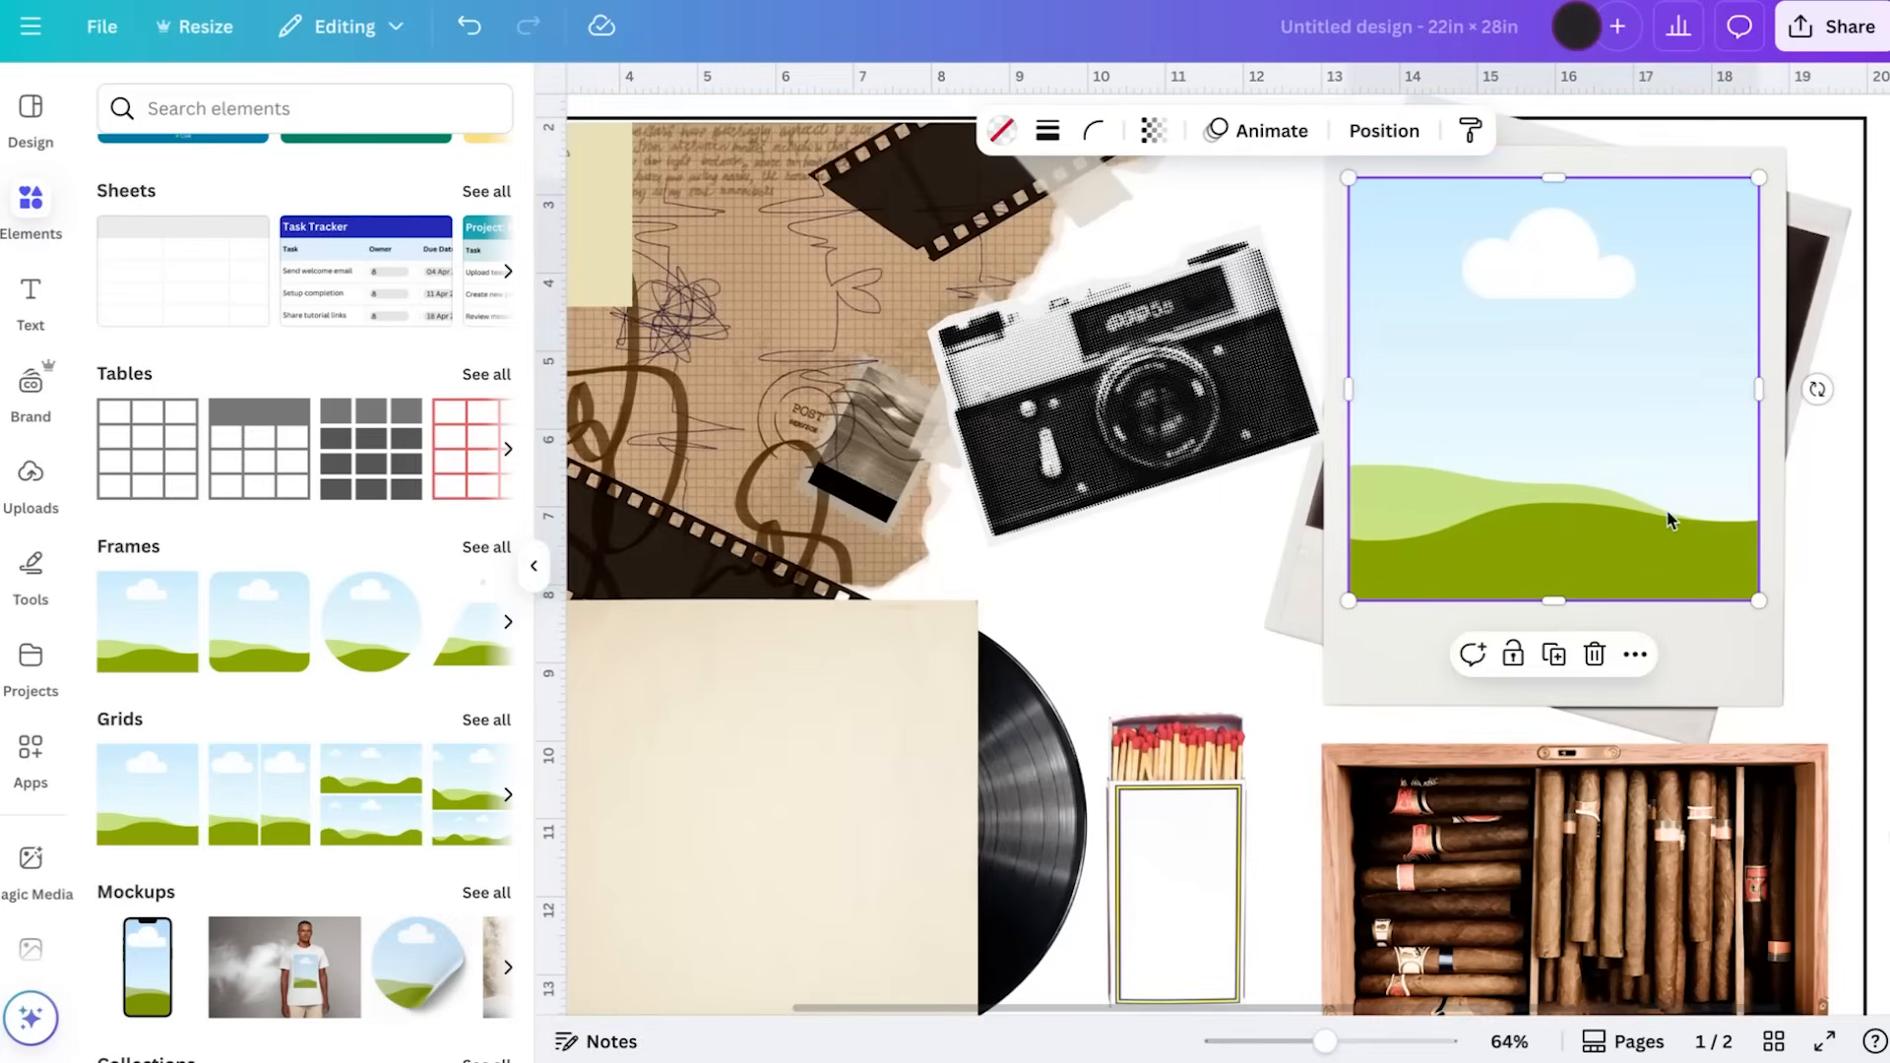
scroll(1664, 512, up, 1)
click(1881, 605)
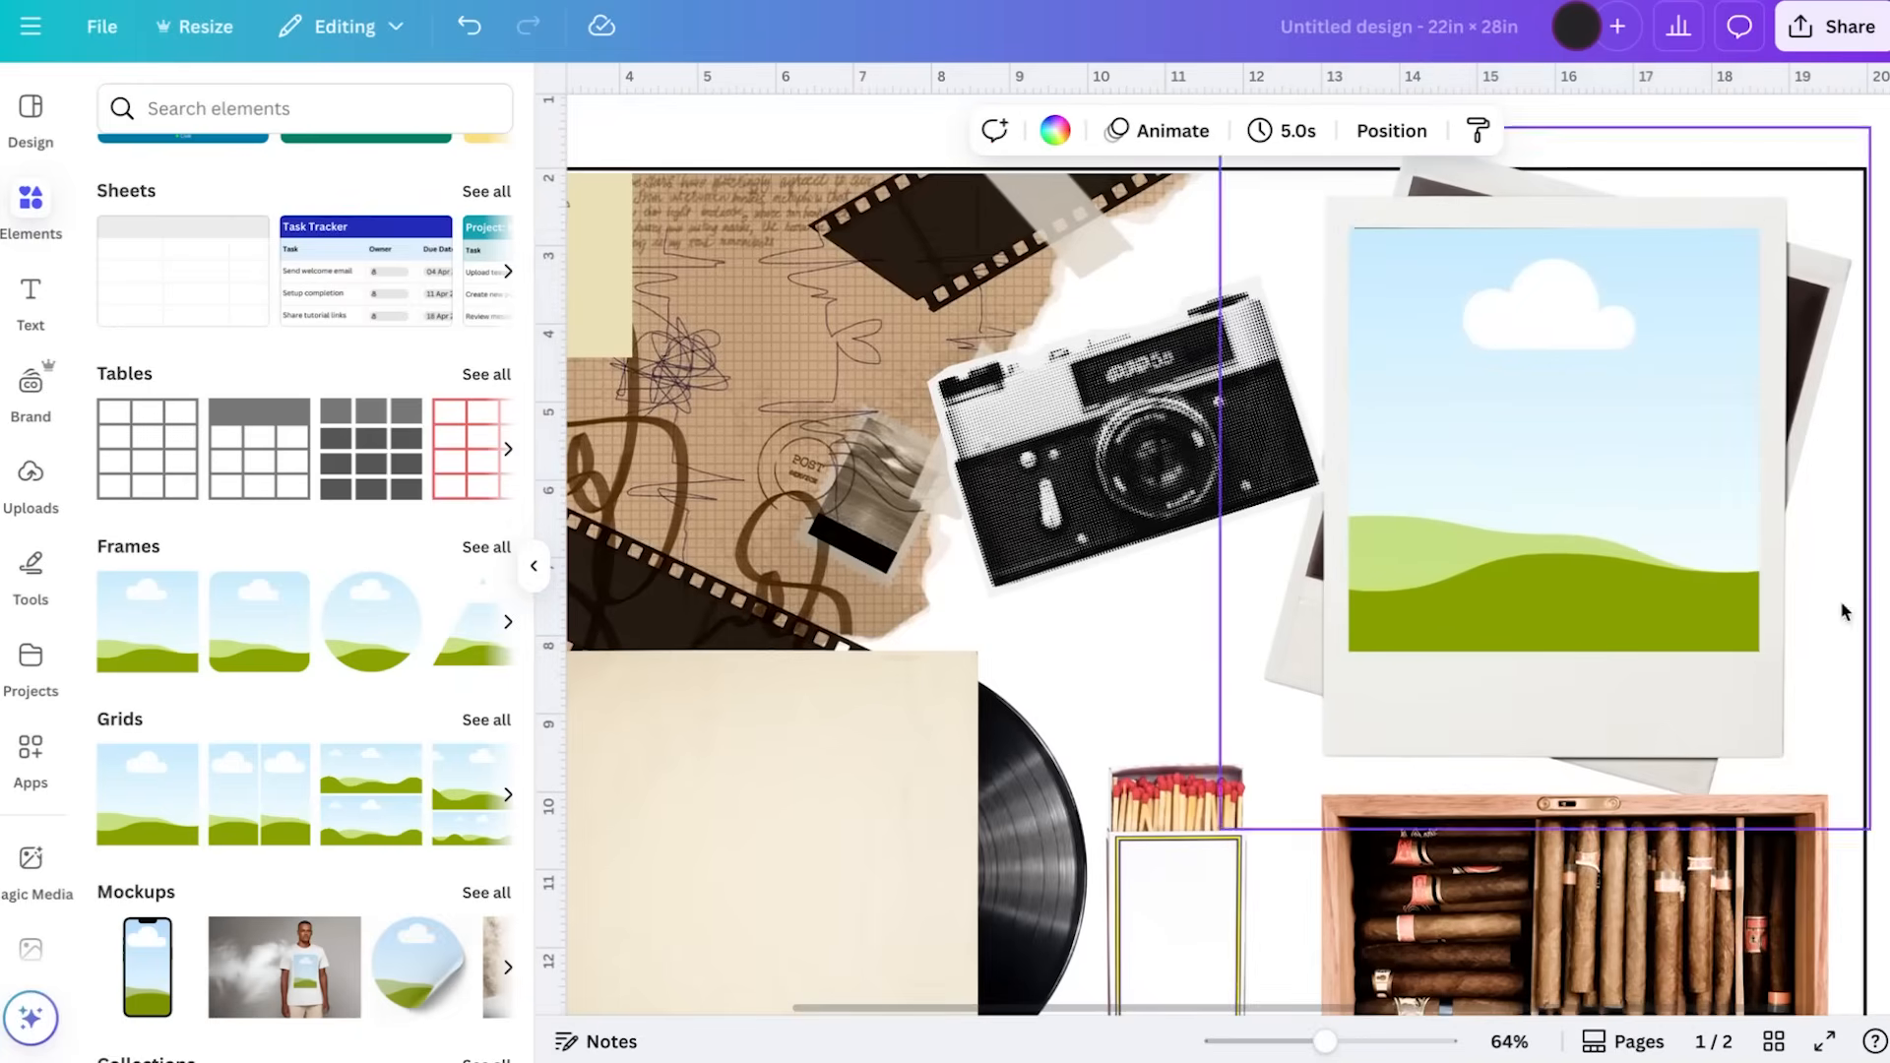
click(1526, 401)
click(1884, 662)
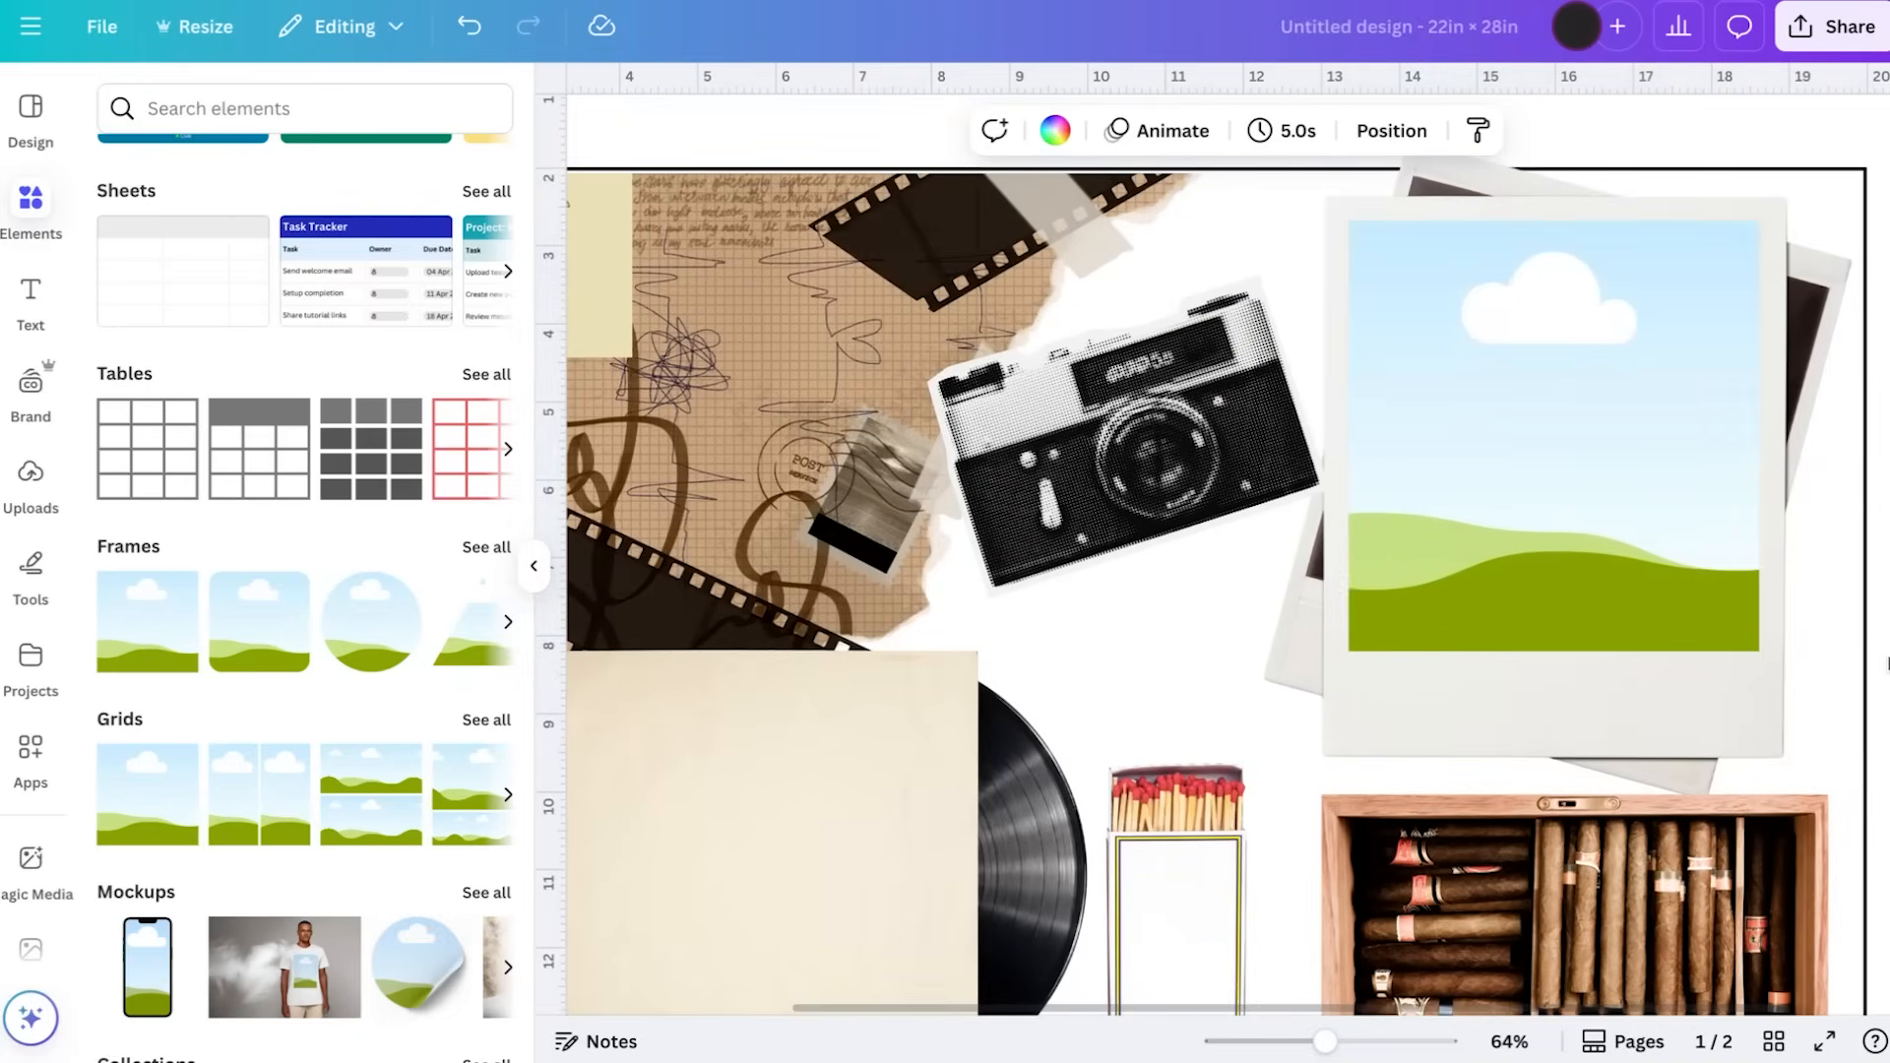
Enlarge the matchbox and position it between the record sleeve and the cigar box
ctrl+scroll(1605, 602, down, 5)
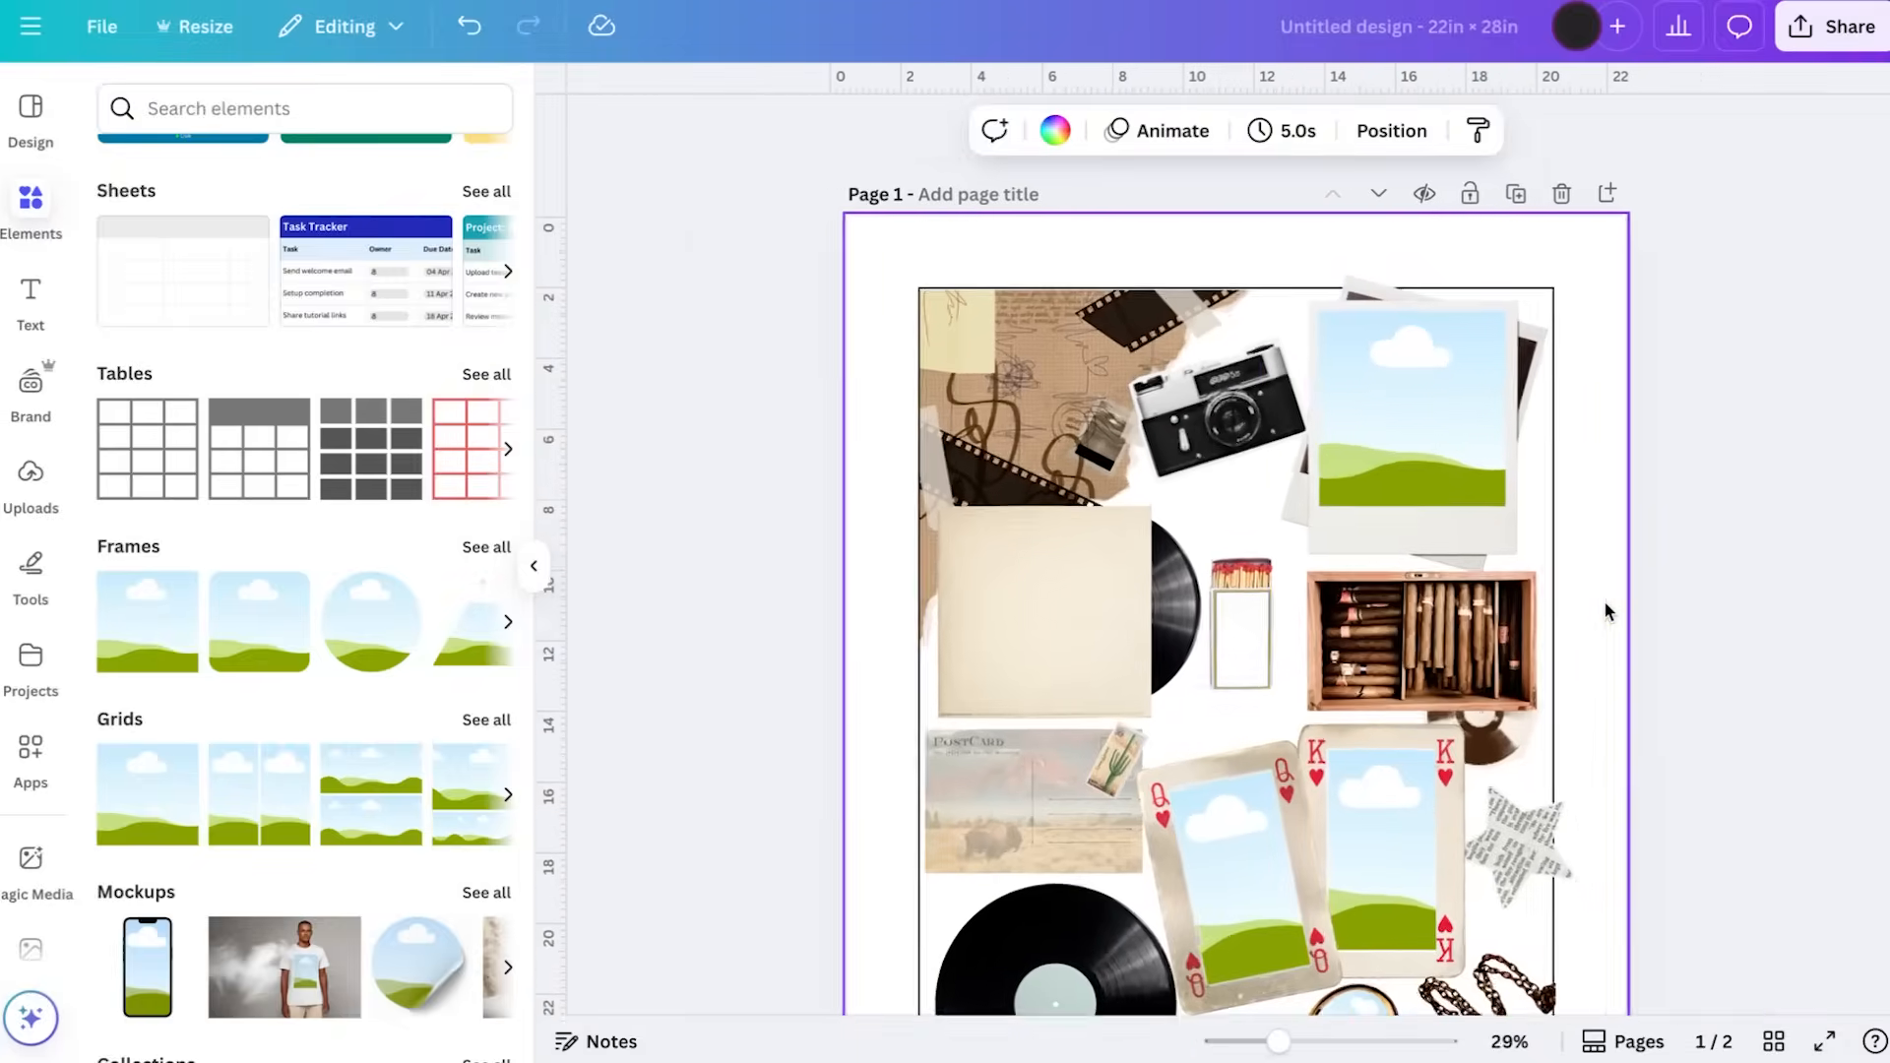
scroll(1606, 611, down, 1)
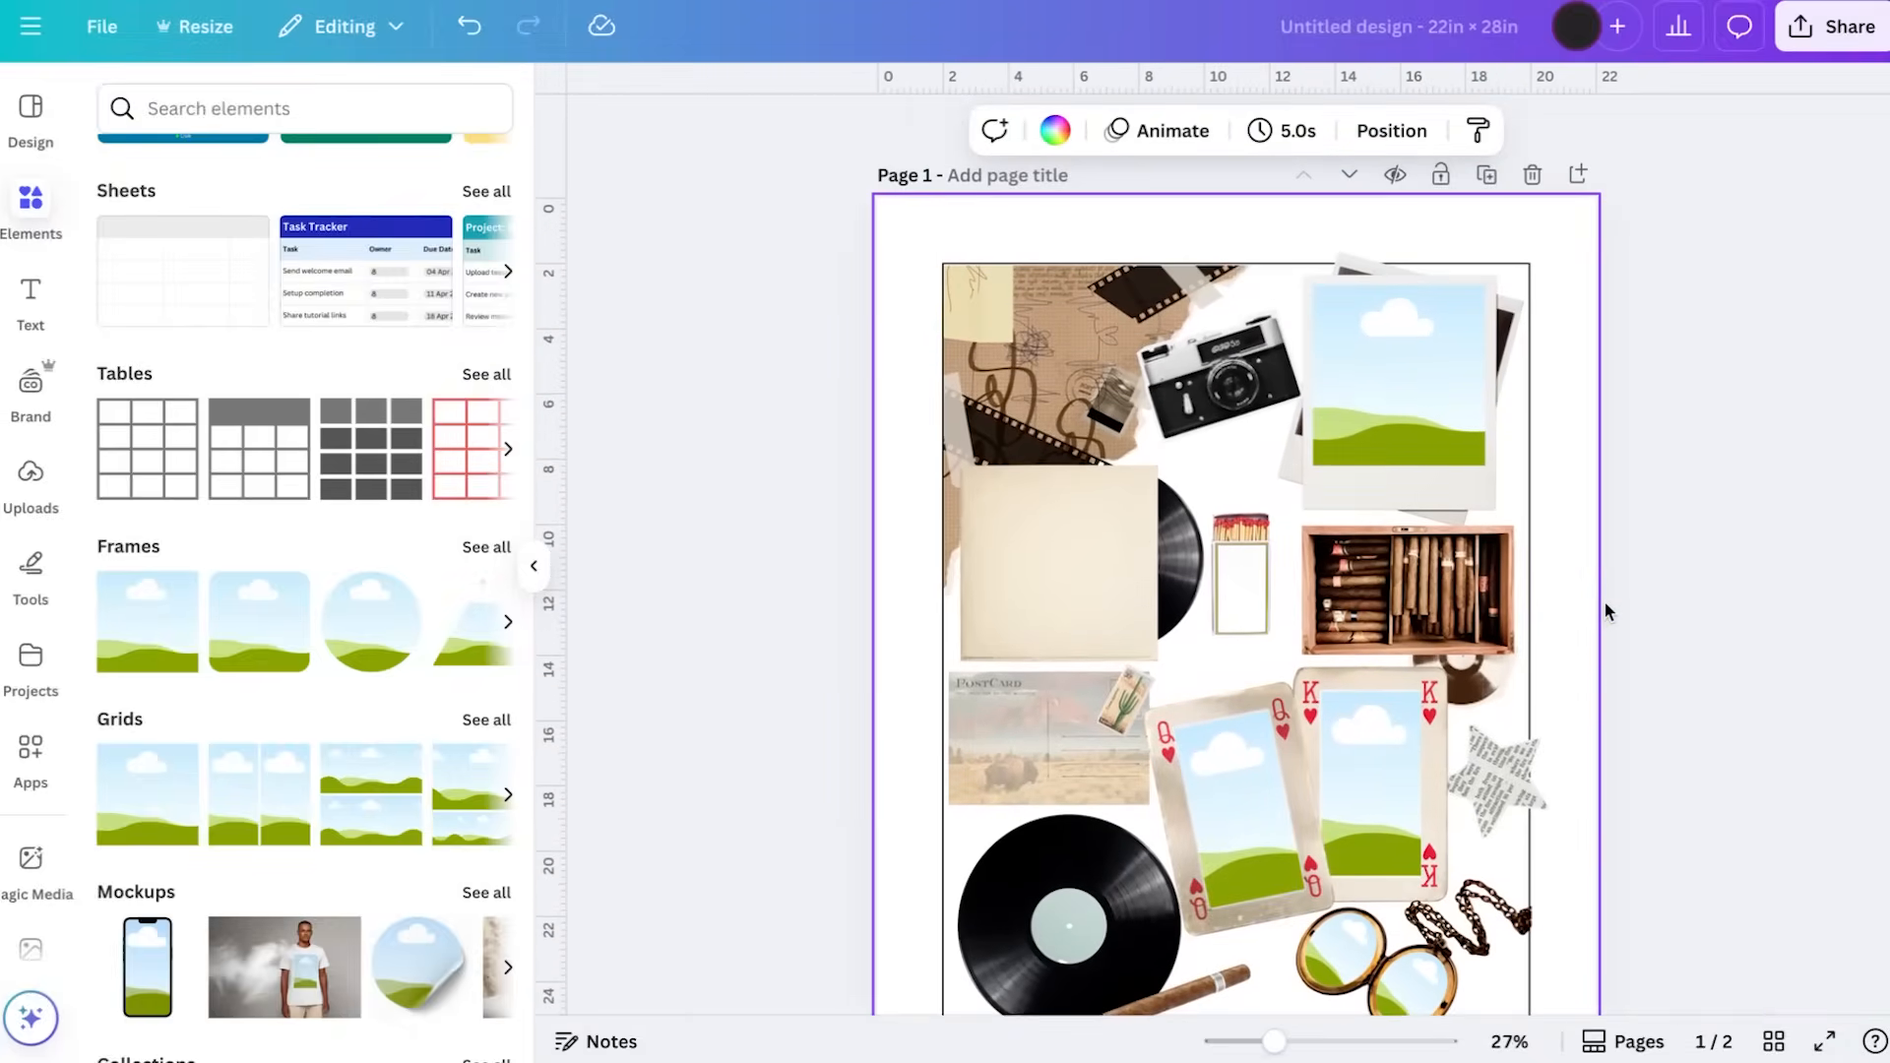
drag(1236, 583, 1244, 604)
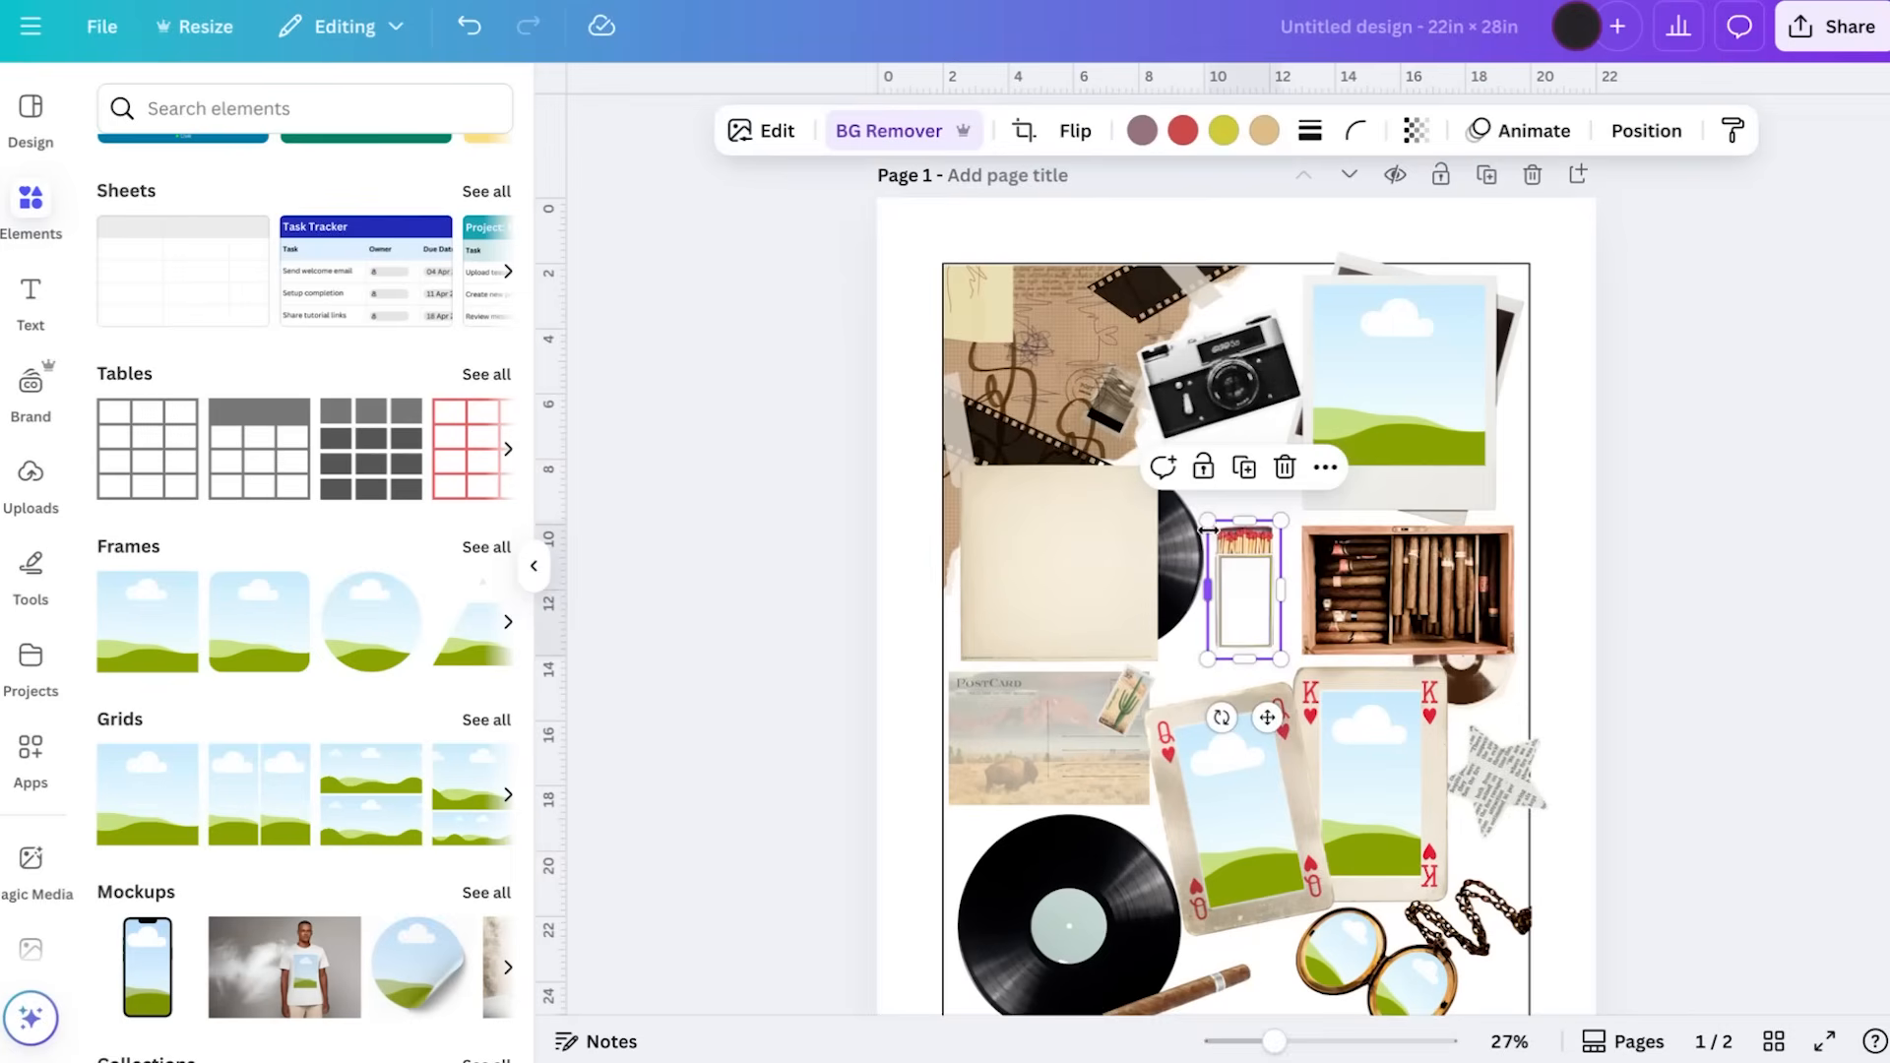
drag(1207, 521, 1187, 481)
drag(1238, 589, 1252, 591)
drag(1251, 588, 1250, 594)
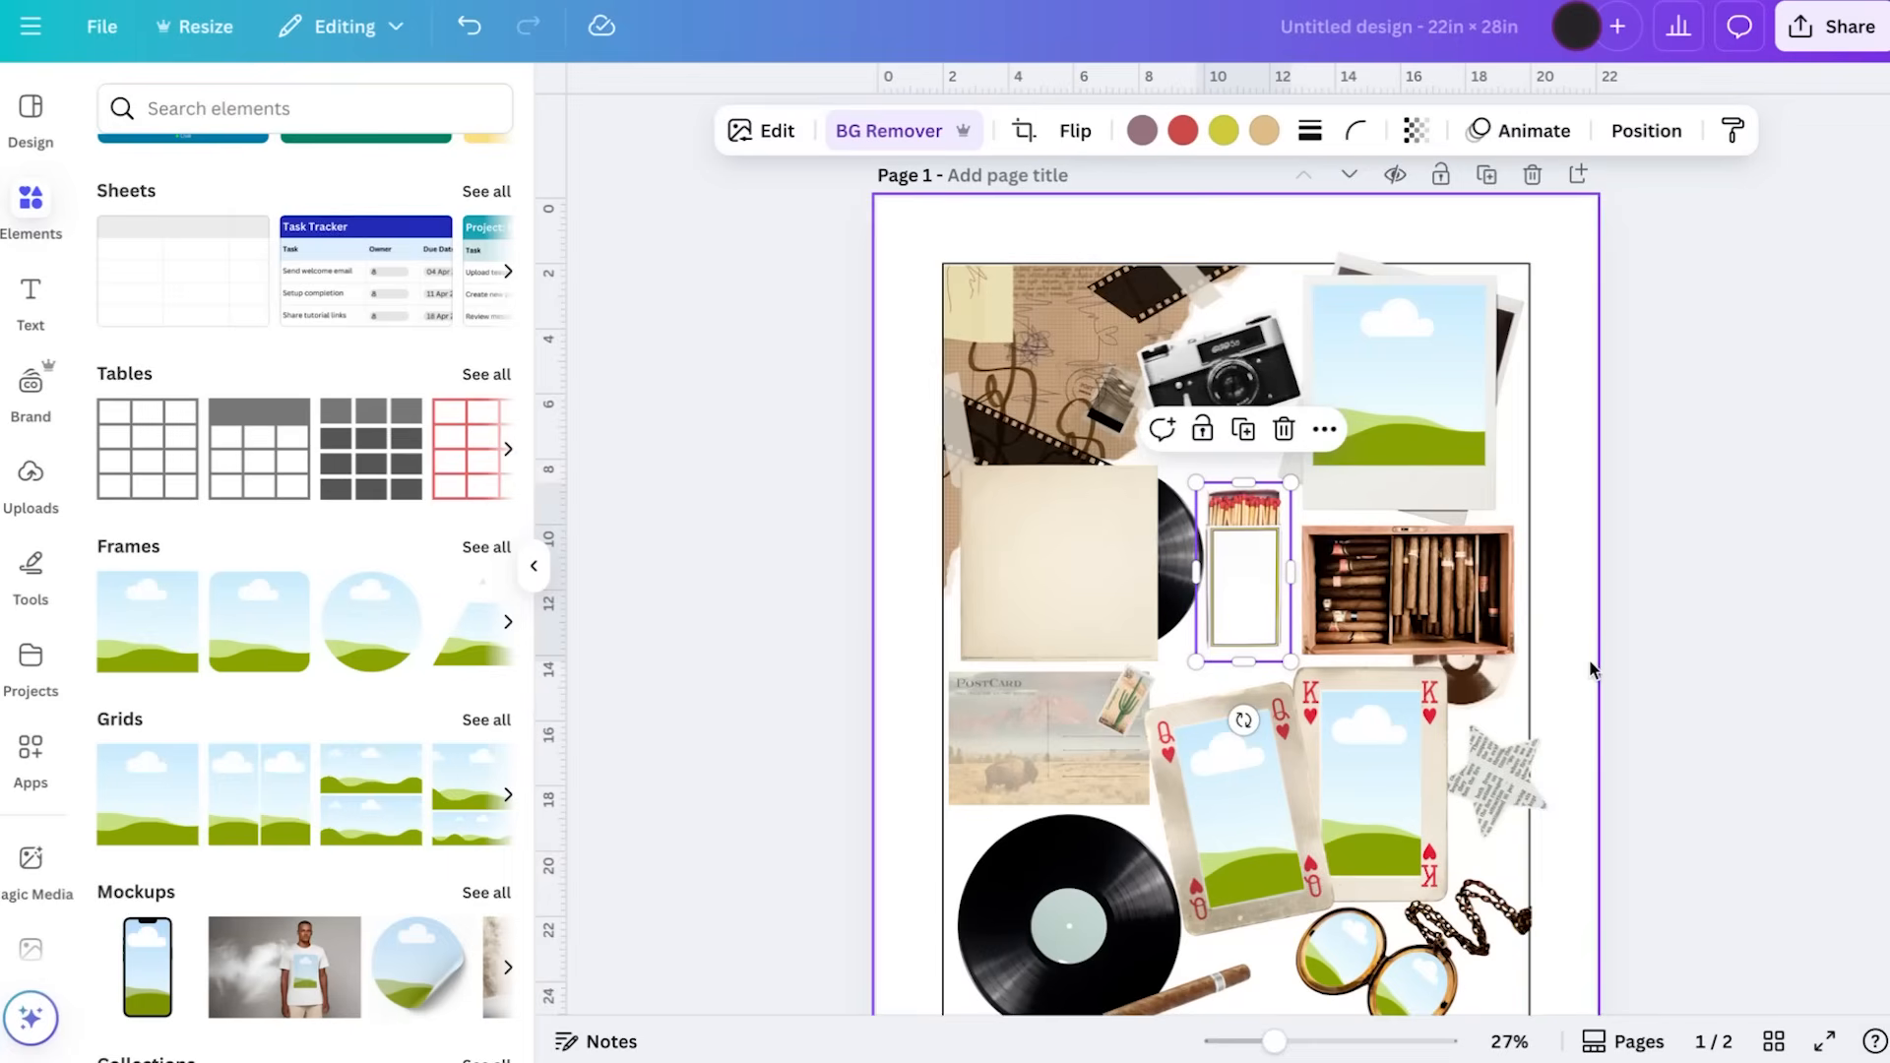
scroll(1706, 607, down, 1)
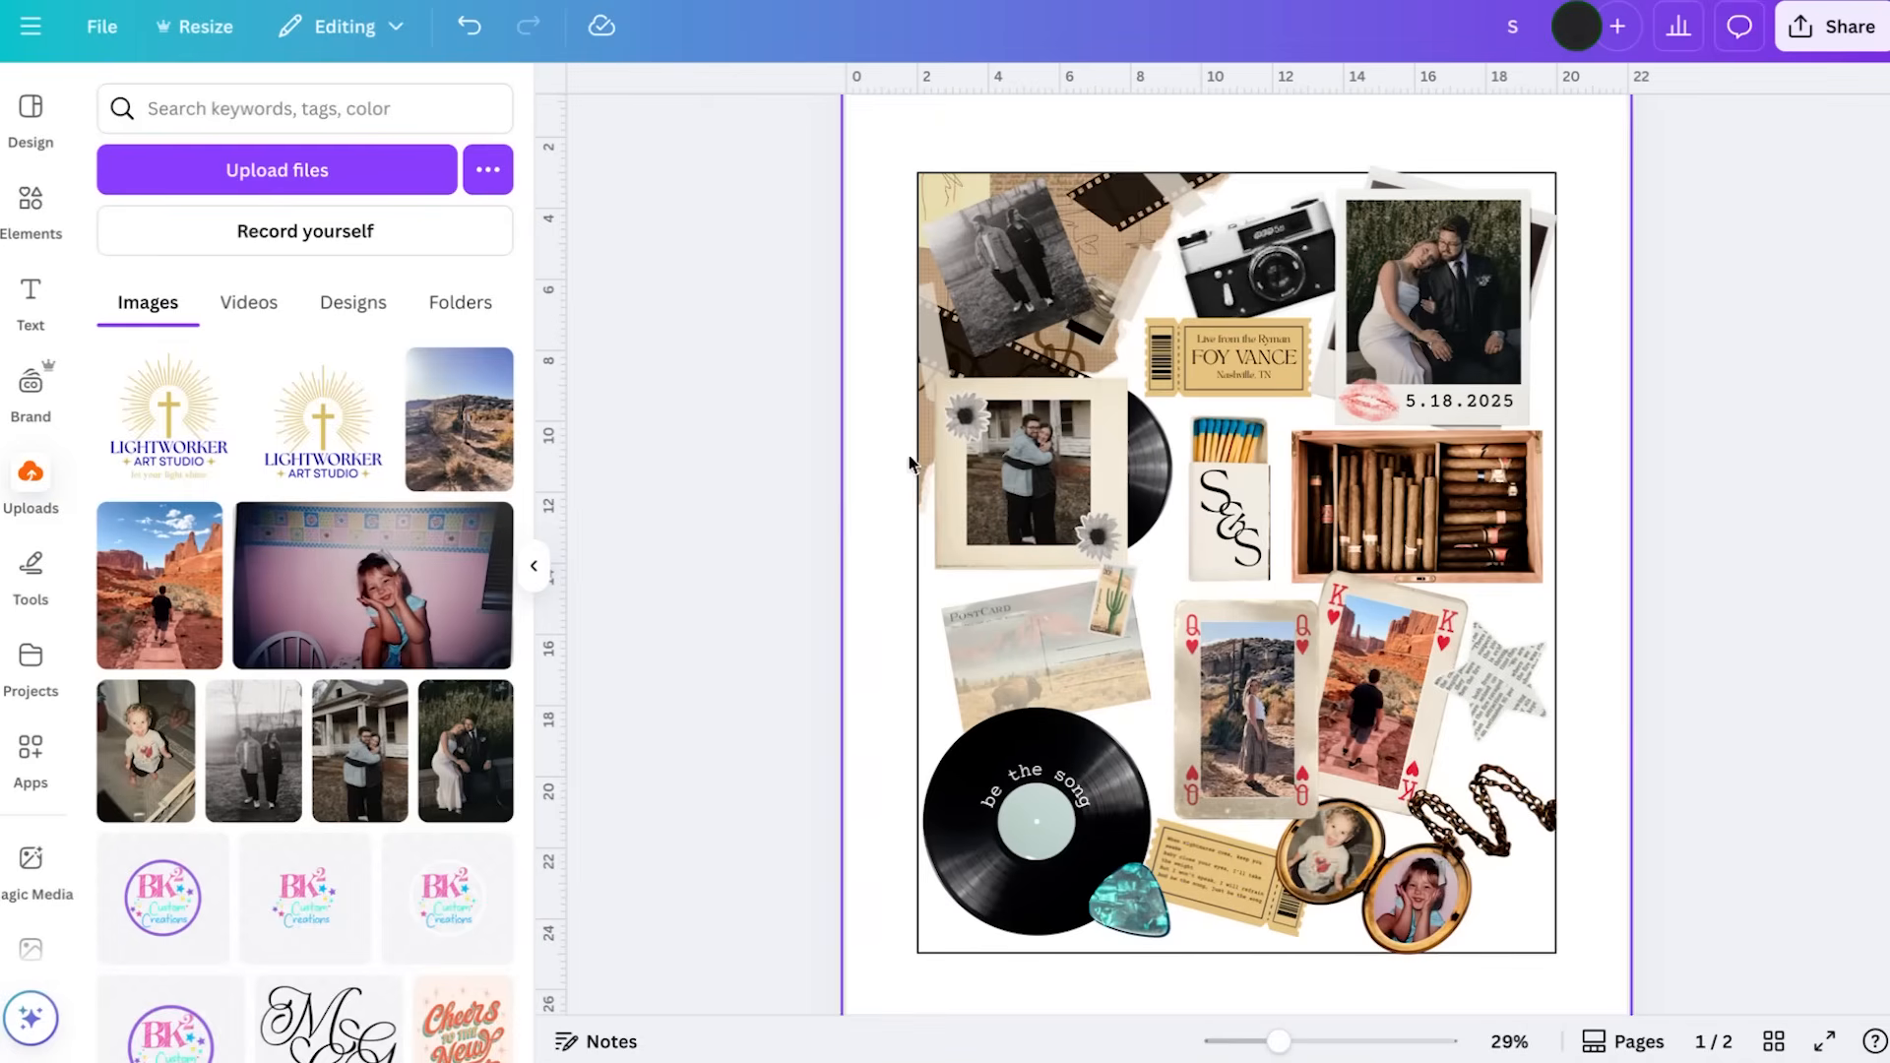
Look over the photo-filled collage, then delete the rectangular outline guide from the page's layers
scroll(1039, 518, up, 5)
scroll(1038, 519, down, 4)
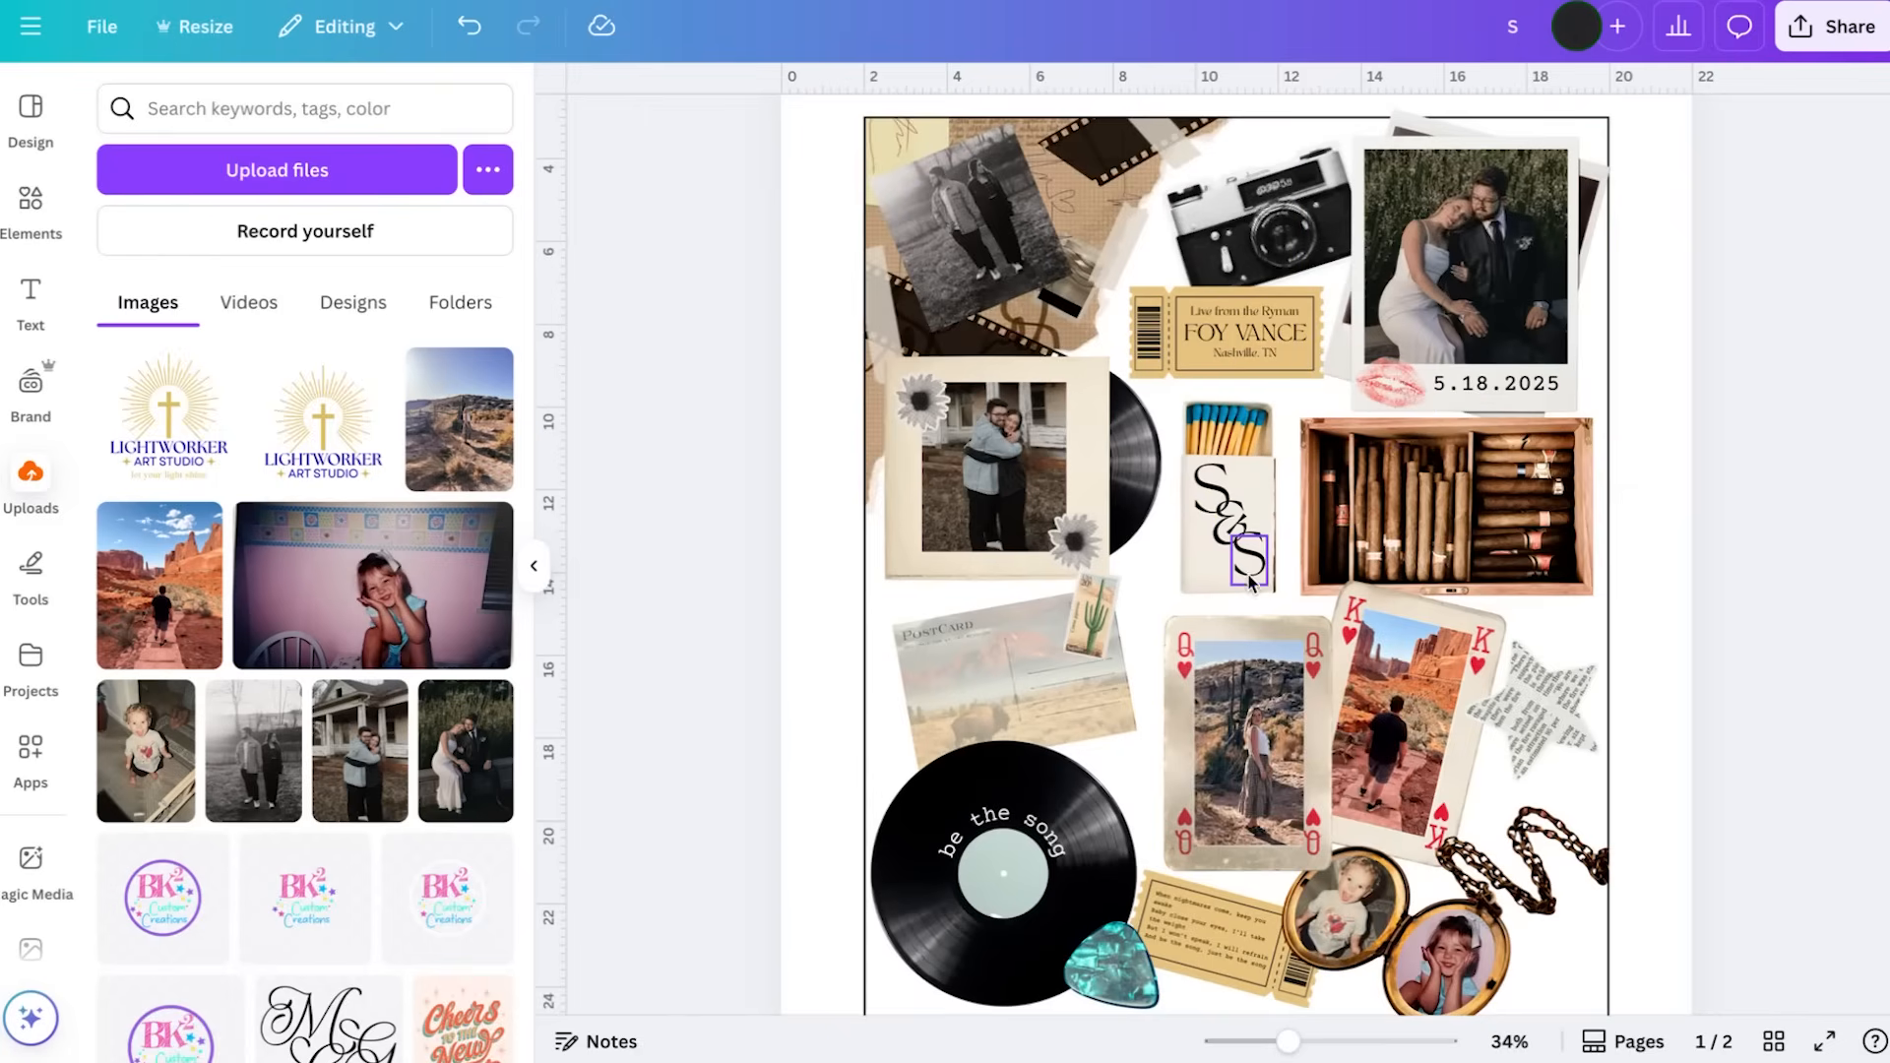
scroll(1241, 709, down, 2)
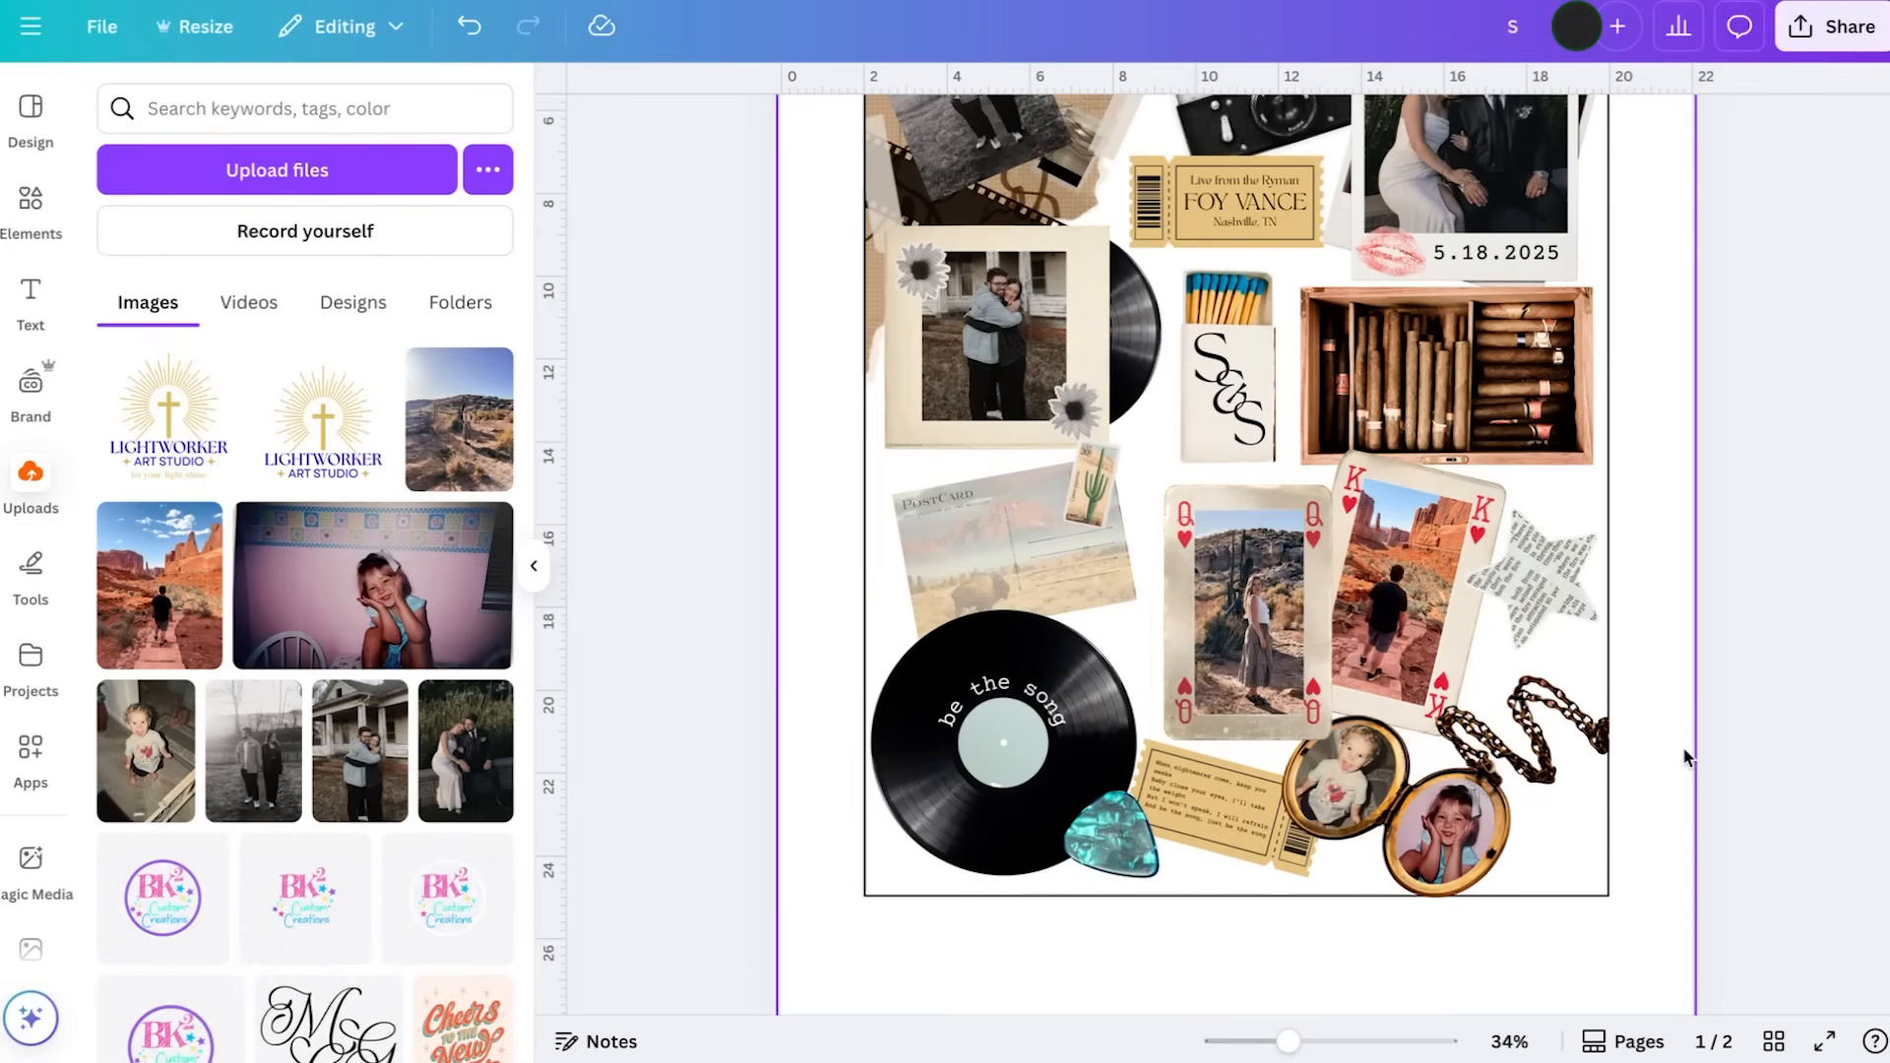
scroll(1681, 746, down, 3)
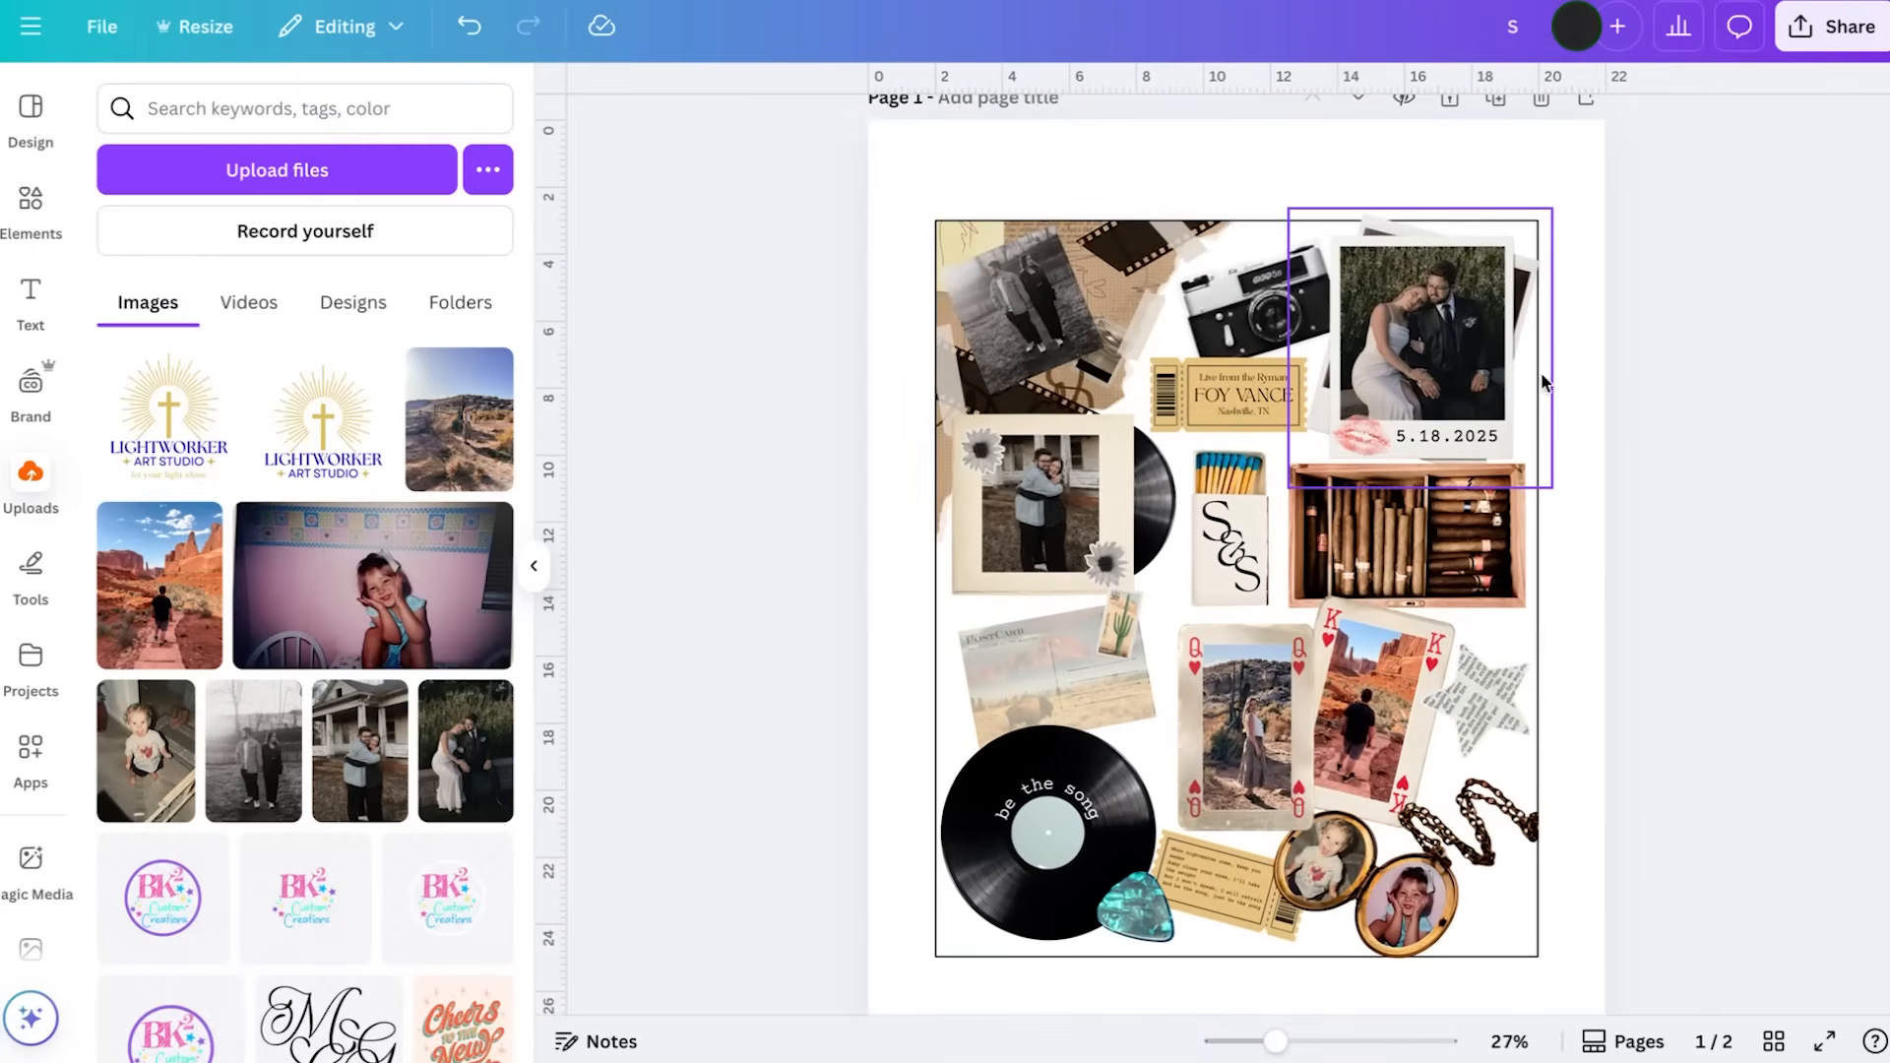
scroll(1491, 271, up, 1)
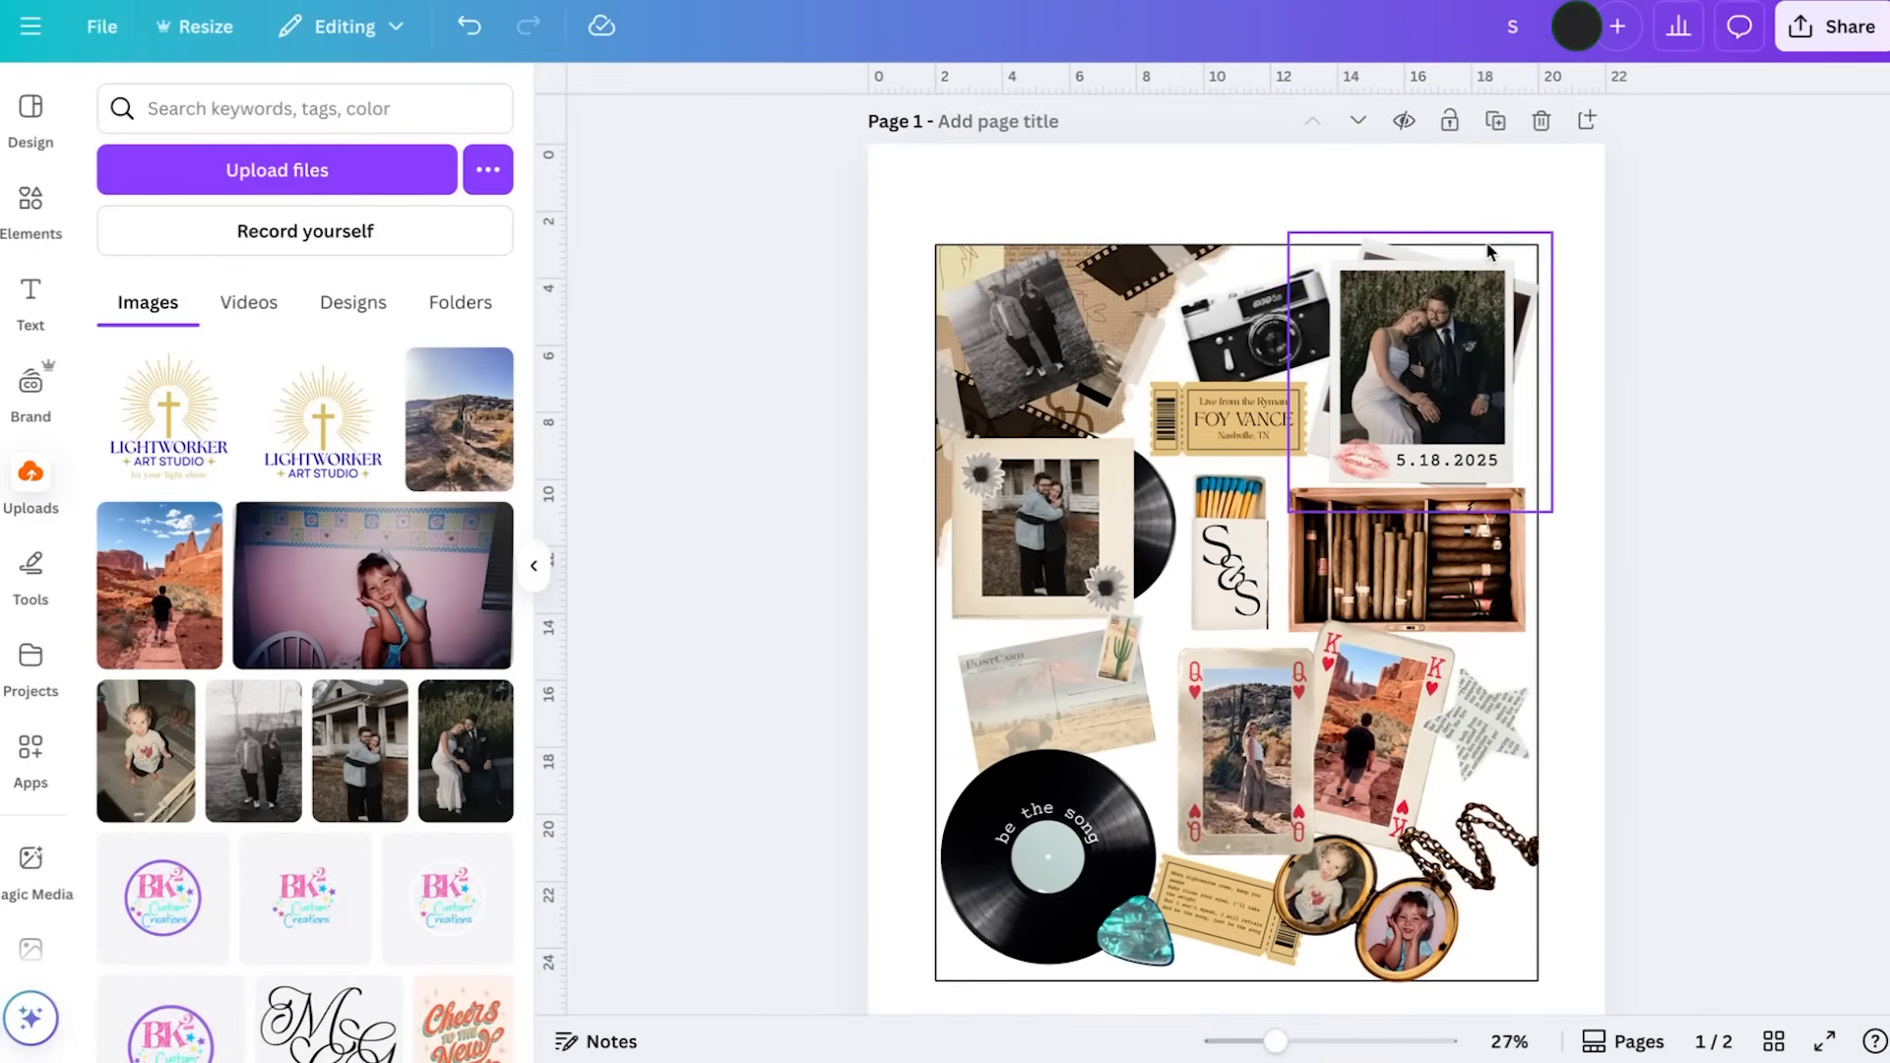
click(1490, 210)
click(1390, 131)
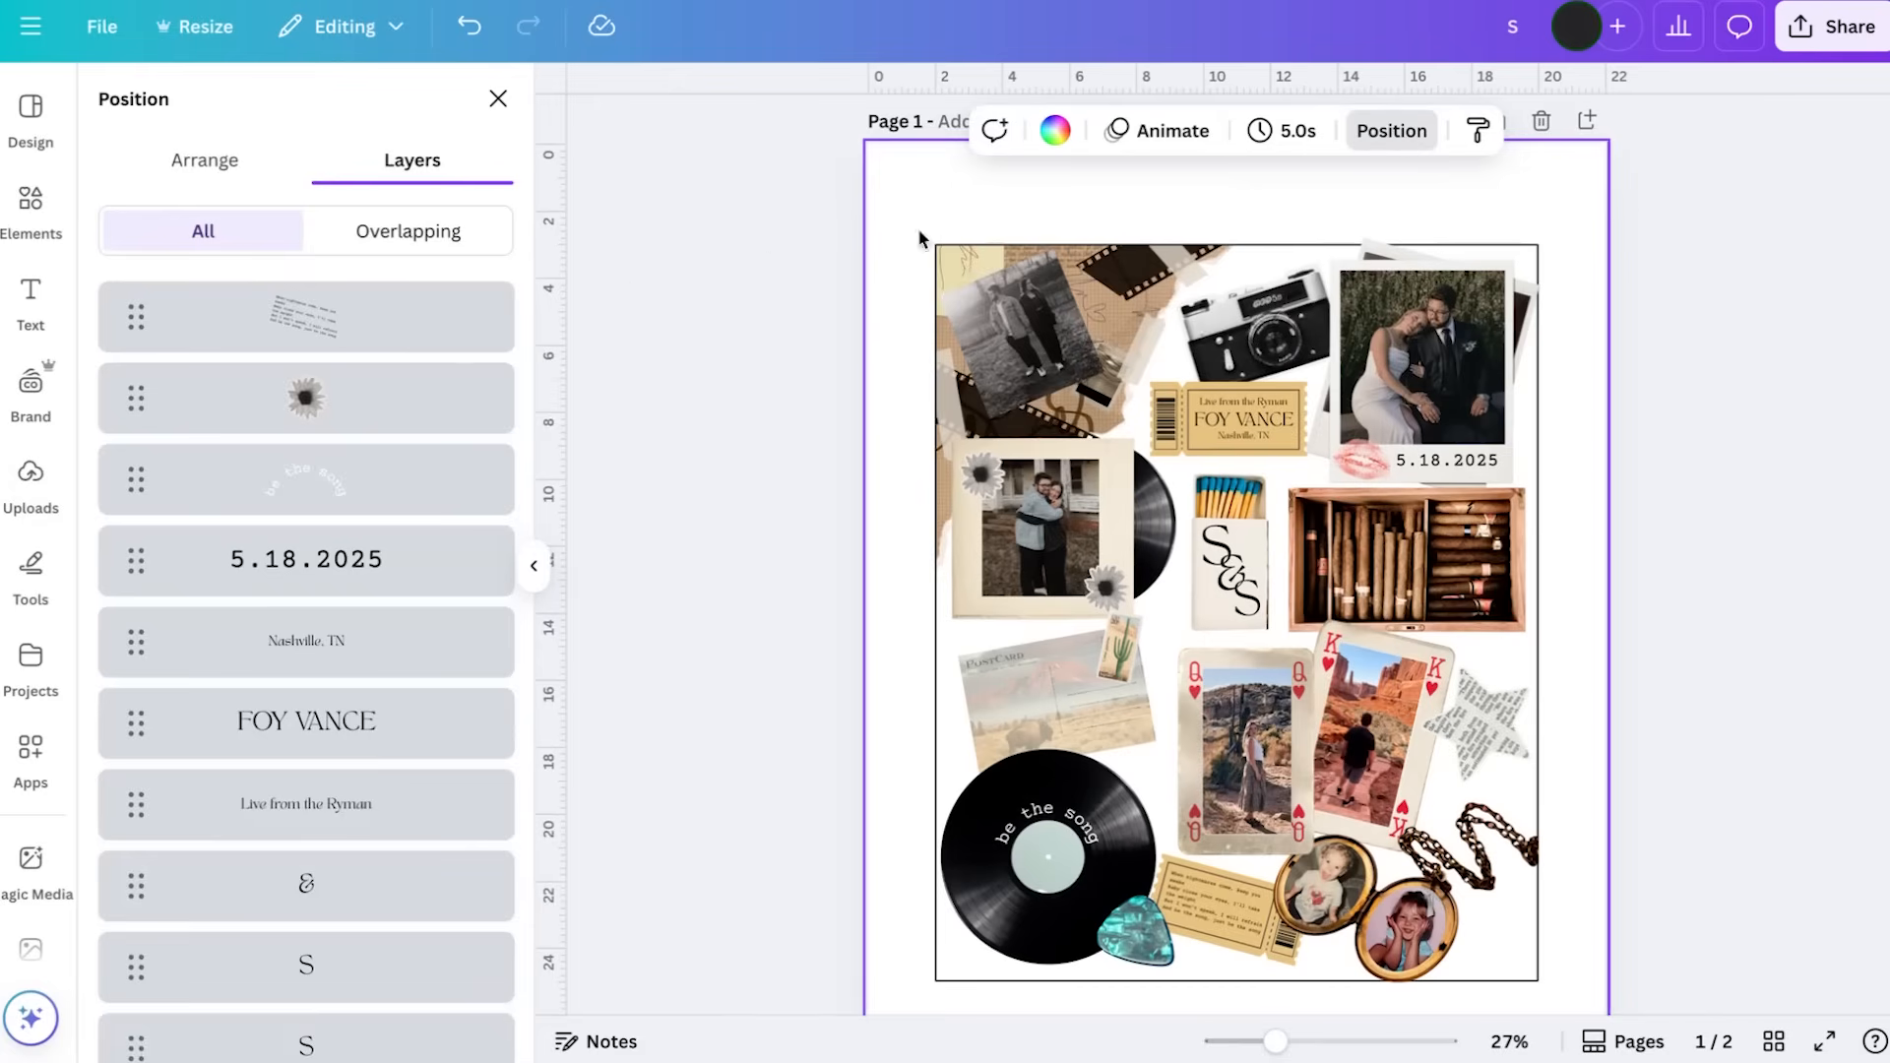
scroll(384, 521, down, 15)
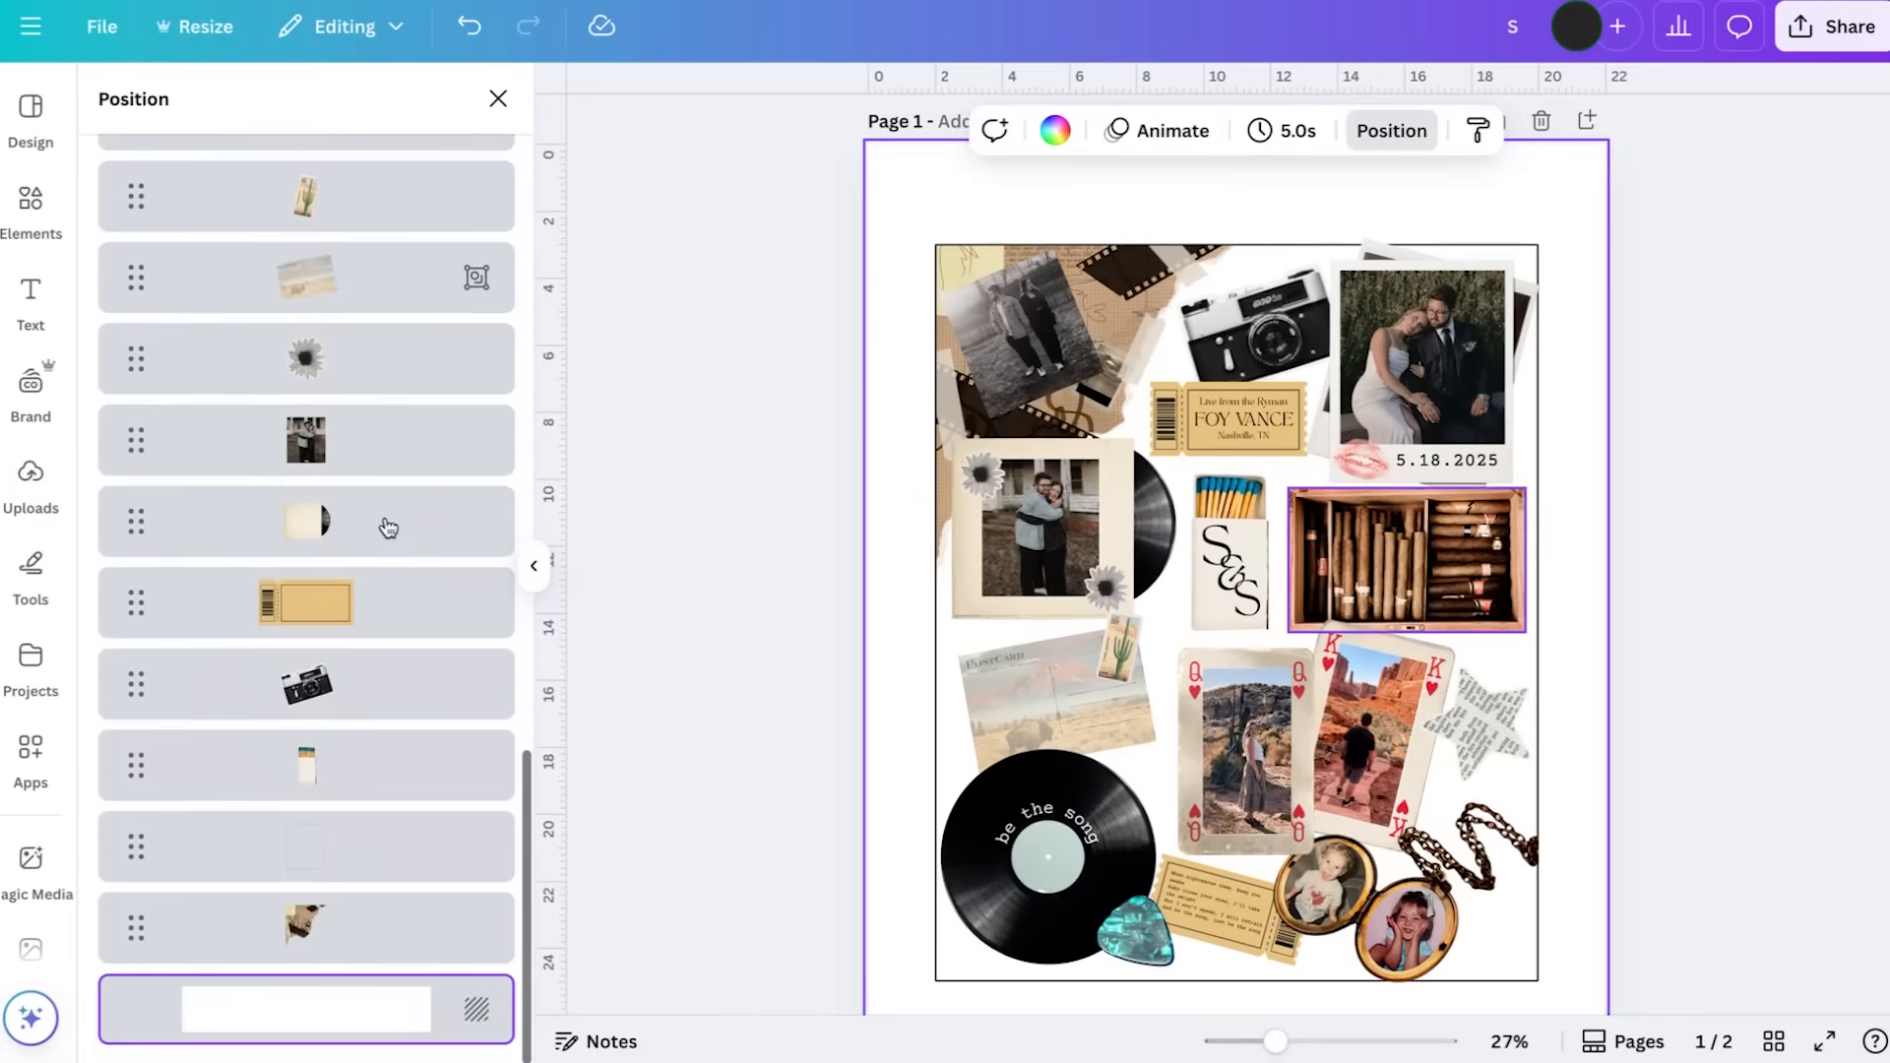
click(393, 873)
key(Delete)
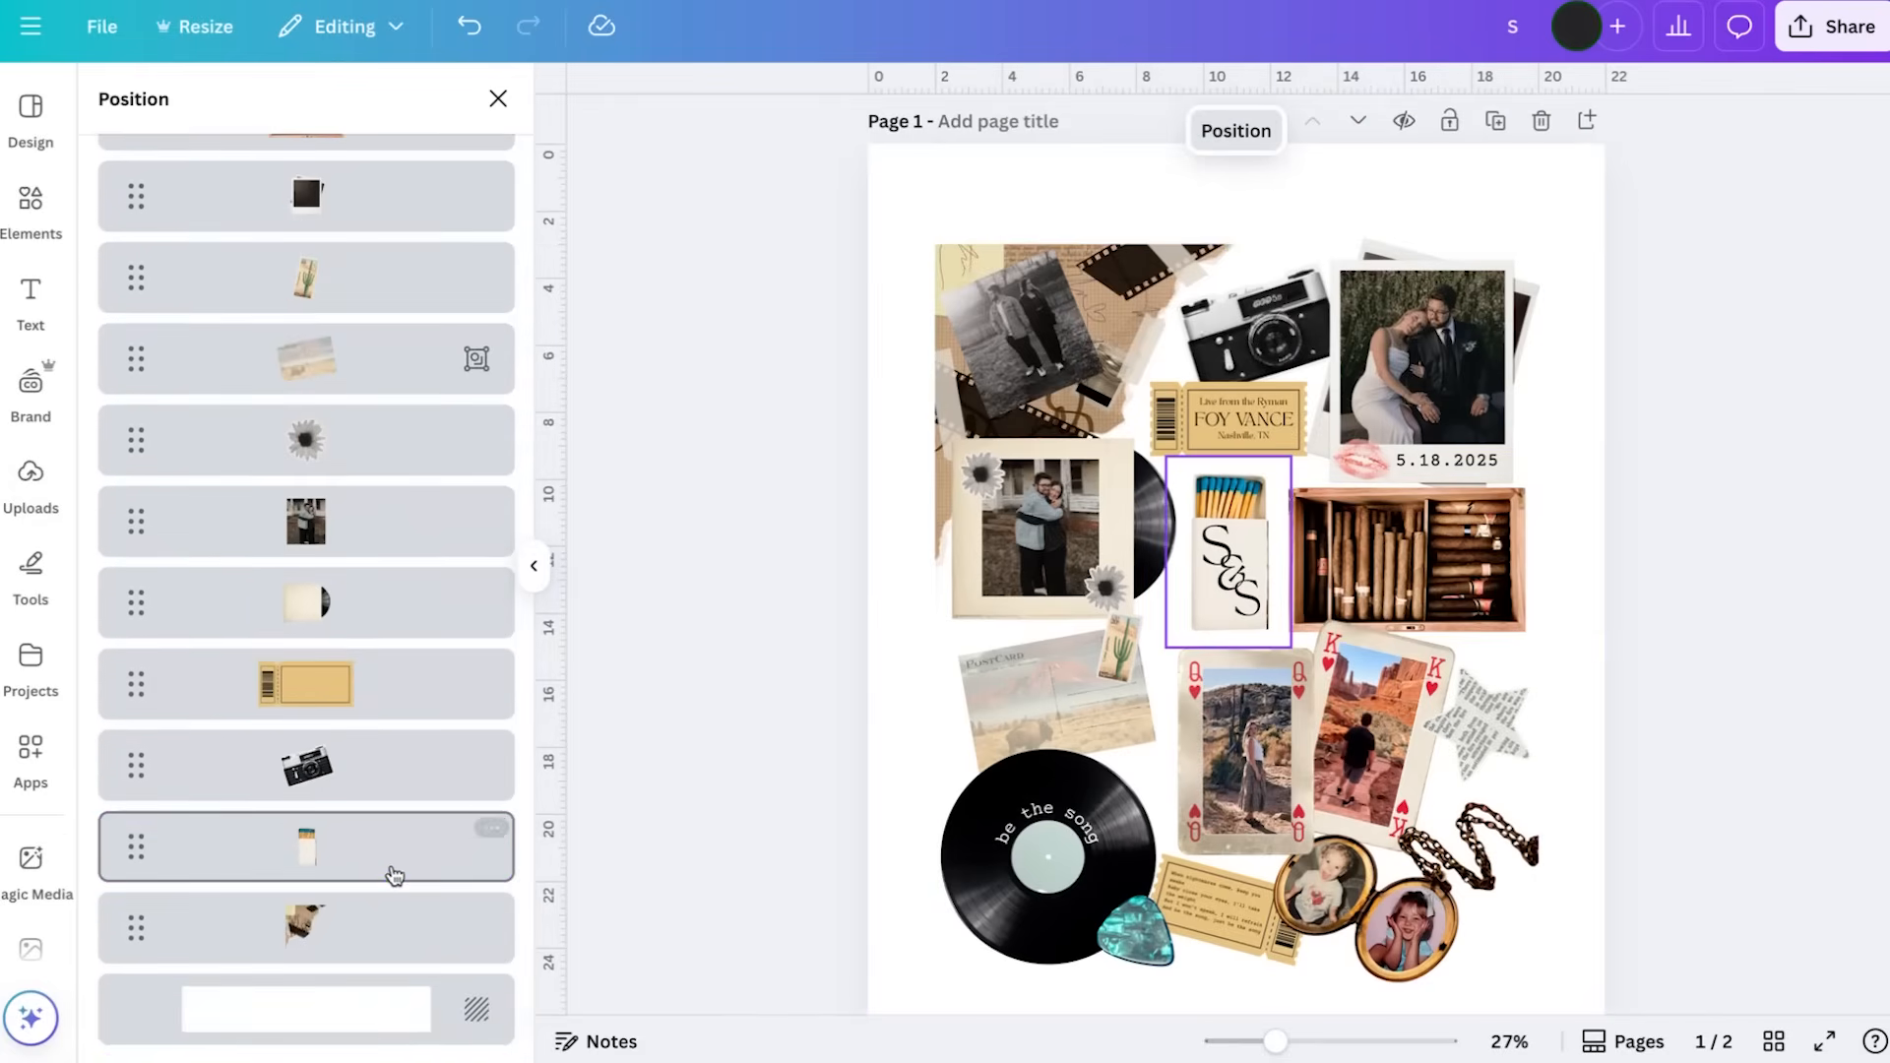
click(1740, 655)
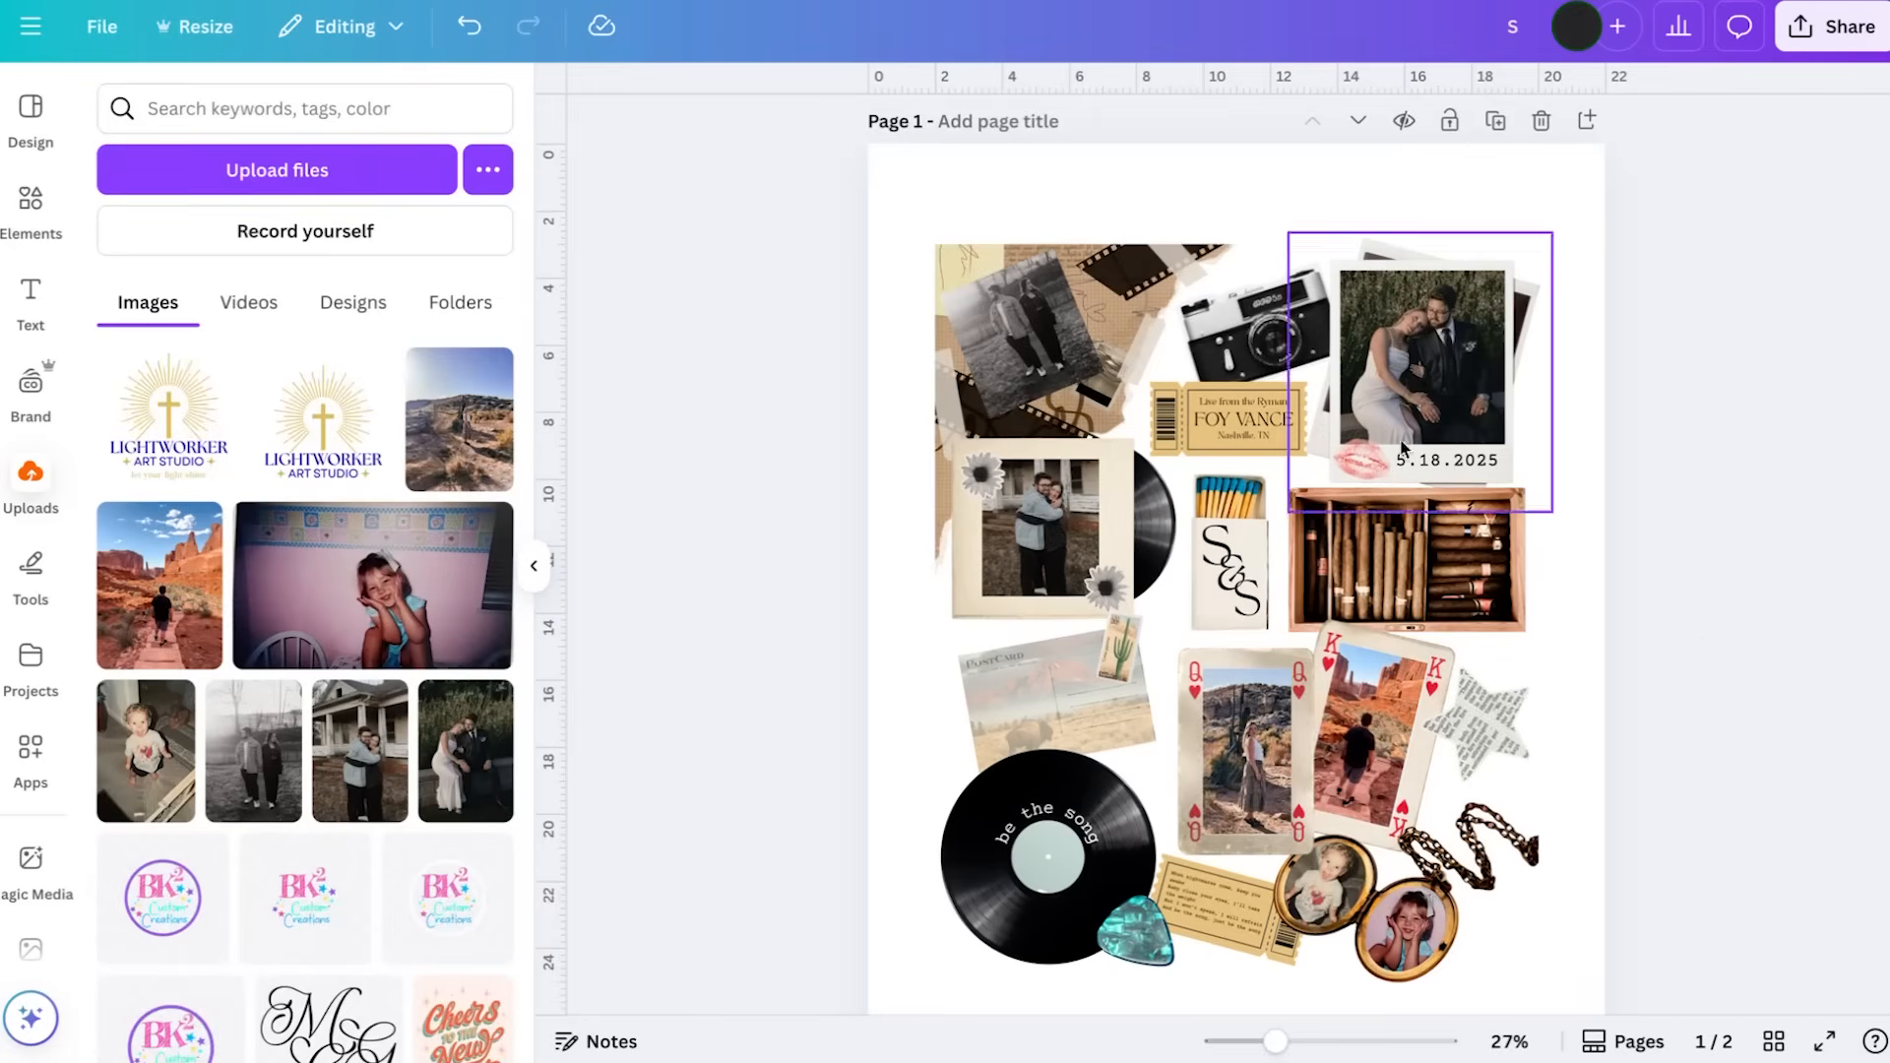
Enlarge the torn-paper and film background piece to about 9.7 × 10.7 in and shift it slightly outward past the former guide
click(1122, 277)
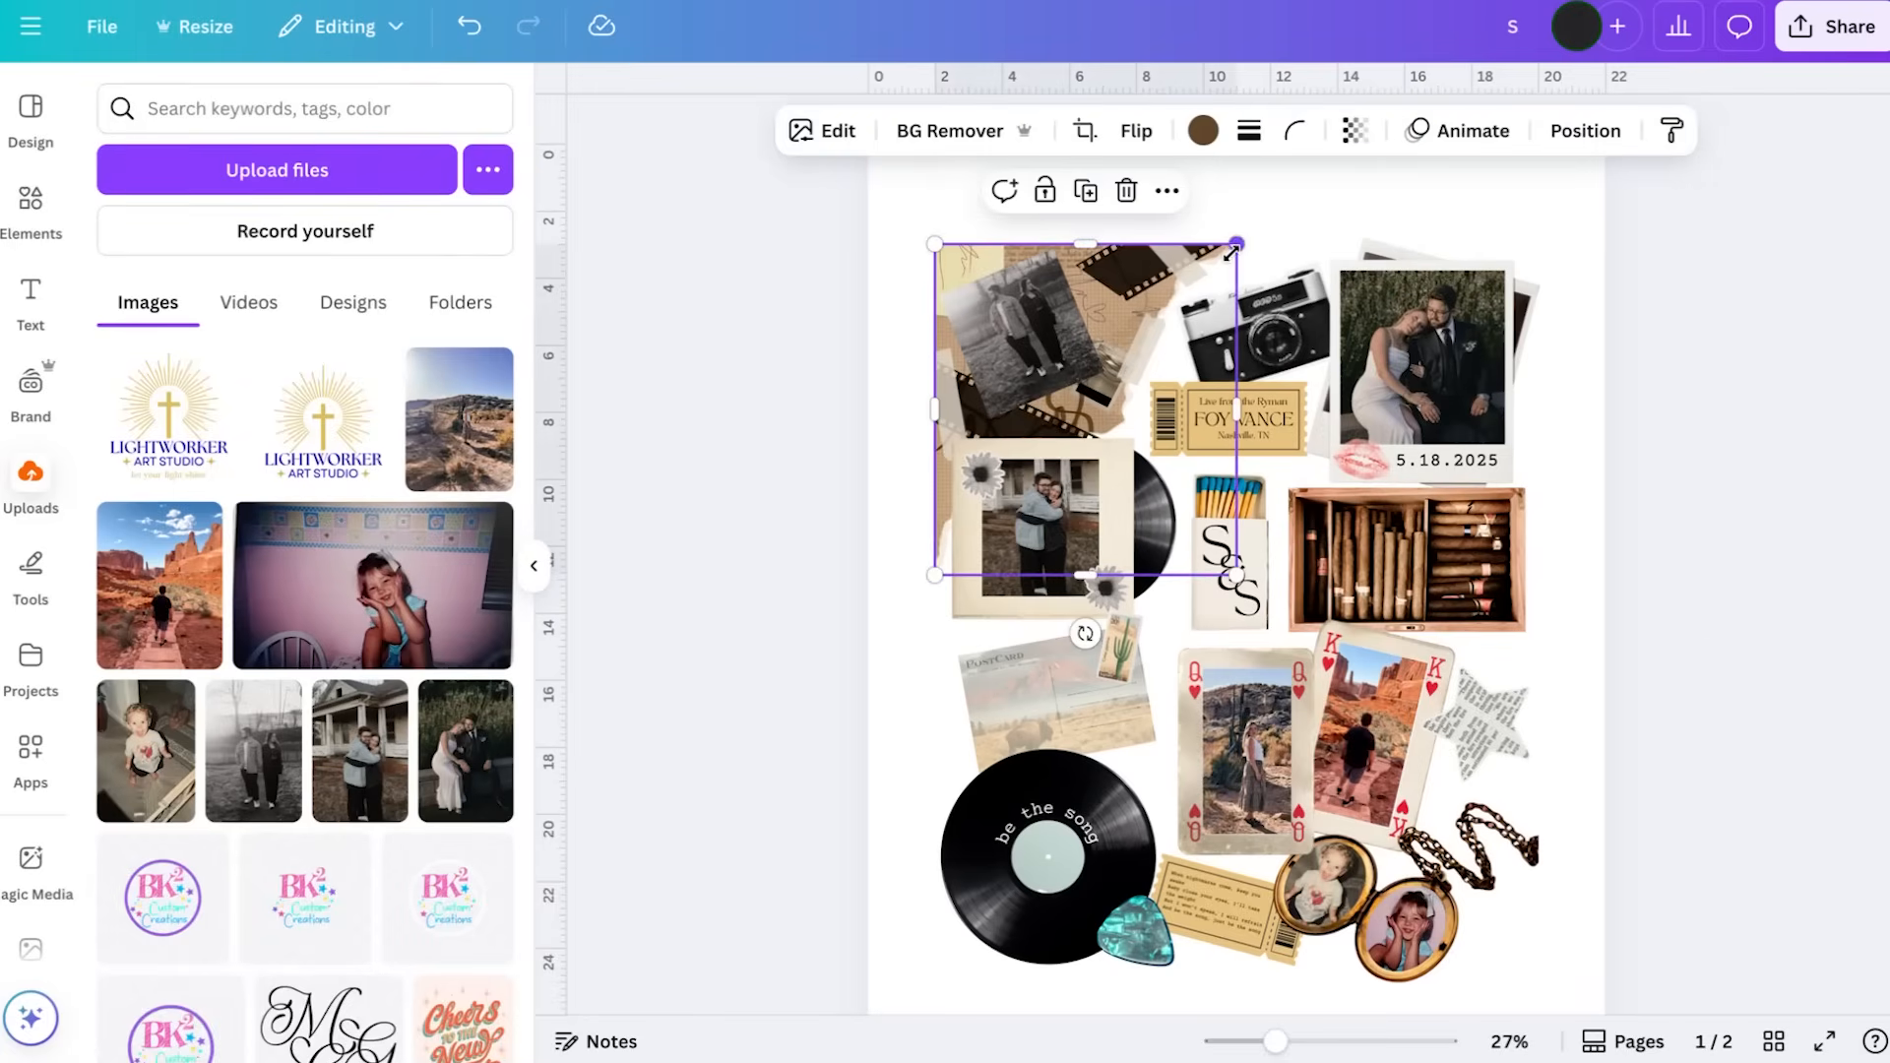
drag(1236, 244, 1258, 225)
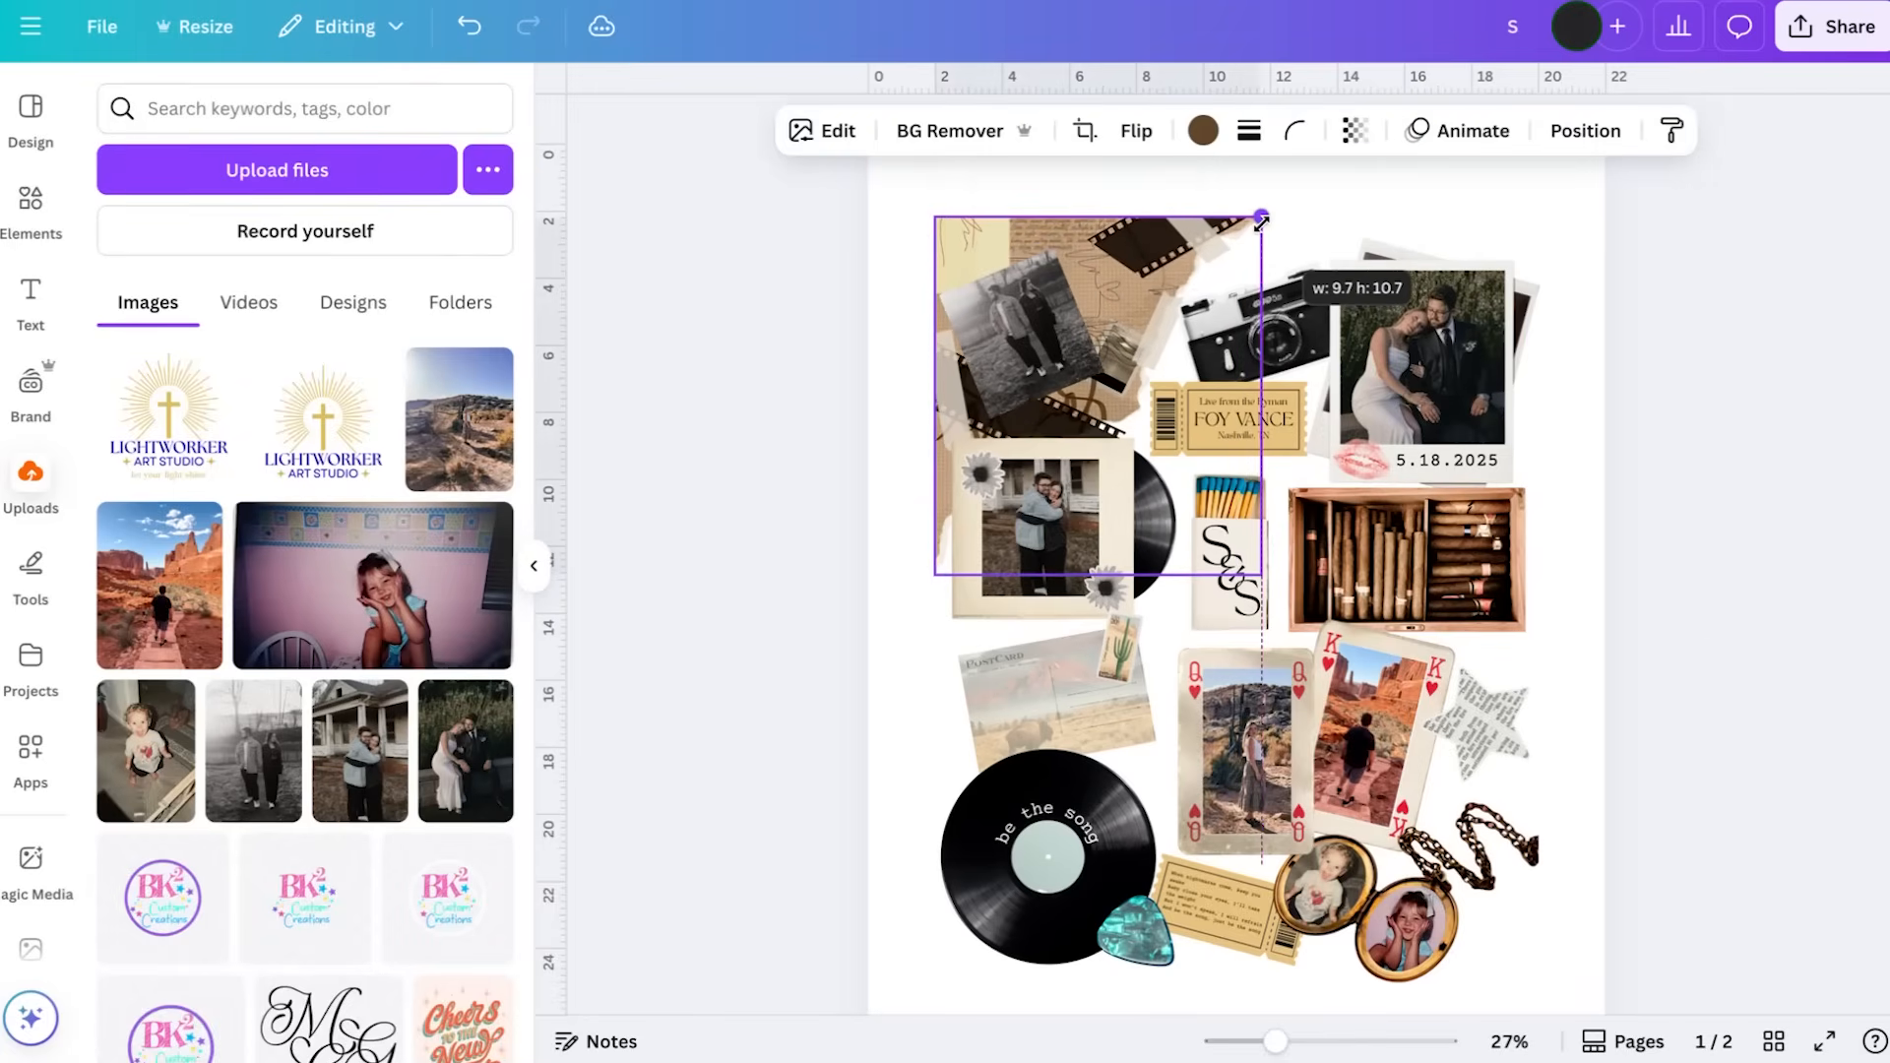
drag(1150, 253, 1140, 257)
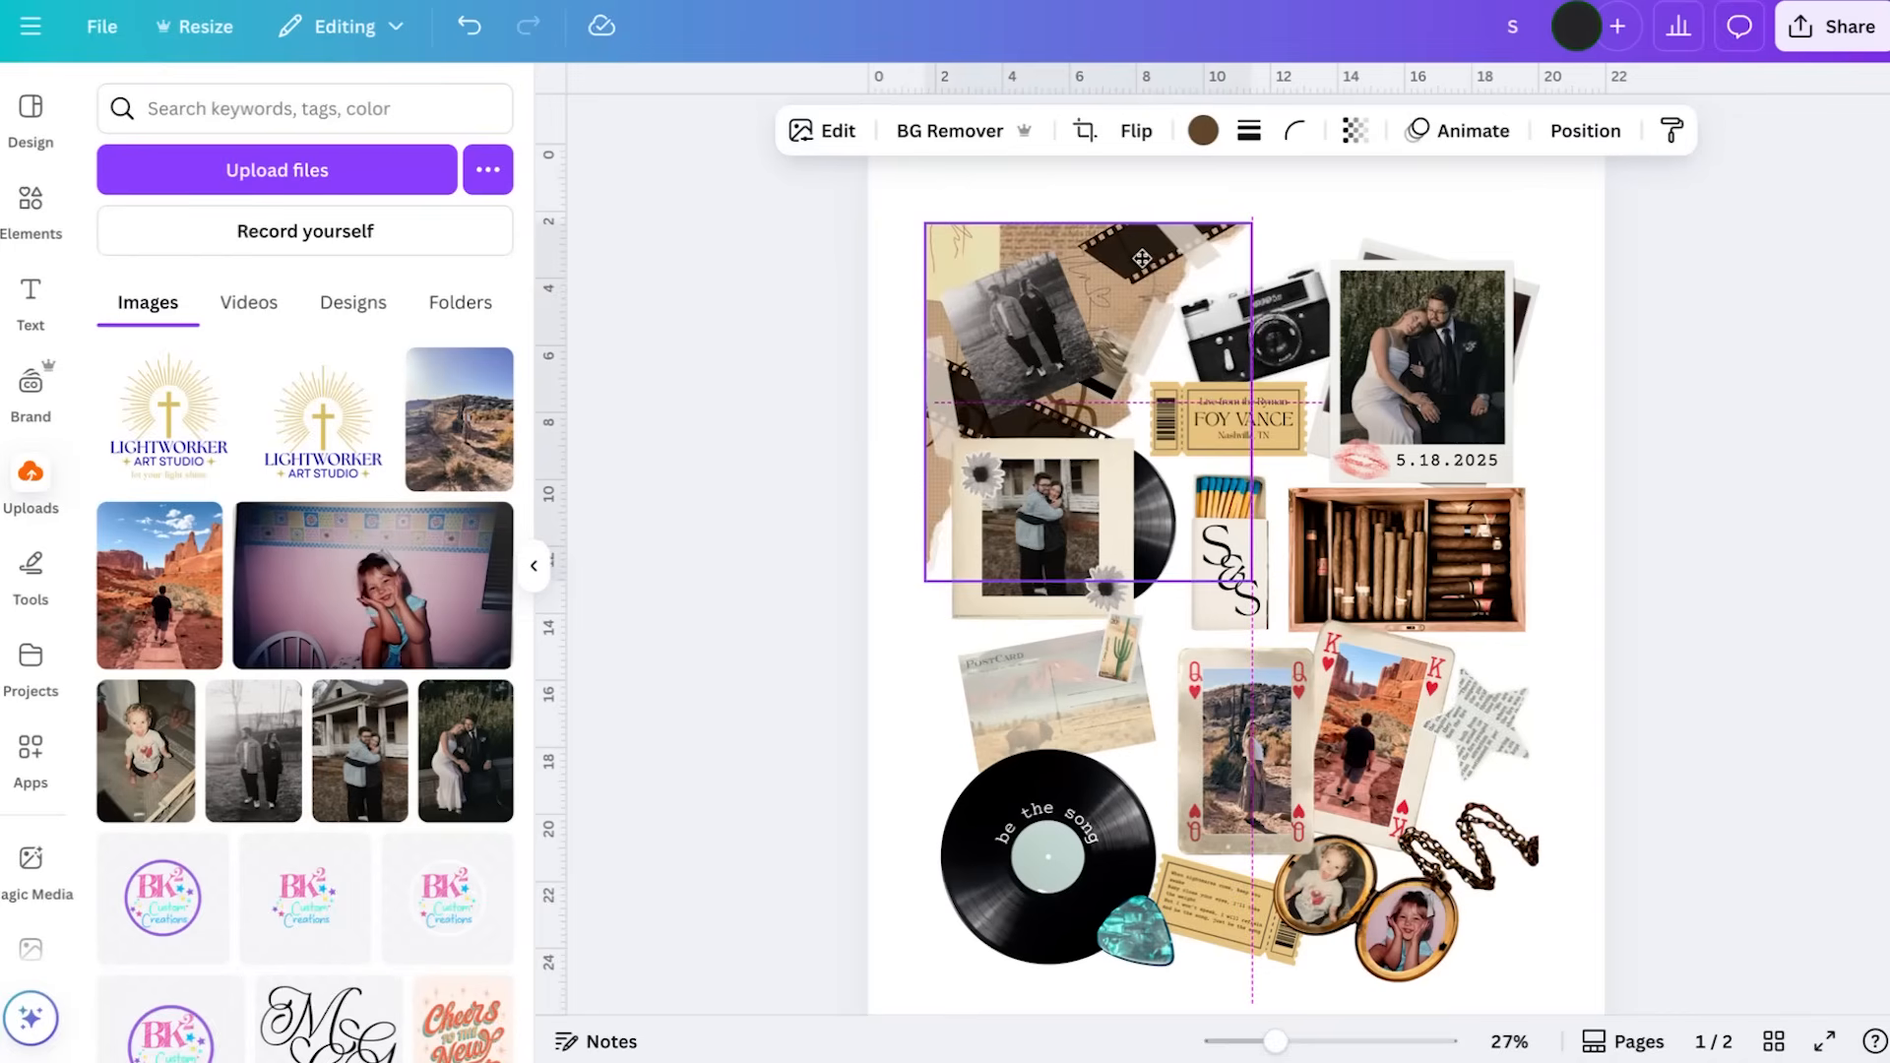
click(1744, 413)
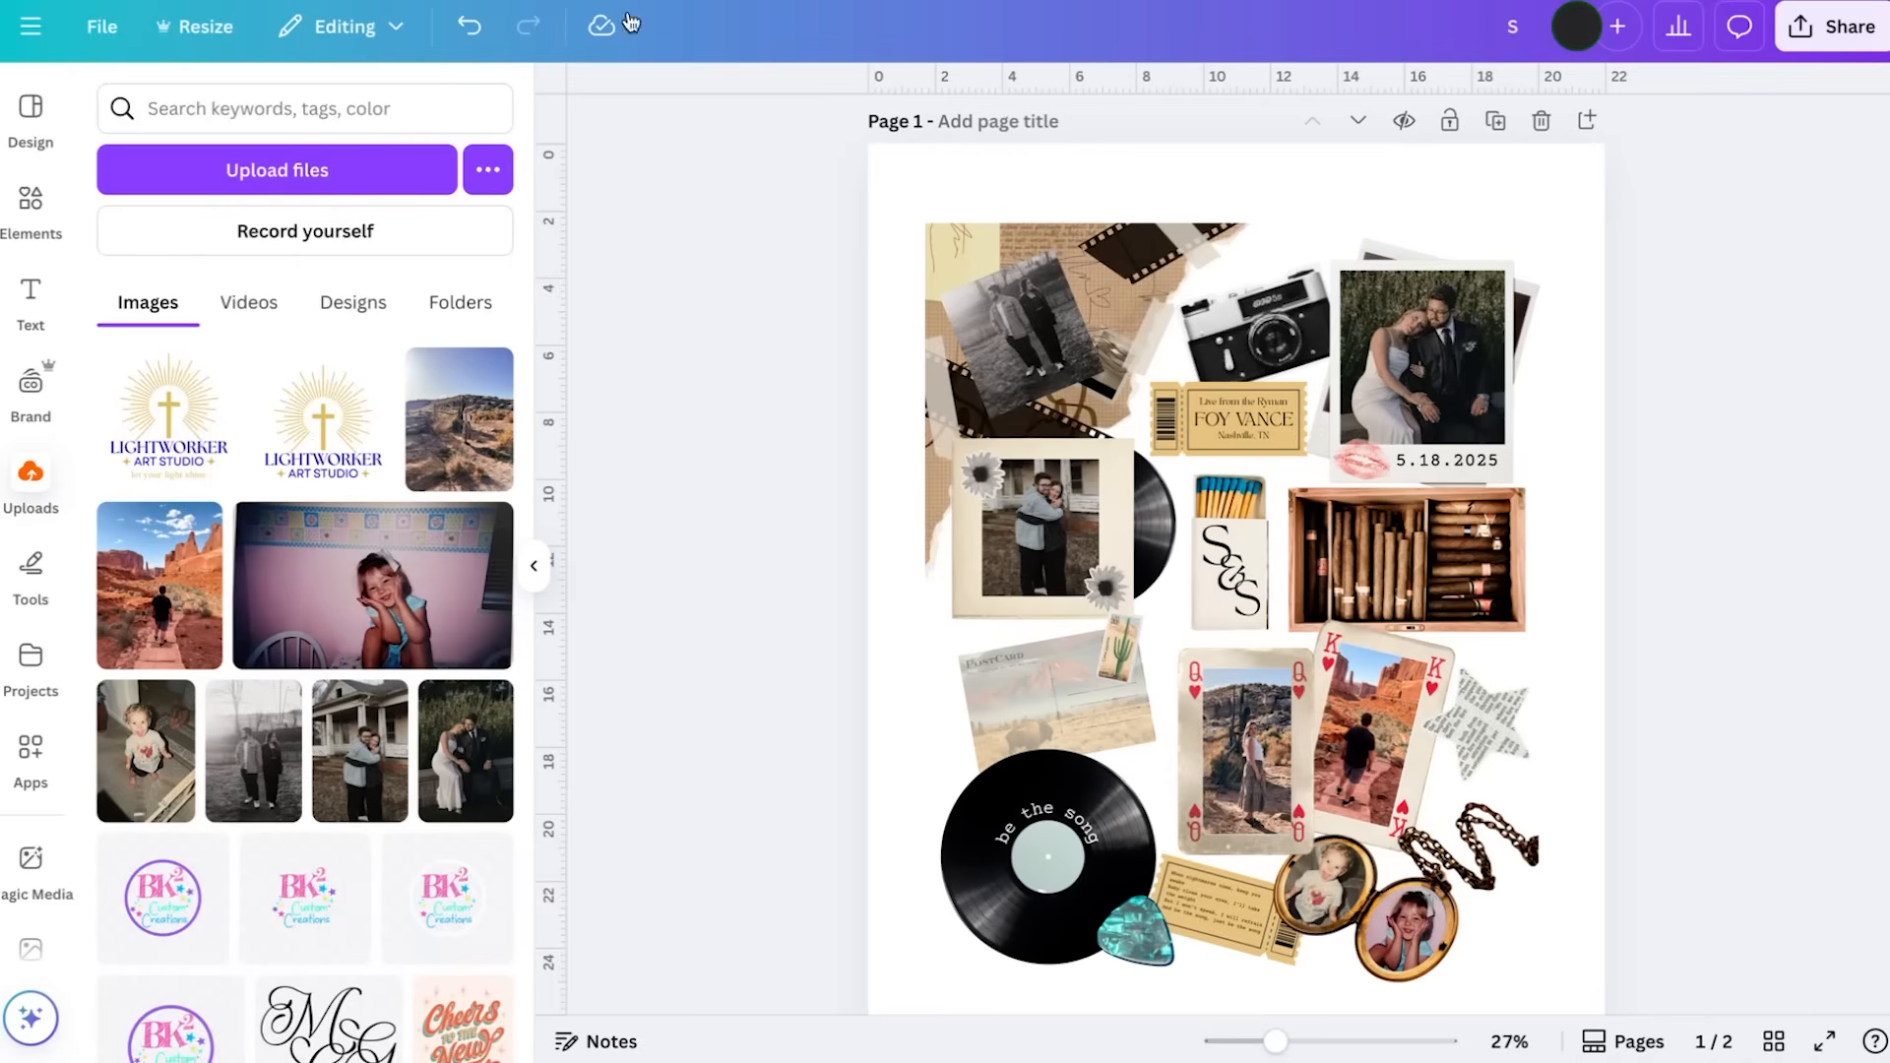
Open the design's download settings and choose PDF Print as the file type
scroll(1624, 433, down, 2)
scroll(1624, 433, up, 3)
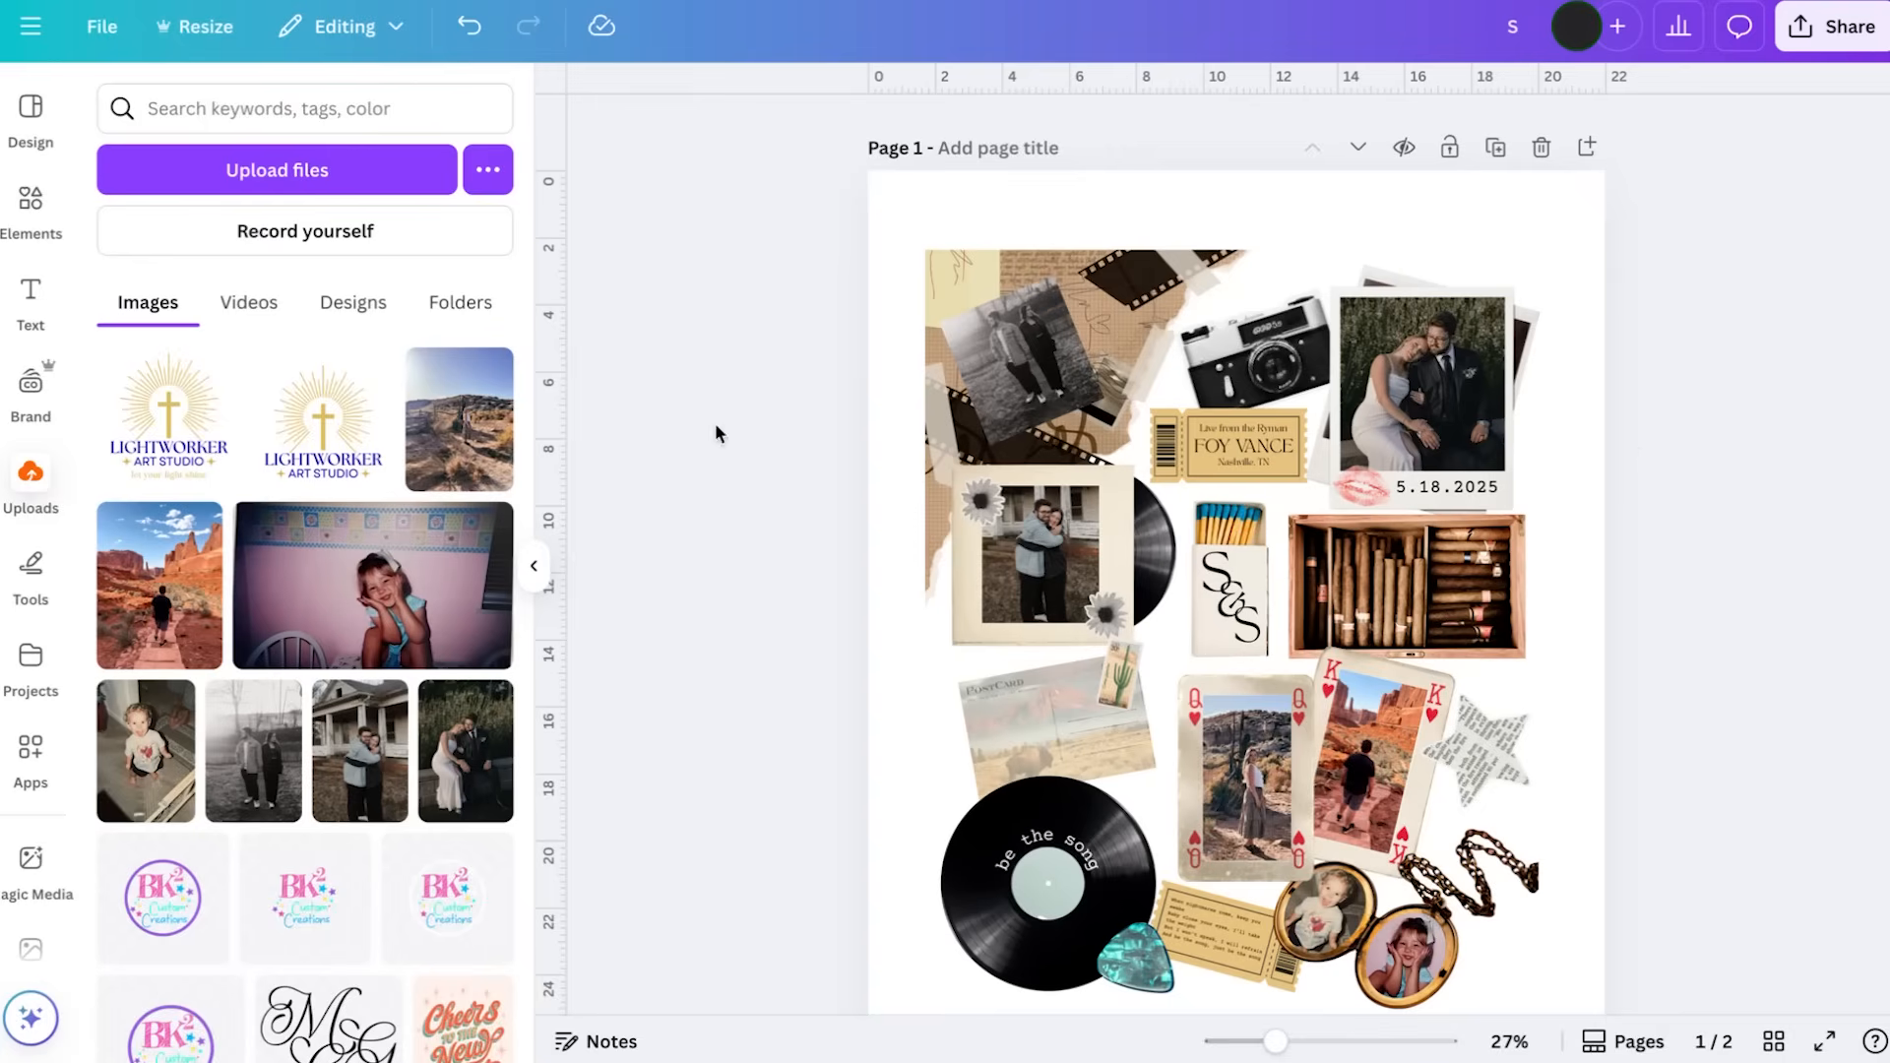
click(534, 566)
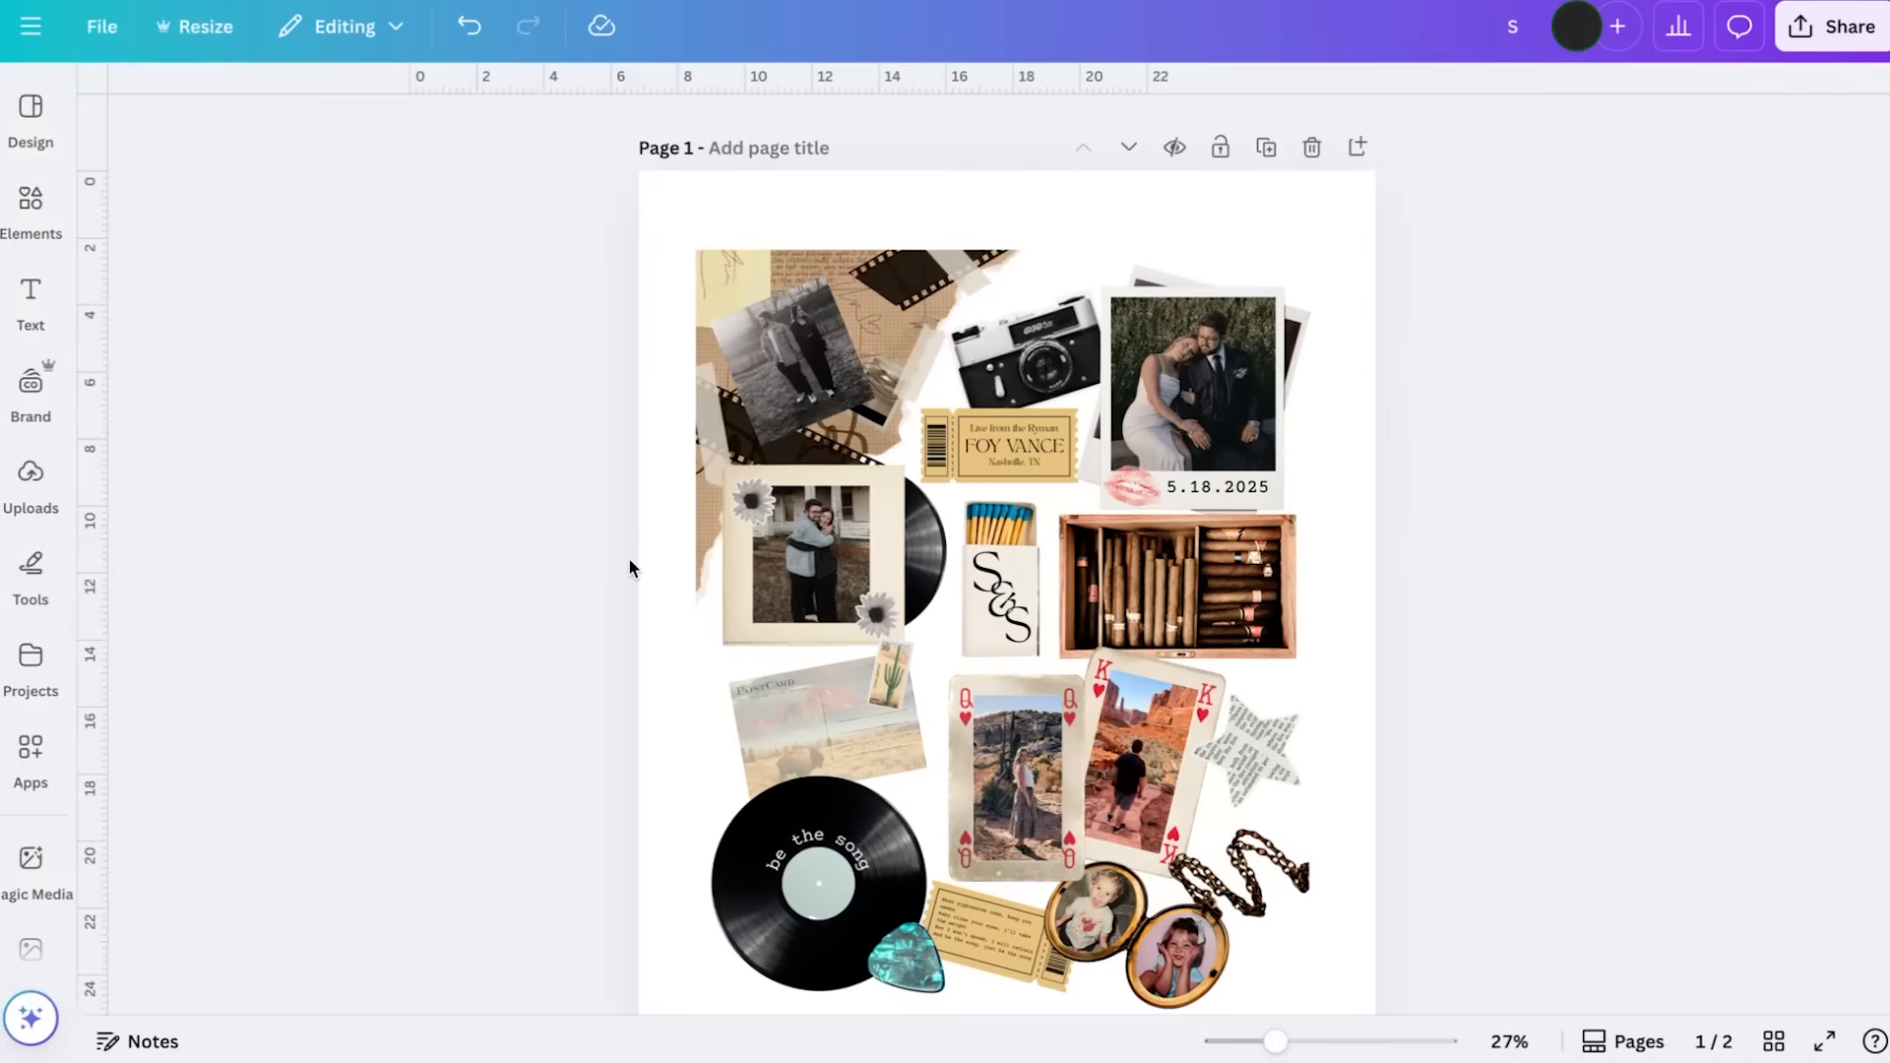
scroll(640, 758, down, 2)
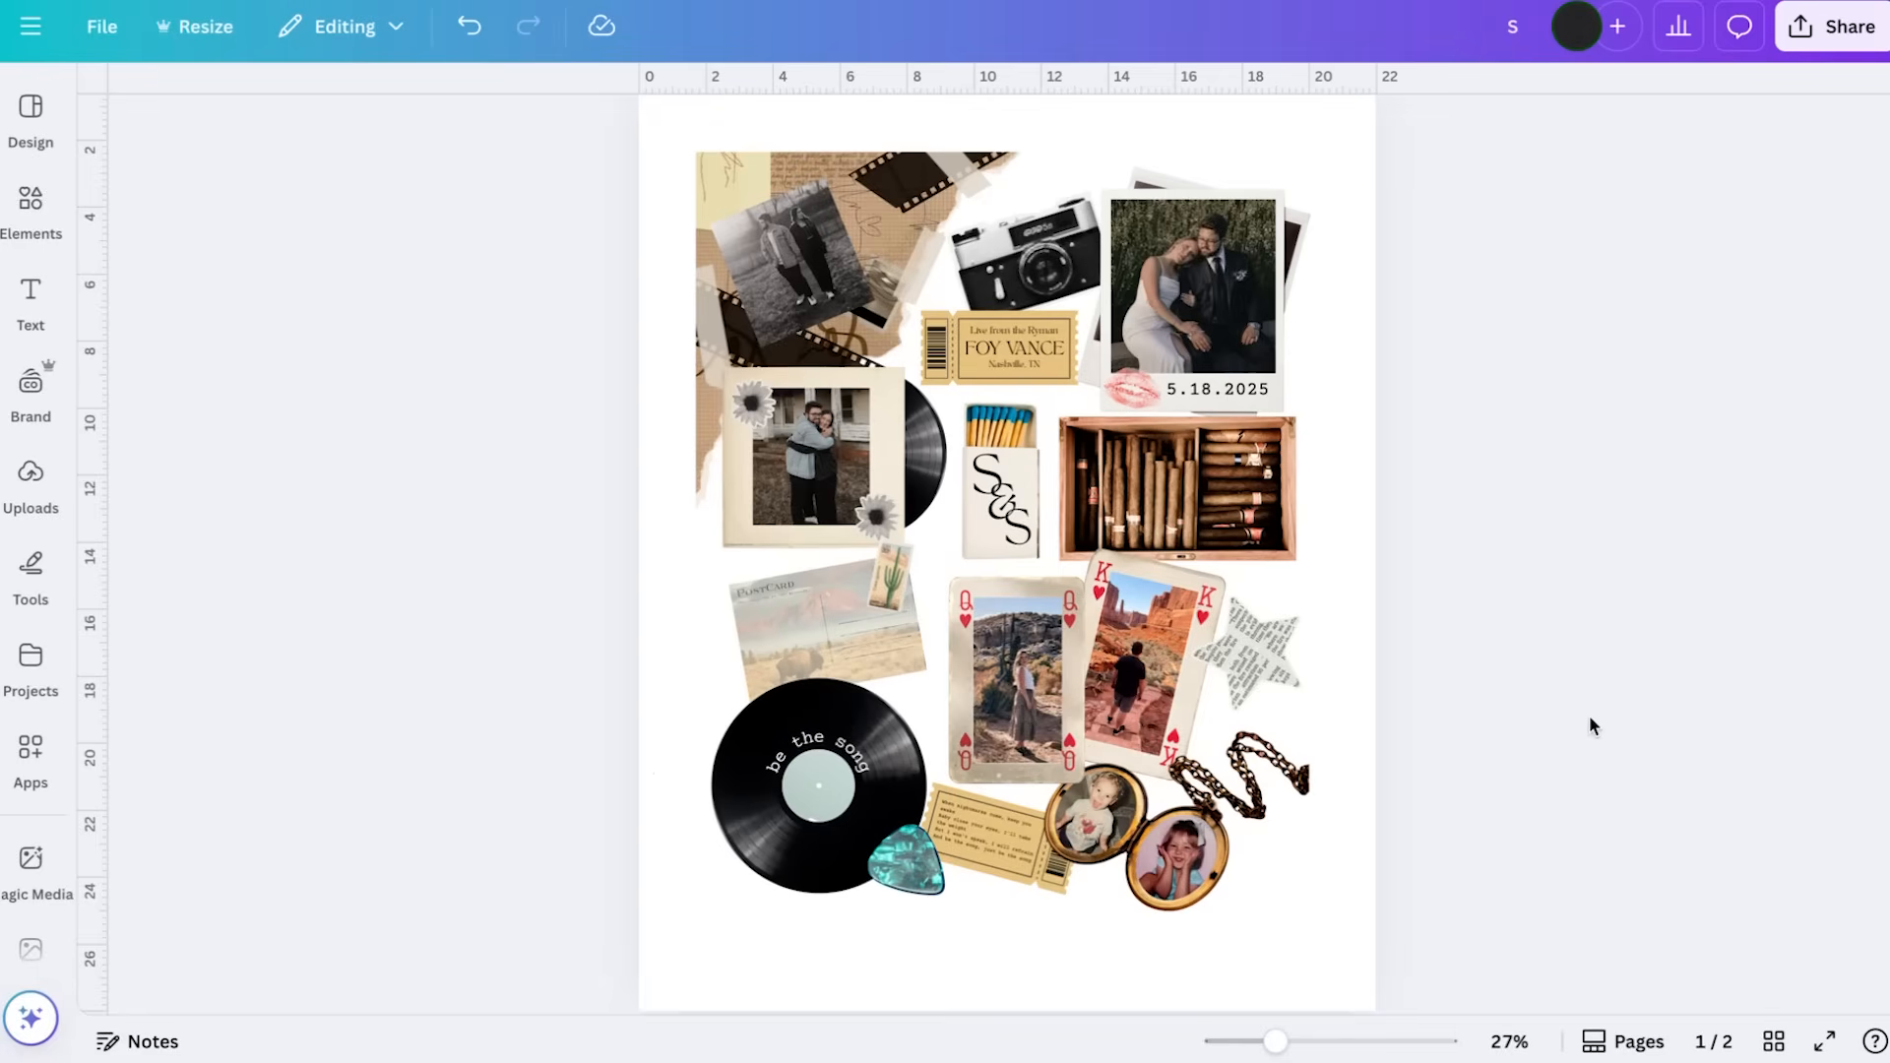
click(1845, 37)
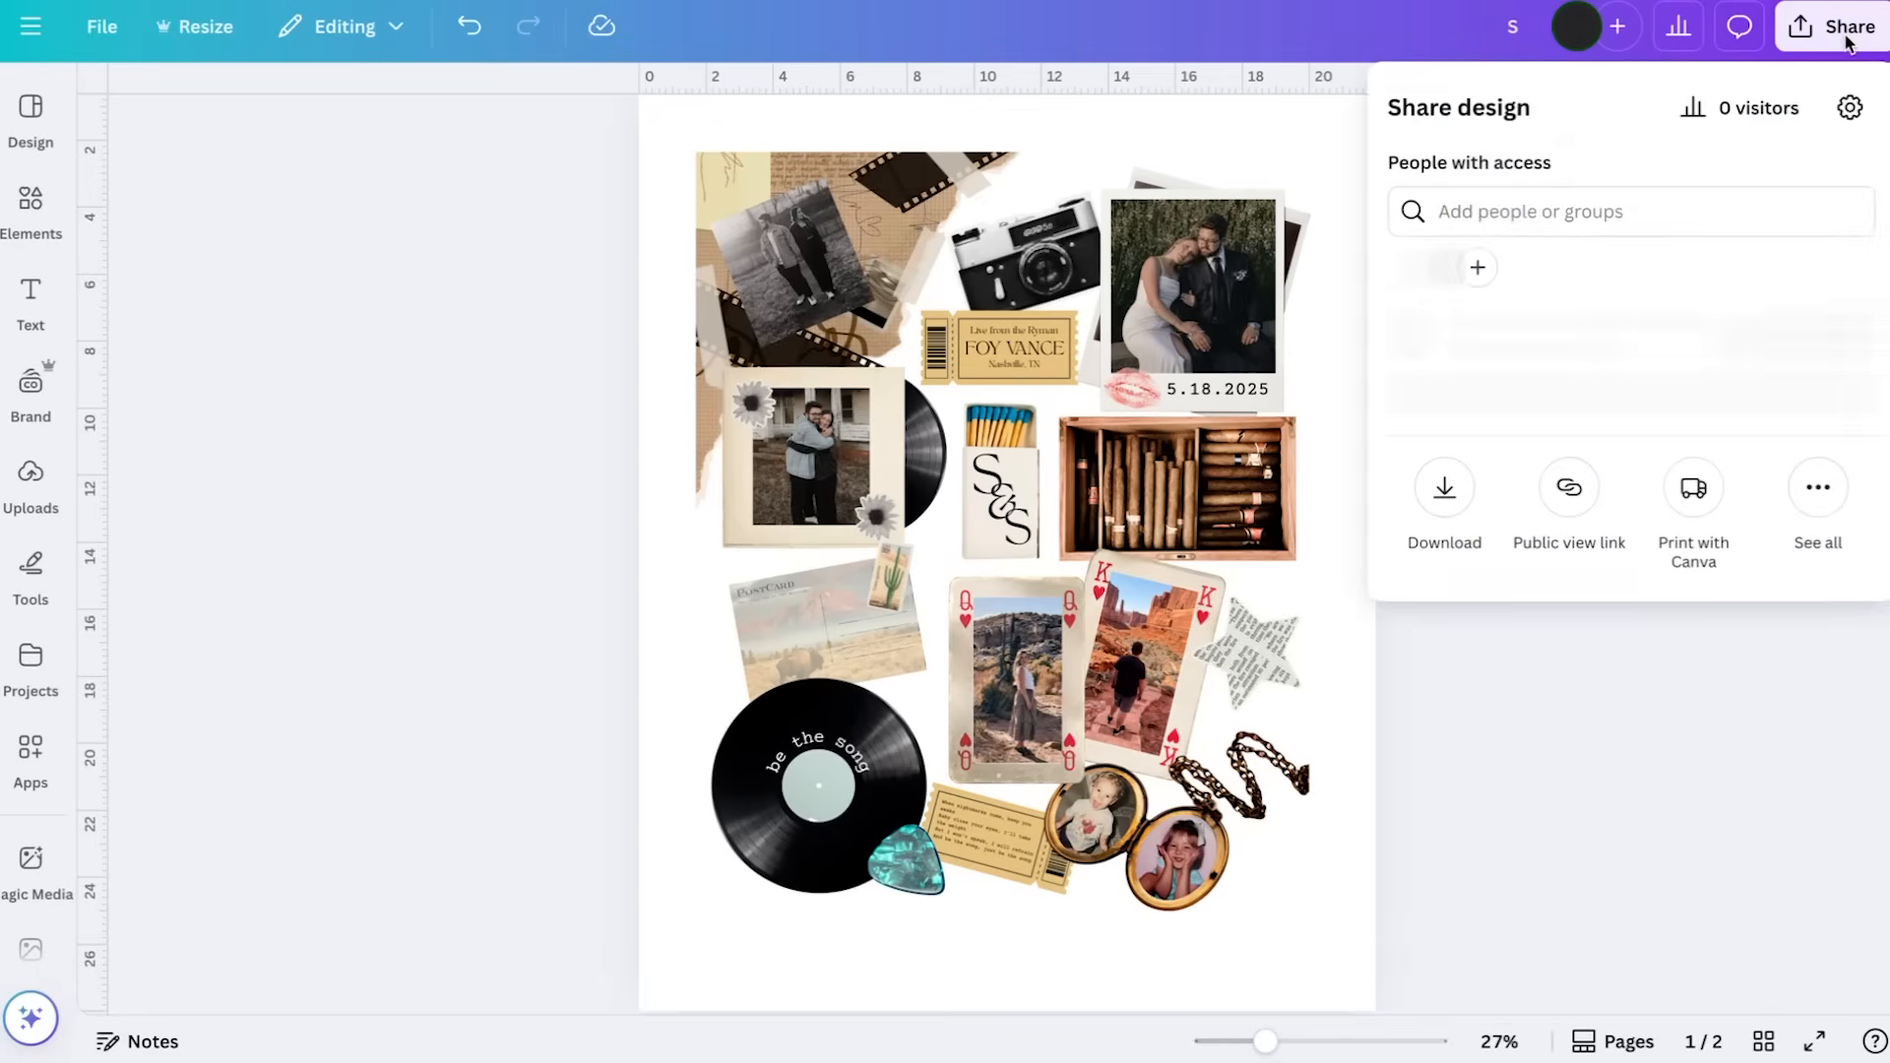
click(1444, 550)
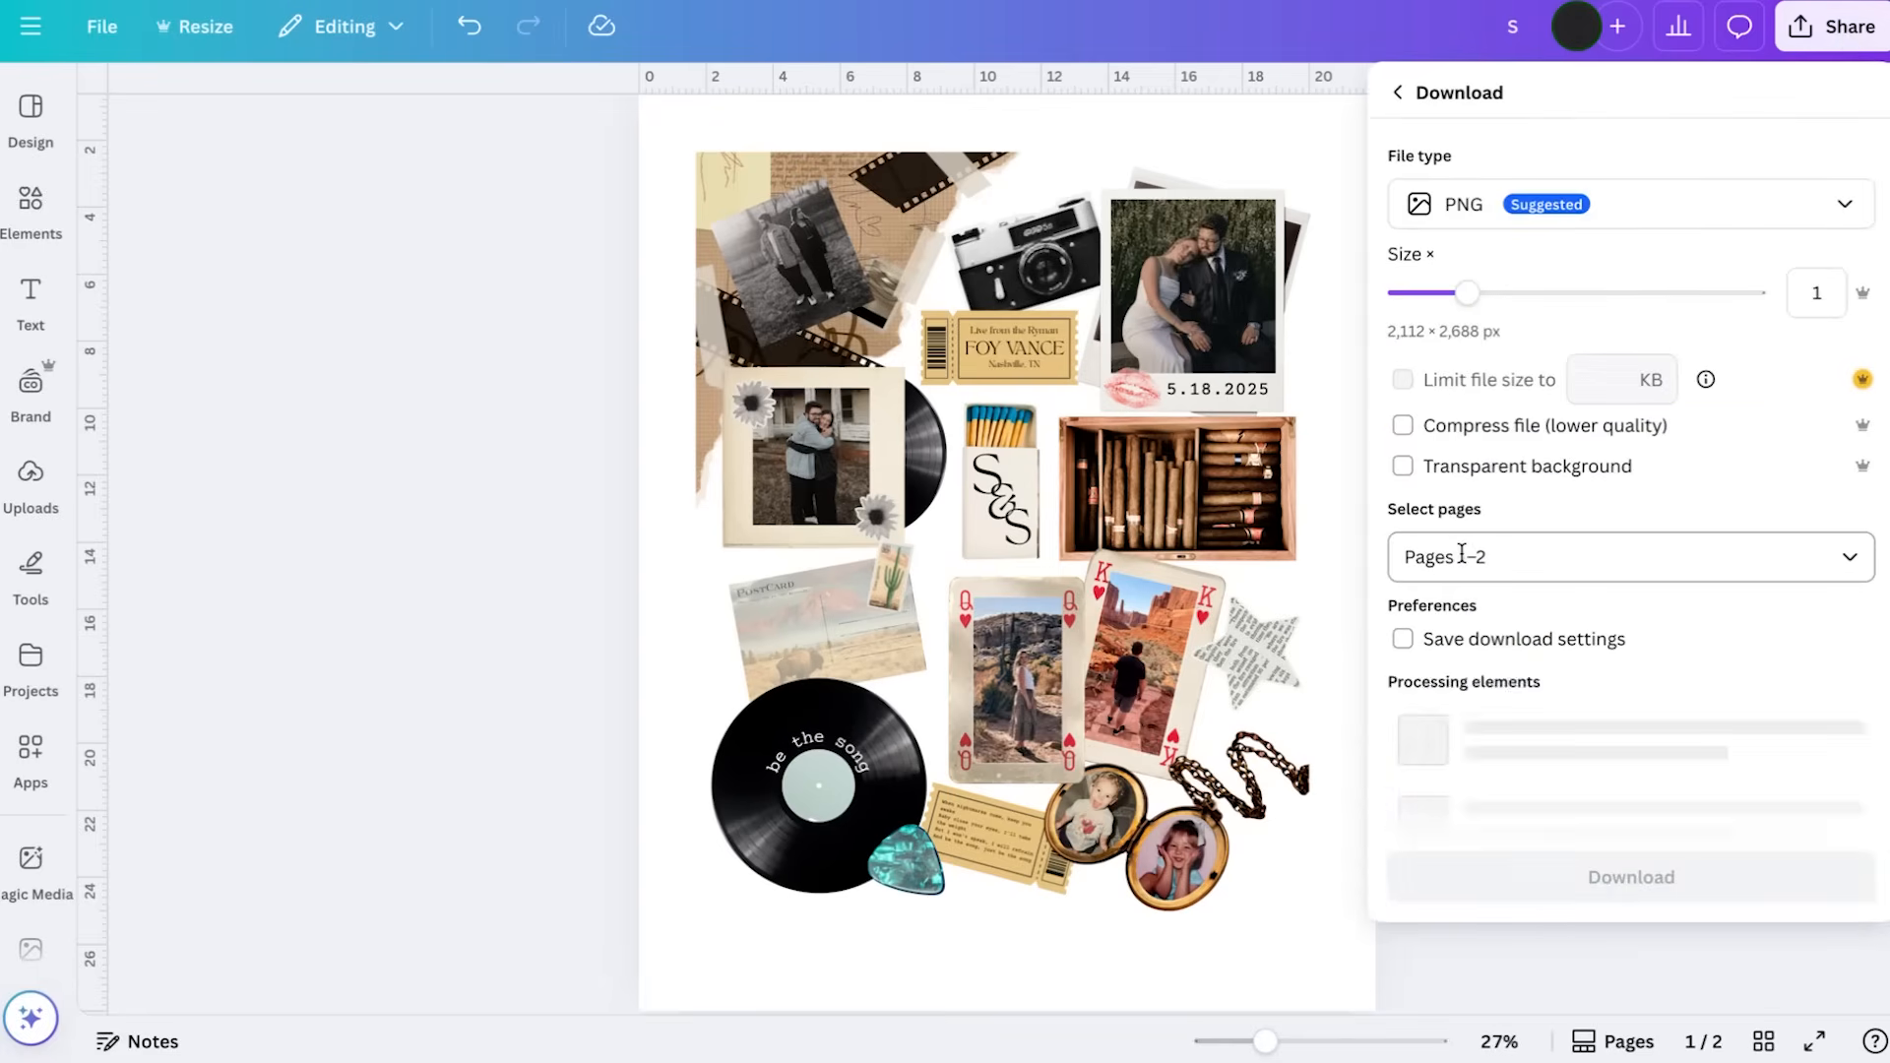
click(1708, 216)
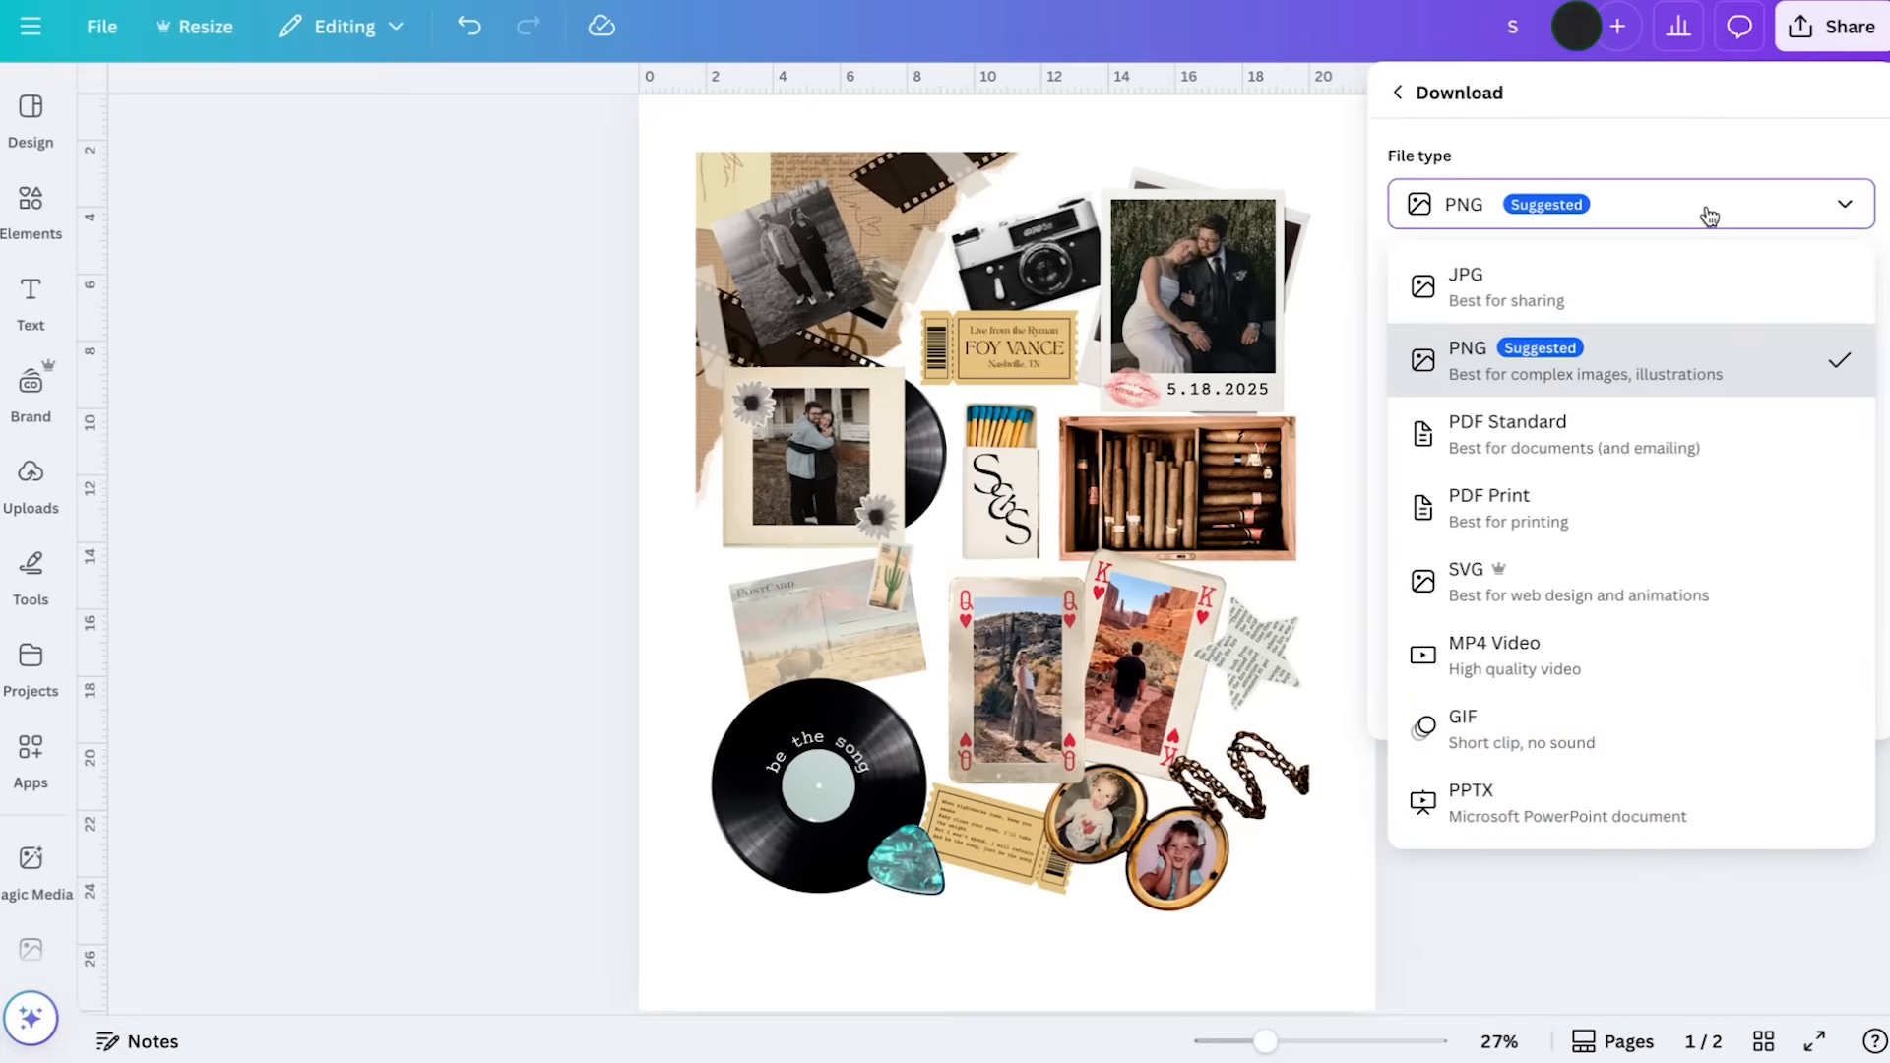
click(1685, 525)
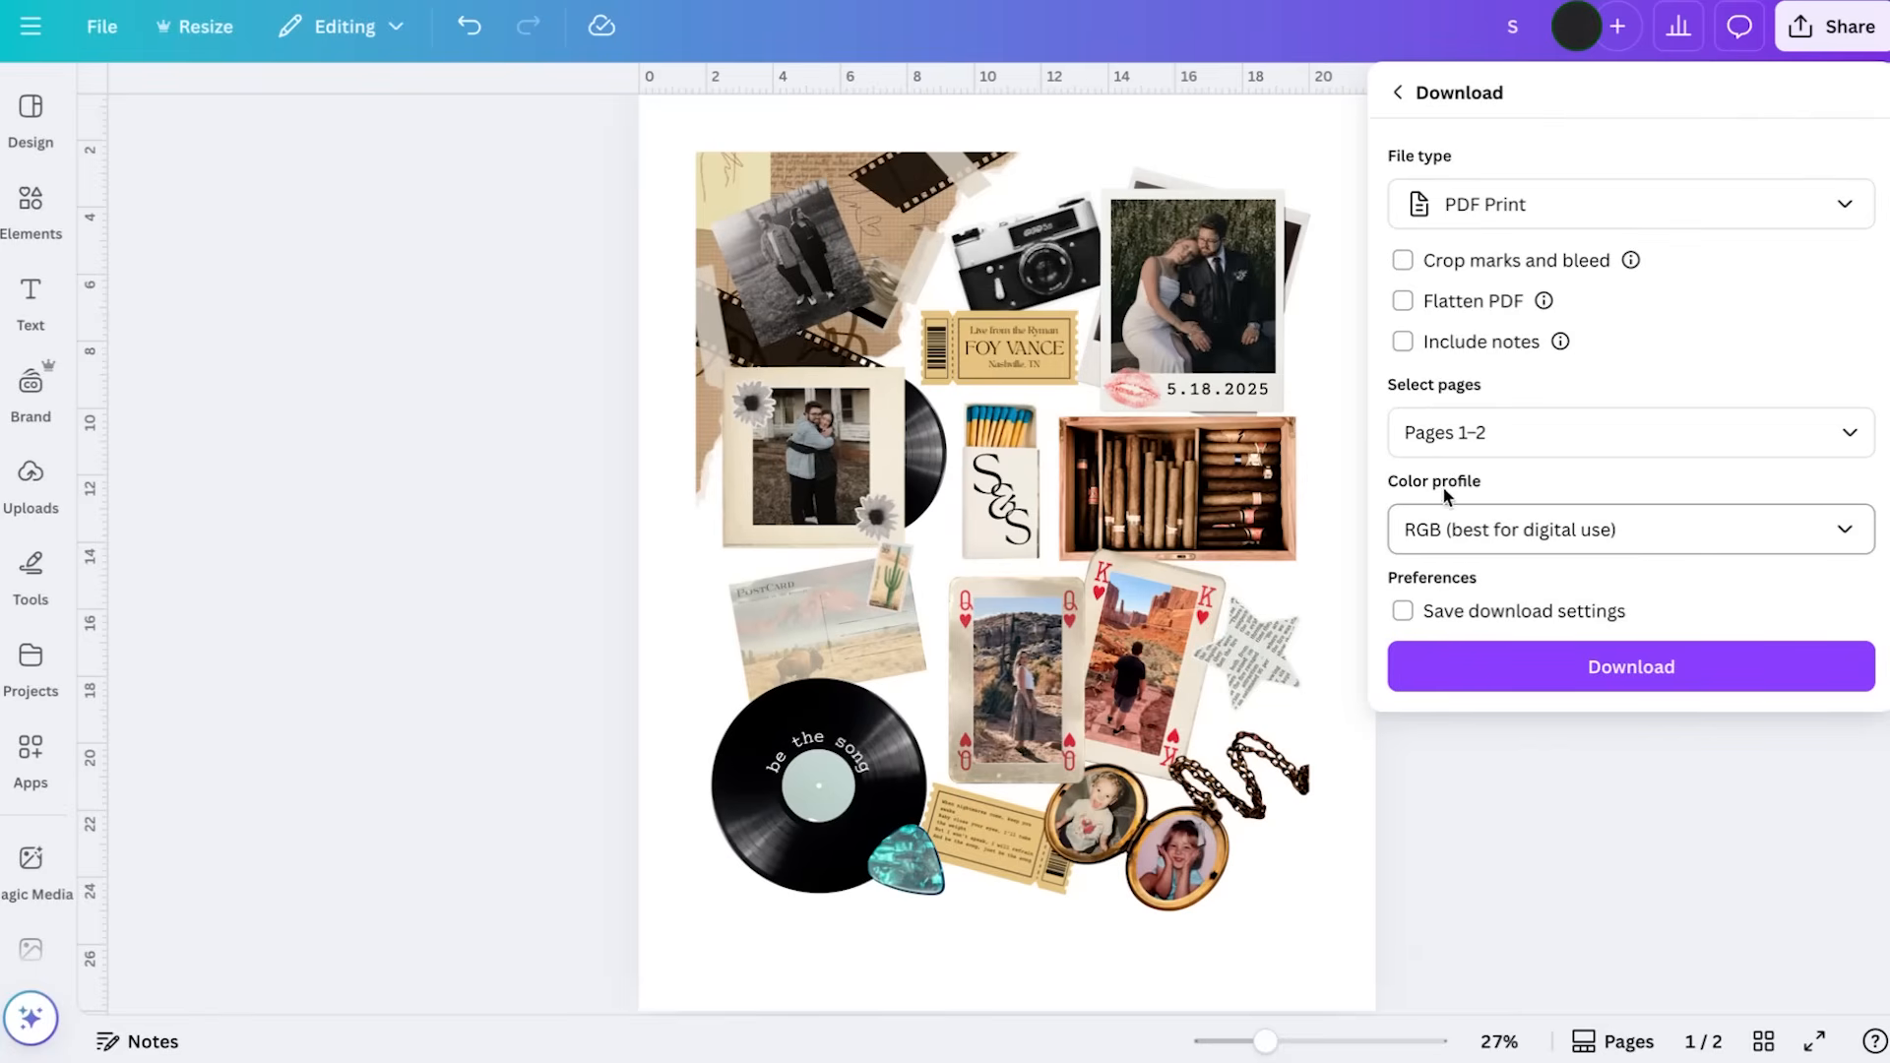
Limit the PDF download to the current page (Page 1)
click(1501, 430)
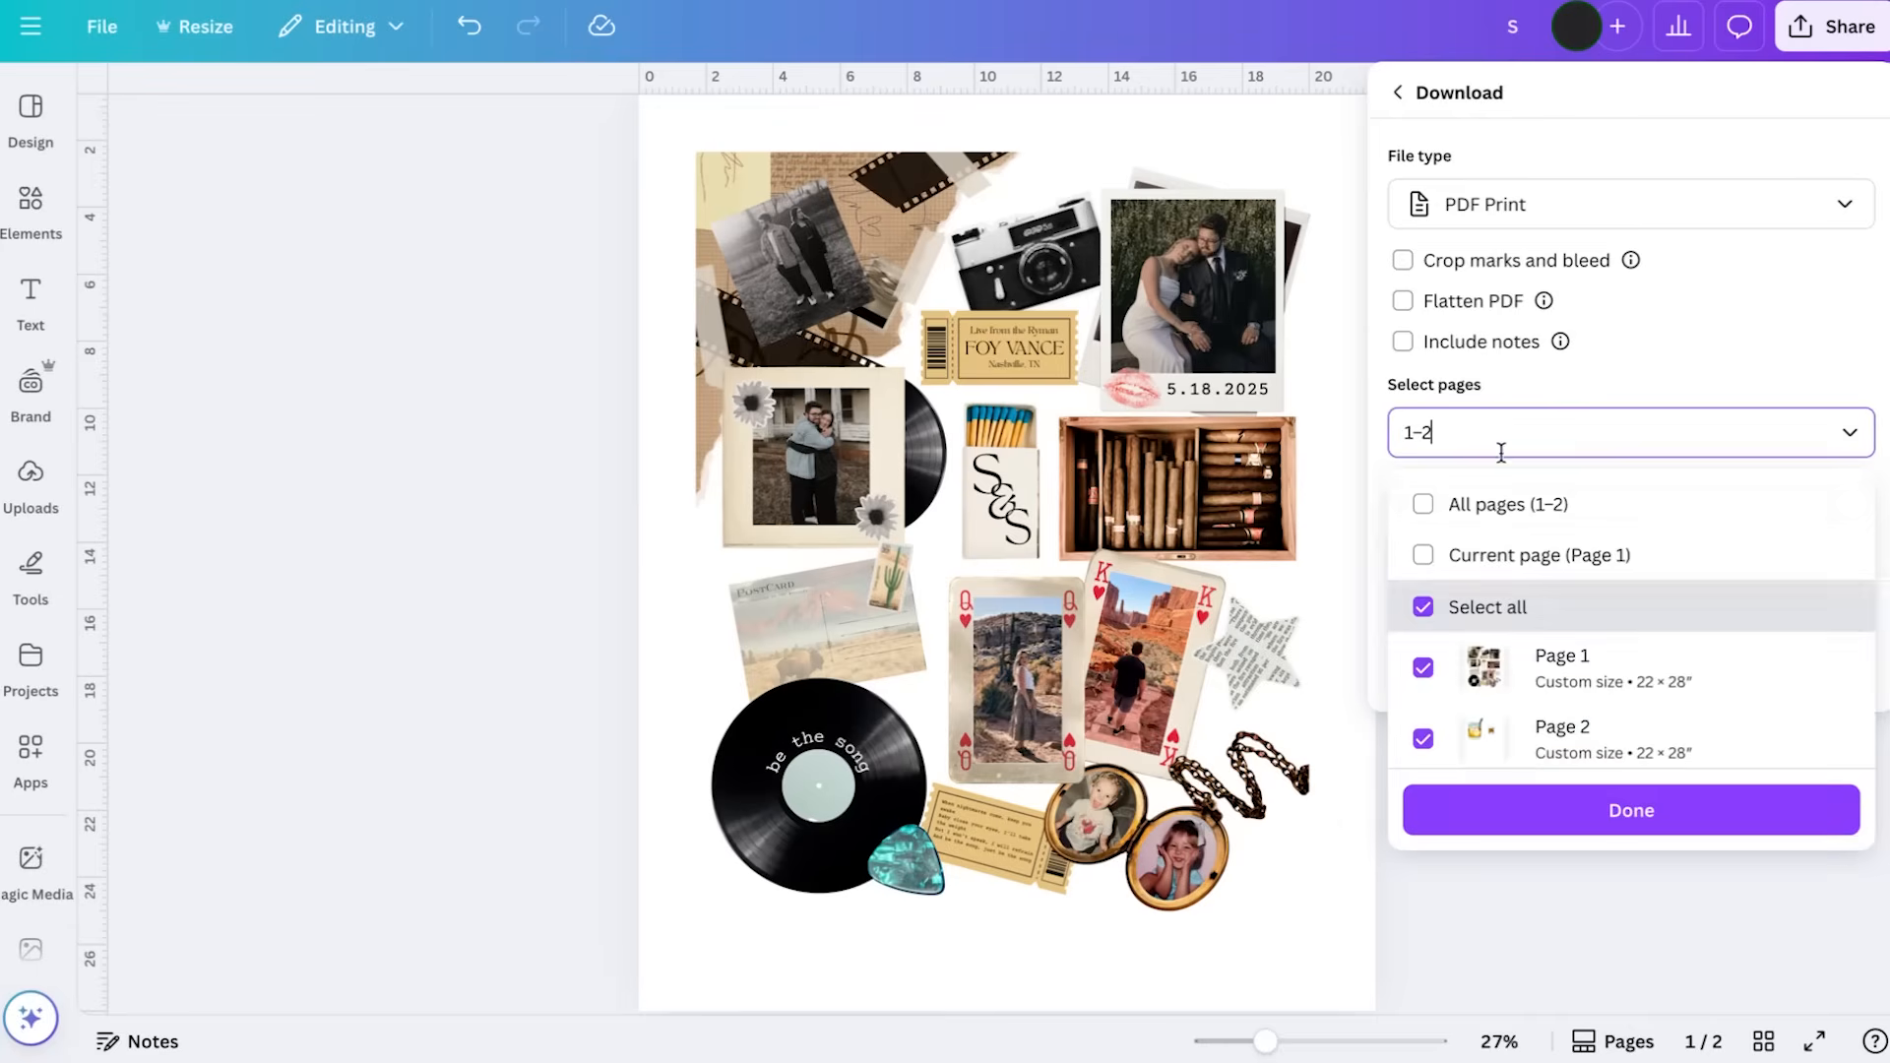
click(1503, 553)
click(1693, 356)
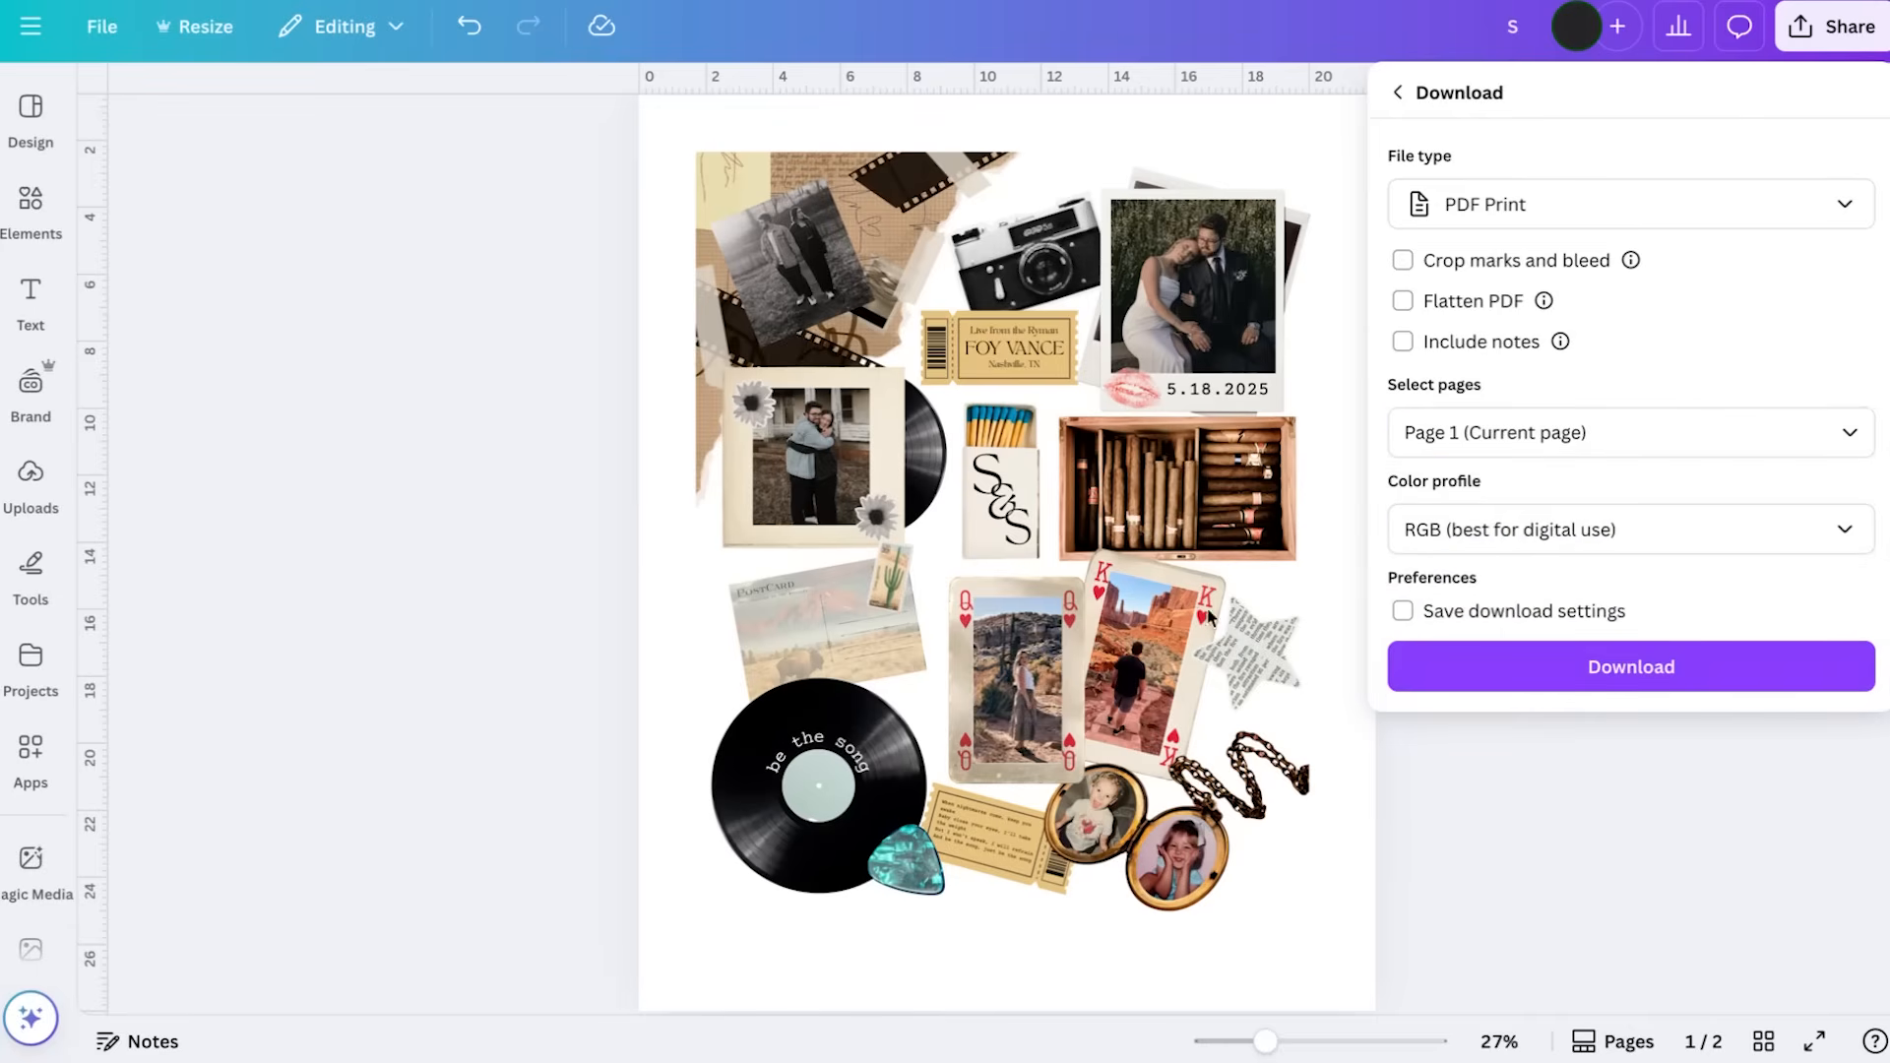
Set the download's color profile to CMYK (best for professional printing)
click(1587, 540)
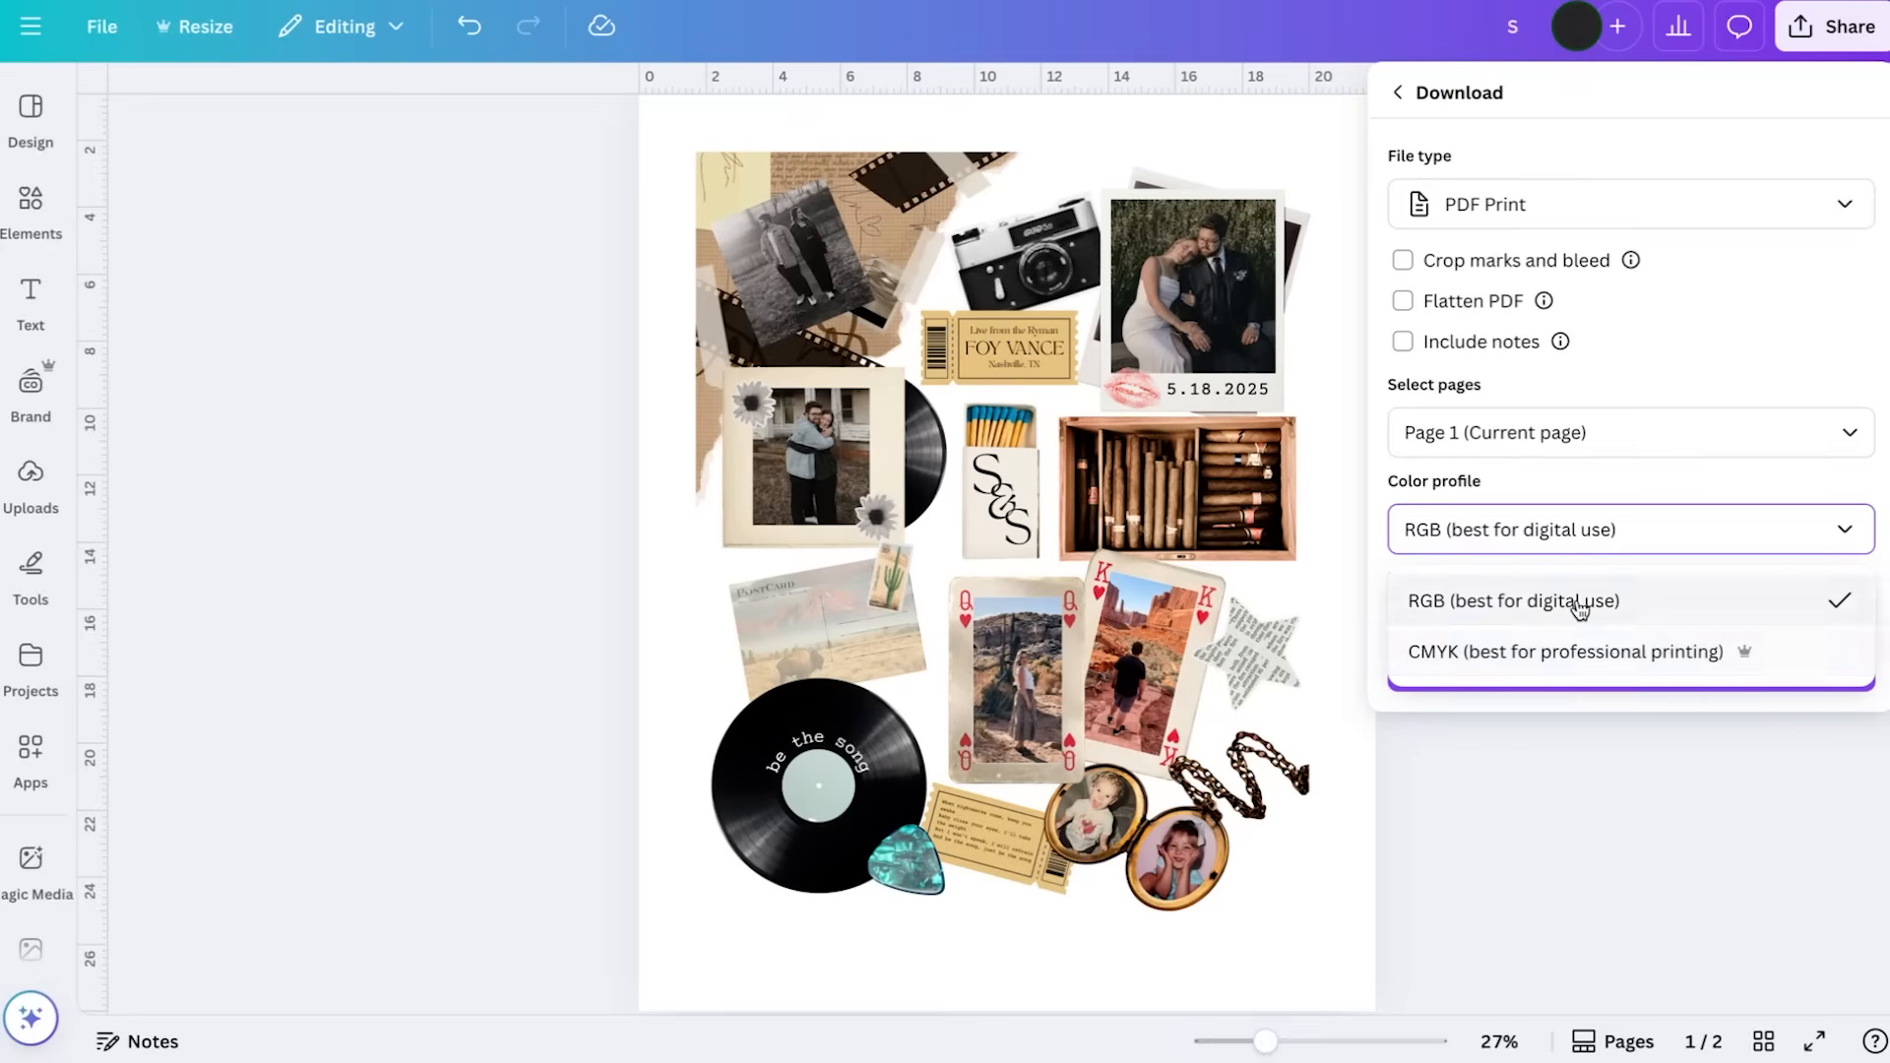
click(1575, 654)
click(1585, 662)
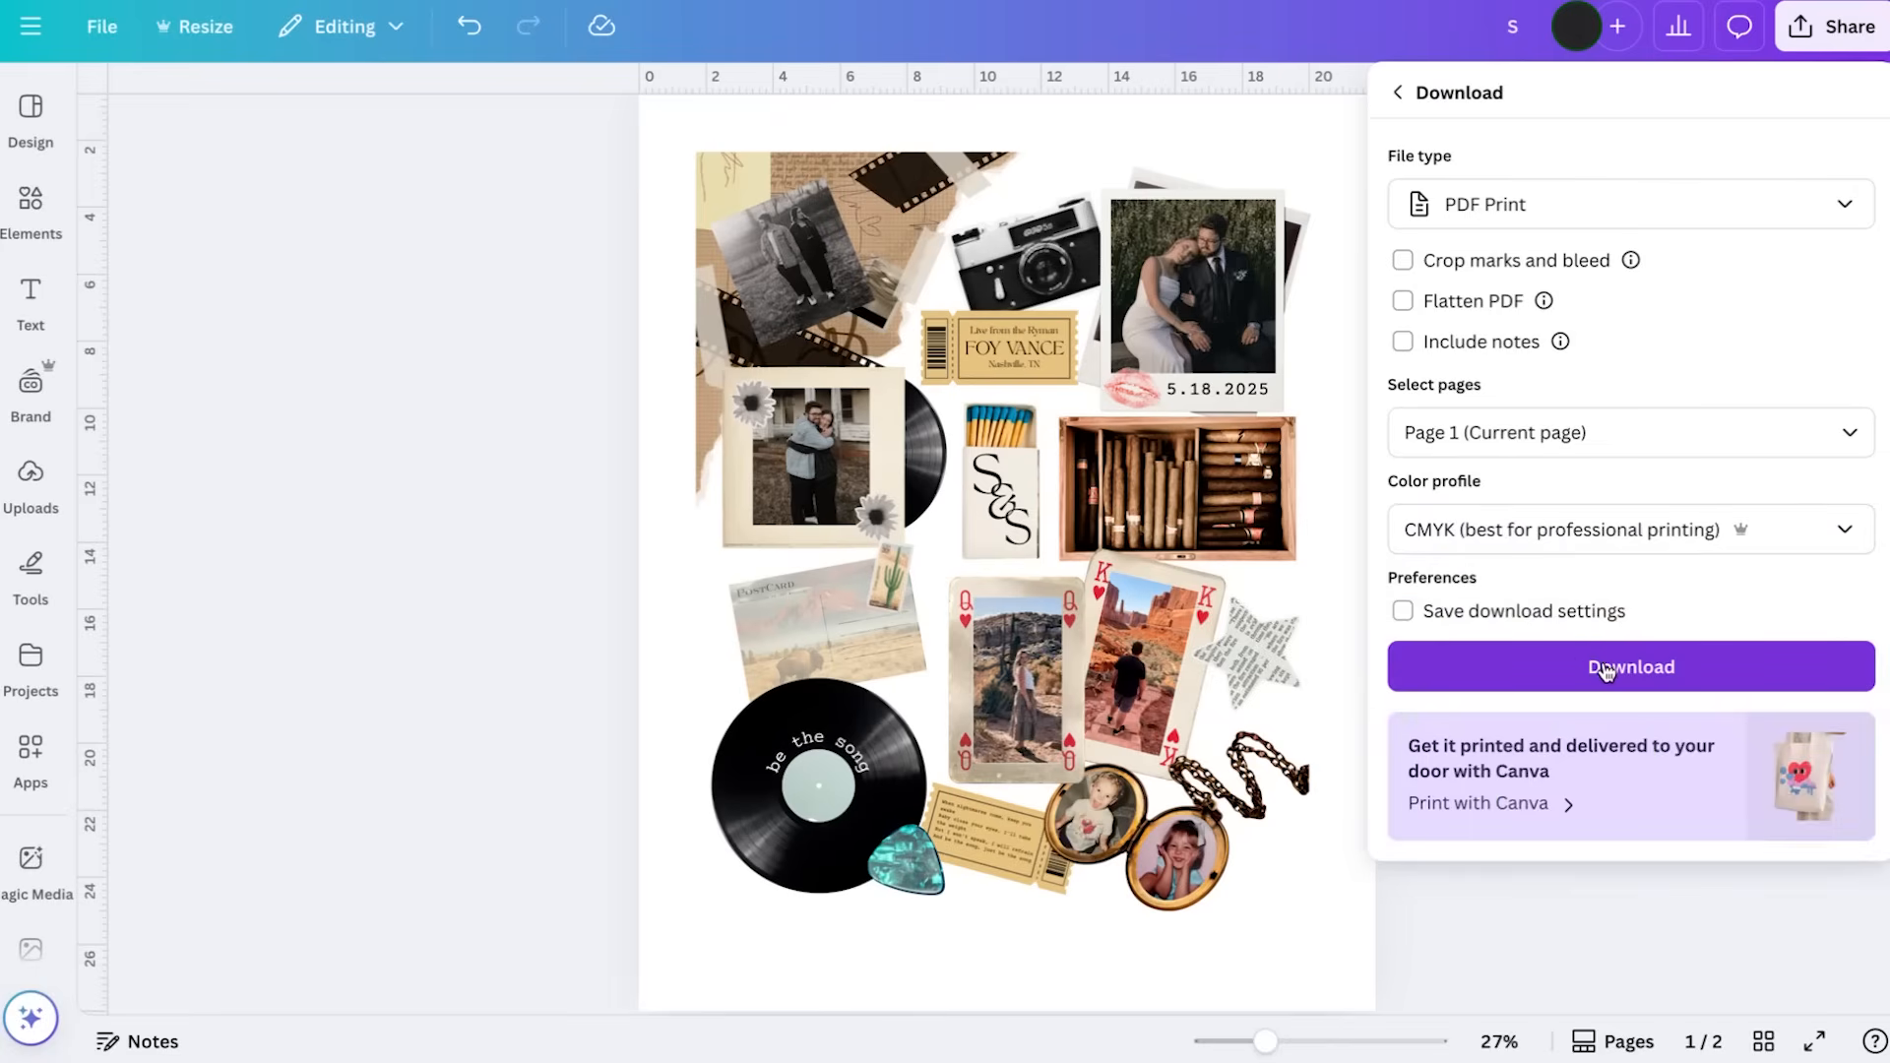